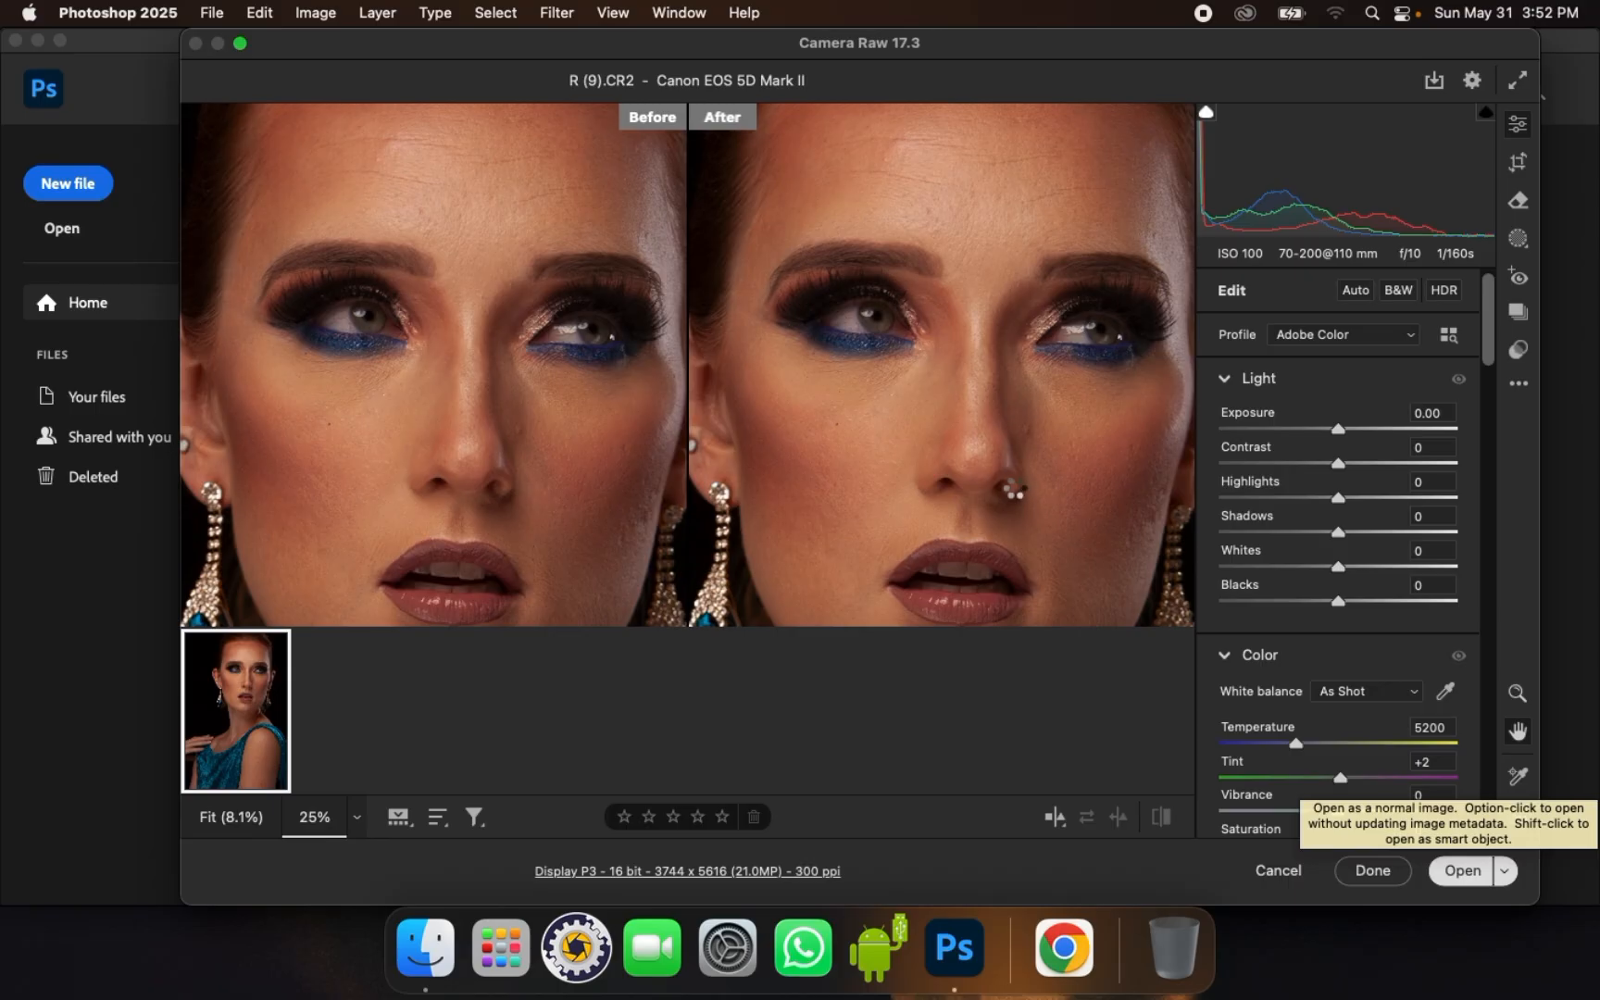
- Open the R (9).CR2 raw photo as a normal image and bring the face into close view
key("Return")
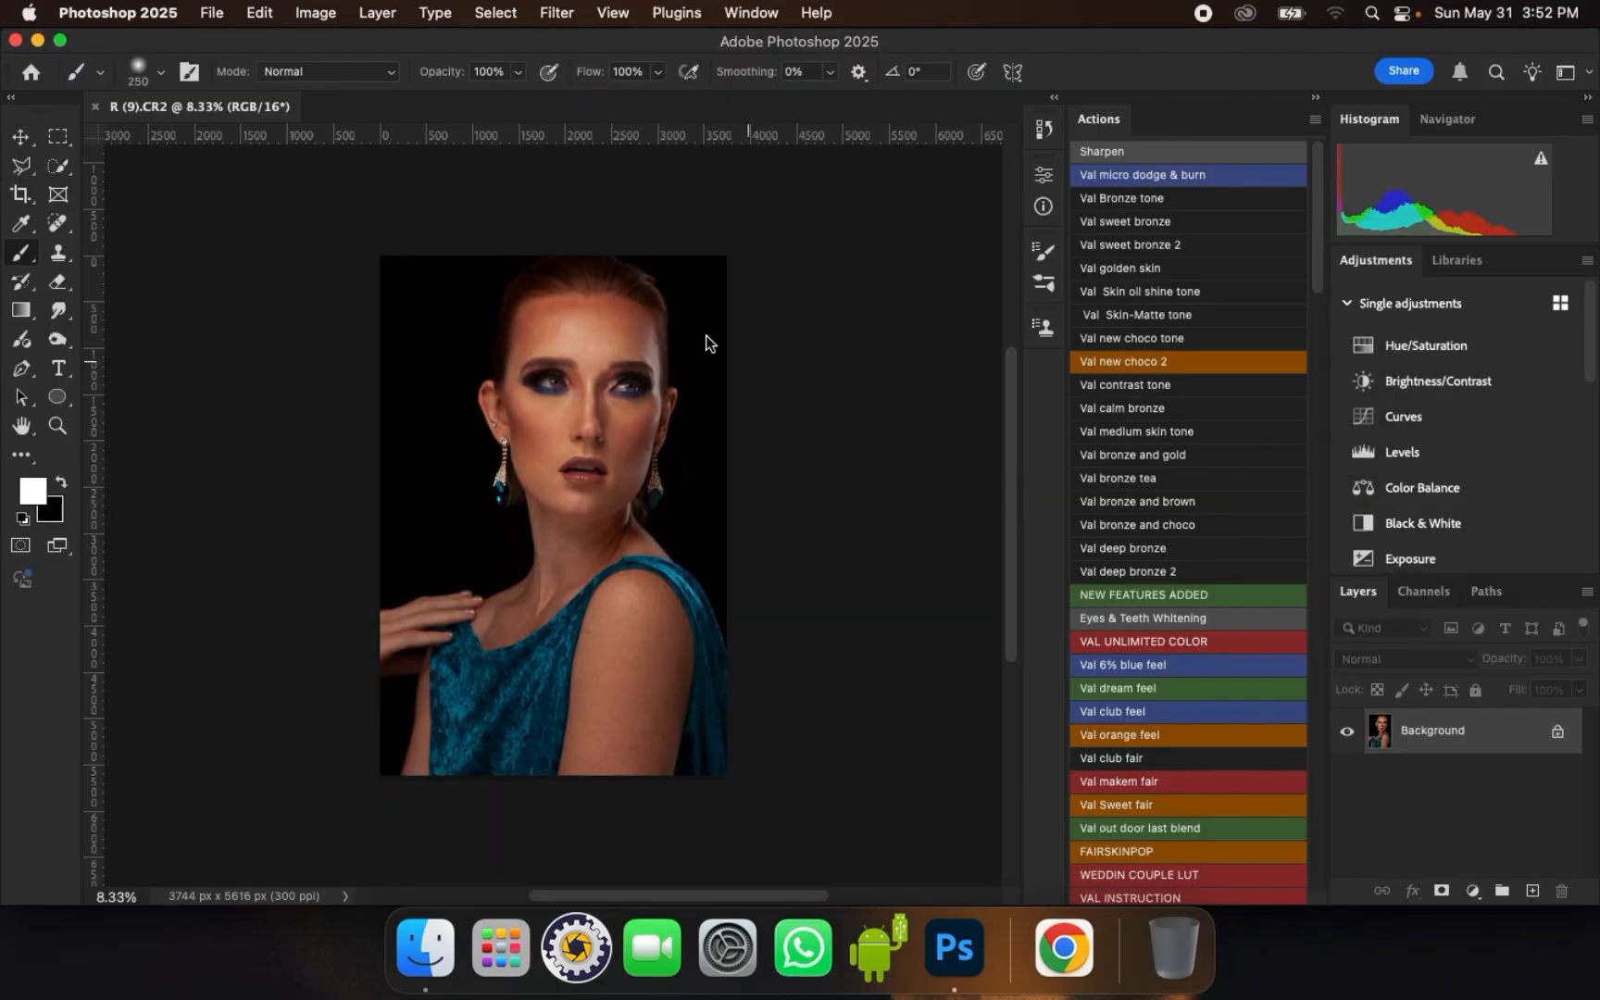
scroll(582, 350, "up", 5)
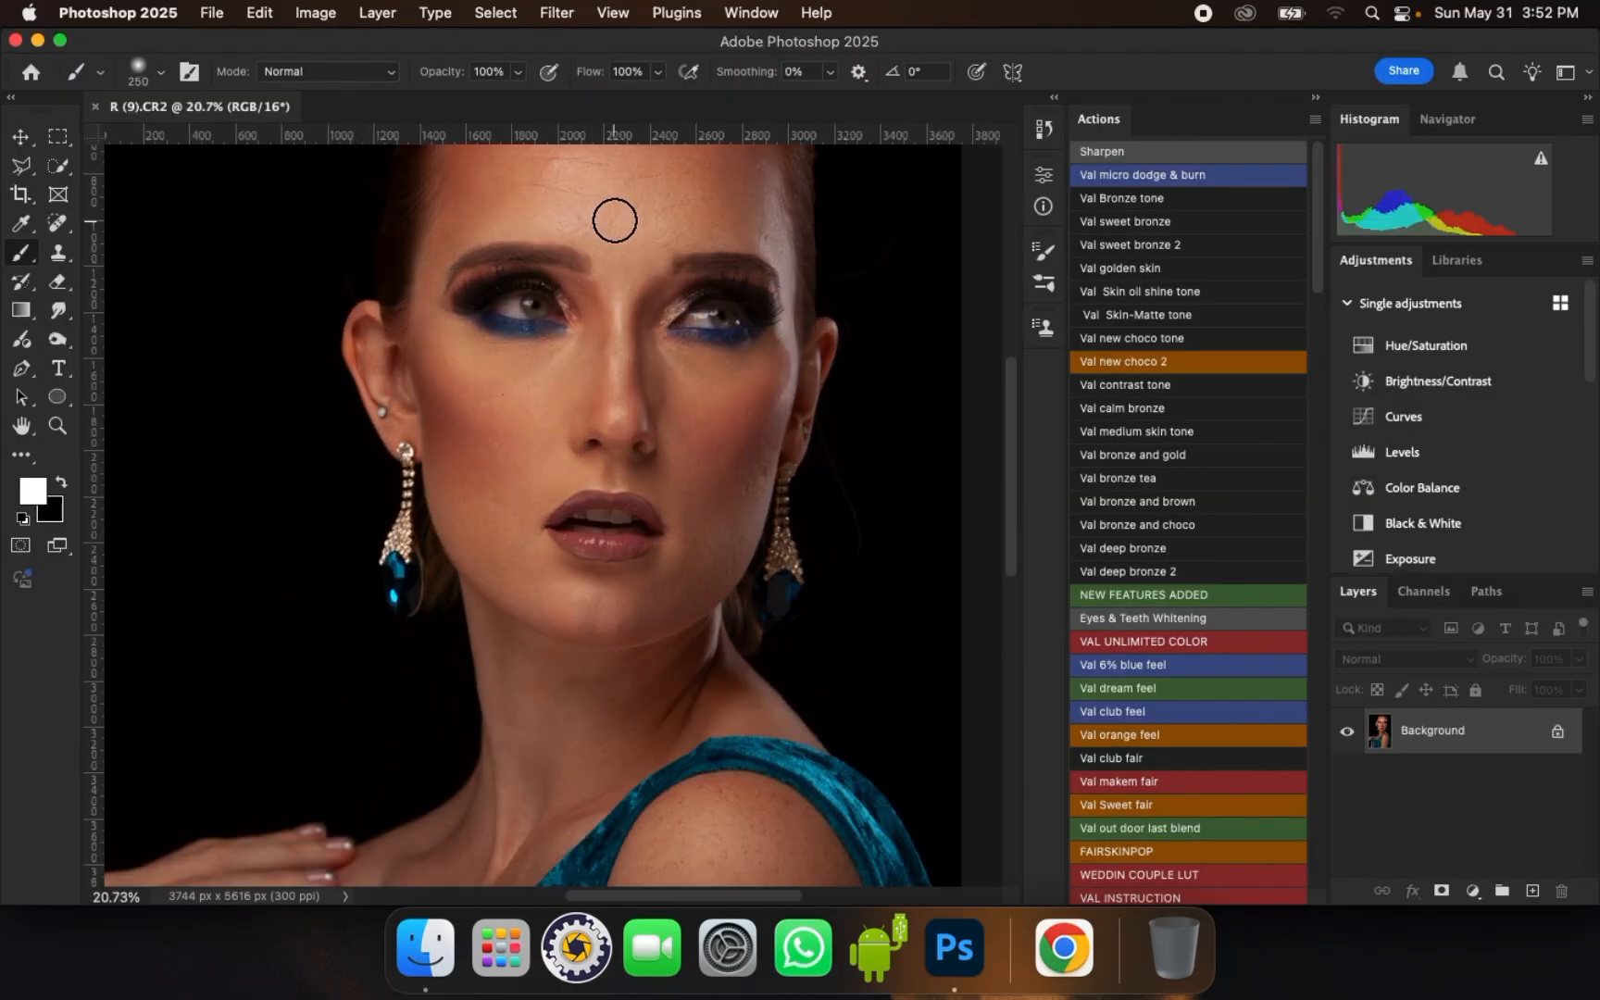
scroll(615, 220, "up", 1)
scroll(620, 227, "up", 1)
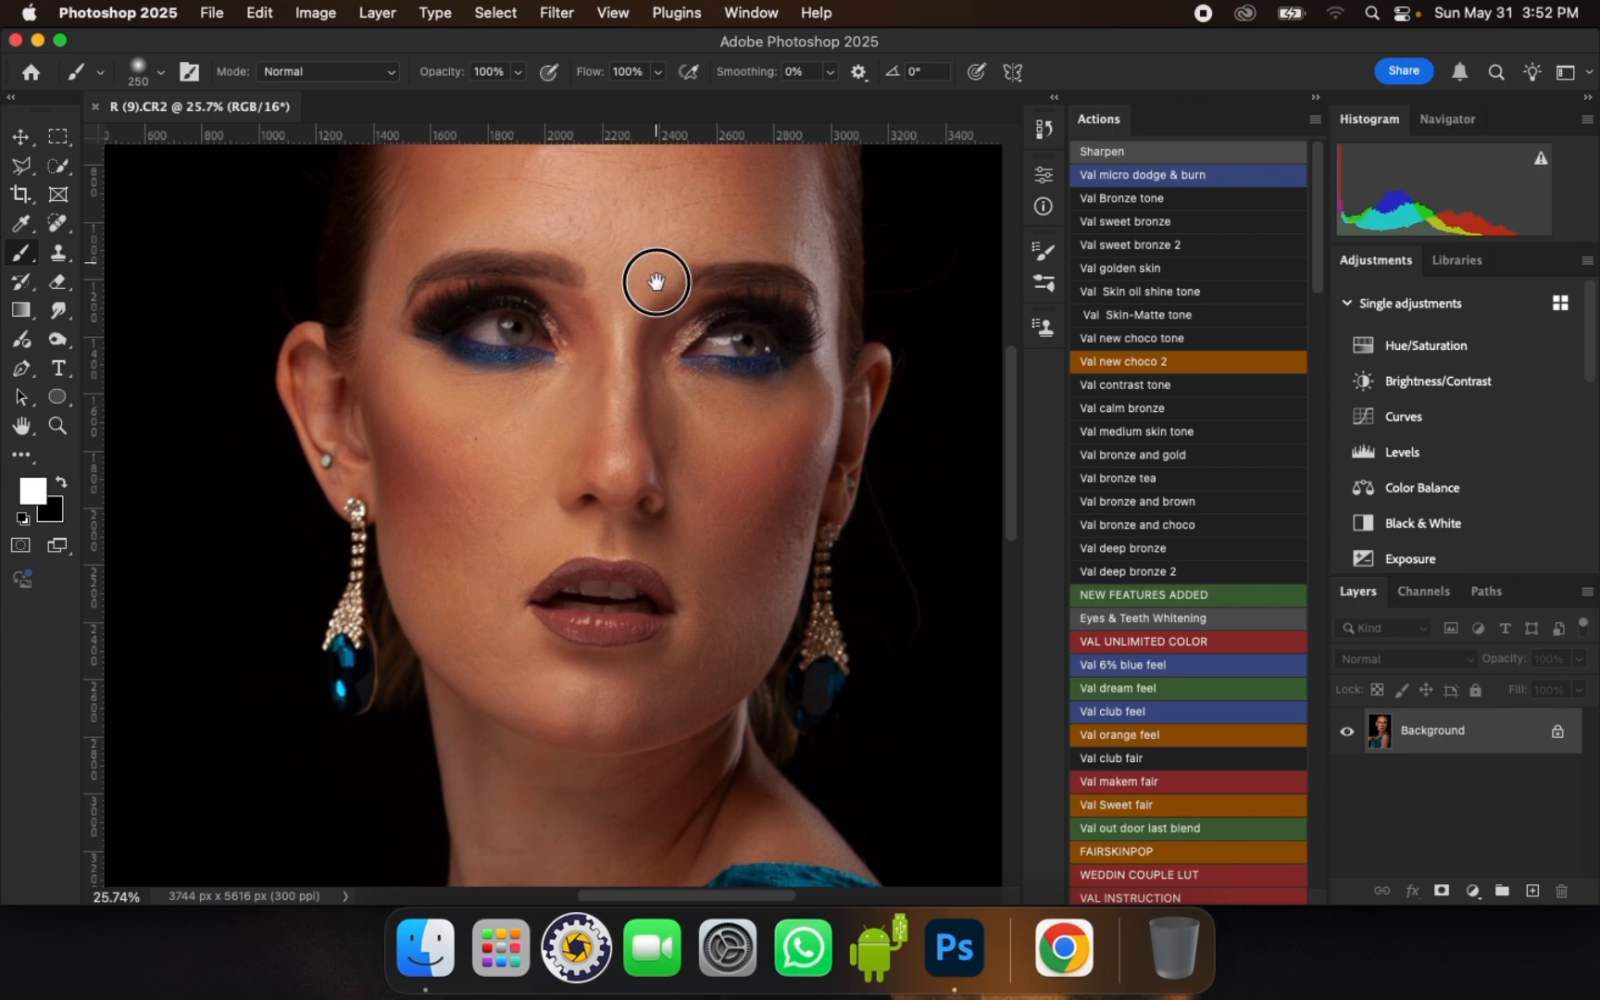
left_click_drag(656, 282, 650, 350)
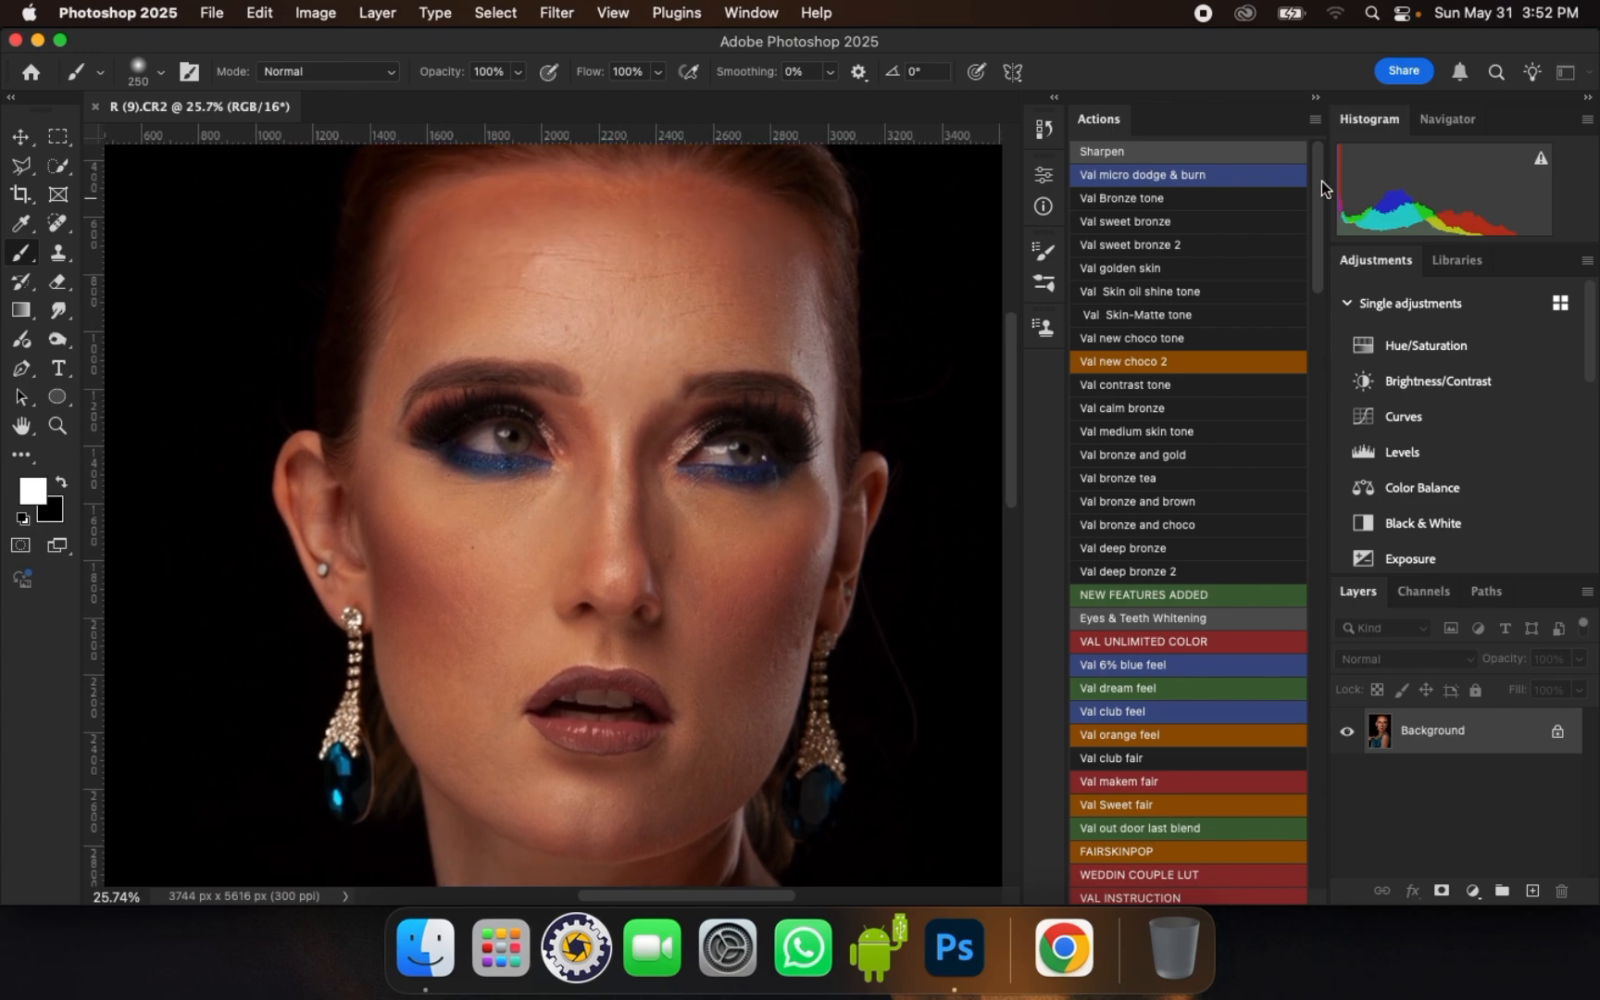
- Run the VAL FAST RETOUCH2 action on the portrait and continue past its welcome message
mouse_move(1322, 188)
left_mouse_down()
mouse_move(1298, 261)
mouse_move(1304, 332)
mouse_move(1286, 346)
mouse_move(1296, 714)
mouse_move(1319, 289)
mouse_move(1319, 336)
left_mouse_up()
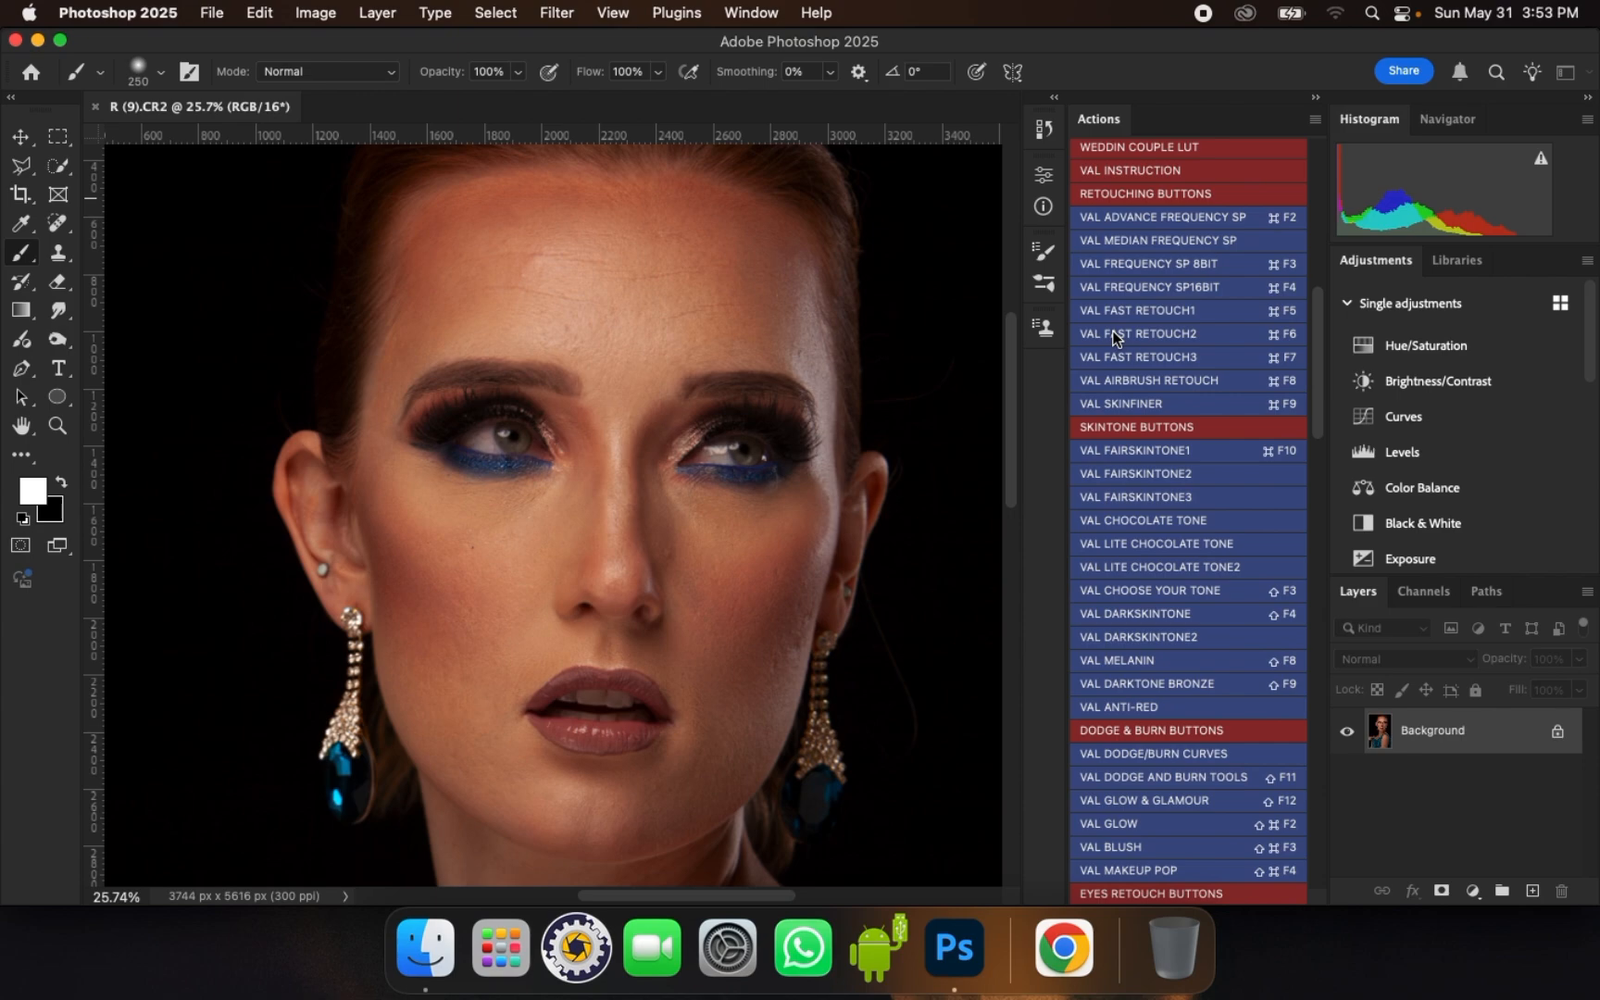
left_click(1161, 333)
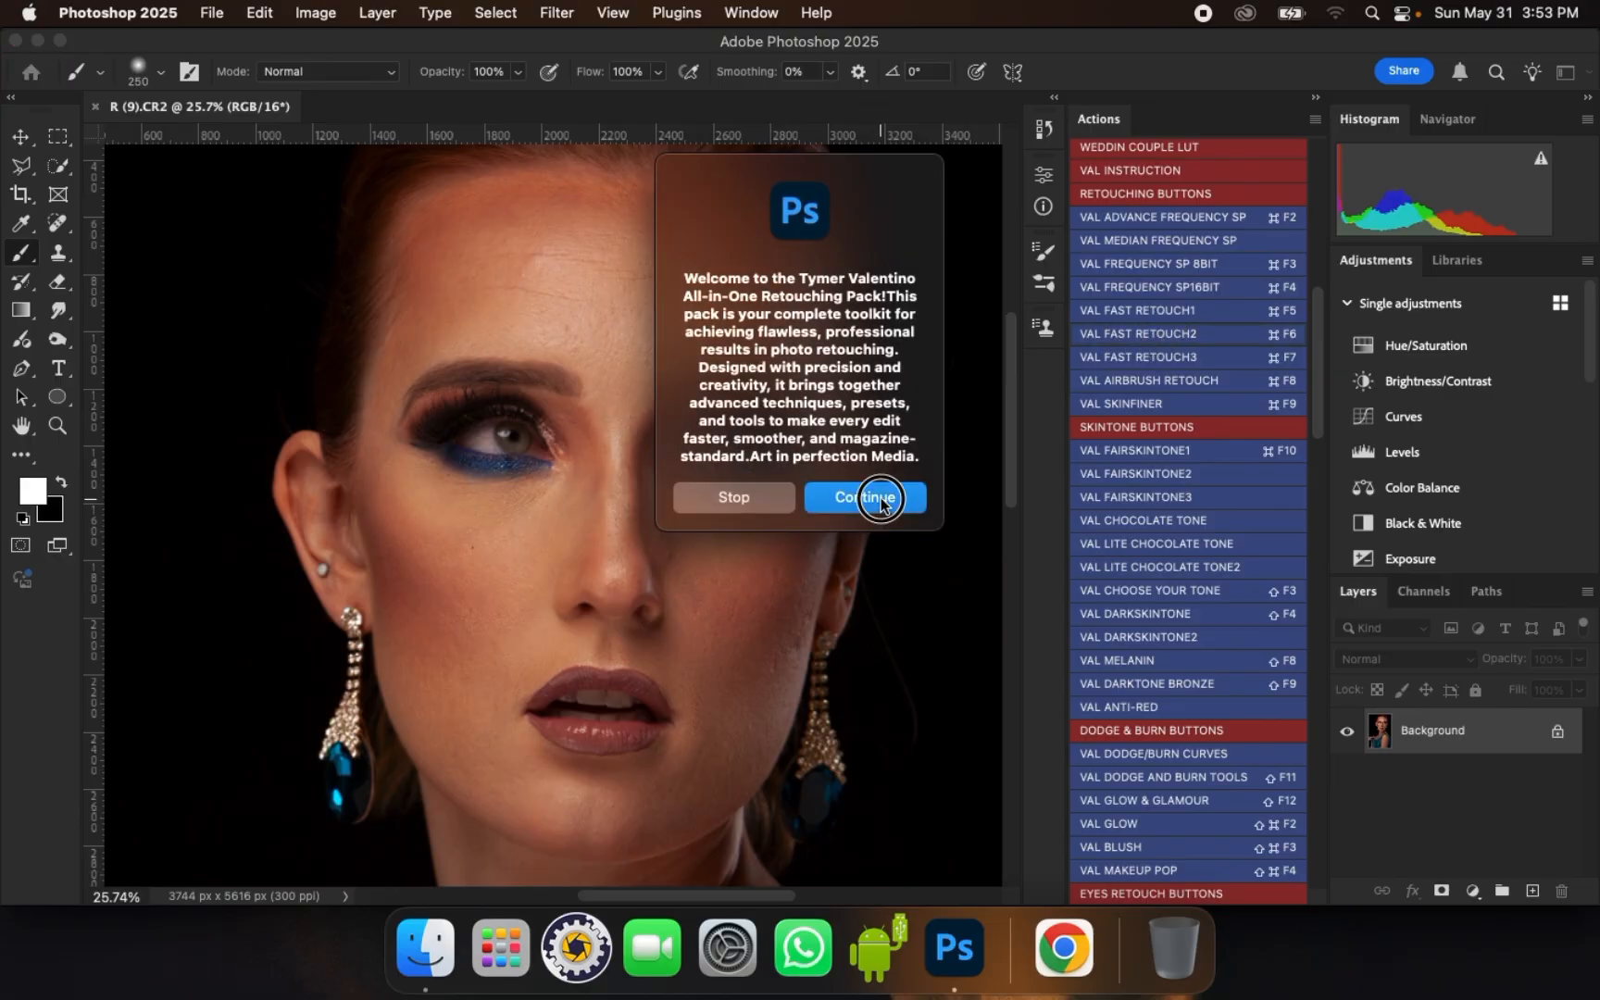
left_click(879, 500)
left_click(892, 502)
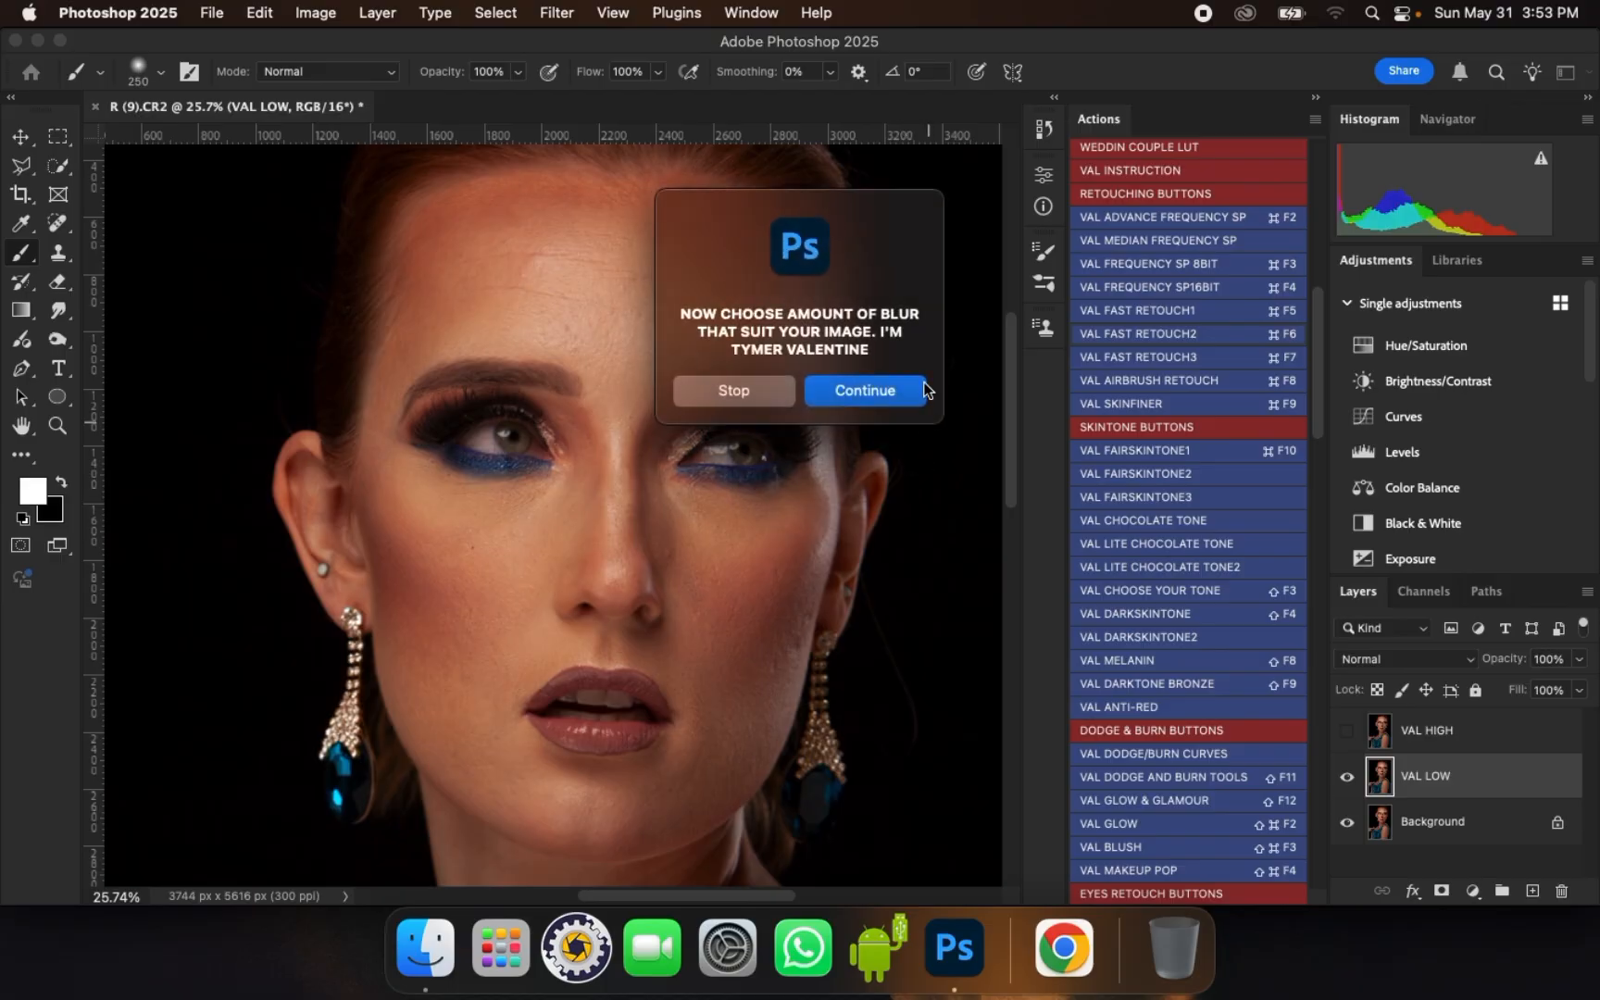
- Continue to the first blur stage and apply a 16-pixel Gaussian Blur to the VAL LOW layer
left_click(916, 389)
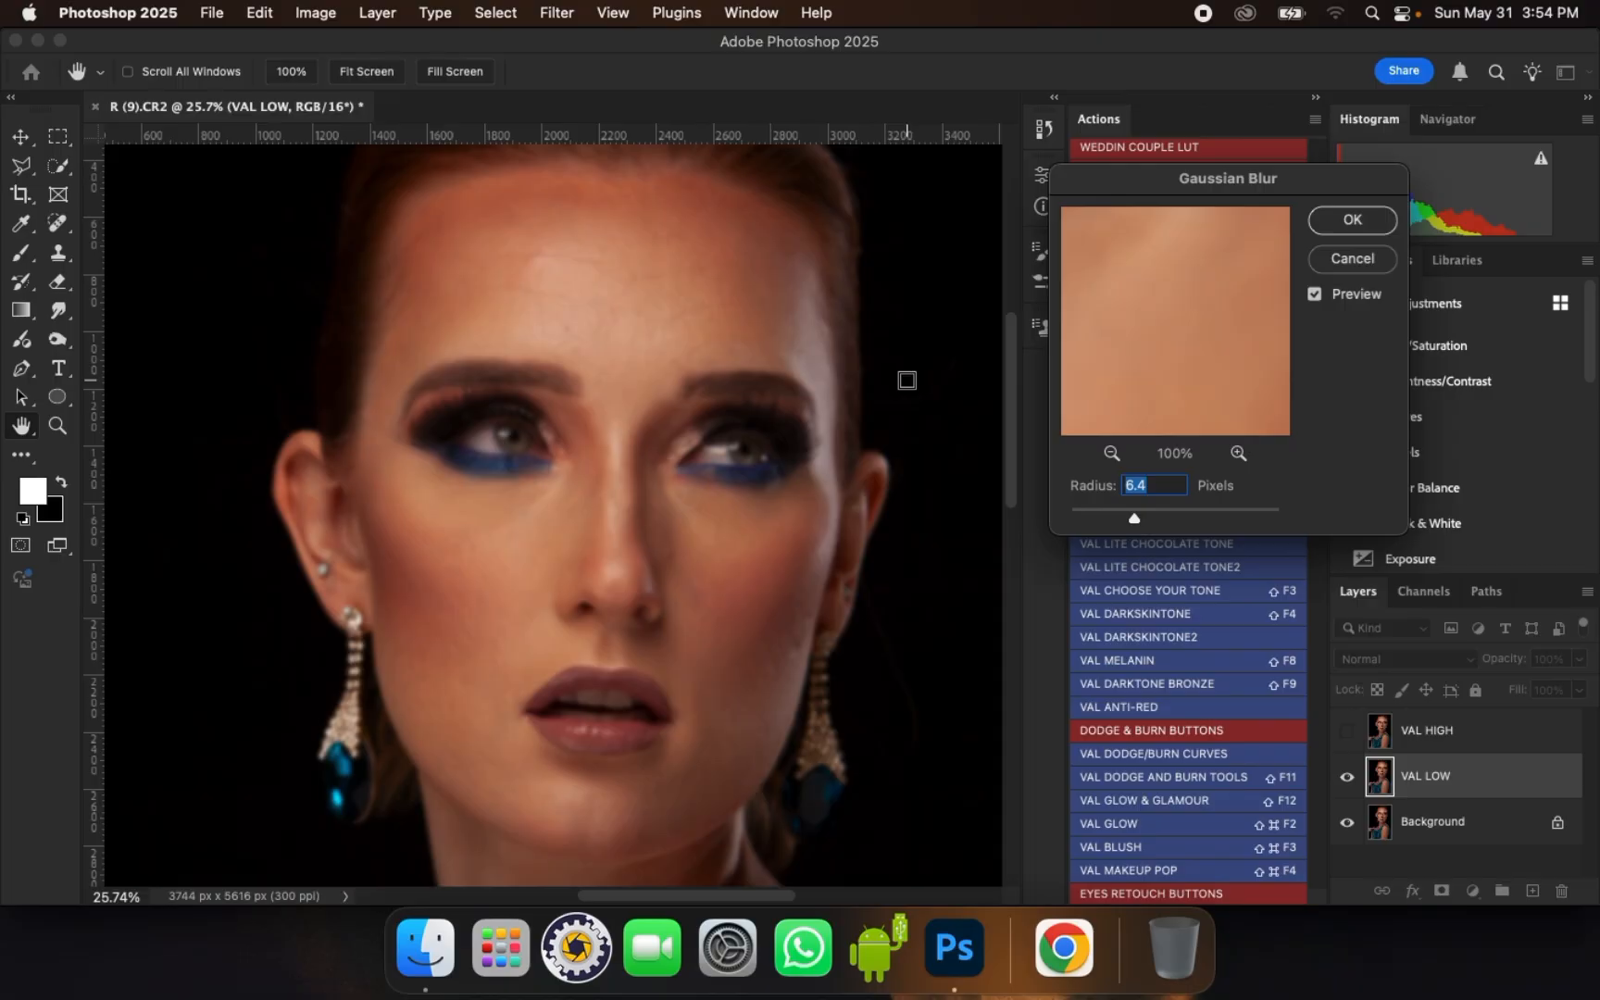
type("16")
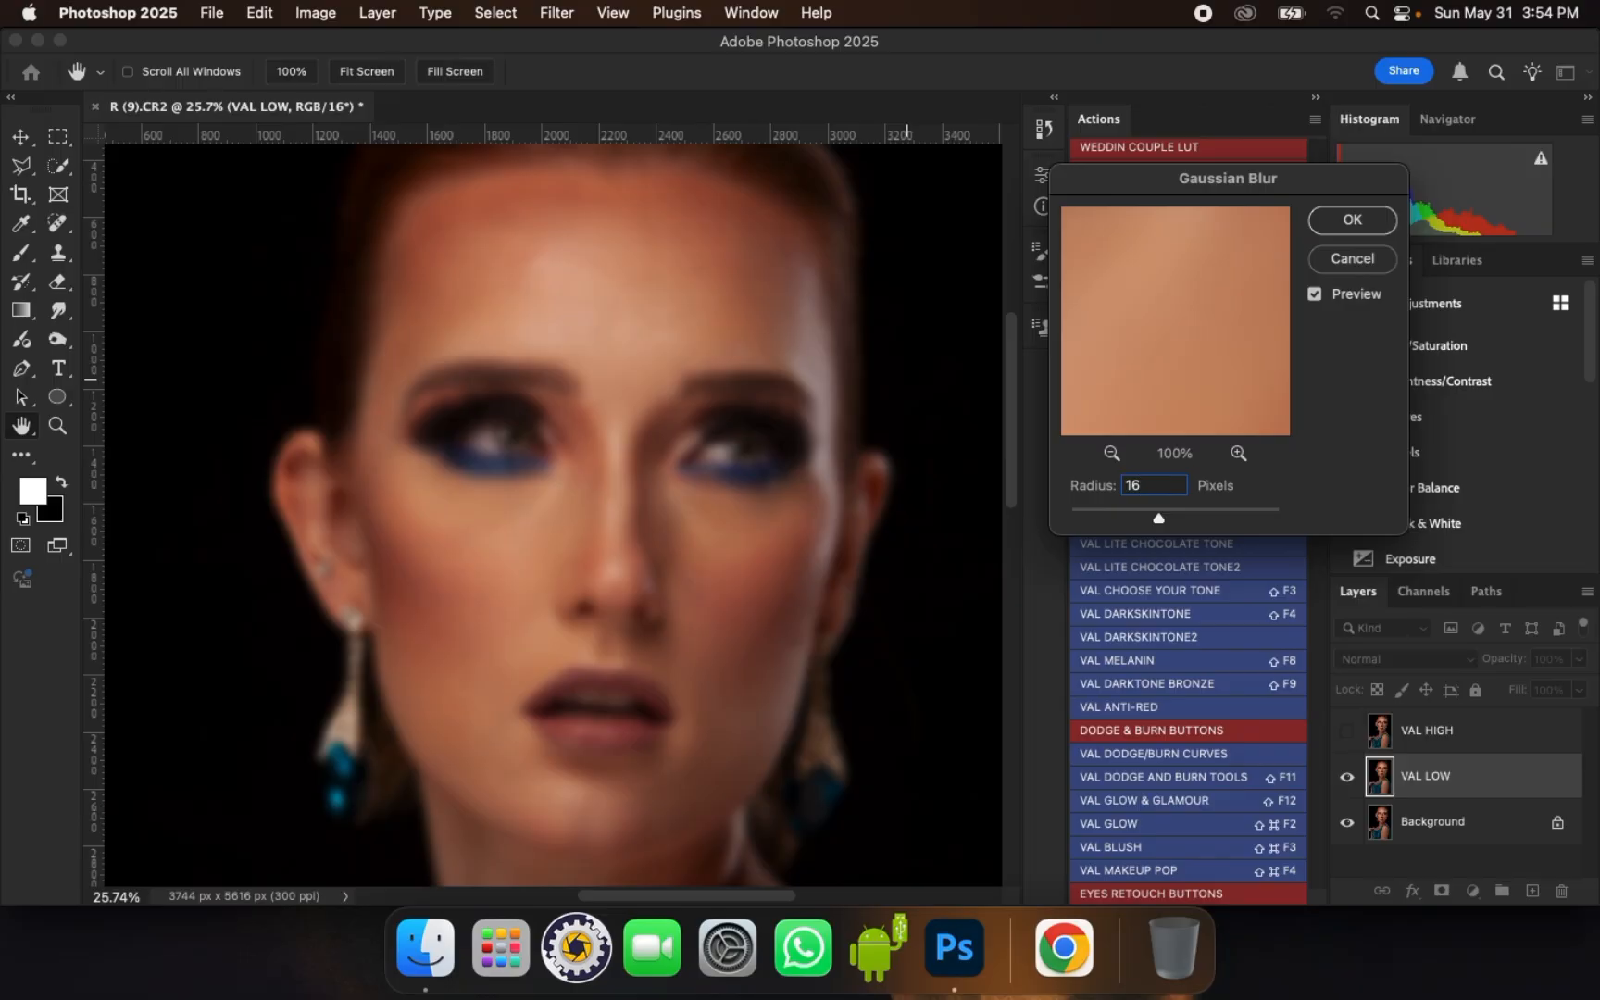
key("super+equal")
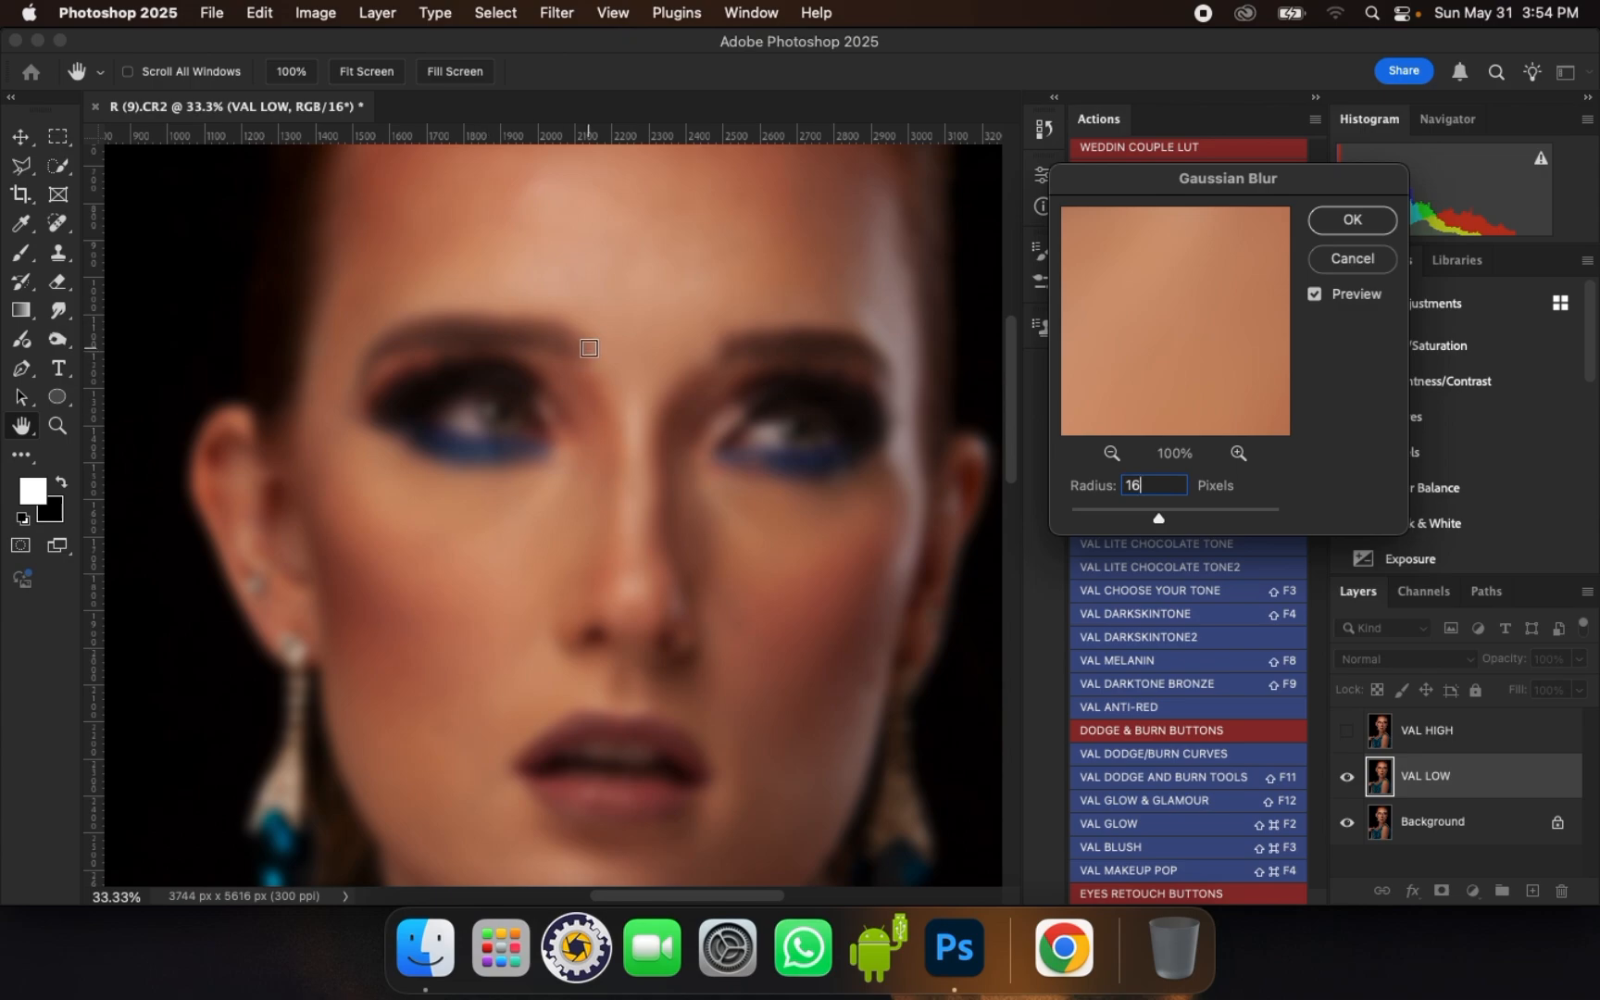
left_click(1112, 453)
left_click(1111, 453)
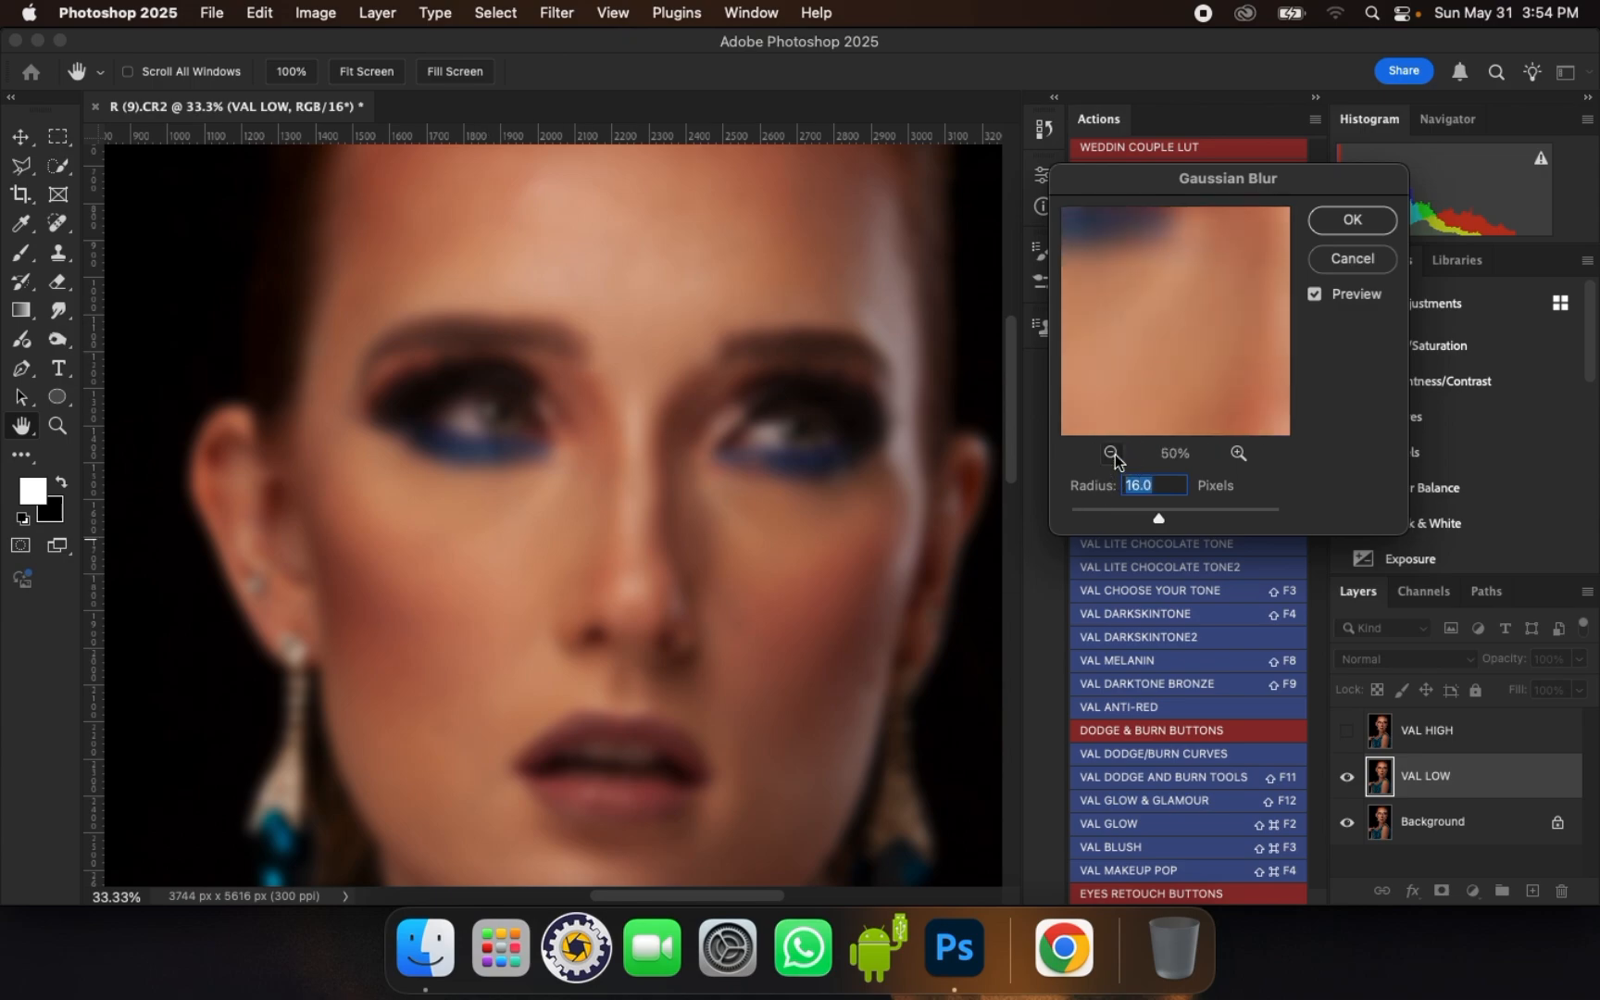
left_click(1346, 222)
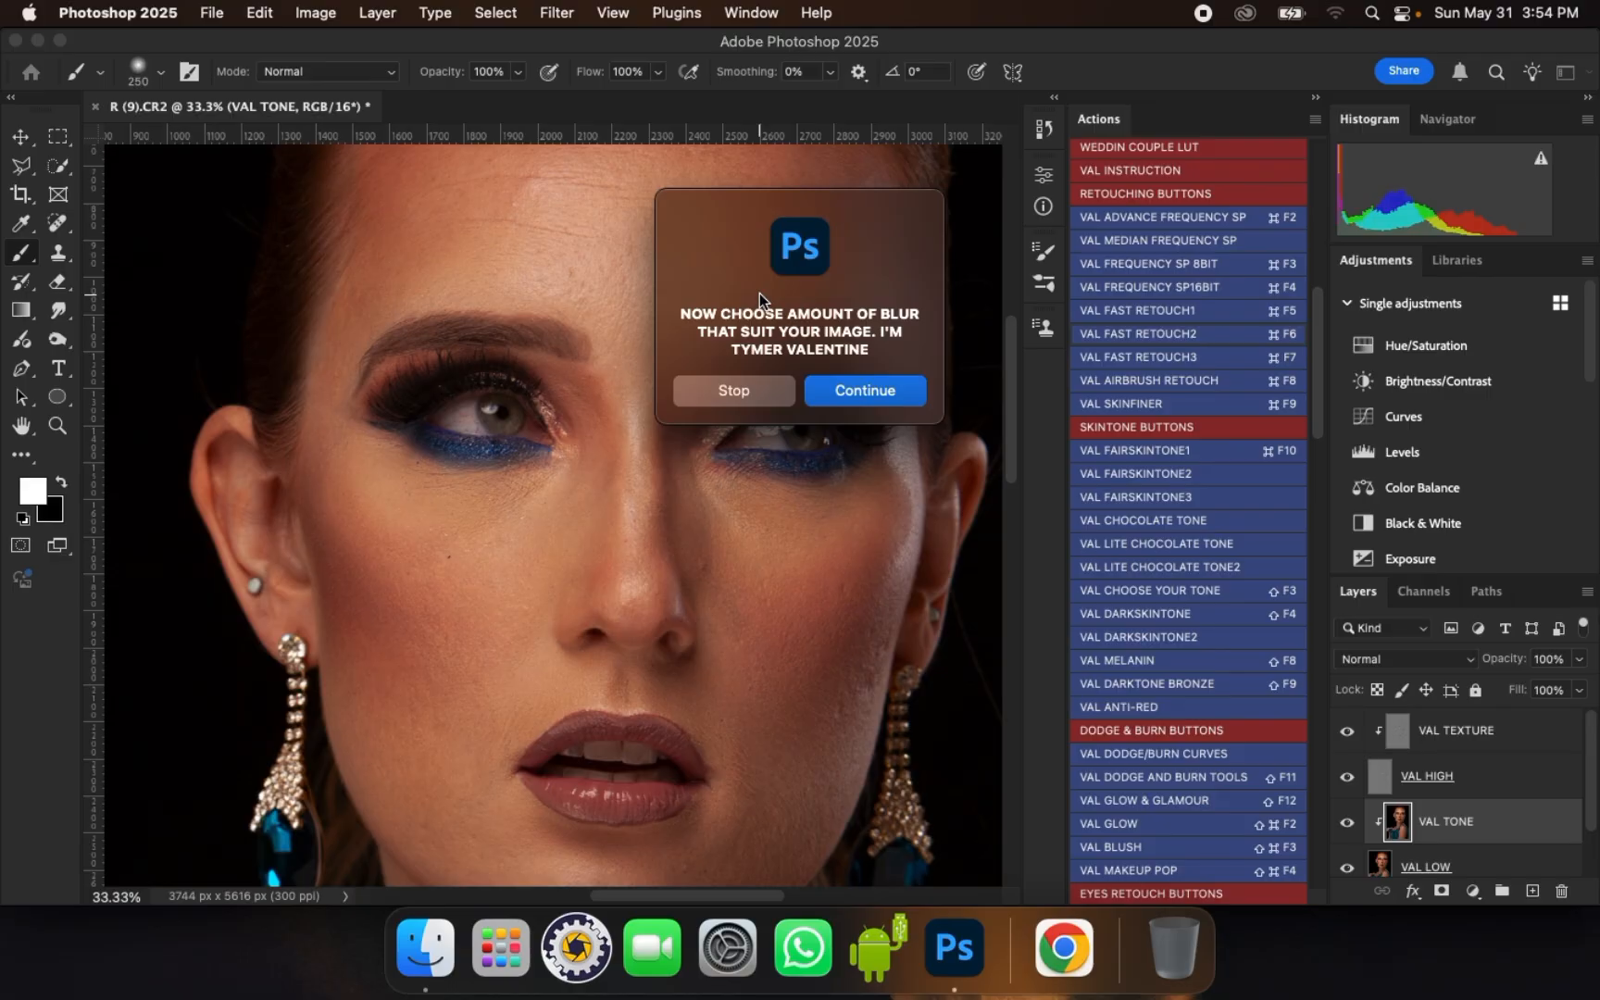
- Apply a 50-pixel Gaussian Blur to the VAL TONE layer and let the retouch action finish
left_click(865, 391)
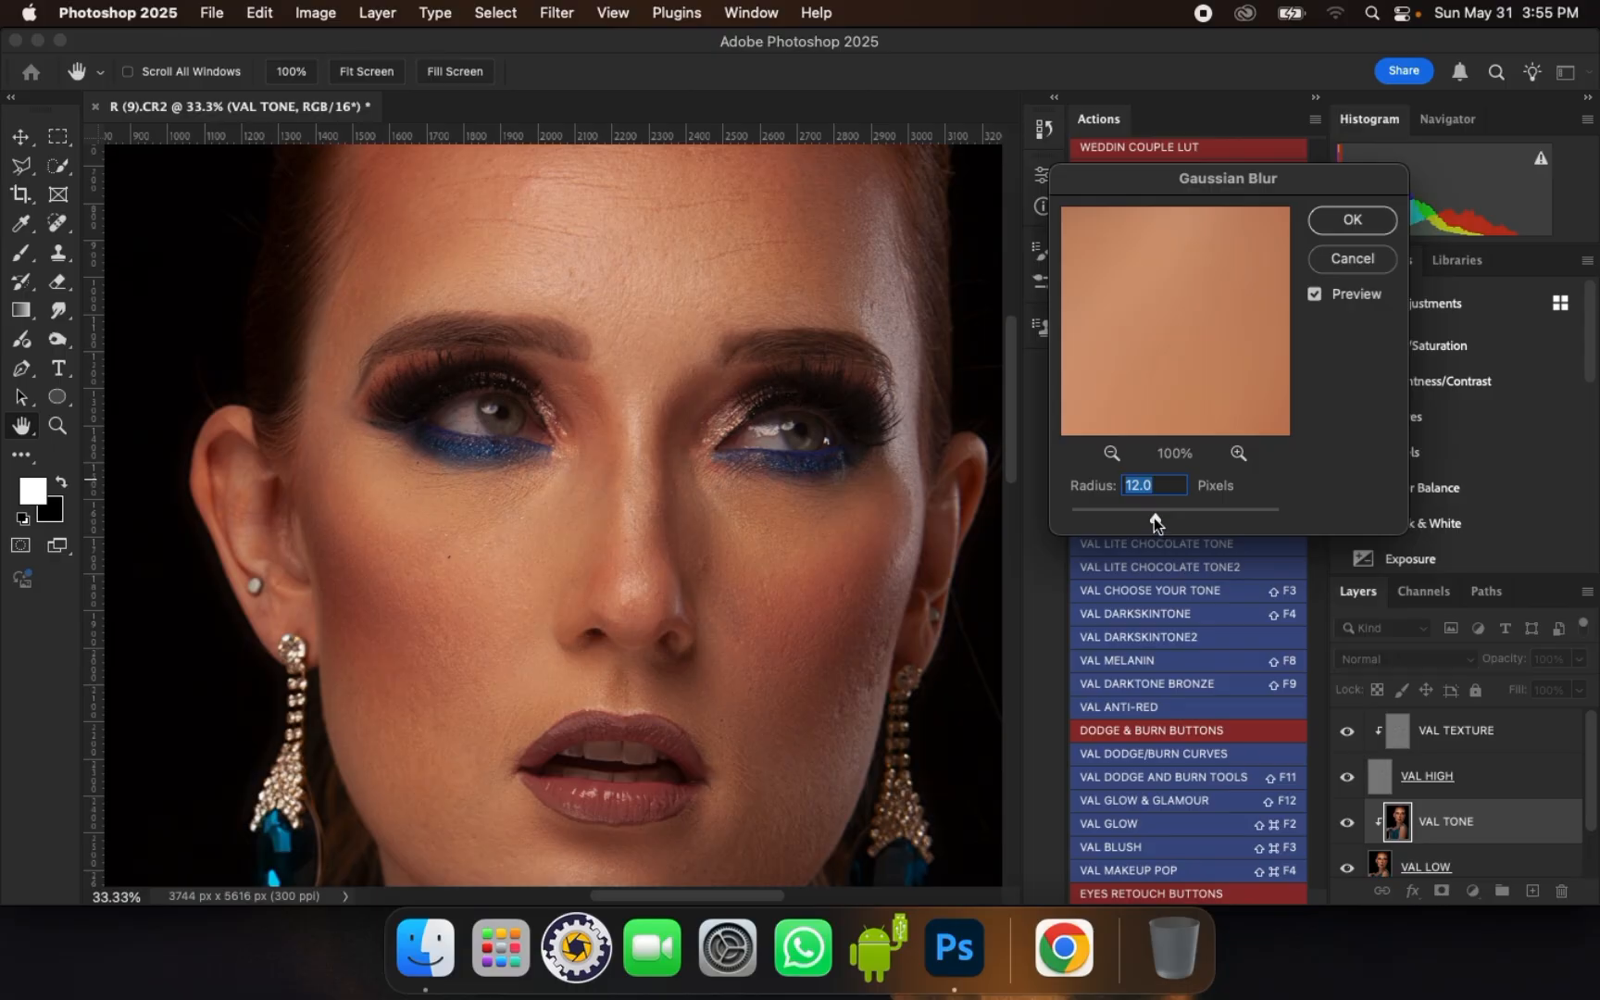
left_click_drag(1158, 518, 1168, 523)
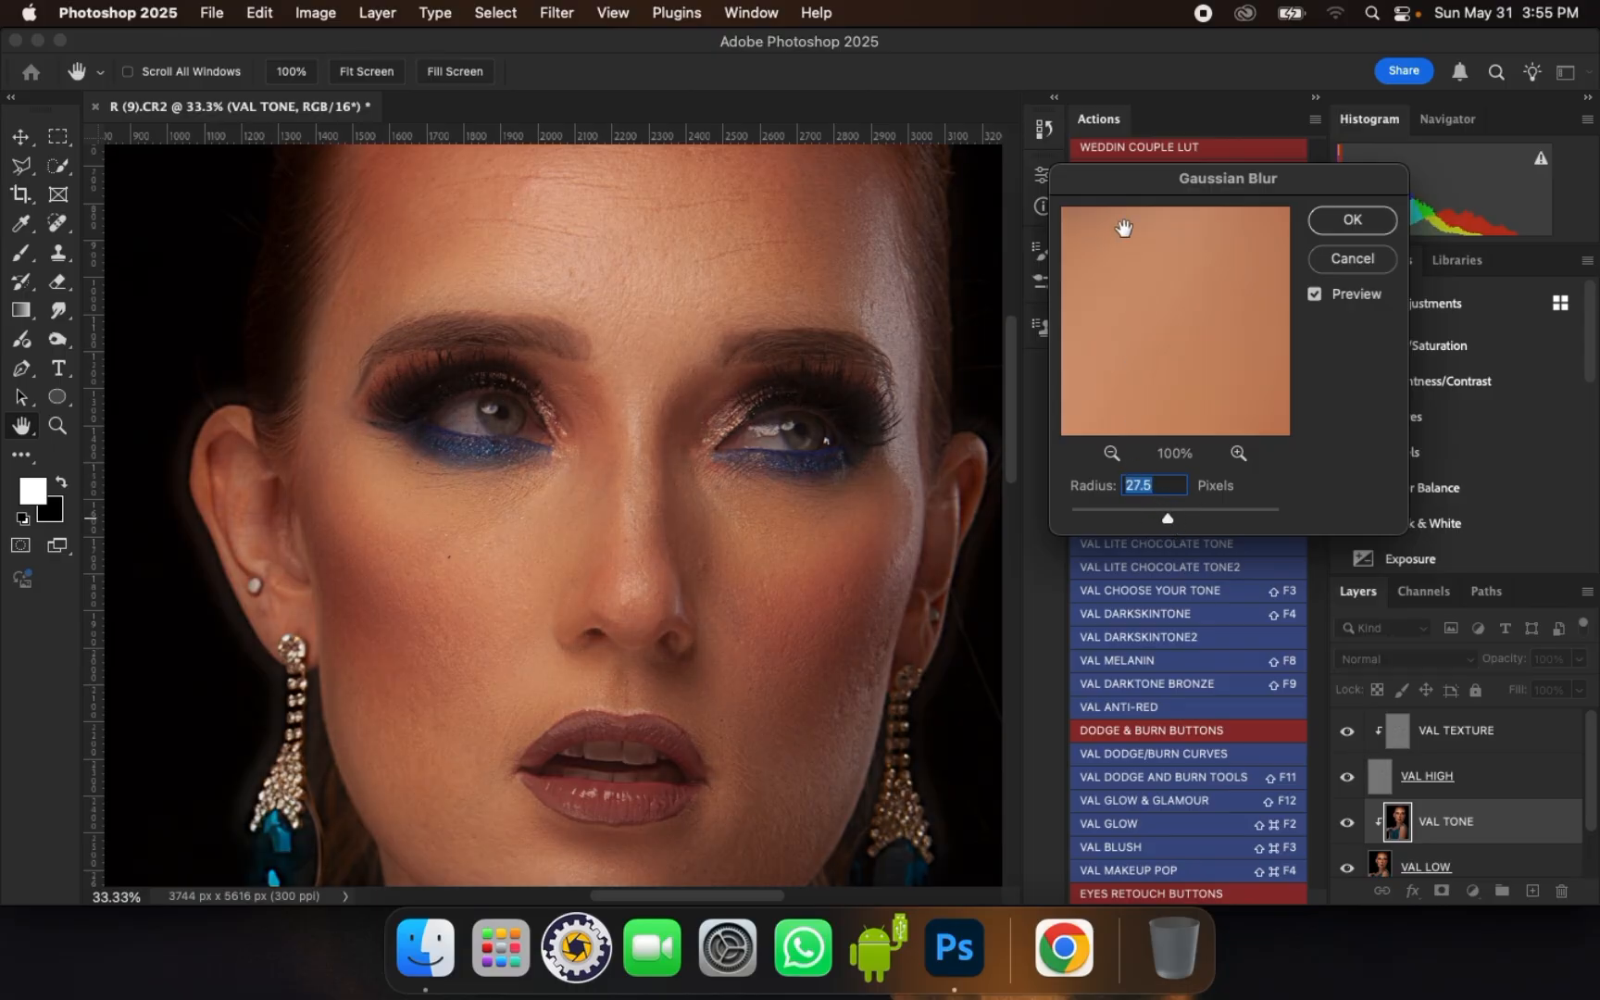
left_click_drag(803, 240, 780, 346)
left_click_drag(1167, 520, 1179, 522)
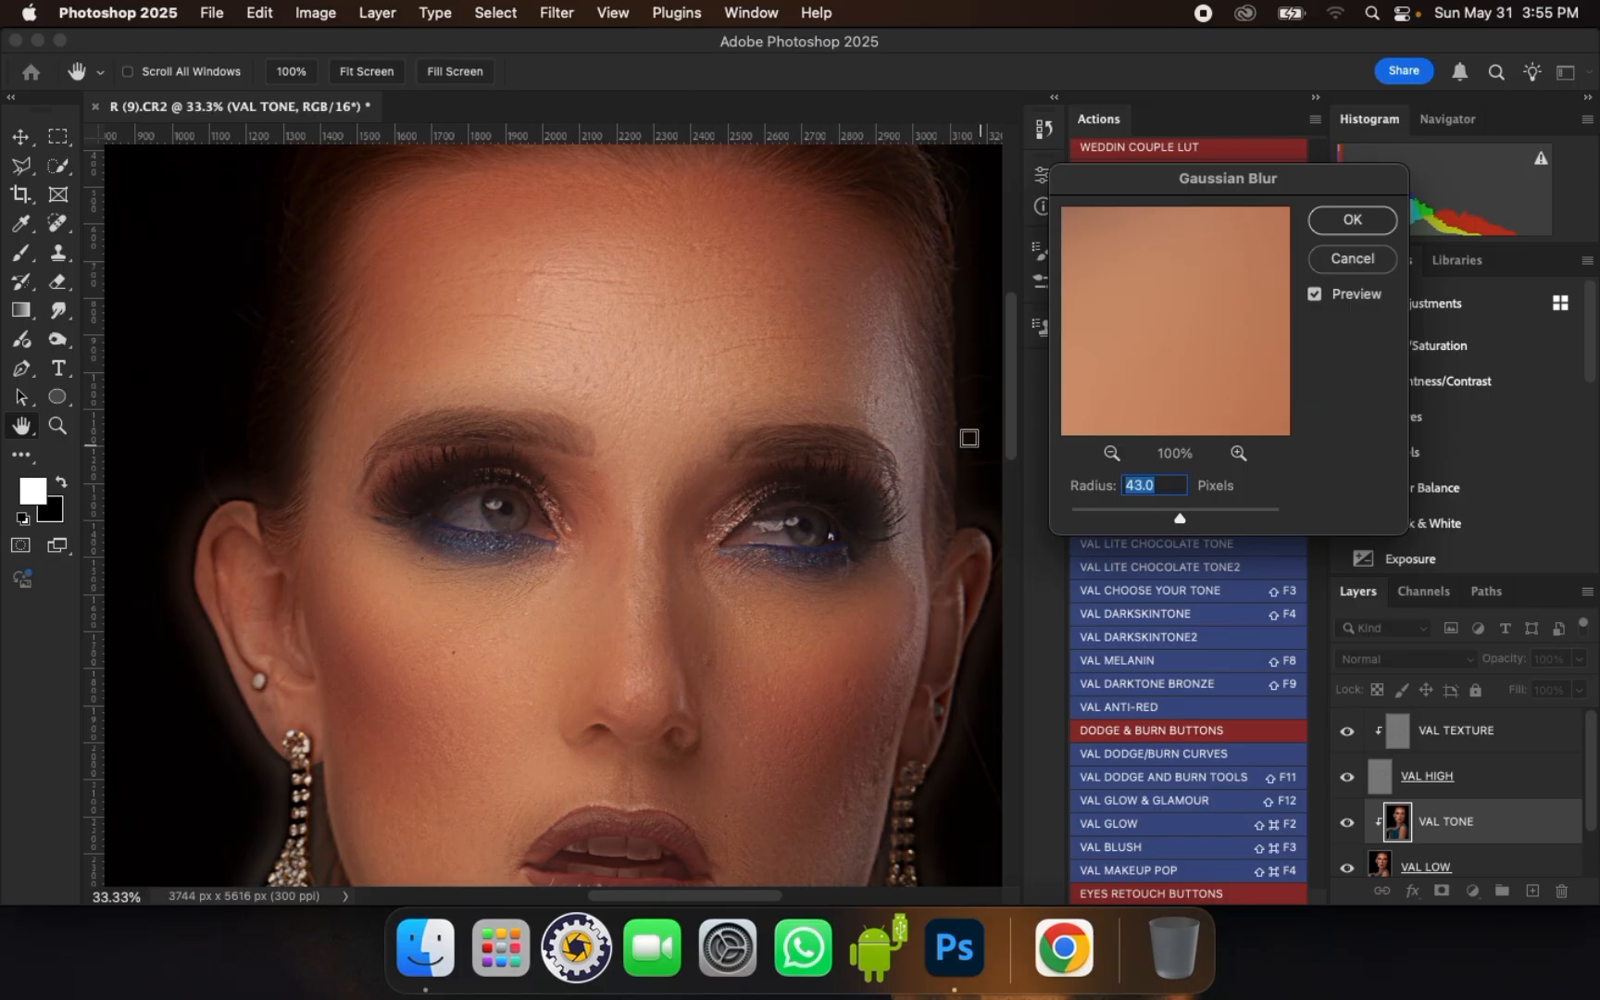
left_click_drag(847, 504, 843, 475)
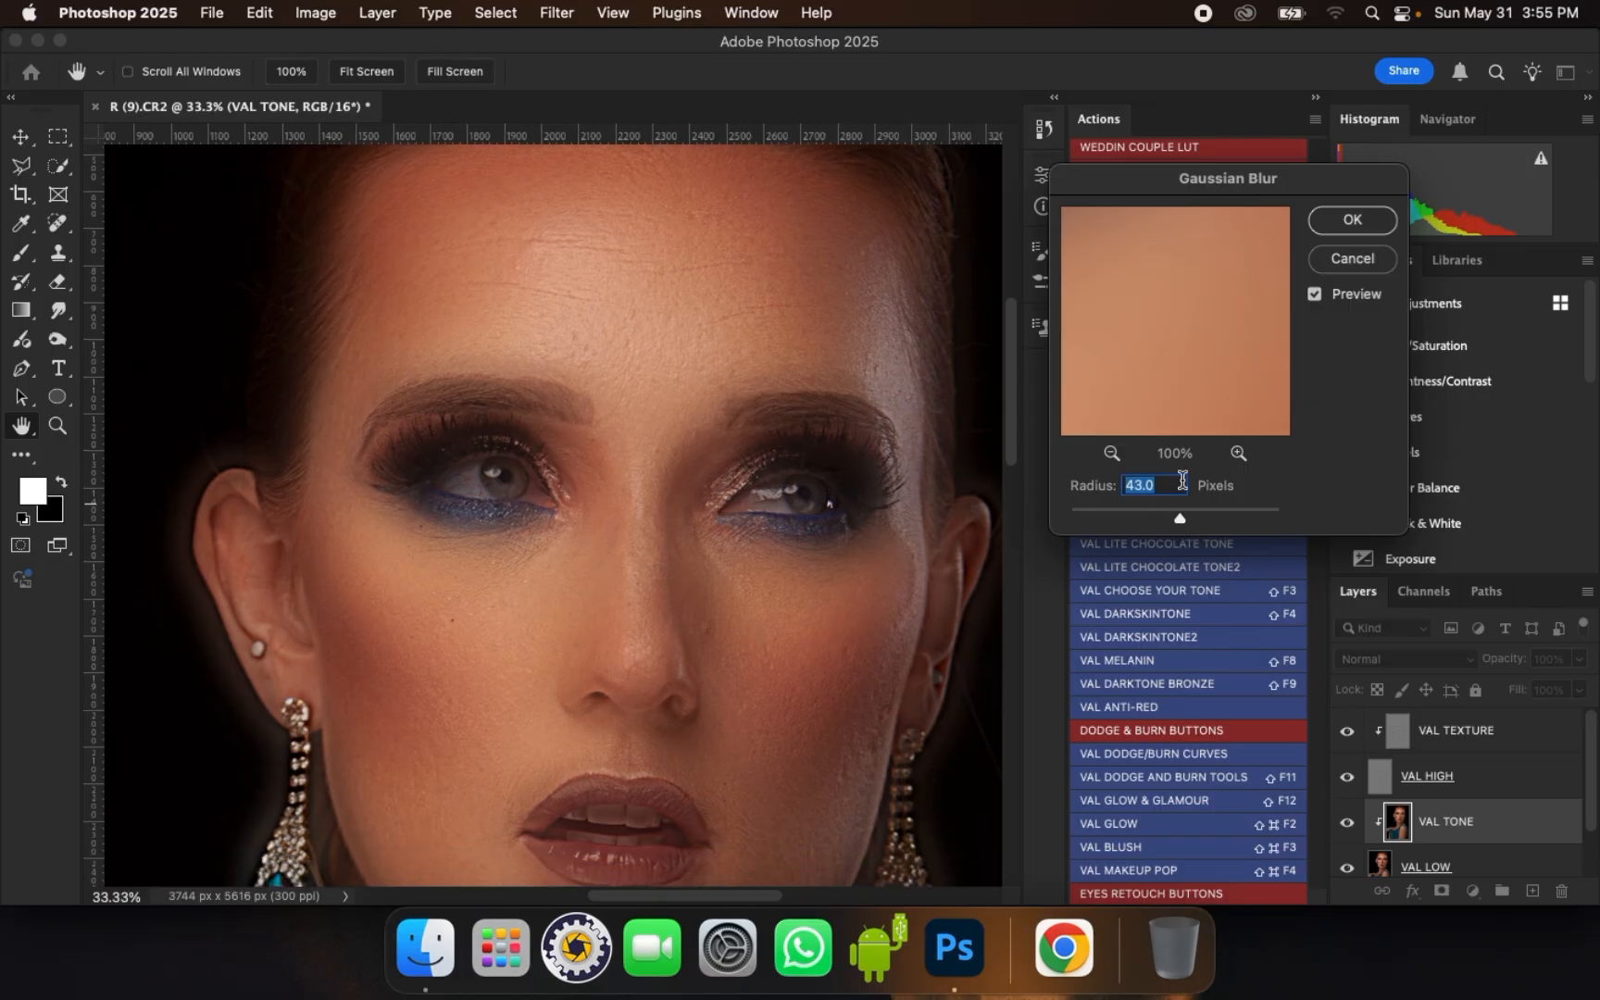
type("50")
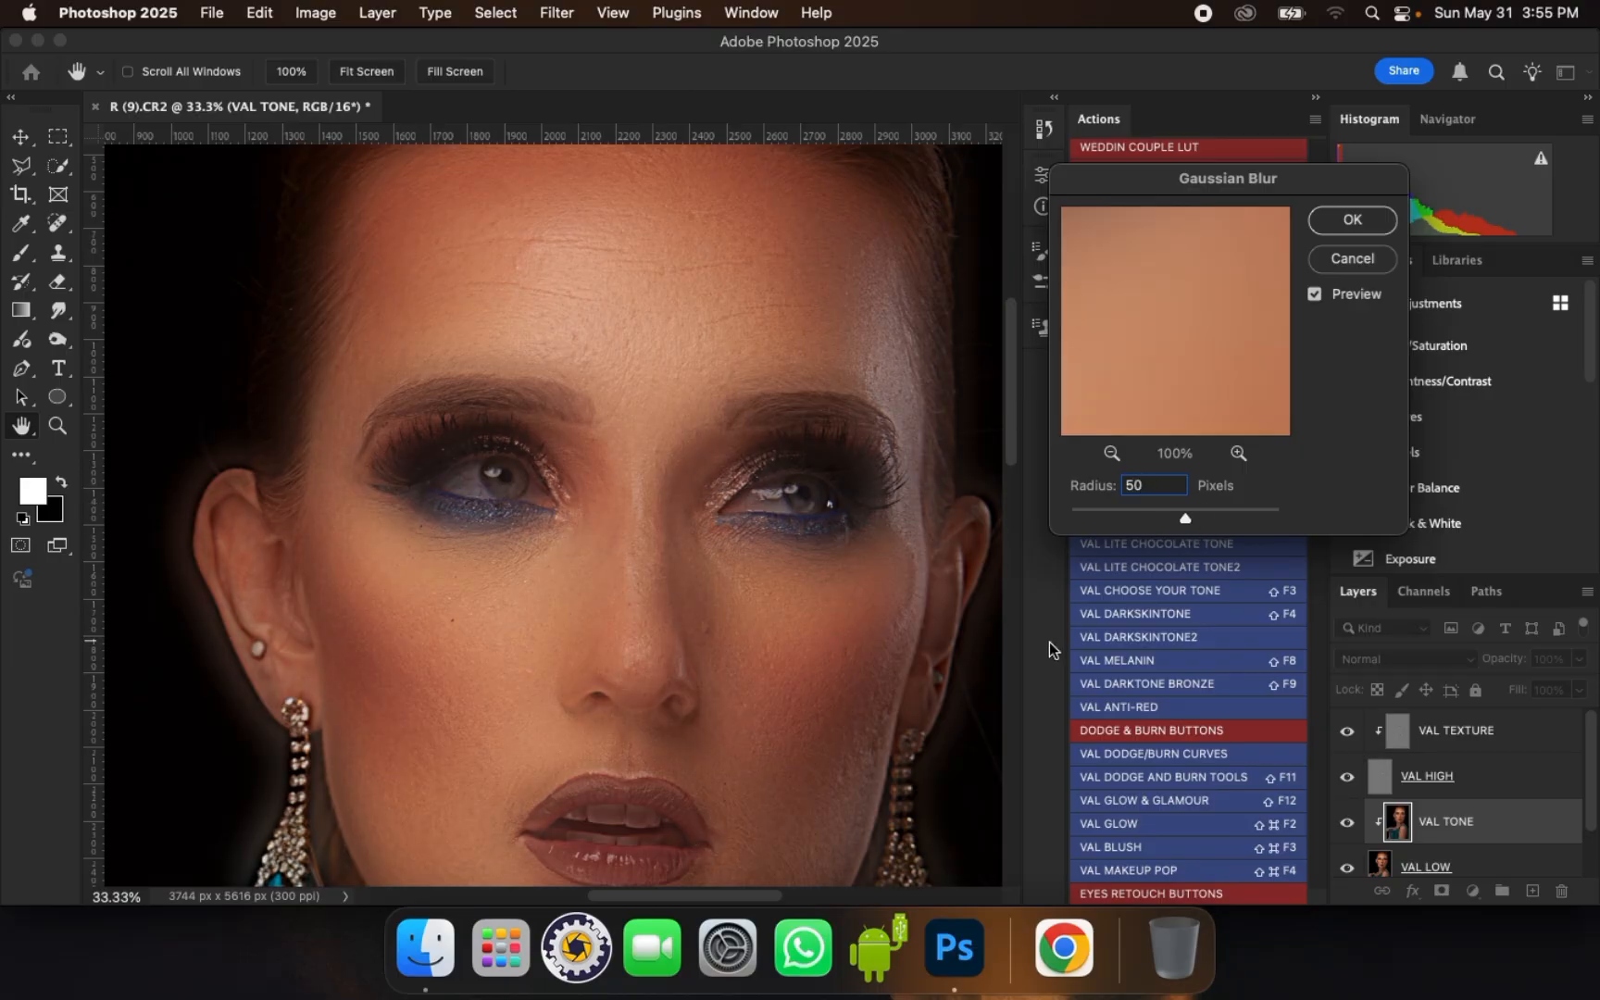
left_click(1348, 224)
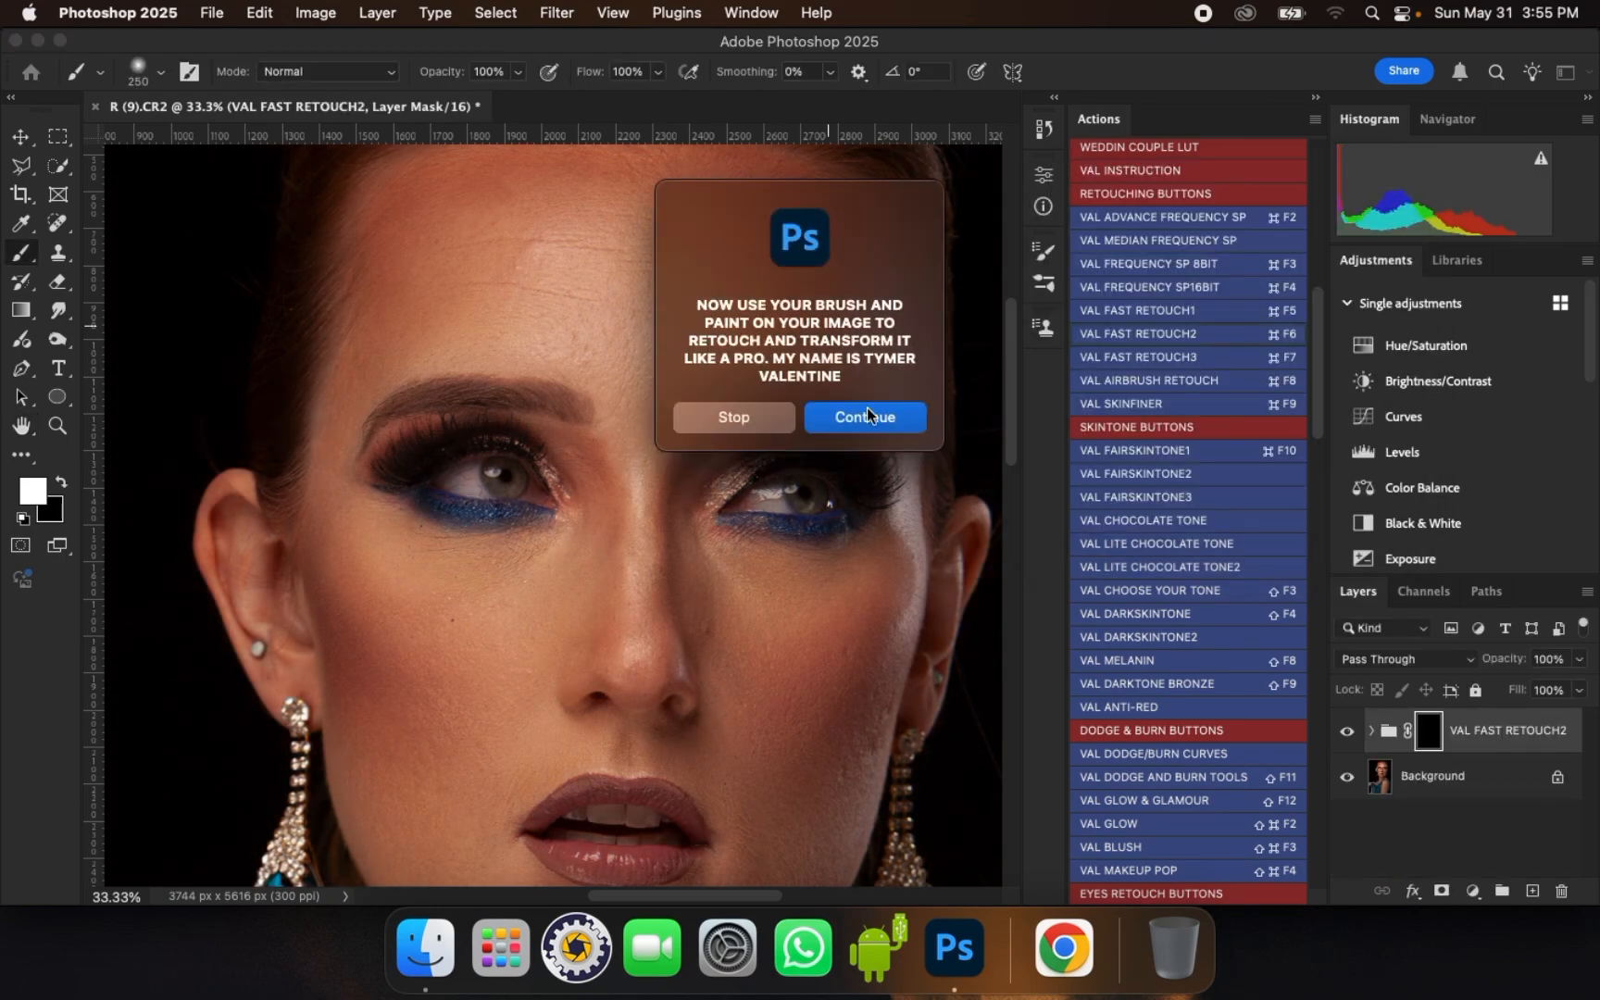
left_click(867, 416)
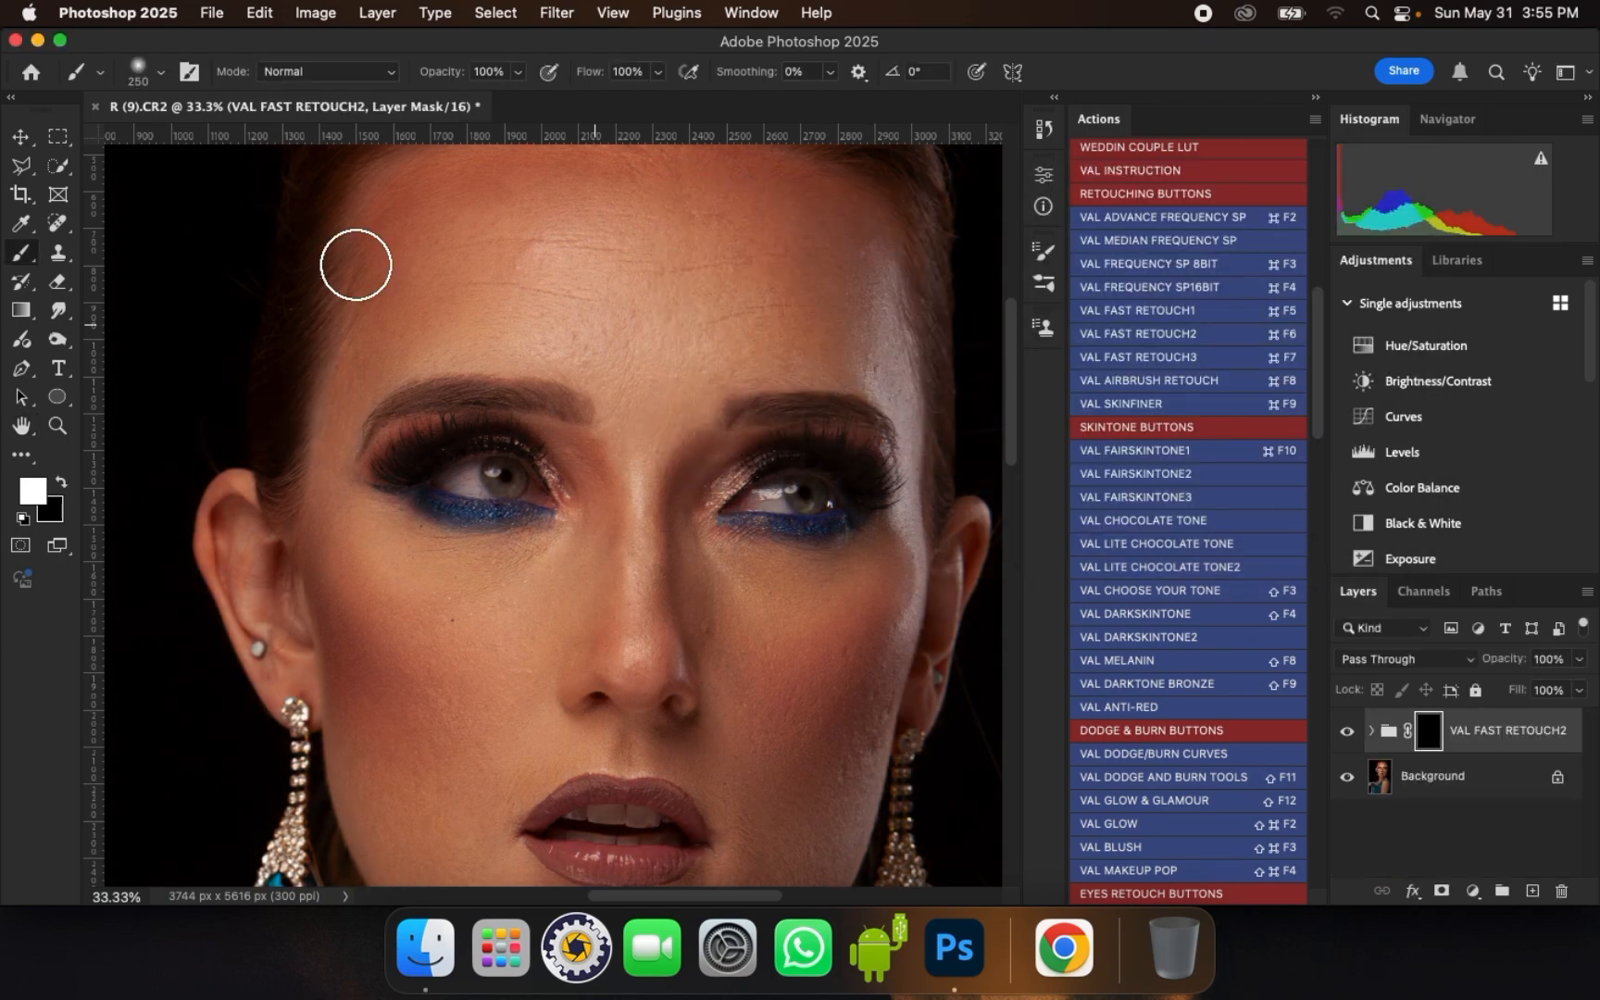
- Choose the Brush tool with the Soft Round preset at 250 px and 0% hardness
right_click(13, 256)
left_click(153, 257)
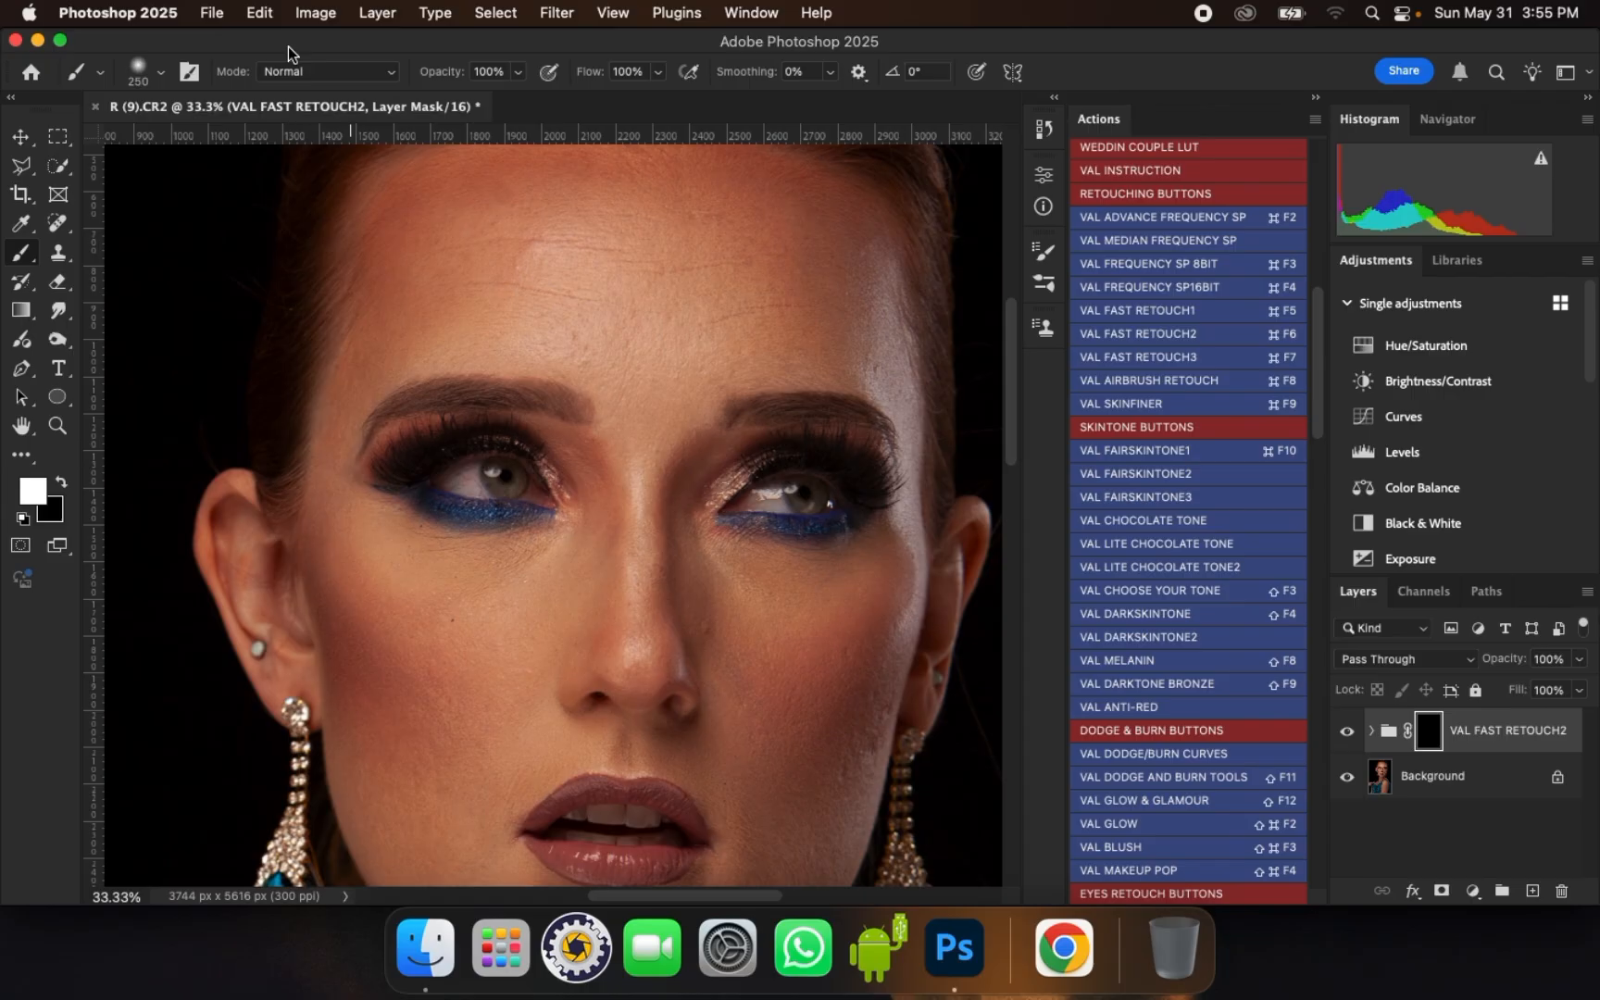
left_click(163, 74)
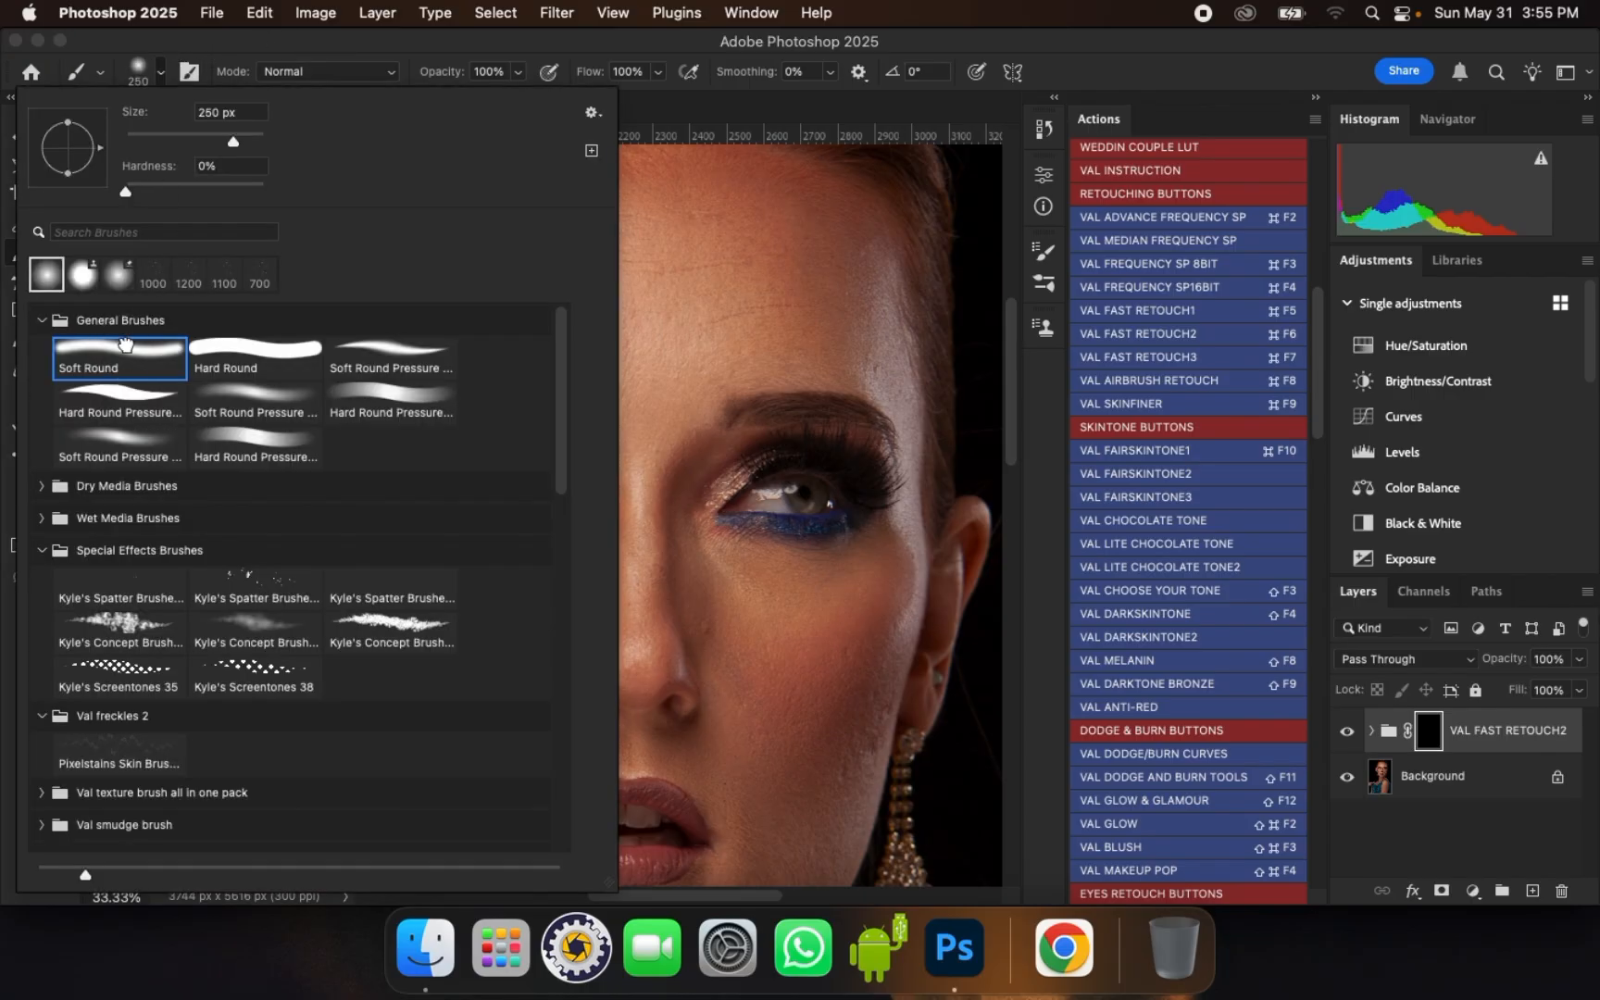
double_click(125, 345)
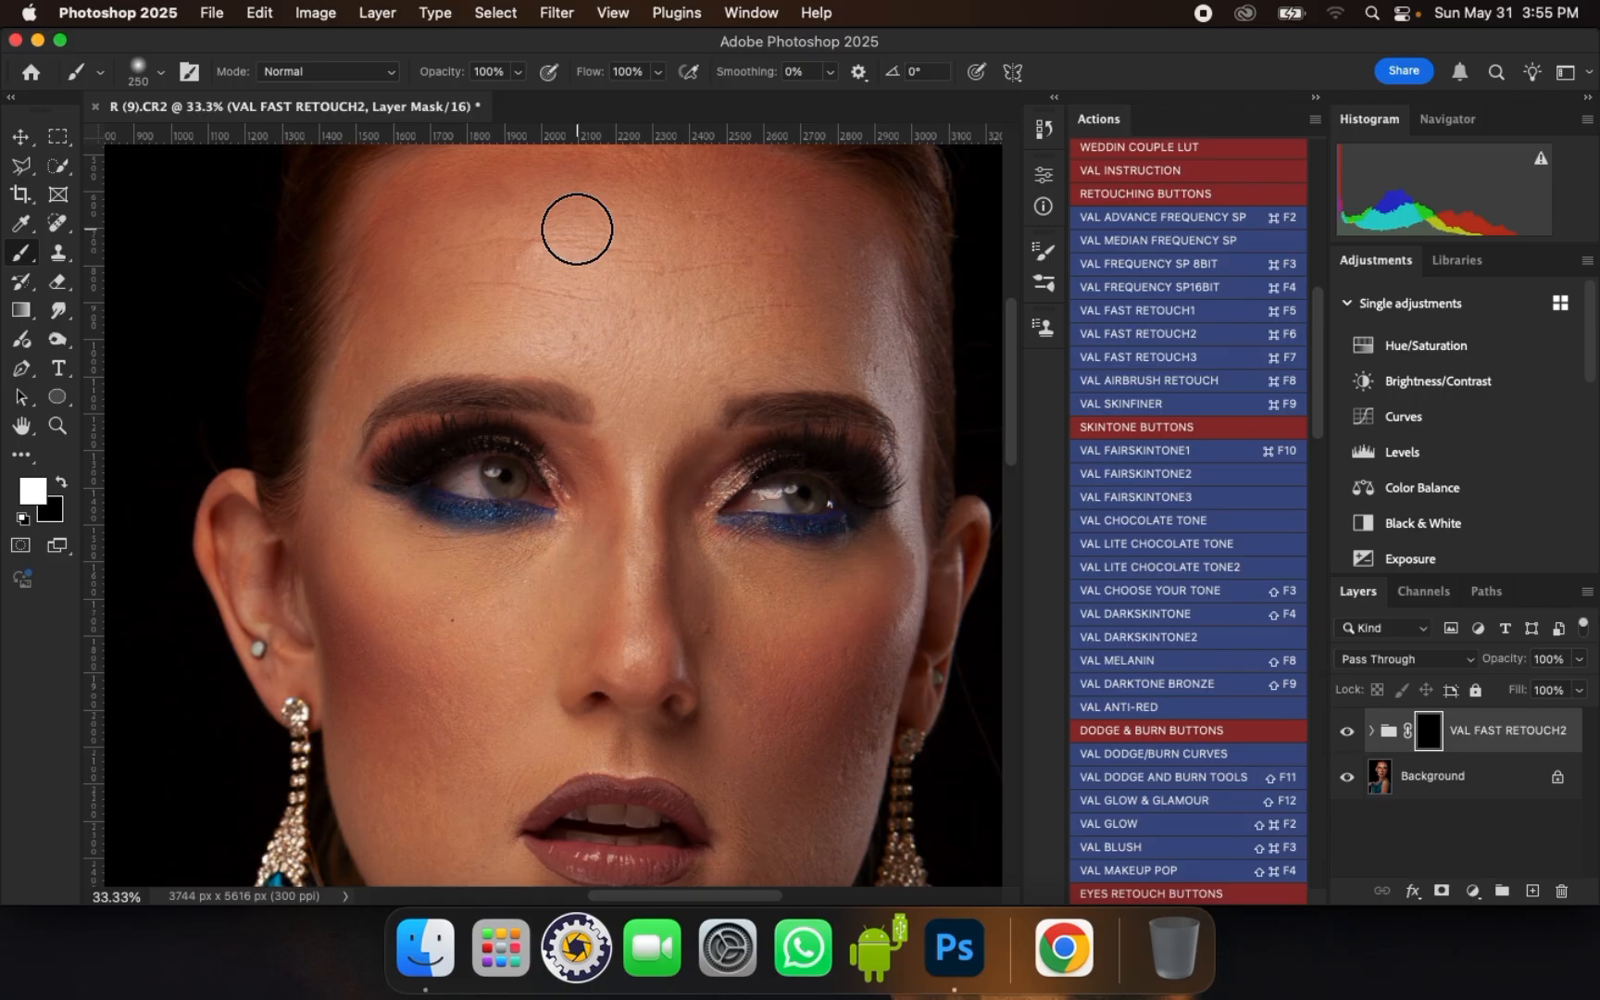
- Enlarge the brush to 400 px and paint white across the forehead on the VAL FAST RETOUCH2 mask
scroll(602, 255, "up", 1)
left_click_drag(604, 257, 598, 337)
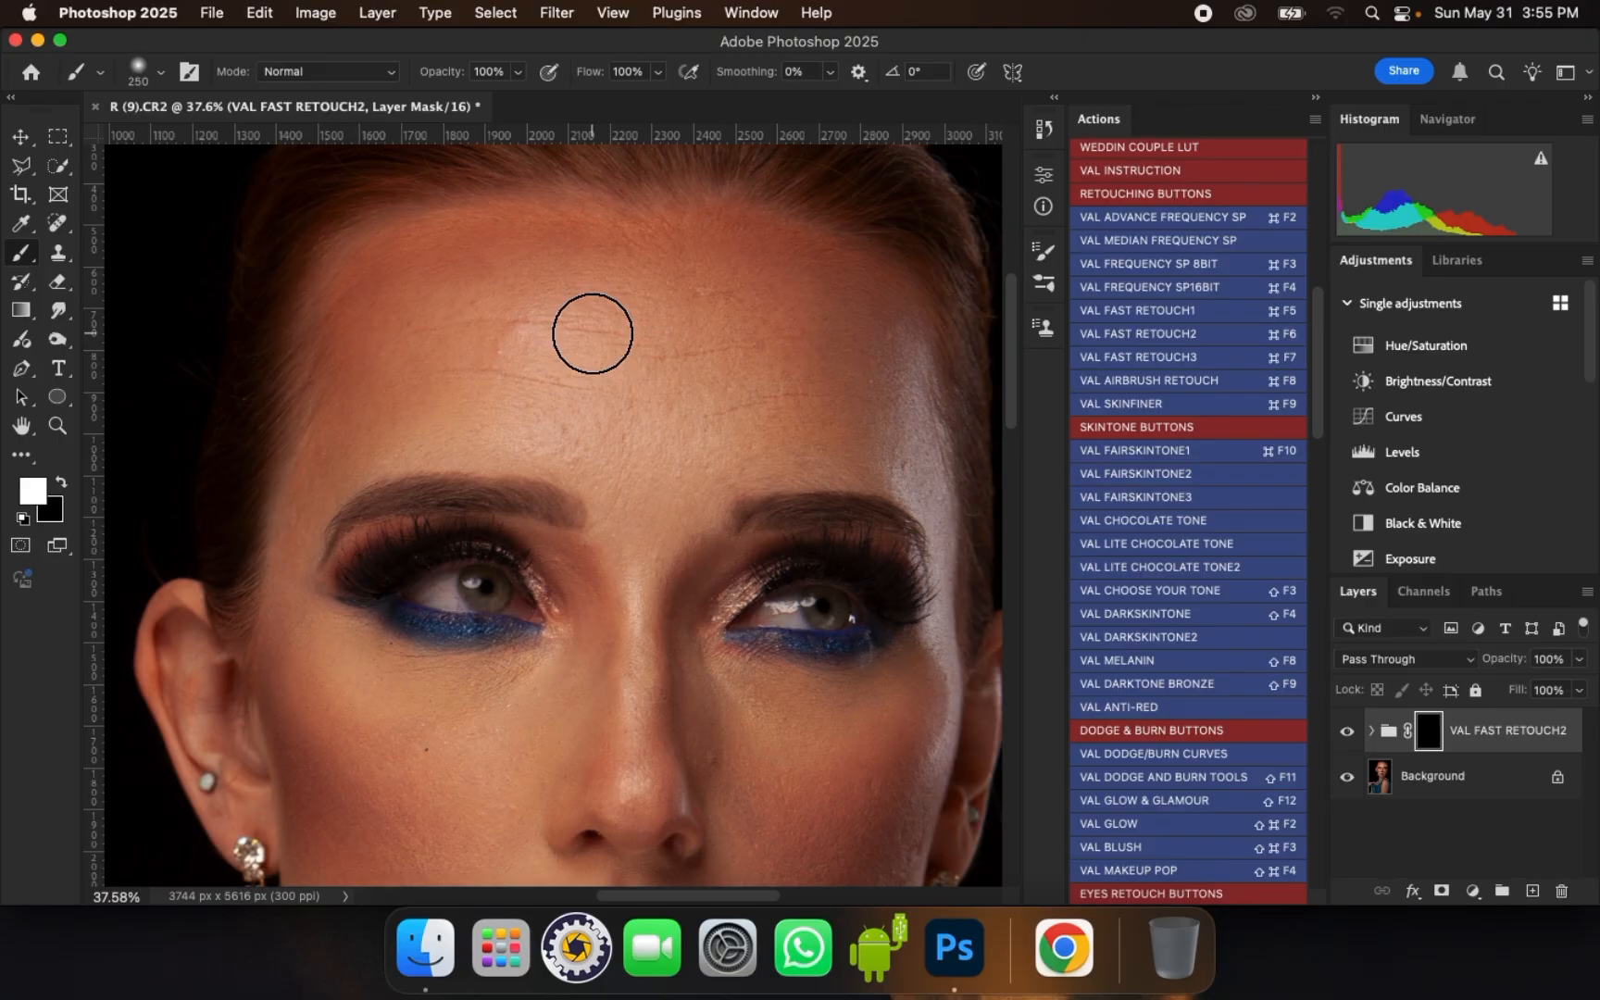
key("bracketright")
key("bracketright")
mouse_move(325, 409)
left_mouse_down()
mouse_move(328, 278)
mouse_move(347, 252)
mouse_move(449, 216)
mouse_move(561, 203)
mouse_move(716, 224)
mouse_move(795, 259)
mouse_move(866, 379)
mouse_move(885, 318)
mouse_move(859, 396)
mouse_move(725, 449)
mouse_move(430, 371)
mouse_move(534, 353)
mouse_move(817, 367)
mouse_move(423, 340)
left_mouse_up()
mouse_move(349, 409)
left_mouse_down()
mouse_move(667, 432)
mouse_move(746, 407)
mouse_move(815, 414)
left_mouse_up()
mouse_move(864, 389)
left_mouse_down()
mouse_move(864, 311)
mouse_move(770, 252)
mouse_move(609, 237)
mouse_move(727, 228)
mouse_move(872, 296)
mouse_move(916, 438)
mouse_move(891, 426)
mouse_move(798, 271)
mouse_move(623, 204)
mouse_move(472, 244)
left_mouse_up()
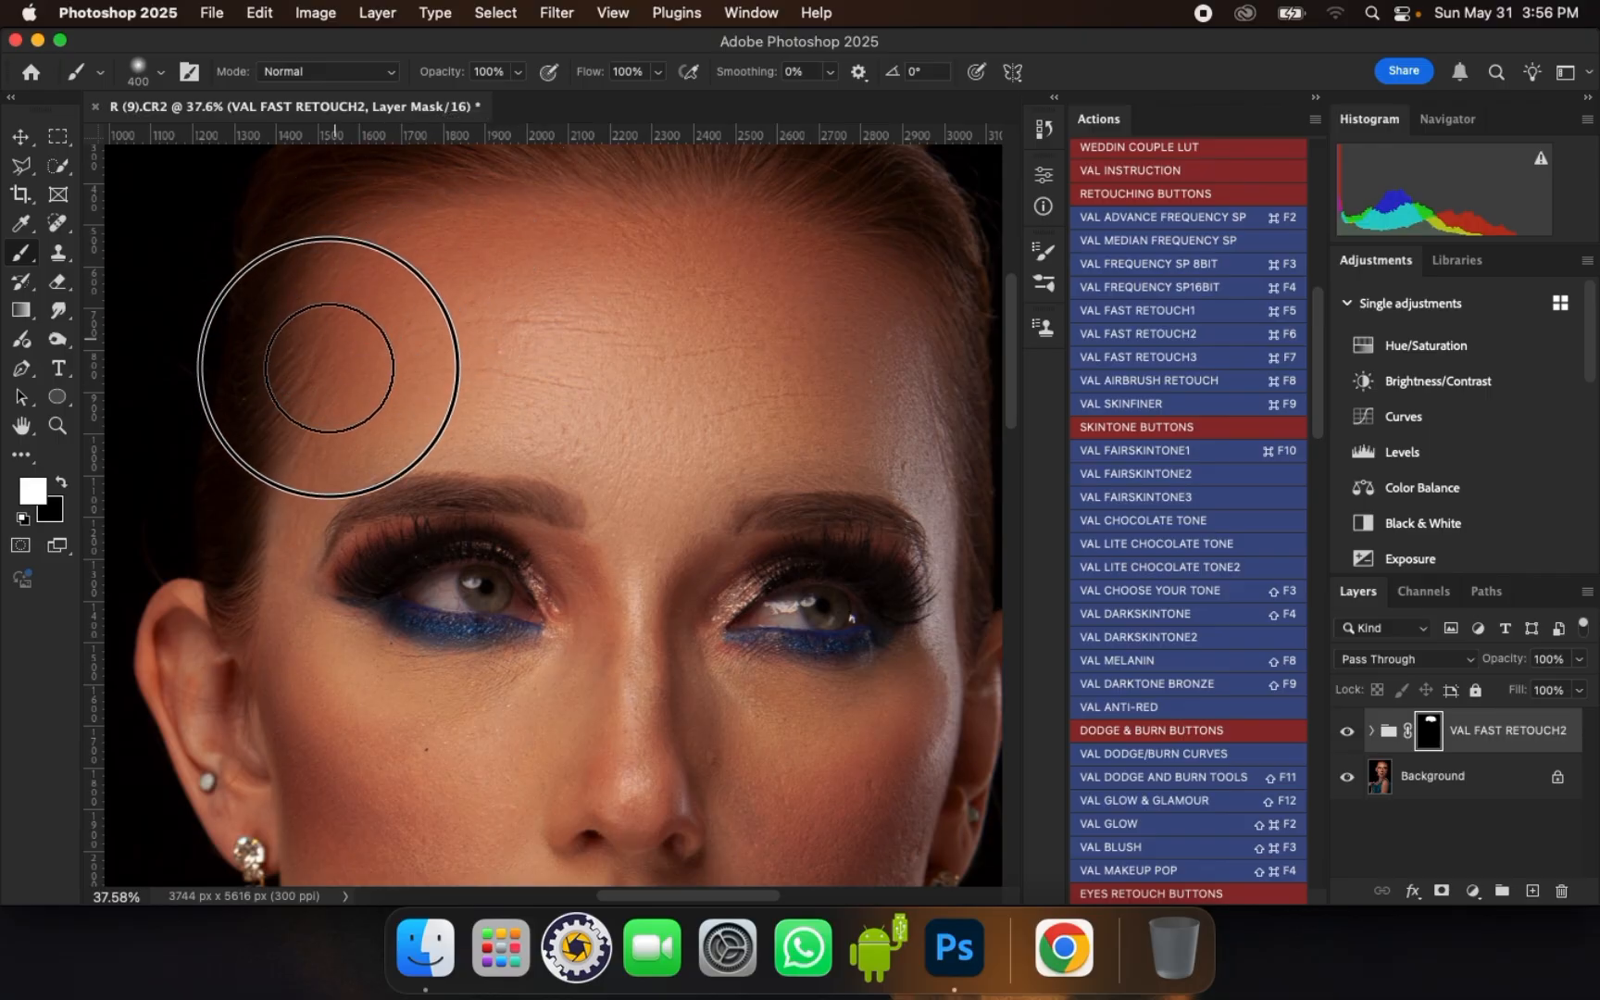
- Reduce the brush to 200 px and paint the retouch along the hairline and temple
key("bracketleft")
key("bracketleft")
key("bracketleft")
left_click_drag(269, 588, 282, 642)
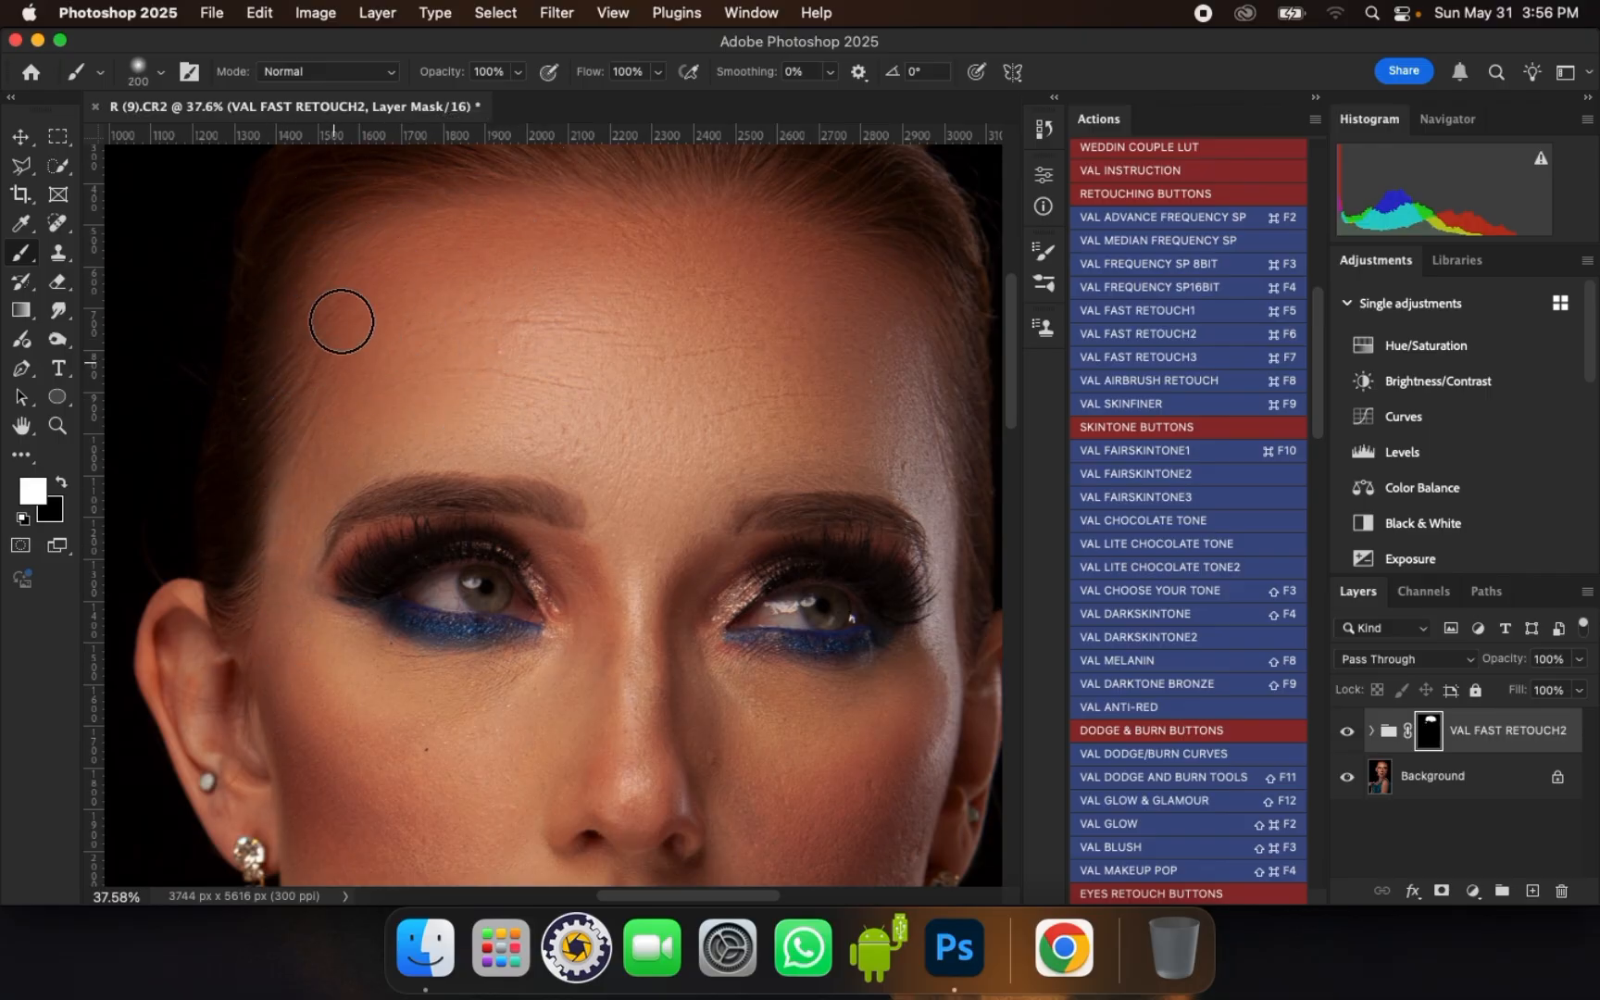
- Paint the retouch over the brightly lit cheek on the group's mask, resizing the brush to suit the area
scroll(341, 320, "down", 5)
key("bracketright")
key("bracketright")
scroll(349, 629, "up", 2)
mouse_move(344, 547)
left_mouse_down()
mouse_move(413, 648)
mouse_move(375, 546)
left_mouse_up()
key("bracketleft")
mouse_move(398, 625)
left_mouse_down()
mouse_move(377, 654)
mouse_move(411, 752)
mouse_move(373, 669)
mouse_move(443, 597)
mouse_move(417, 680)
mouse_move(353, 713)
left_mouse_up()
scroll(443, 599, "up", 3)
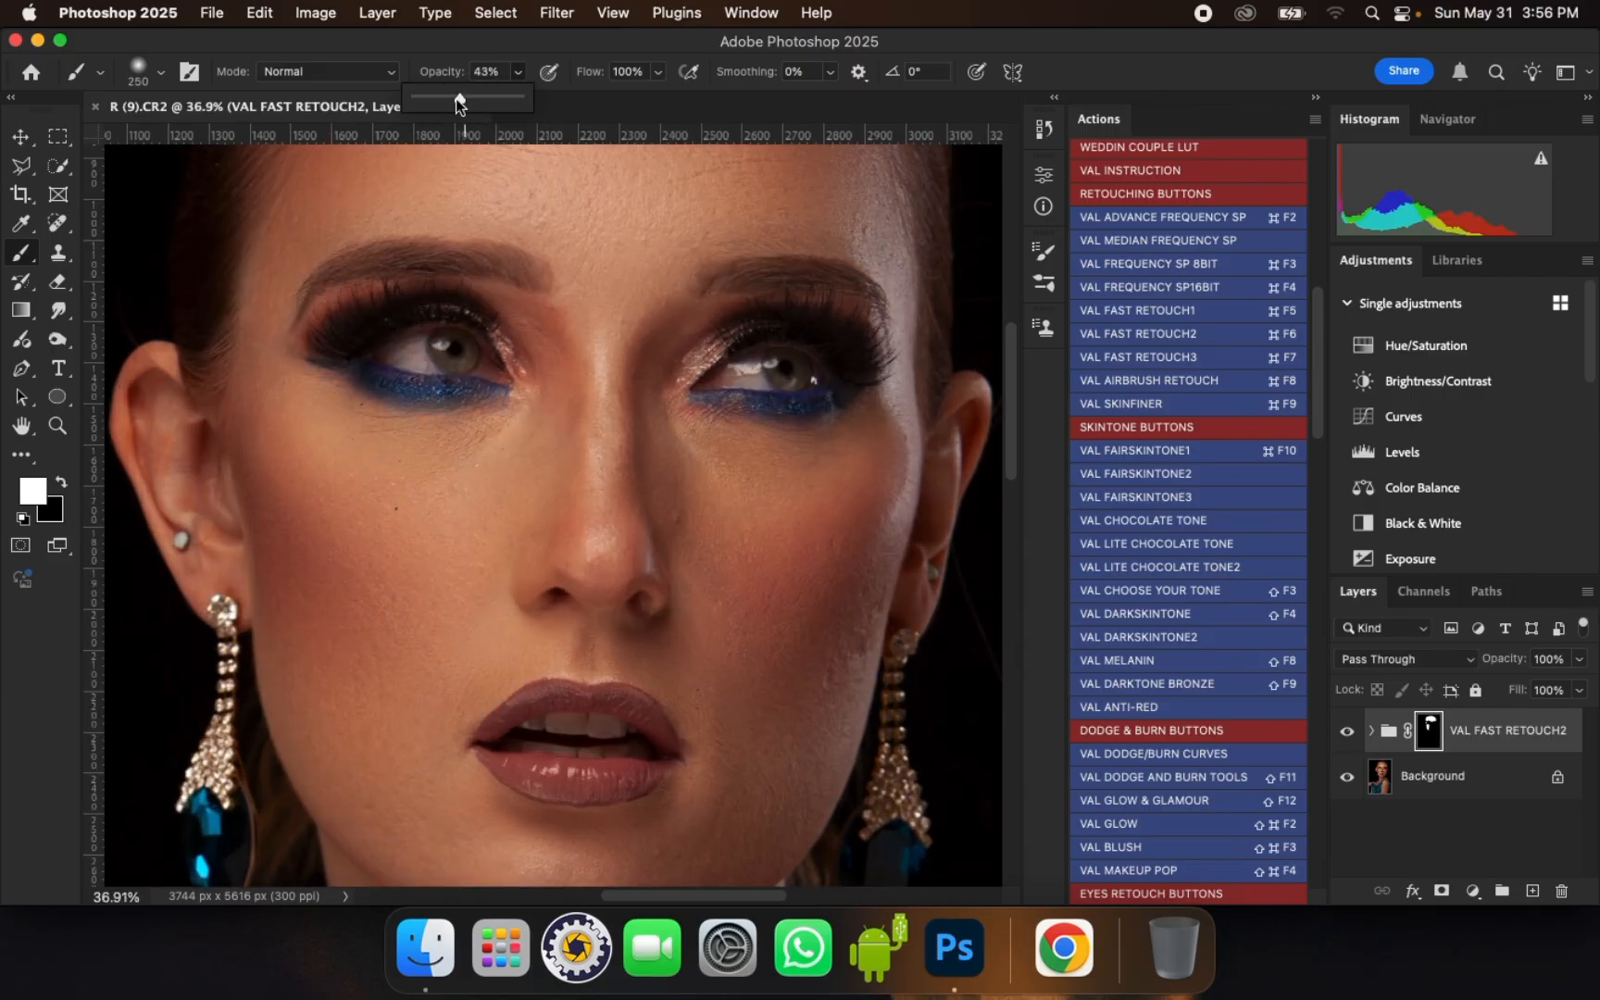
- Set the brush opacity to 36% and paint the retouch under the eye and along the nose with a smaller brush
left_click_drag(455, 99, 453, 100)
key("bracketleft")
mouse_move(339, 416)
left_mouse_down()
mouse_move(405, 434)
mouse_move(500, 427)
mouse_move(356, 398)
left_mouse_up()
key("bracketleft")
mouse_move(429, 431)
left_mouse_down()
mouse_move(511, 425)
mouse_move(504, 437)
left_mouse_up()
key("bracketright")
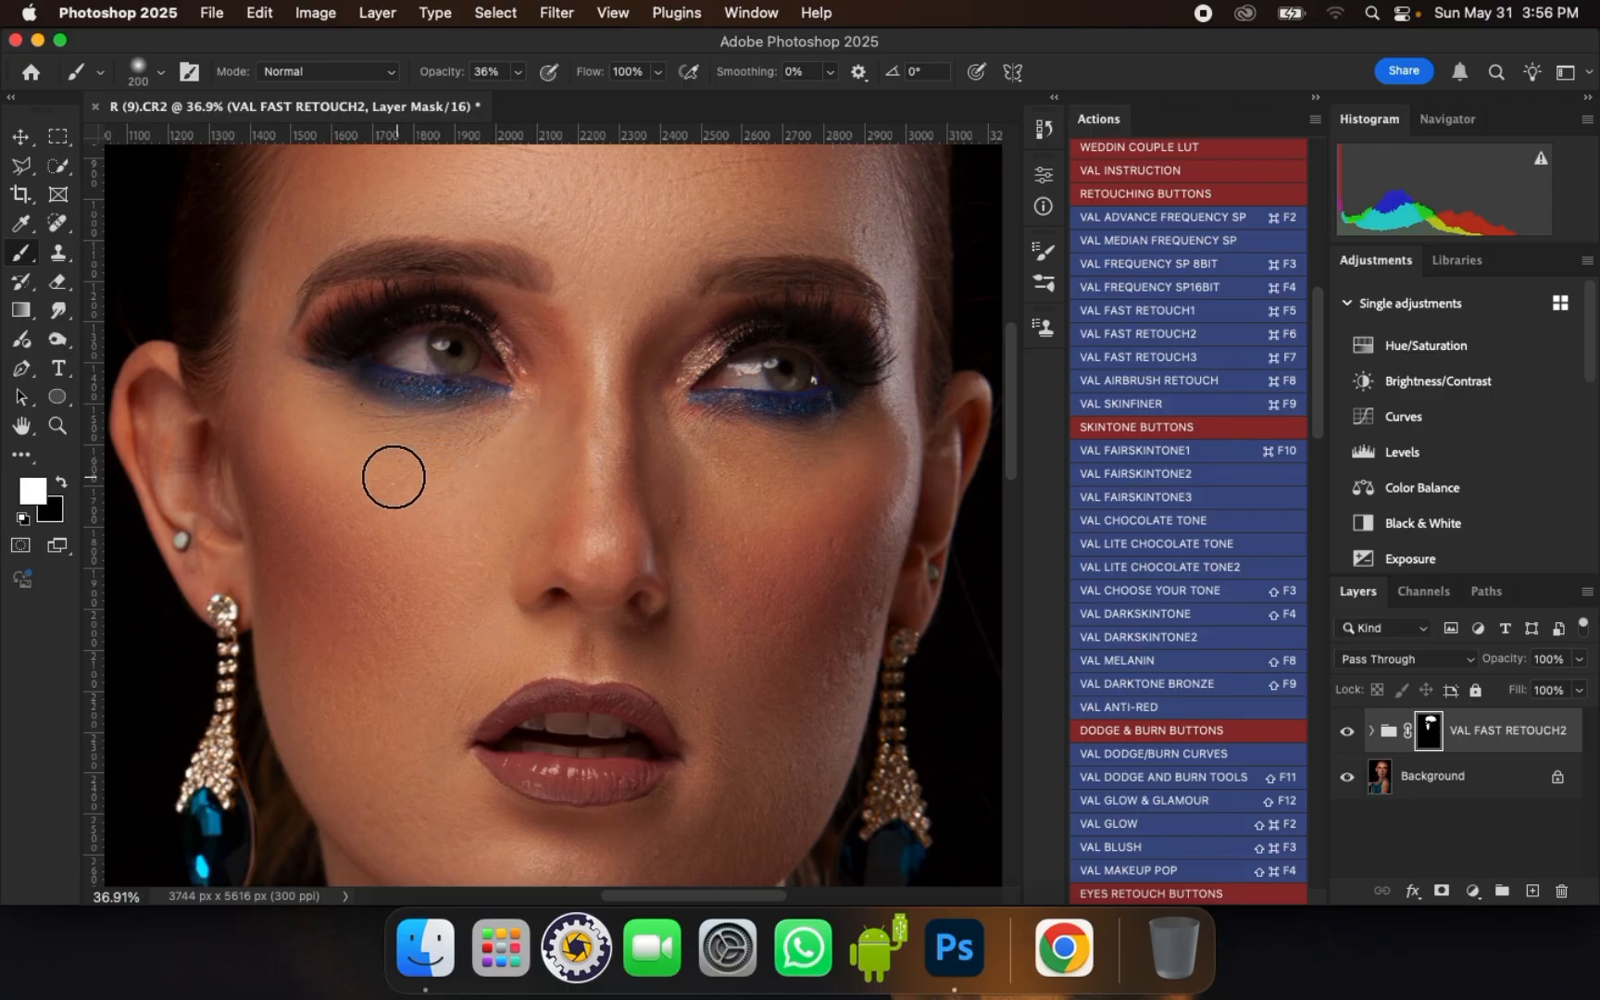
mouse_move(293, 414)
left_mouse_down()
mouse_move(278, 432)
mouse_move(366, 434)
left_mouse_up()
mouse_move(553, 394)
left_mouse_down()
mouse_move(557, 451)
mouse_move(525, 312)
mouse_move(567, 347)
mouse_move(536, 311)
left_mouse_up()
mouse_move(553, 522)
left_mouse_down()
mouse_move(560, 397)
mouse_move(565, 464)
mouse_move(451, 440)
left_mouse_up()
- Enlarge the brush to 250 px and paint the retouch around the upper lip and beside the mouth
key("bracketright")
key("bracketright")
key("bracketright")
left_click_drag(463, 654, 498, 635)
left_click_drag(429, 731, 426, 787)
- Restore the brush opacity to 100% and paint the retouch over the shadowed cheek
left_click_drag(516, 84, 573, 113)
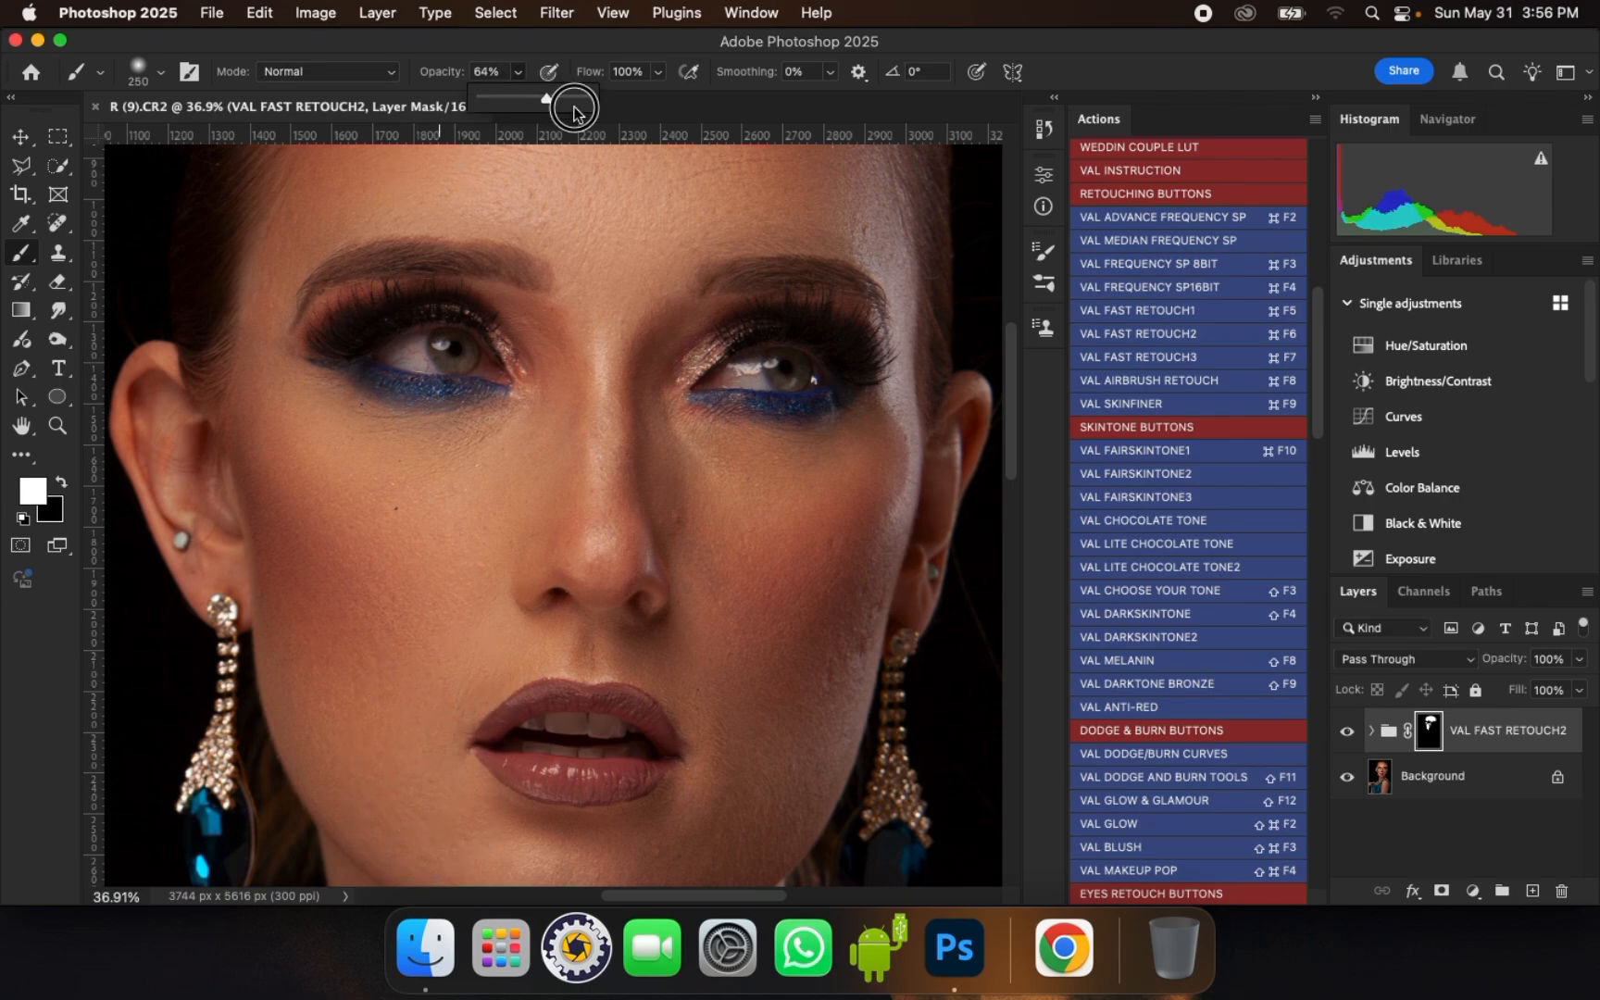
scroll(707, 545, "down", 1)
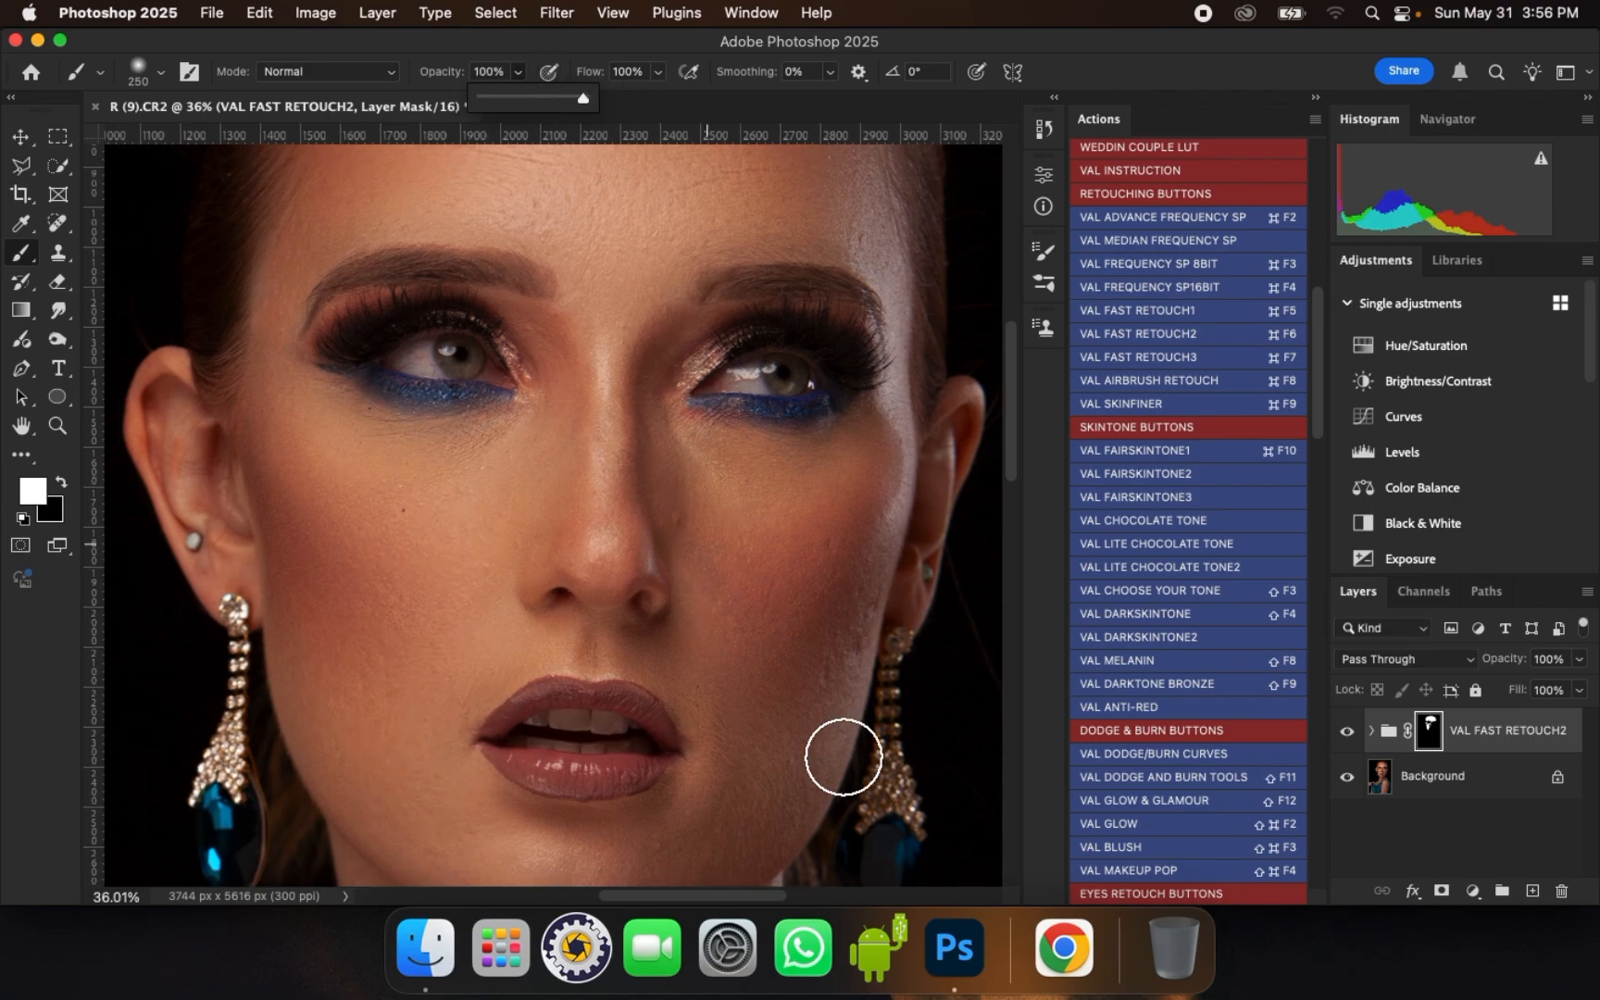
scroll(842, 756, "up", 3)
left_click_drag(800, 688, 790, 537)
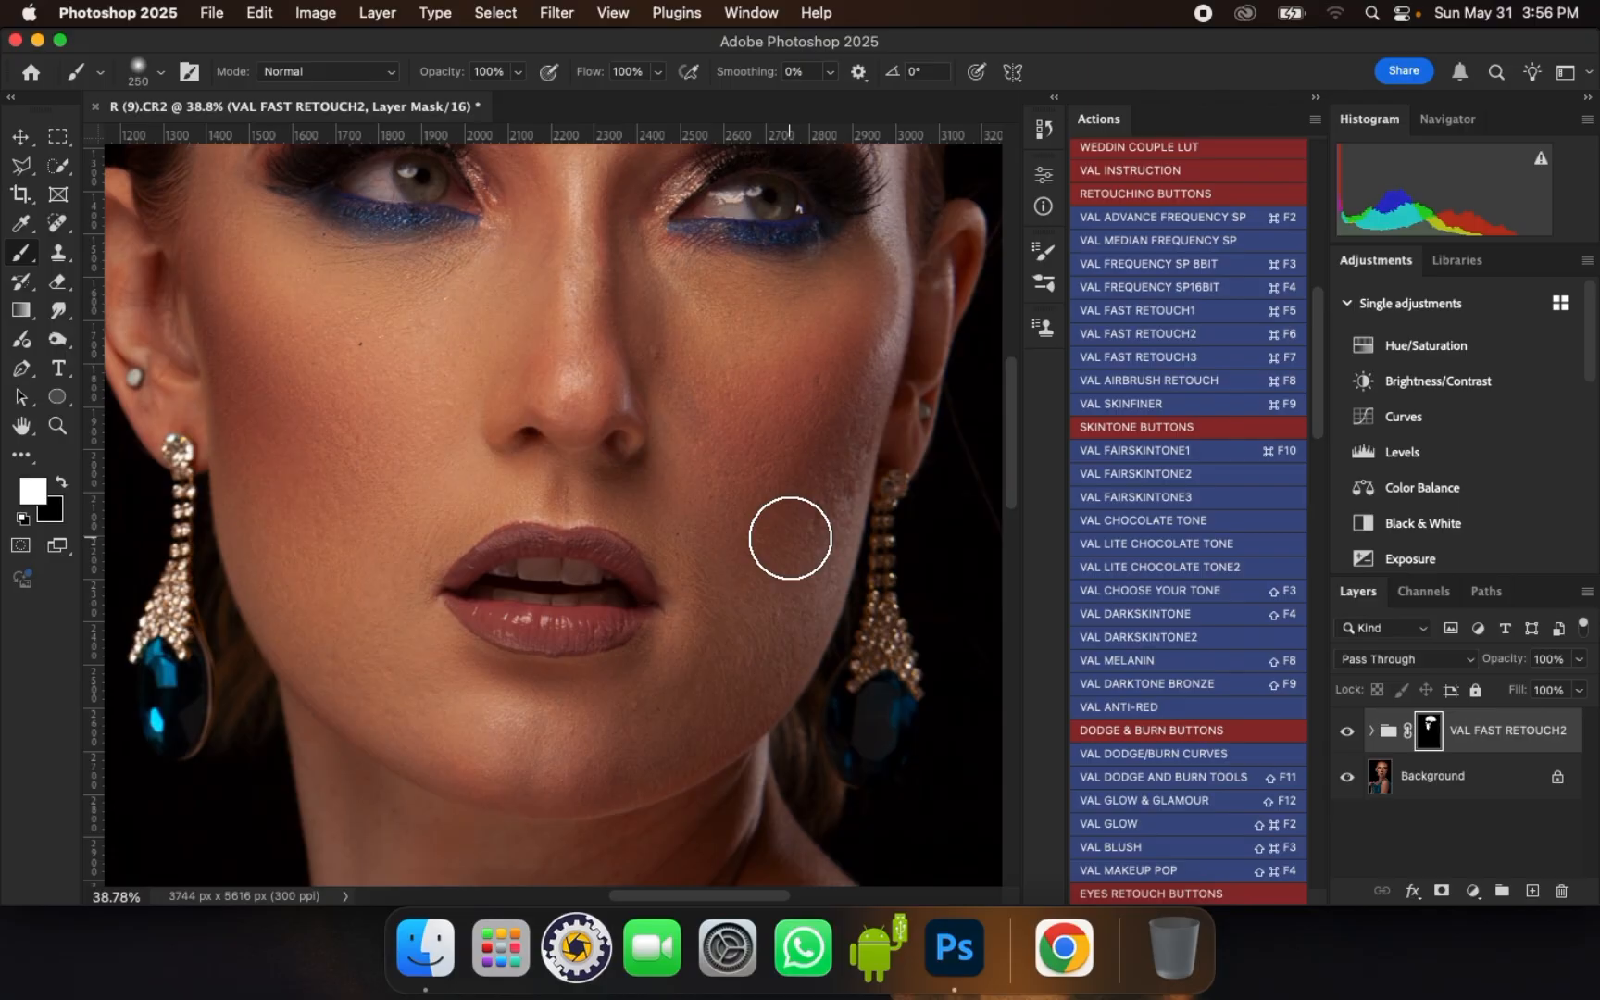
key("]")
mouse_move(845, 425)
left_mouse_down()
mouse_move(764, 572)
mouse_move(861, 399)
mouse_move(872, 295)
mouse_move(760, 425)
mouse_move(744, 499)
mouse_move(759, 560)
mouse_move(704, 686)
mouse_move(678, 706)
mouse_move(759, 557)
left_mouse_up()
- Paint the retouch over the chin and lower jaw on the mask, varying the brush size to fit
key("[")
key("[")
key("[")
key("]")
key("[")
key("[")
mouse_move(659, 695)
left_mouse_down()
mouse_move(624, 764)
mouse_move(635, 754)
mouse_move(574, 698)
mouse_move(475, 689)
mouse_move(467, 743)
left_mouse_up()
key("[")
key("]")
key("]")
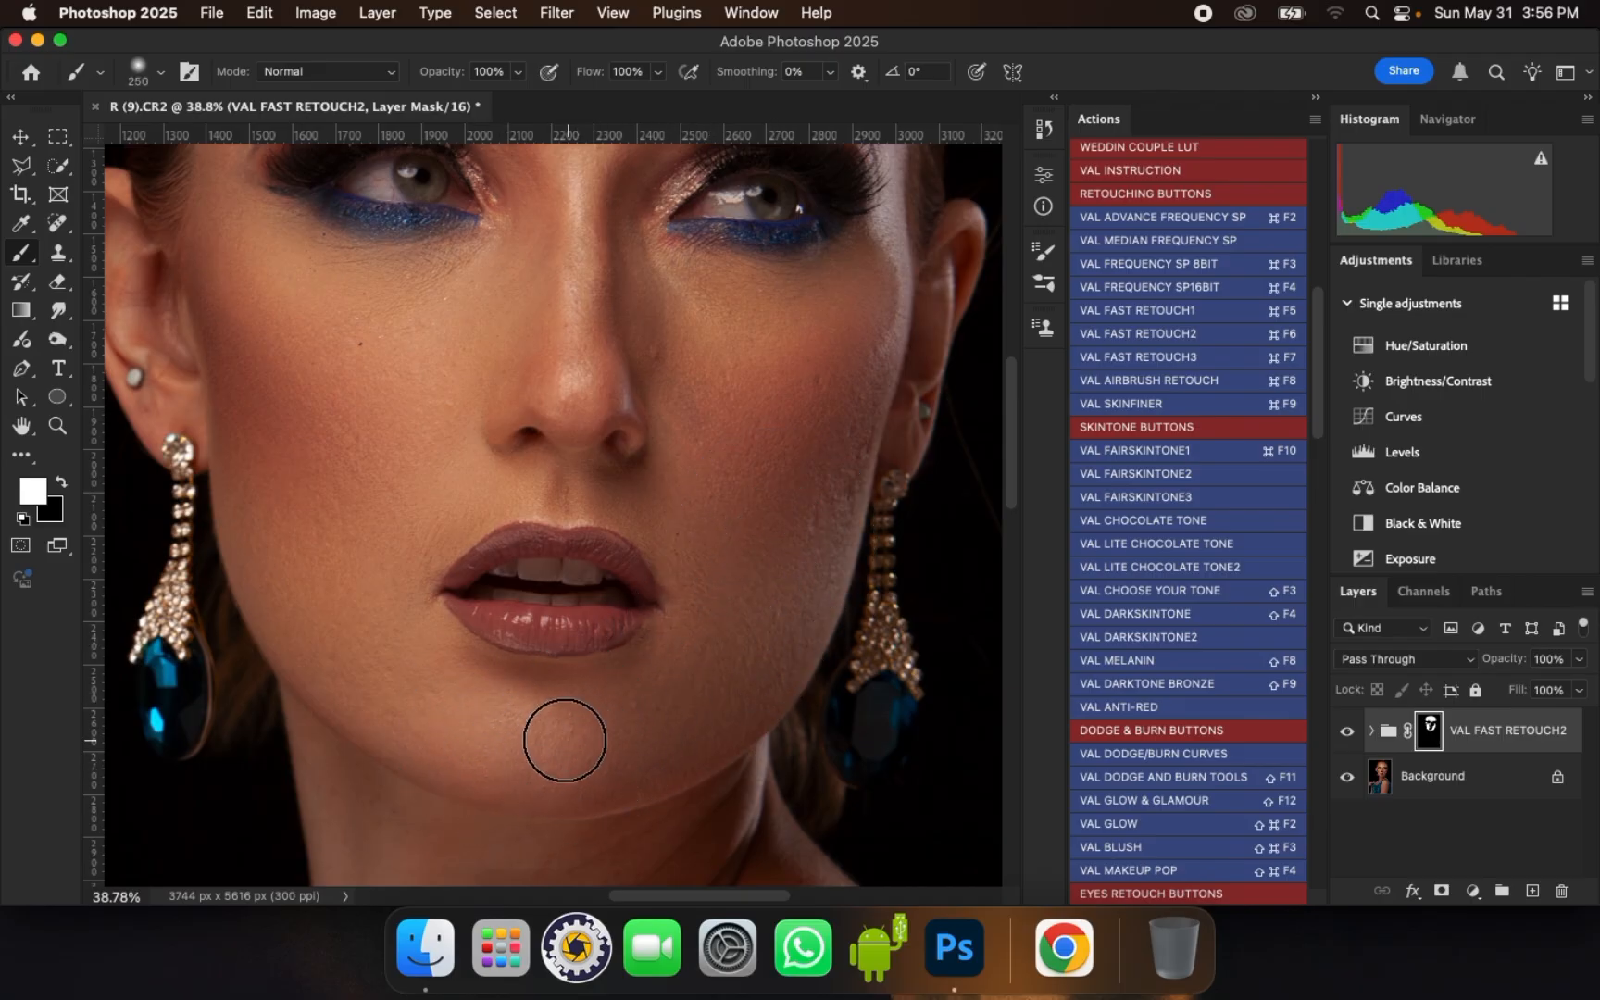
left_click_drag(565, 741, 429, 678)
- Blend the retouch over the shadowed side of the face and jaw with brush sizes between 175 and 250 px
key("[")
key("[")
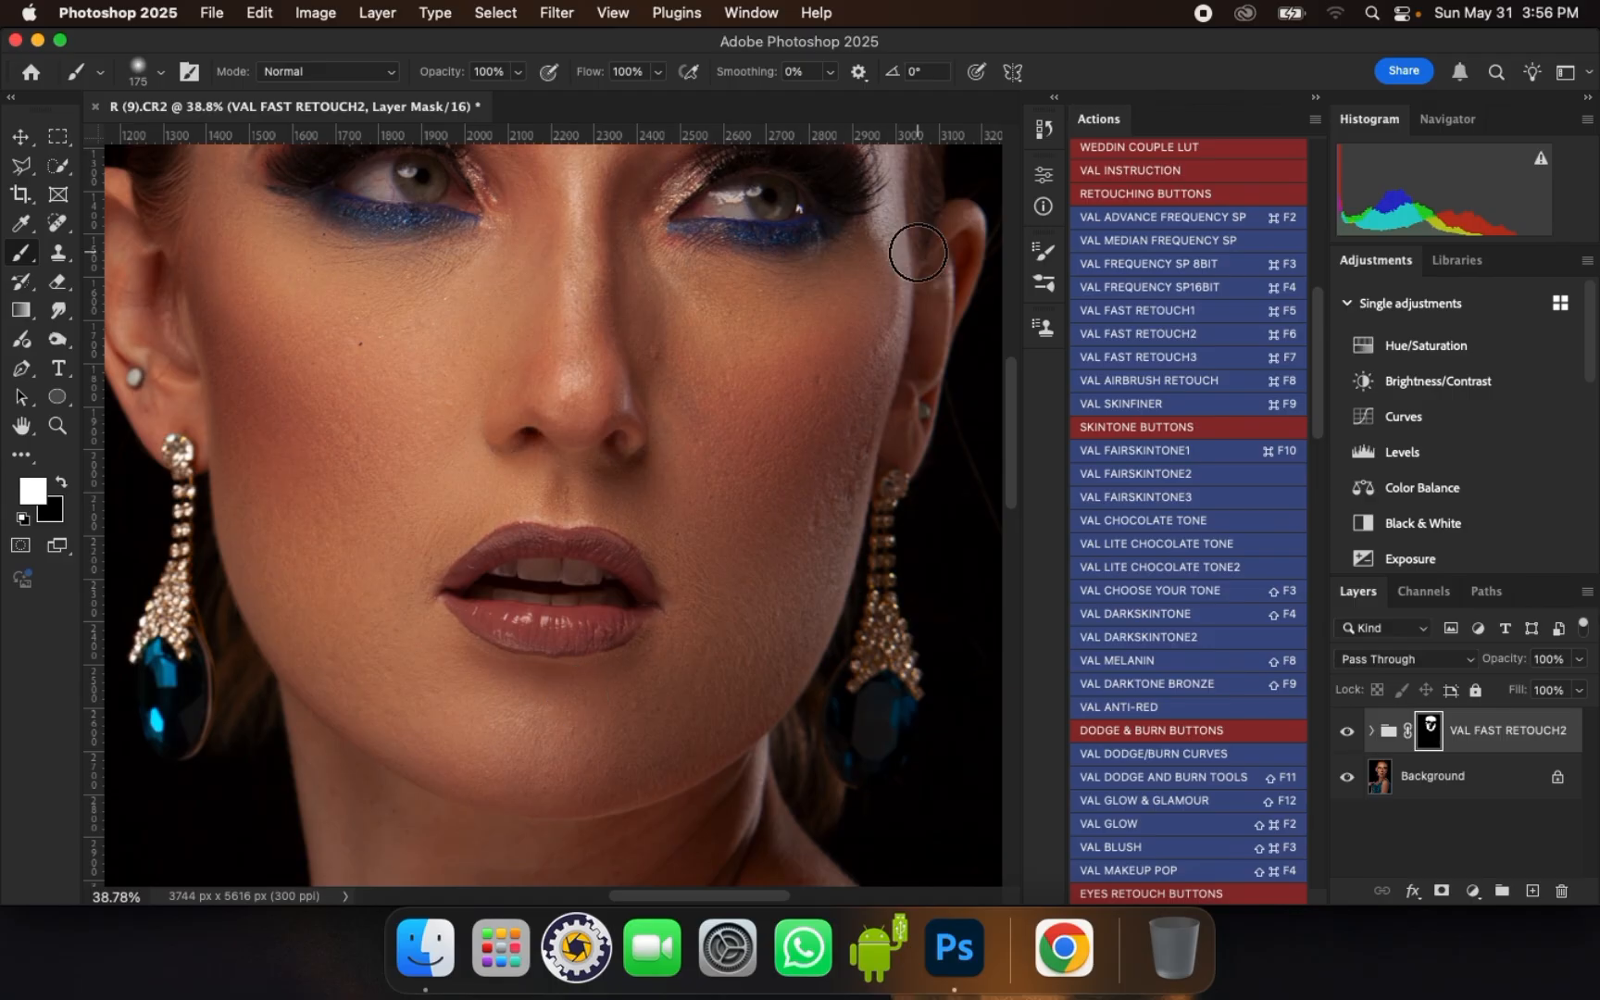
key("[")
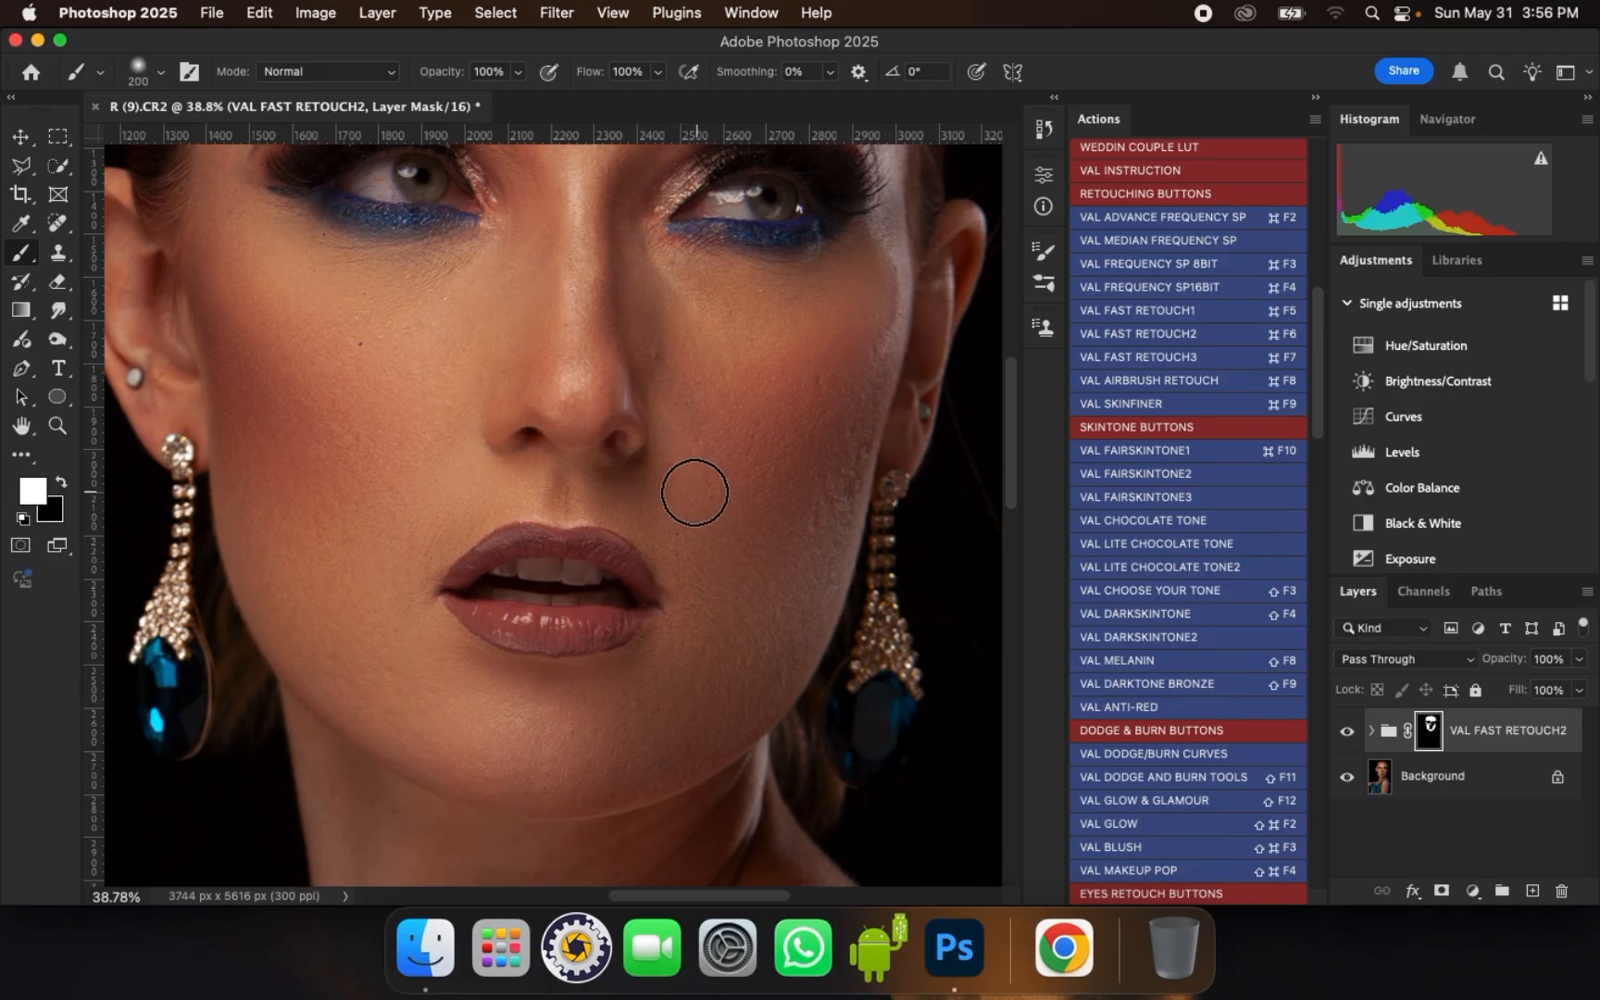
key("]")
key("]")
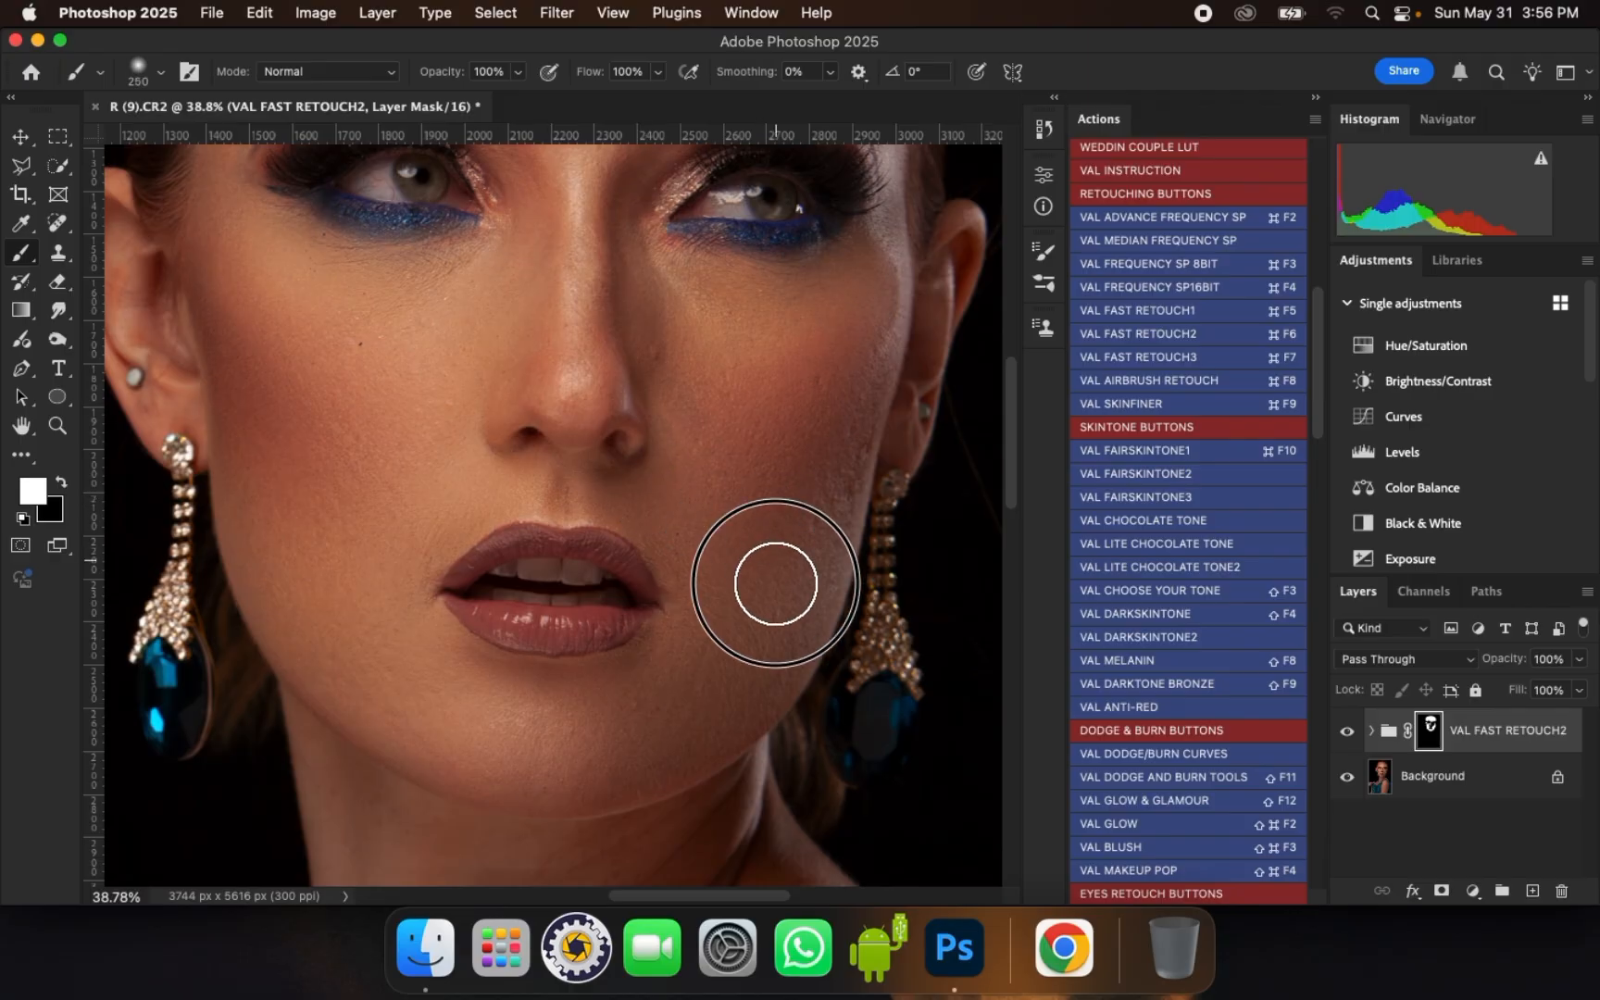
- Lower the brush opacity to 30% and paint the retouch under the eye on the shadowed side of the face
left_click(658, 73)
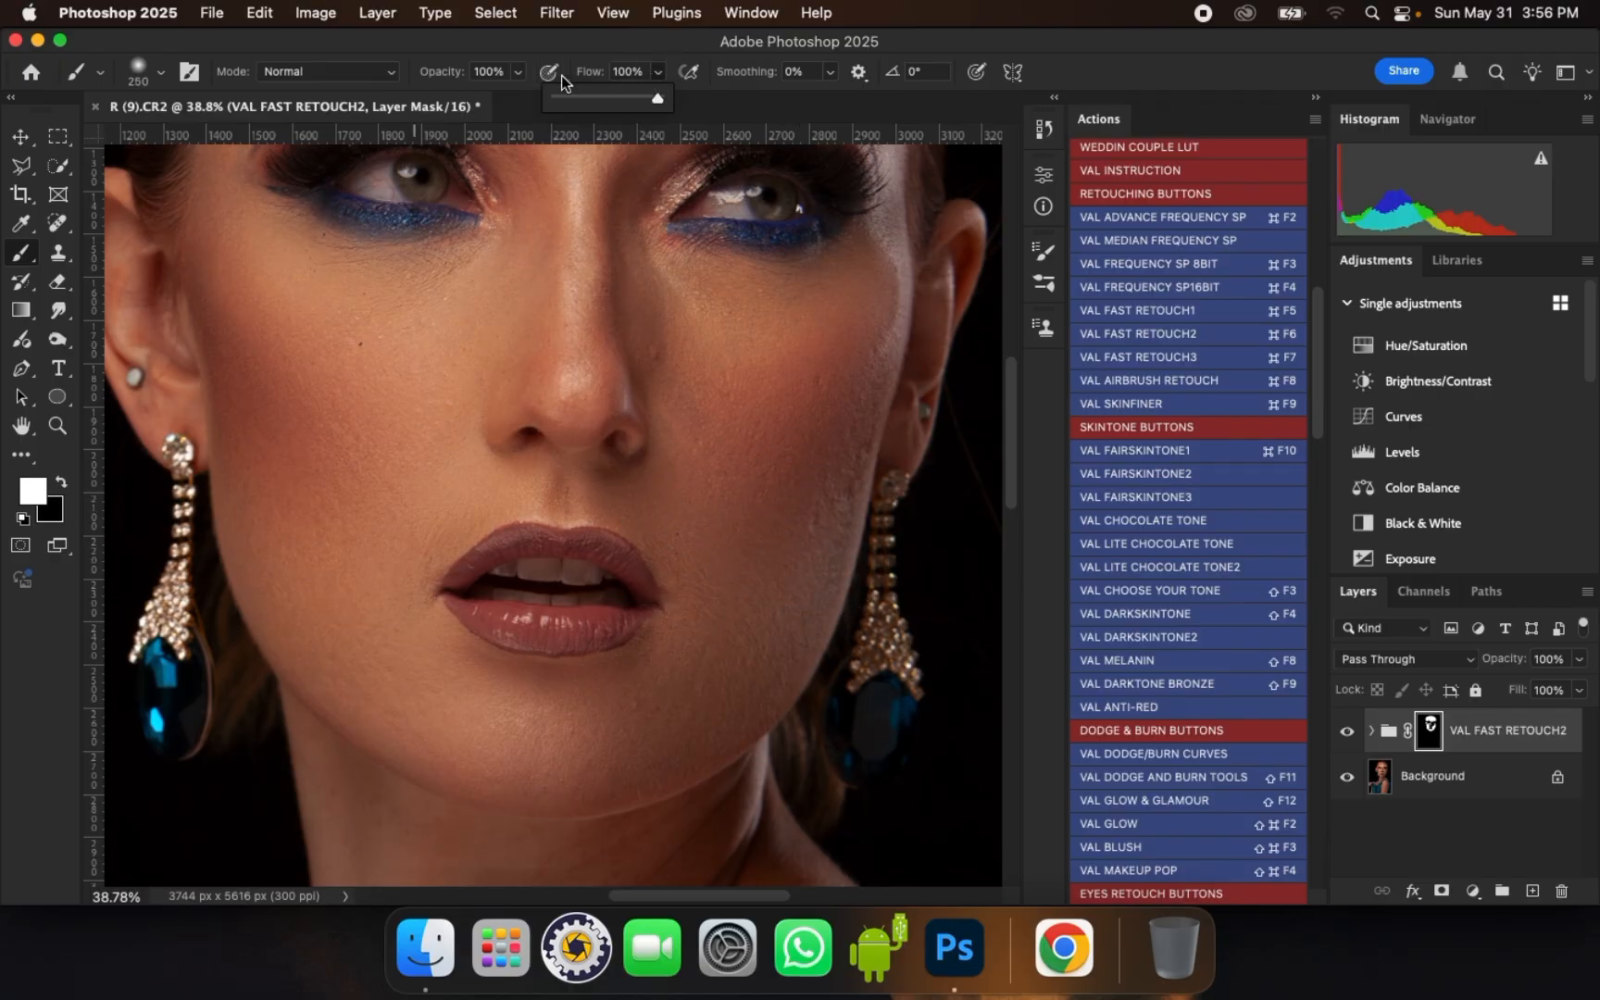
left_click(516, 72)
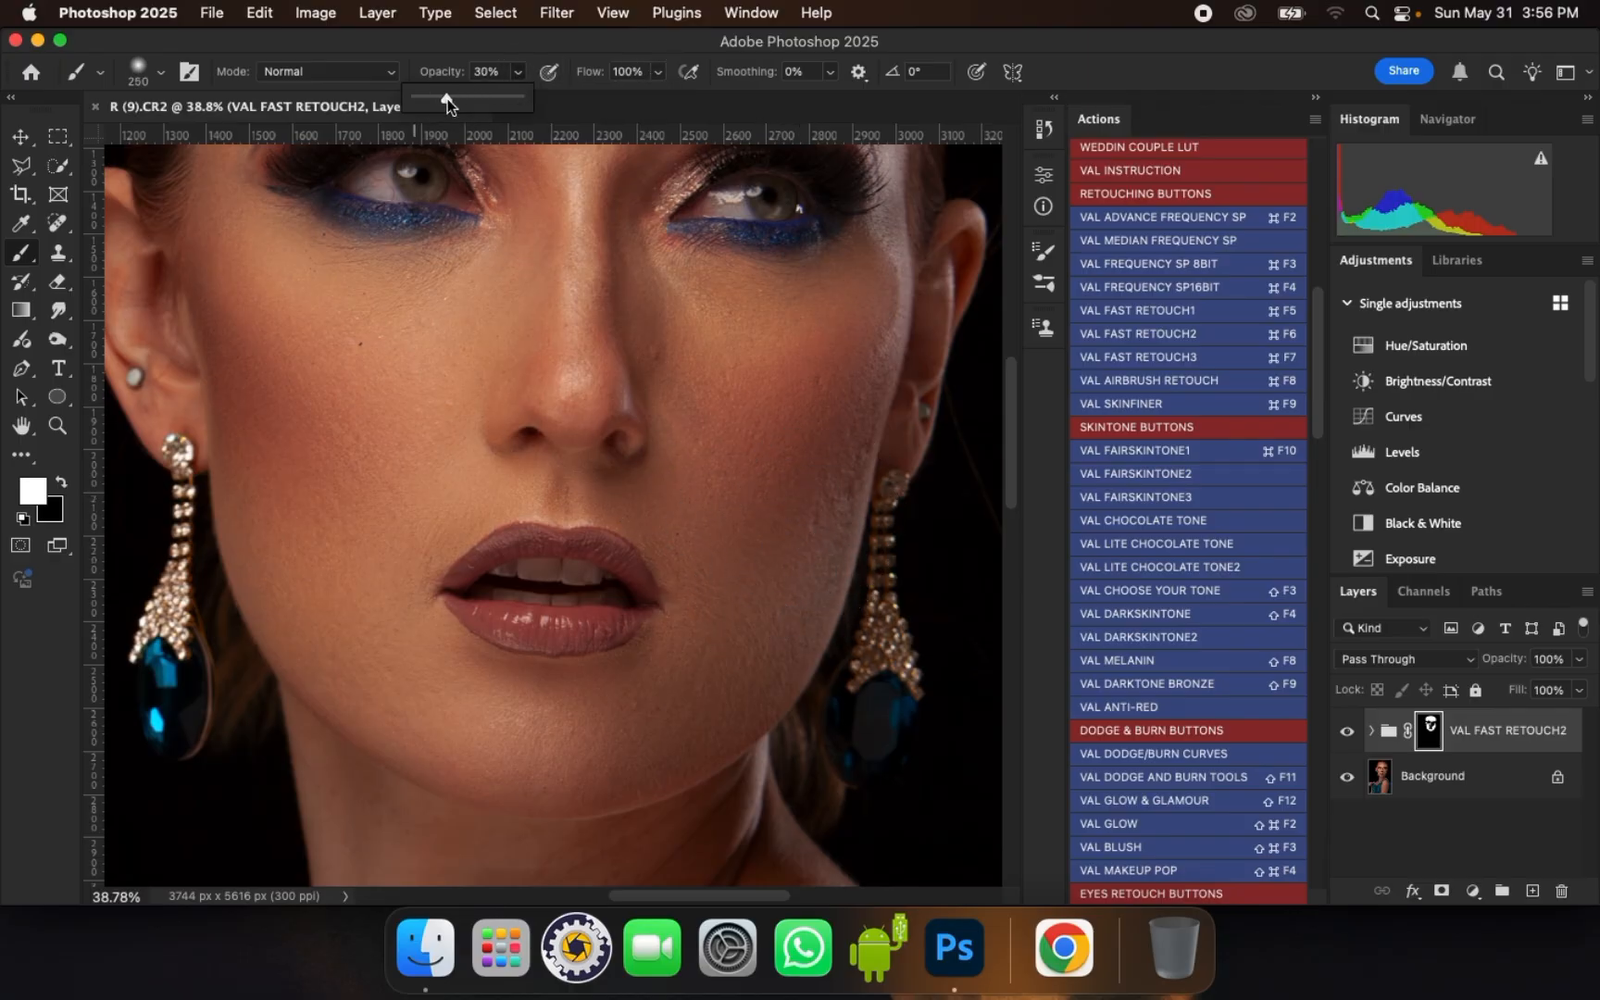
scroll(693, 238, "up", 2)
left_click(673, 313)
scroll(671, 370, "up", 4)
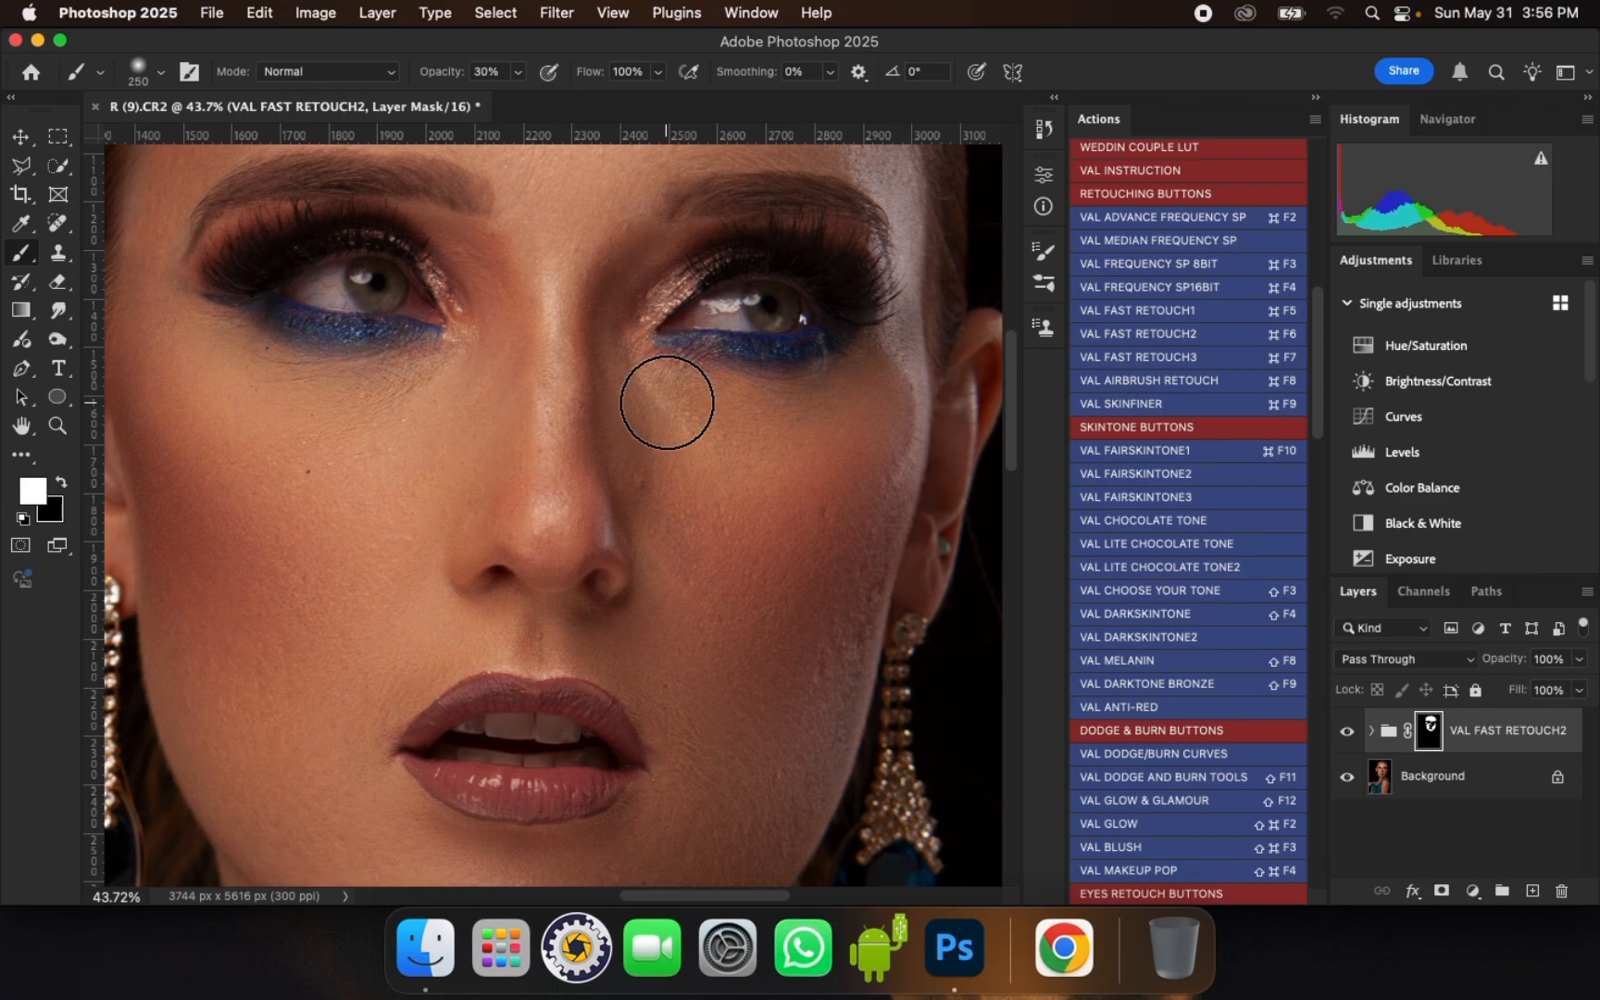
mouse_move(659, 373)
left_mouse_down()
mouse_move(744, 402)
mouse_move(814, 398)
mouse_move(768, 409)
left_mouse_up()
key("bracketright")
key("bracketright")
mouse_move(708, 428)
left_mouse_down()
mouse_move(631, 372)
mouse_move(622, 414)
mouse_move(620, 347)
mouse_move(624, 292)
mouse_move(683, 241)
left_mouse_up()
- Paint the retouch lightly along the nose and down to the upper lip with a brush of about 200 px
key("bracketright")
mouse_move(602, 286)
left_mouse_down()
mouse_move(631, 232)
mouse_move(587, 321)
mouse_move(579, 459)
mouse_move(607, 528)
mouse_move(542, 487)
mouse_move(530, 519)
left_mouse_up()
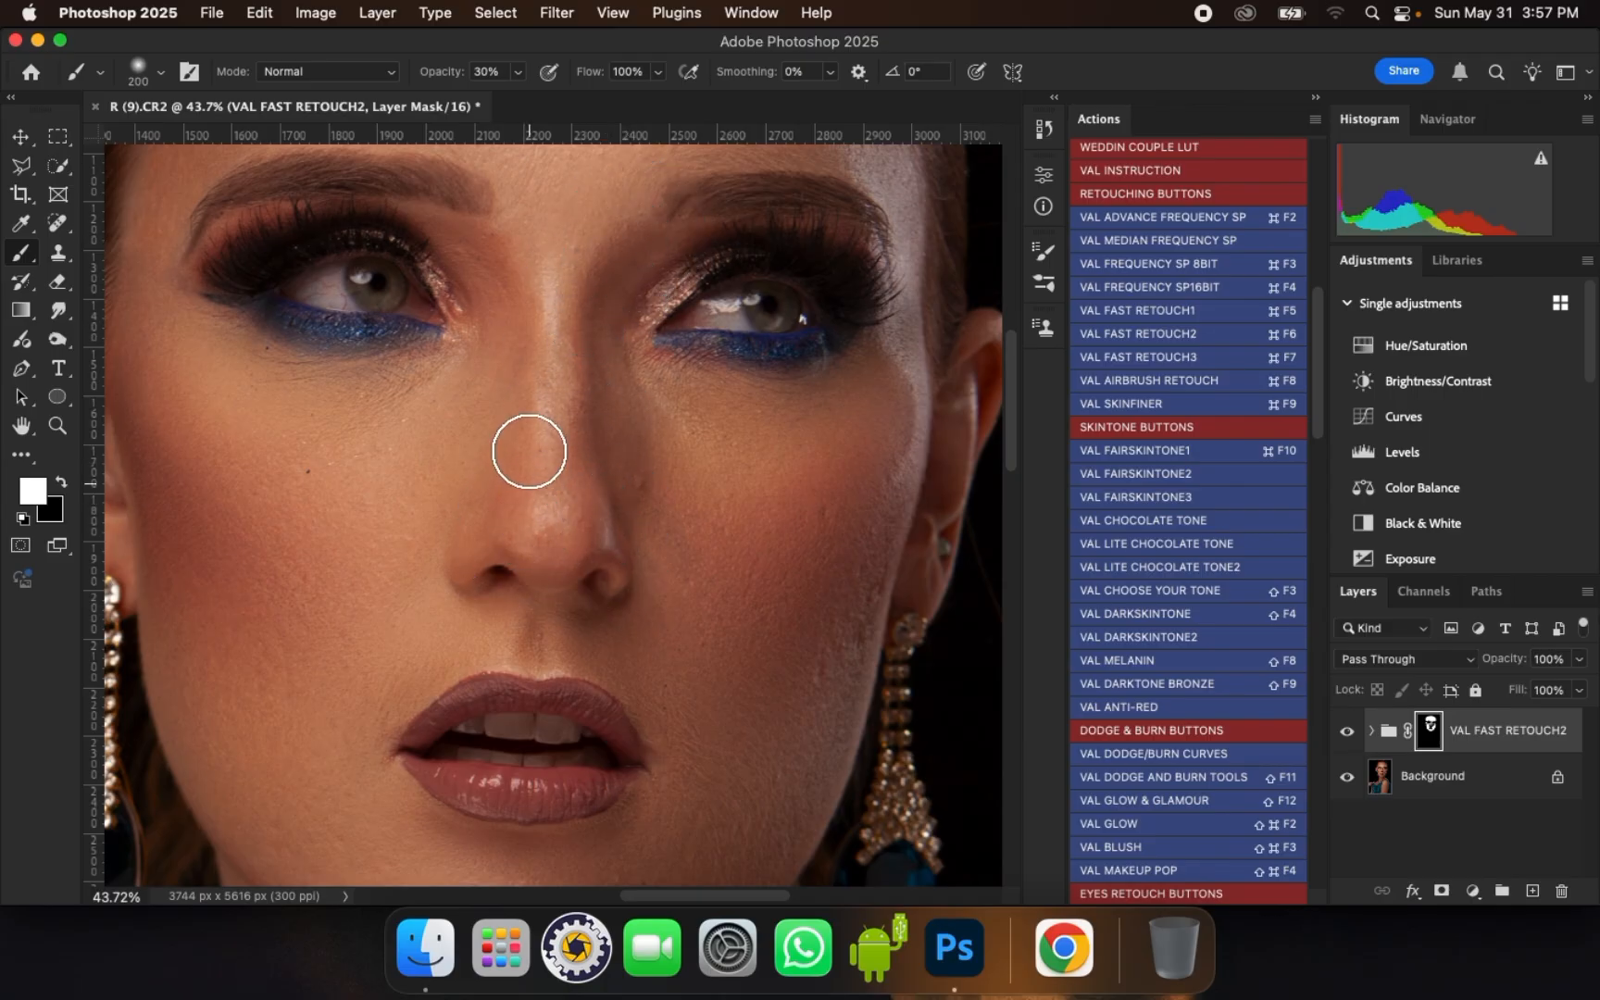
left_click_drag(532, 398, 555, 252)
mouse_move(544, 337)
left_mouse_down()
mouse_move(526, 449)
mouse_move(542, 572)
left_mouse_up()
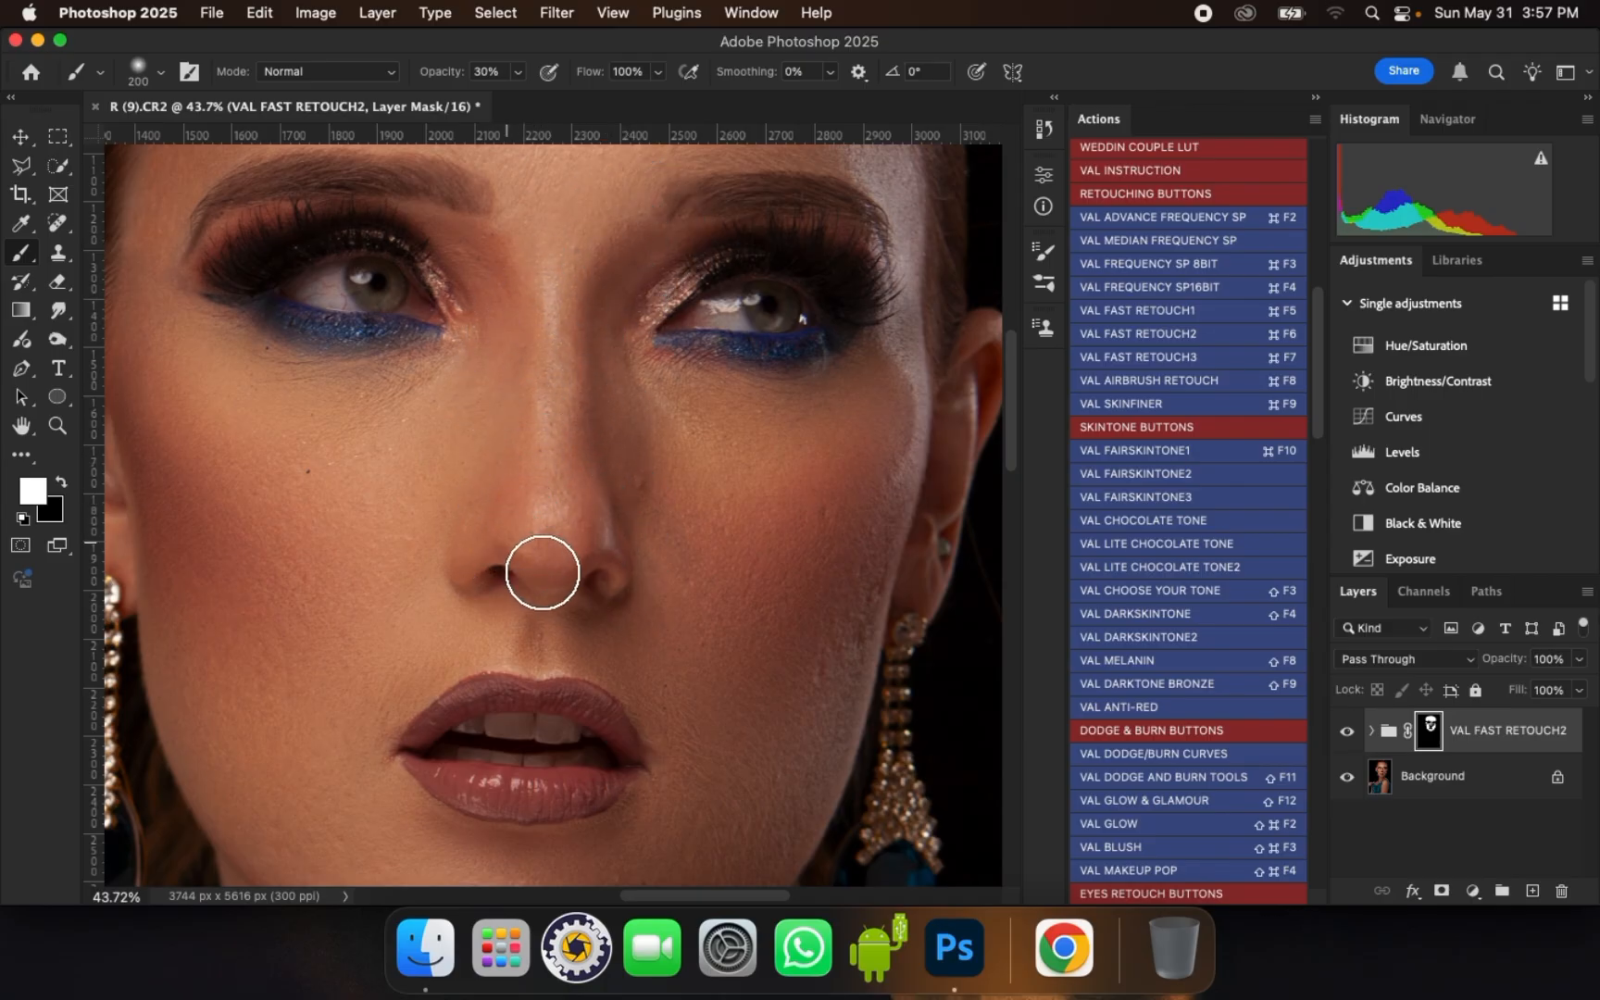
mouse_move(549, 636)
left_mouse_down()
mouse_move(576, 535)
mouse_move(447, 667)
mouse_move(360, 694)
mouse_move(351, 756)
mouse_move(422, 668)
mouse_move(413, 593)
mouse_move(447, 485)
mouse_move(488, 425)
left_mouse_up()
key("bracketleft")
key("bracketright")
key("bracketright")
- Blend the retouch around the inner eye corners and eyelids on the mask, varying the brush size around 200 px
scroll(462, 315, "down", 2)
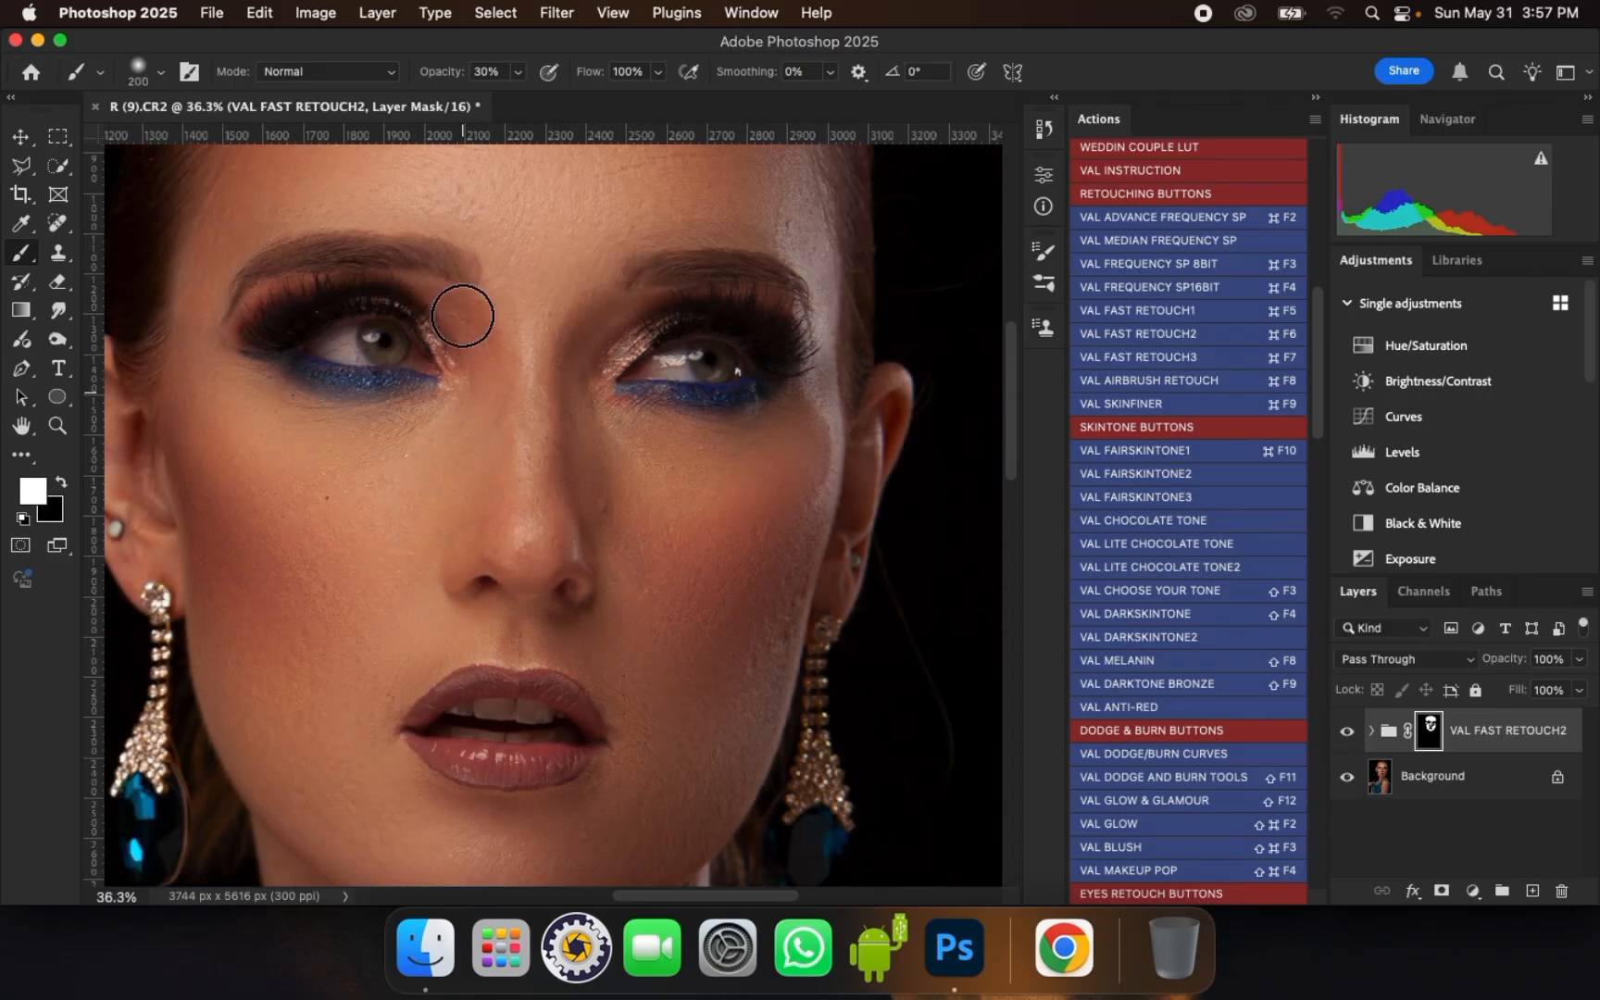
key("bracketleft")
key("bracketleft")
key("bracketleft")
key("bracketleft")
scroll(353, 500, "down", 1)
key("bracketright")
key("bracketright")
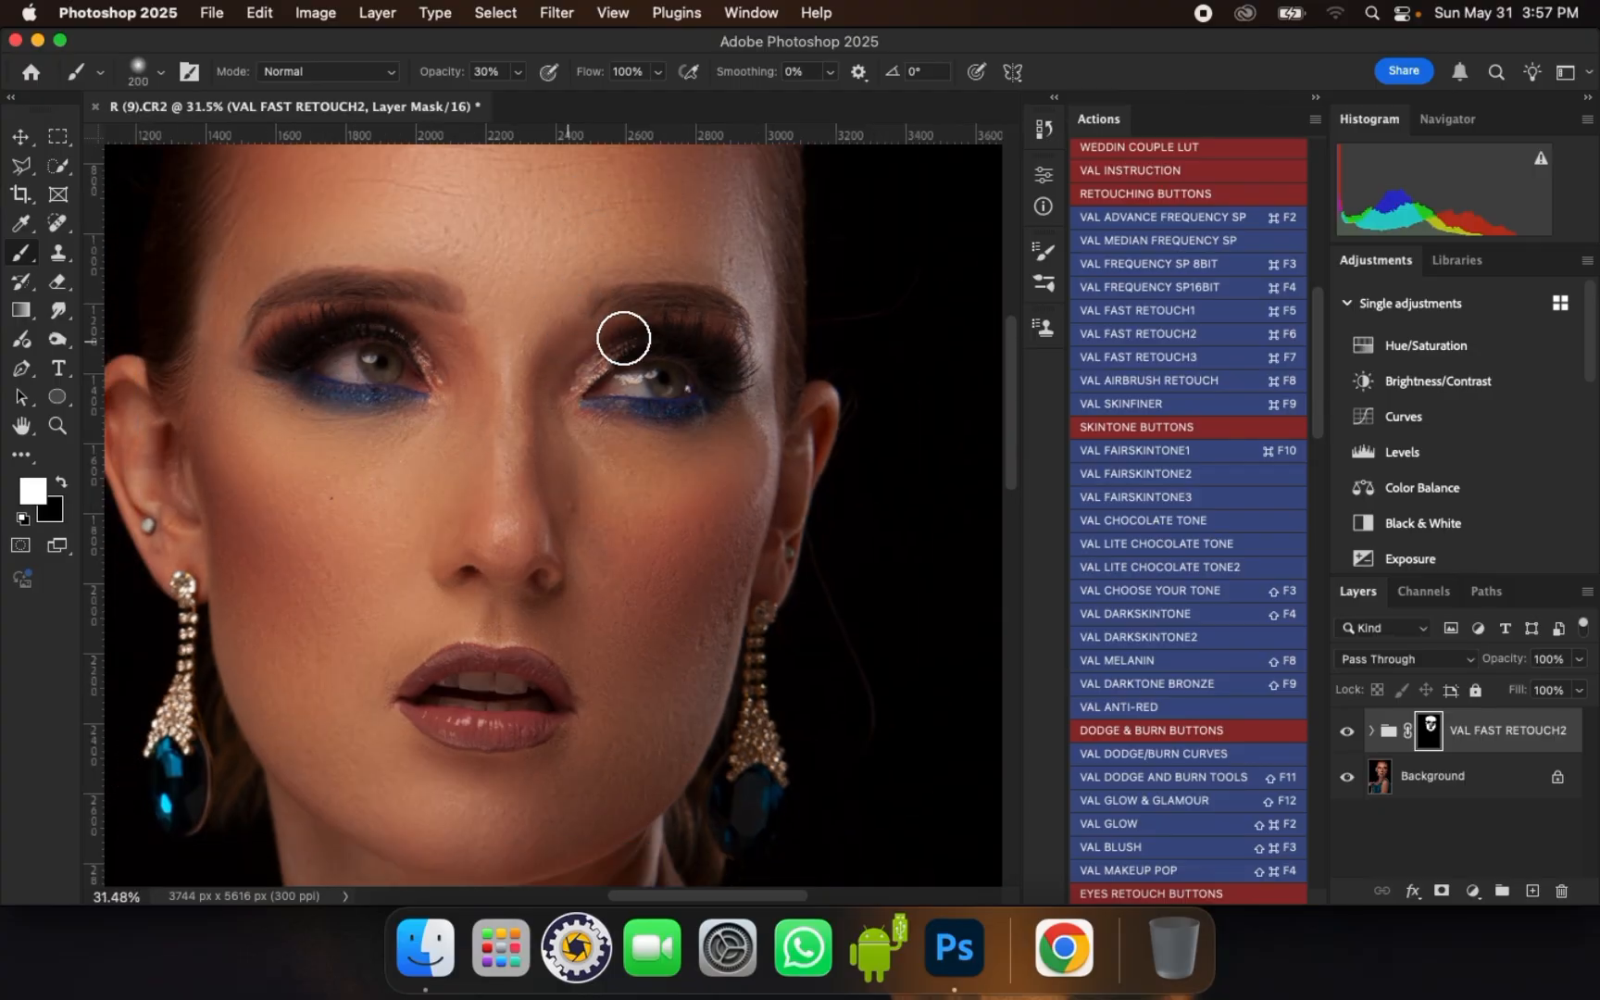
- Enlarge the brush to 250 px and blend the retouch beside the mouth and over the chin
key("bracketright")
key("bracketright")
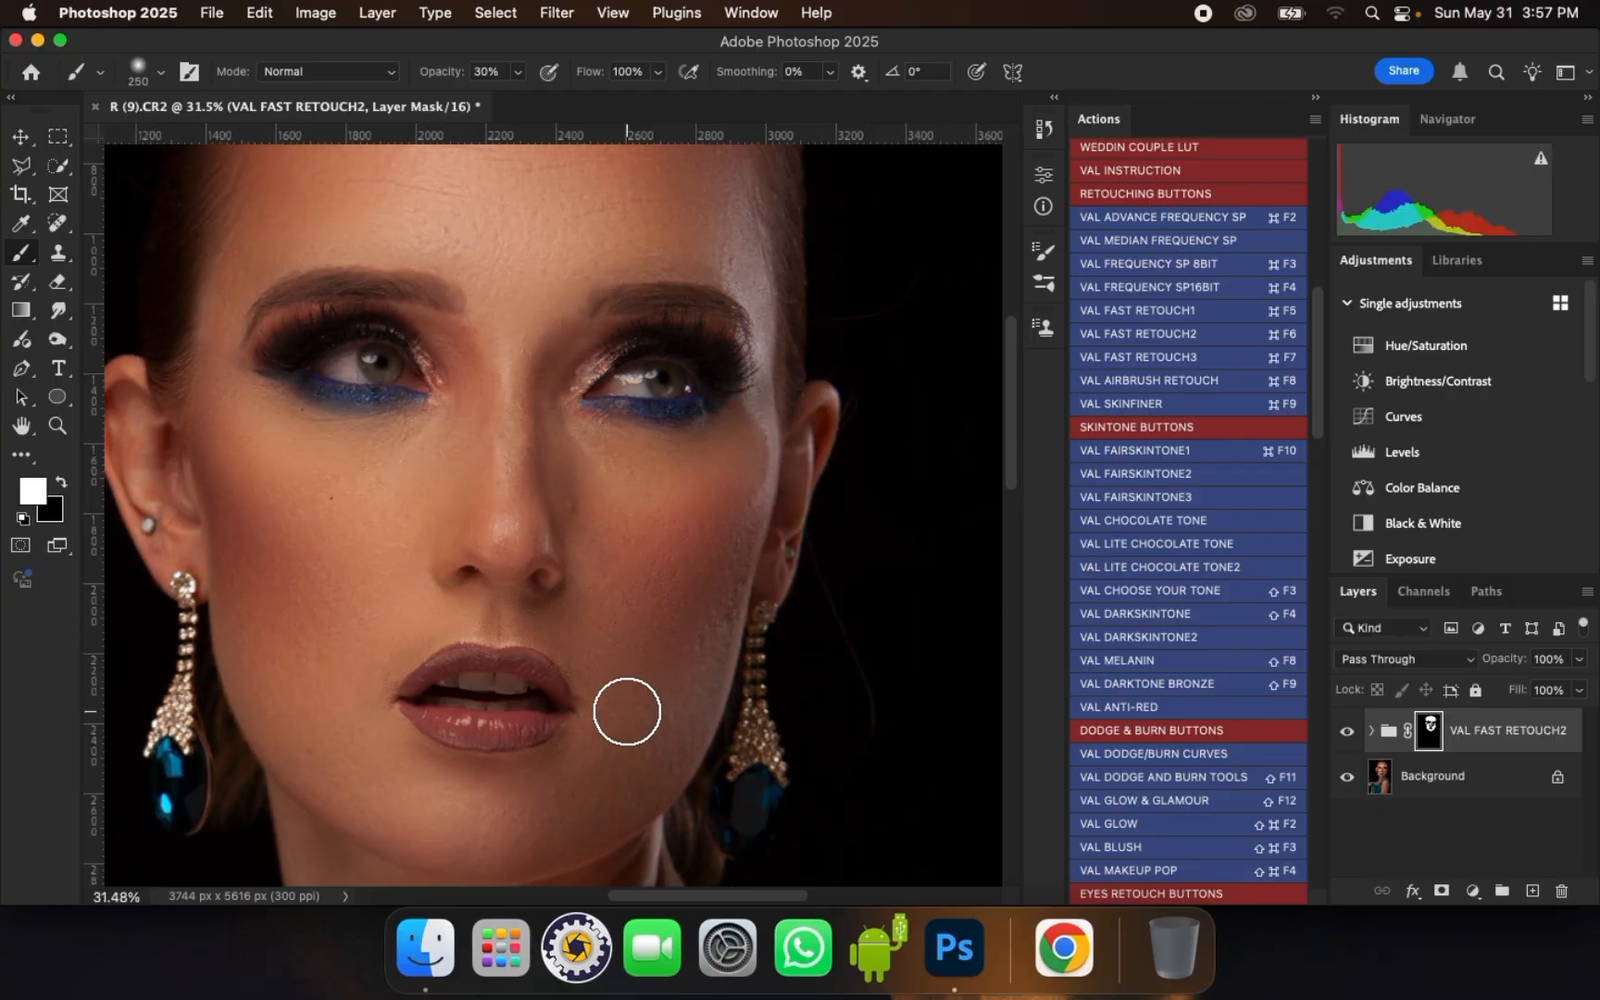
left_click_drag(615, 758, 689, 548)
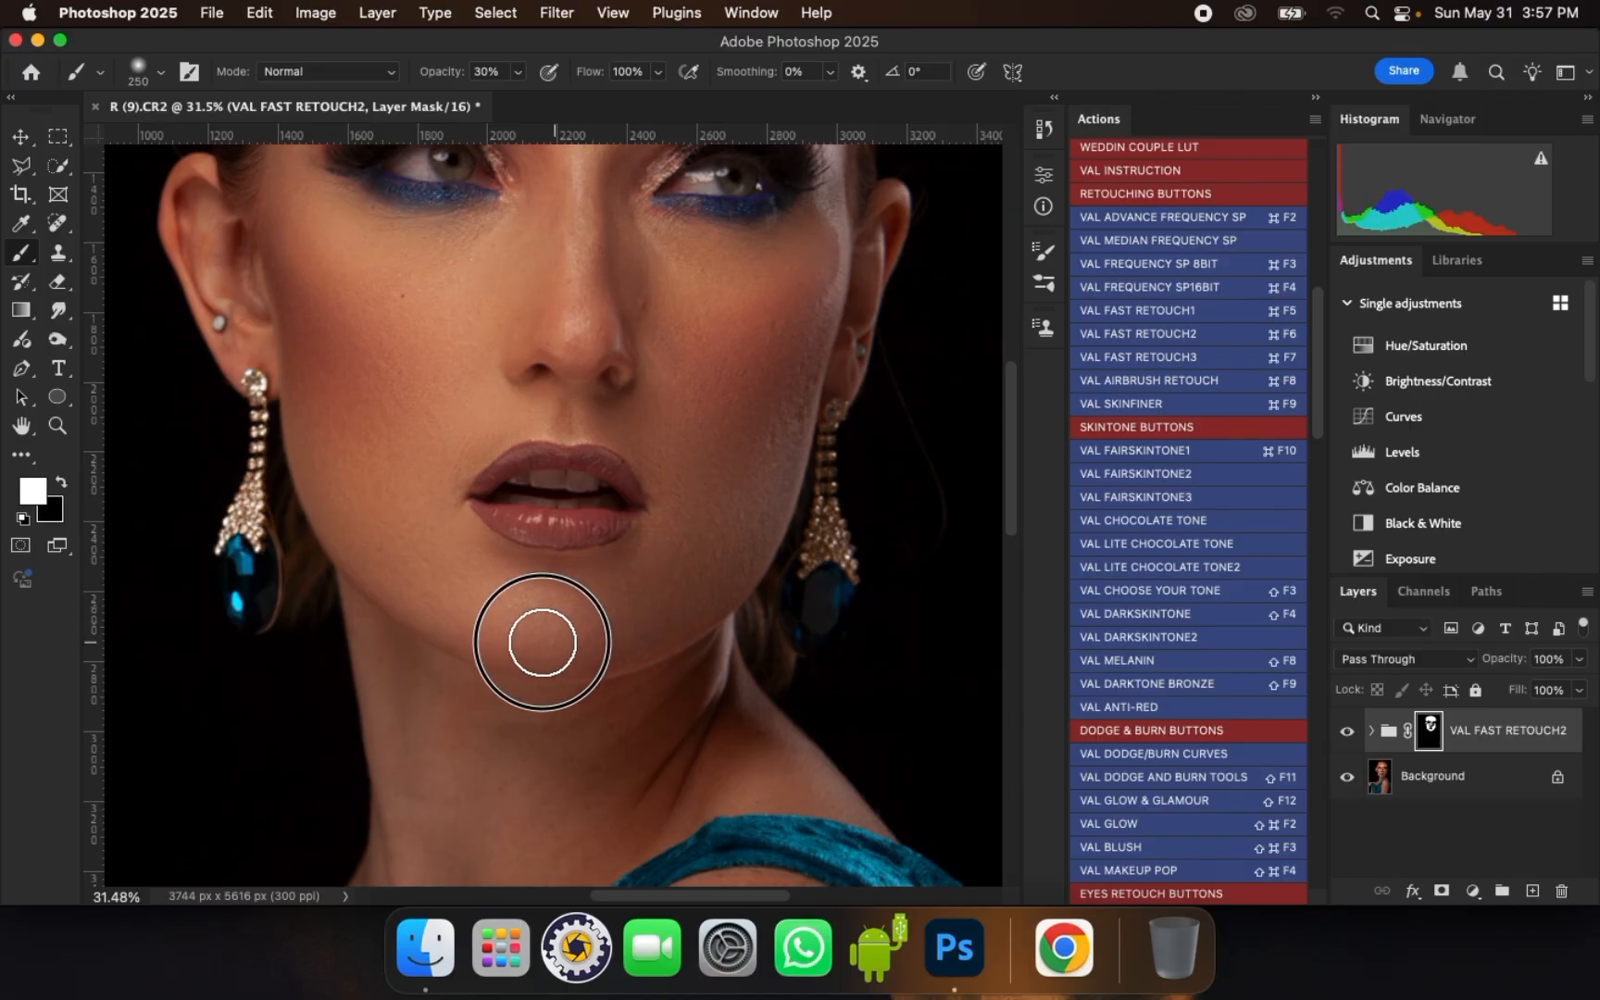
scroll(657, 642, "down", 3)
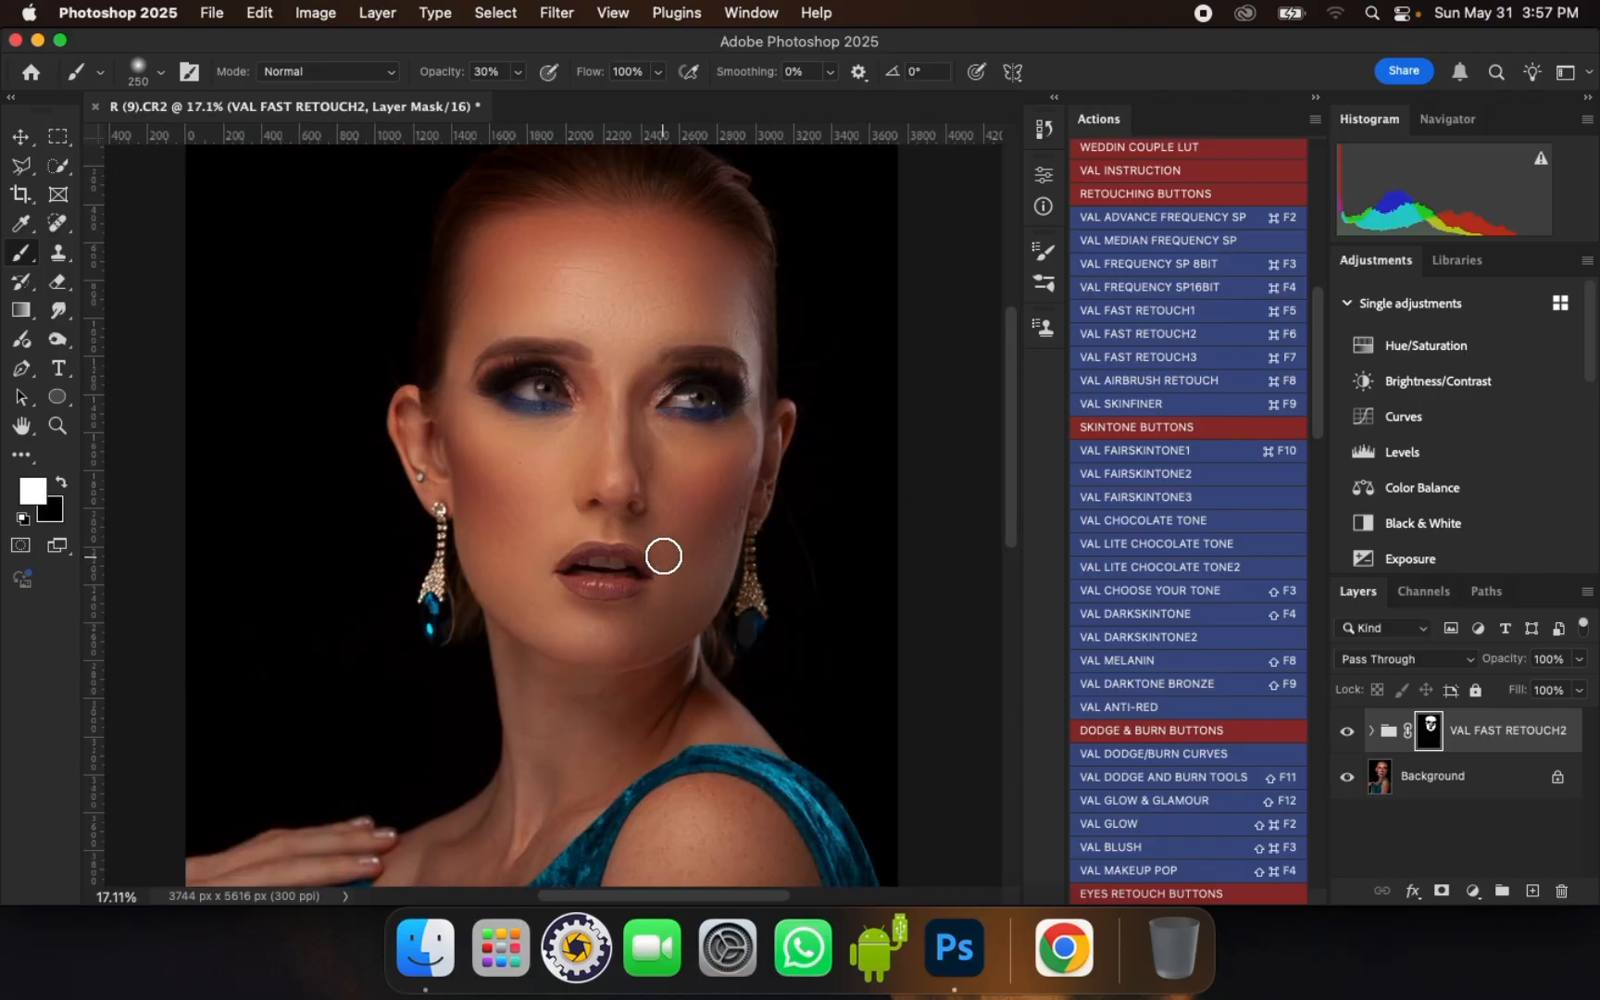
- Restore the brush opacity to 100% and paint the retouch over the neck, using a brush of about 300 px
left_click(517, 78)
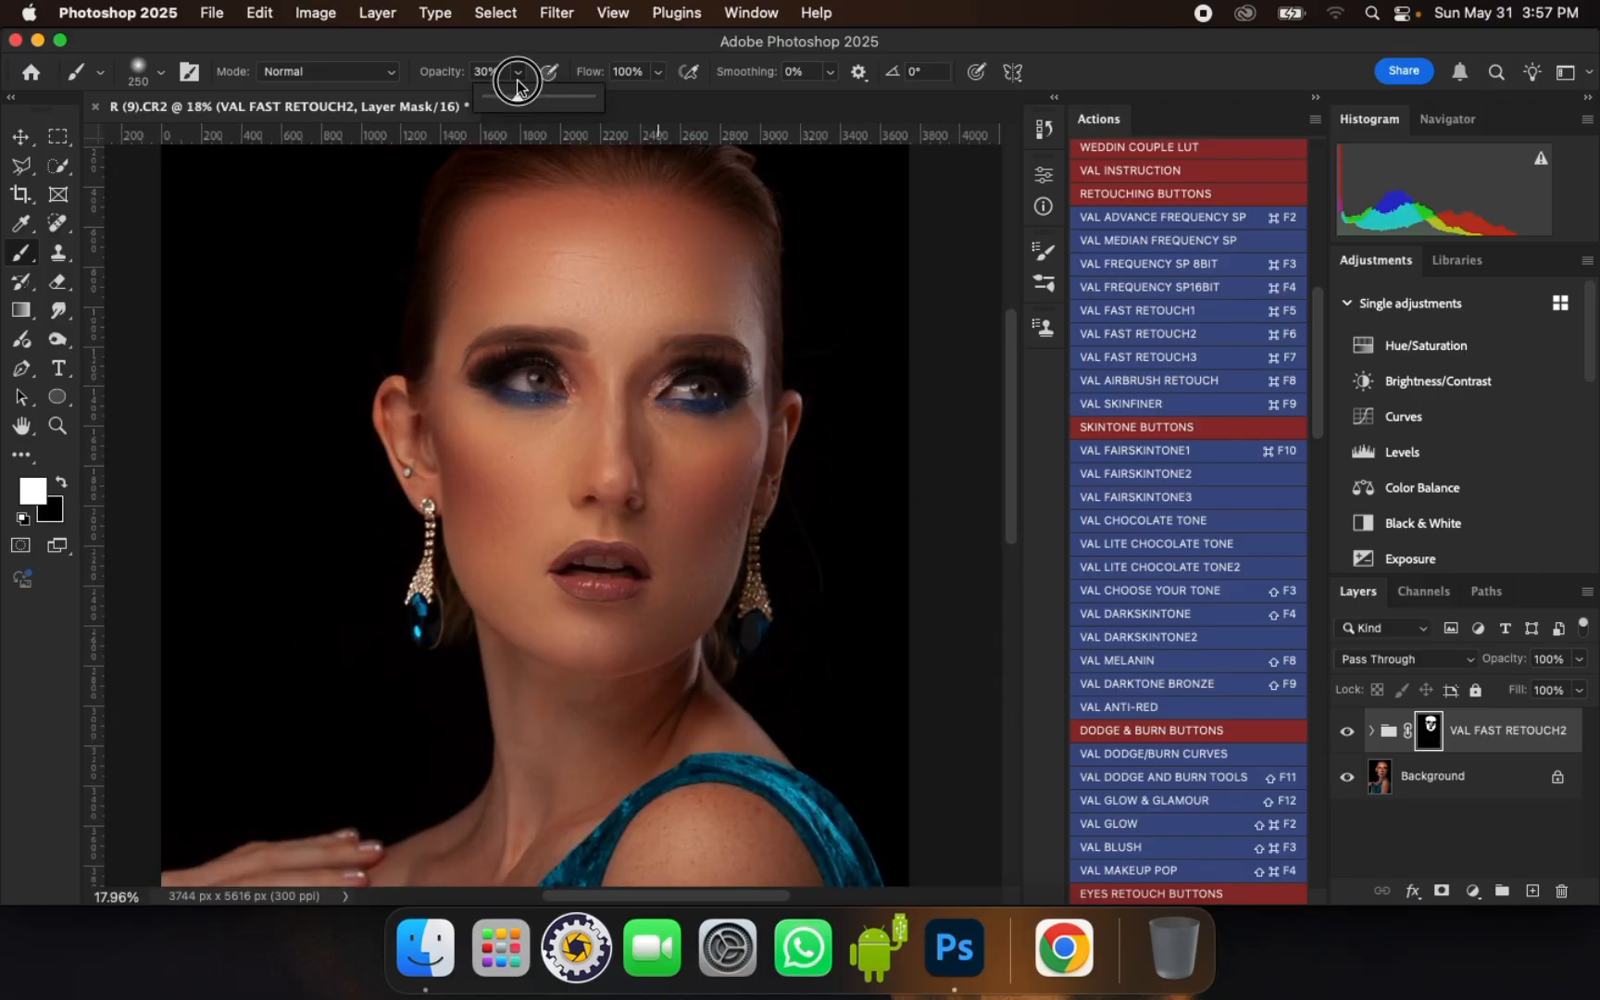
left_click_drag(524, 100, 597, 96)
scroll(608, 704, "up", 1)
mouse_move(607, 703)
left_mouse_down()
mouse_move(629, 496)
mouse_move(605, 547)
mouse_move(556, 487)
mouse_move(575, 552)
mouse_move(558, 507)
mouse_move(573, 475)
mouse_move(678, 487)
mouse_move(596, 567)
left_mouse_up()
scroll(610, 556, "up", 1)
key("bracketright")
scroll(607, 551, "up", 1)
key("bracketright")
key("bracketleft")
key("bracketleft")
key("bracketleft")
key("bracketleft")
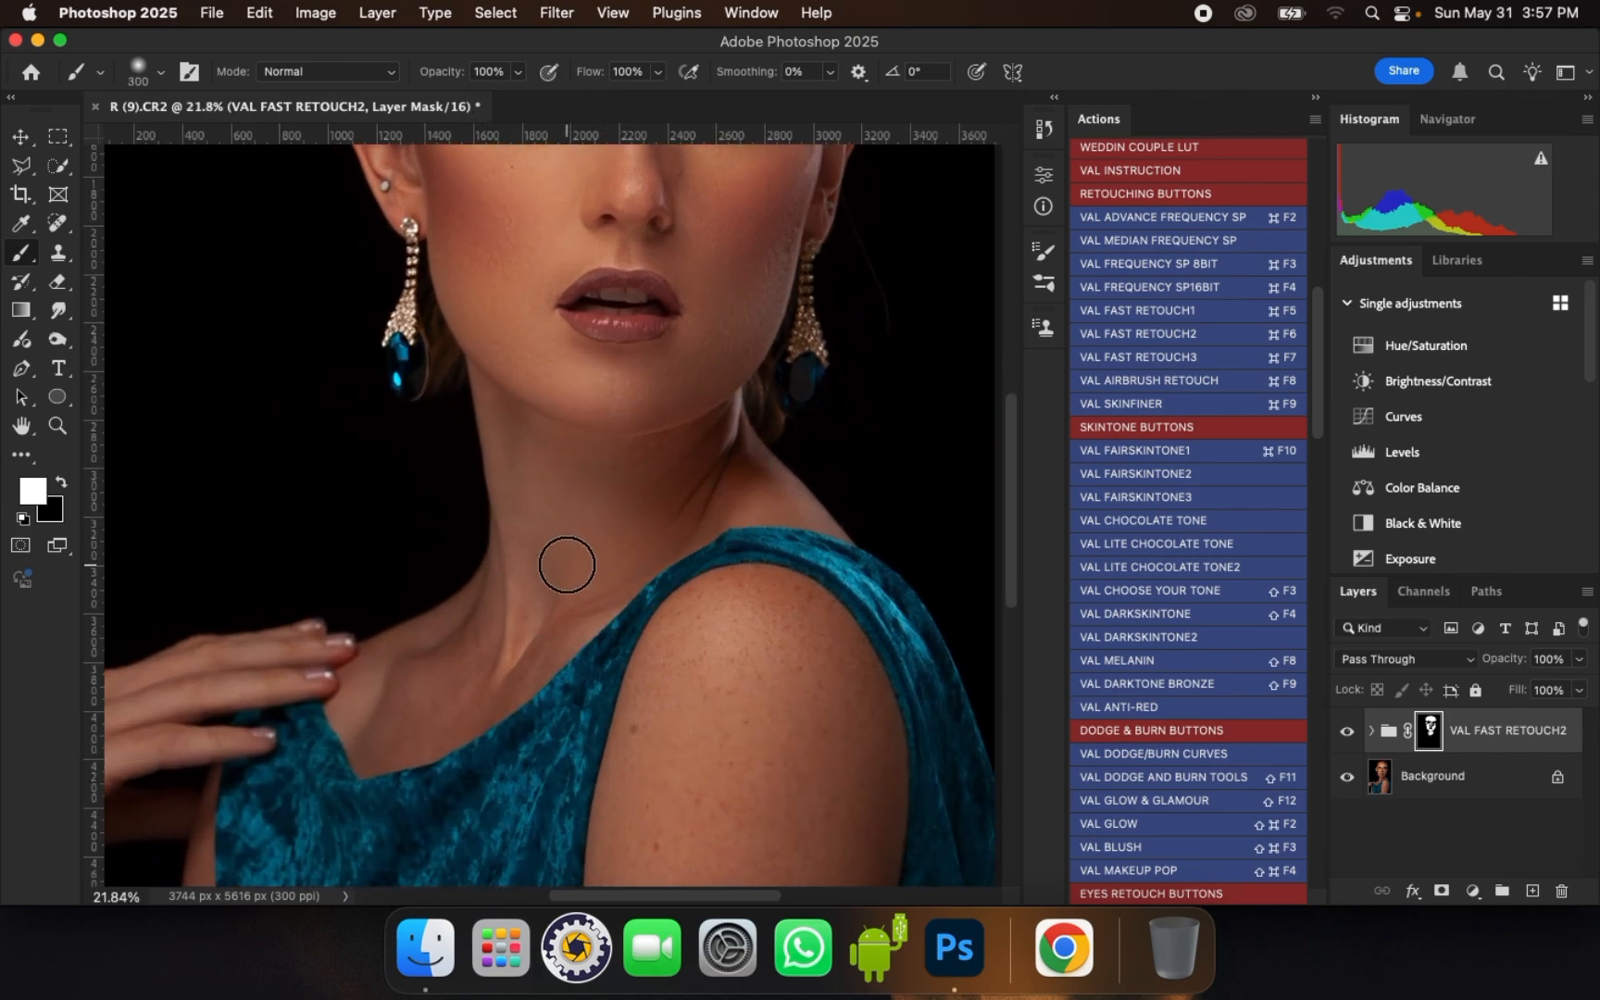
- Paint the retouch over the base of the neck and the upper chest with a brush of about 250 px
key("bracketright")
key("bracketright")
key("bracketright")
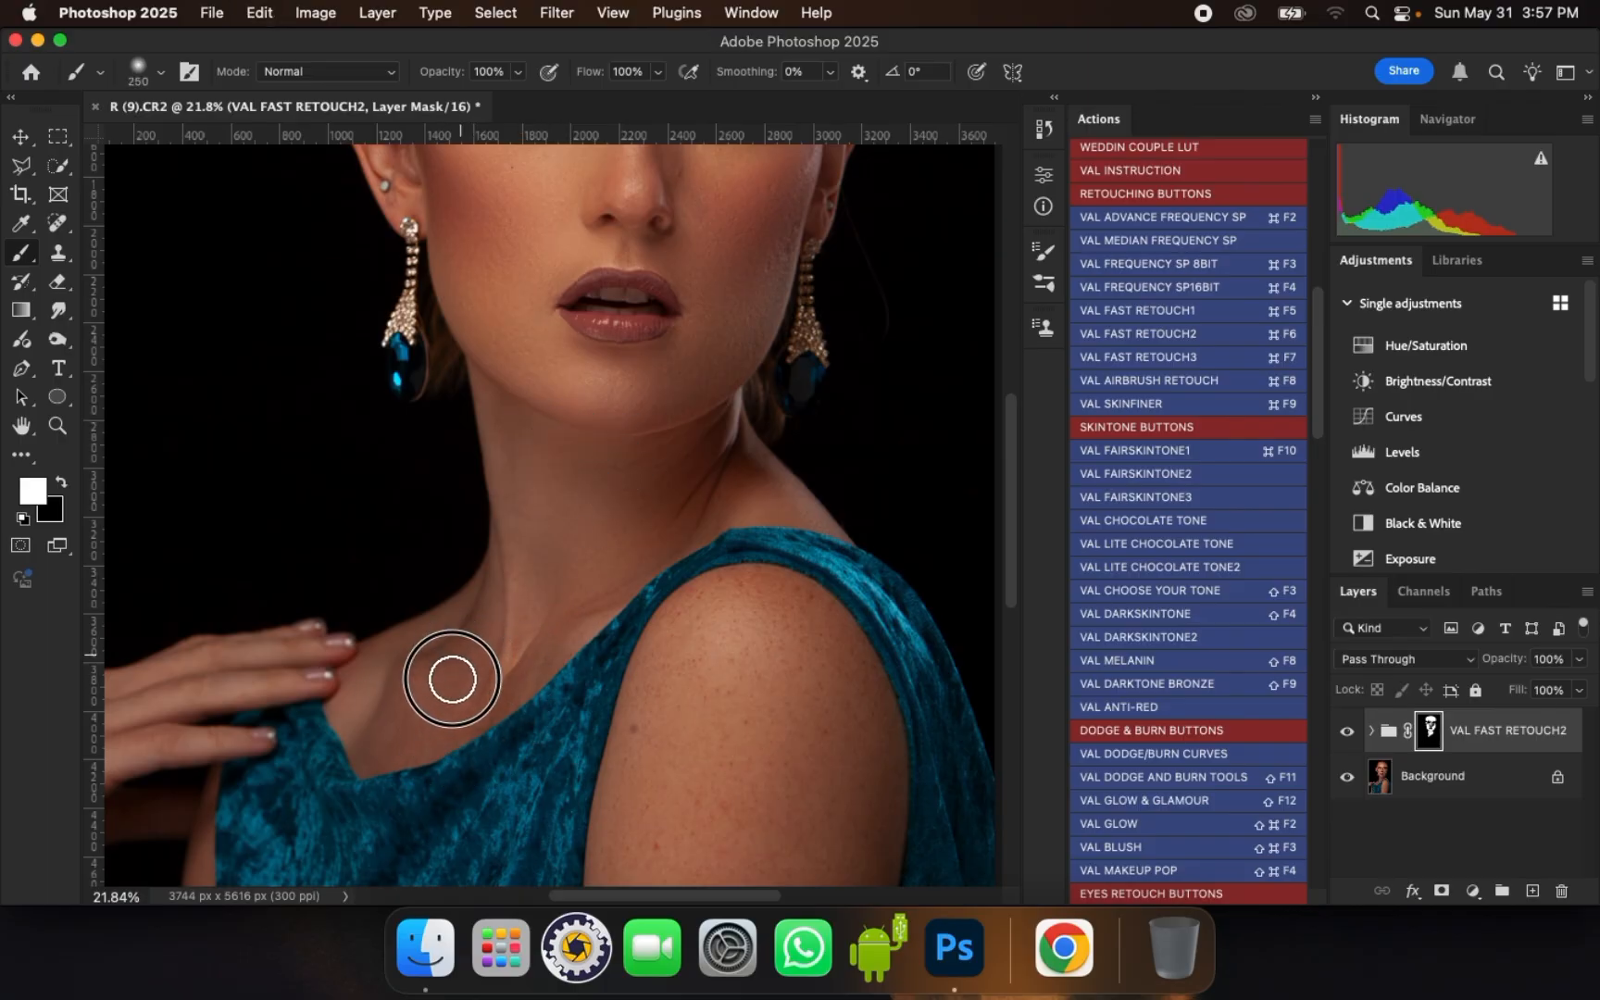
key("bracketleft")
key("bracketright")
key("bracketright")
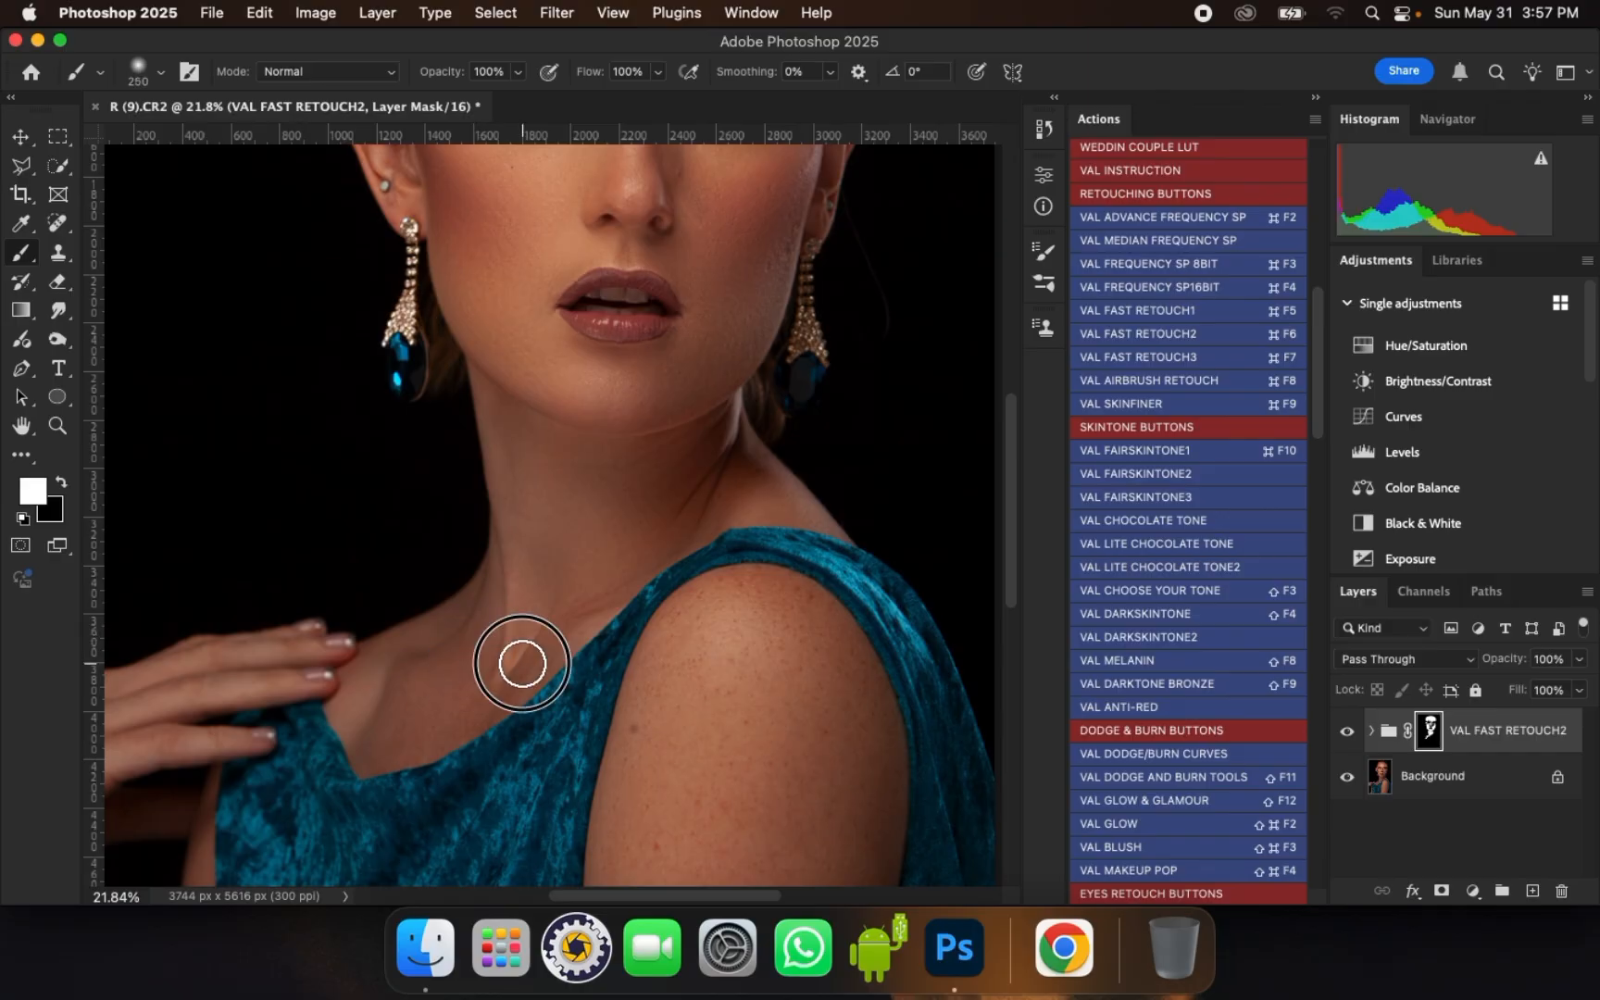
- Enlarge the brush to 500 px and paint the retouch over the bare shoulder and upper arm
key("bracketright")
key("bracketright")
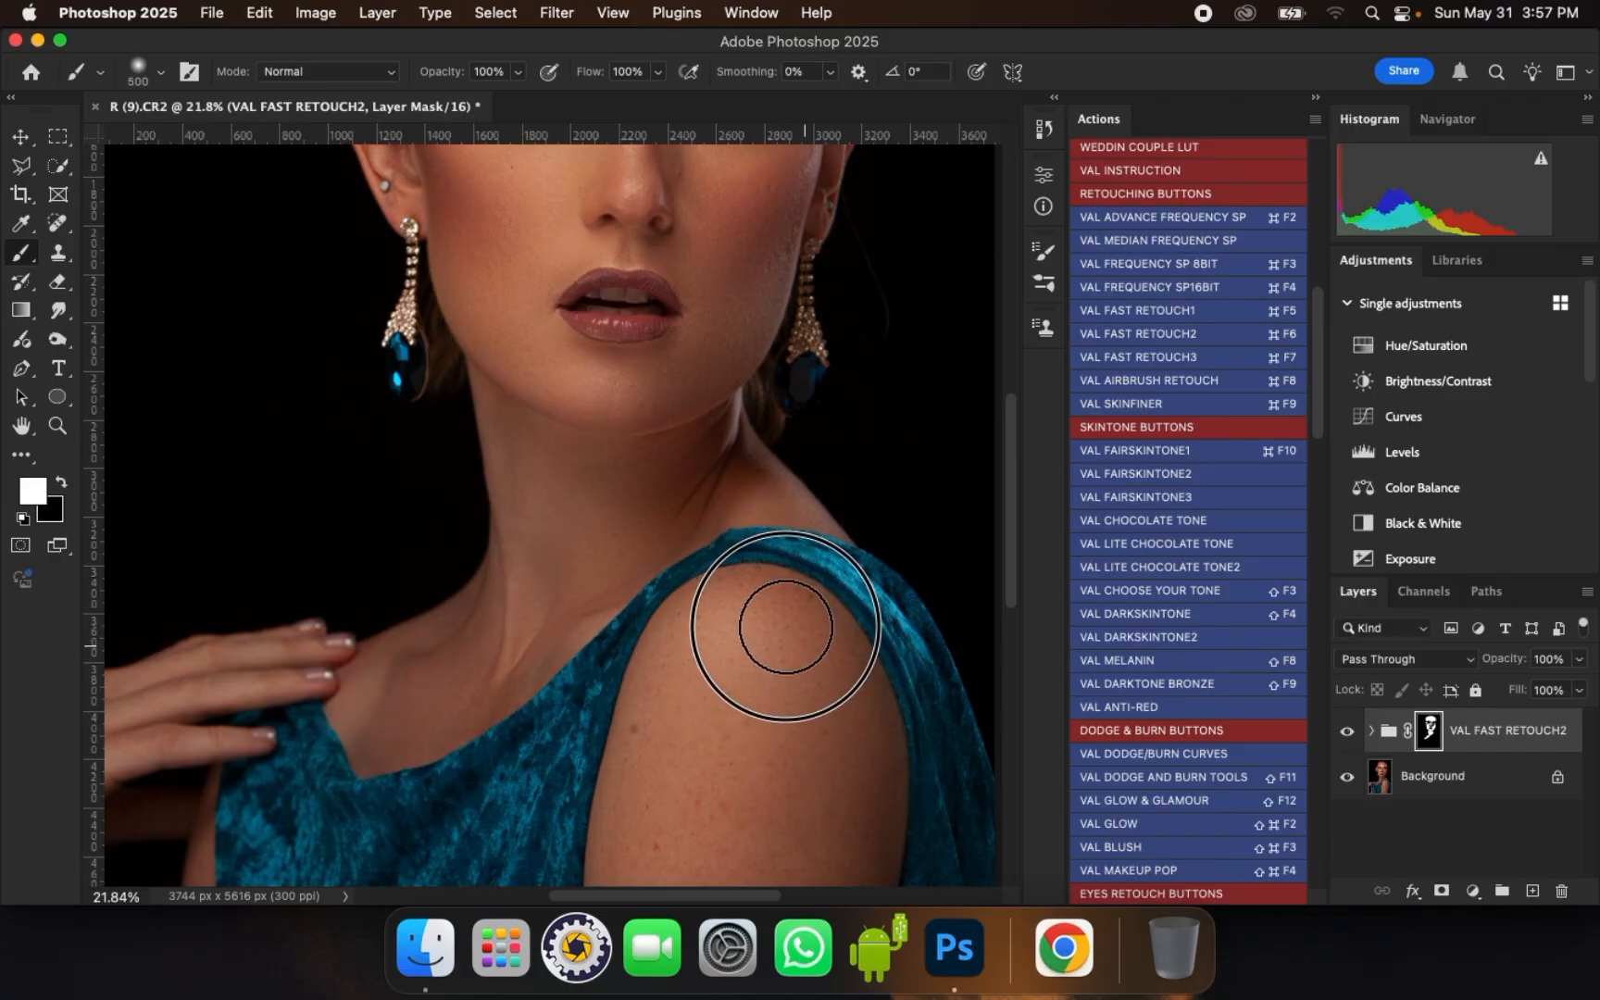
left_click_drag(790, 736, 728, 431)
mouse_move(764, 579)
left_mouse_down()
mouse_move(760, 766)
mouse_move(733, 790)
mouse_move(723, 528)
mouse_move(604, 766)
mouse_move(648, 398)
mouse_move(578, 736)
mouse_move(585, 799)
mouse_move(679, 545)
mouse_move(659, 340)
mouse_move(730, 371)
mouse_move(791, 576)
mouse_move(711, 757)
left_mouse_up()
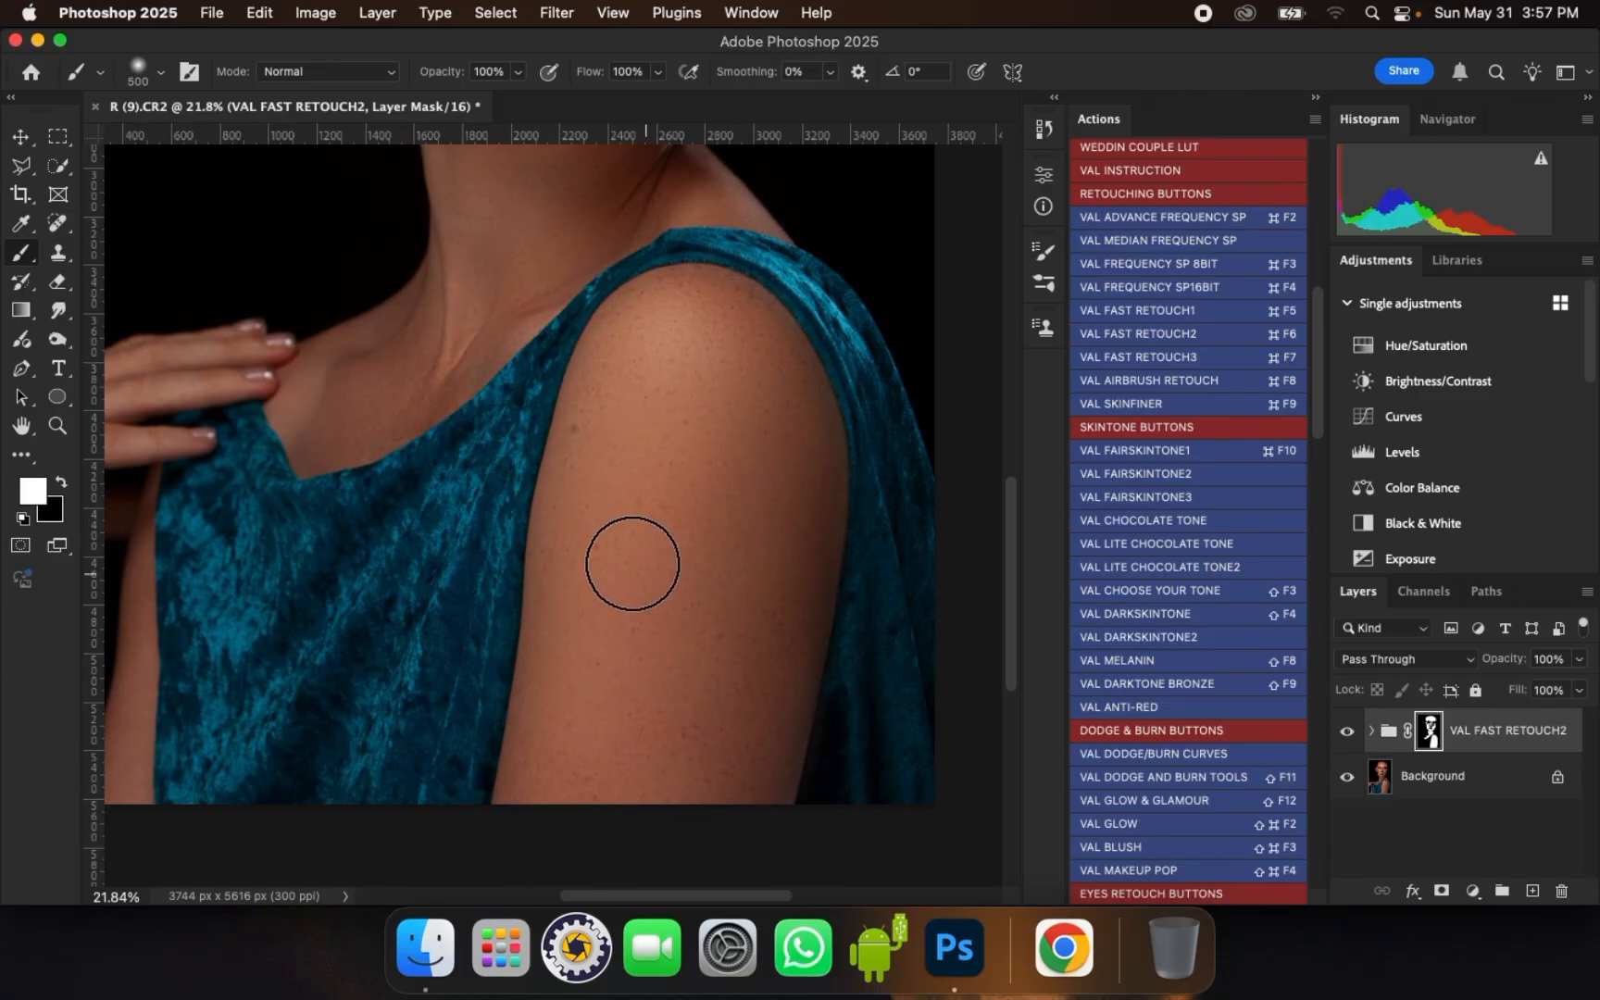
- Reduce the brush to 150 px and paint the retouch over the hand and fingers resting near the shoulder
mouse_move(696, 572)
left_mouse_down()
mouse_move(813, 618)
mouse_move(902, 597)
left_mouse_up()
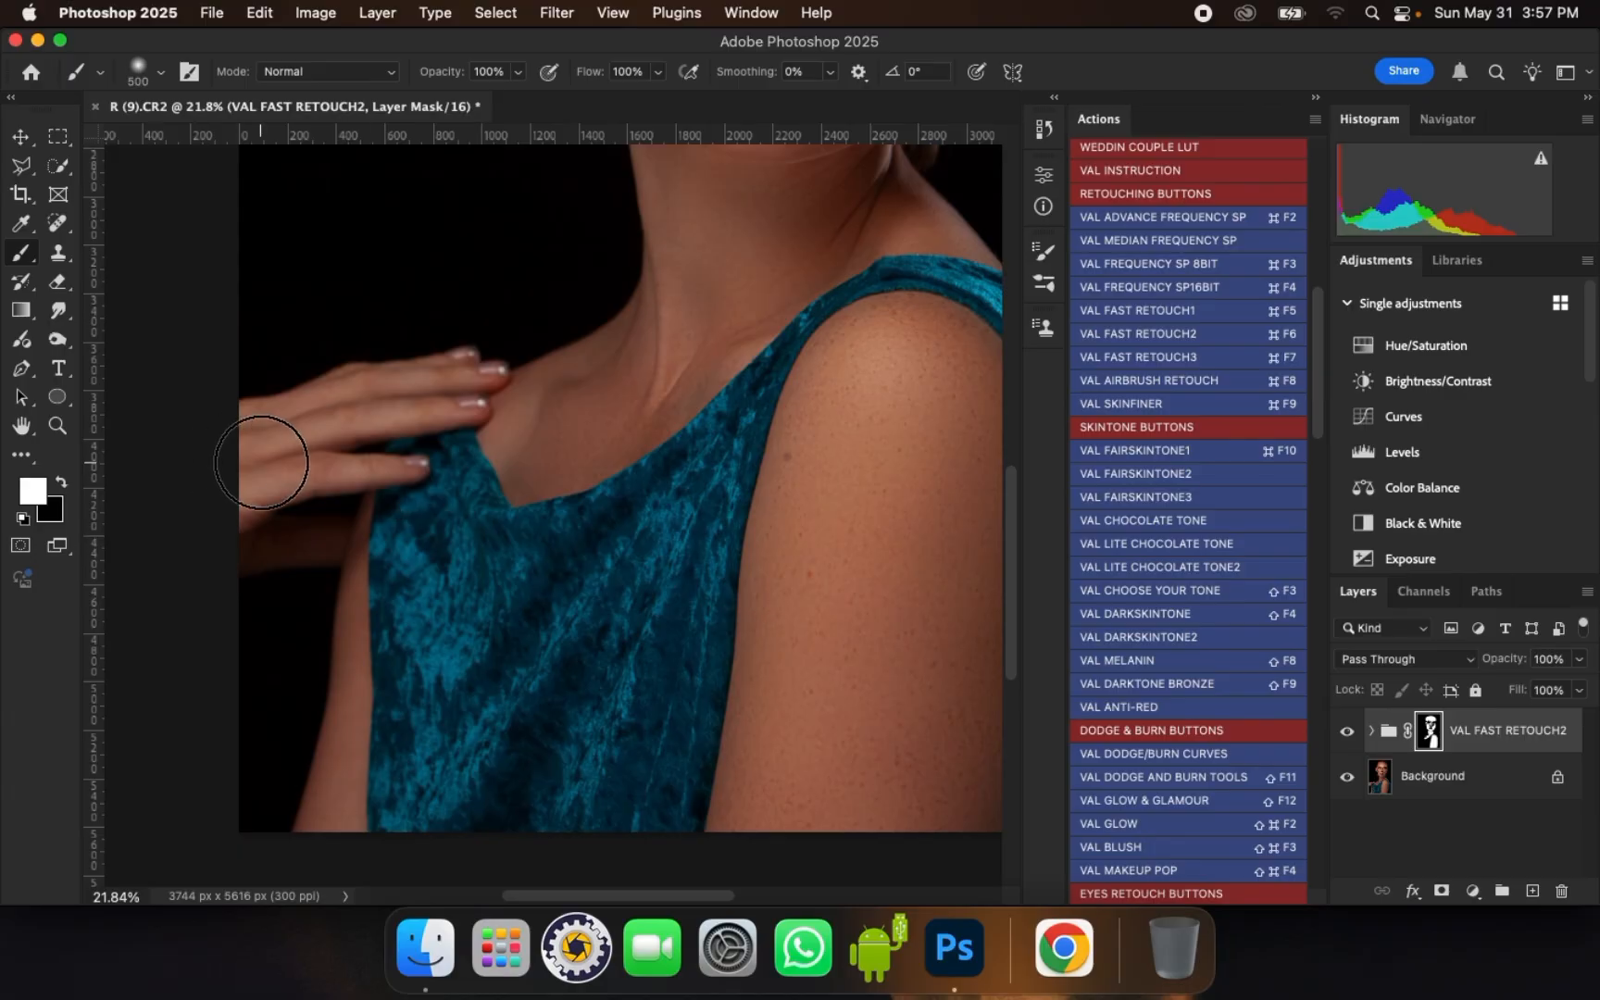
key("bracketleft")
key("bracketleft")
key("bracketleft")
key("bracketleft")
key("bracketleft")
left_click(315, 464)
mouse_move(347, 417)
left_mouse_down()
mouse_move(421, 417)
mouse_move(413, 383)
left_mouse_up()
scroll(413, 384, "up", 3)
scroll(463, 305, "down", 3)
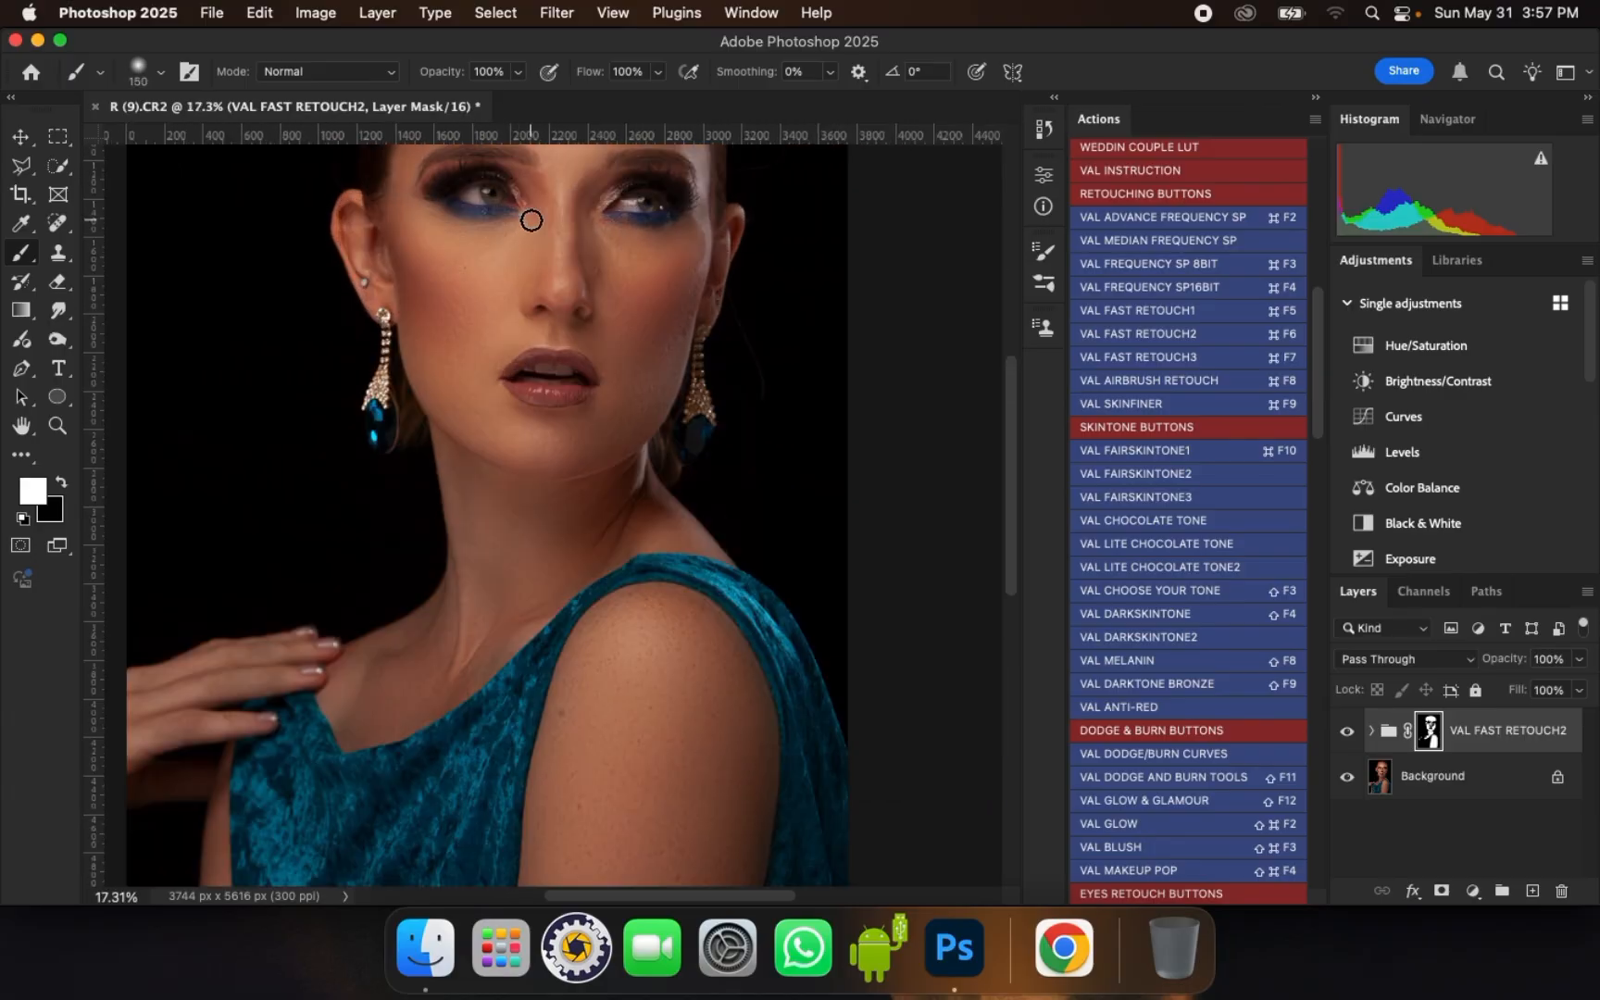
- Enlarge the brush to 300 px and touch up the retouch over the shadowed cheek
scroll(648, 500, "up", 5)
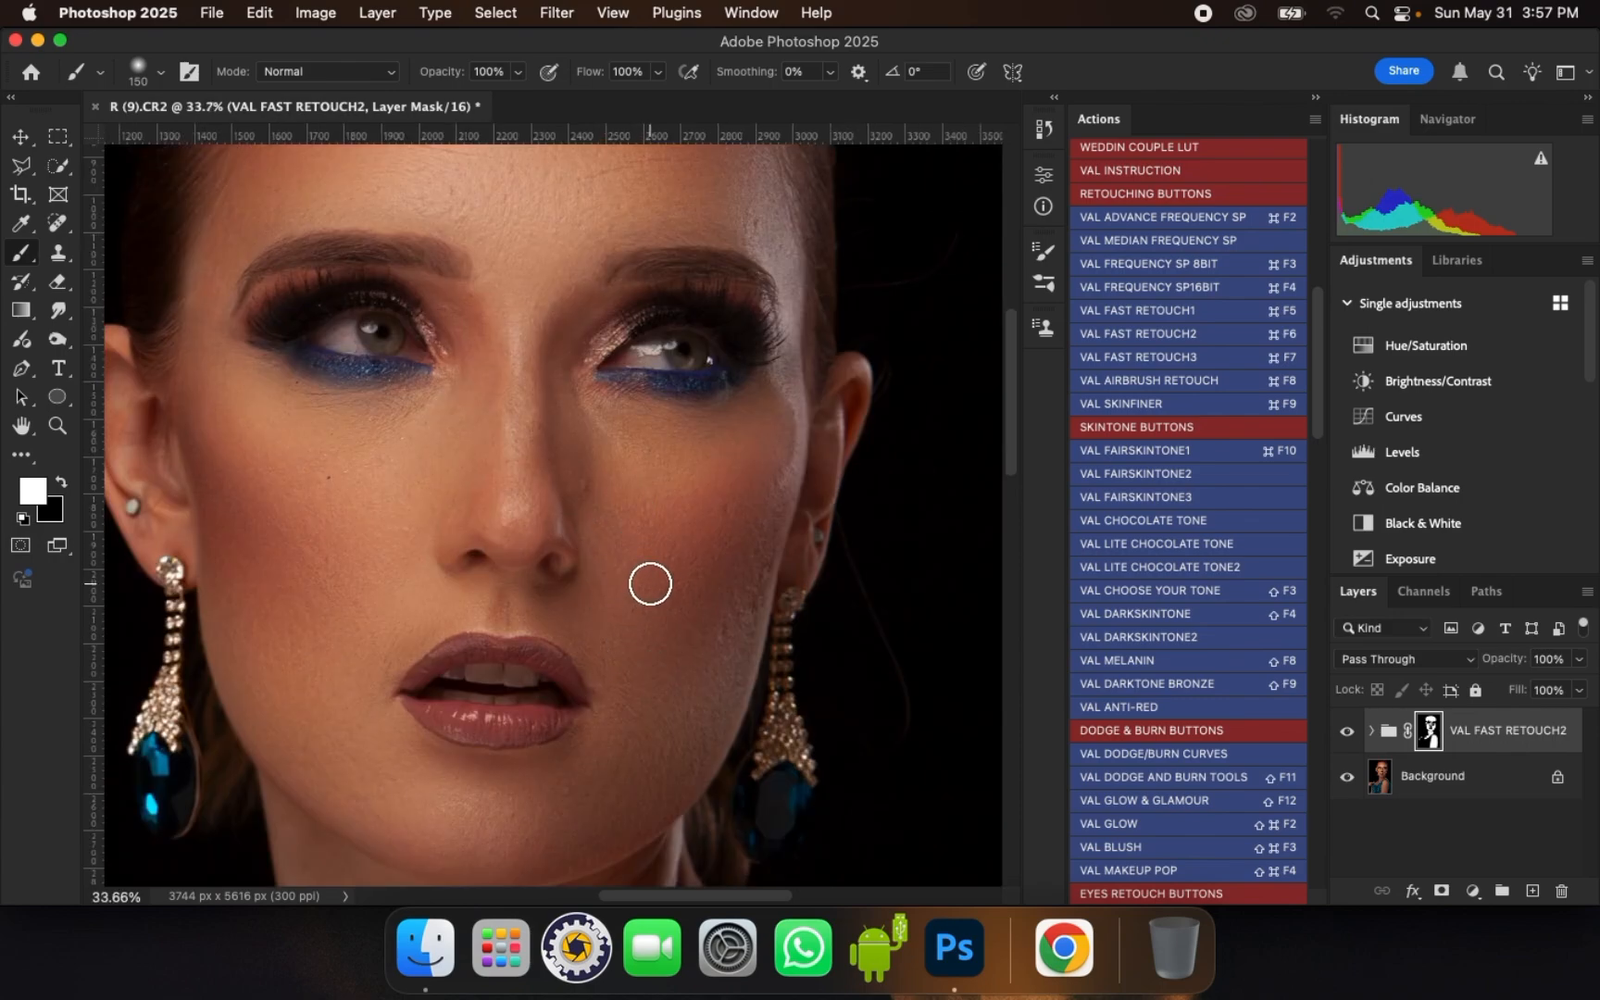
key("bracketright")
key("bracketright")
key("bracketright")
key("bracketright")
key("bracketright")
- Enlarge the brush from 500 to 700 px and paint the retouch across the forehead
scroll(528, 769, "down", 3)
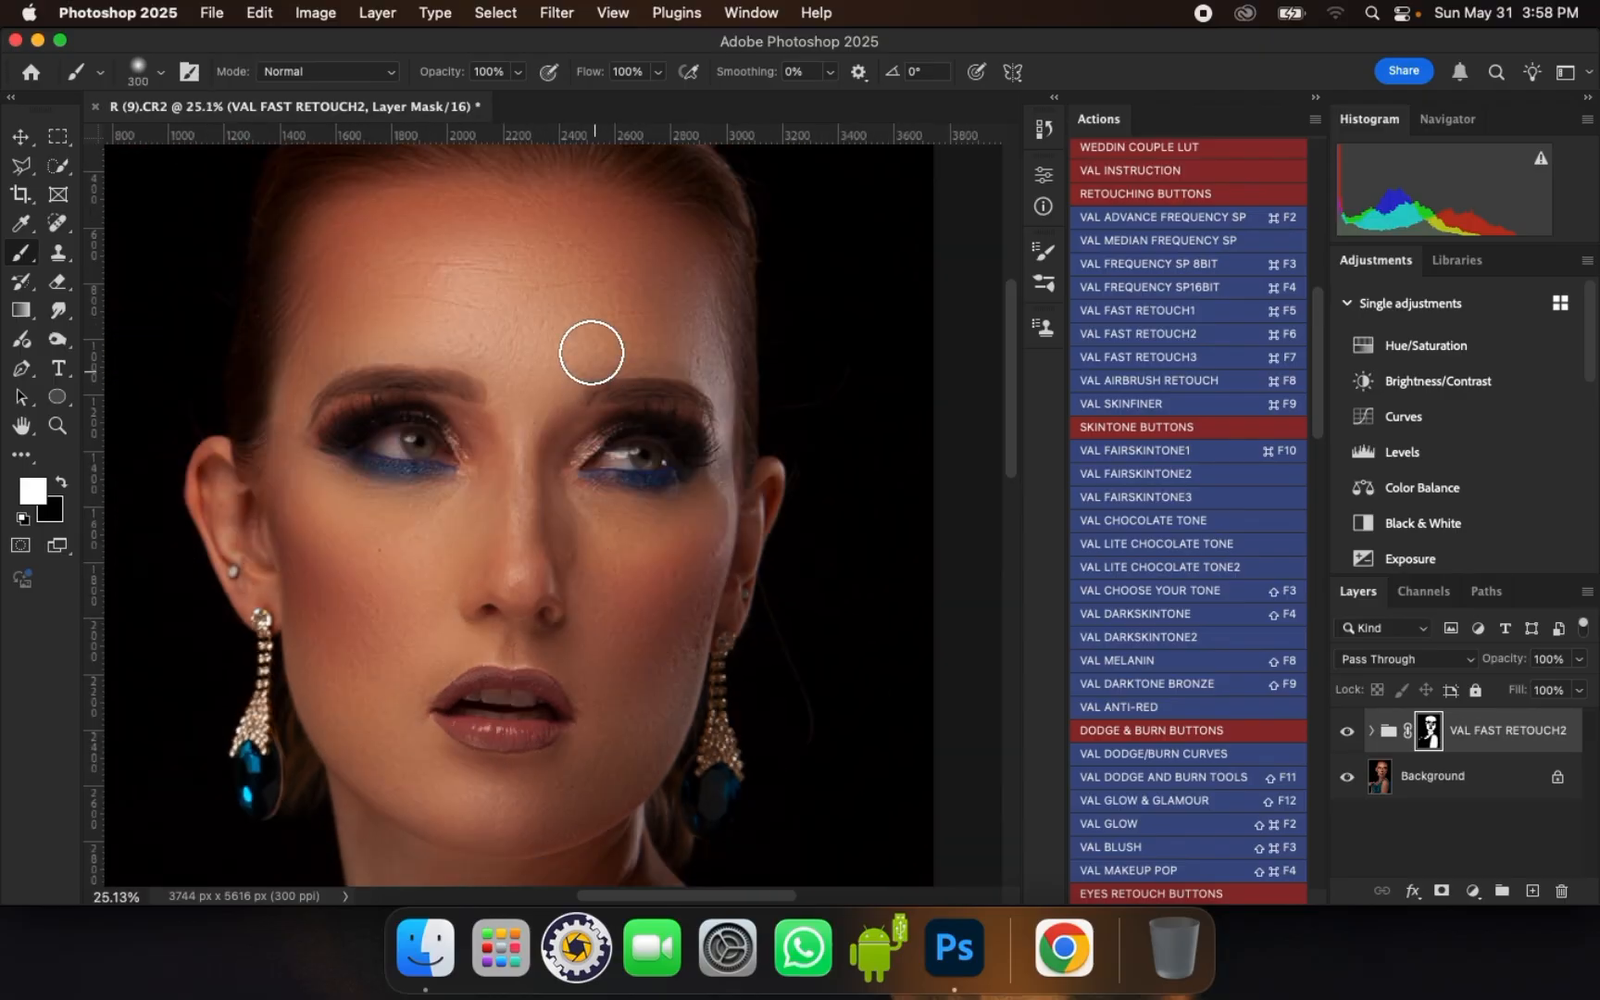
scroll(590, 351, "up", 3)
key("bracketright")
key("bracketright")
key("bracketright")
key("bracketright")
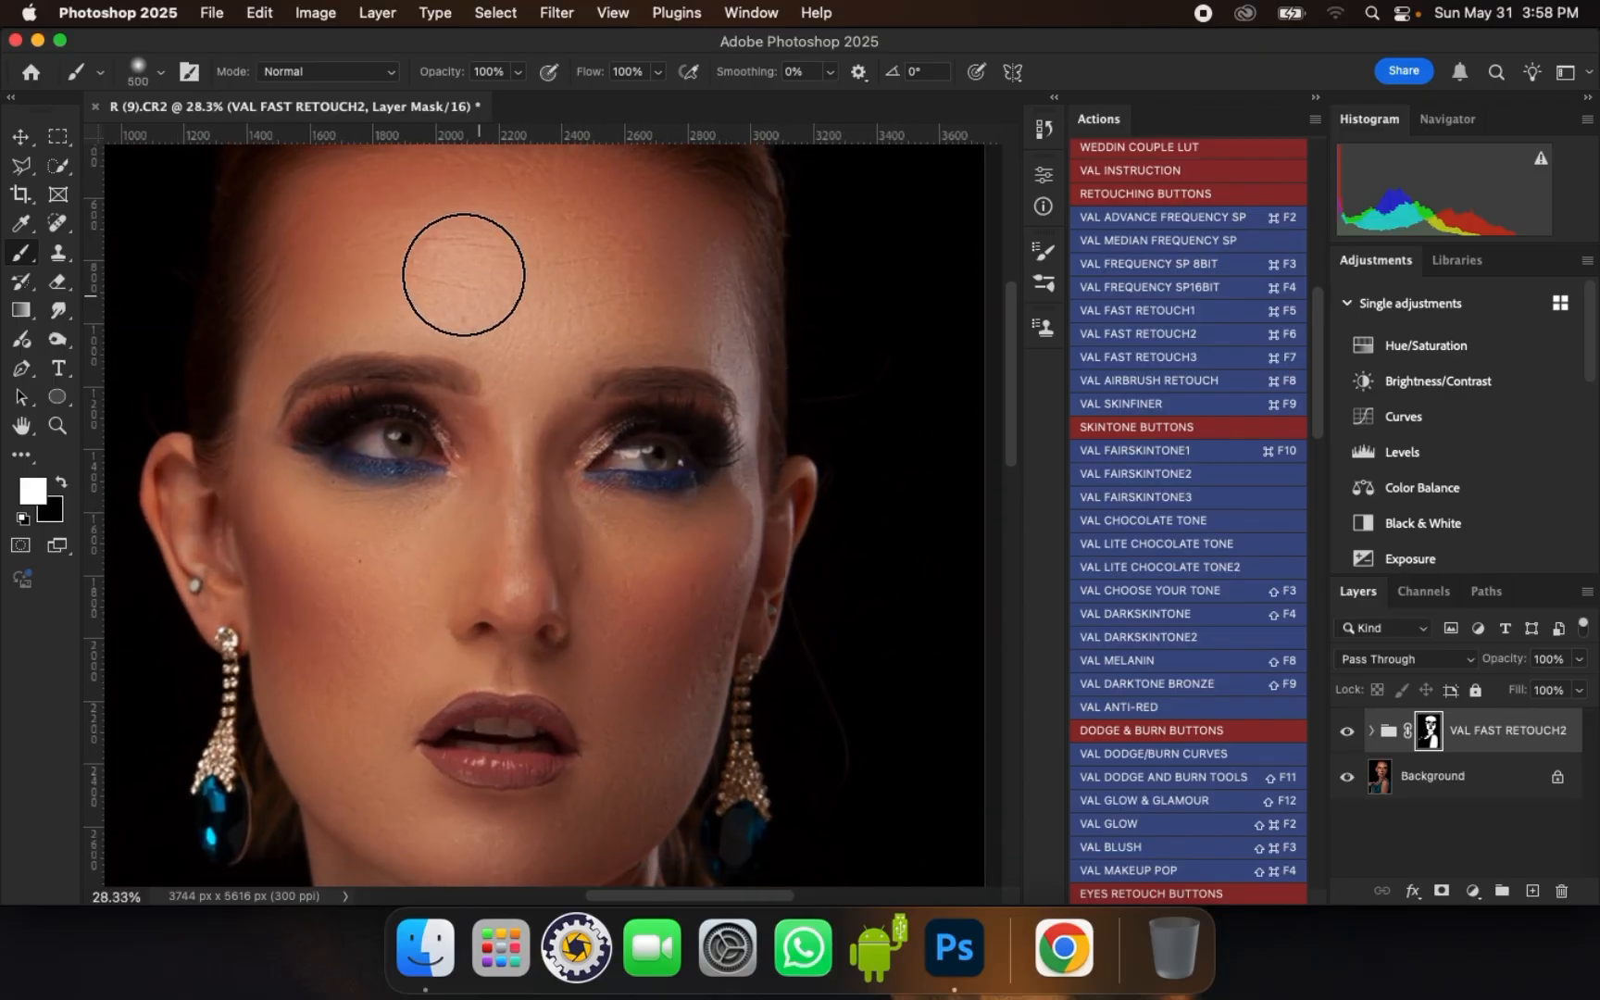
key("bracketright")
key("bracketright")
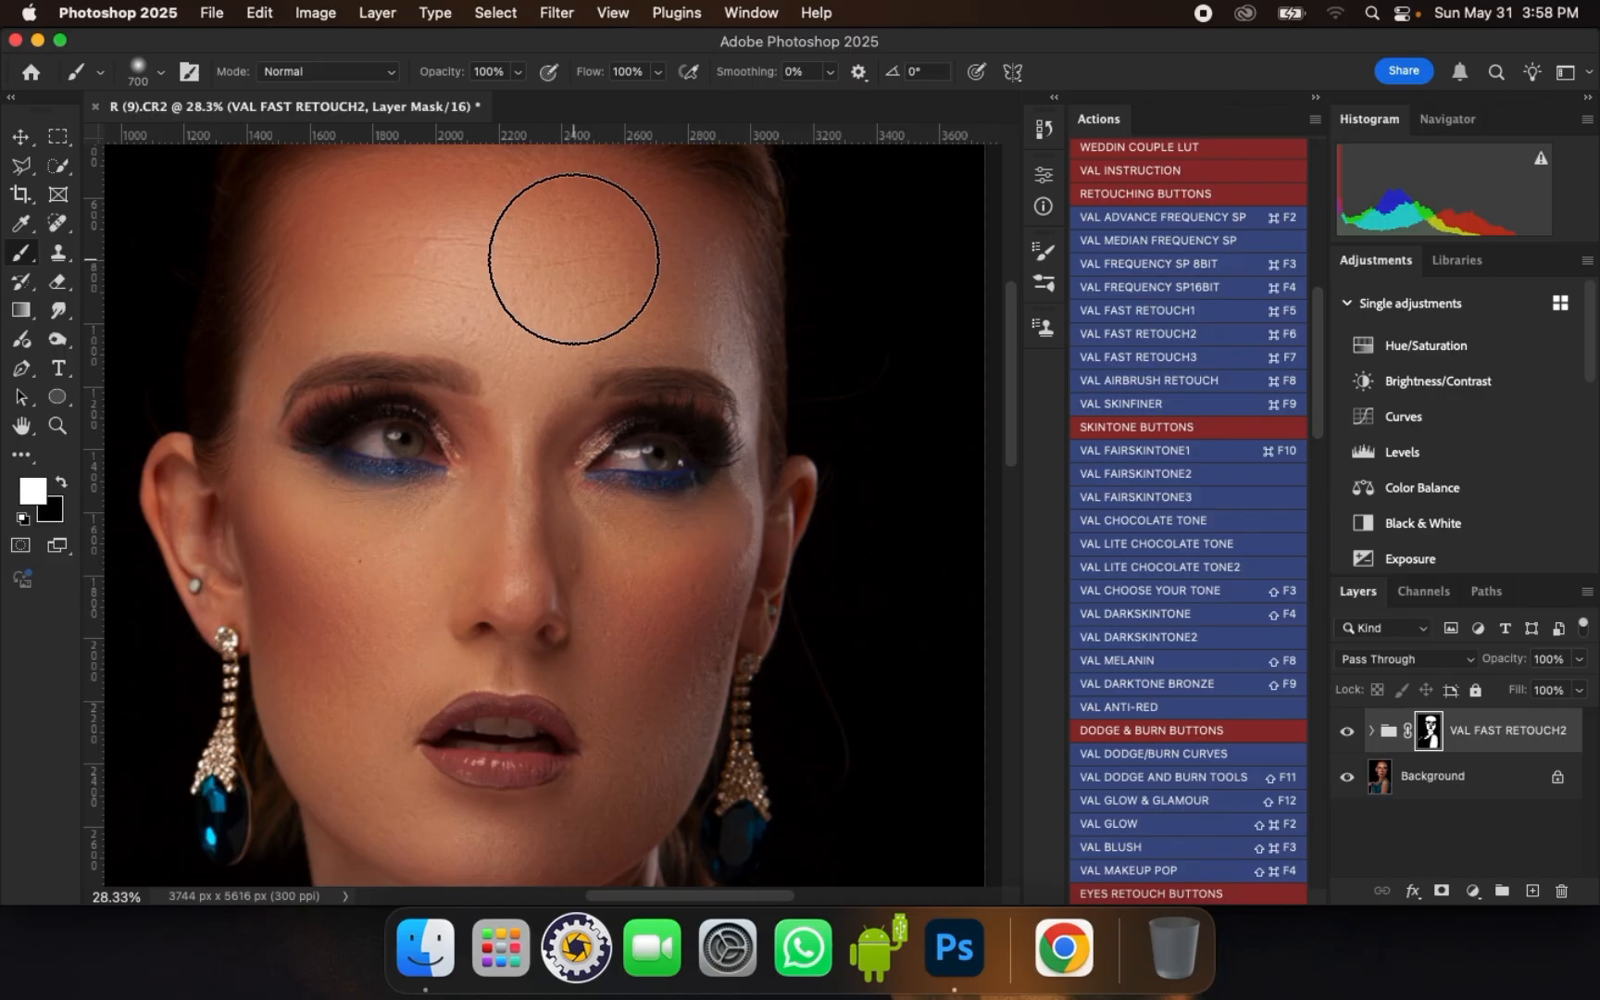
- Reduce the brush to 250 px and paint the retouch between the eyebrows and along the cheek edge beside the ear
scroll(554, 304, "up", 1)
key("bracketleft")
key("bracketleft")
key("bracketleft")
key("bracketleft")
key("bracketleft")
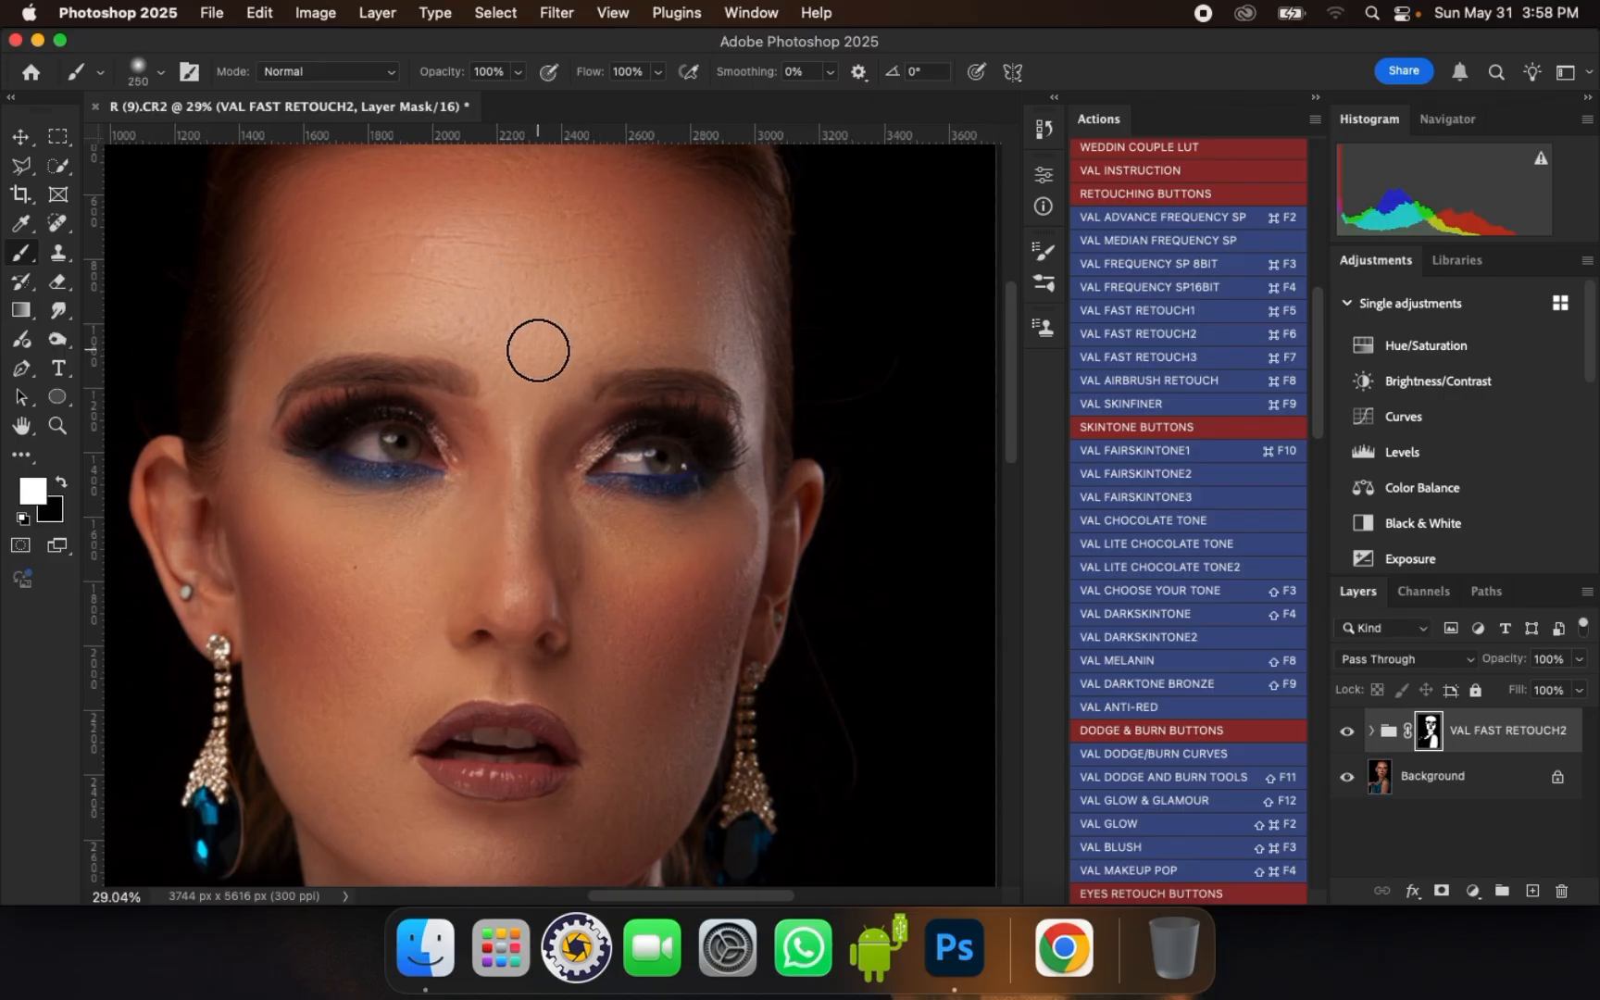
mouse_move(259, 526)
left_mouse_down()
mouse_move(259, 548)
mouse_move(260, 525)
left_mouse_up()
left_click_drag(282, 611, 248, 515)
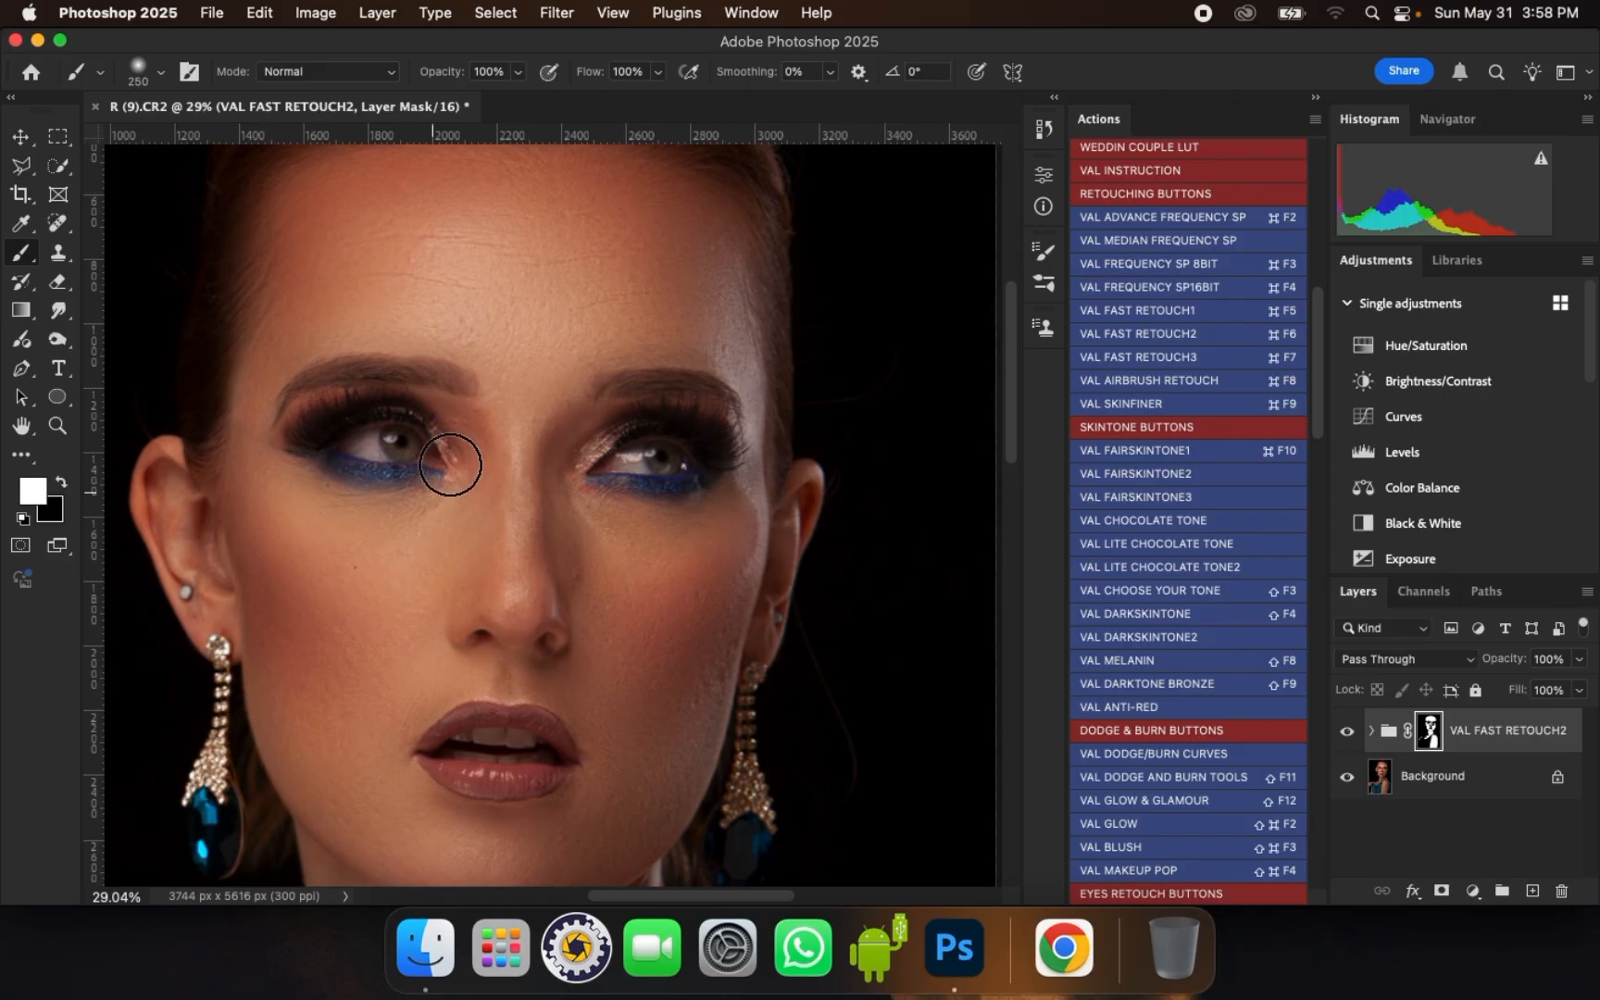
scroll(510, 244, "up", 1)
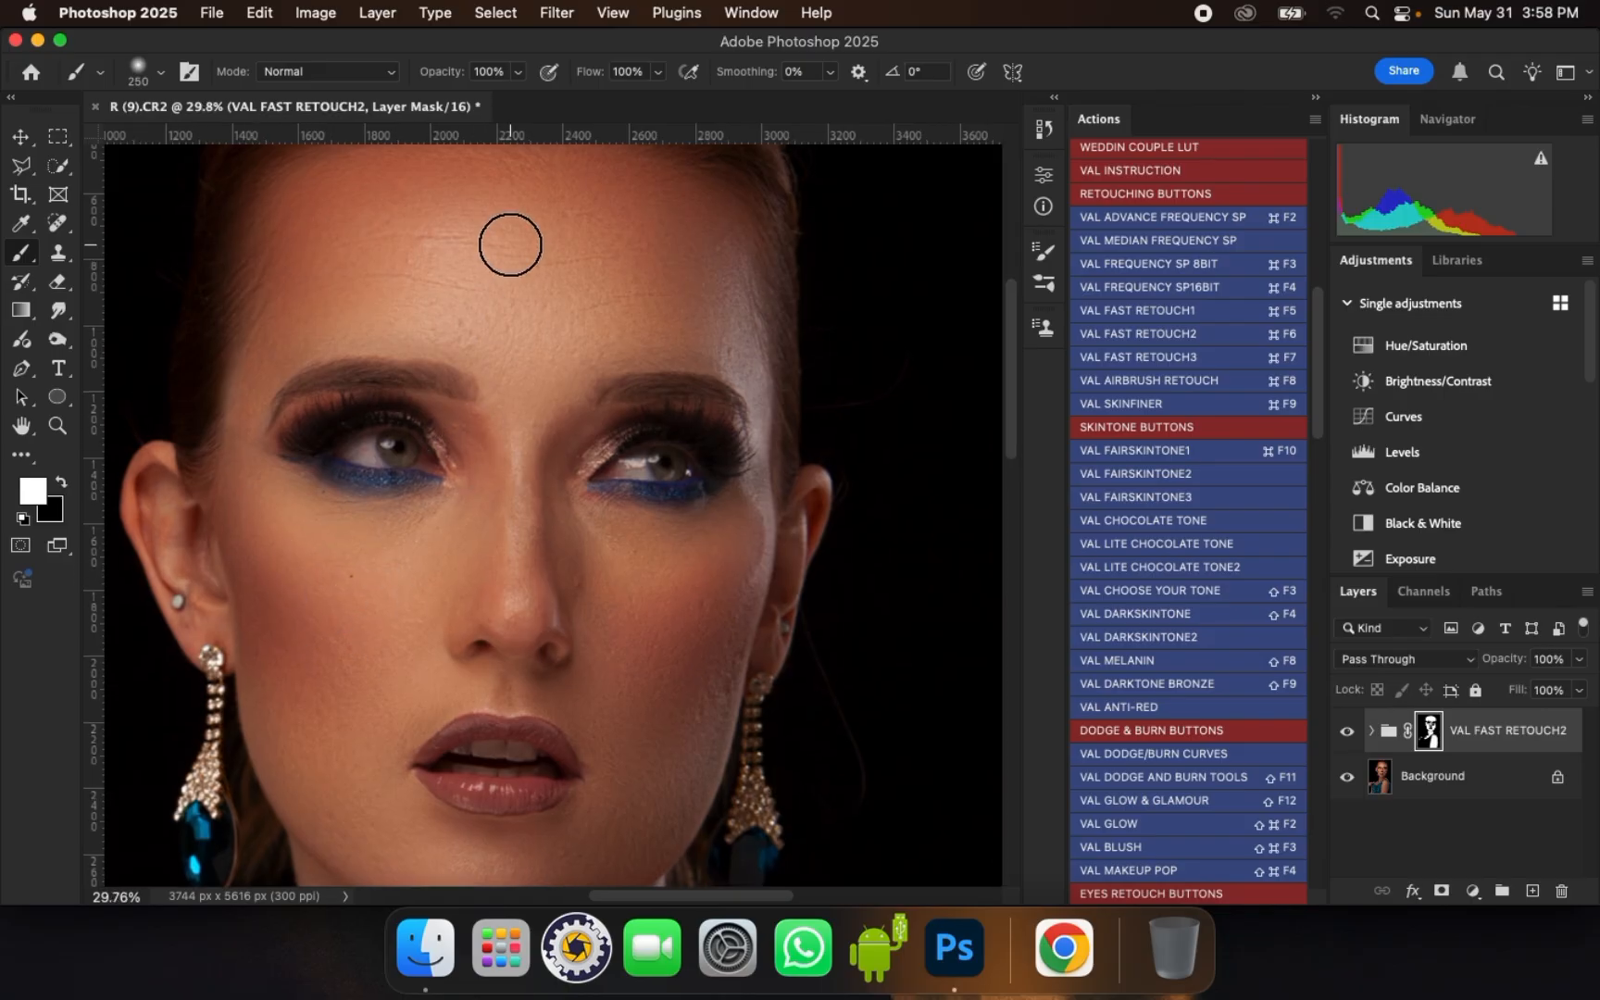
- Compare the face before and after retouching by hiding and showing the VAL FAST RETOUCH2 group
left_click_drag(486, 328, 553, 347)
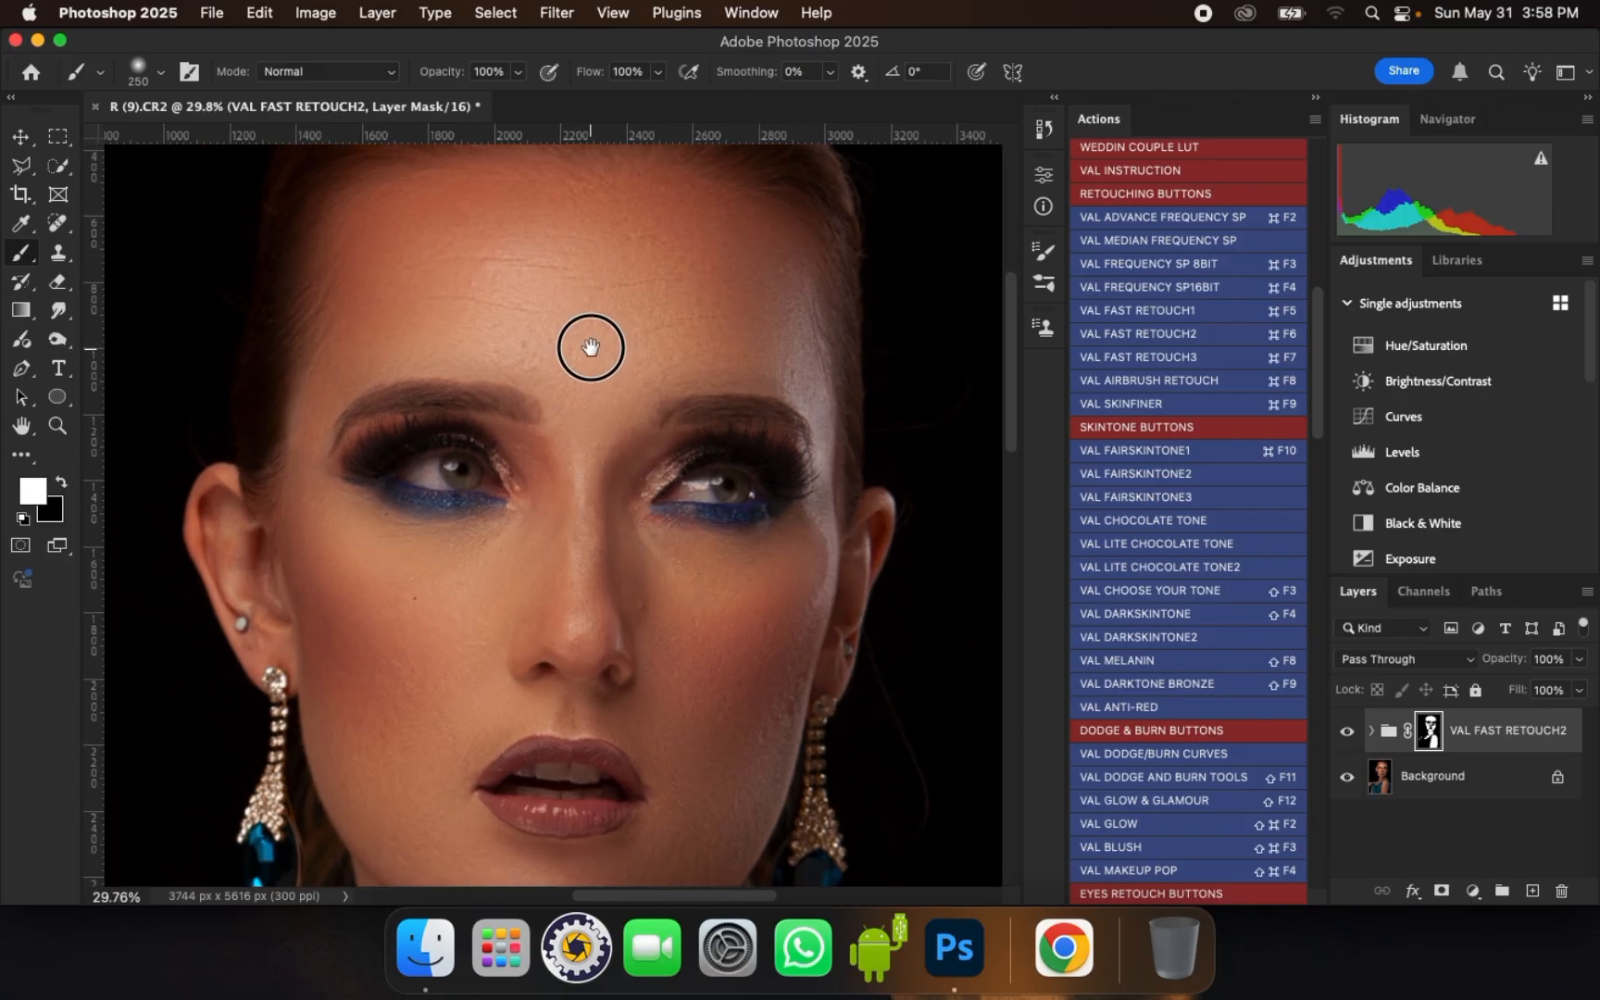
left_click(1347, 734)
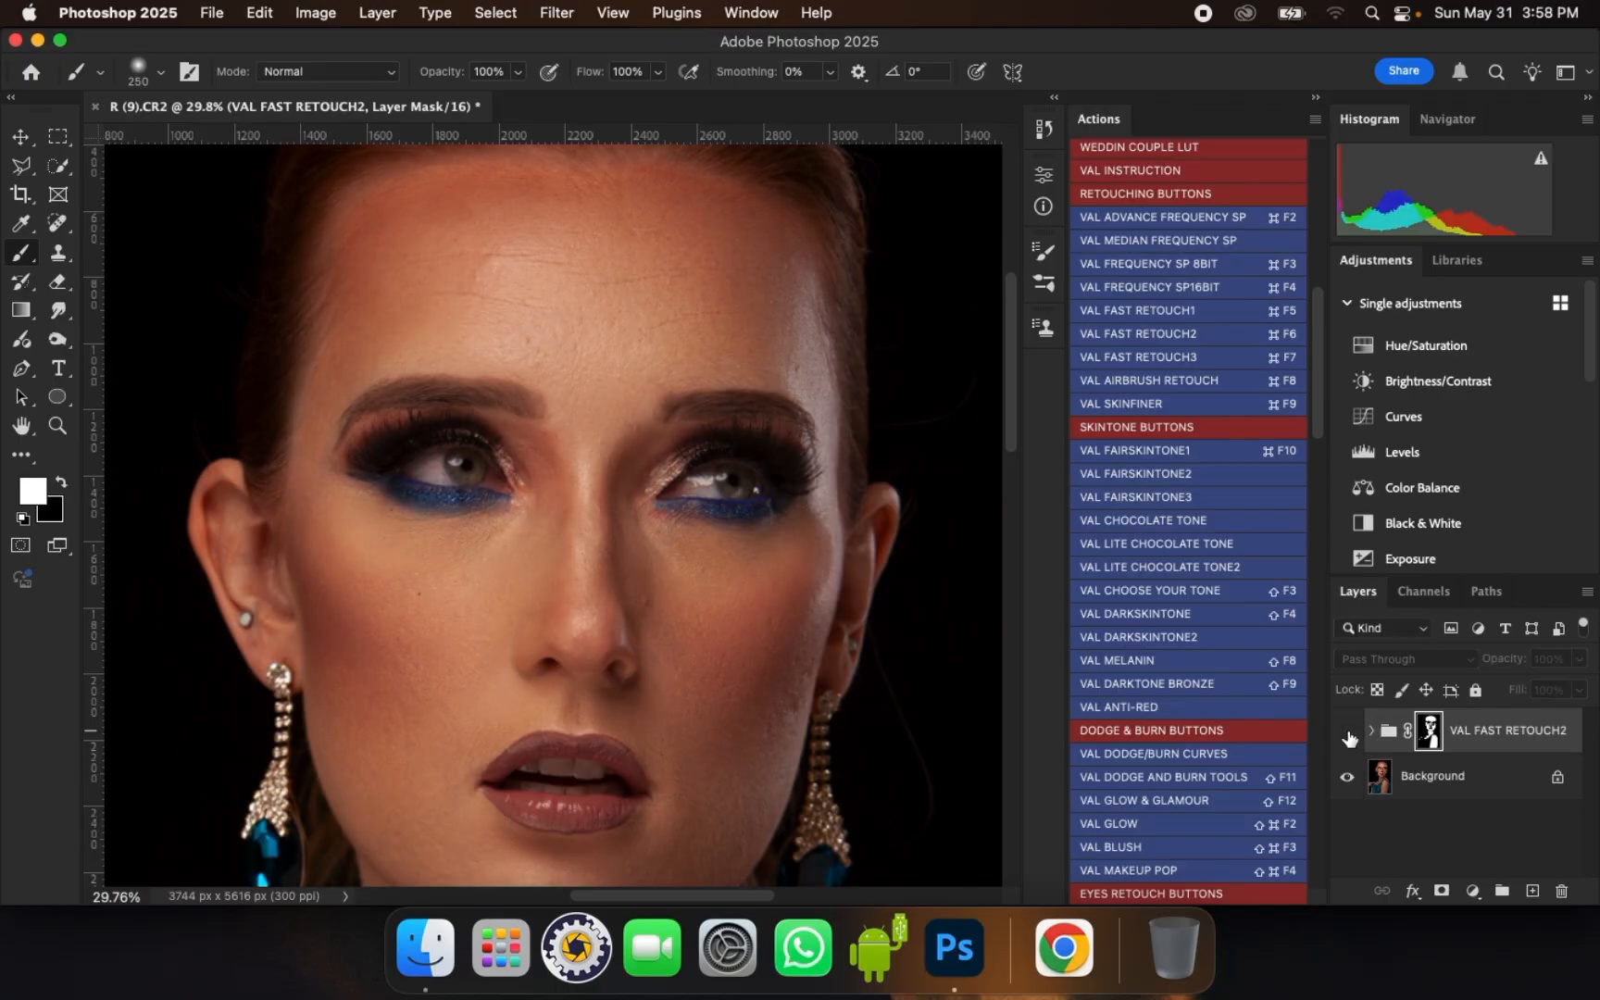
left_click(1347, 736)
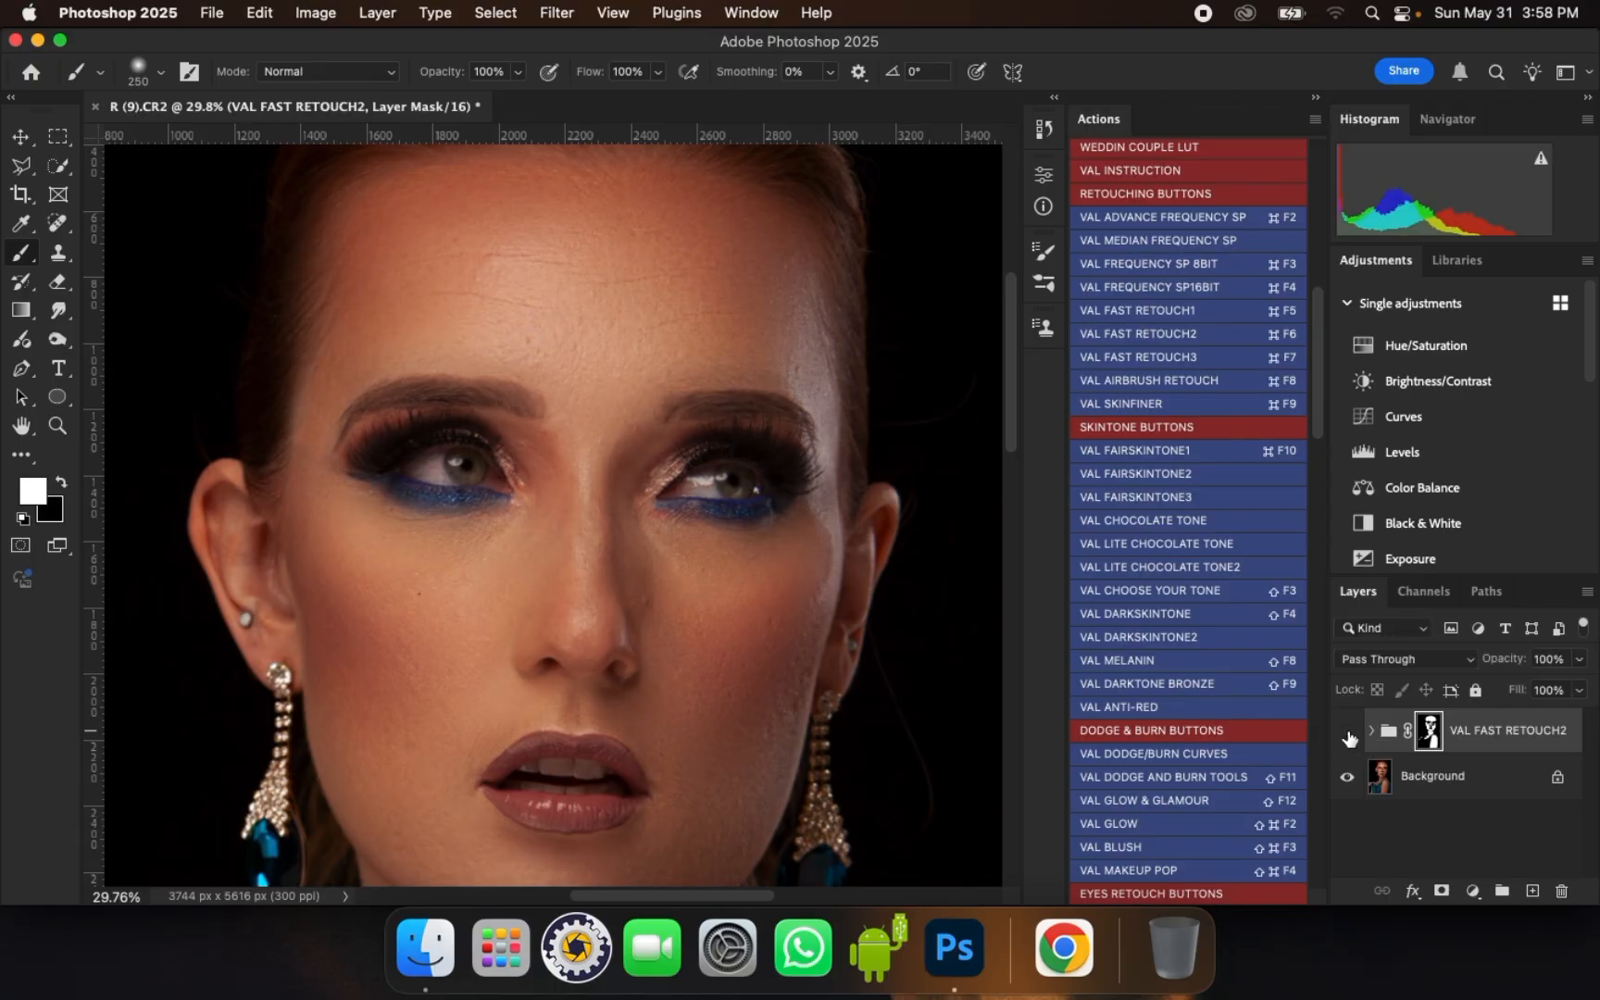
left_click(1348, 736)
left_click(1348, 736)
- Expand the VAL FAST RETOUCH2 group, select its VAL TEXTURE layer and activate the Clone Stamp tool
left_click(1371, 732)
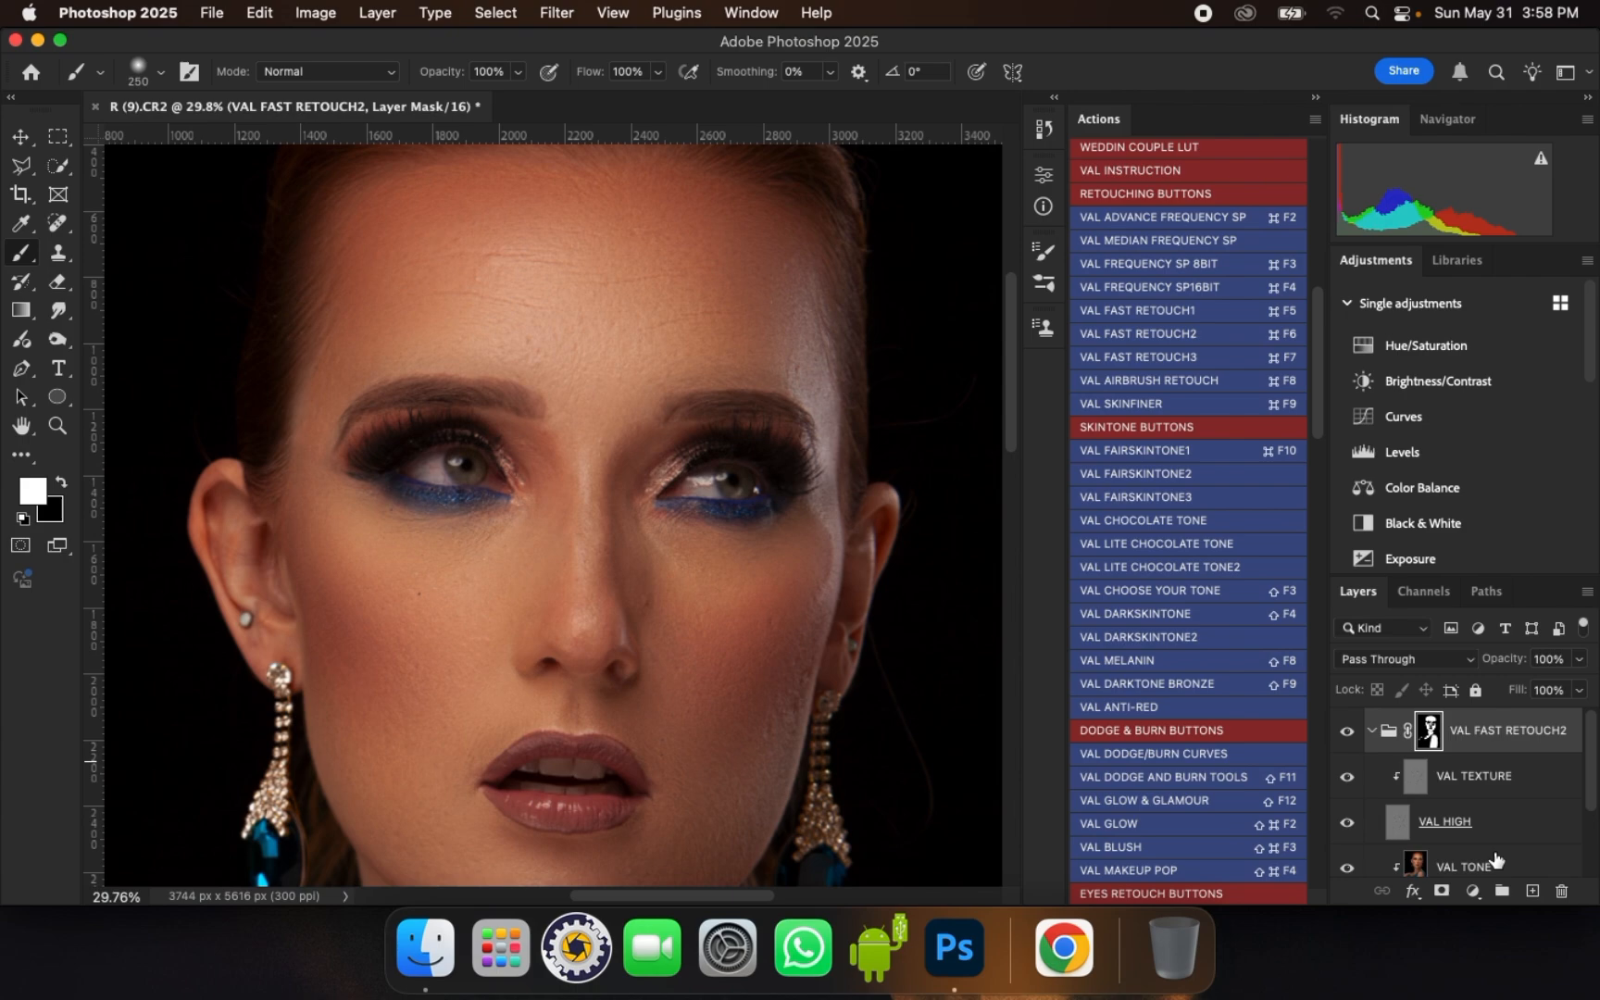
left_click(1474, 780)
left_click(1373, 732)
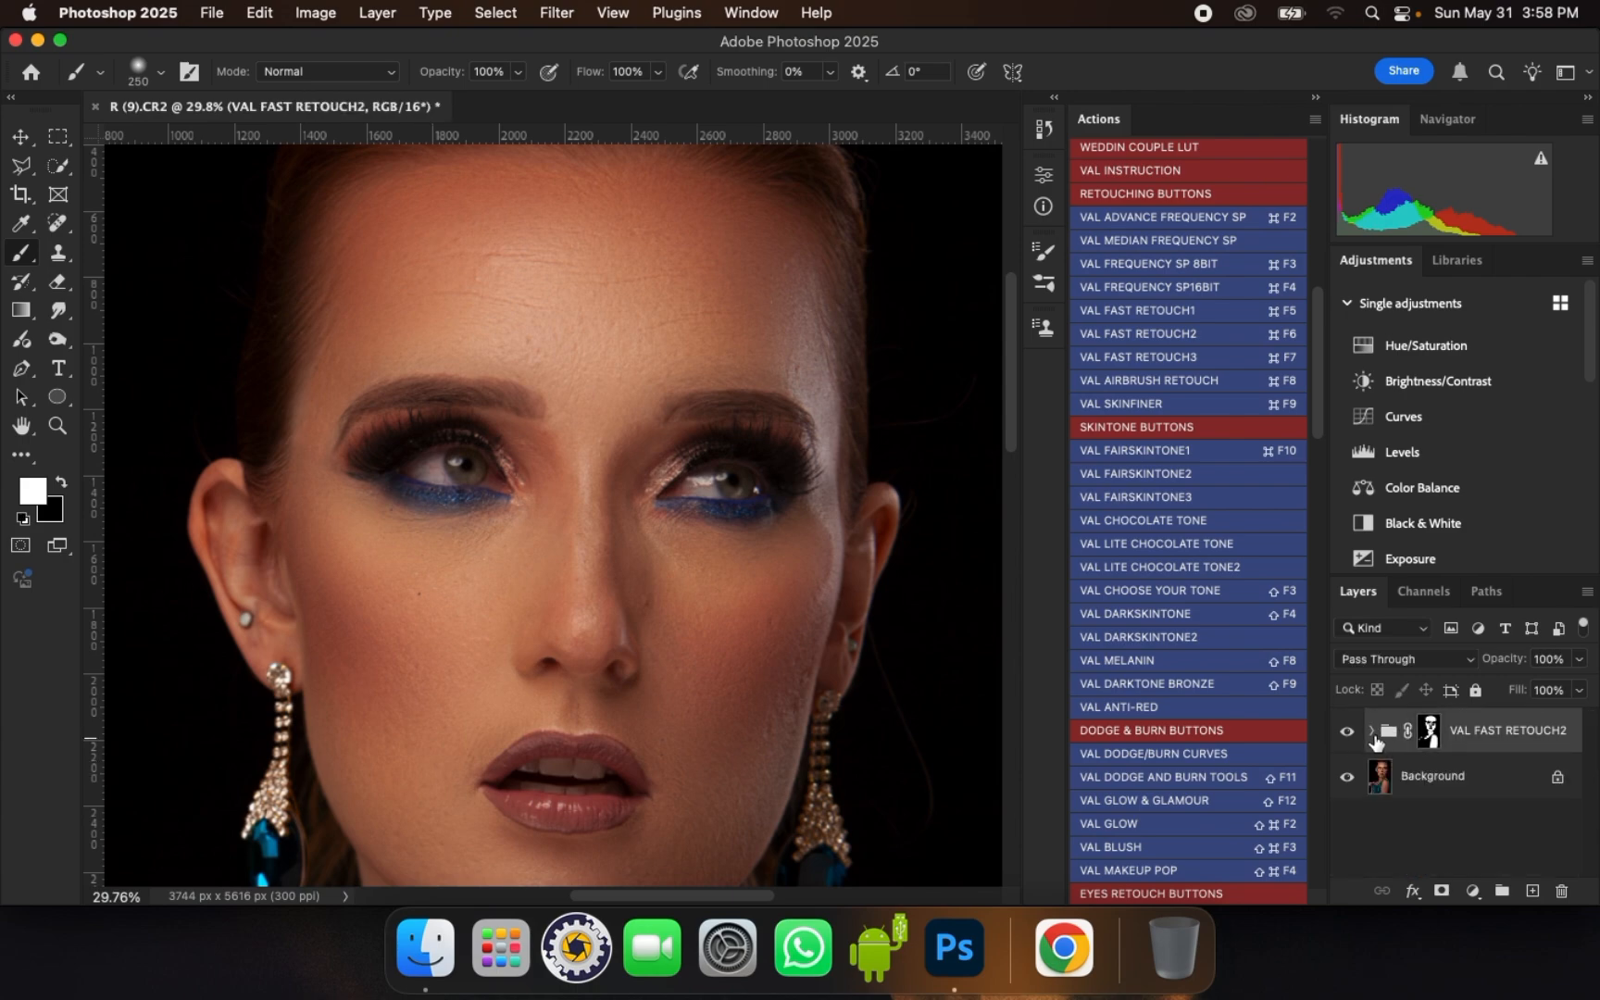
left_click(1371, 732)
left_click(1464, 792)
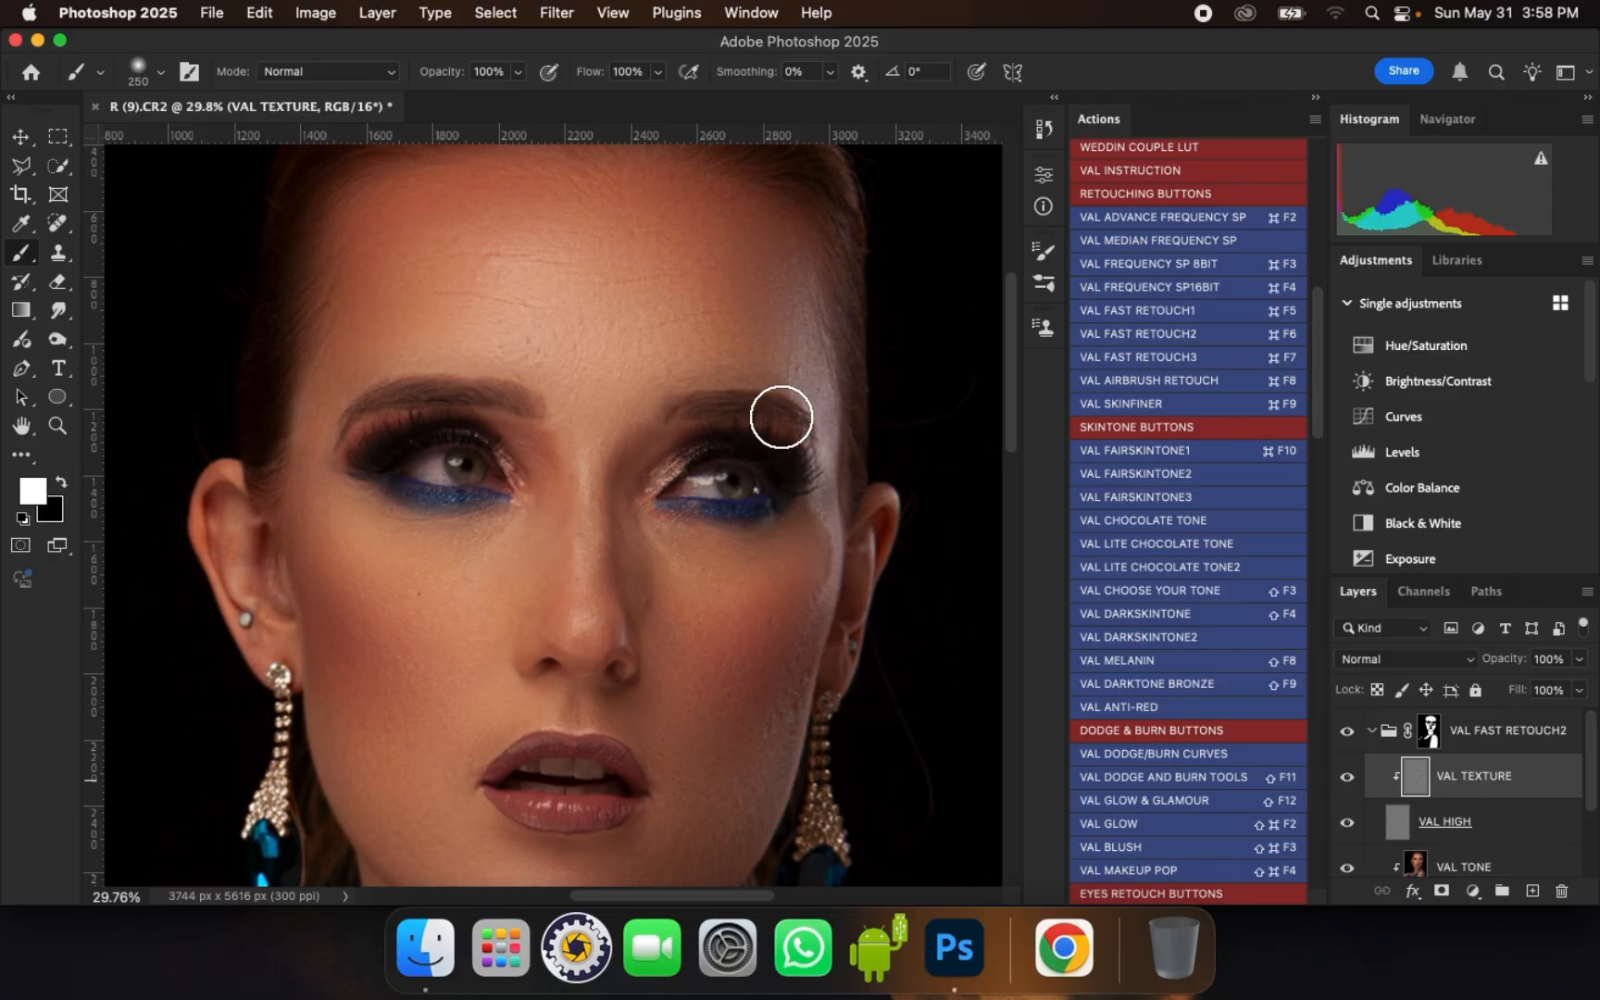
left_click(62, 259)
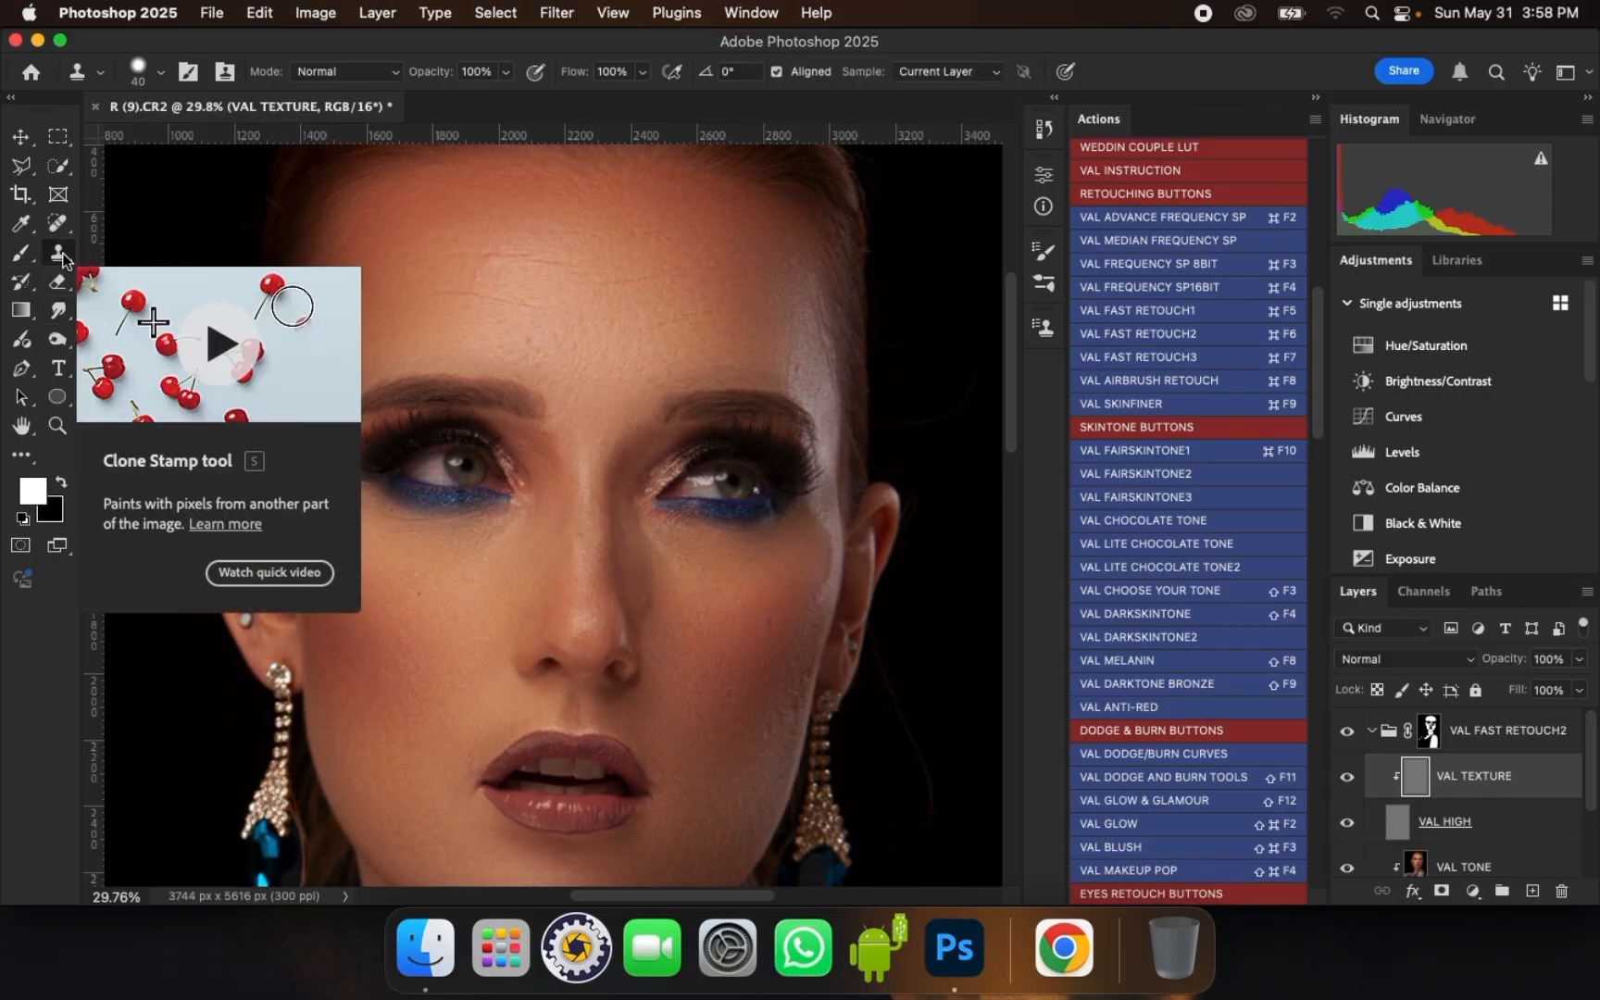
- Clone clean skin texture over the flaws on the forehead and temple of the VAL TEXTURE layer
scroll(414, 200, "up", 5)
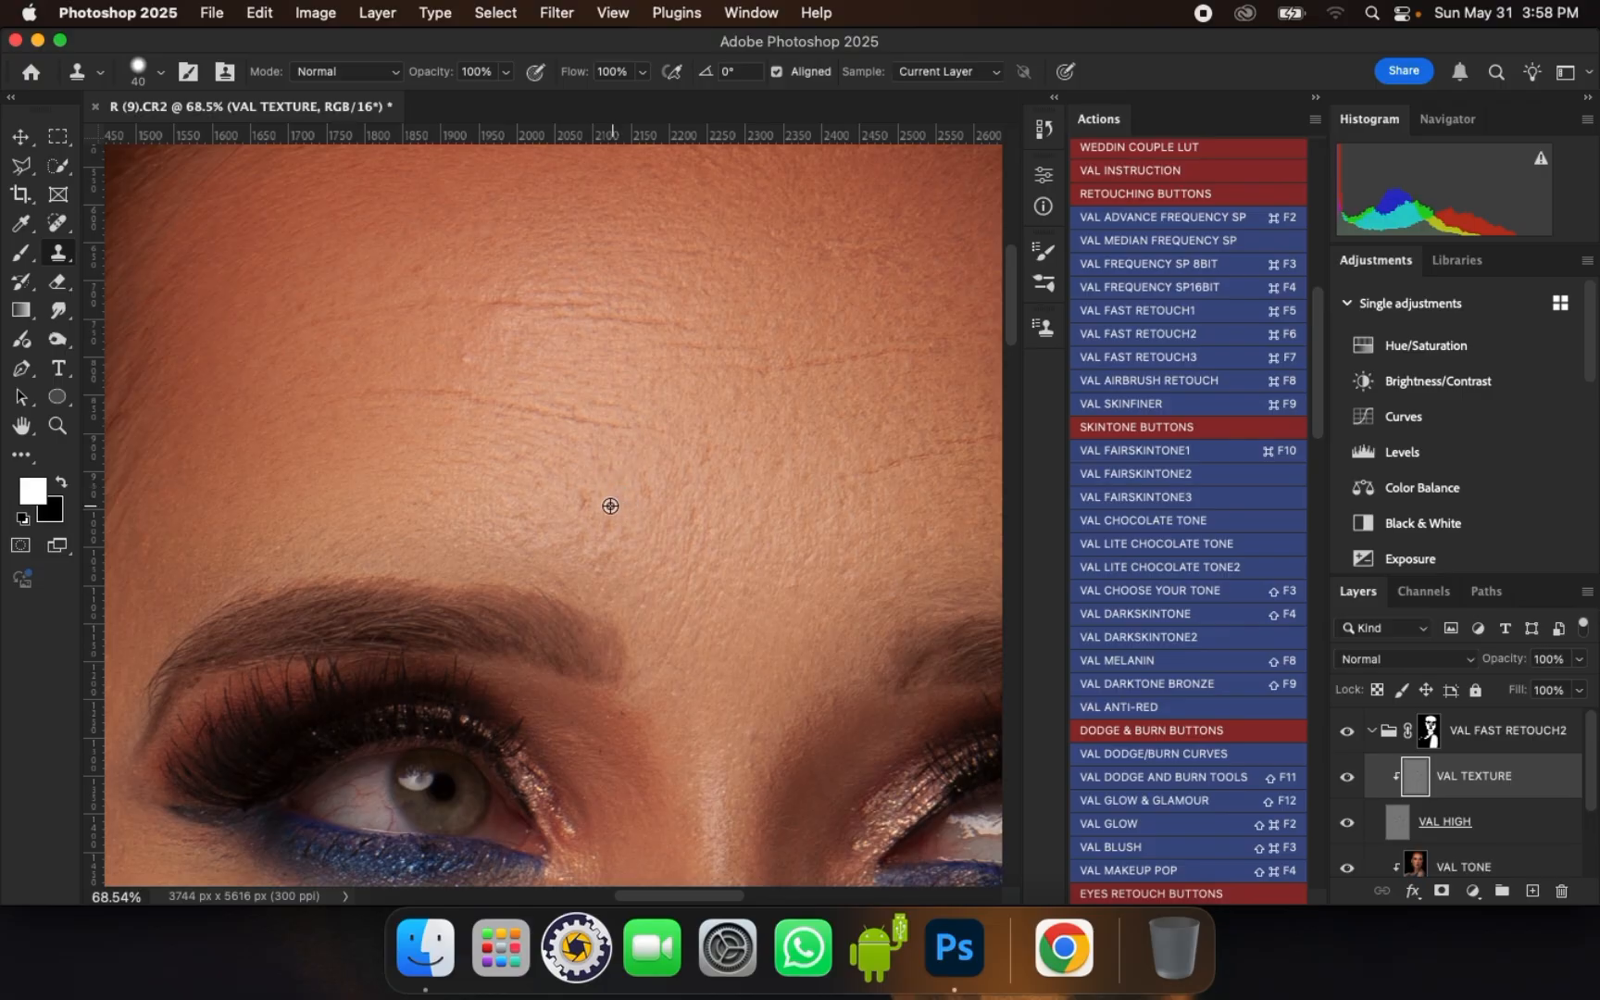
left_click(421, 259, "alt")
scroll(771, 325, "down", 3)
scroll(681, 330, "up", 2)
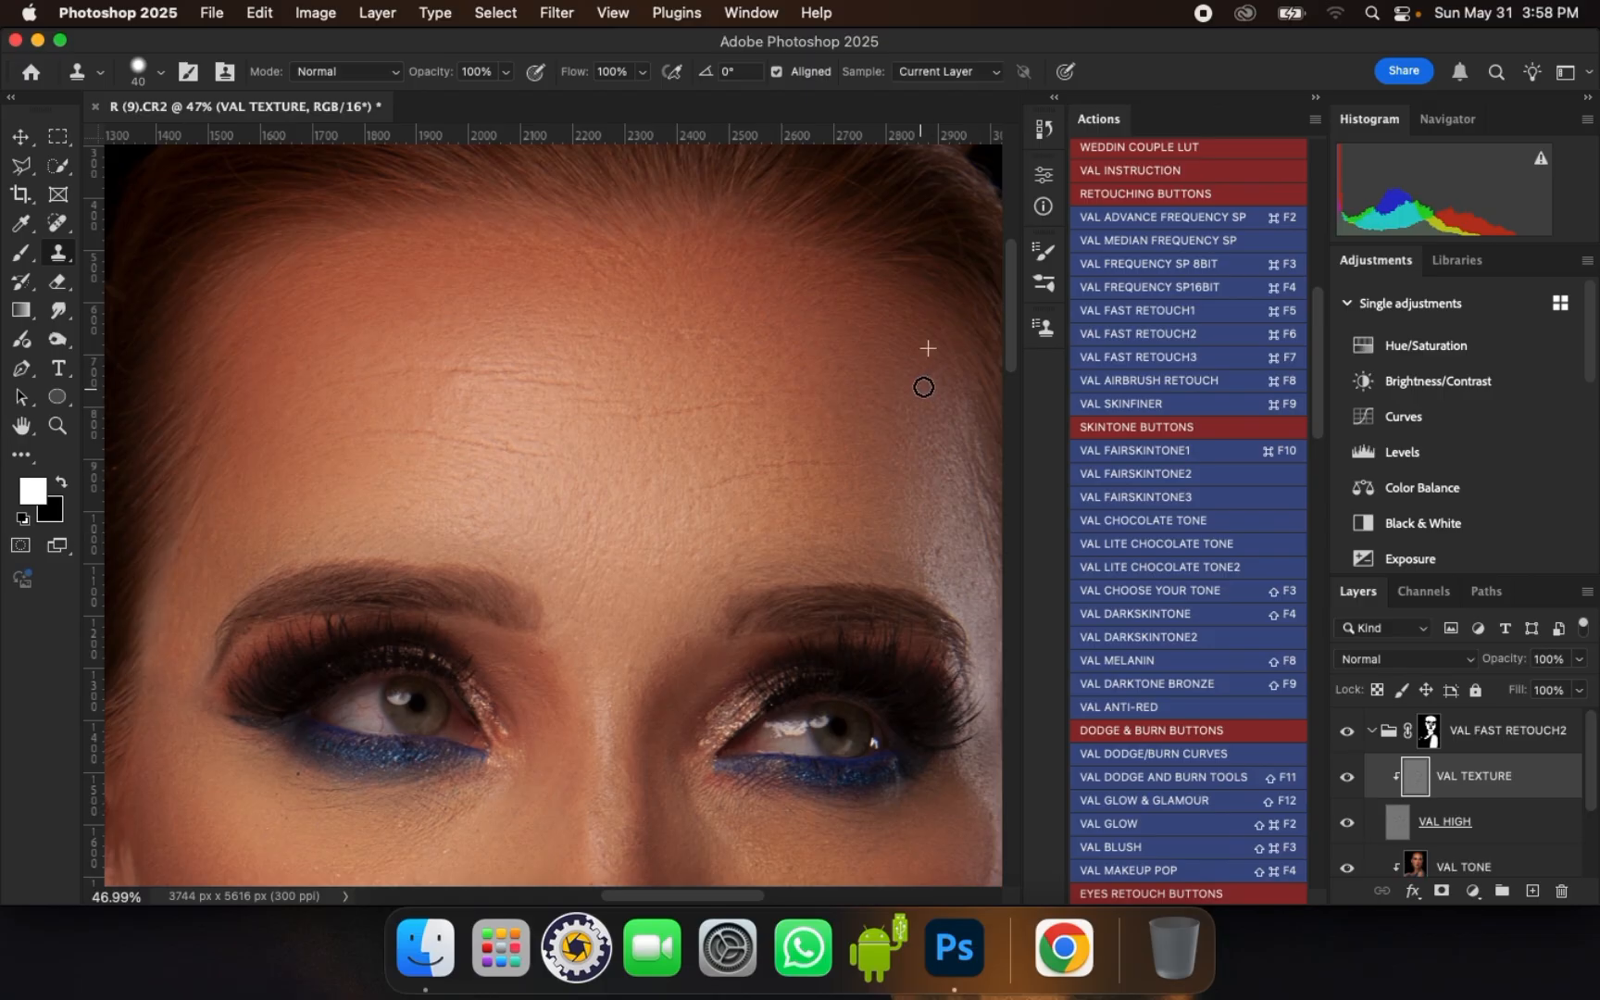
scroll(546, 361, "down", 1)
scroll(912, 521, "up", 2)
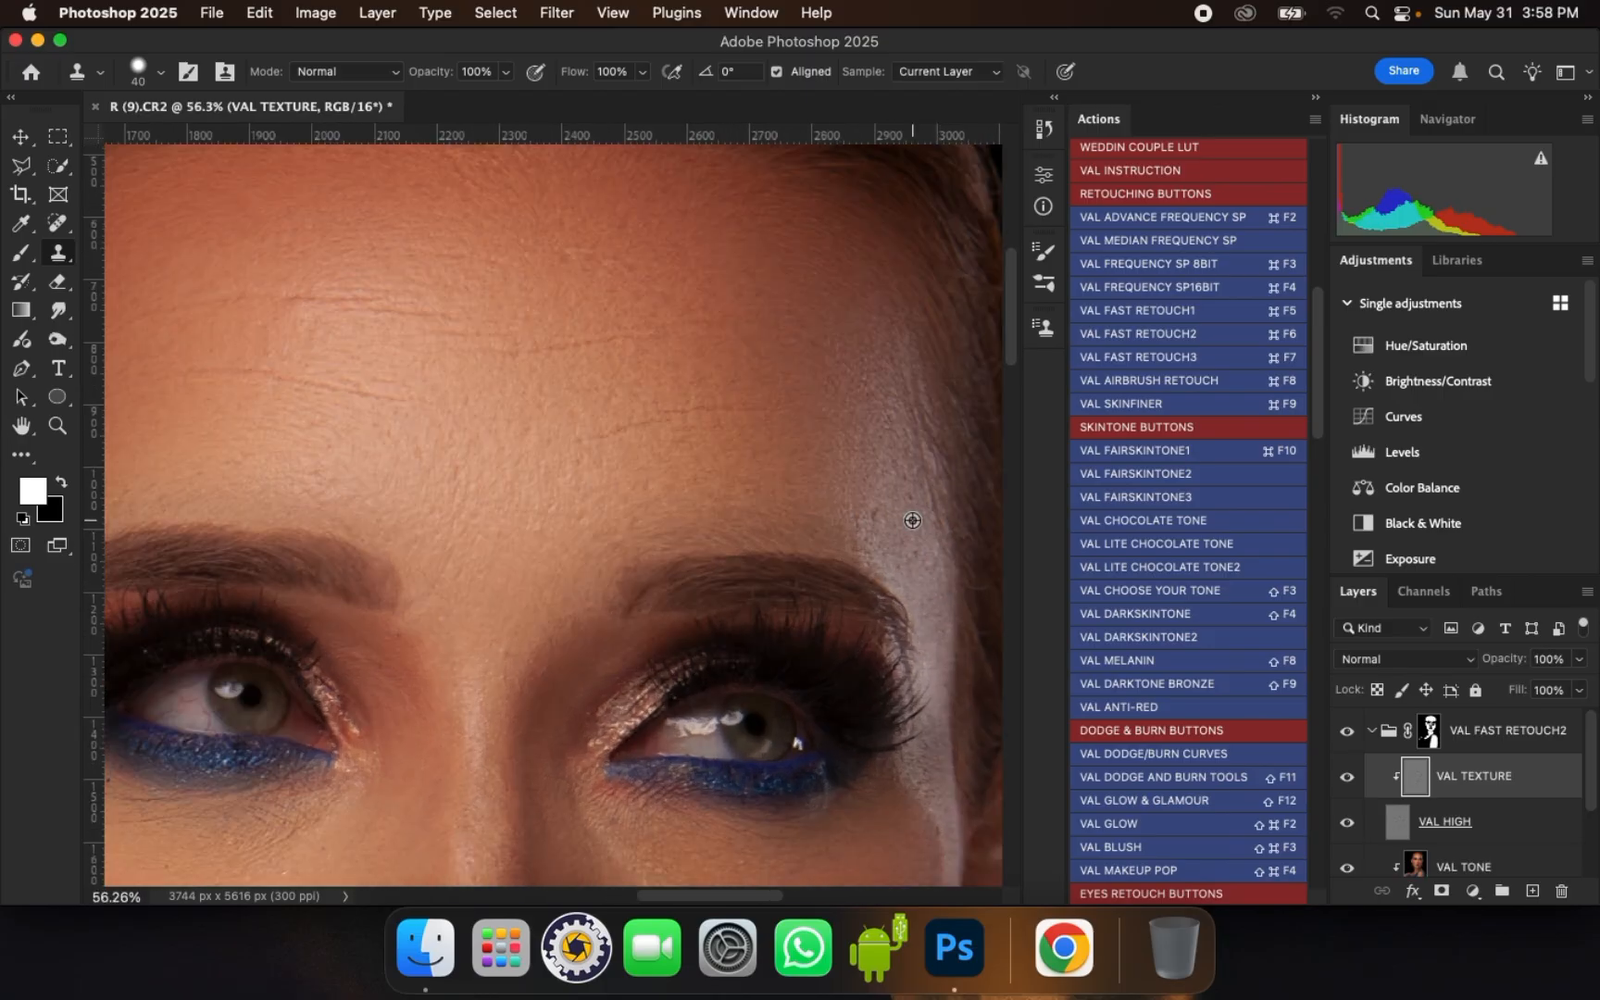
scroll(889, 454, "down", 1)
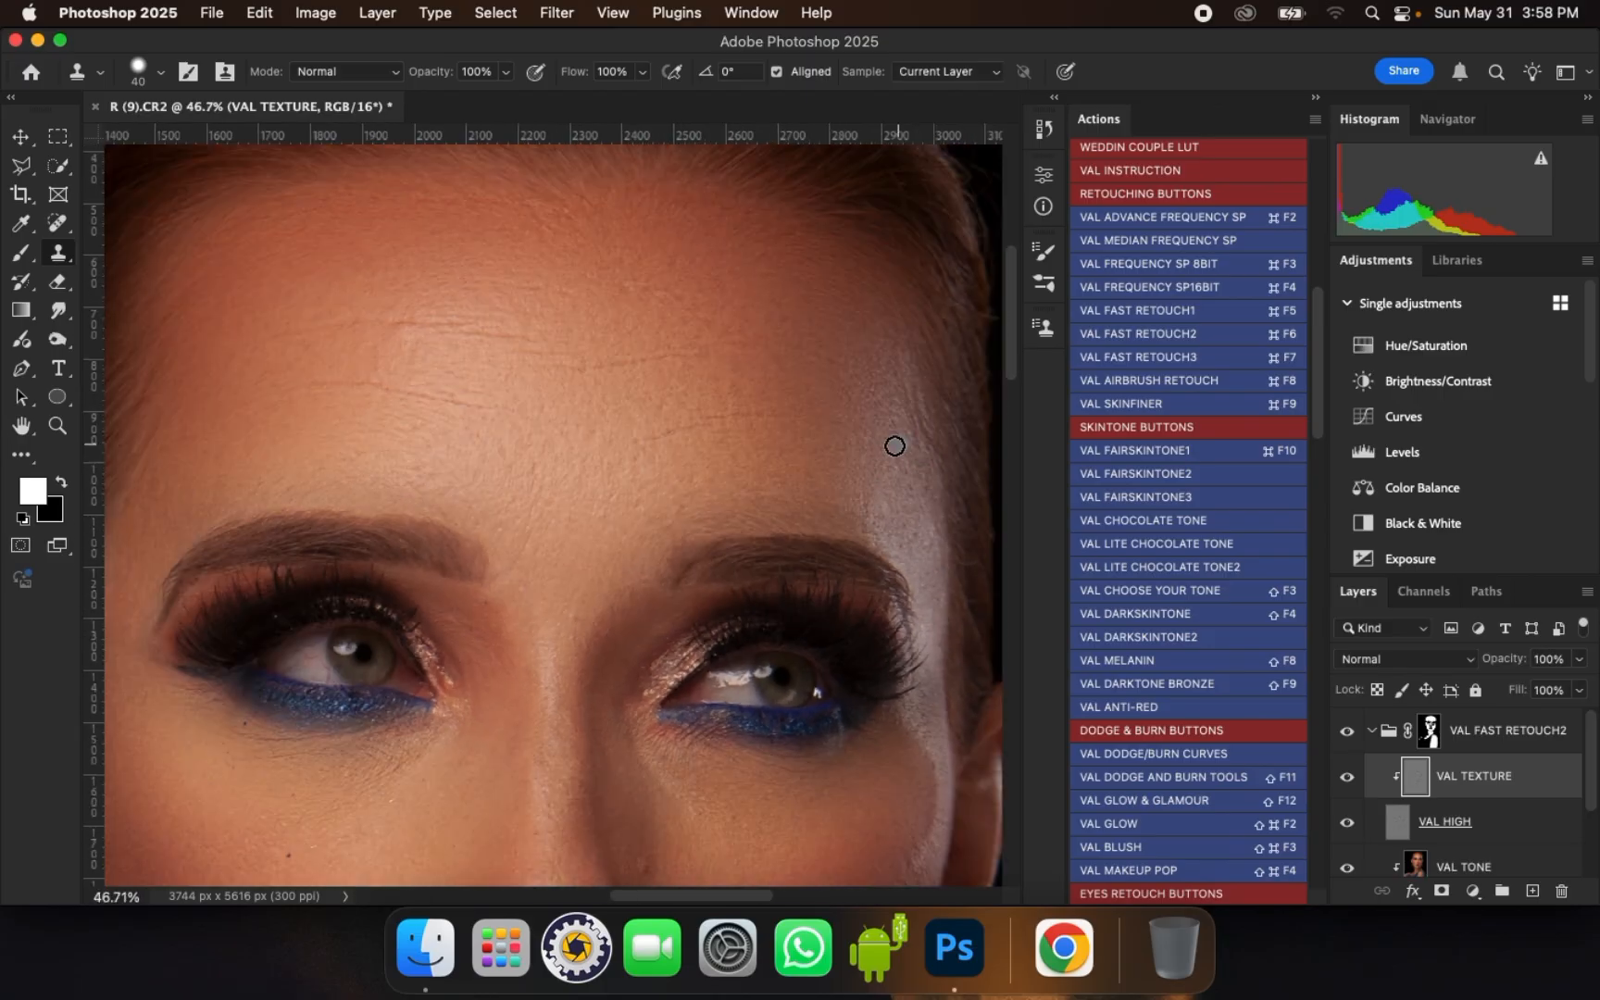
scroll(578, 648, "up", 1)
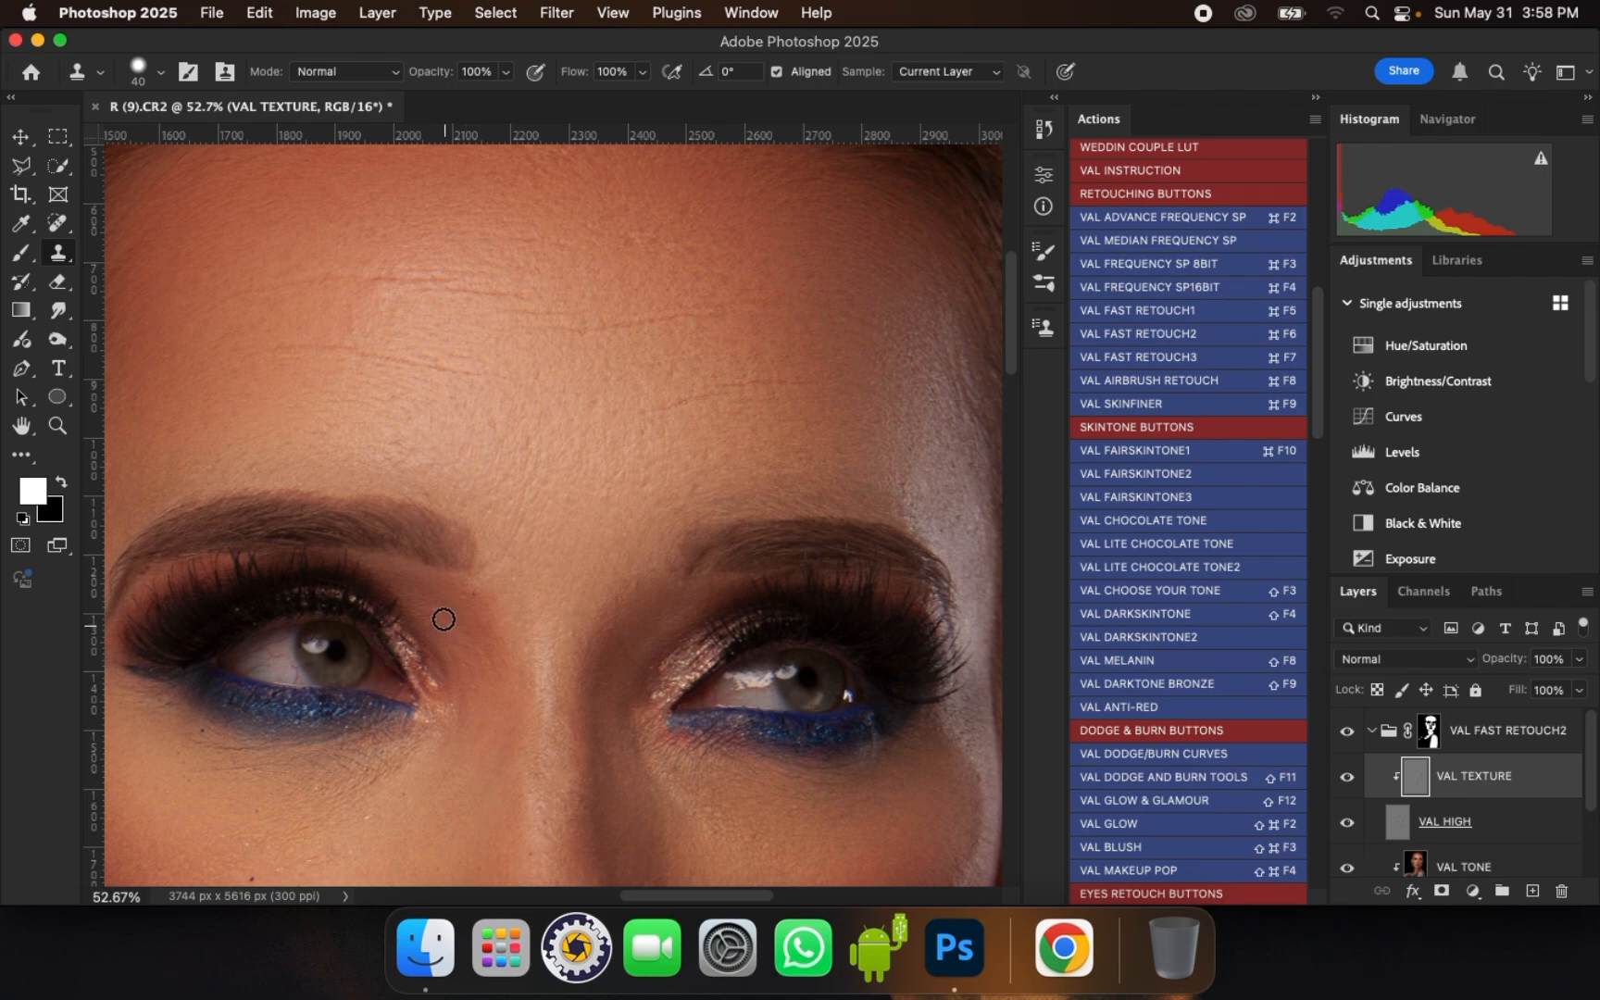
scroll(642, 427, "down", 1)
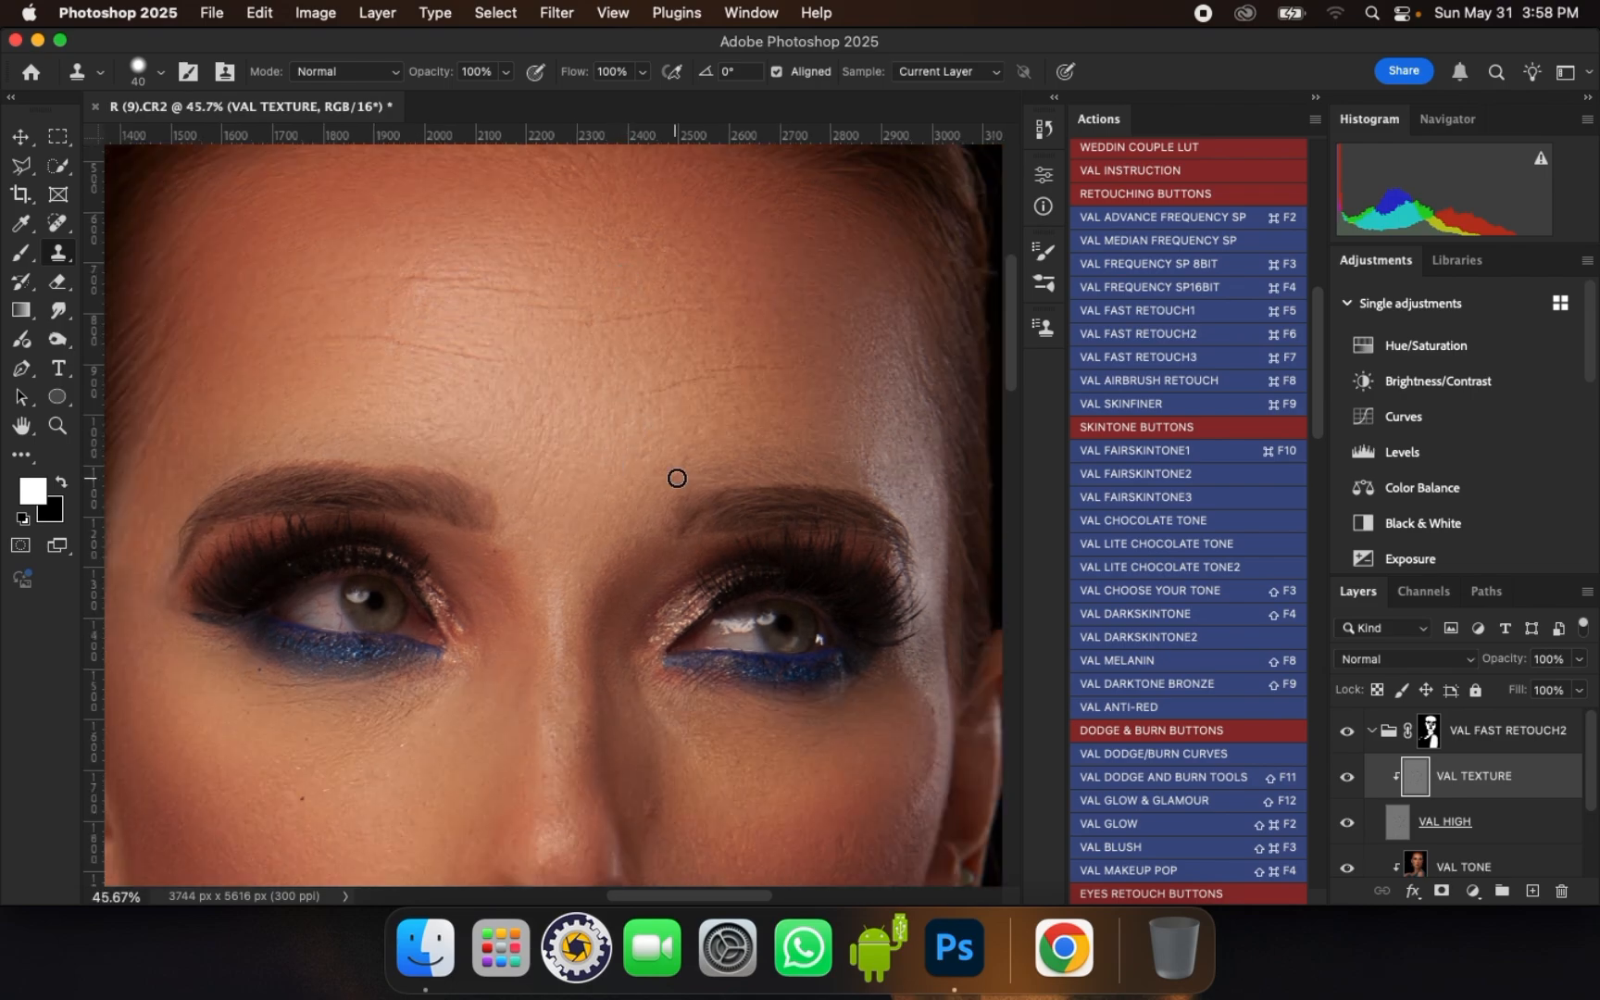
- Clone out the small dark spots under the blue-lined eye and on the cheek beside the nose
scroll(654, 283, "down", 2)
scroll(607, 361, "up", 4)
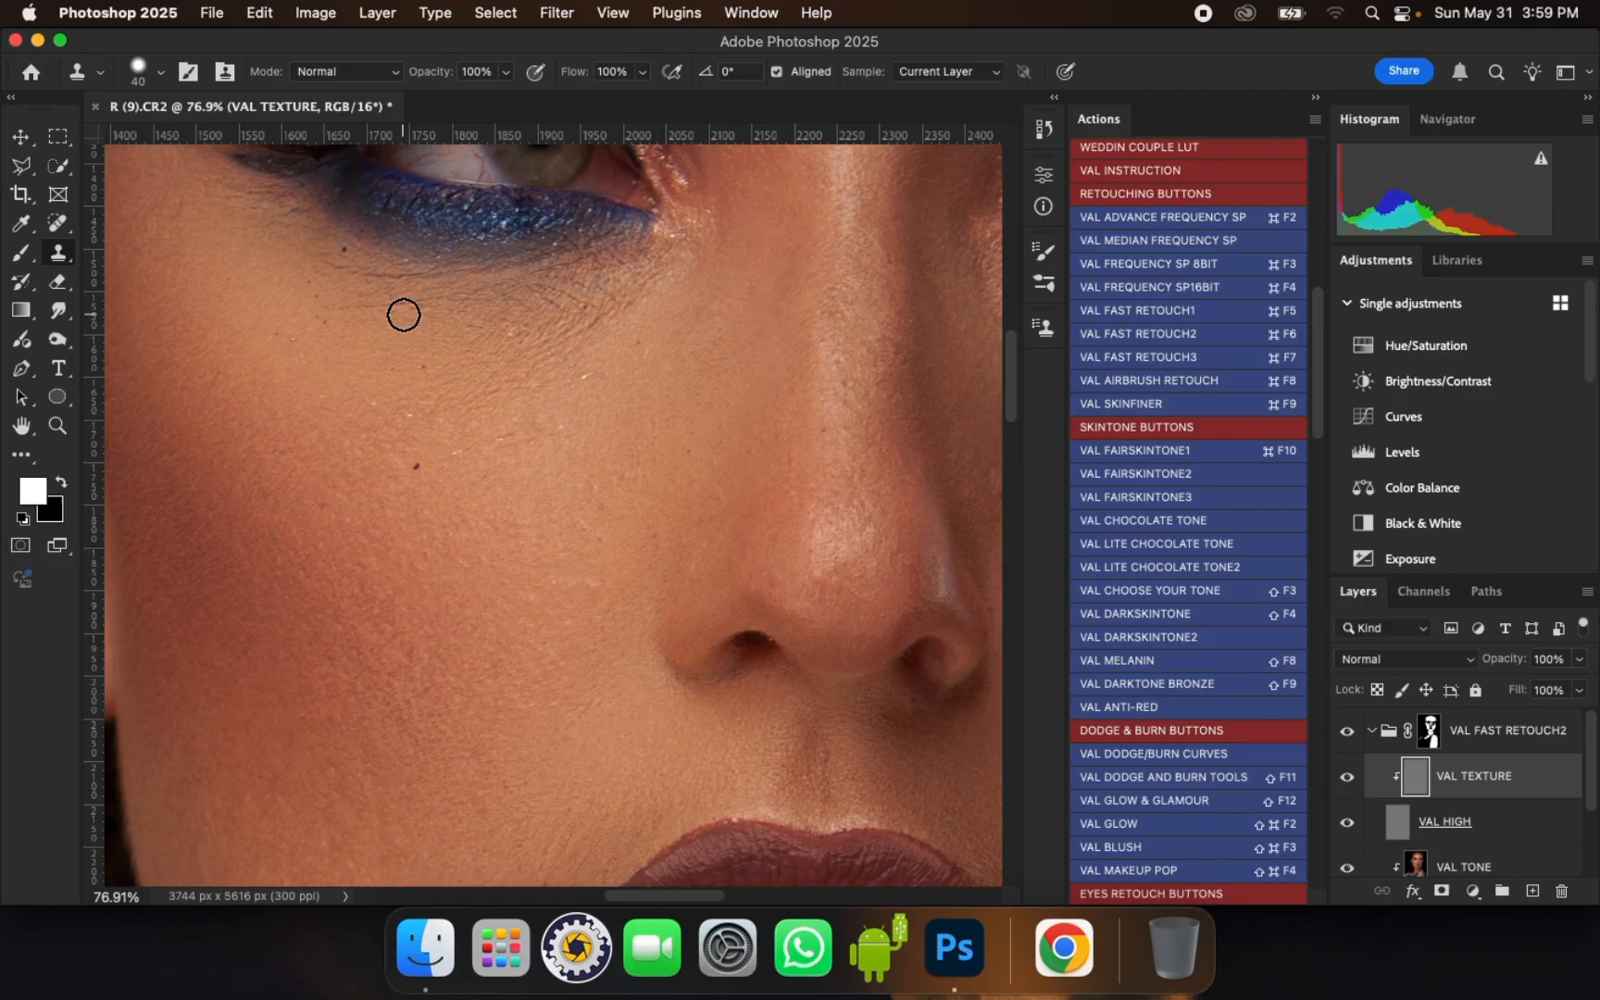
left_click_drag(403, 315, 367, 313)
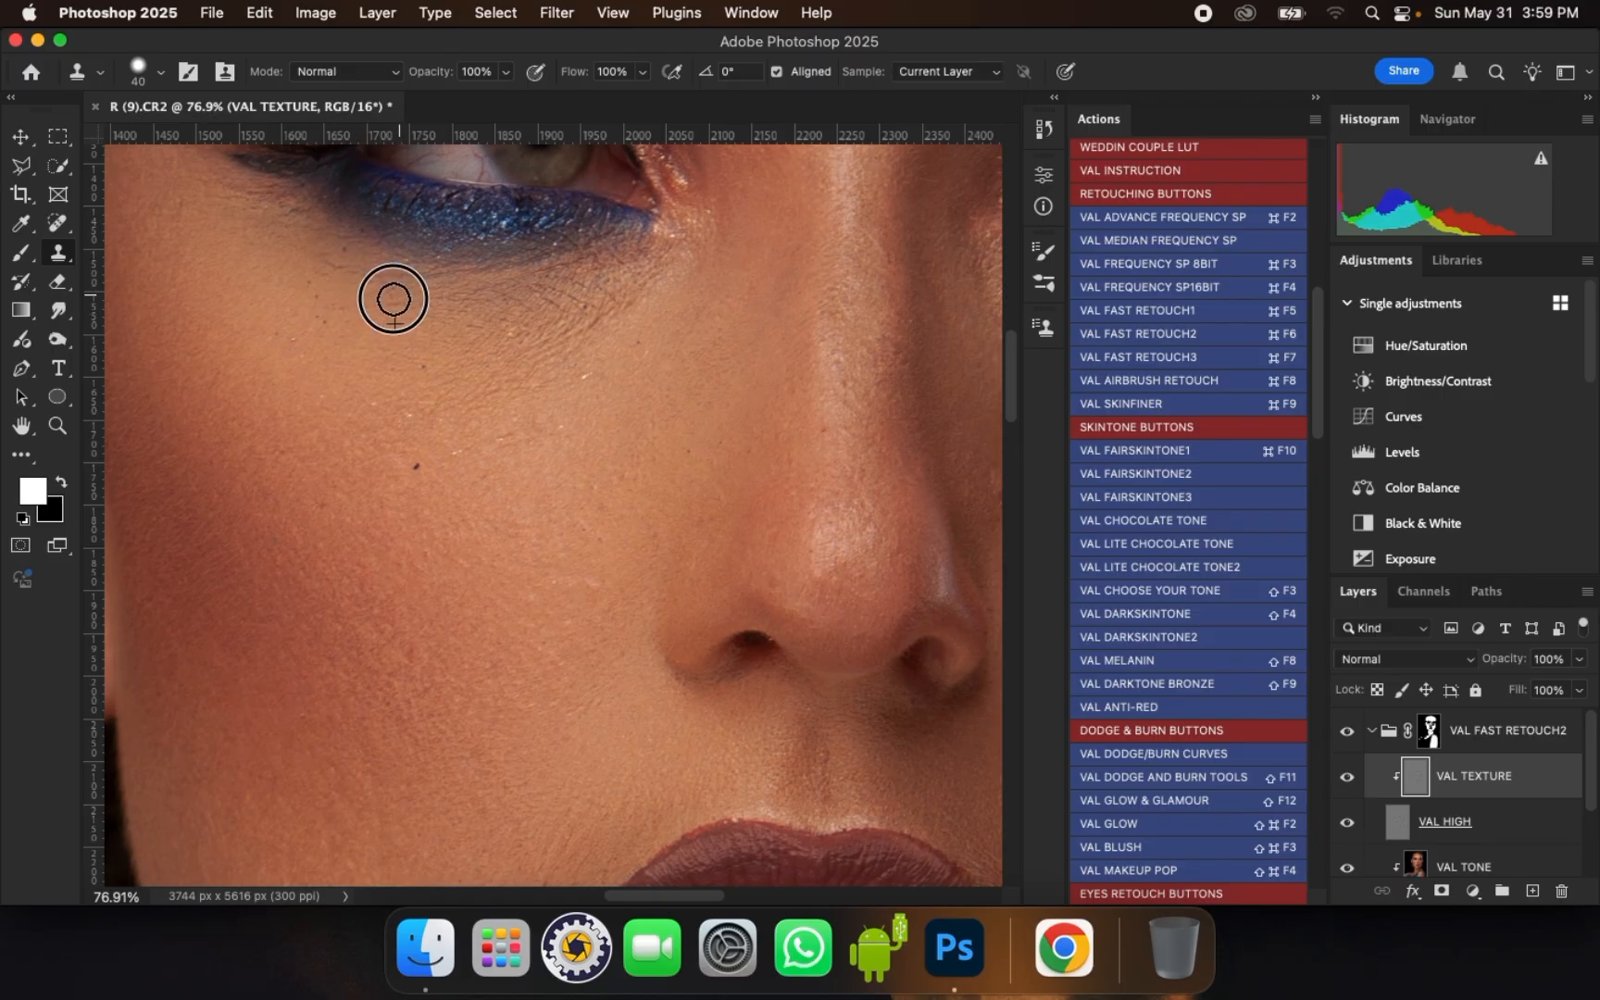
mouse_move(623, 311)
left_mouse_down()
mouse_move(557, 337)
mouse_move(656, 313)
left_mouse_up()
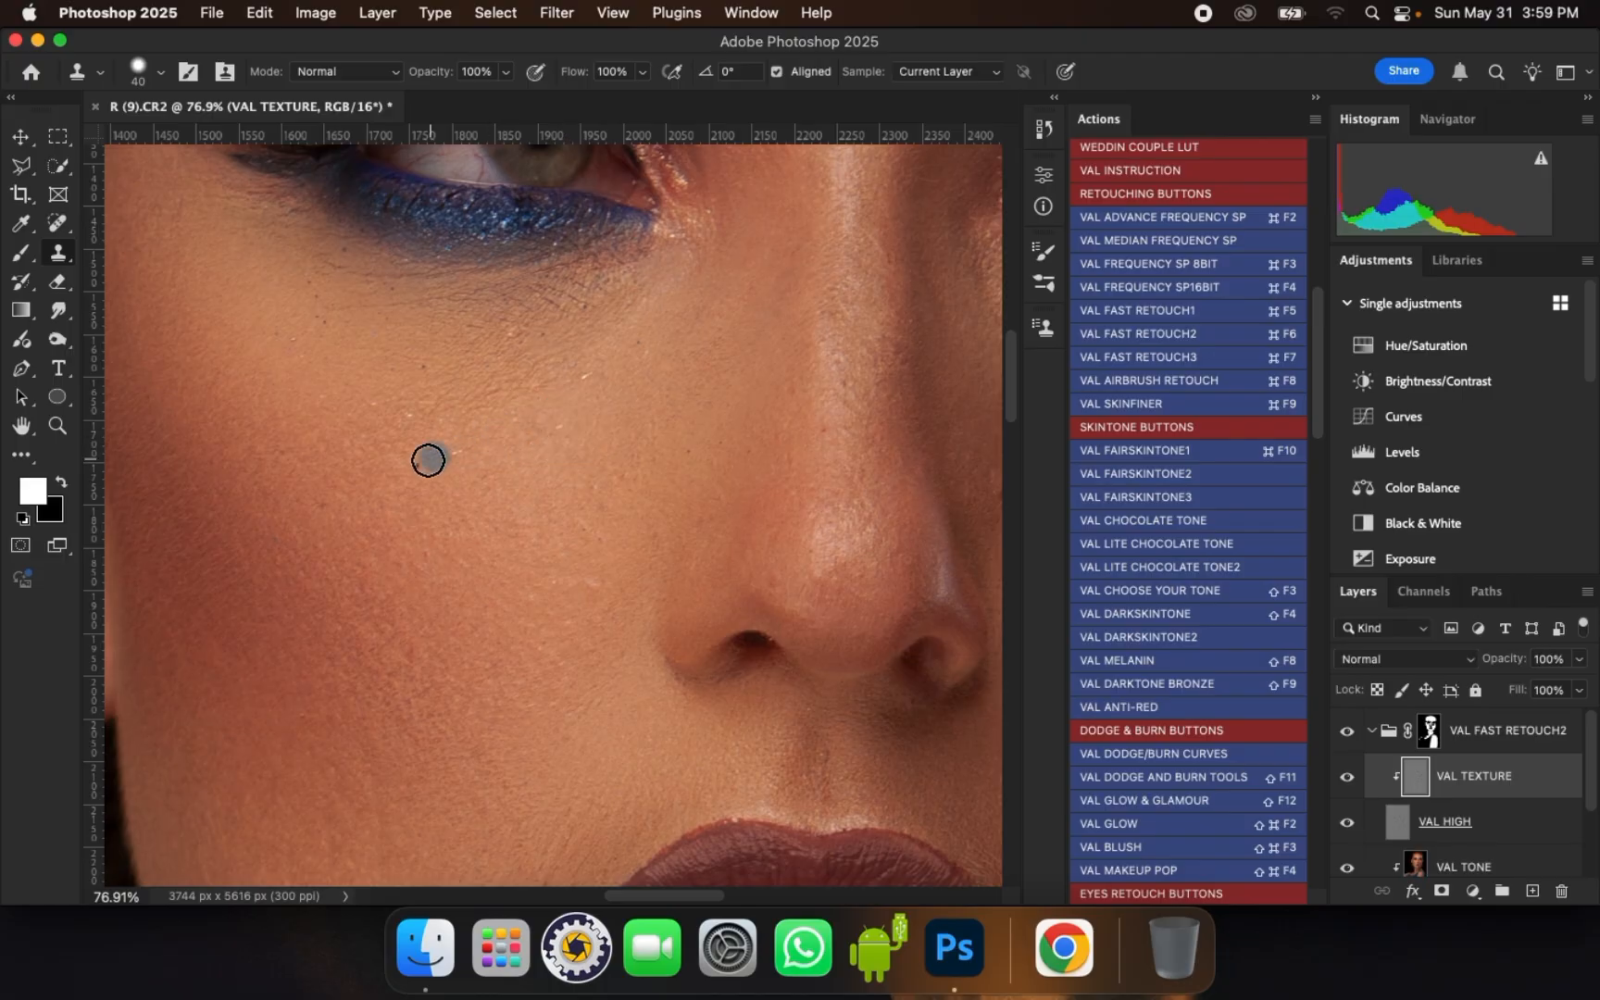
- Clone clean skin texture beside the nose and over the rough cheek edge near the ear, up to the outer eye corner
scroll(714, 475, "down", 5)
scroll(746, 483, "up", 4)
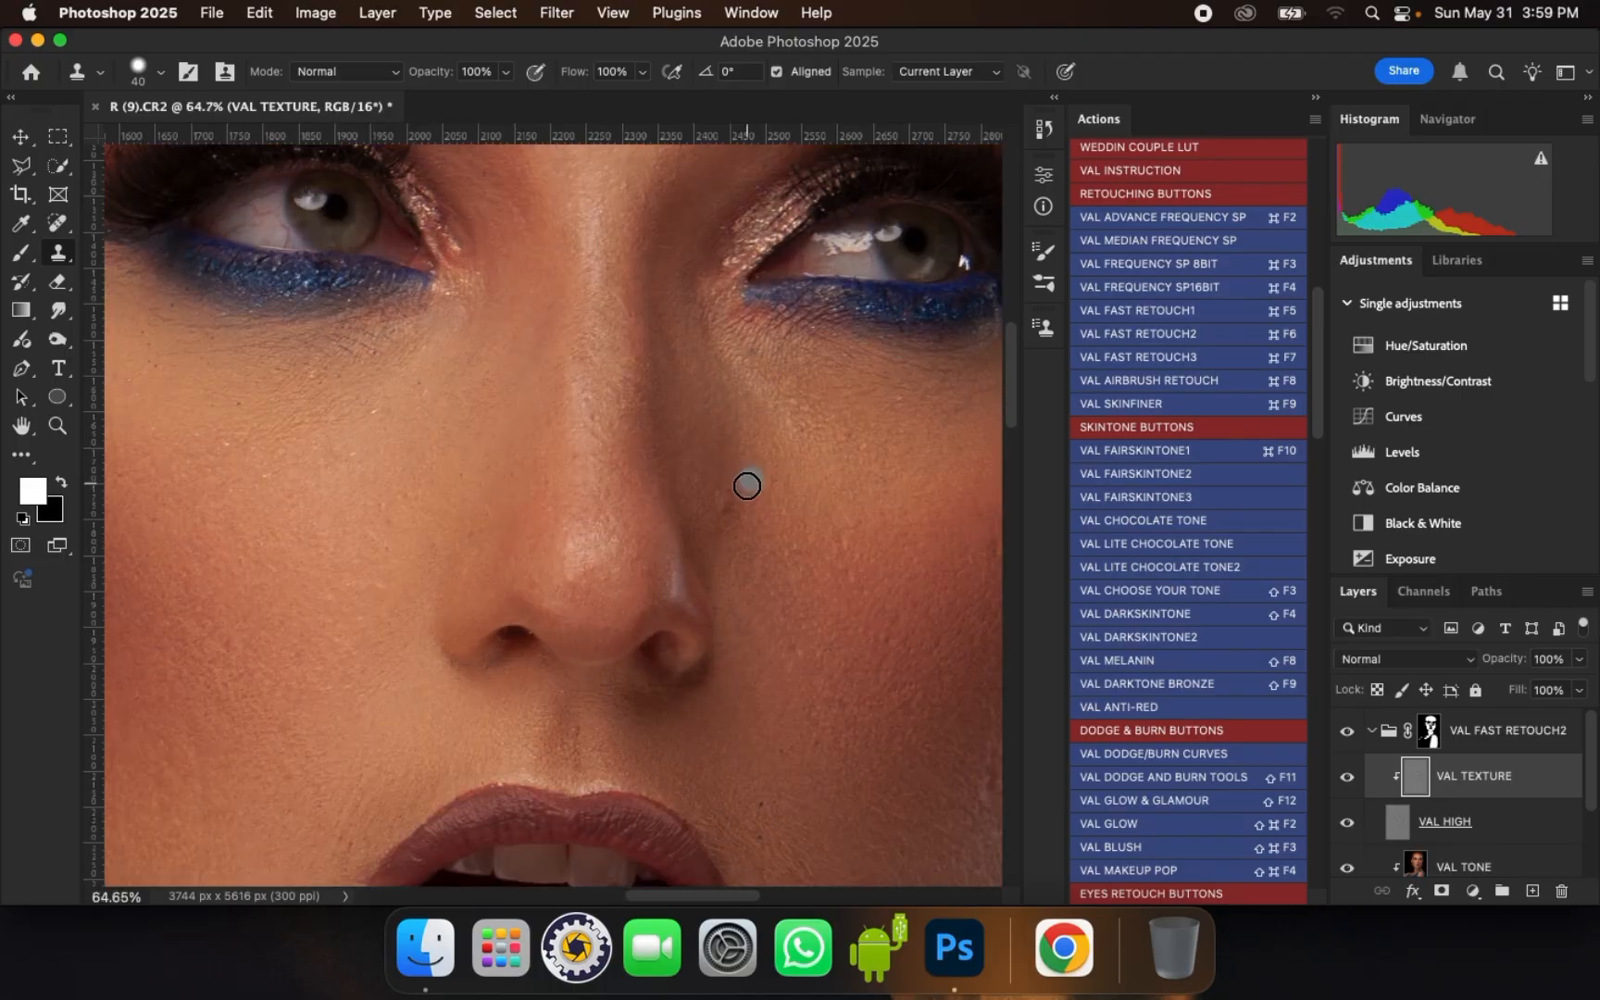
scroll(643, 500, "down", 4)
scroll(617, 472, "up", 2)
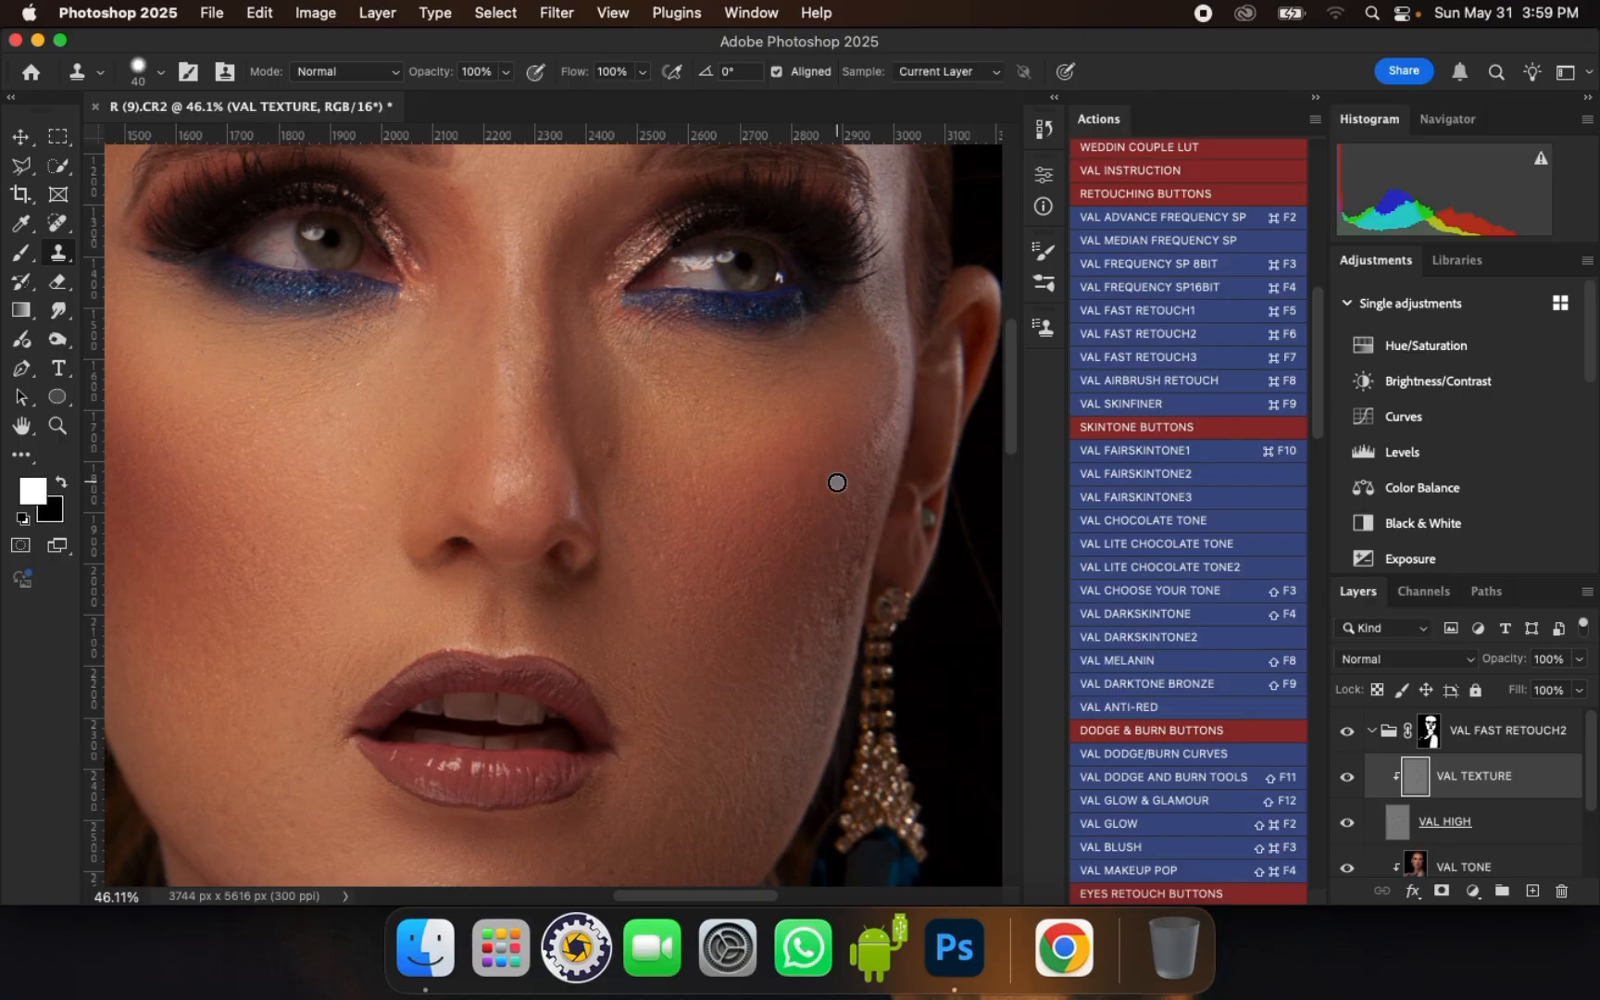
scroll(837, 483, "up", 1)
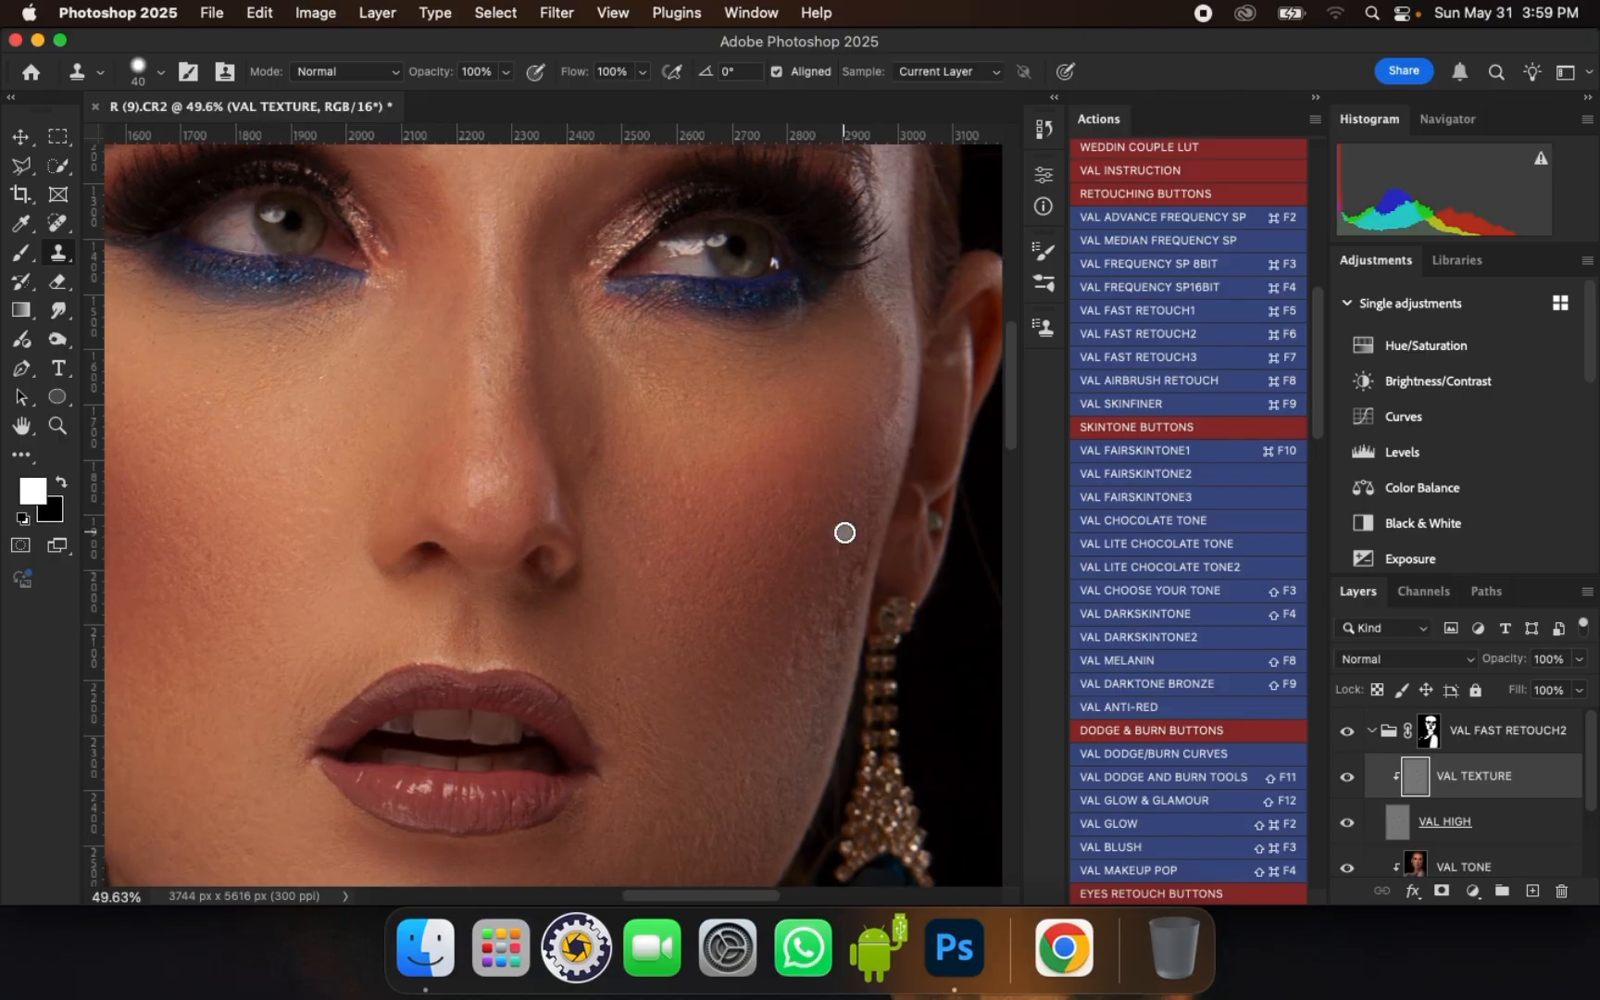
left_click(812, 588, "alt")
left_click(846, 565)
left_click(823, 640, "alt")
left_click(861, 561)
left_click(893, 404, "alt")
left_click_drag(876, 305, 877, 345)
- Clone clean texture along the jaw, chin and opposite cheek with a 50 px Clone Stamp
scroll(718, 766, "down", 2)
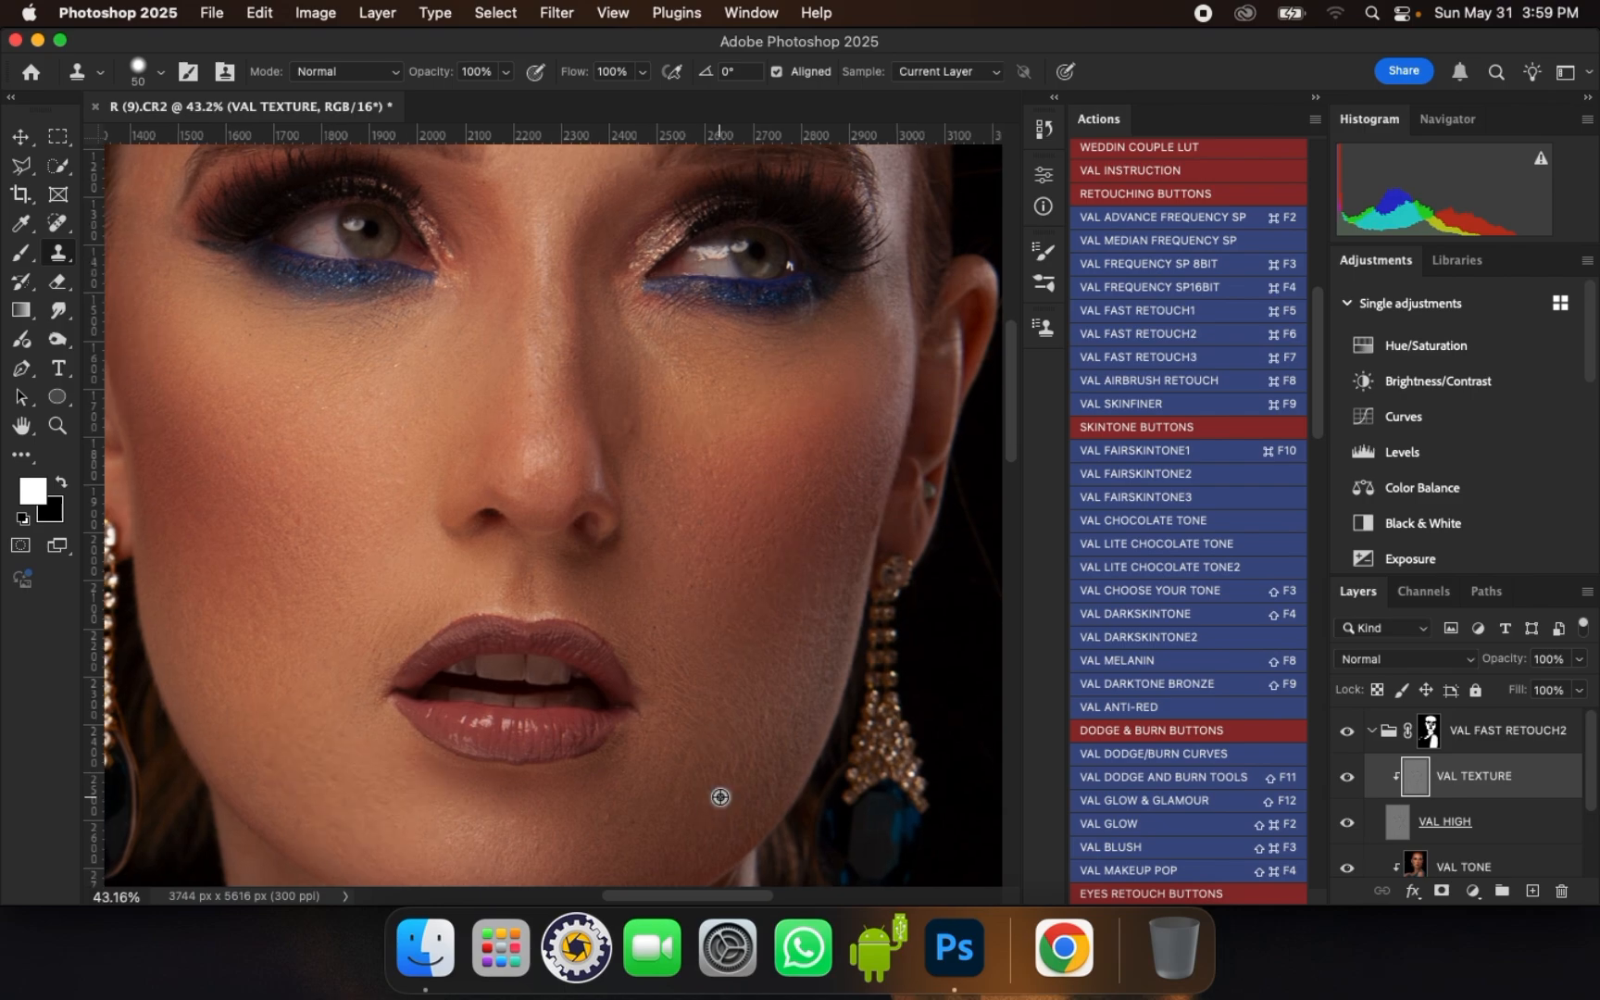
mouse_move(744, 754)
left_mouse_down()
mouse_move(777, 756)
mouse_move(765, 785)
mouse_move(682, 774)
mouse_move(641, 817)
mouse_move(609, 817)
left_mouse_up()
left_click(400, 594, "alt")
scroll(618, 462, "down", 1)
- On the VAL FAST RETOUCH2 group mask, brush white beside the nose and along the cheek edge near the ear, using 200 and 150 px sizes
left_click(1430, 732)
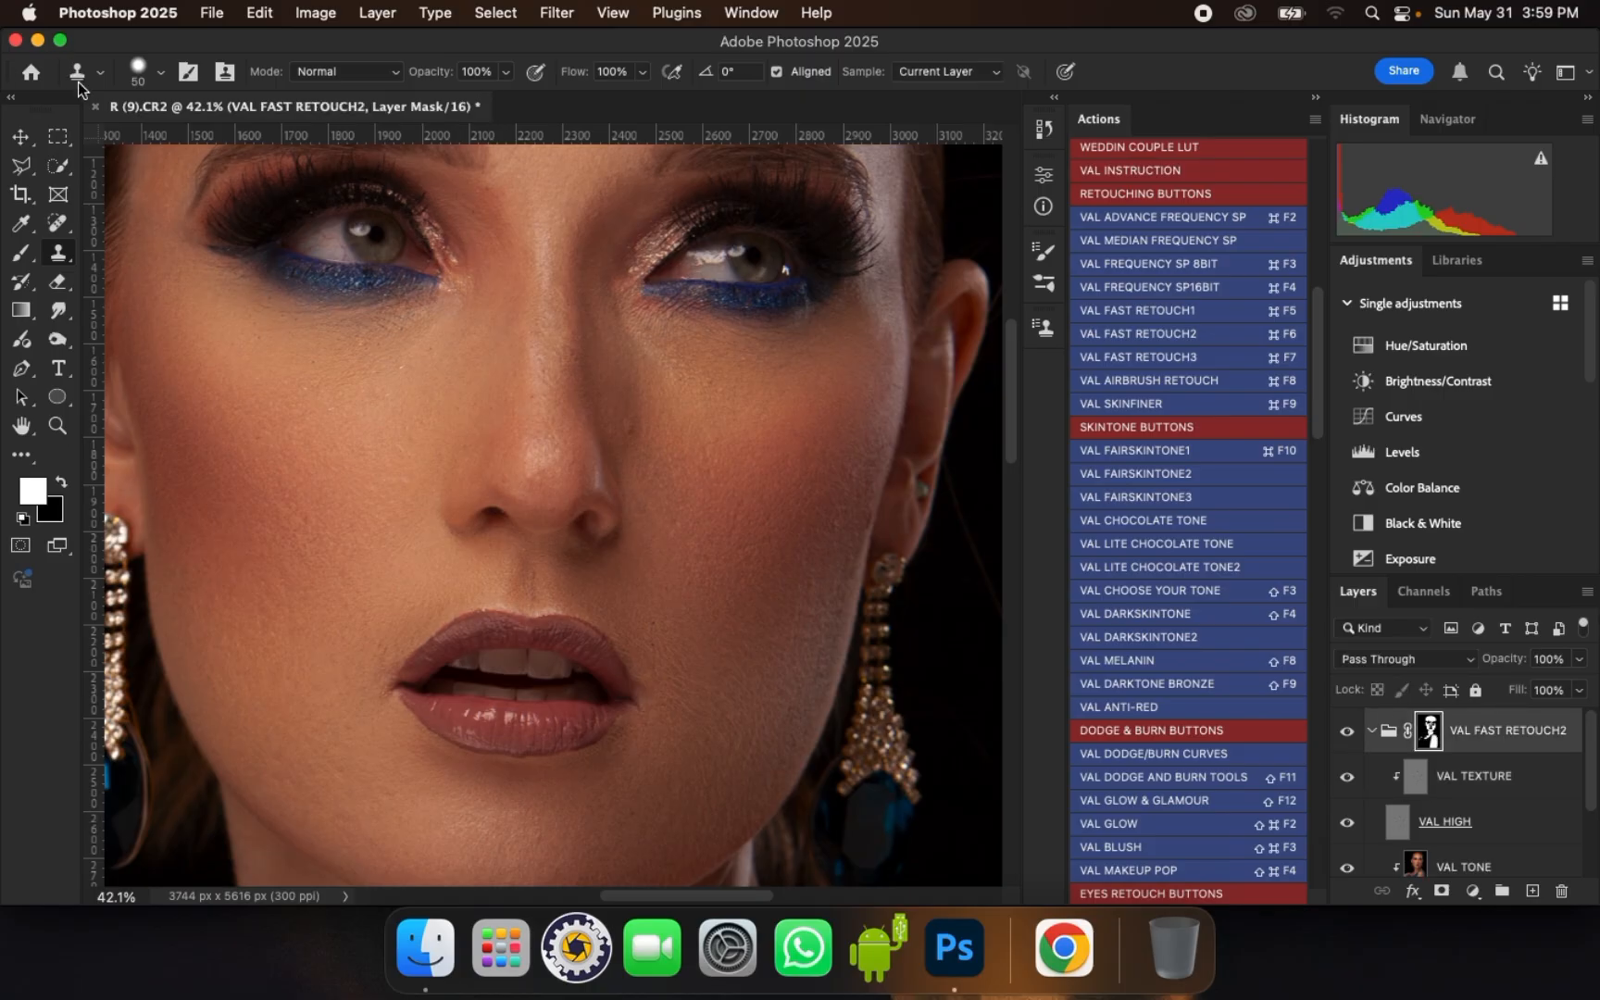
left_click(13, 255)
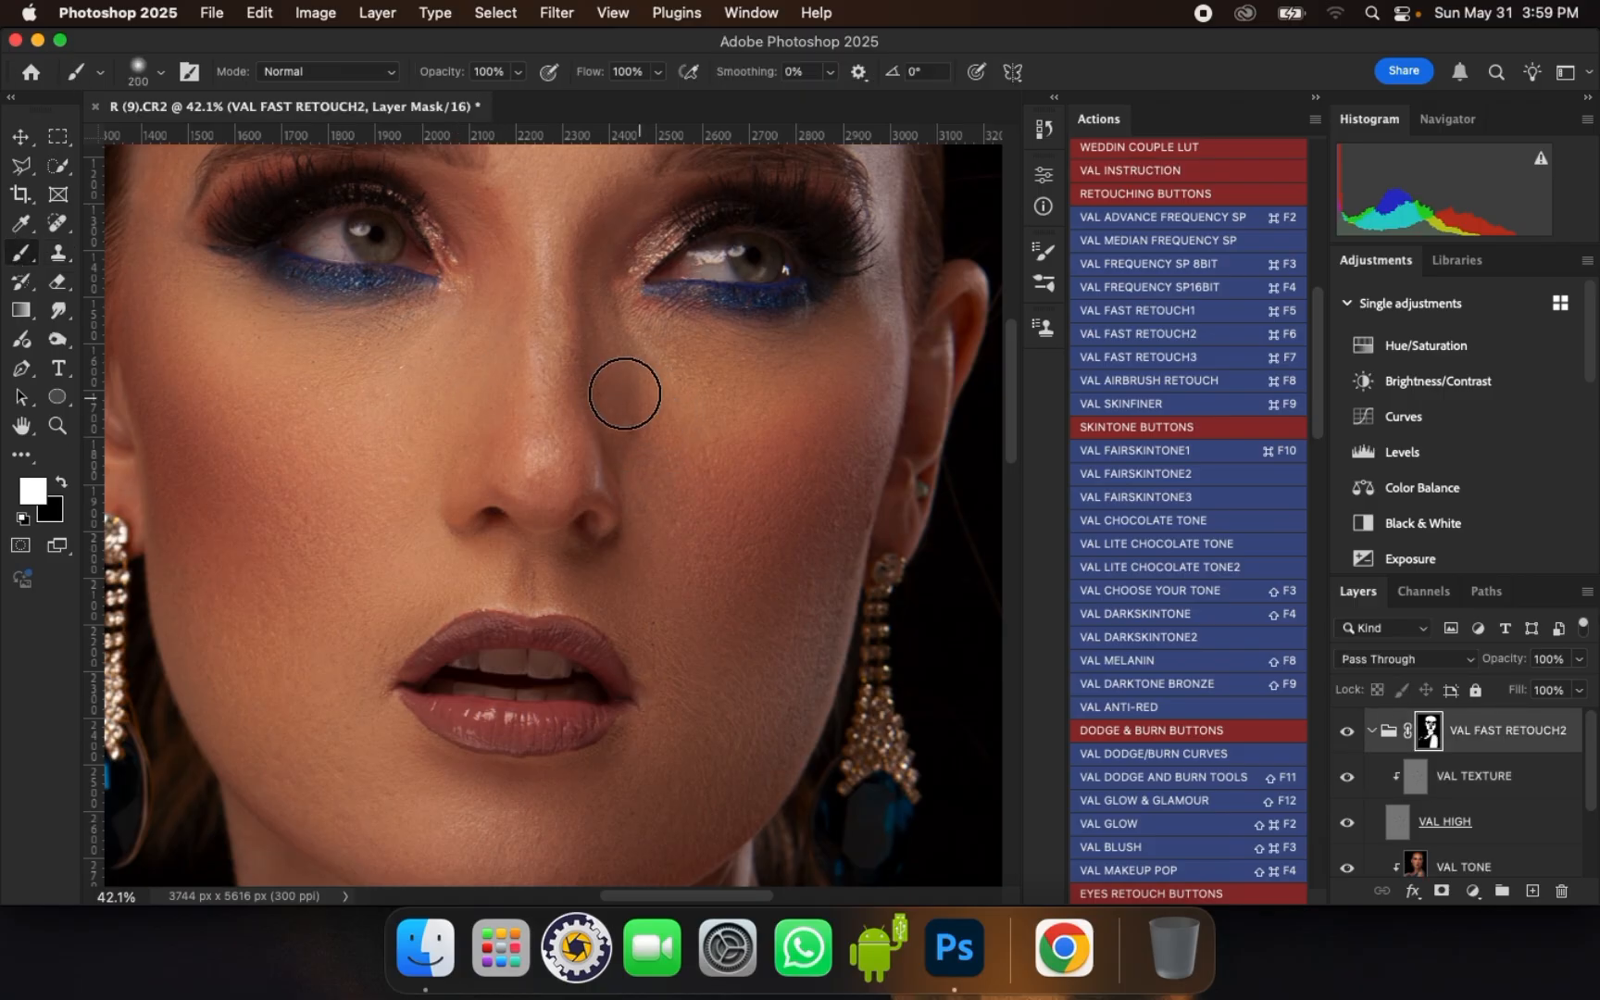
mouse_move(634, 423)
left_mouse_down()
mouse_move(623, 358)
mouse_move(650, 503)
mouse_move(672, 524)
left_mouse_up()
key("bracketleft")
mouse_move(846, 531)
left_mouse_down()
mouse_move(822, 642)
mouse_move(871, 476)
mouse_move(853, 571)
left_mouse_up()
key("bracketright")
key("bracketright")
mouse_move(854, 471)
left_mouse_down()
mouse_move(793, 667)
mouse_move(890, 333)
mouse_move(883, 369)
left_mouse_up()
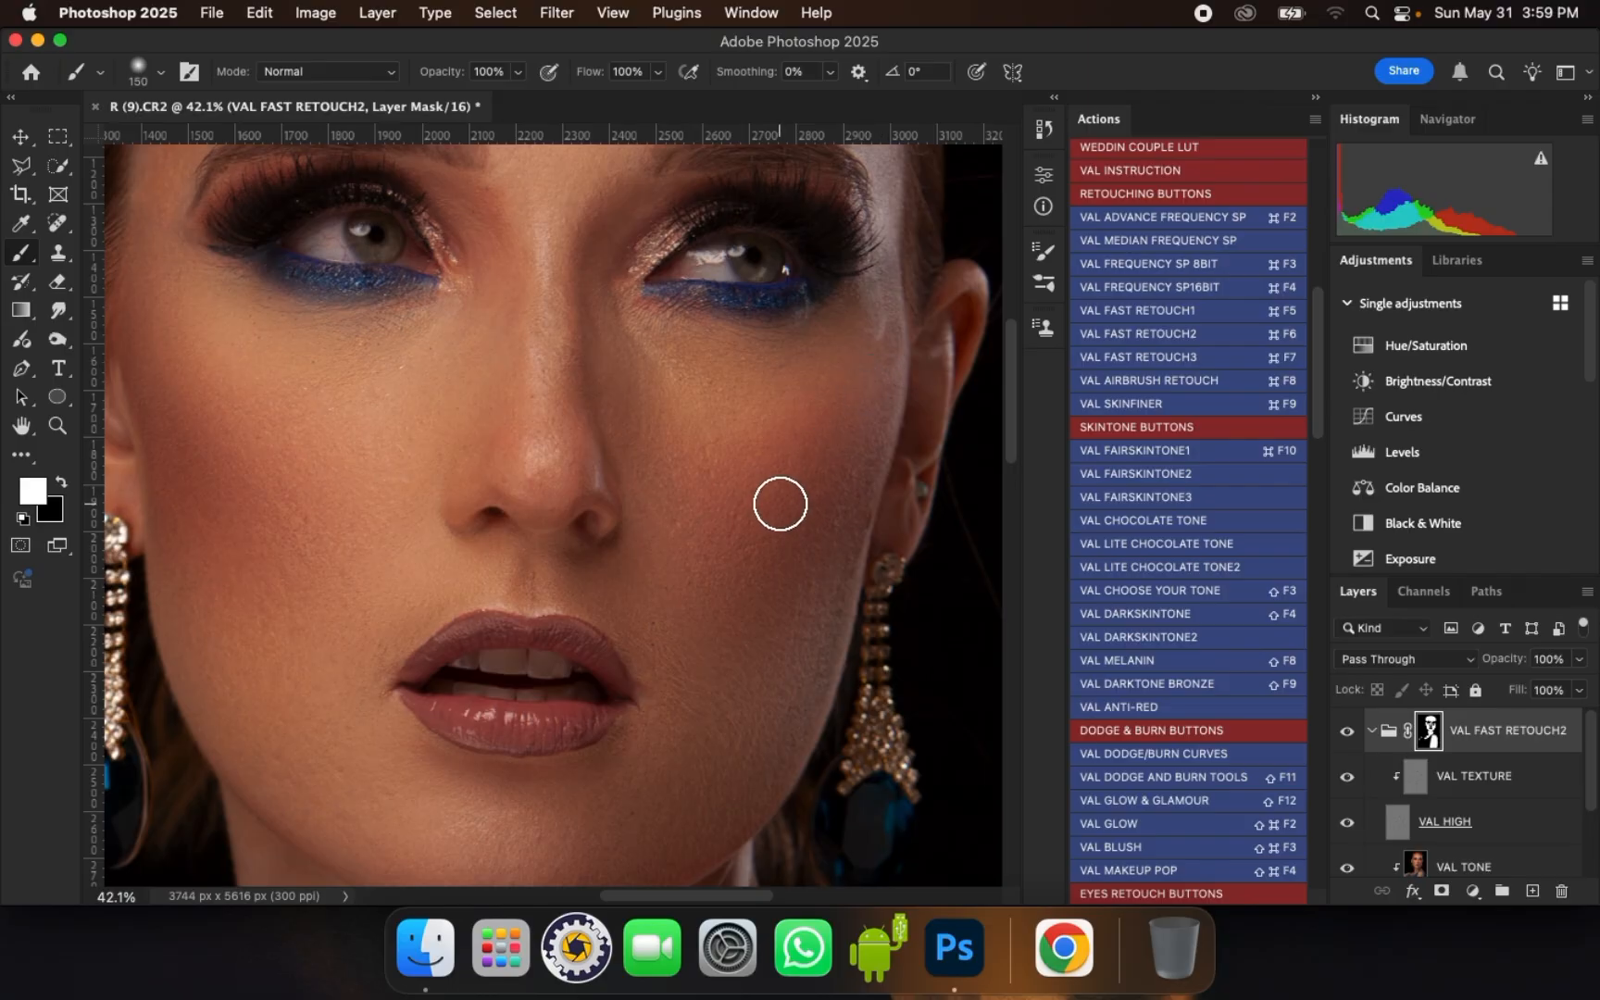
- Select the VAL TEXTURE layer again and reactivate the Clone Stamp for the cheek below the eye
left_click(1450, 771)
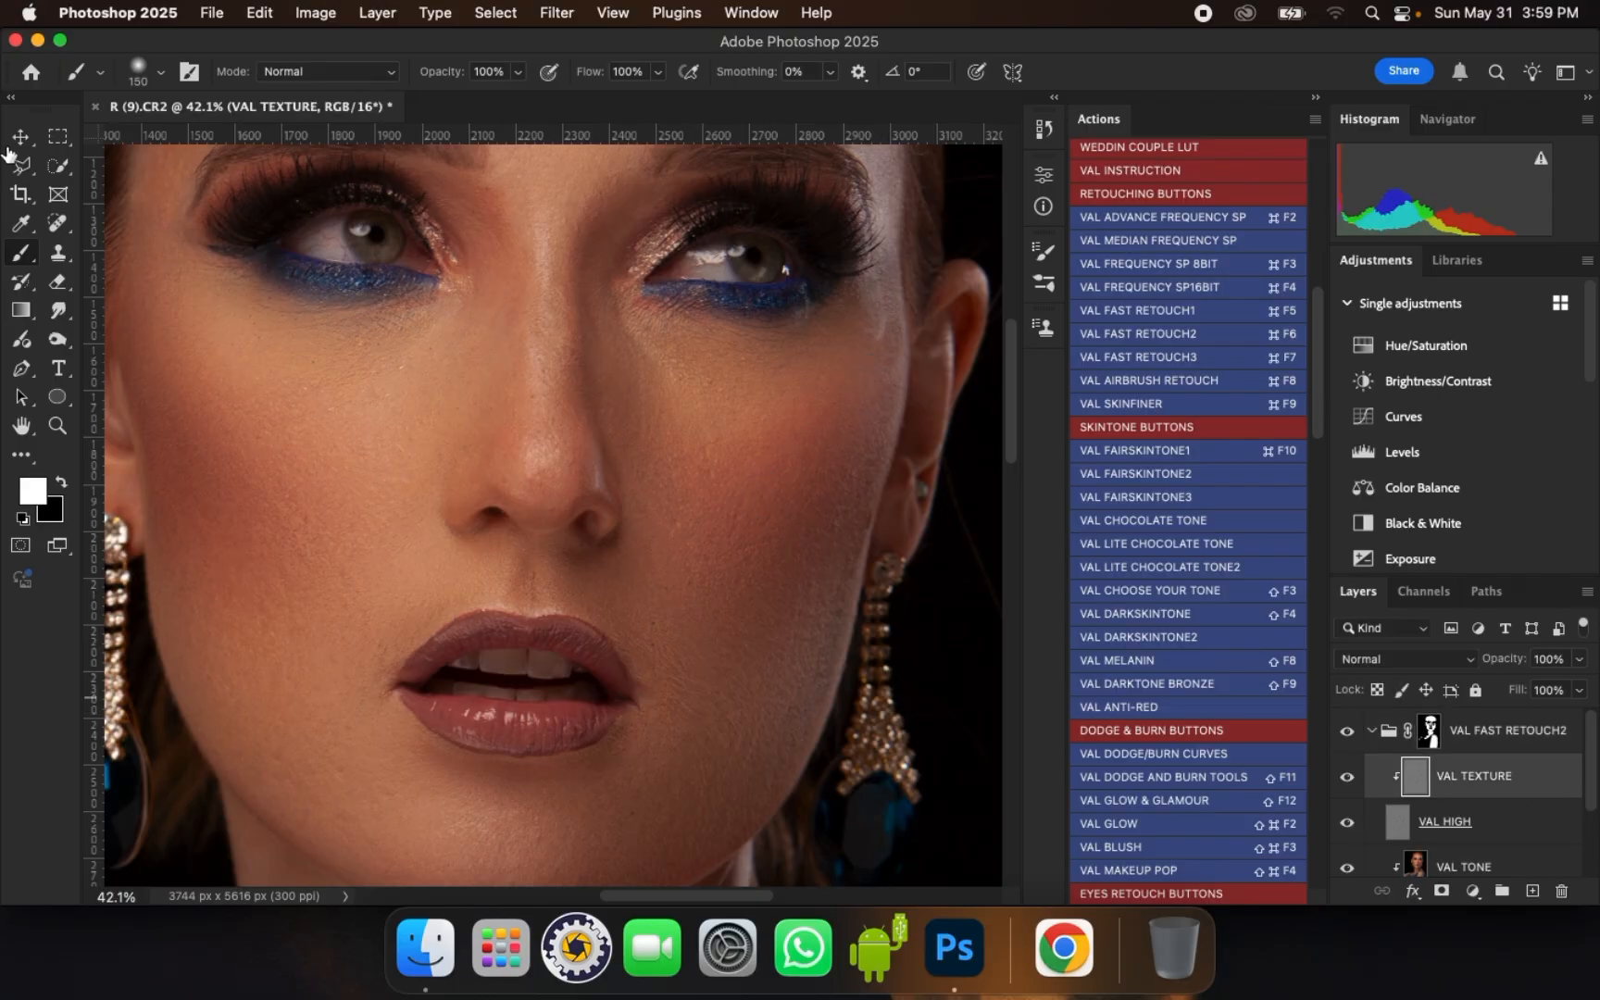
left_click(69, 248)
scroll(883, 350, "up", 3)
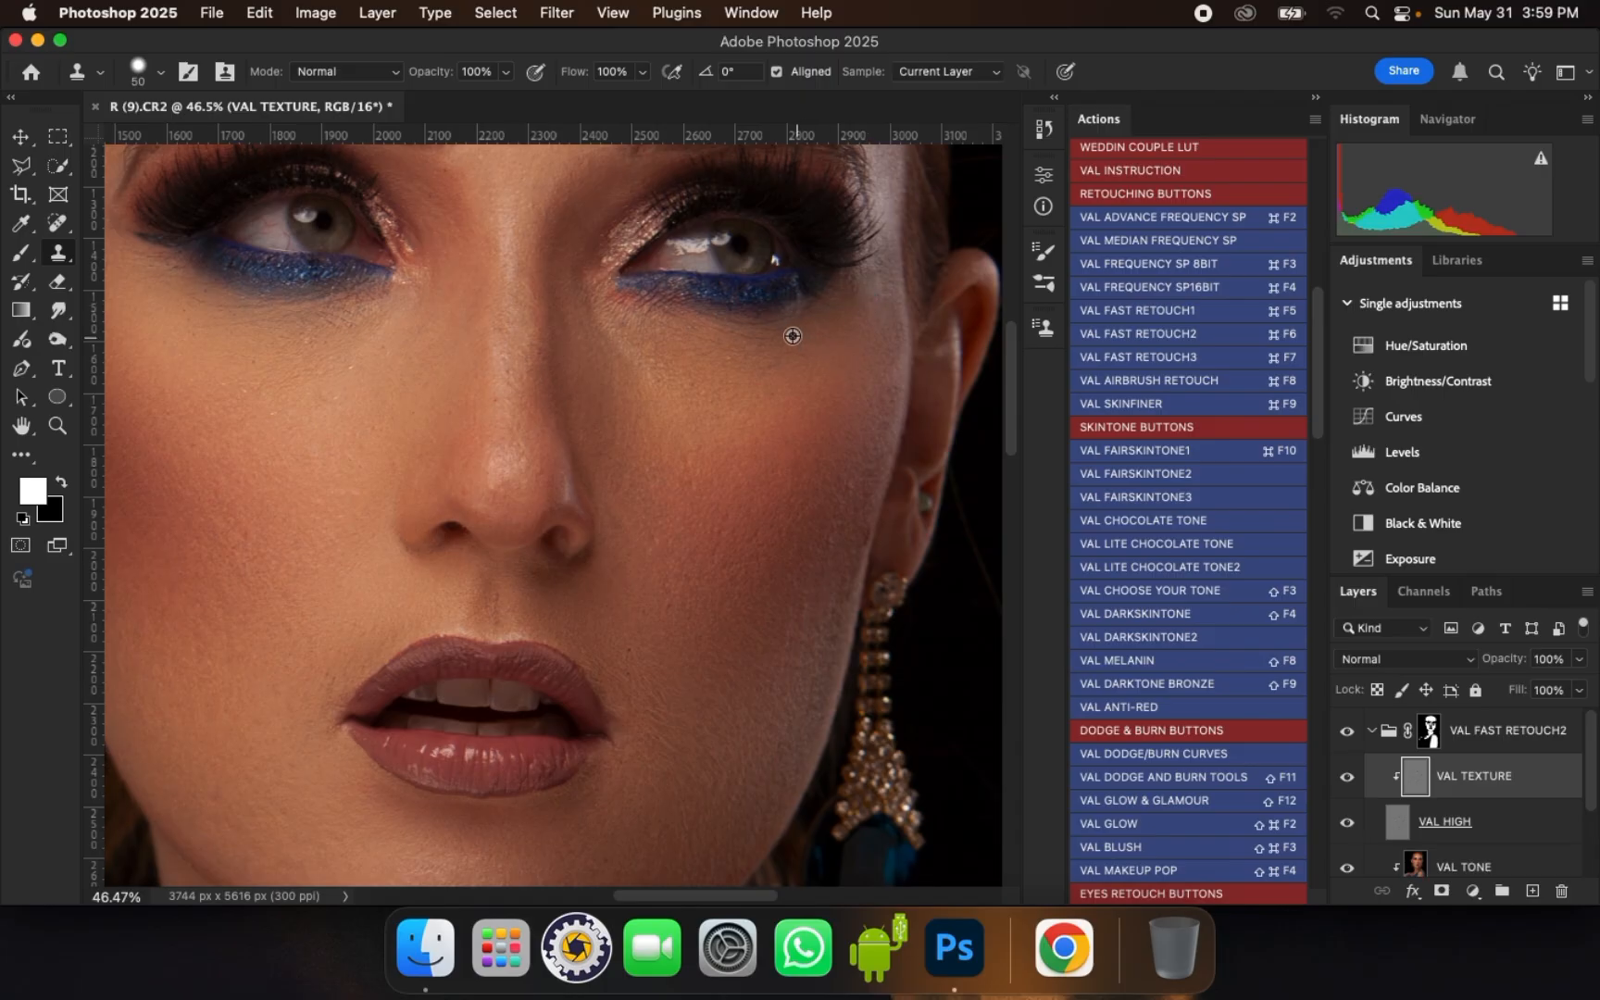
- Examine the neck, shoulder, arm and whole face for remaining skin flaws
scroll(728, 342, "down", 5)
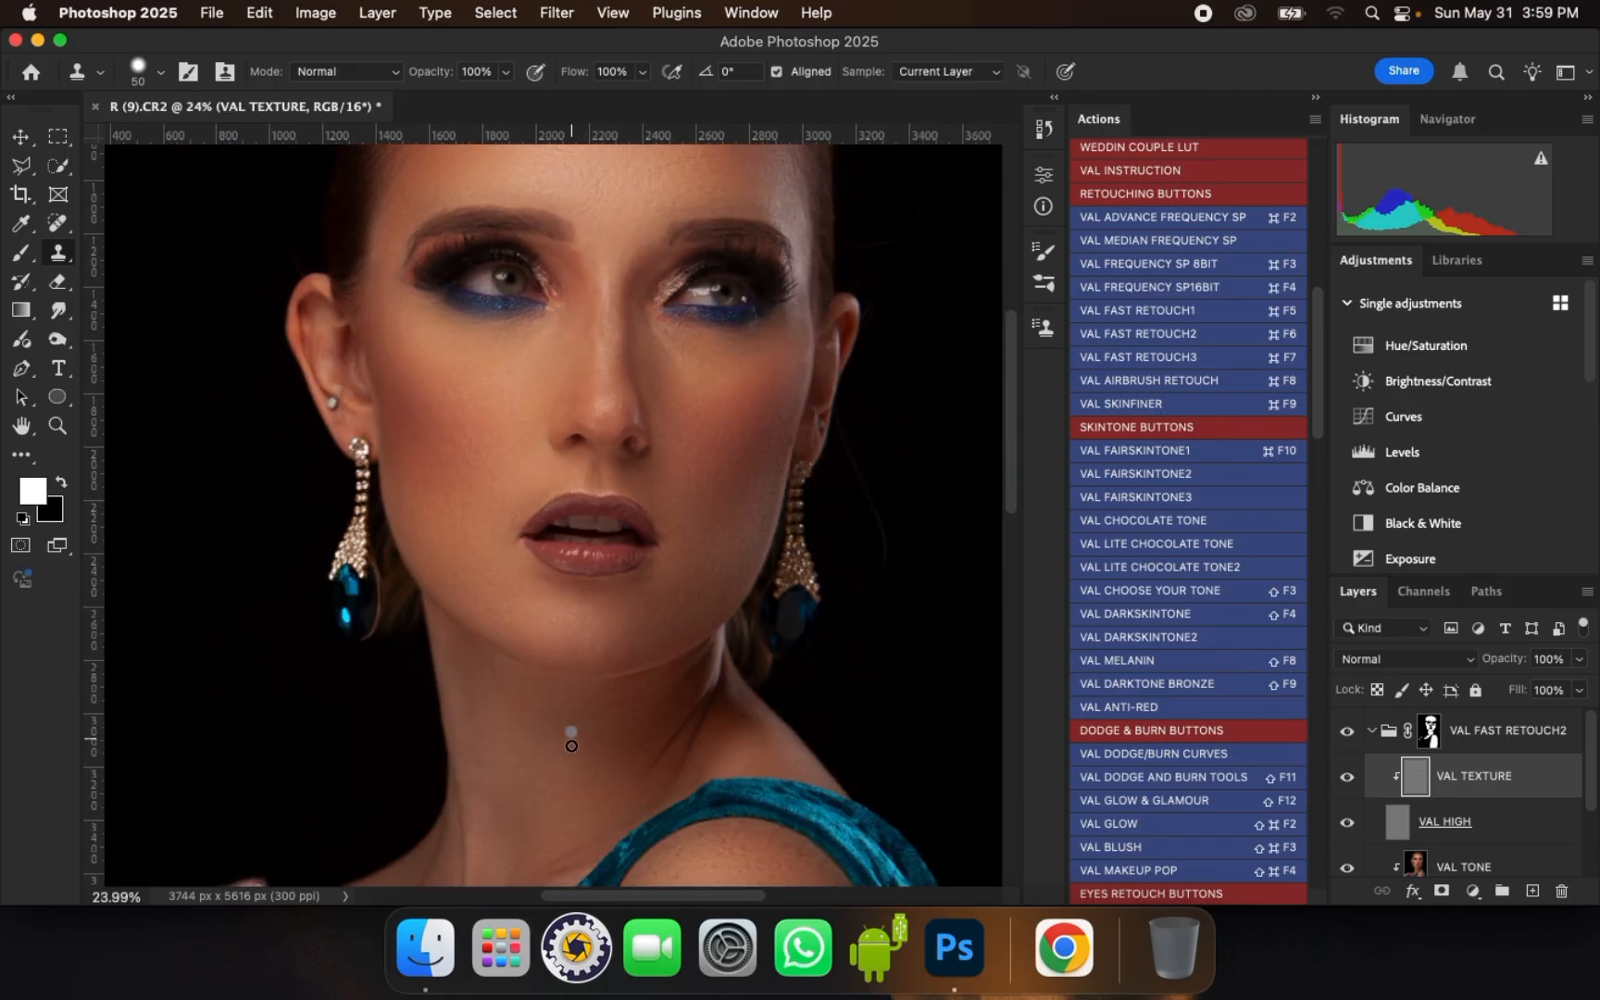
scroll(574, 722, "down", 4)
scroll(657, 830, "up", 6)
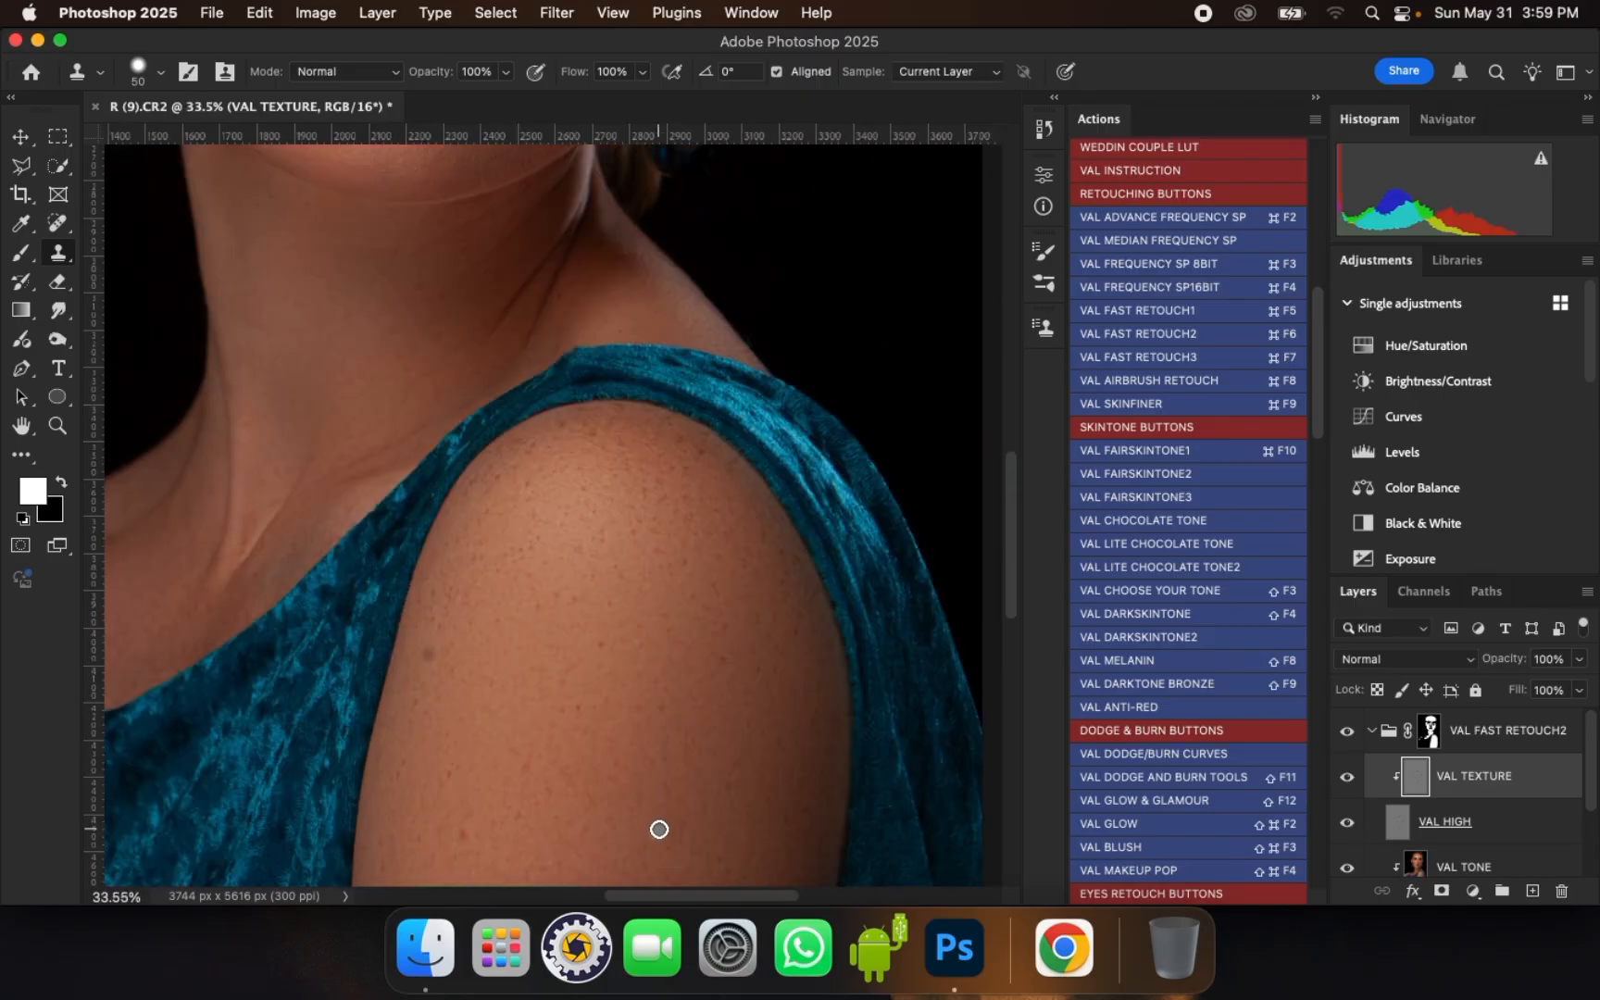
scroll(566, 491, "down", 3)
scroll(571, 625, "up", 4)
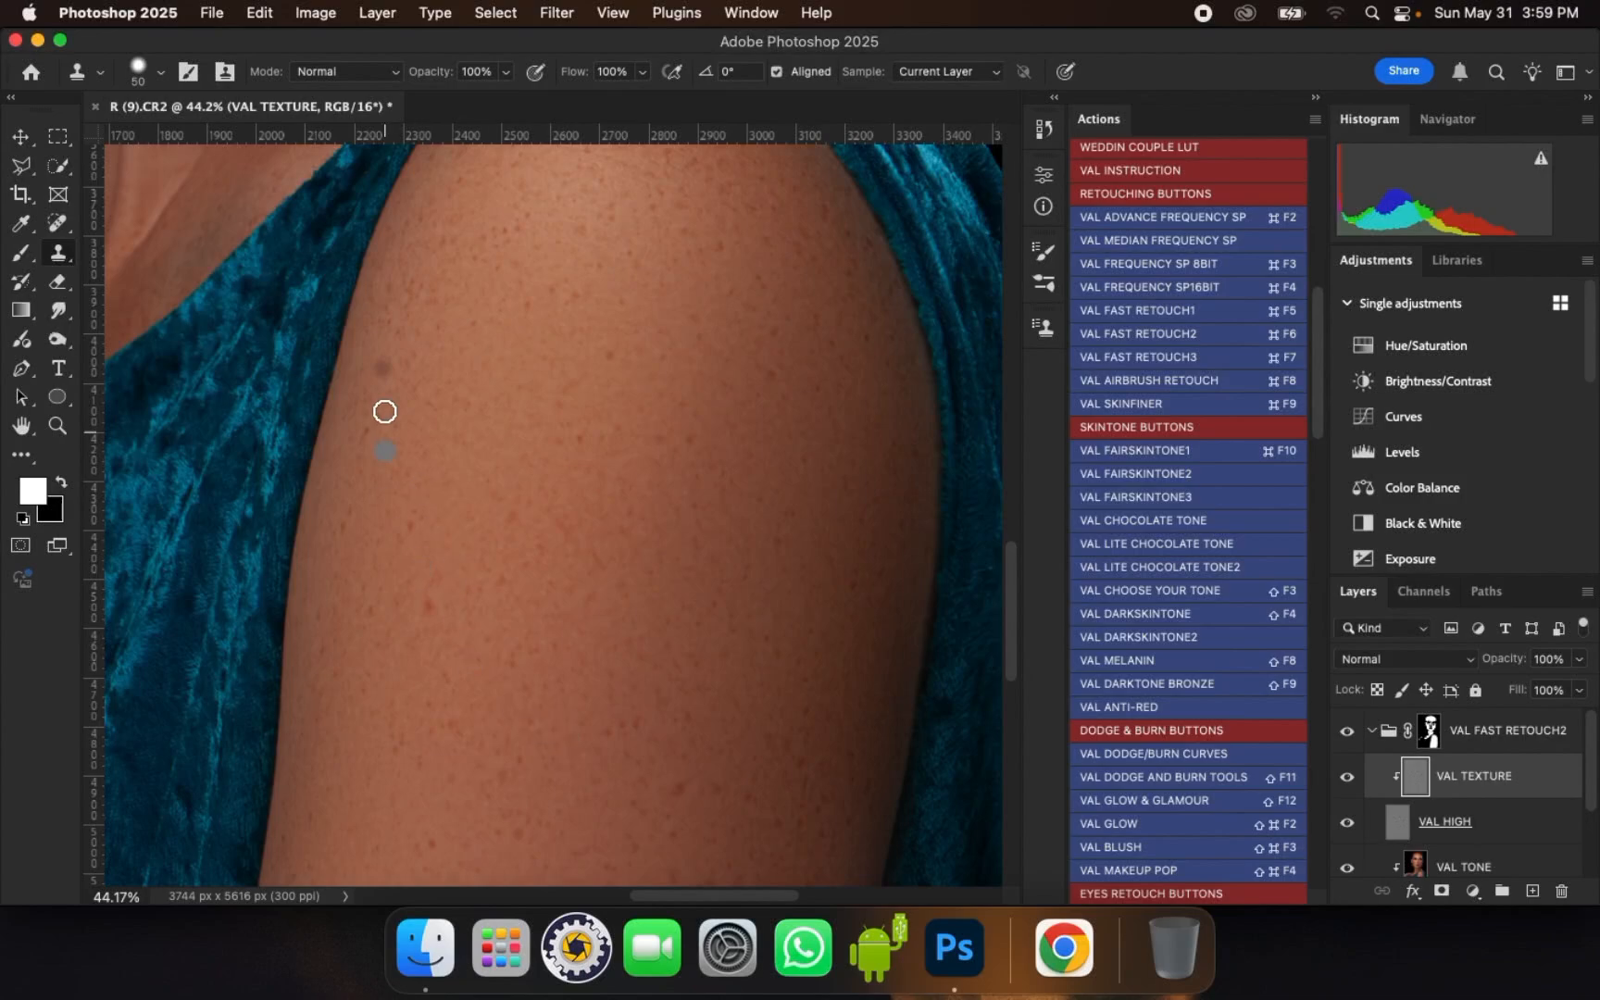
scroll(792, 493, "down", 5)
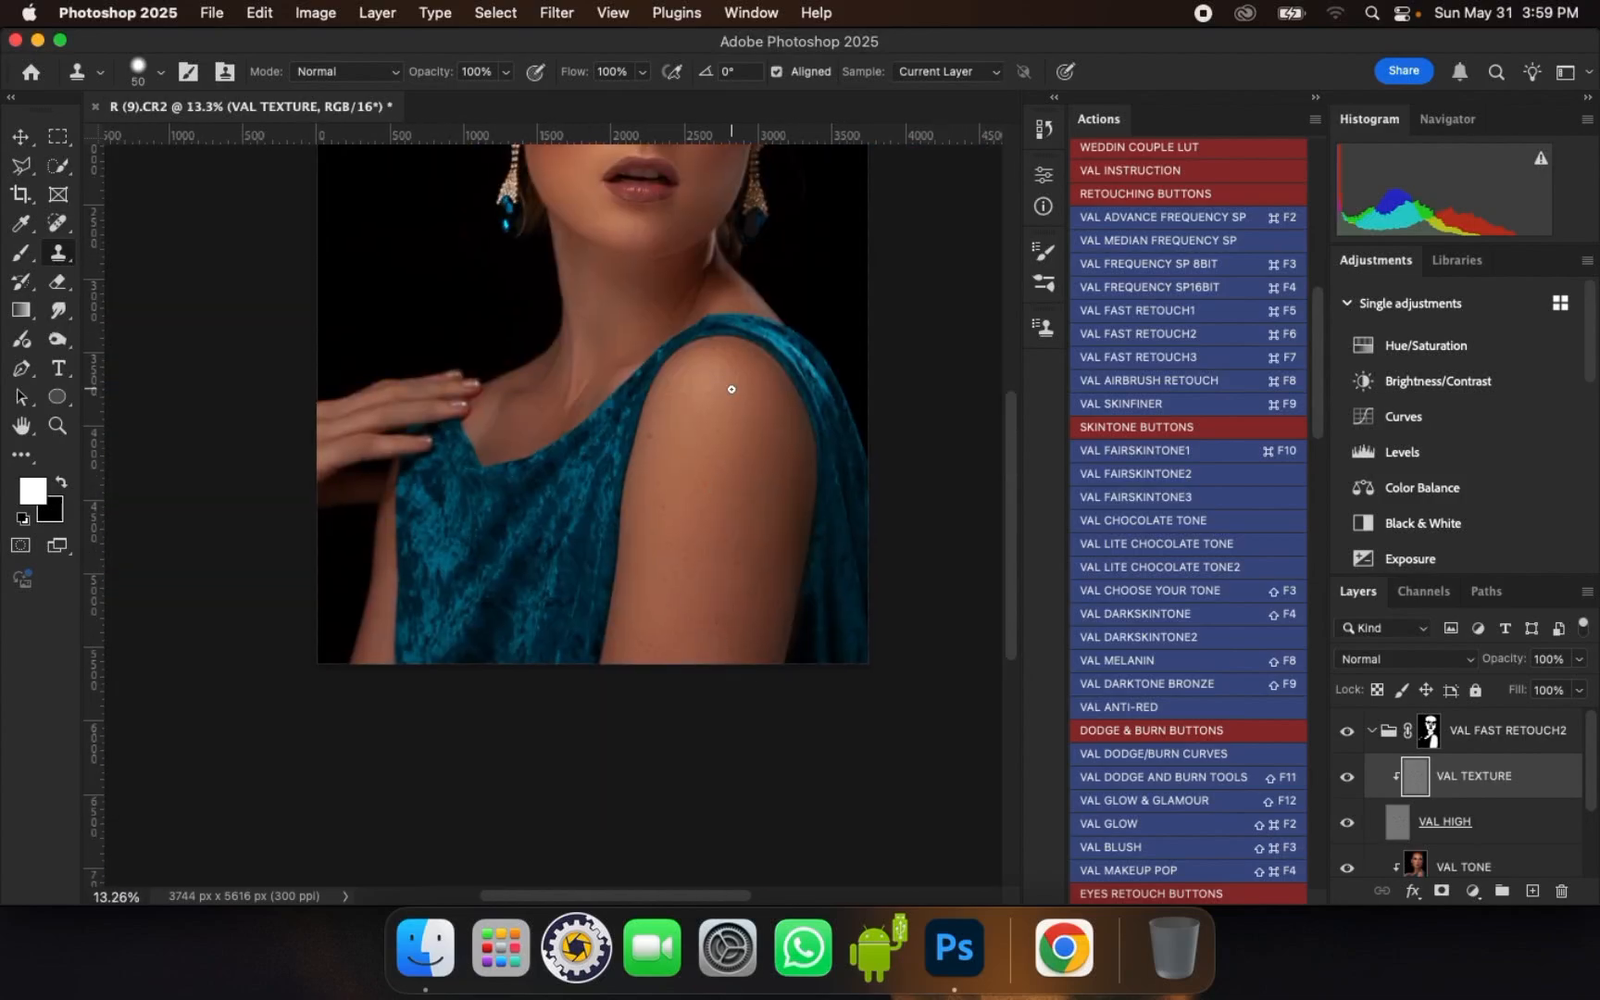
scroll(676, 632, "up", 1)
scroll(678, 222, "down", 1)
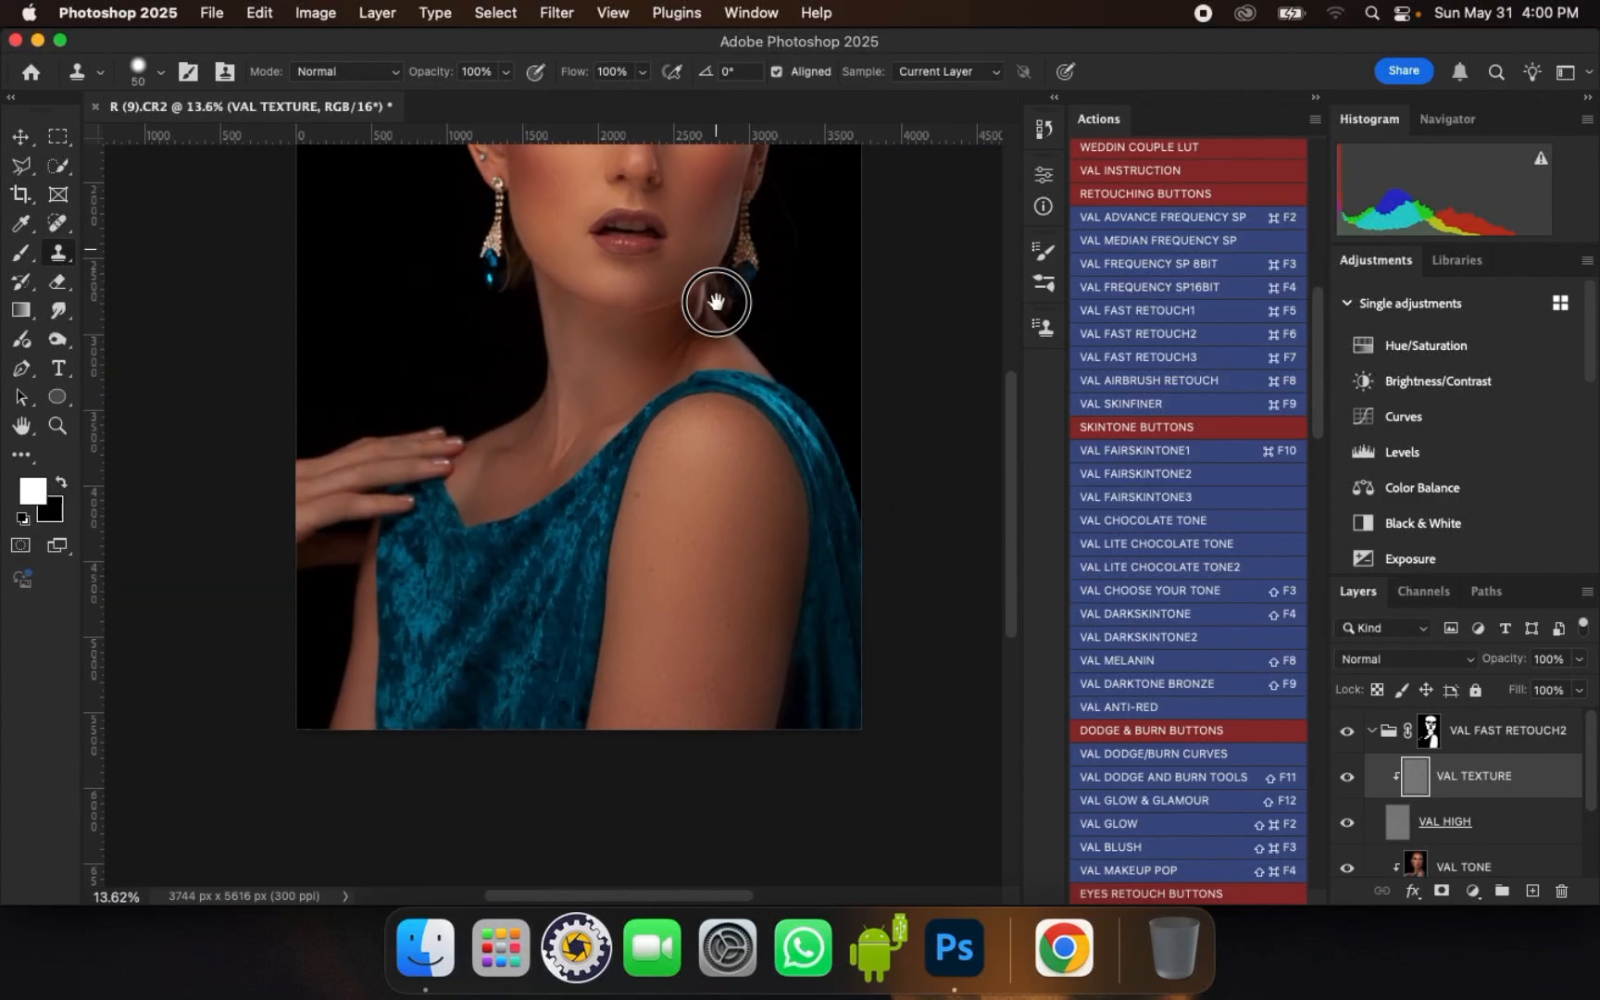
left_click_drag(714, 303, 661, 422)
scroll(601, 239, "up", 4)
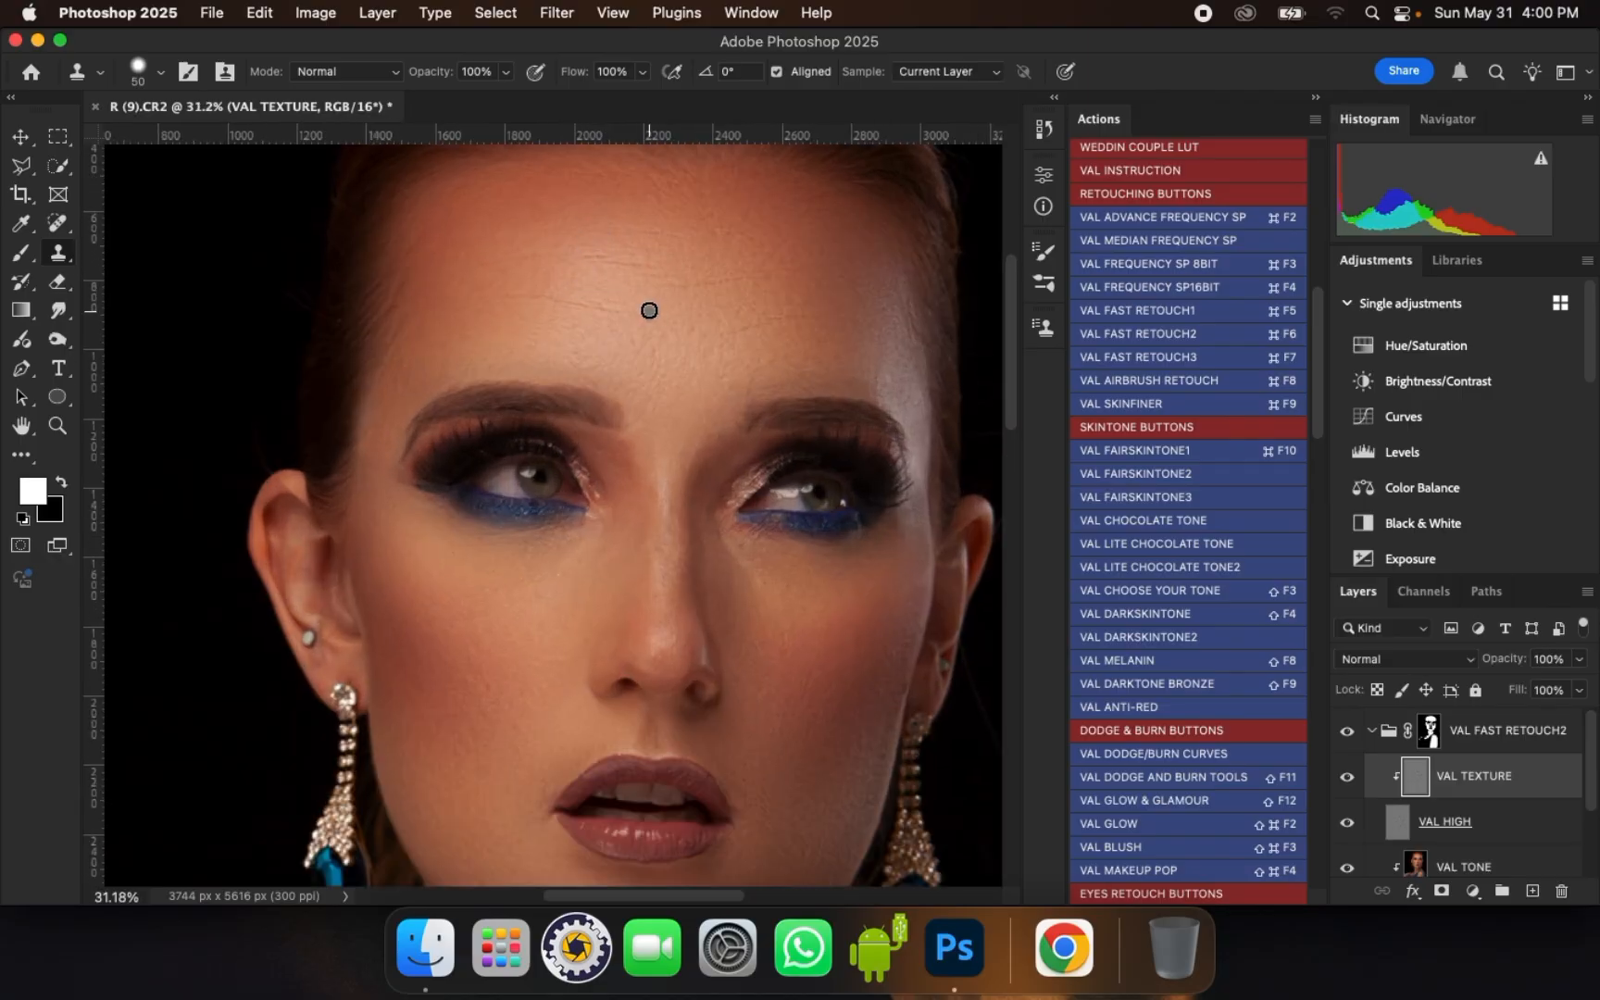
scroll(646, 311, "down", 2)
scroll(640, 284, "up", 1)
scroll(640, 283, "down", 1)
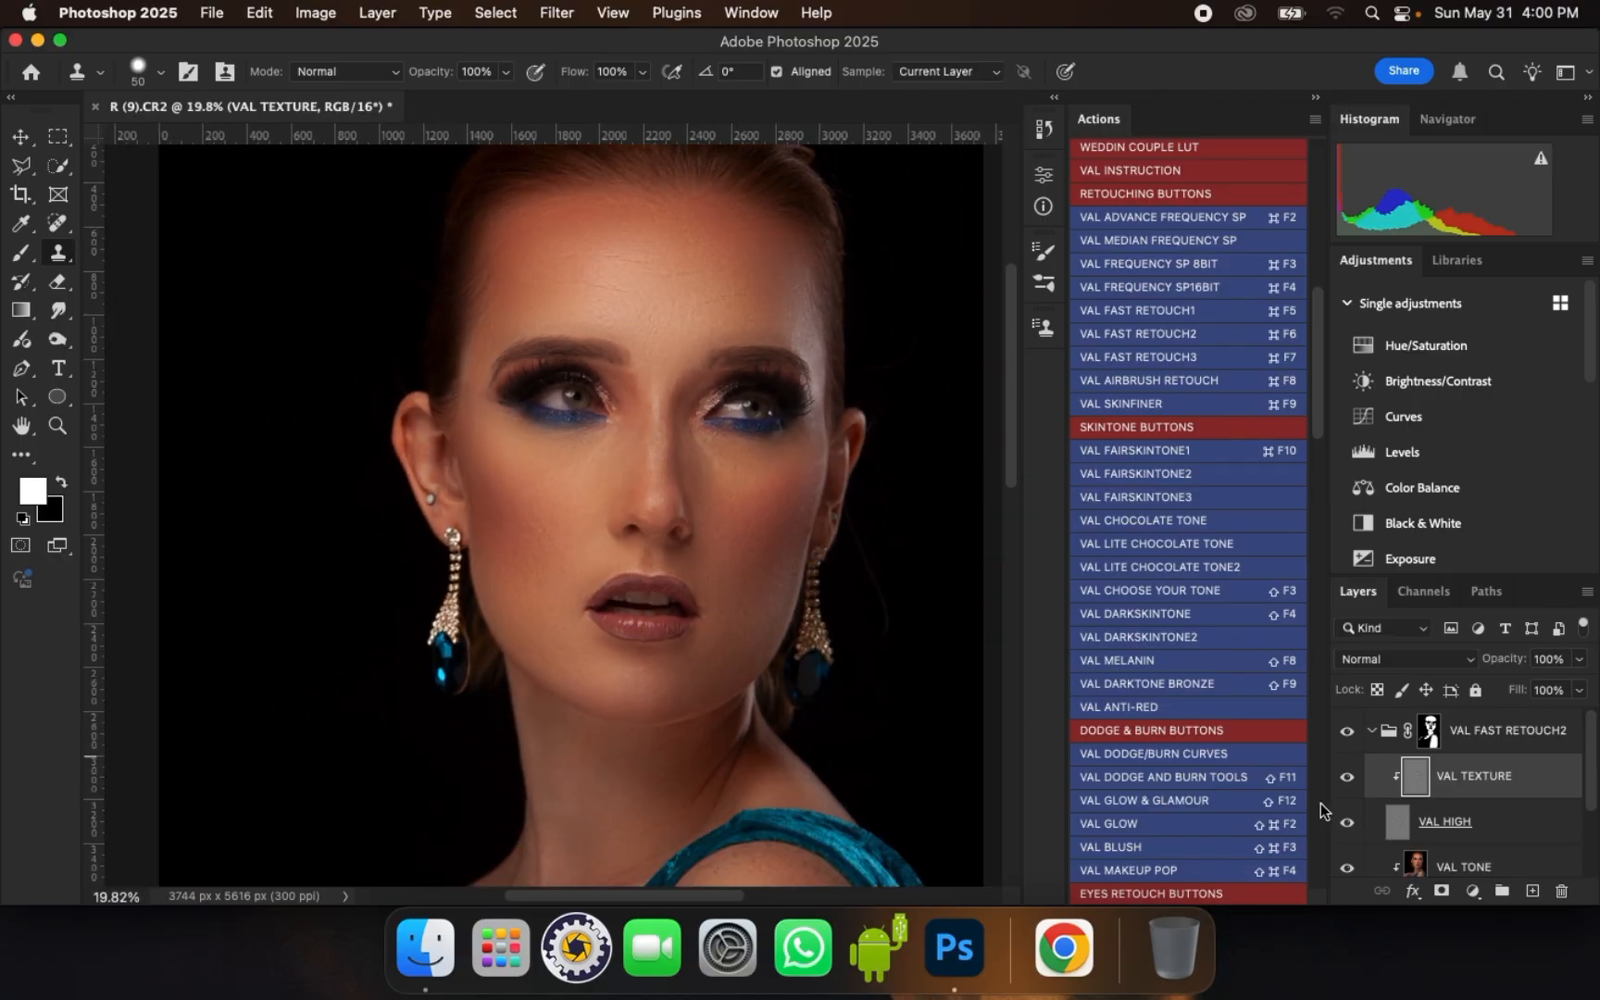
- Collapse the VAL FAST RETOUCH2 group and hide and show it to compare the portrait before and after
left_click(1370, 731)
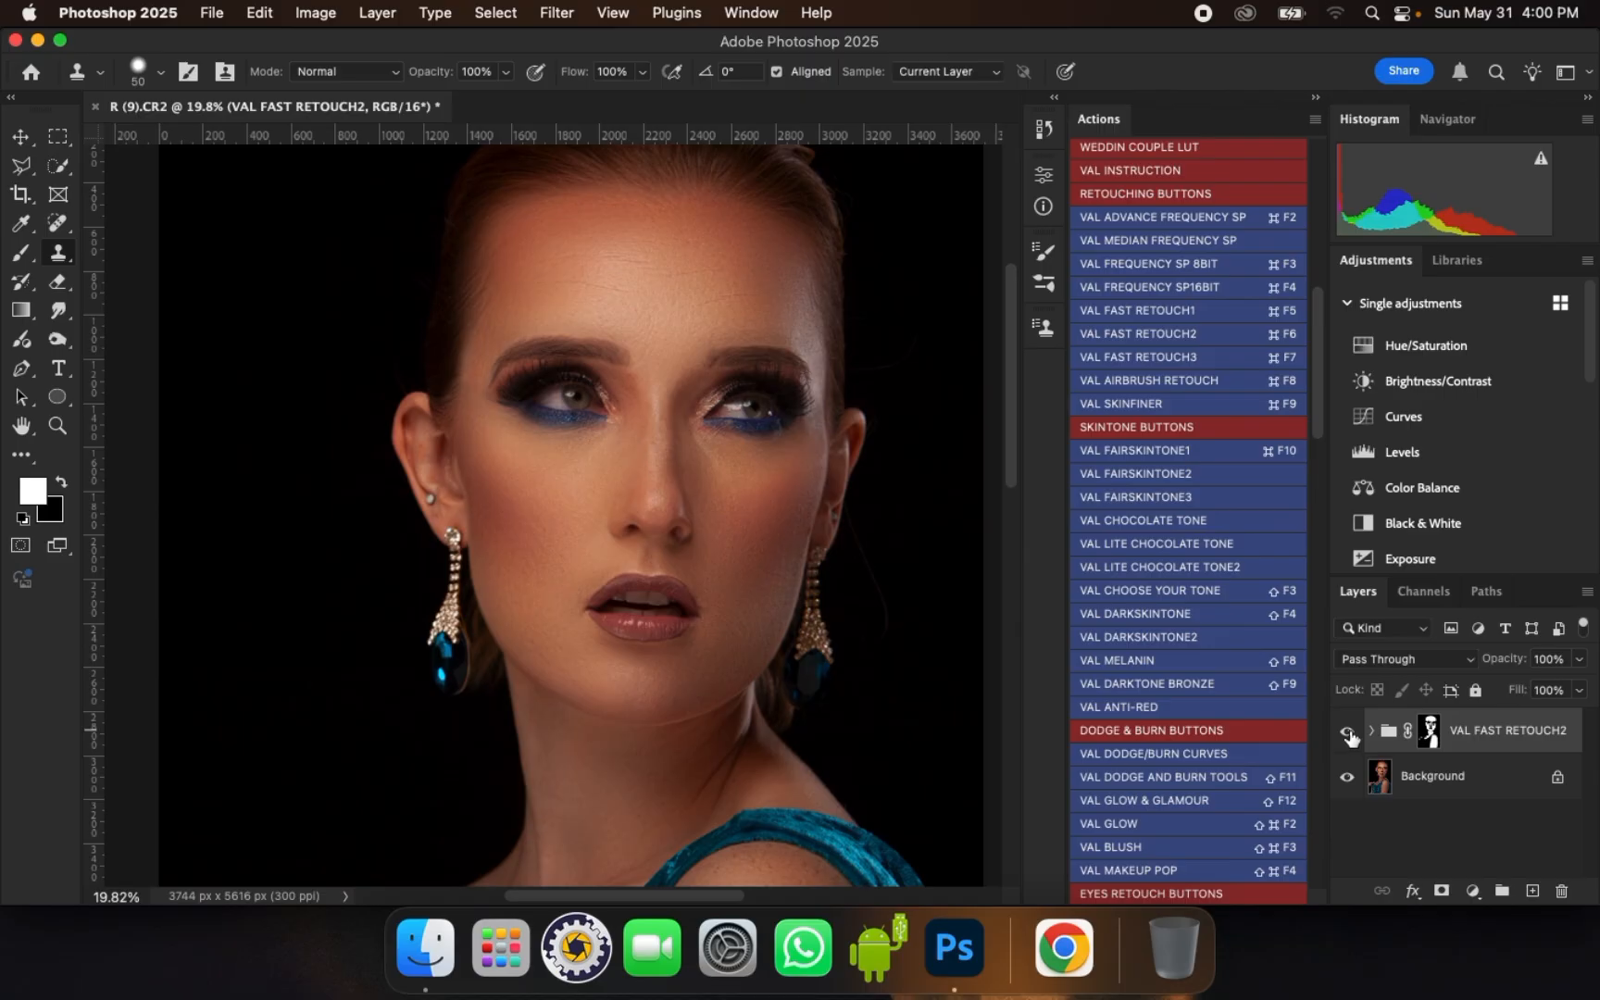
left_click(1347, 732)
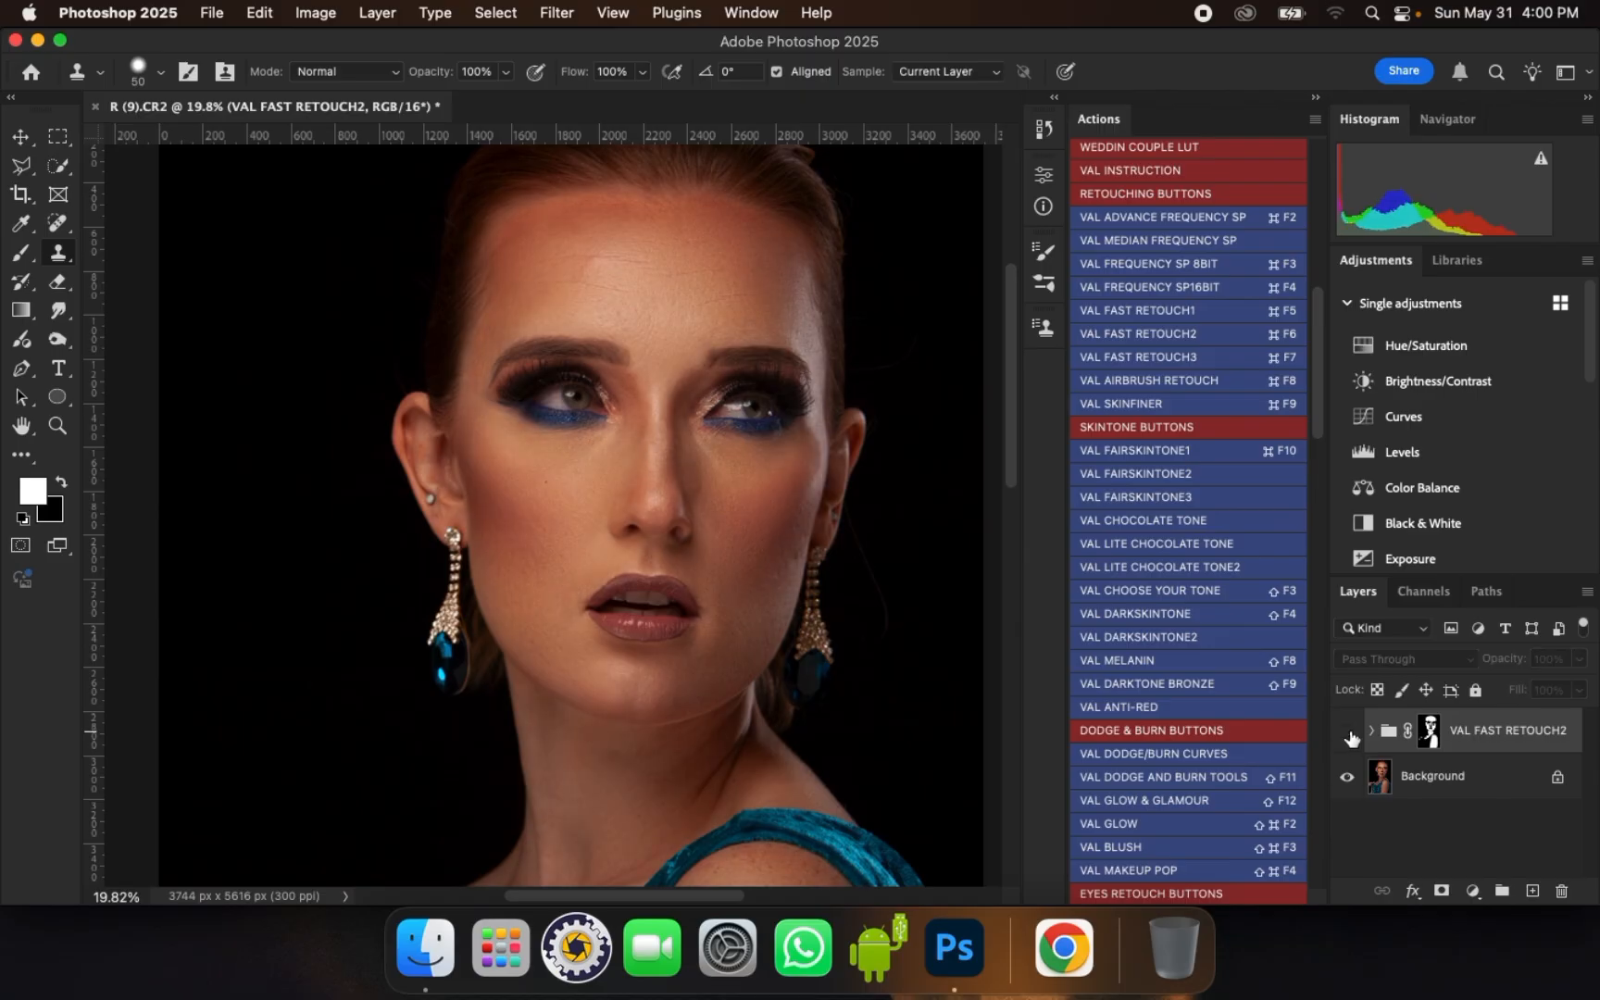
left_click(1346, 732)
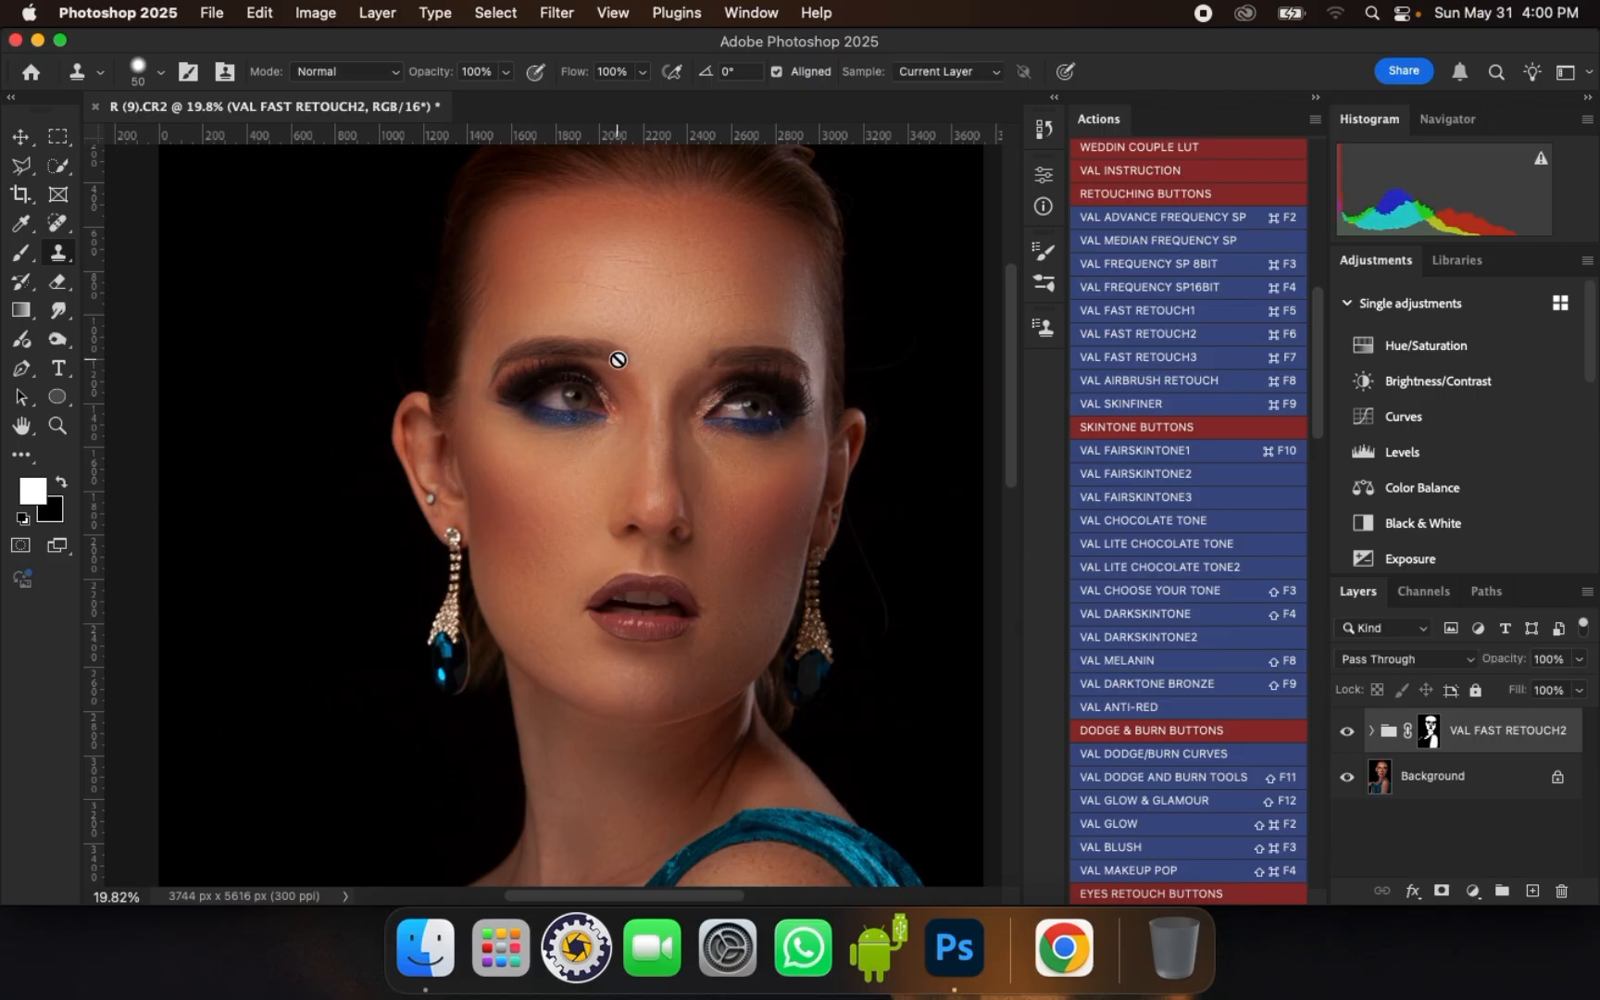
scroll(618, 359, "up", 1)
scroll(650, 419, "up", 4)
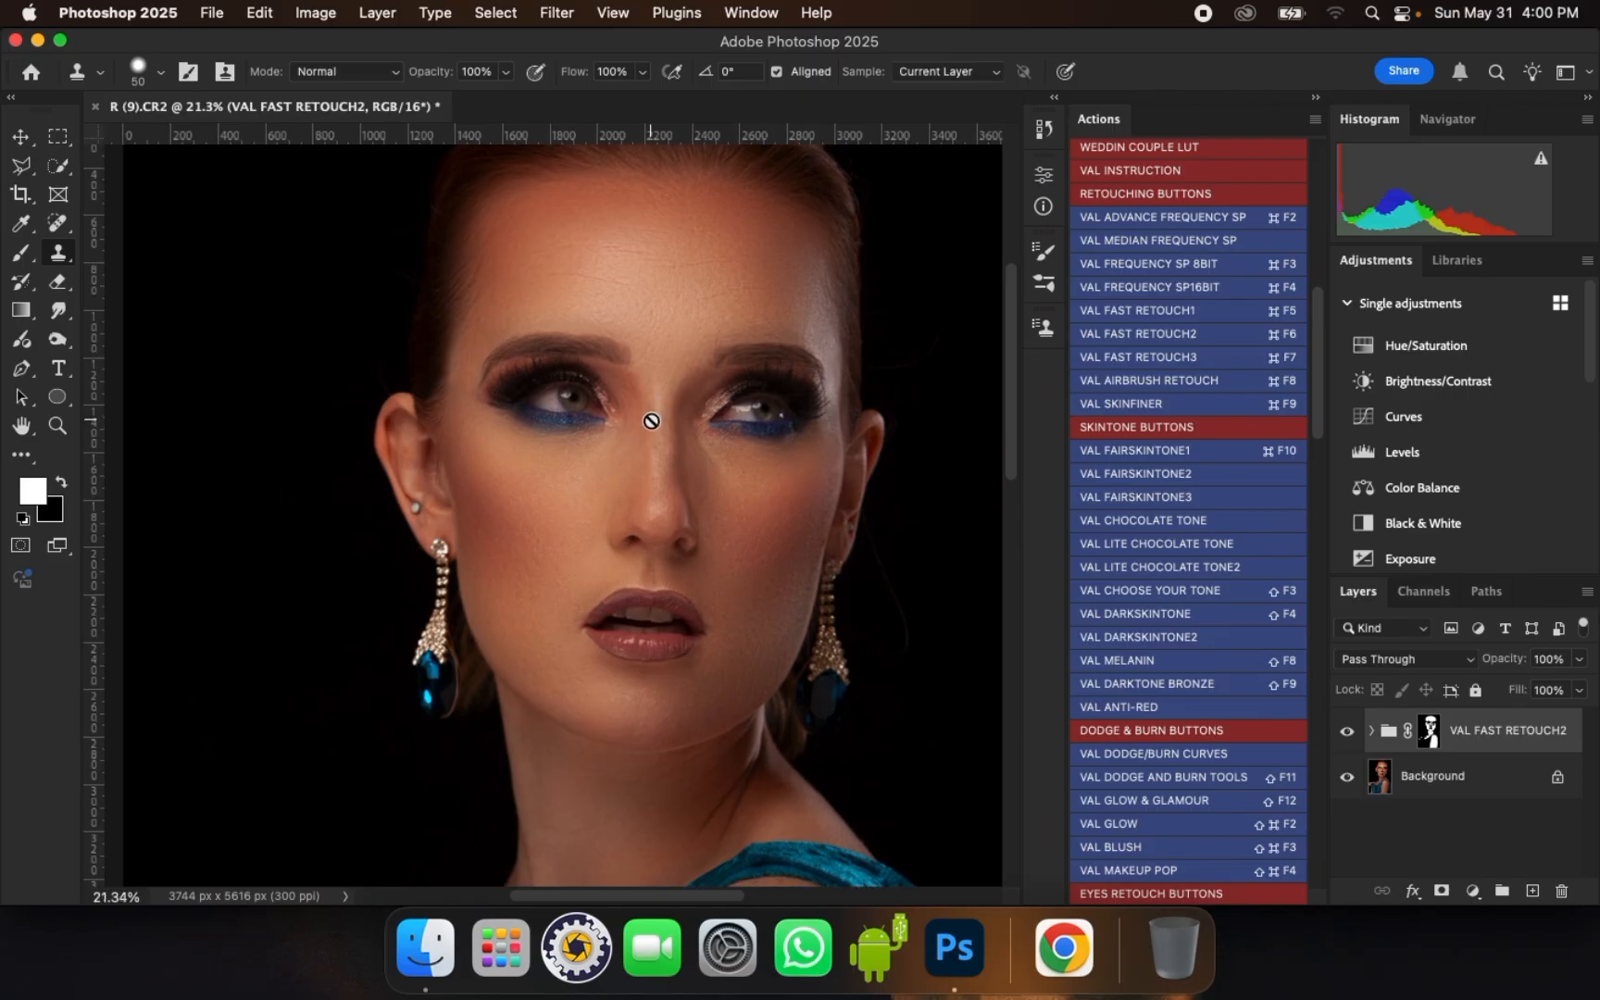
scroll(650, 422, "up", 1)
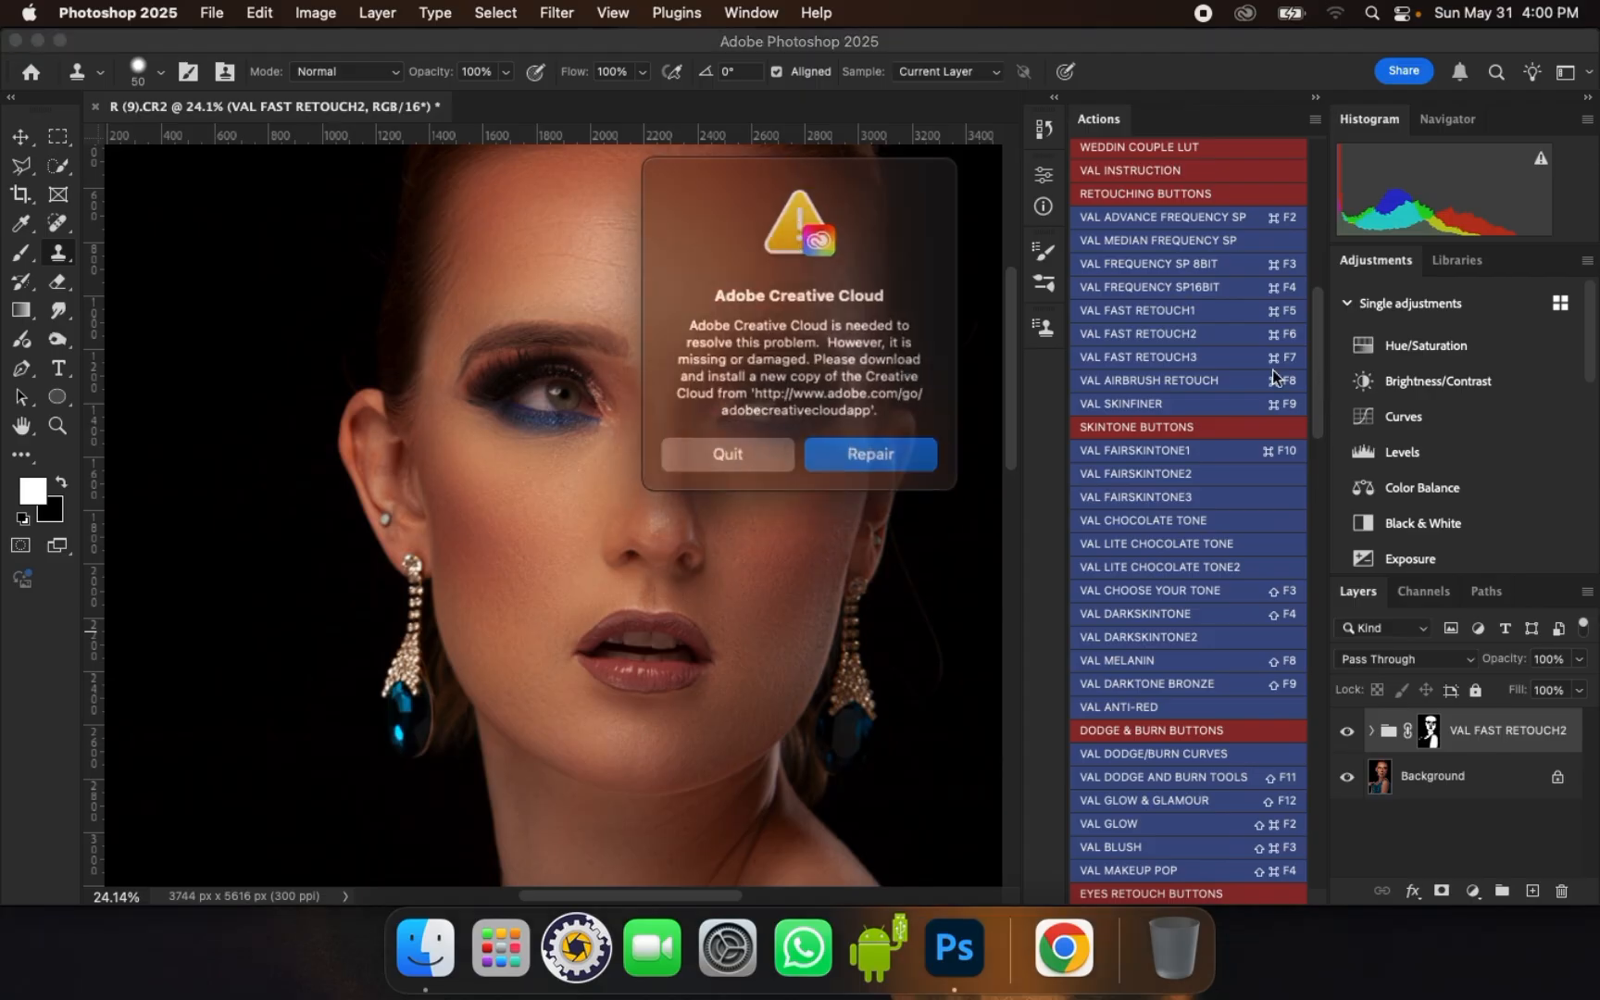
- Try to quit the Adobe Creative Cloud alert and move its window away from the portrait
left_click(747, 447)
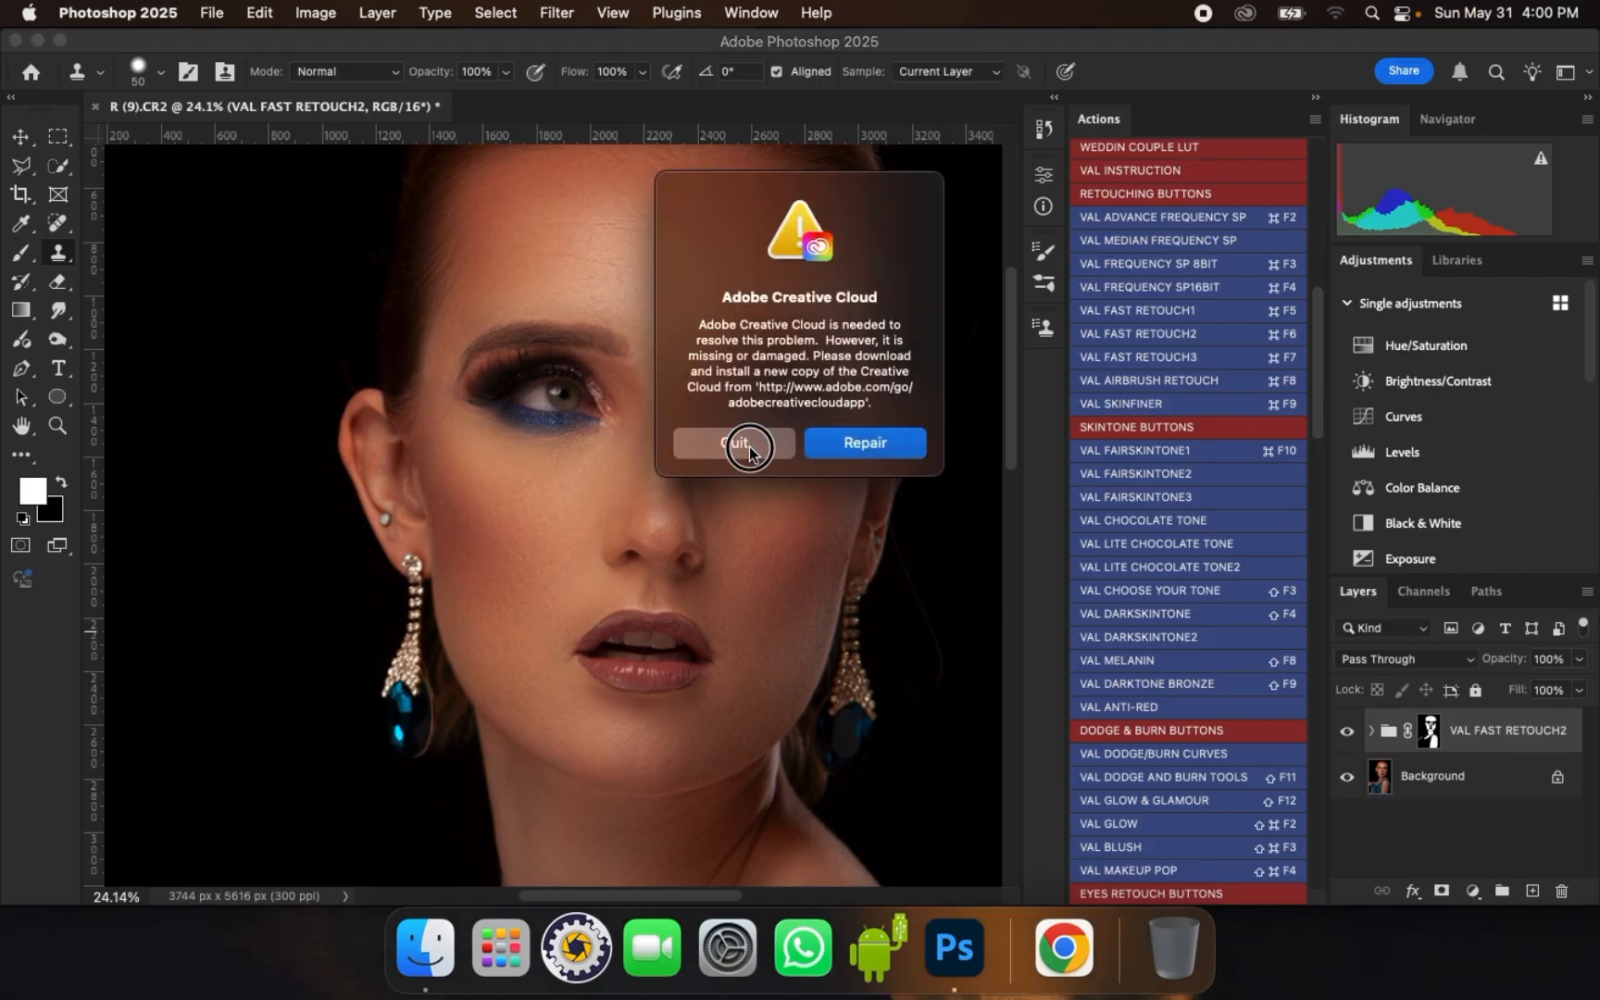
left_click_drag(731, 182, 1401, 996)
scroll(558, 400, "up", 1)
scroll(555, 398, "up", 3)
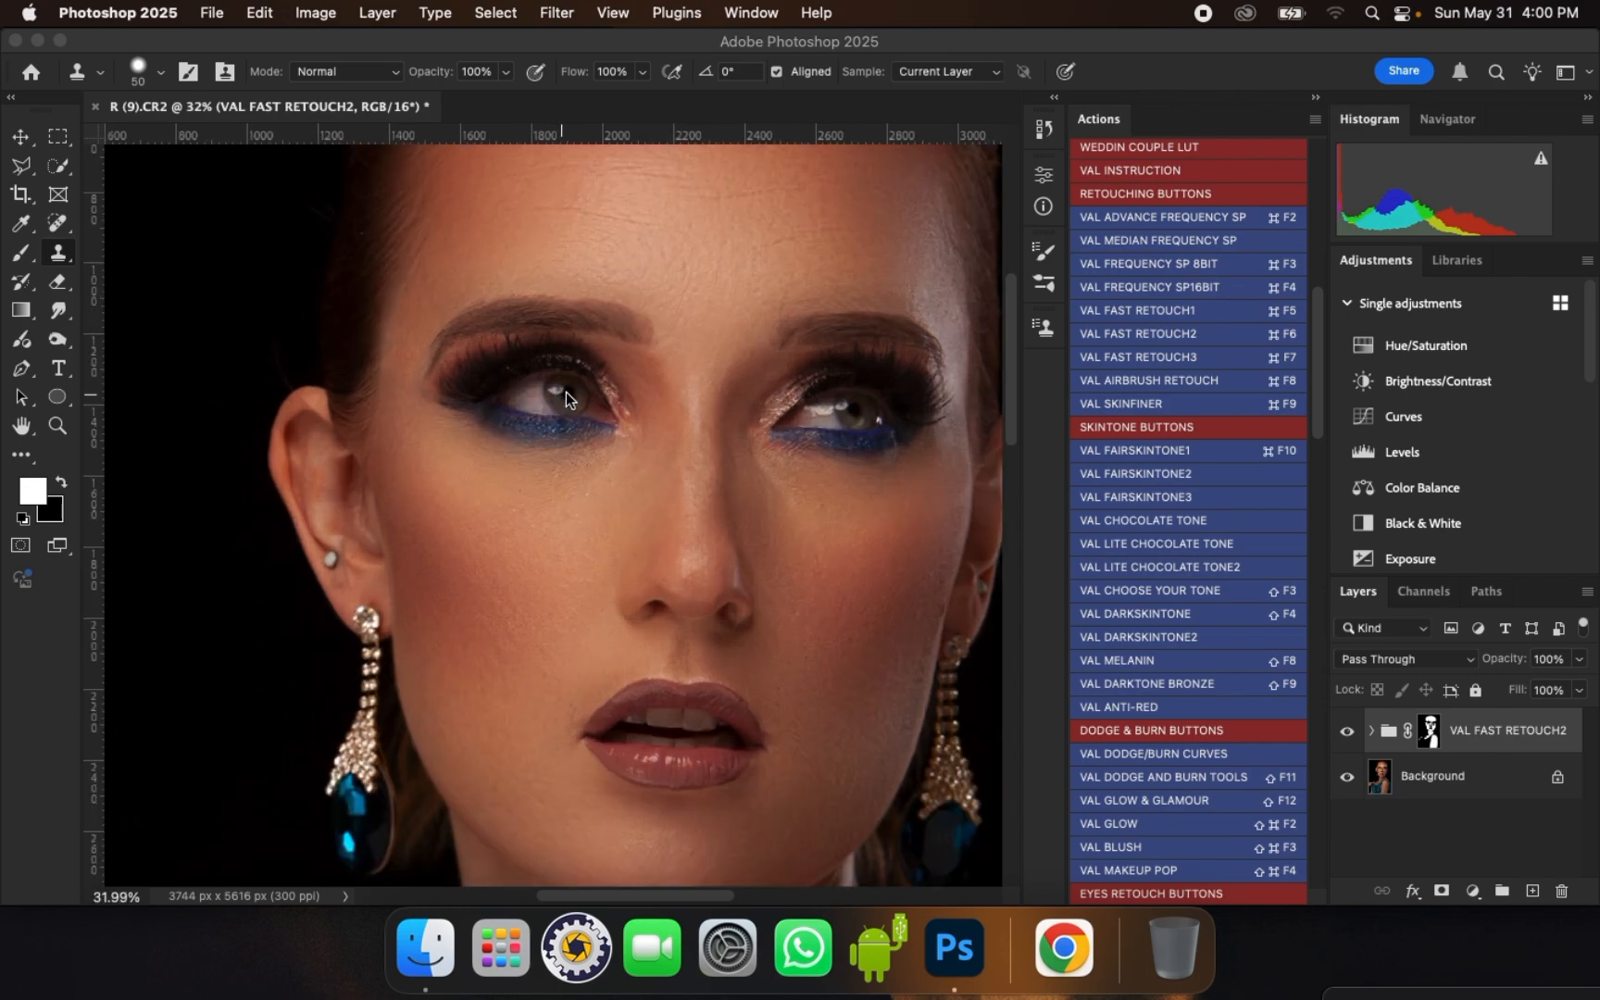
- Run the VAL EYES DOCTOR action from the eyes retouch set and continue past its usage instructions
left_click(1315, 344)
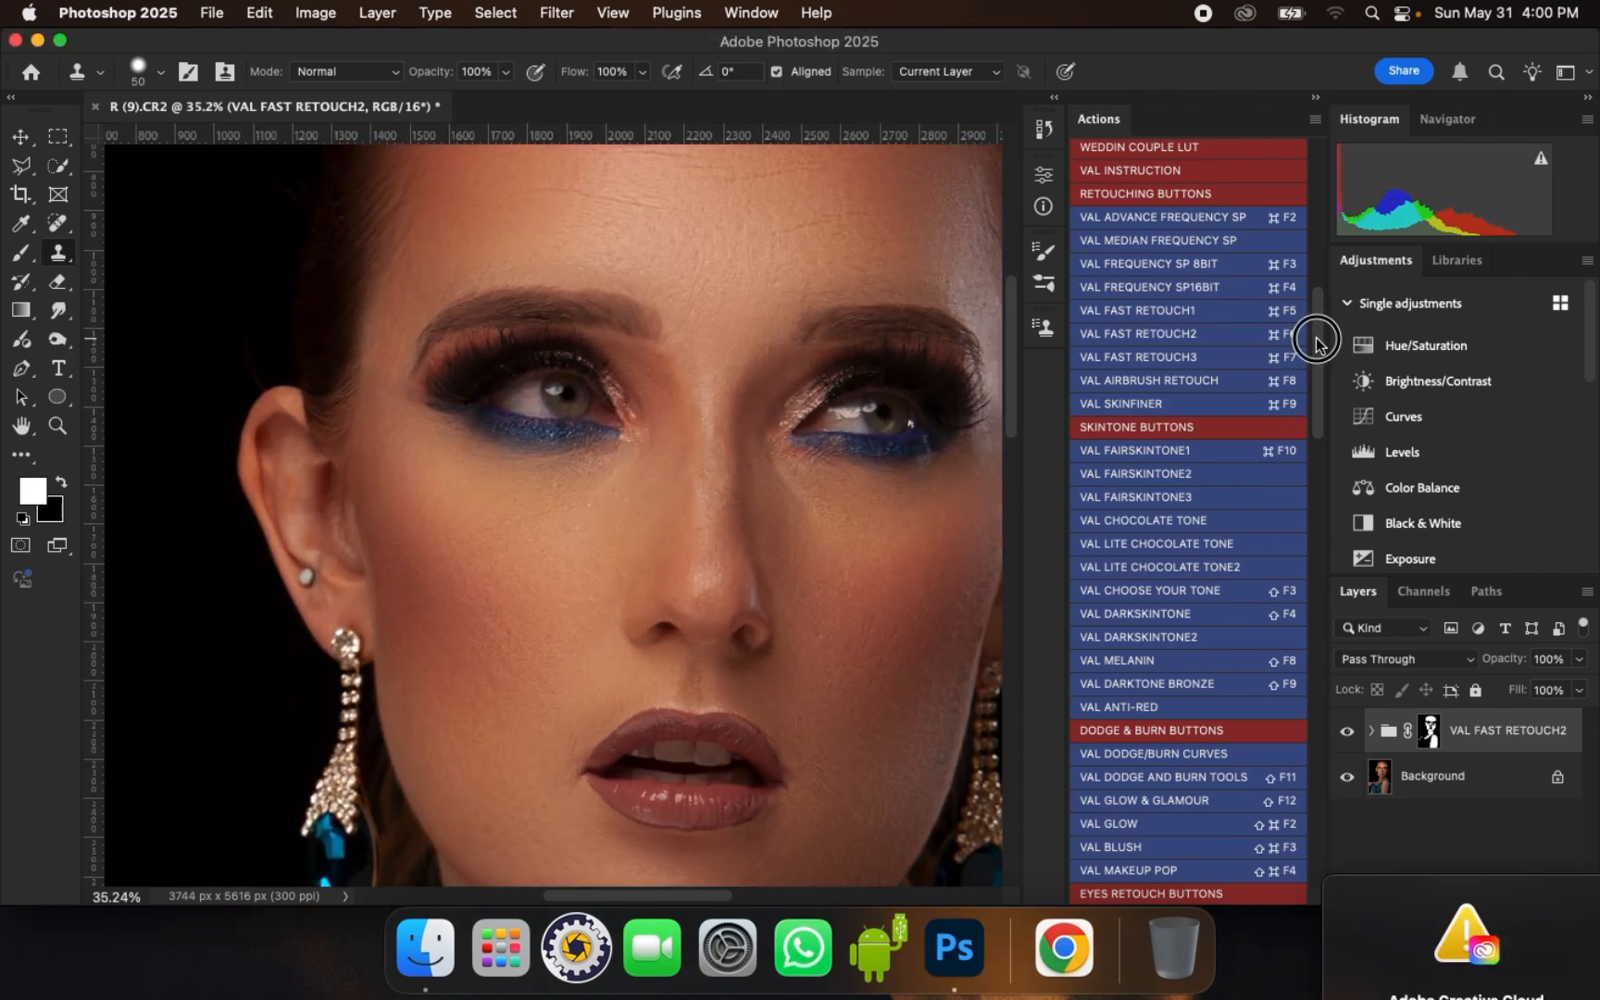
left_click_drag(1315, 344, 1308, 438)
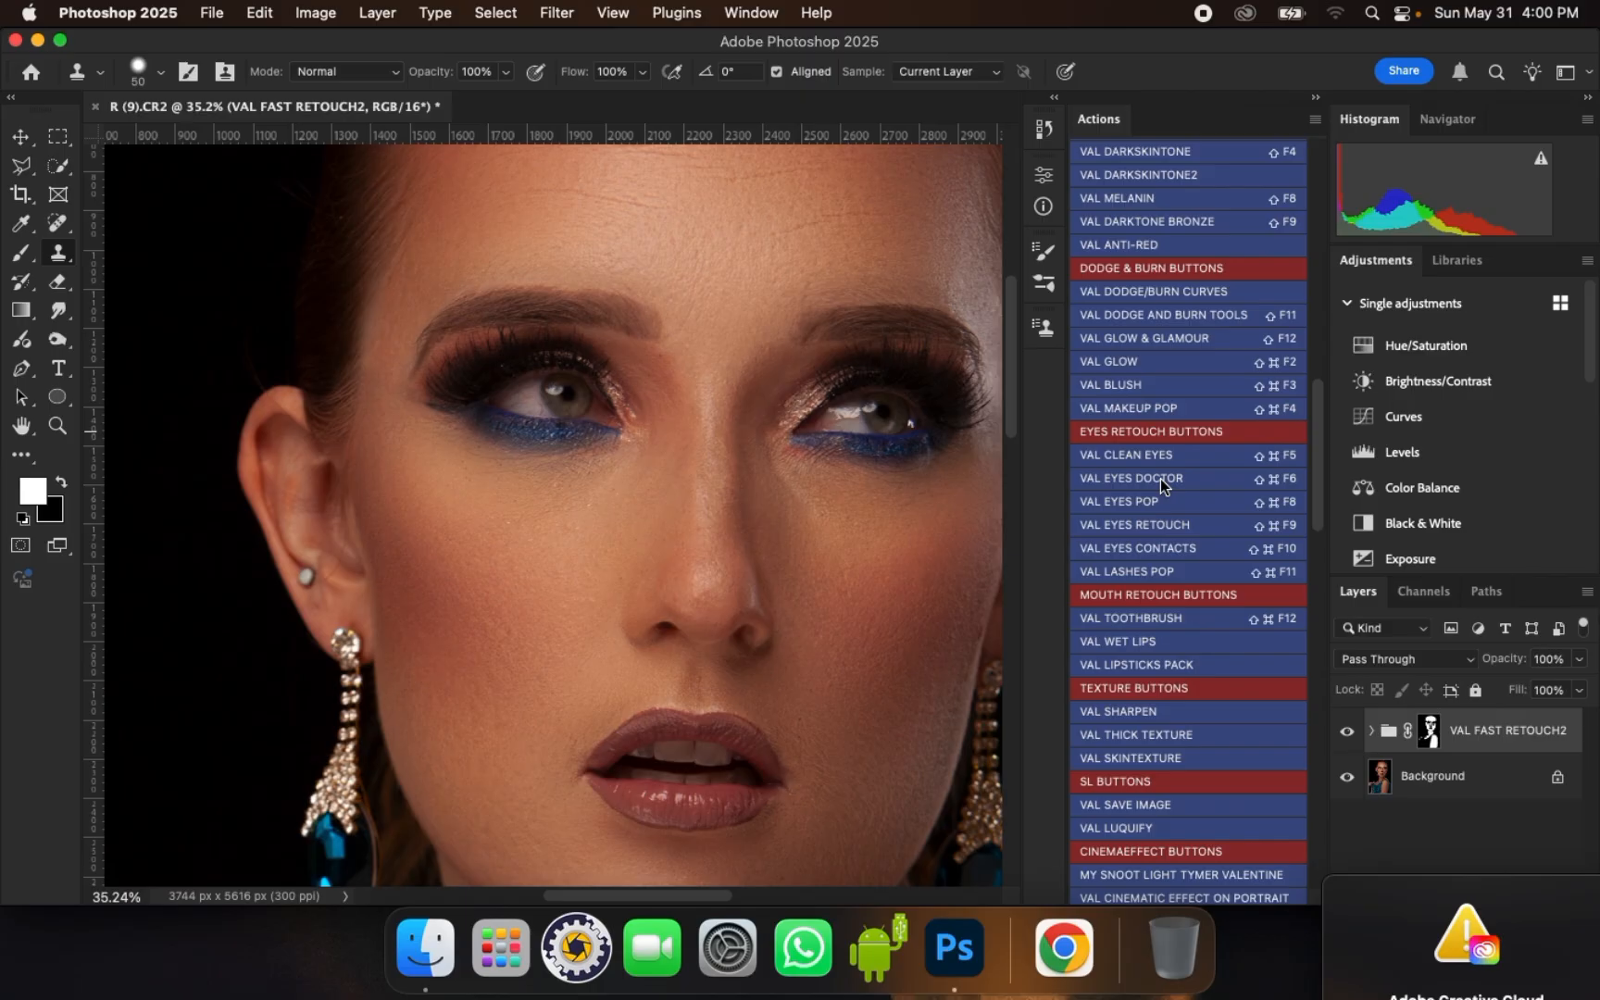
scroll(535, 381, "up", 5)
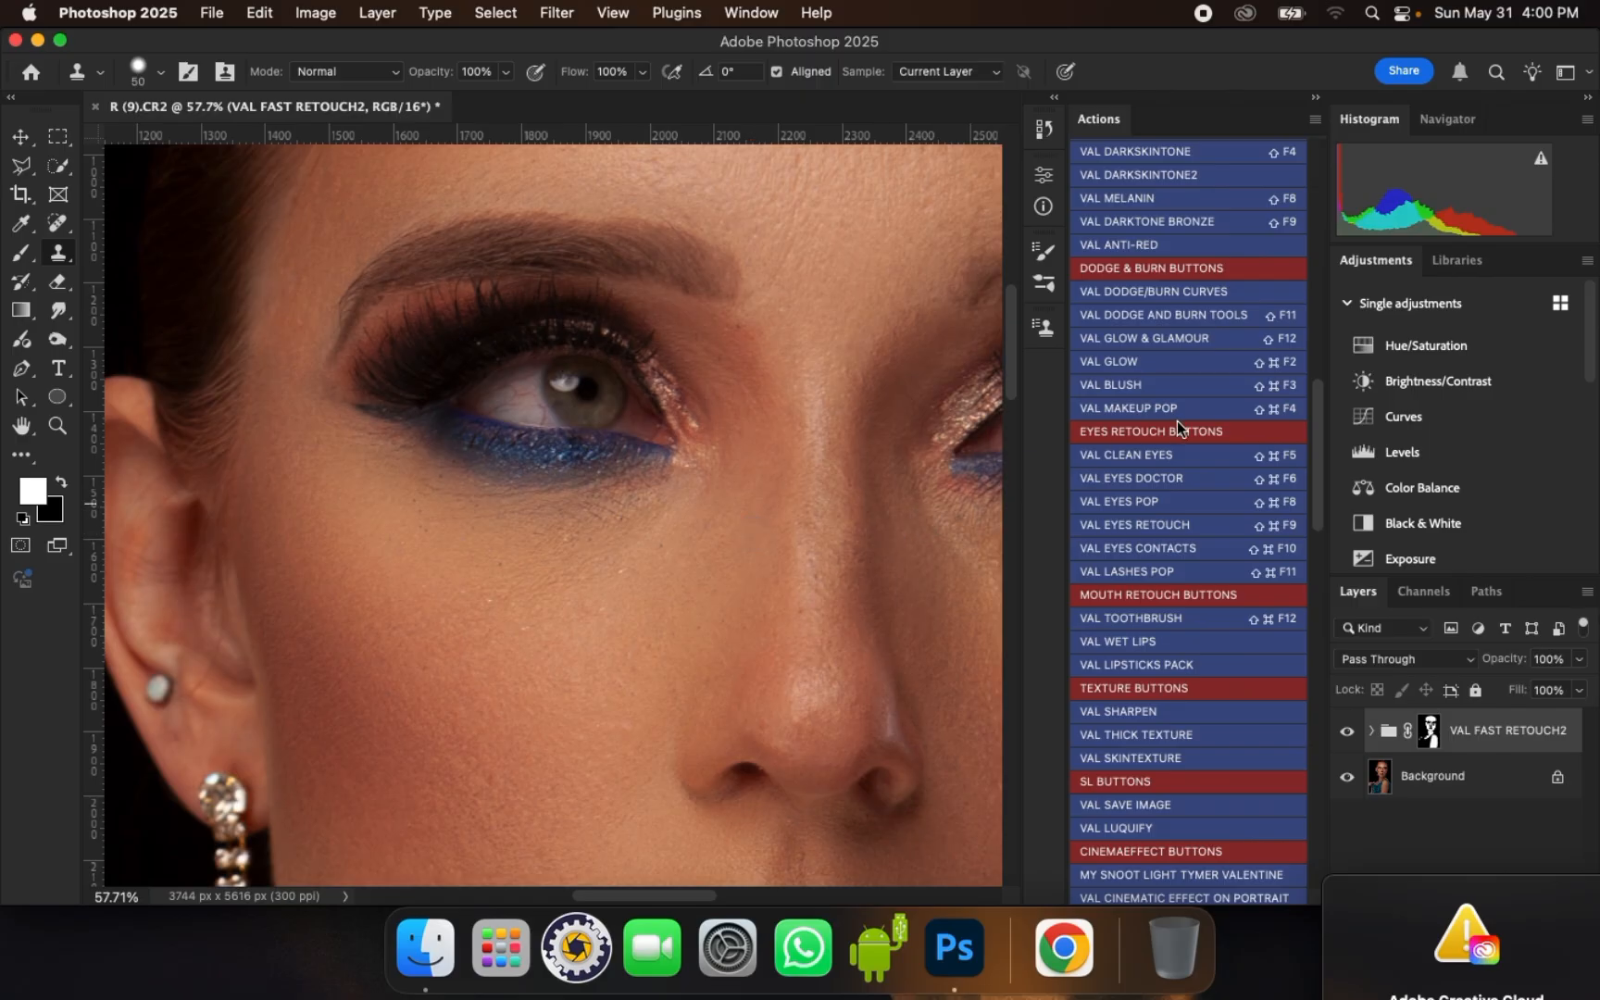
left_click(1161, 482)
key("Return")
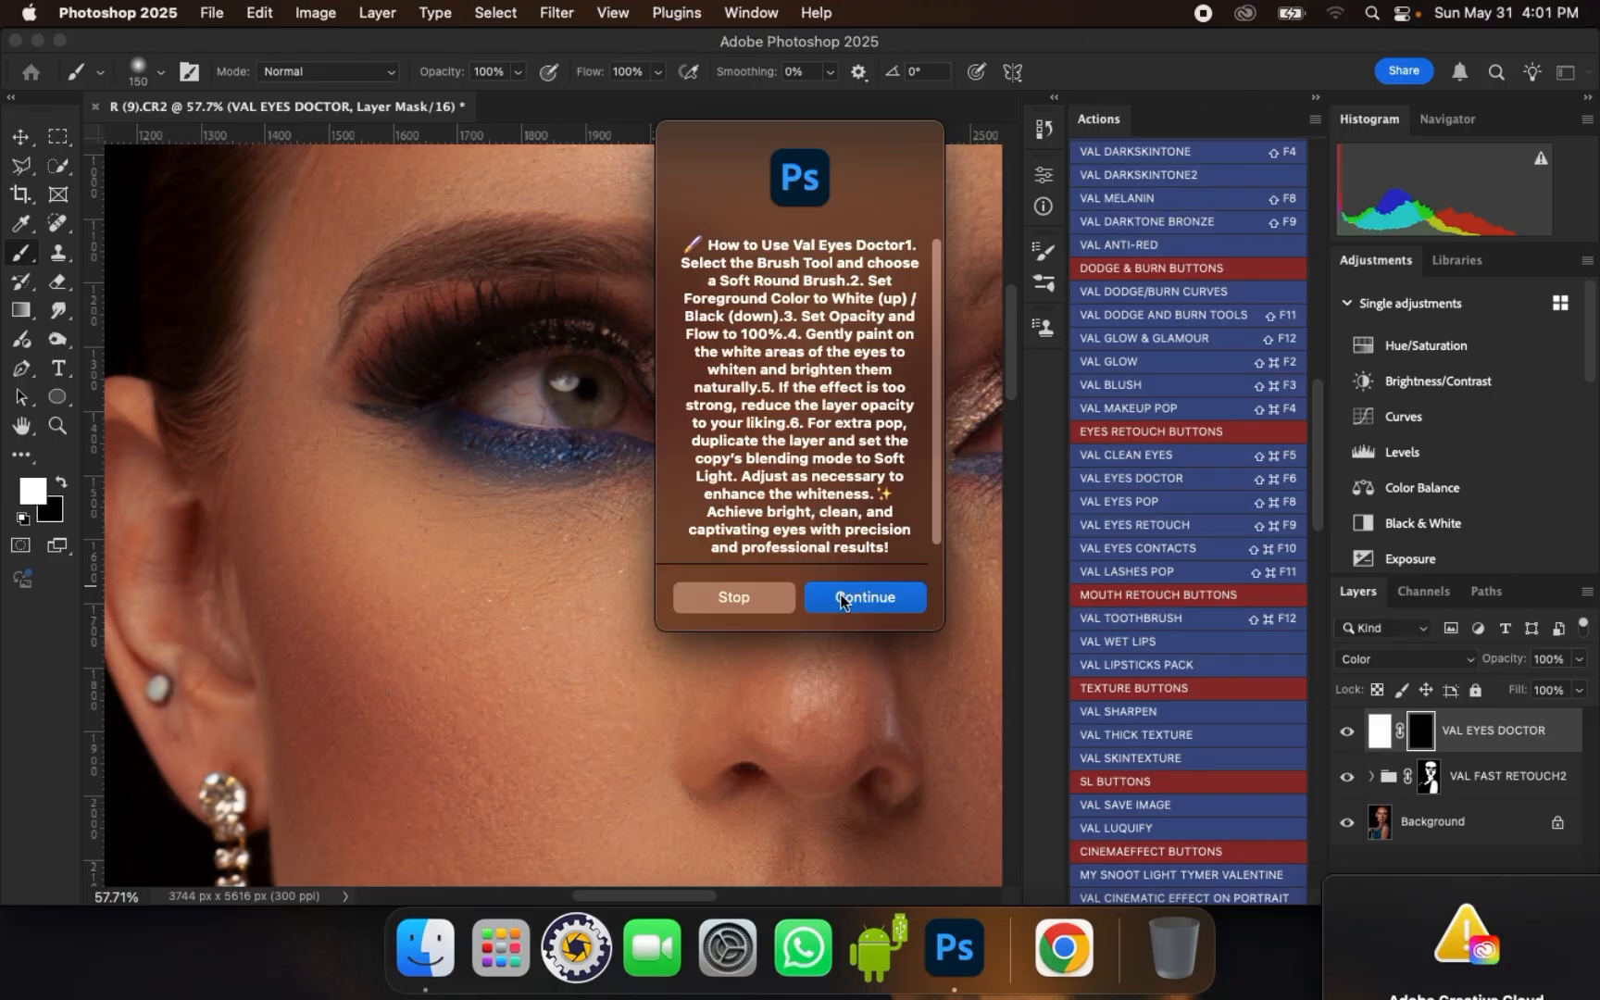
left_click(841, 600)
- Reduce the brush to 40 px and paint white on the VAL EYES DOCTOR mask over the left-hand eye's outer white
scroll(466, 408, "up", 3)
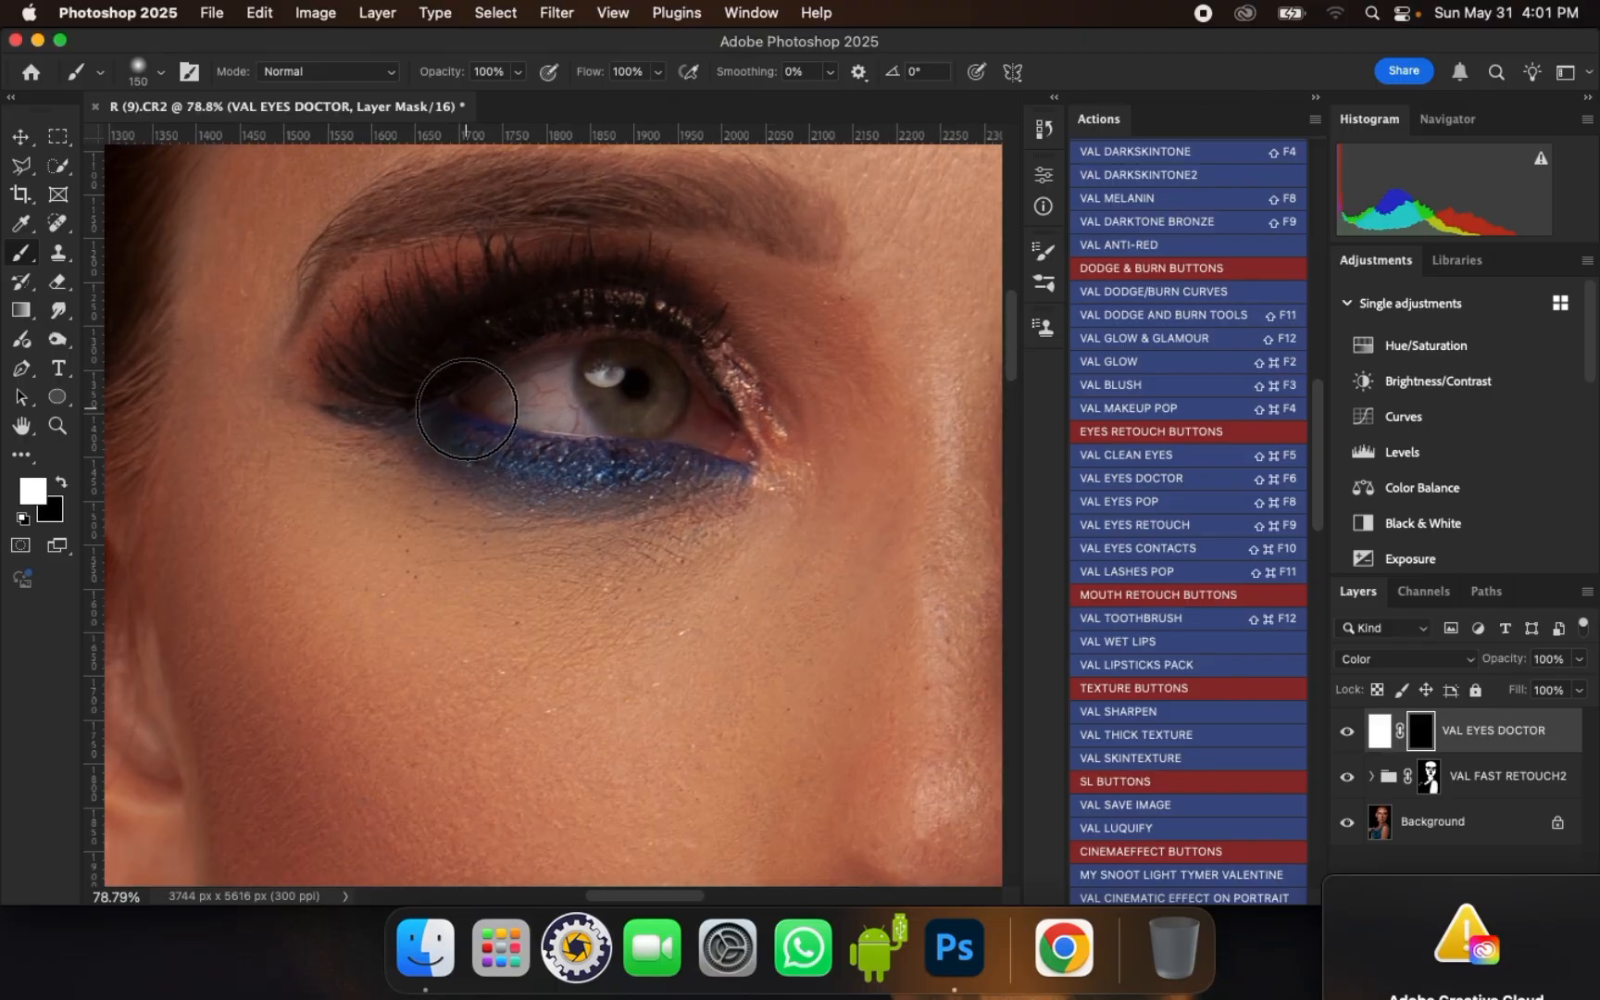
key("bracketleft")
key("bracketleft")
key("bracketleft")
key("bracketleft")
key("bracketleft")
key("bracketleft")
key("bracketleft")
key("bracketleft")
key("bracketleft")
scroll(483, 389, "up", 3)
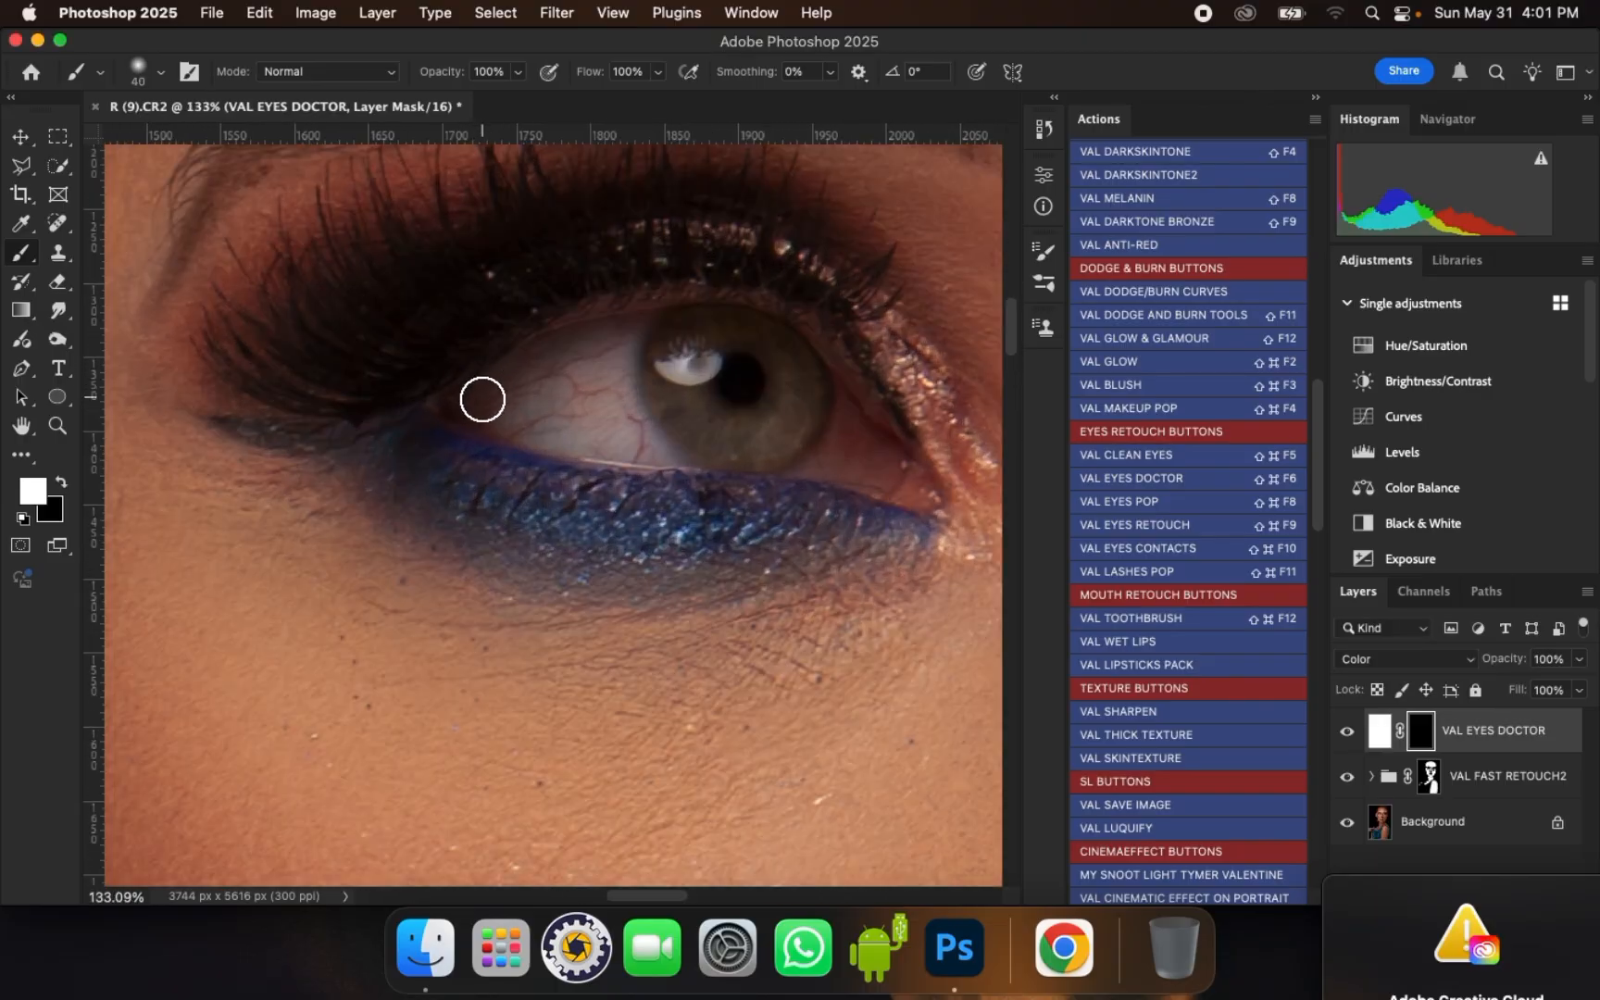
mouse_move(482, 399)
left_mouse_down()
mouse_move(627, 329)
mouse_move(616, 402)
mouse_move(645, 446)
mouse_move(482, 415)
mouse_move(581, 378)
mouse_move(604, 429)
left_mouse_up()
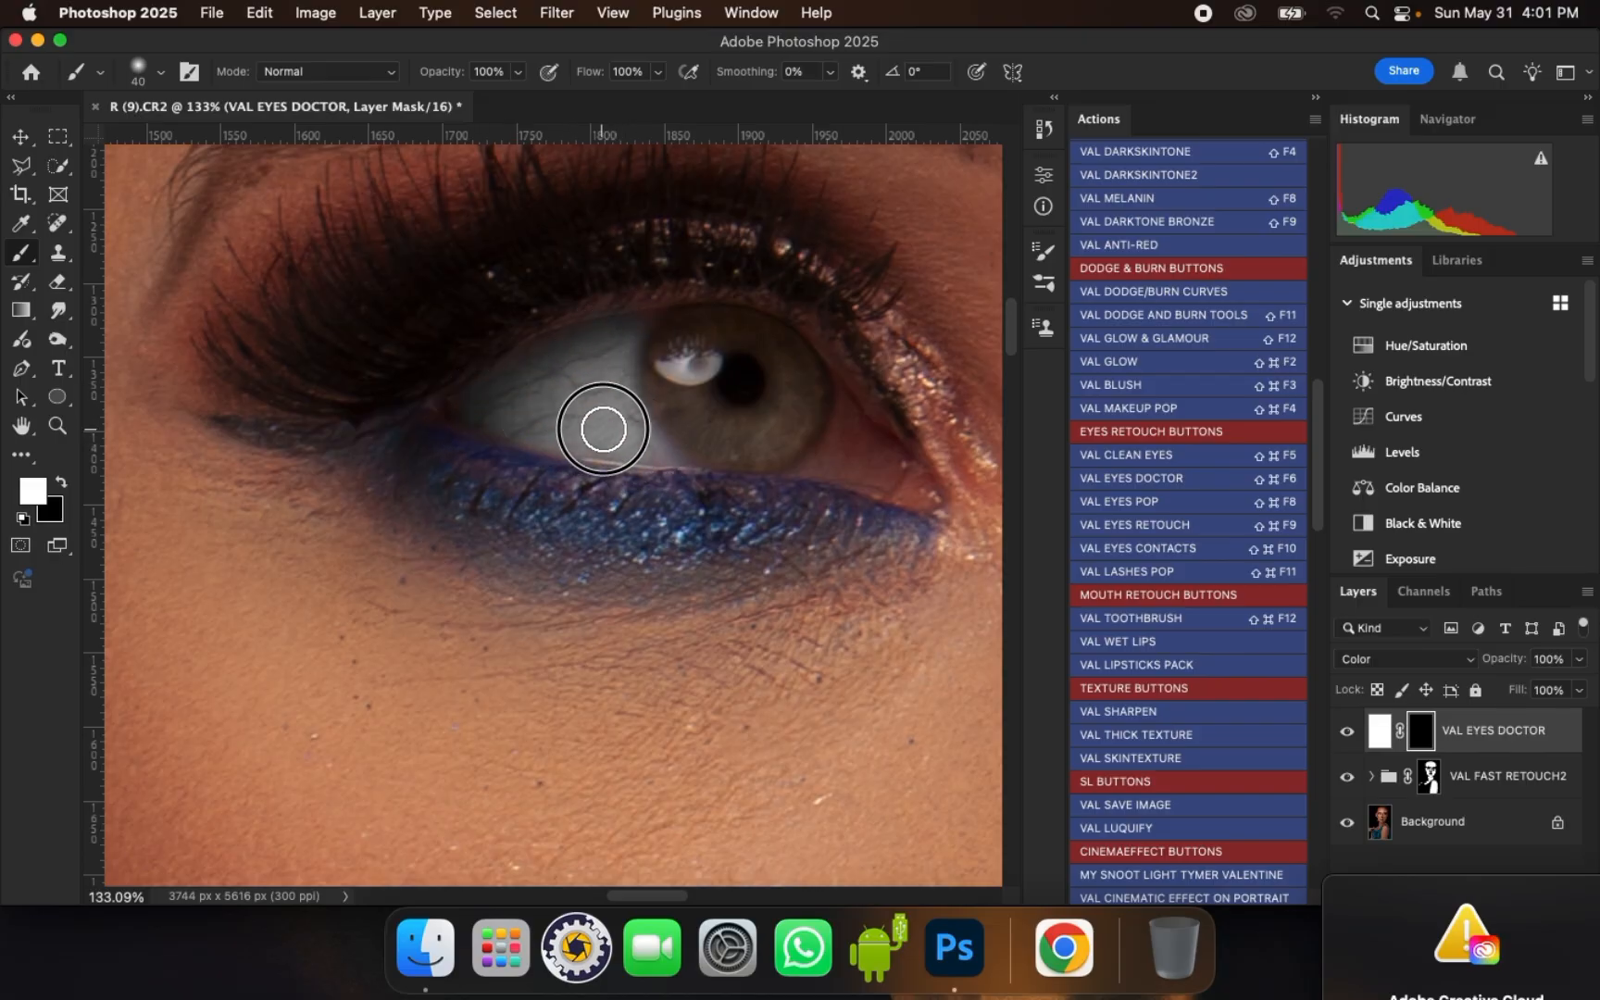
- Paint the white at the same eye's inner corner with a 20 px brush, and reduce the brush to 9 px
key("bracketleft")
key("bracketleft")
mouse_move(861, 432)
left_mouse_down()
mouse_move(844, 397)
mouse_move(913, 500)
mouse_move(833, 473)
mouse_move(839, 438)
mouse_move(879, 473)
mouse_move(848, 428)
mouse_move(803, 470)
left_mouse_up()
key("bracketleft")
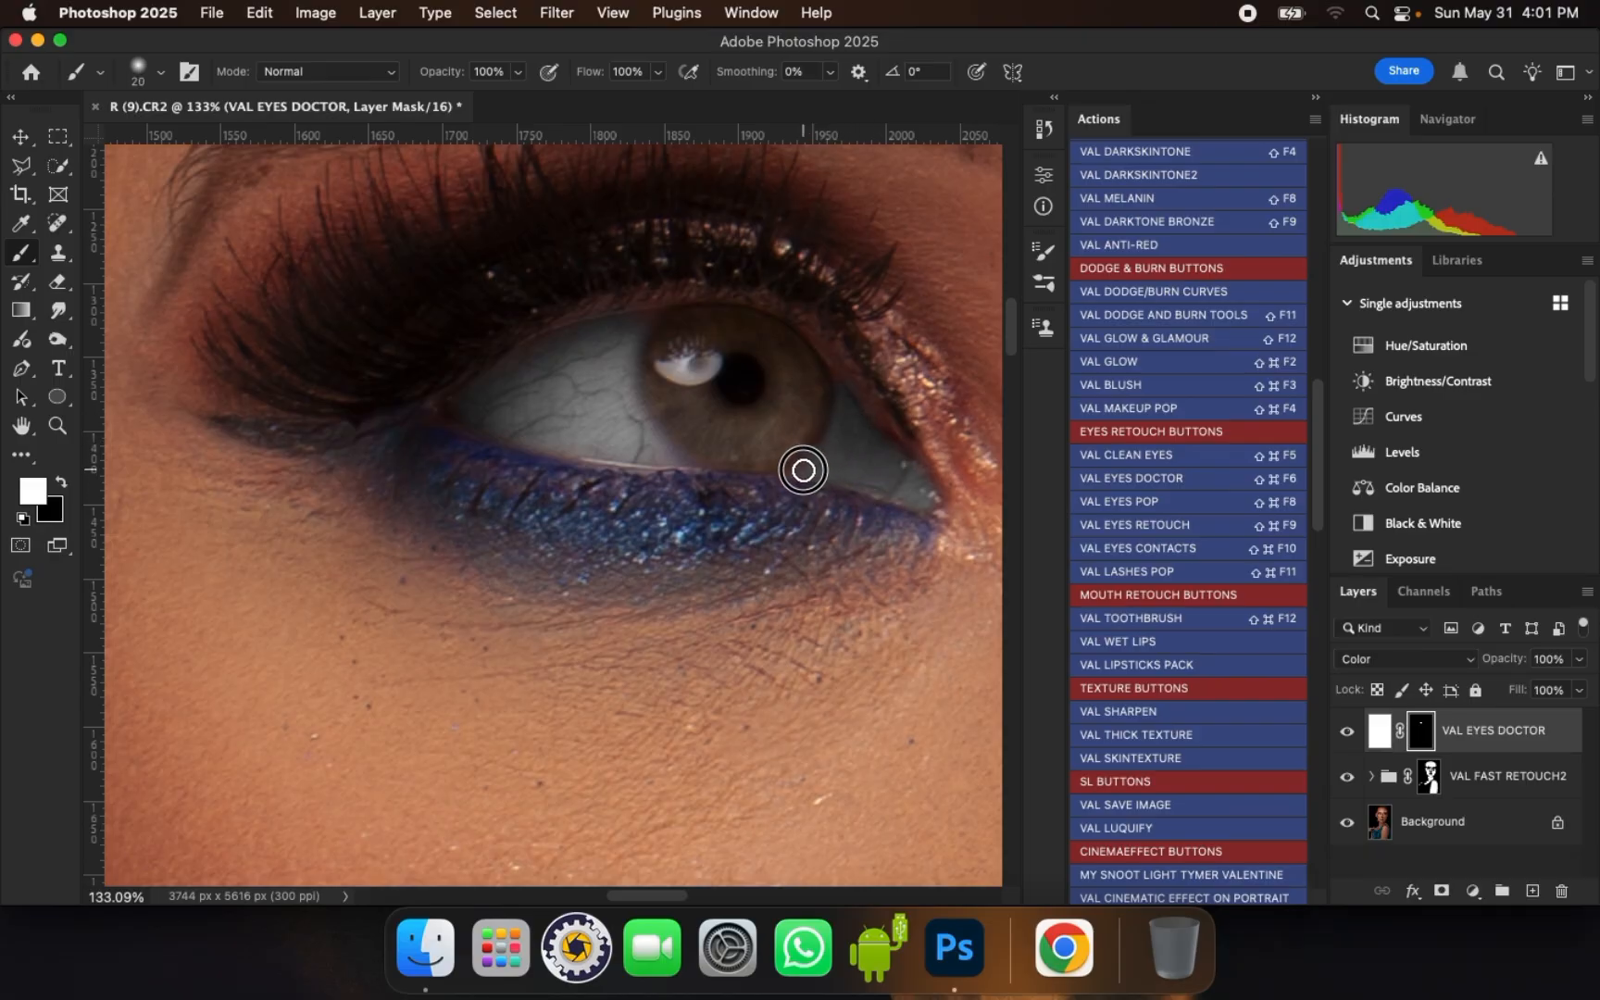
key("bracketleft")
key("bracketleft")
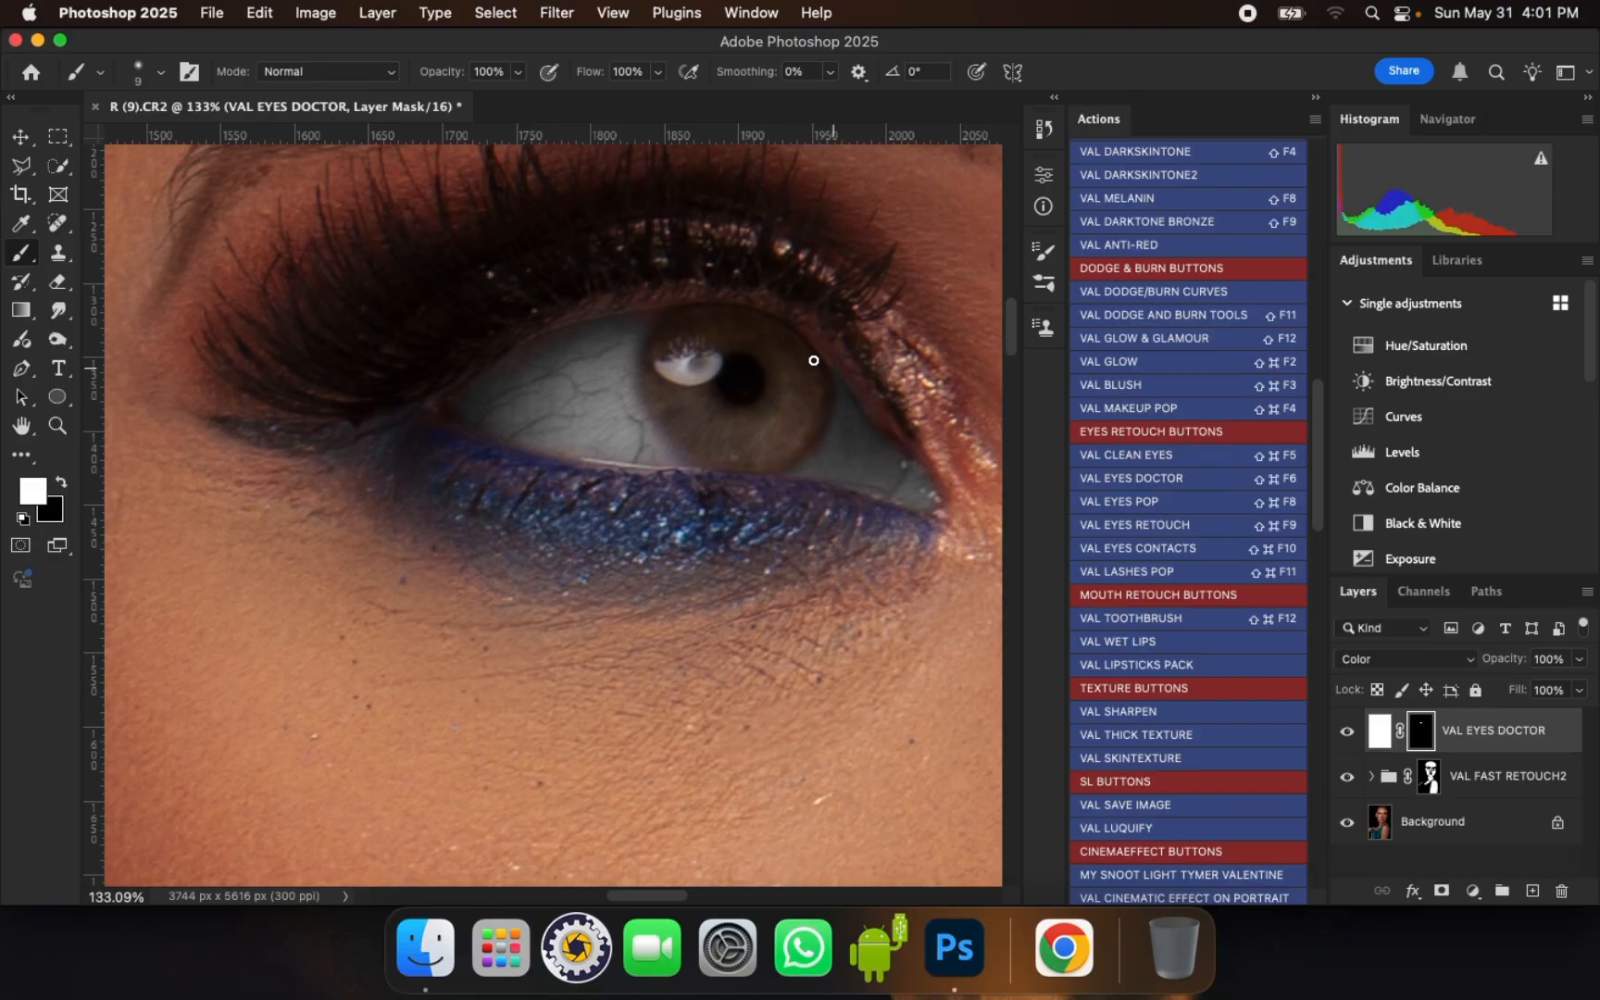
- Enlarge the brush to 15 px and paint the whites on both sides of the other eye's iris on the mask
scroll(399, 341, "down", 5)
scroll(568, 380, "up", 5)
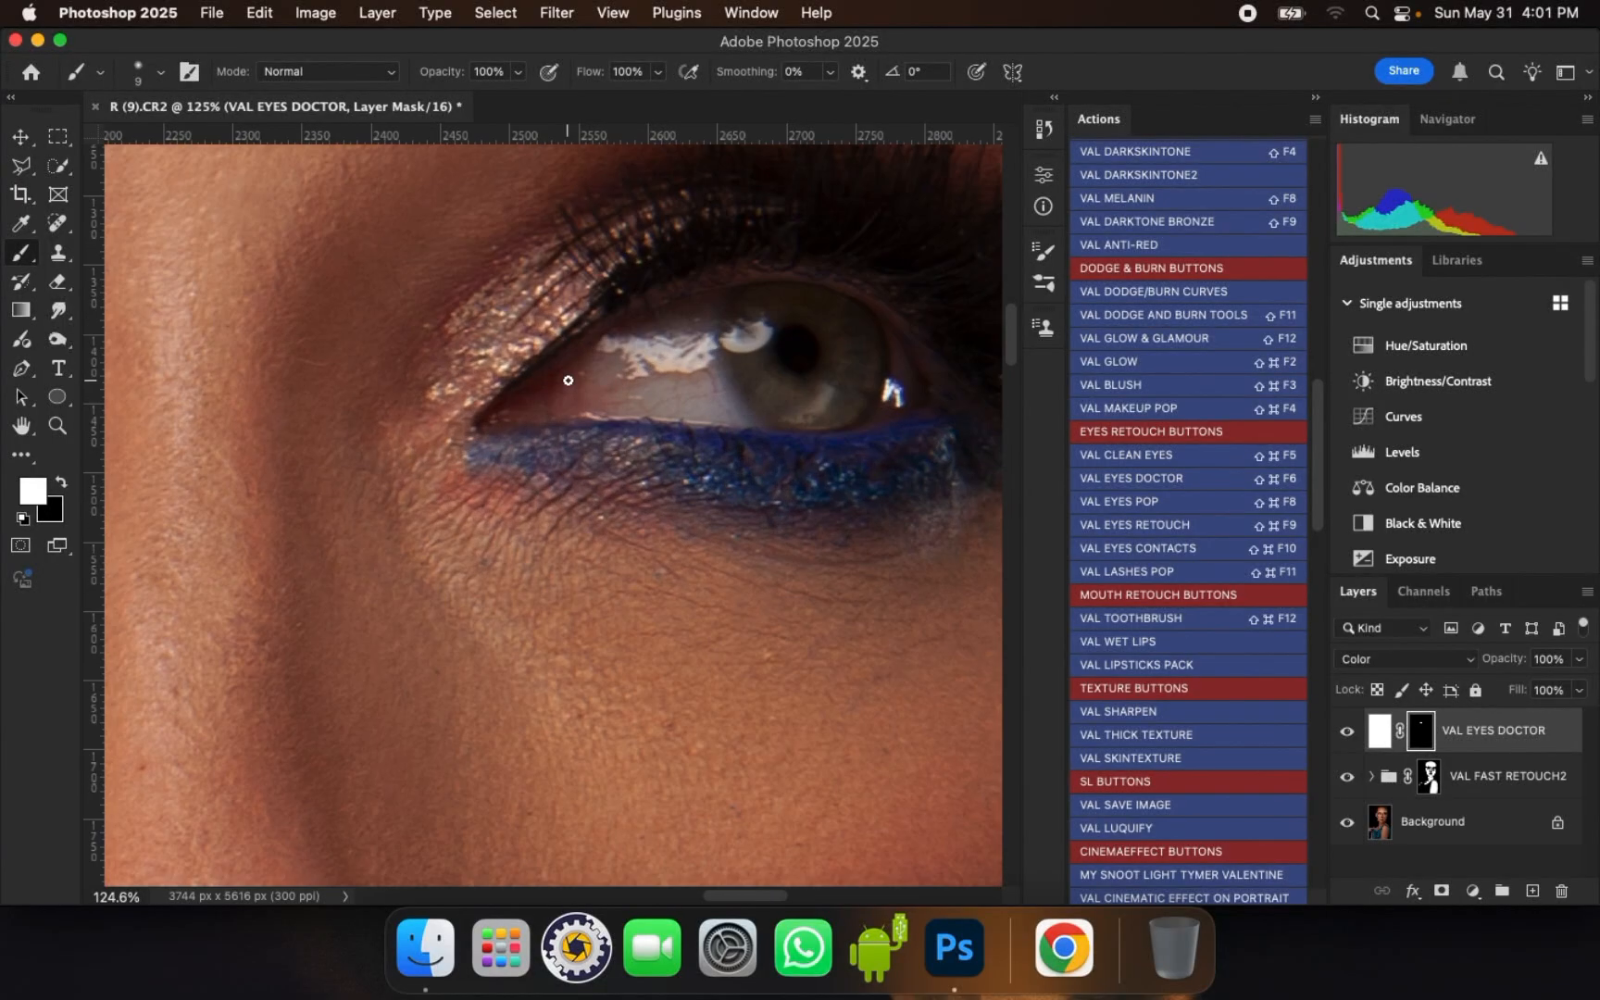
key("bracketright")
key("bracketright")
mouse_move(528, 394)
left_mouse_down()
mouse_move(704, 304)
mouse_move(699, 359)
mouse_move(728, 414)
mouse_move(604, 401)
mouse_move(511, 416)
mouse_move(695, 373)
mouse_move(583, 390)
mouse_move(663, 355)
mouse_move(593, 358)
mouse_move(522, 408)
left_mouse_up()
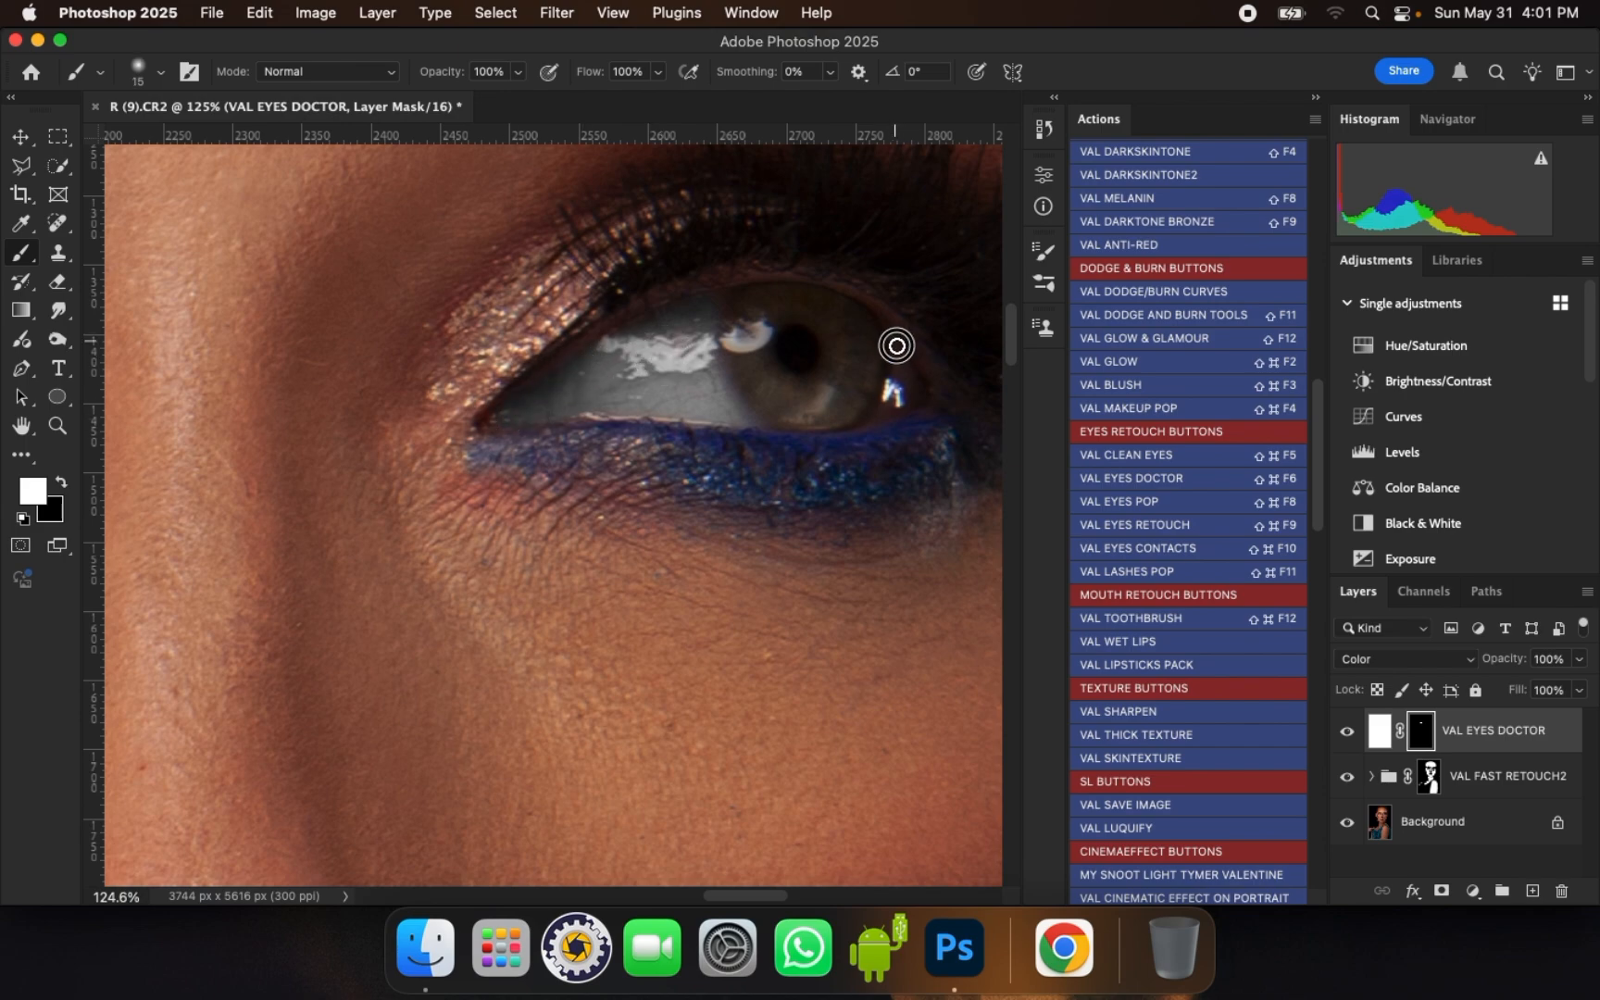
mouse_move(896, 343)
left_mouse_down()
mouse_move(908, 408)
mouse_move(869, 426)
mouse_move(894, 367)
left_mouse_up()
- Duplicate the VAL EYES DOCTOR layer and set the copy's blend mode to Soft Light
scroll(893, 419, "down", 3)
scroll(713, 411, "down", 3)
scroll(442, 388, "up", 2)
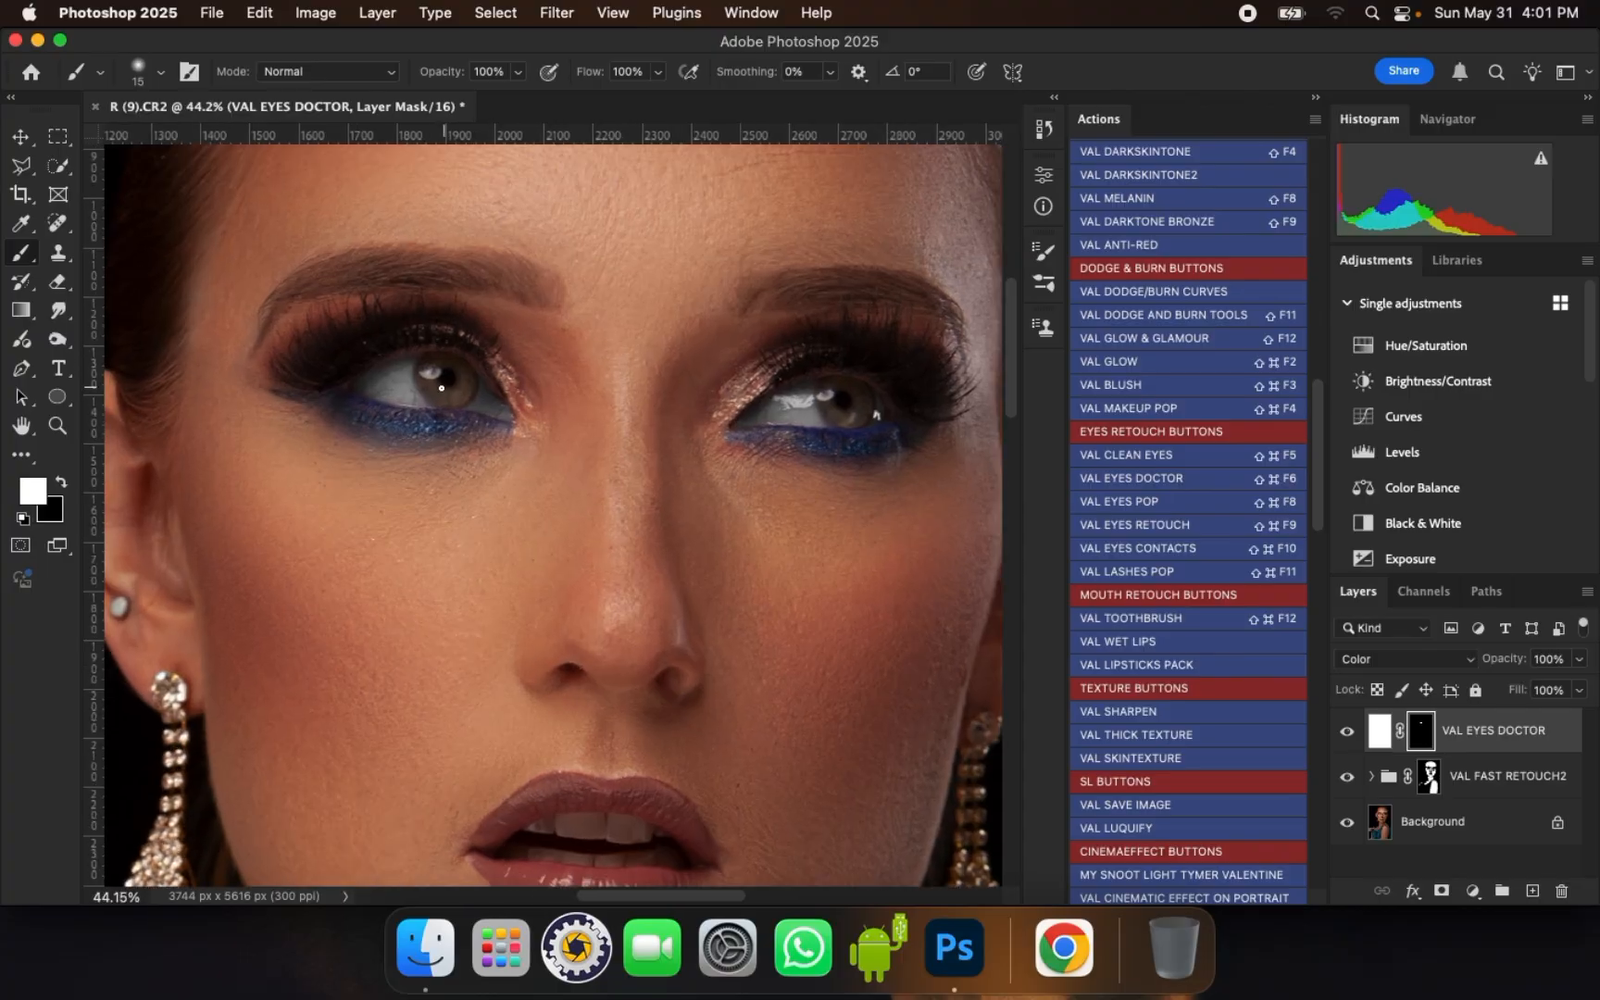
scroll(410, 347, "up", 1)
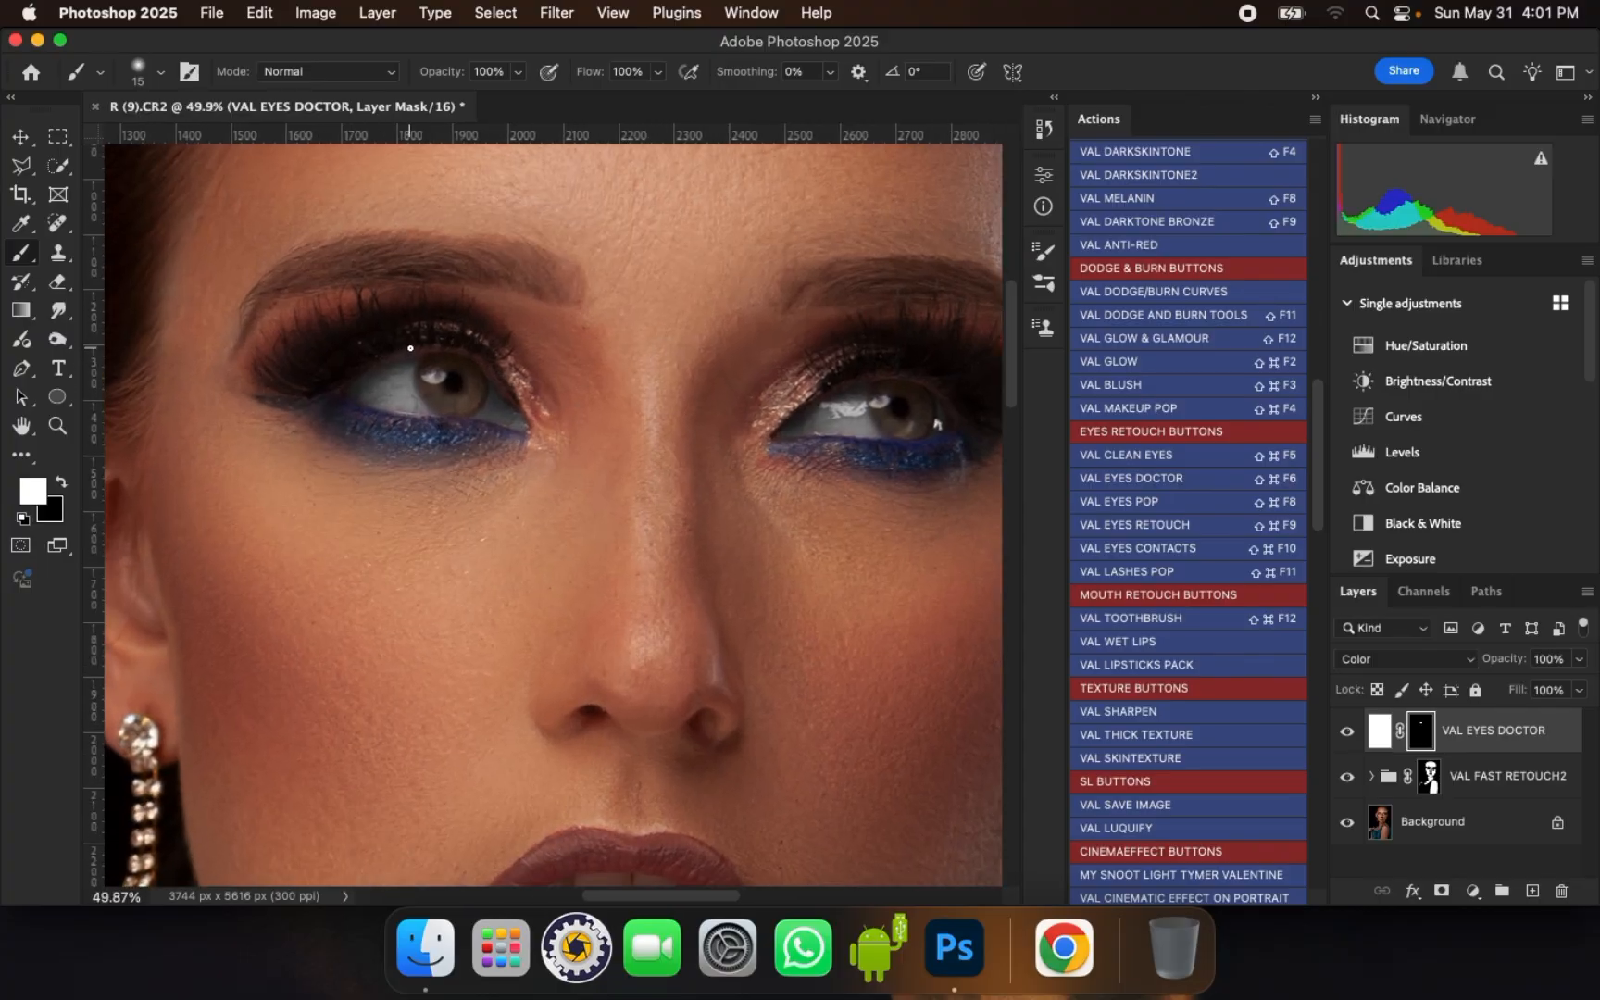
scroll(432, 360, "up", 1)
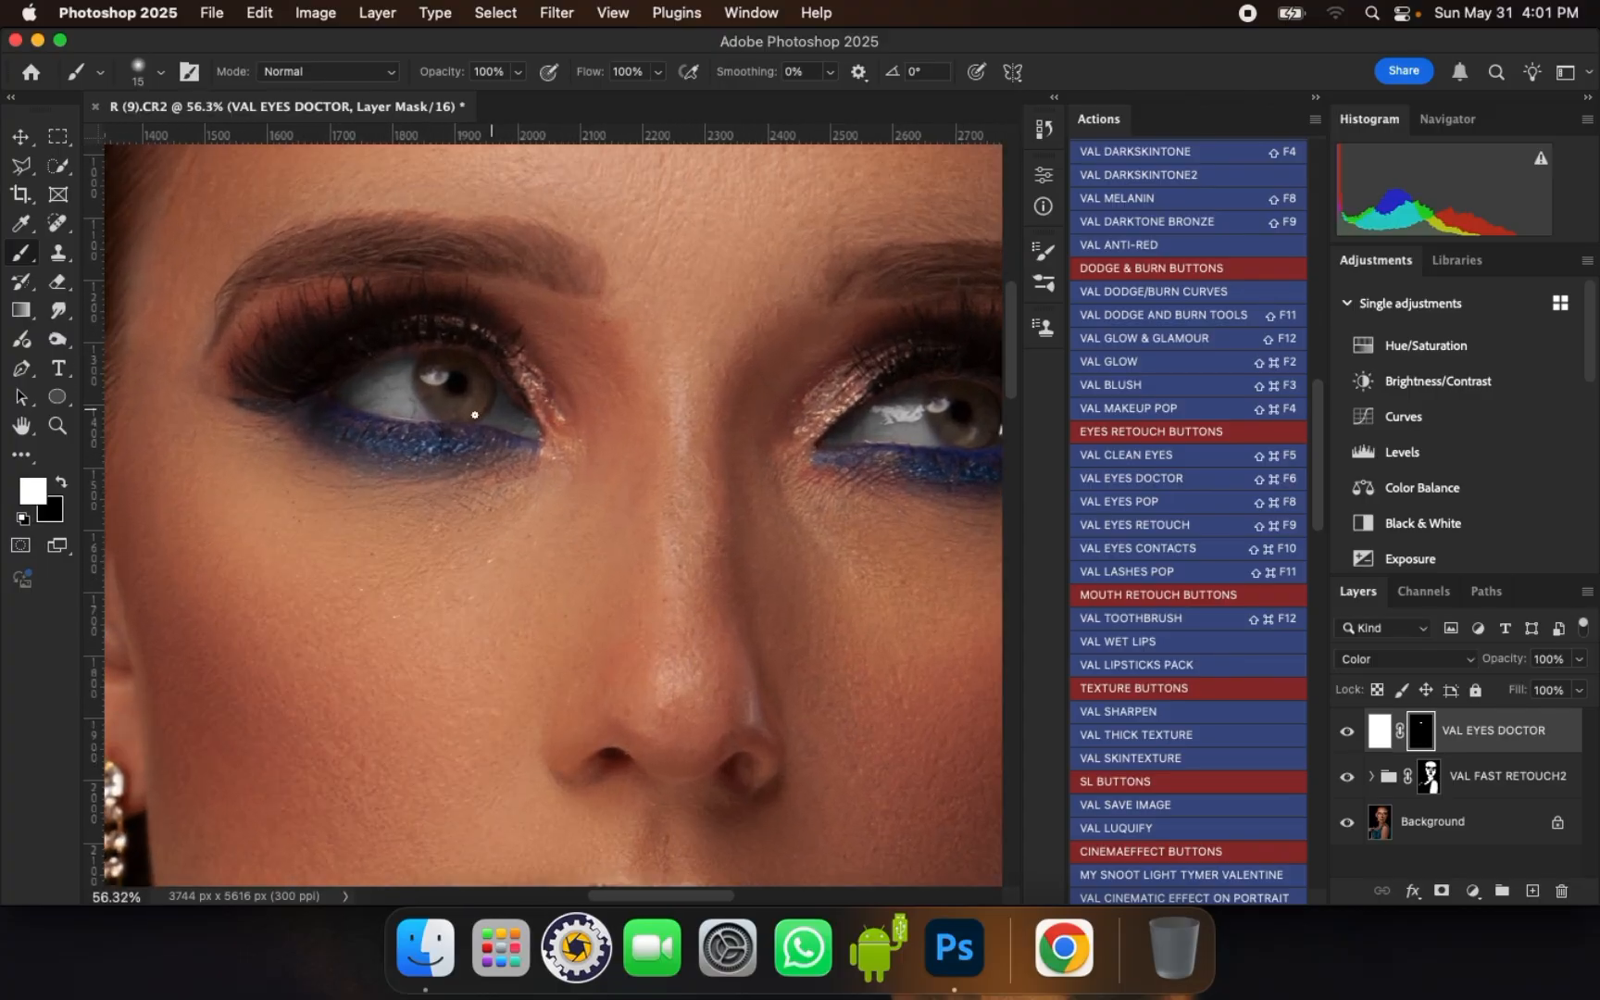
scroll(417, 426, "down", 2)
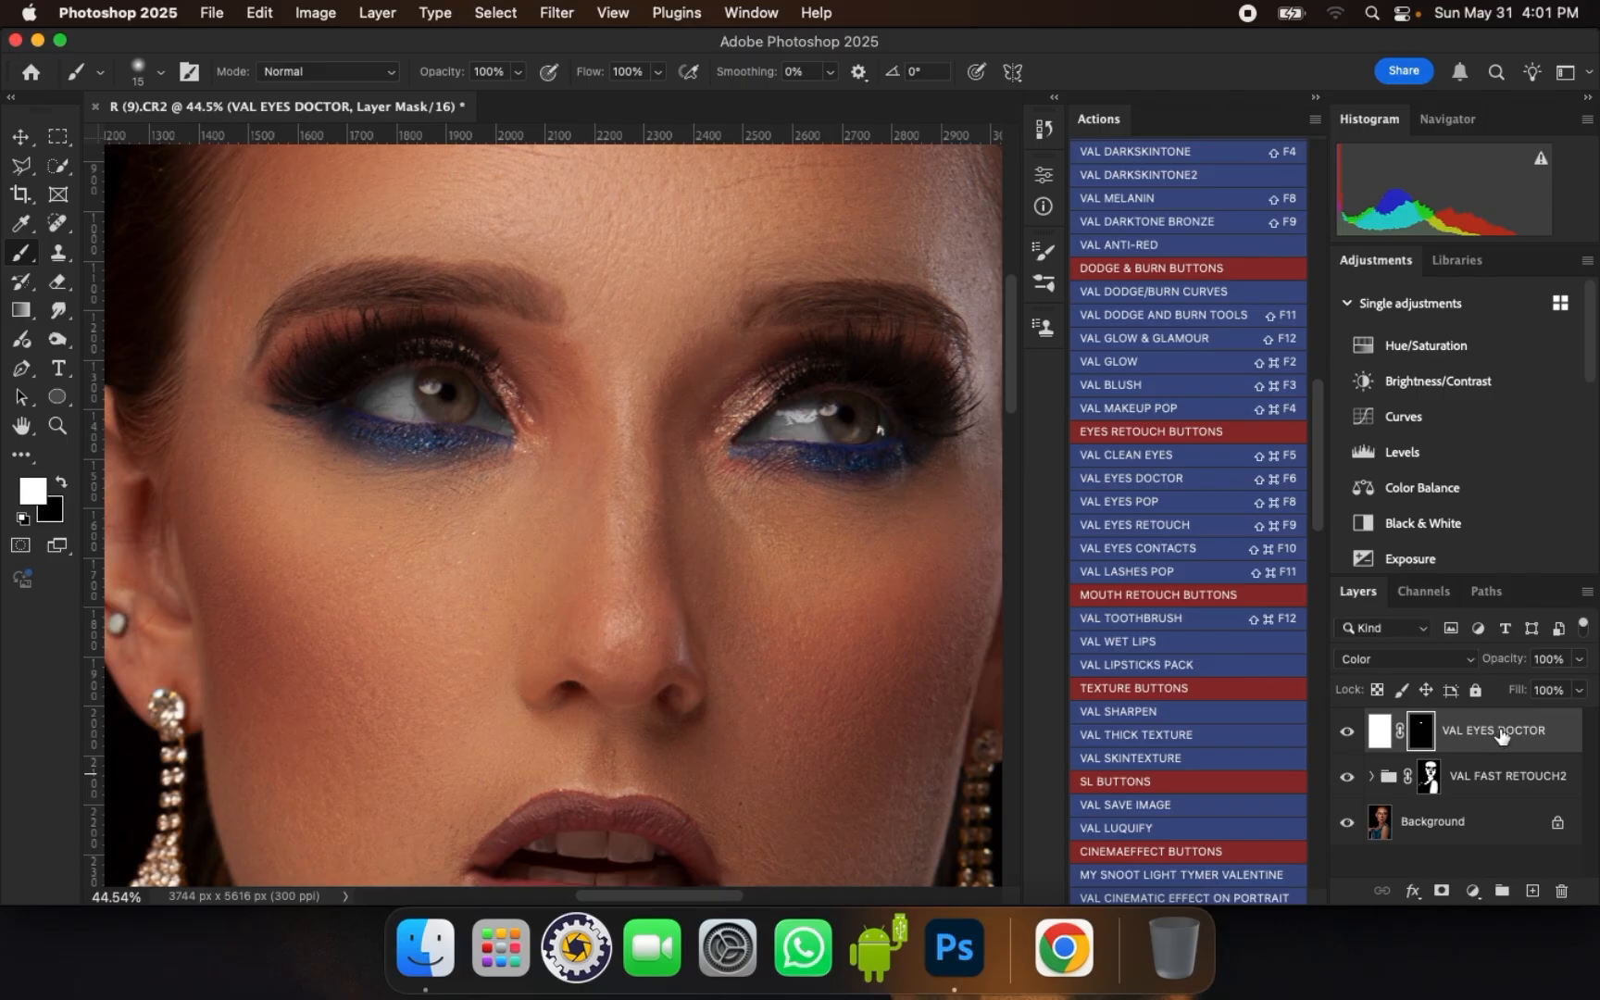
key("super+j")
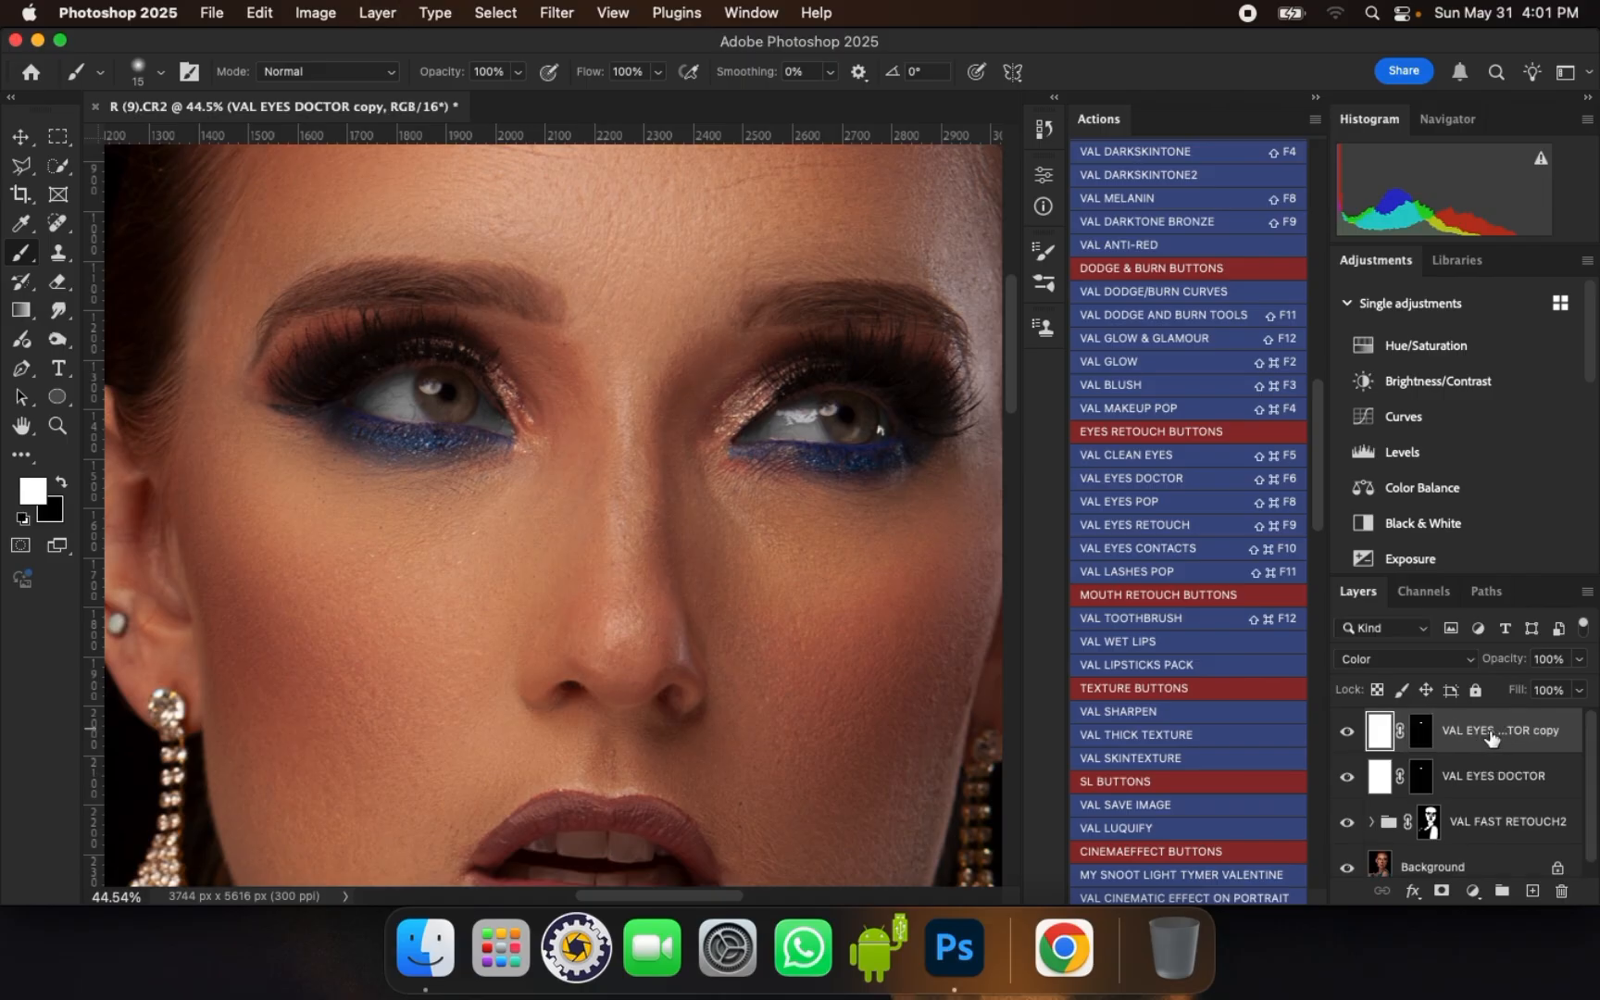
left_click(1411, 659)
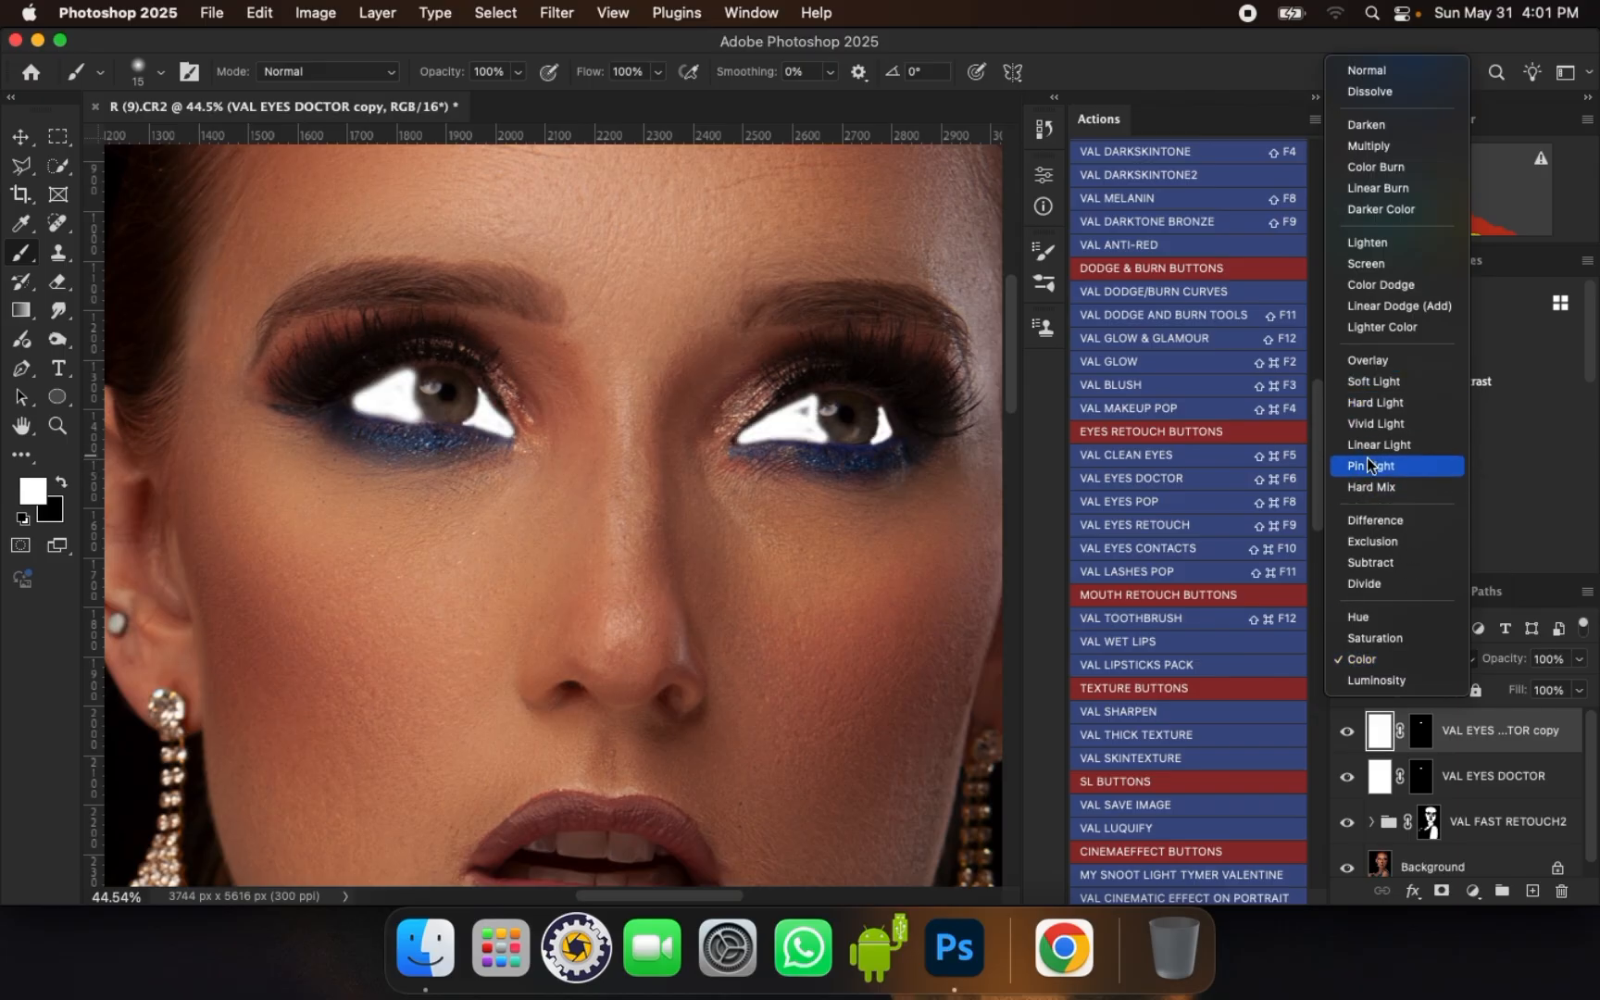
left_click(1373, 382)
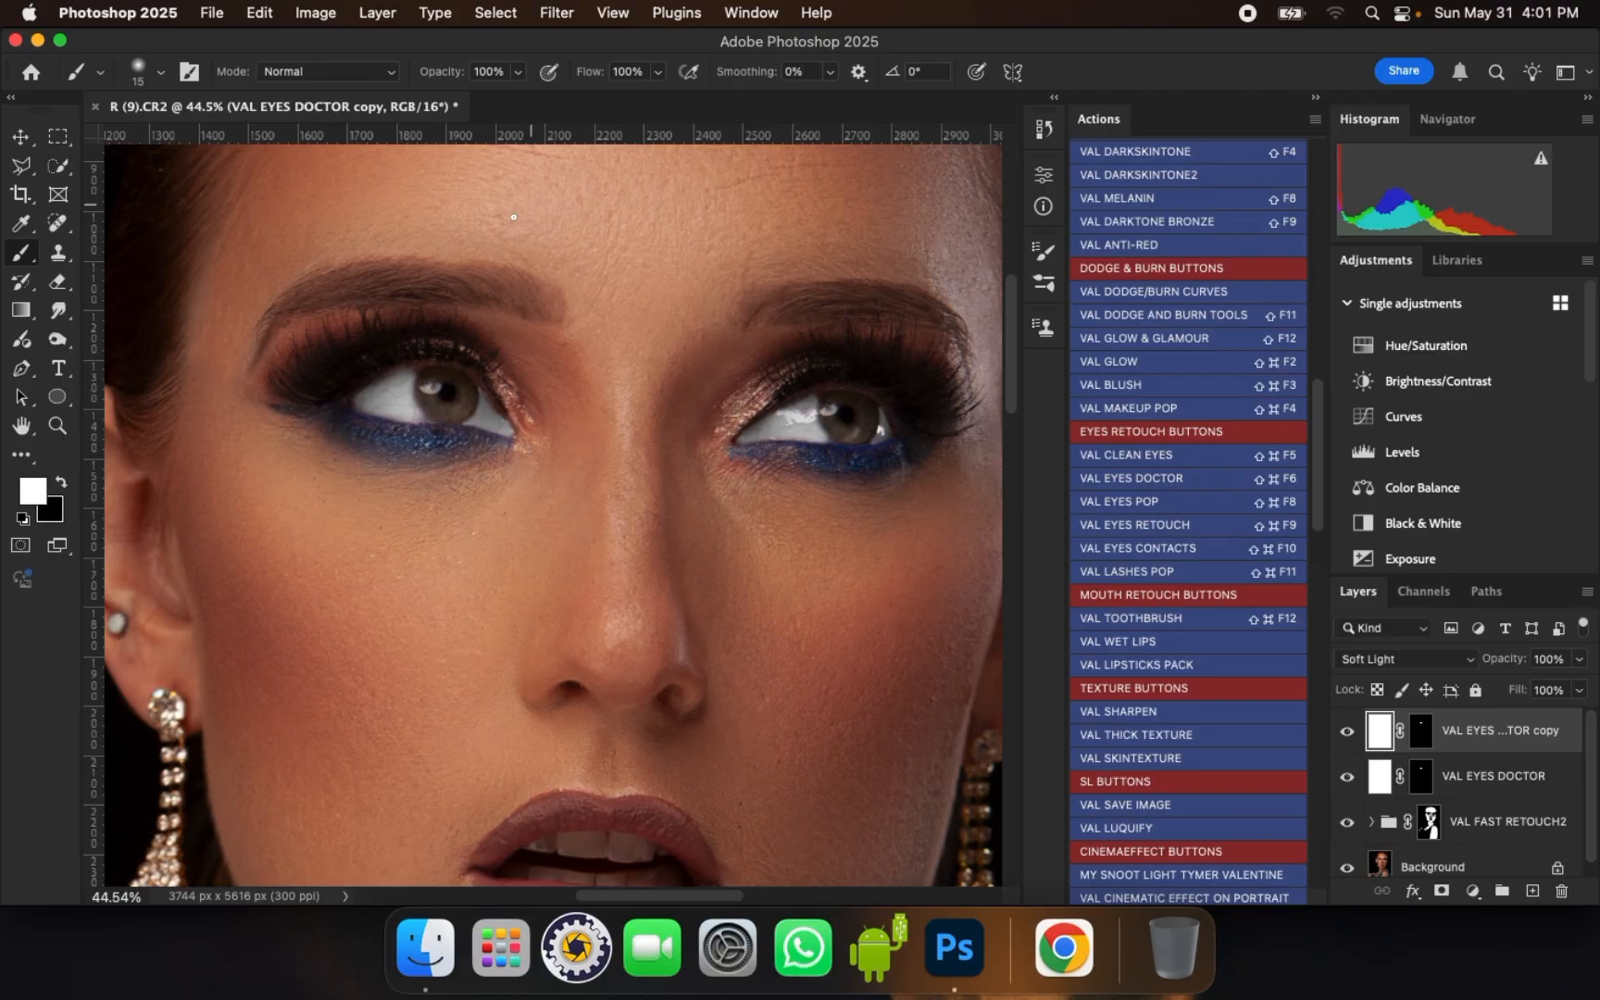
- Lower the opacity of the VAL EYES DOCTOR copy to 47% and of the original VAL EYES DOCTOR layer to 43%
scroll(513, 217, "up", 5)
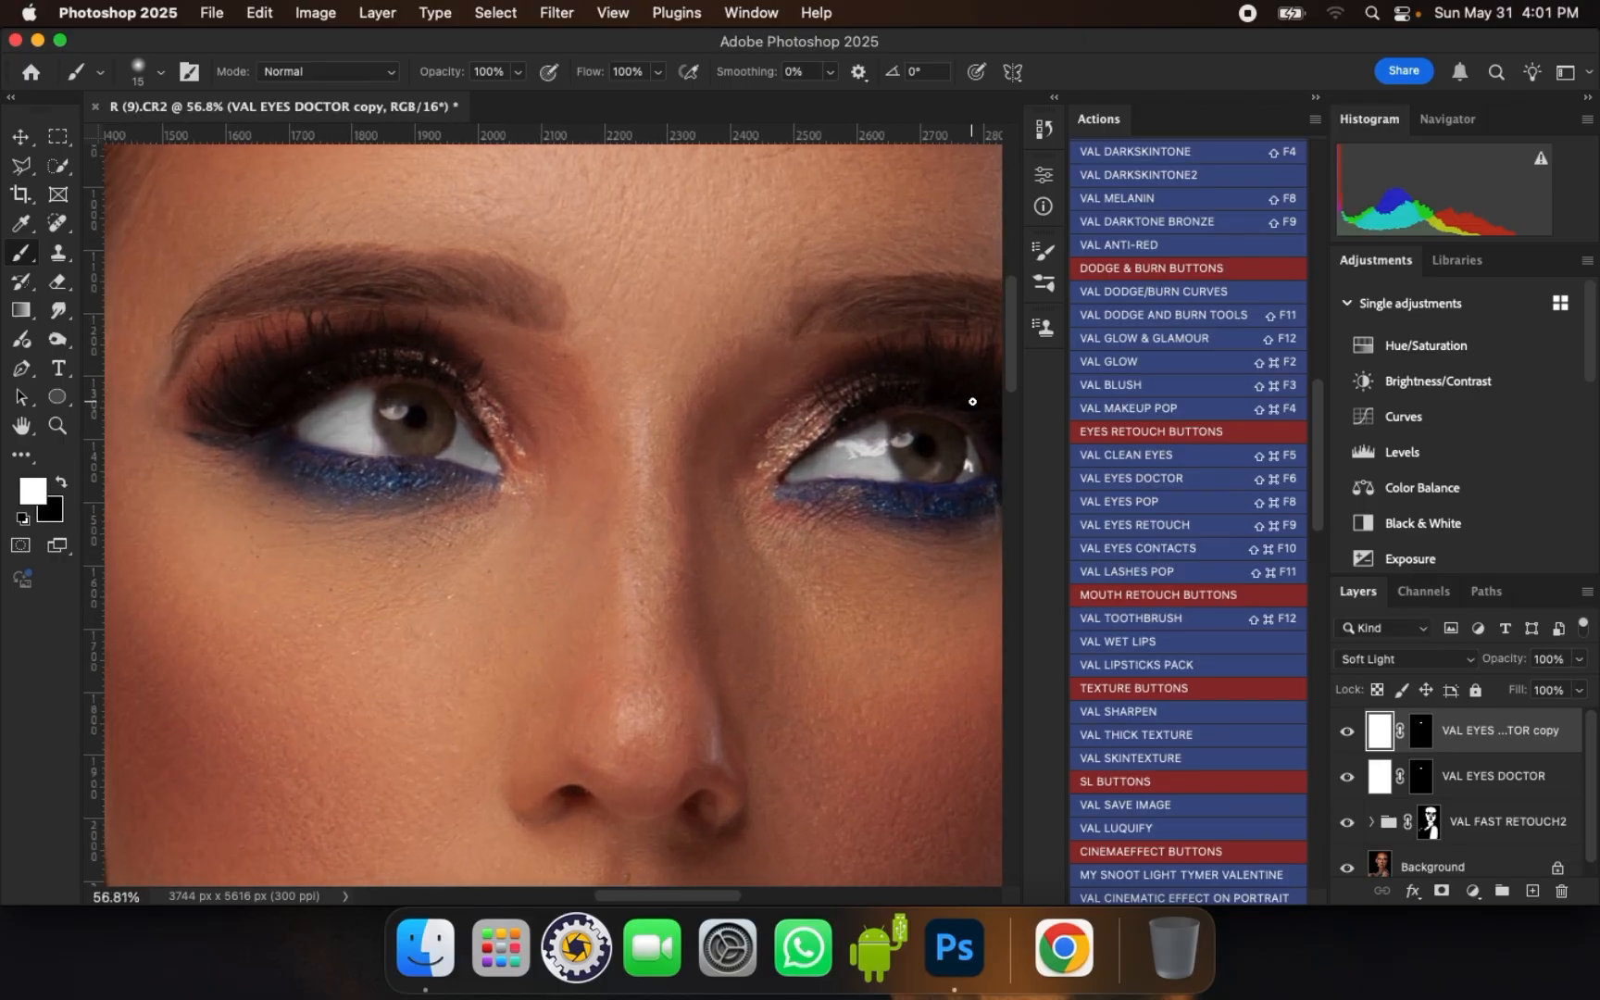
scroll(972, 401, "up", 1)
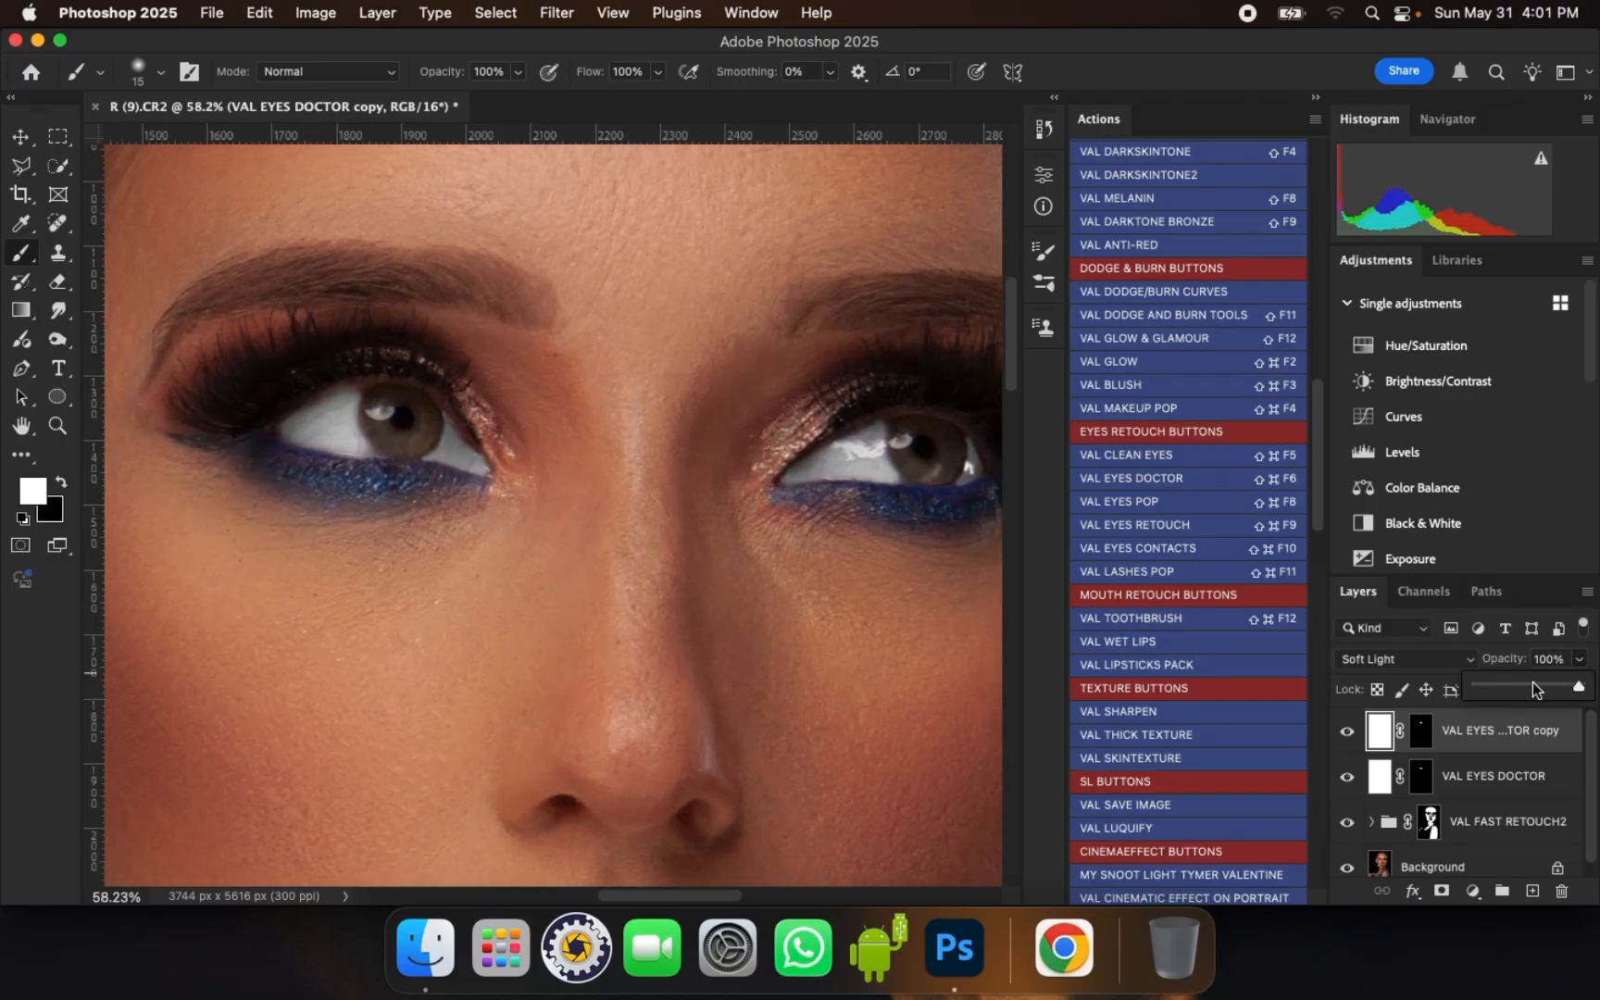
left_click(1525, 686)
left_click(1536, 777)
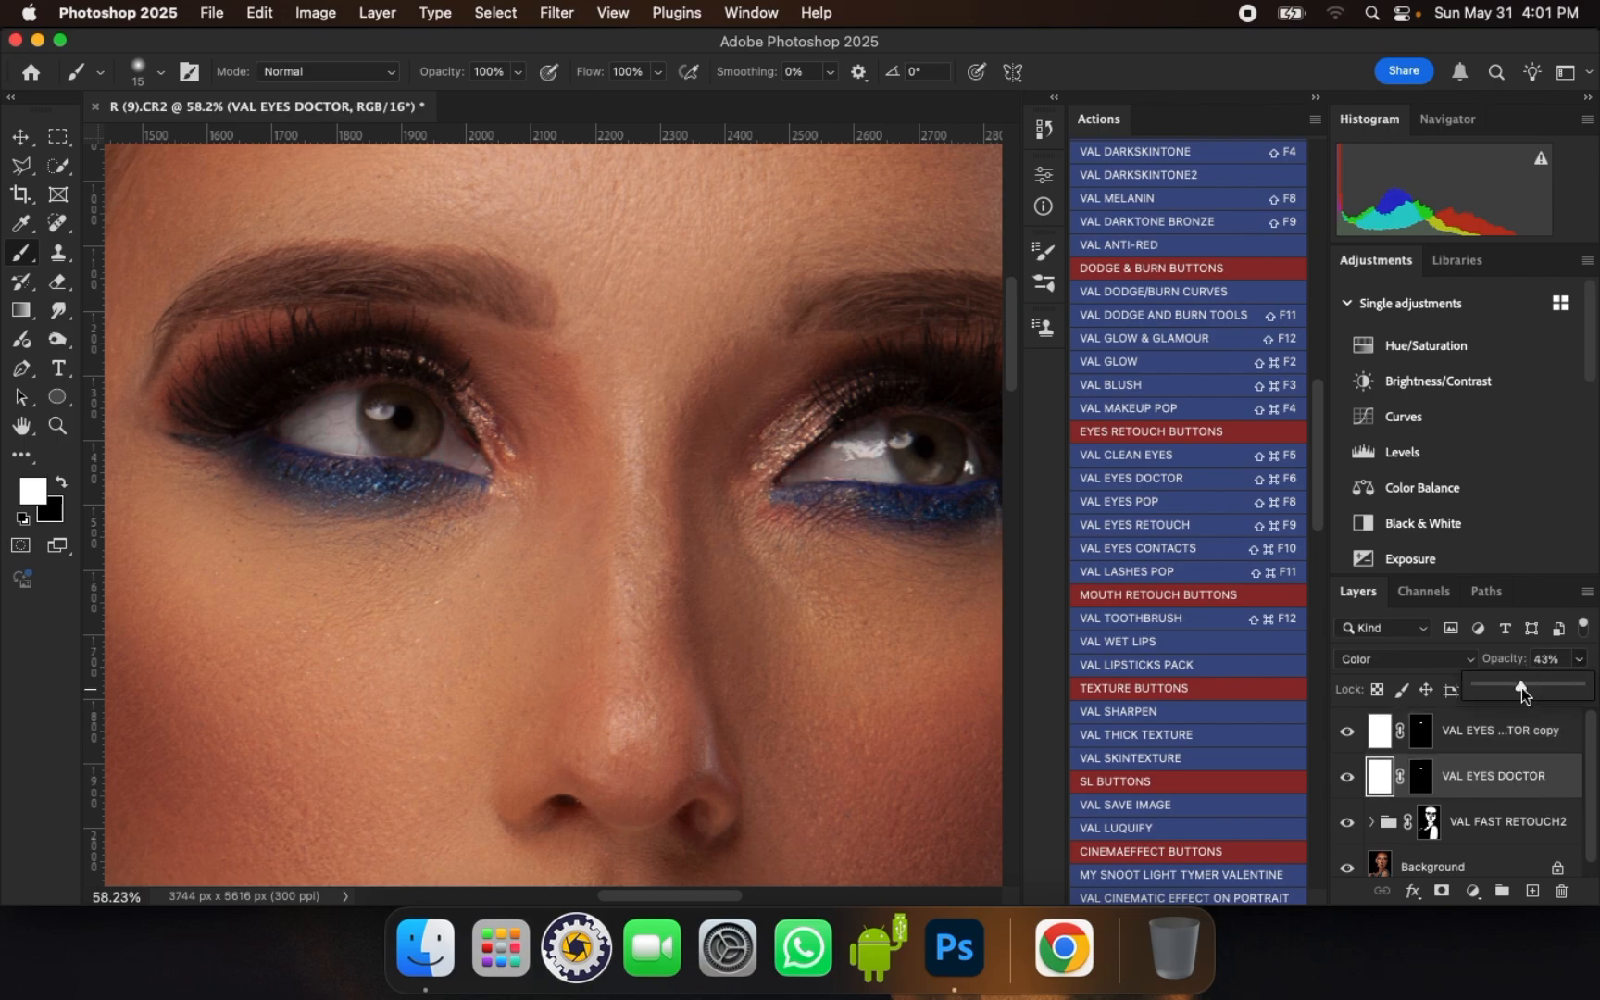
scroll(618, 429, "down", 5)
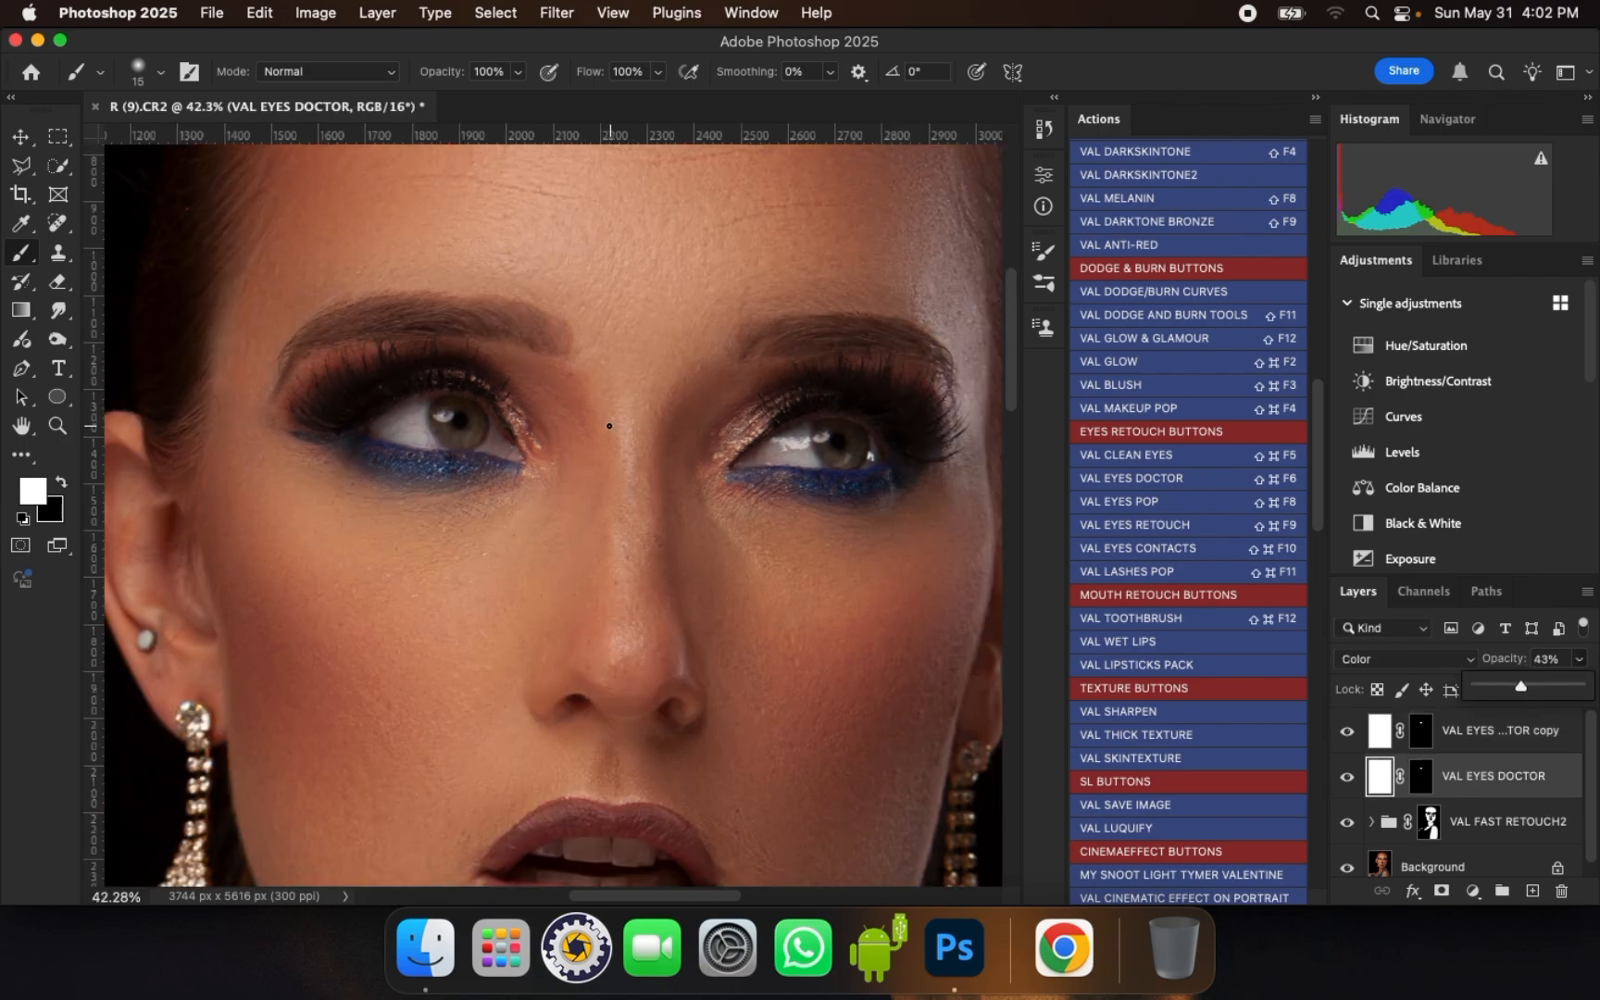
left_click(1509, 744)
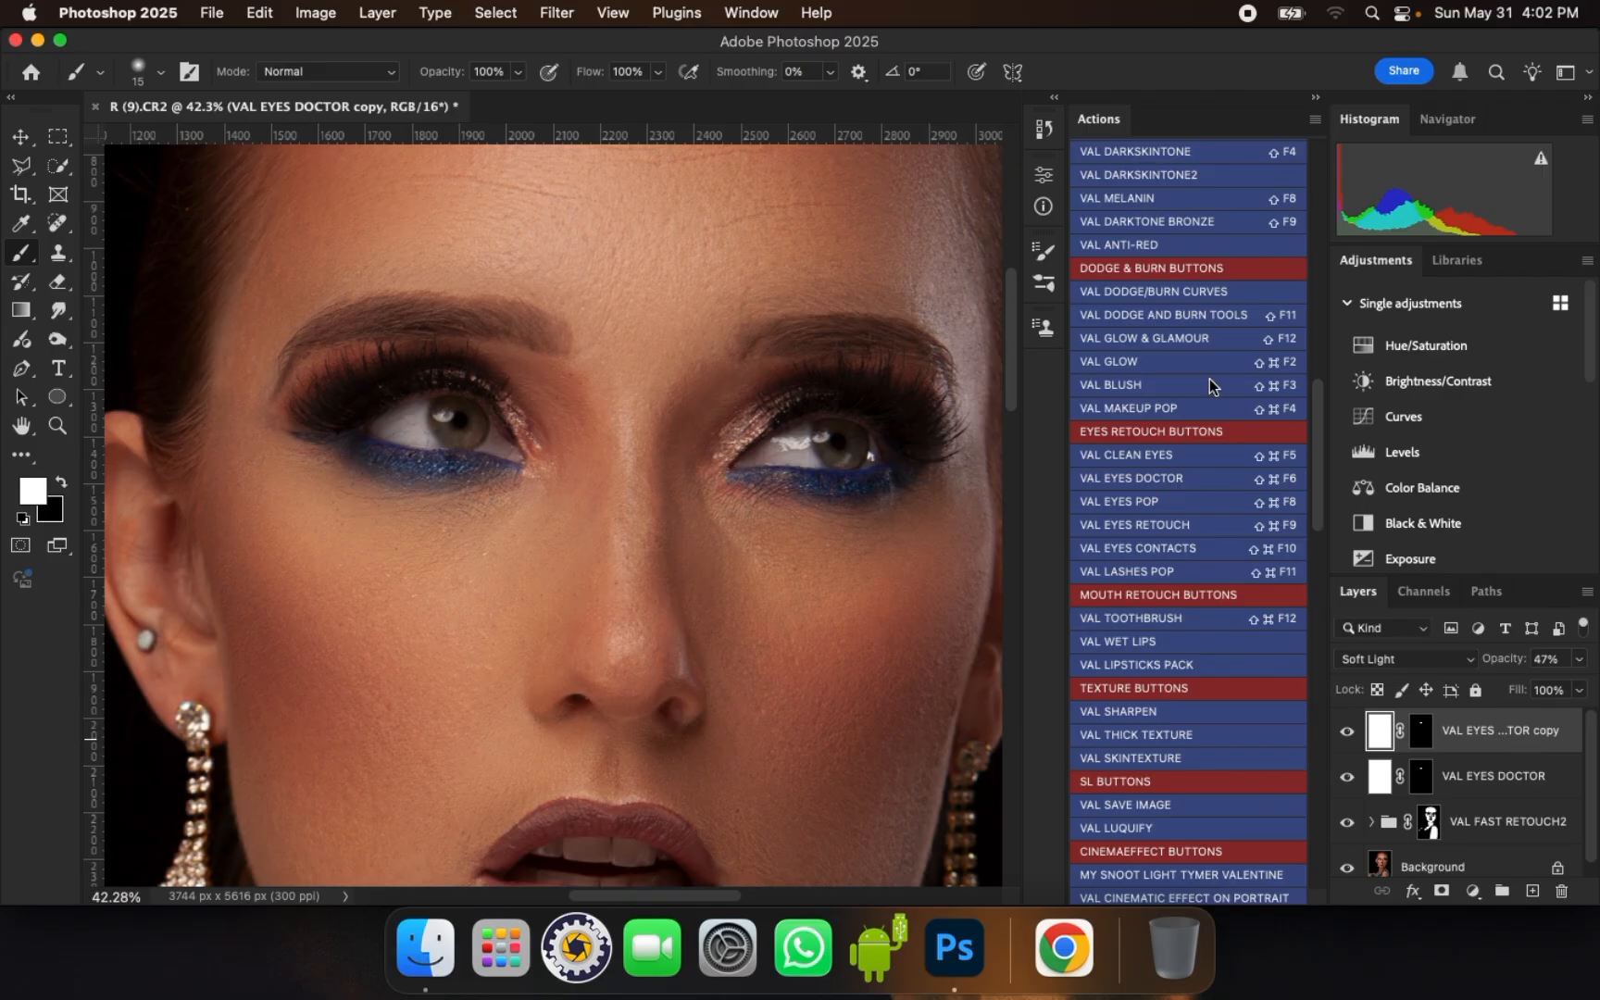
- Run the VAL EYES RETOUCH action and continue past its messages to create the Eye Makeover group
scroll(1140, 524, "up", 1)
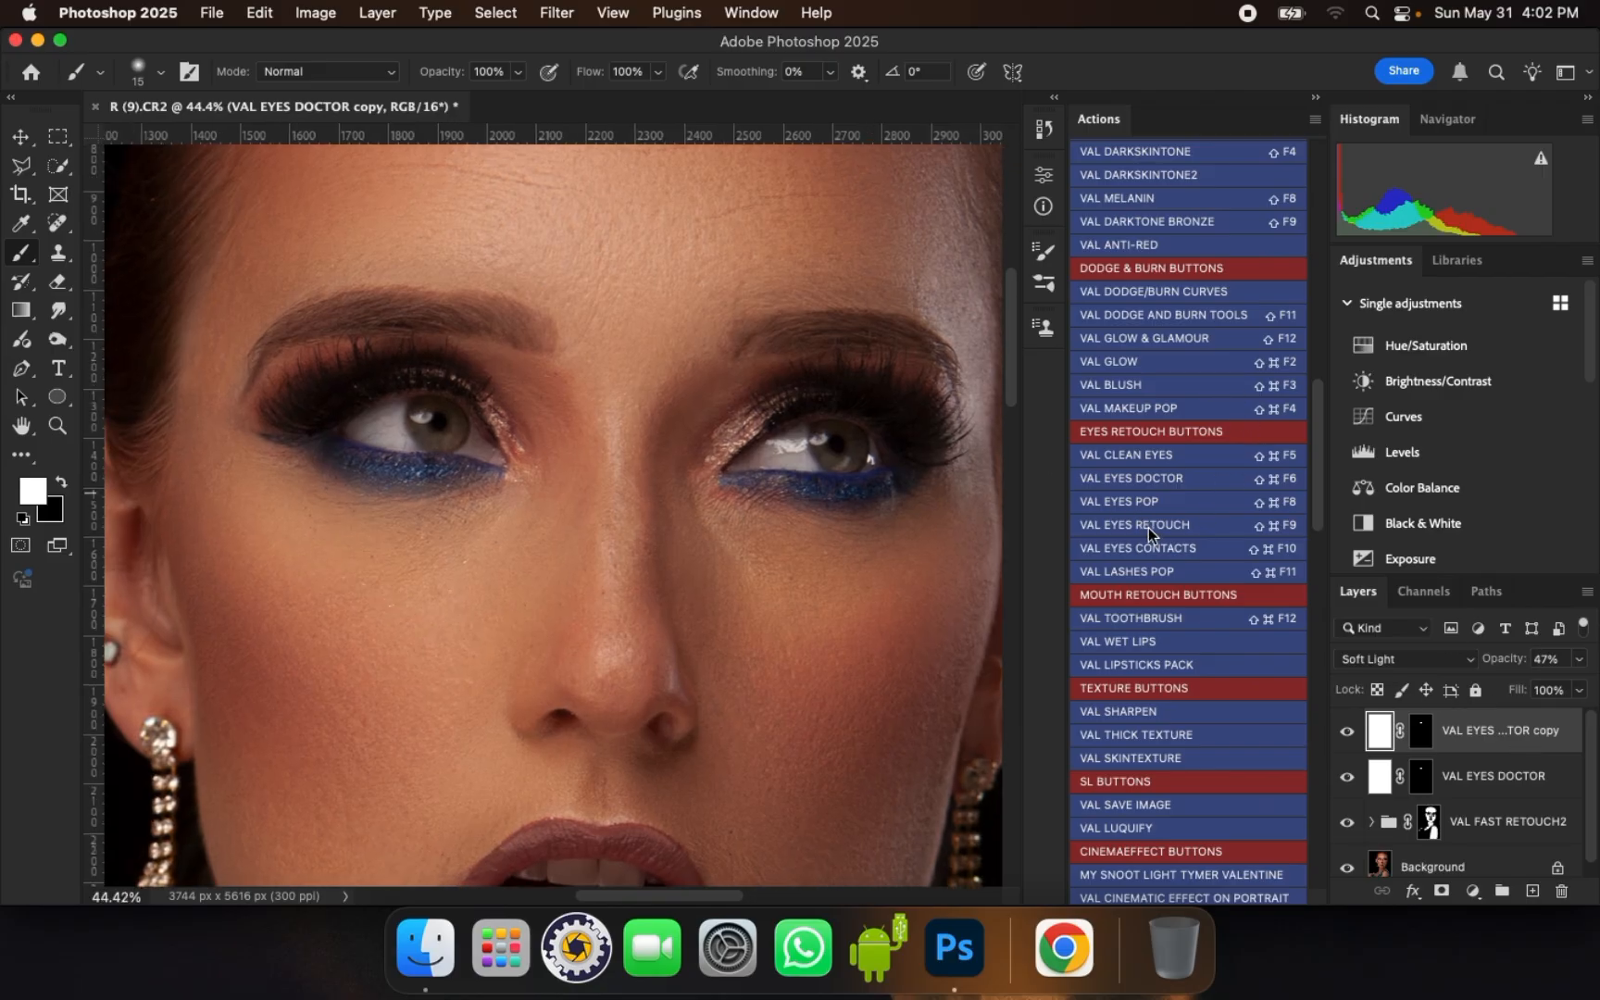
left_click(1149, 526)
key("Return")
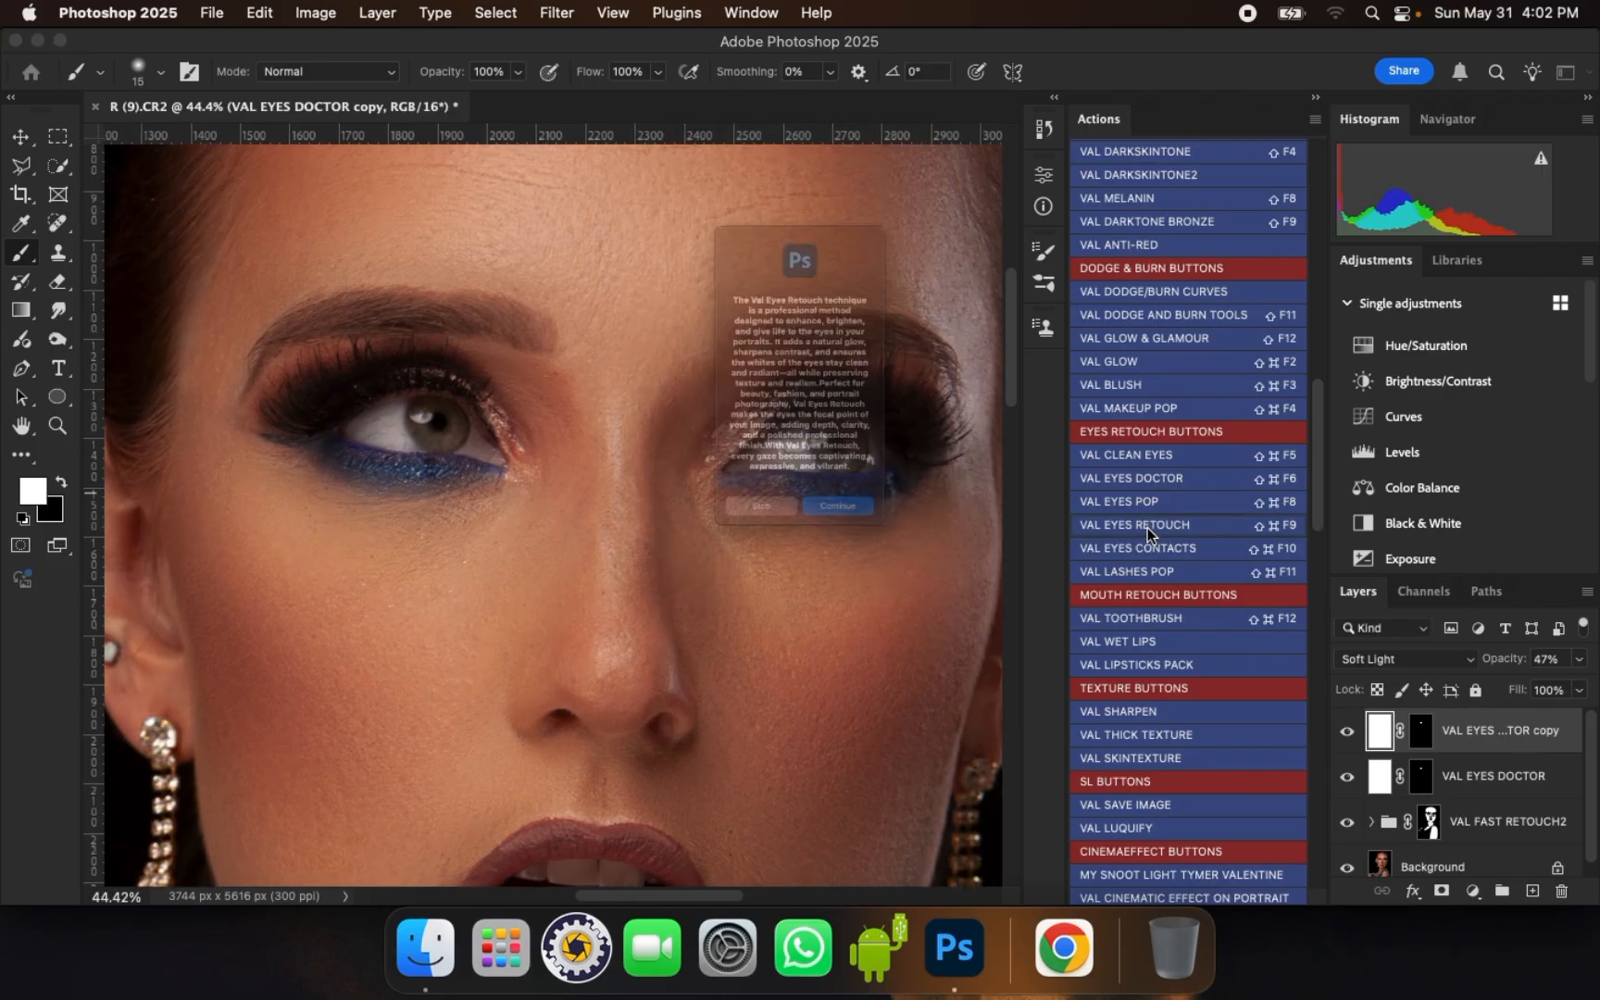
key("Return")
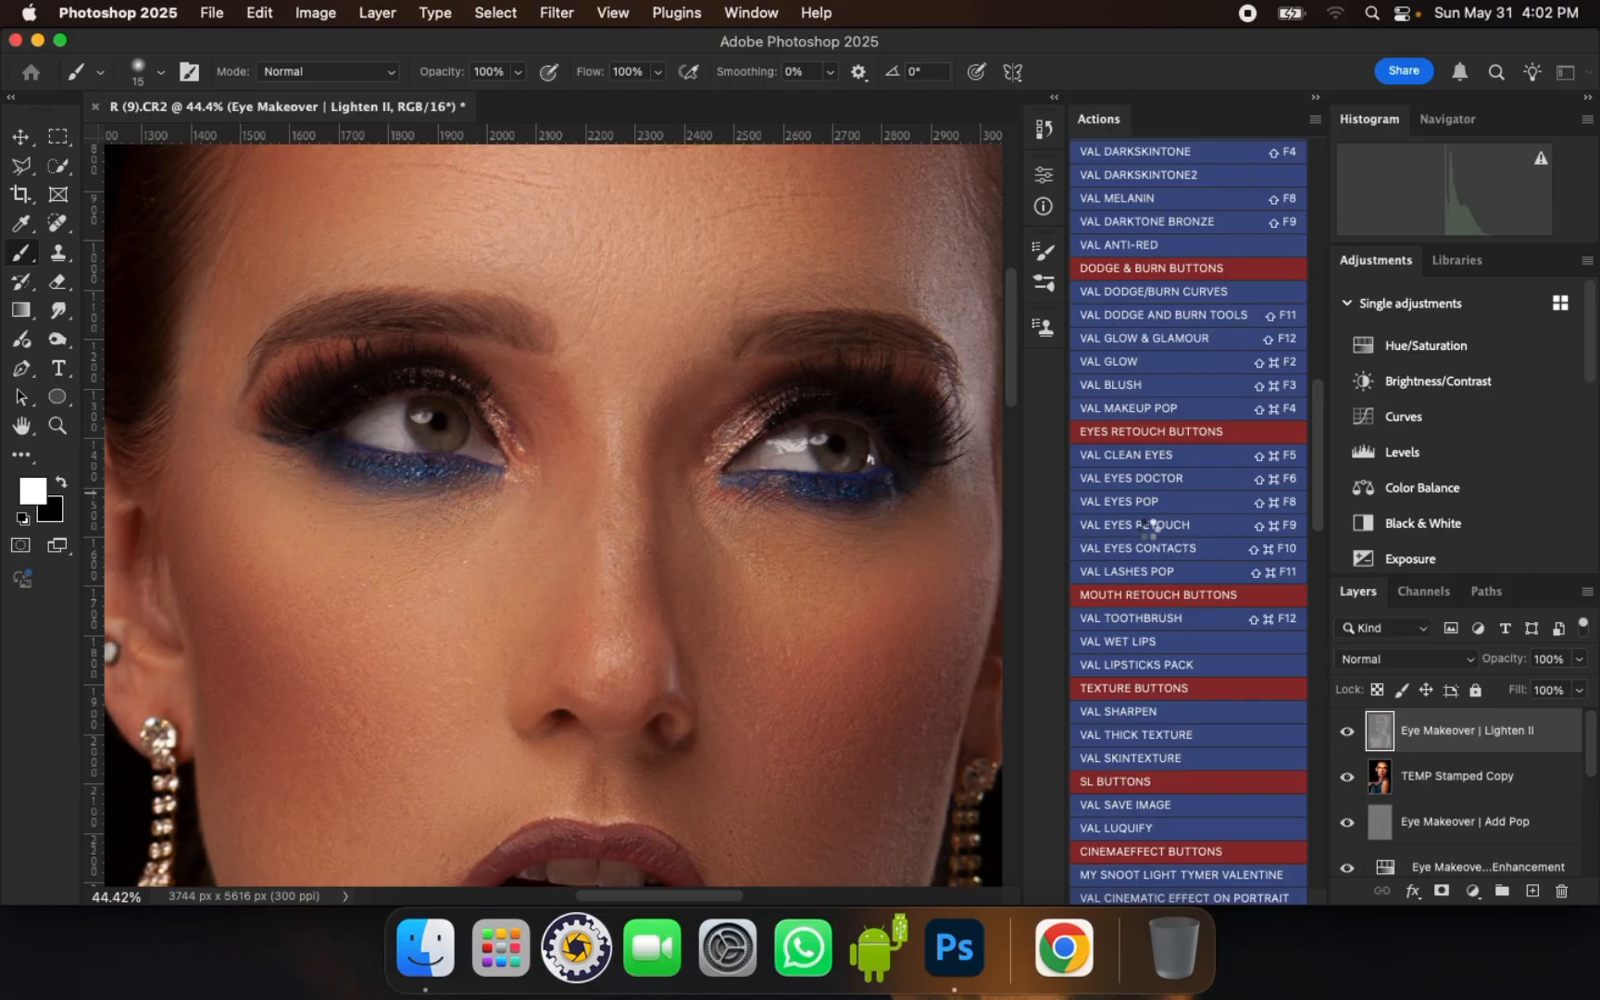
left_click(894, 424)
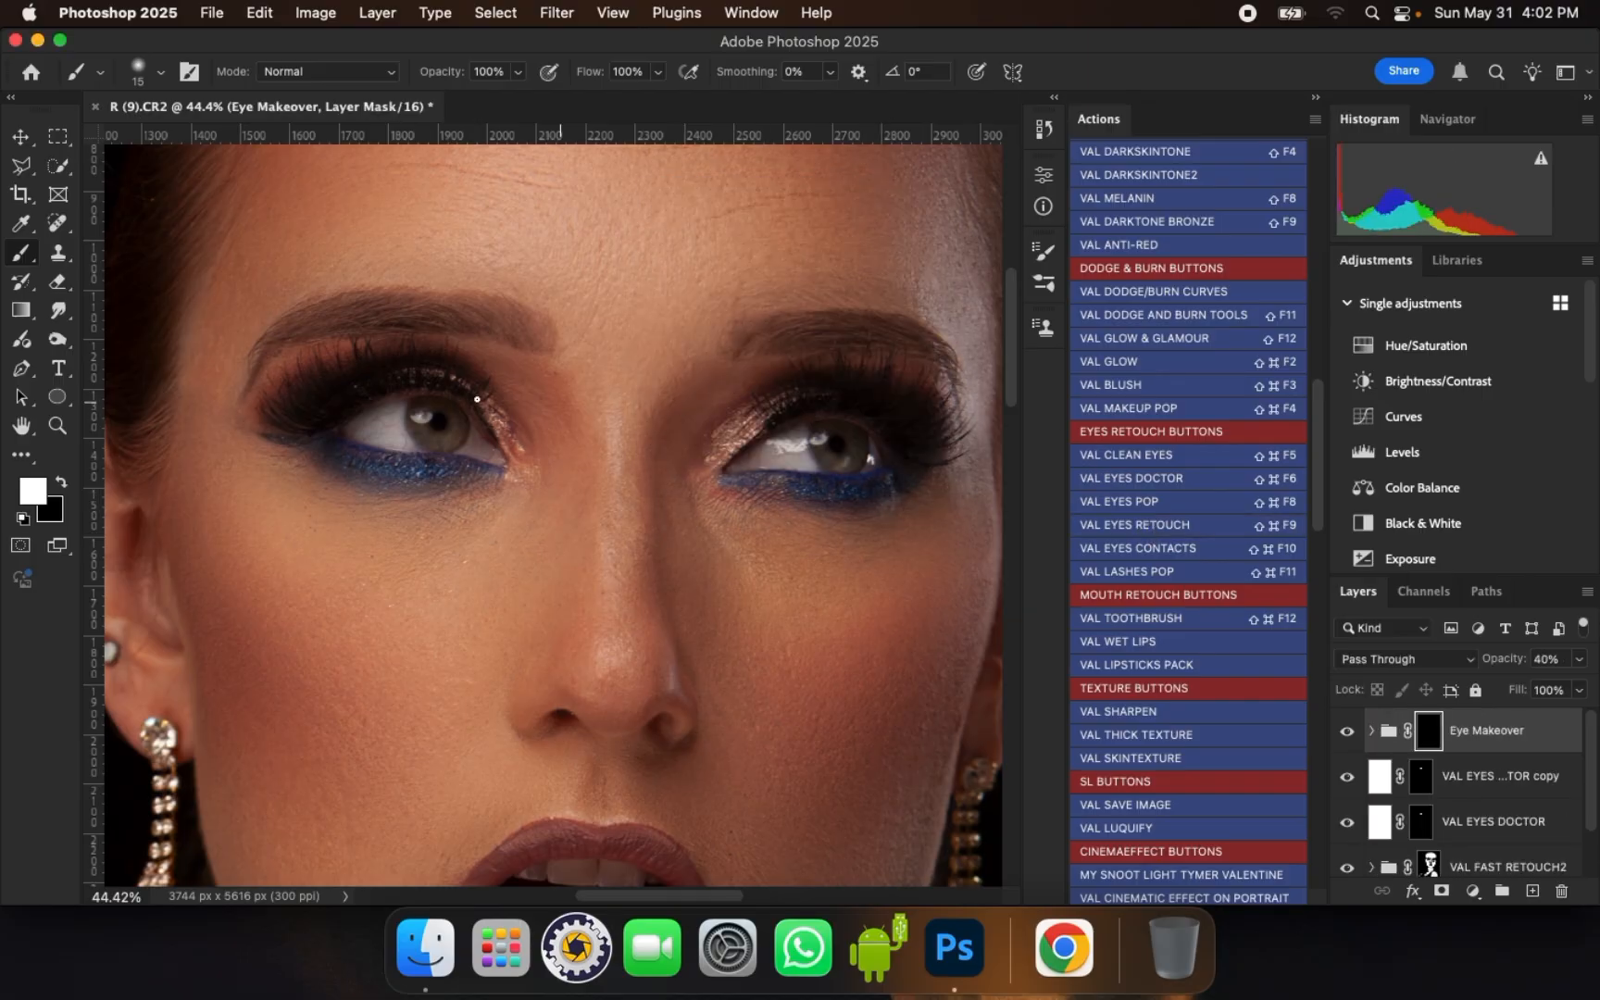
- Paint white over both eyes on the Eye Makeover mask, adjusting the brush between 50 and 80 px
scroll(389, 415, "up", 3)
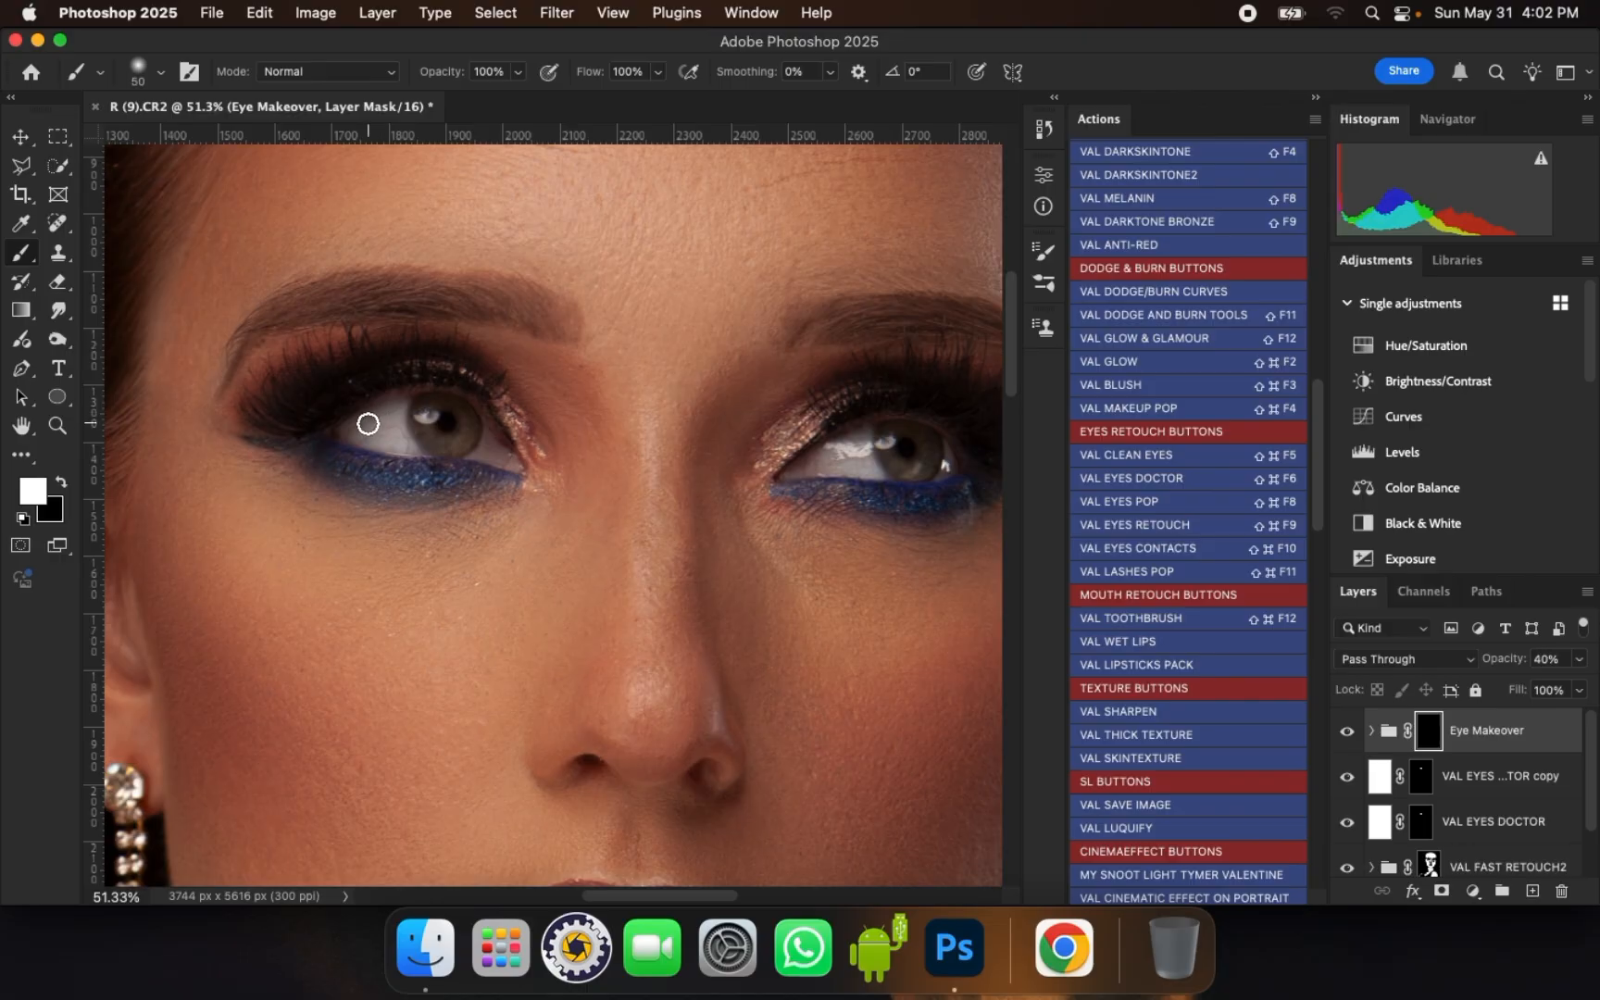
mouse_move(367, 424)
left_mouse_down()
mouse_move(419, 410)
mouse_move(490, 449)
mouse_move(373, 428)
mouse_move(412, 410)
mouse_move(470, 442)
left_mouse_up()
key("bracketright")
key("bracketright")
key("bracketleft")
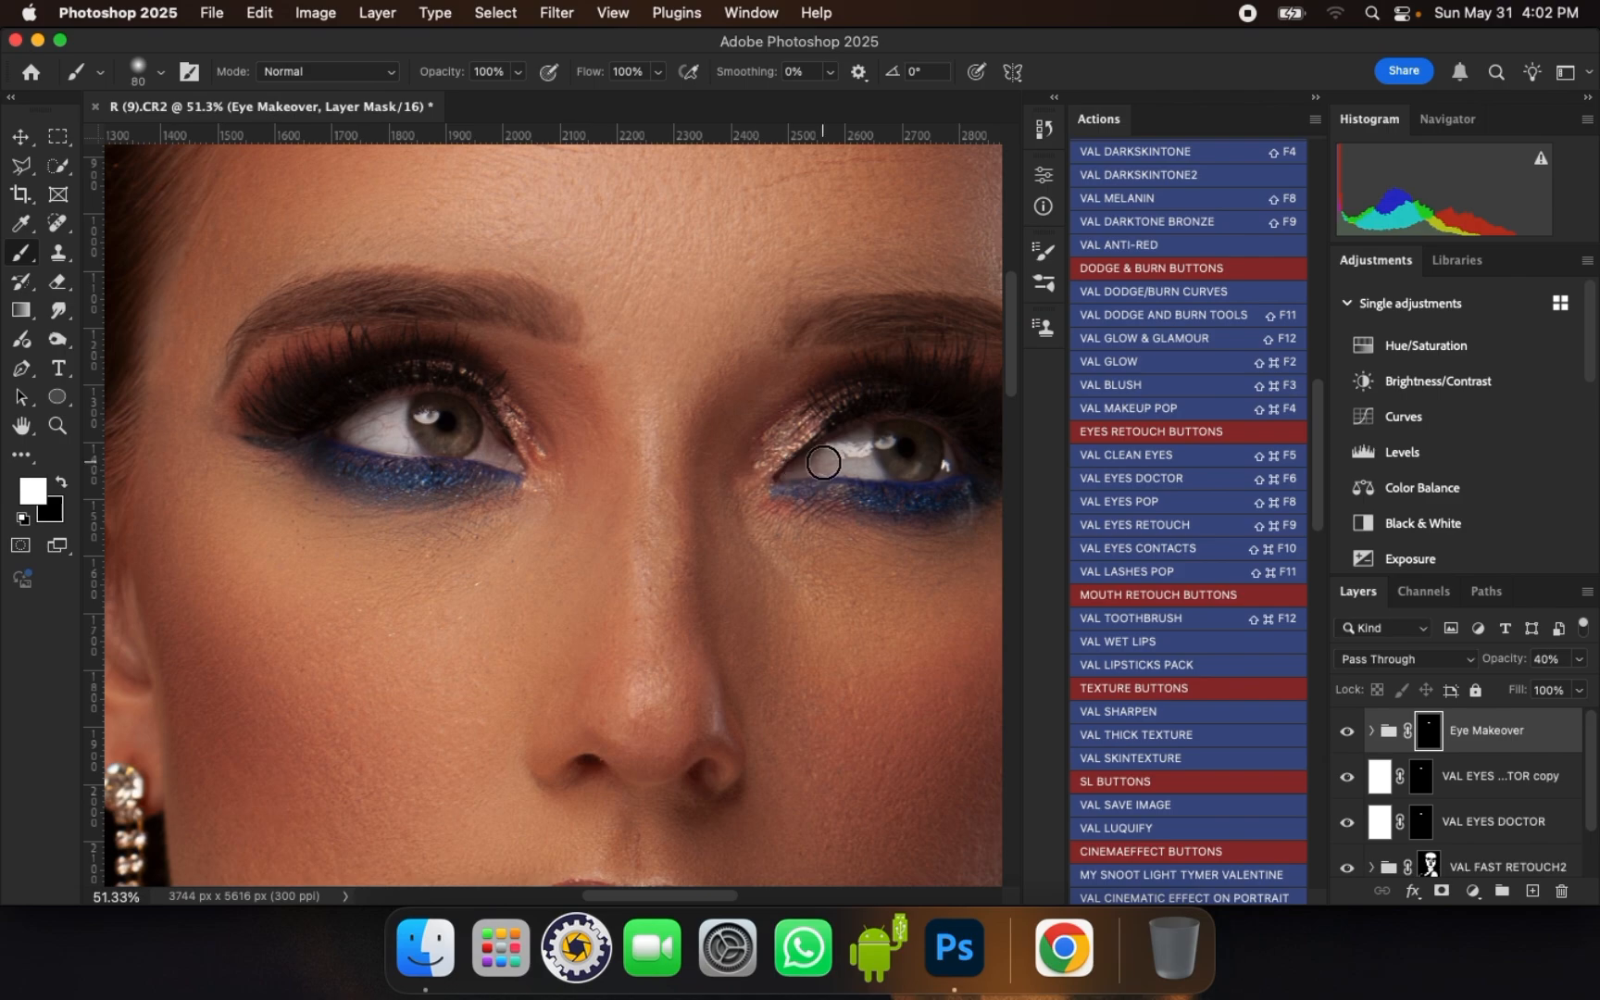
mouse_move(819, 463)
left_mouse_down()
mouse_move(909, 436)
mouse_move(946, 459)
mouse_move(844, 463)
mouse_move(929, 461)
mouse_move(896, 444)
mouse_move(811, 464)
mouse_move(944, 462)
mouse_move(905, 439)
mouse_move(829, 462)
mouse_move(916, 456)
left_mouse_up()
key("bracketleft")
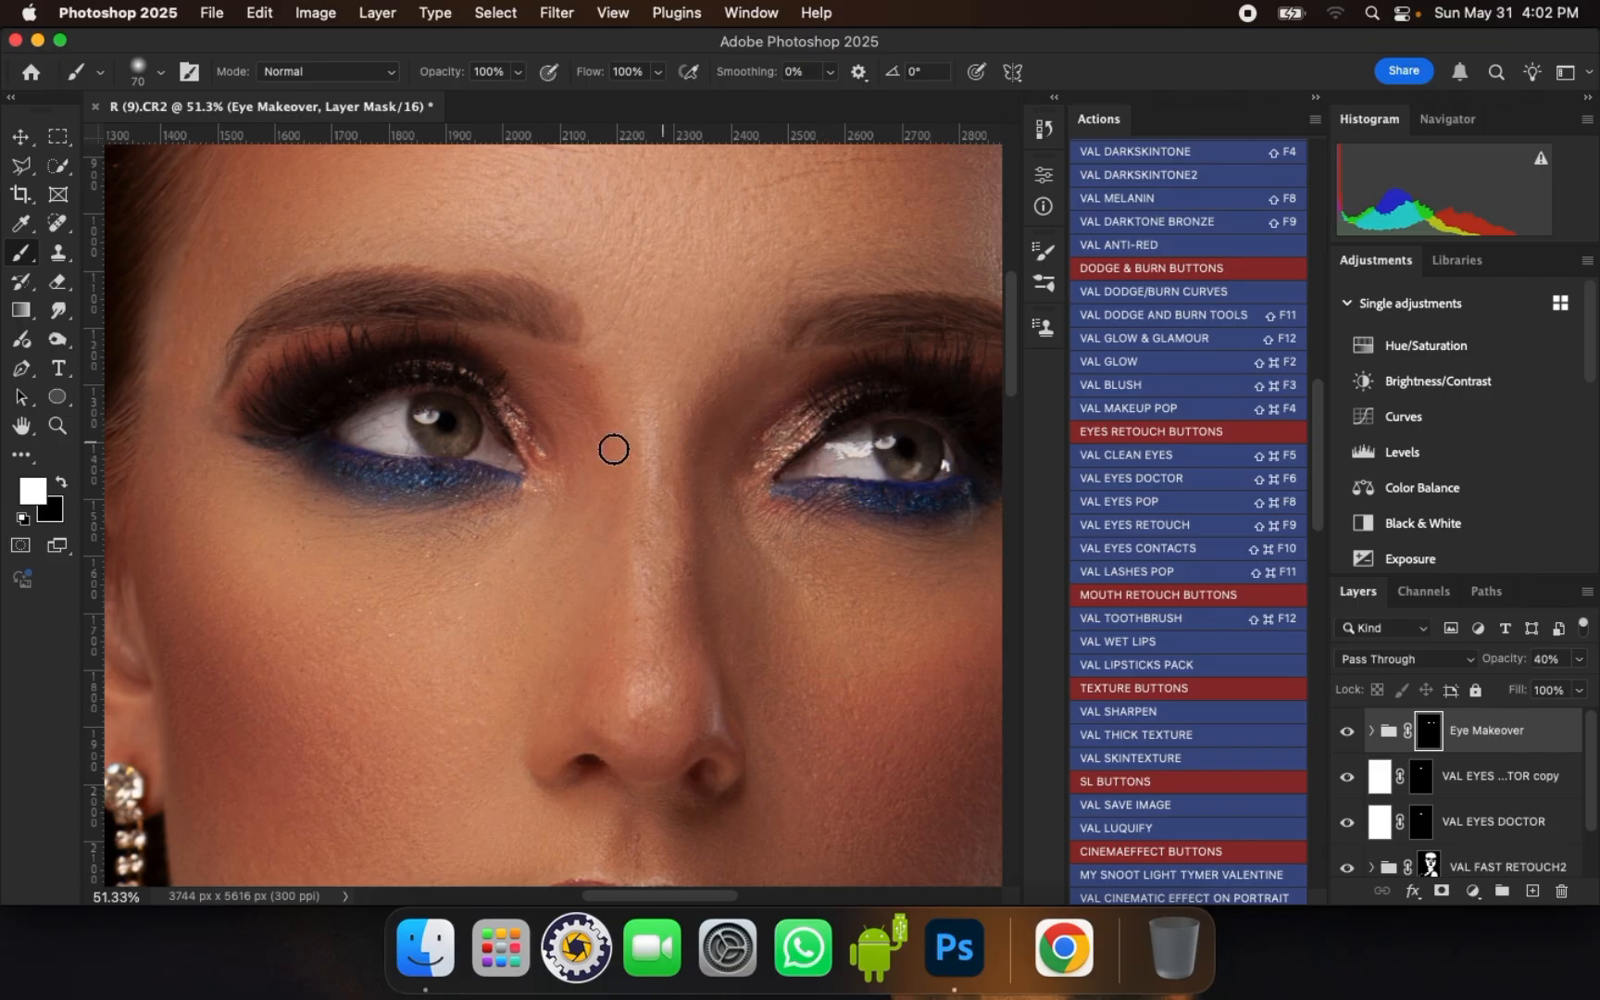
mouse_move(501, 454)
left_mouse_down()
mouse_move(426, 428)
mouse_move(454, 417)
mouse_move(463, 436)
left_mouse_up()
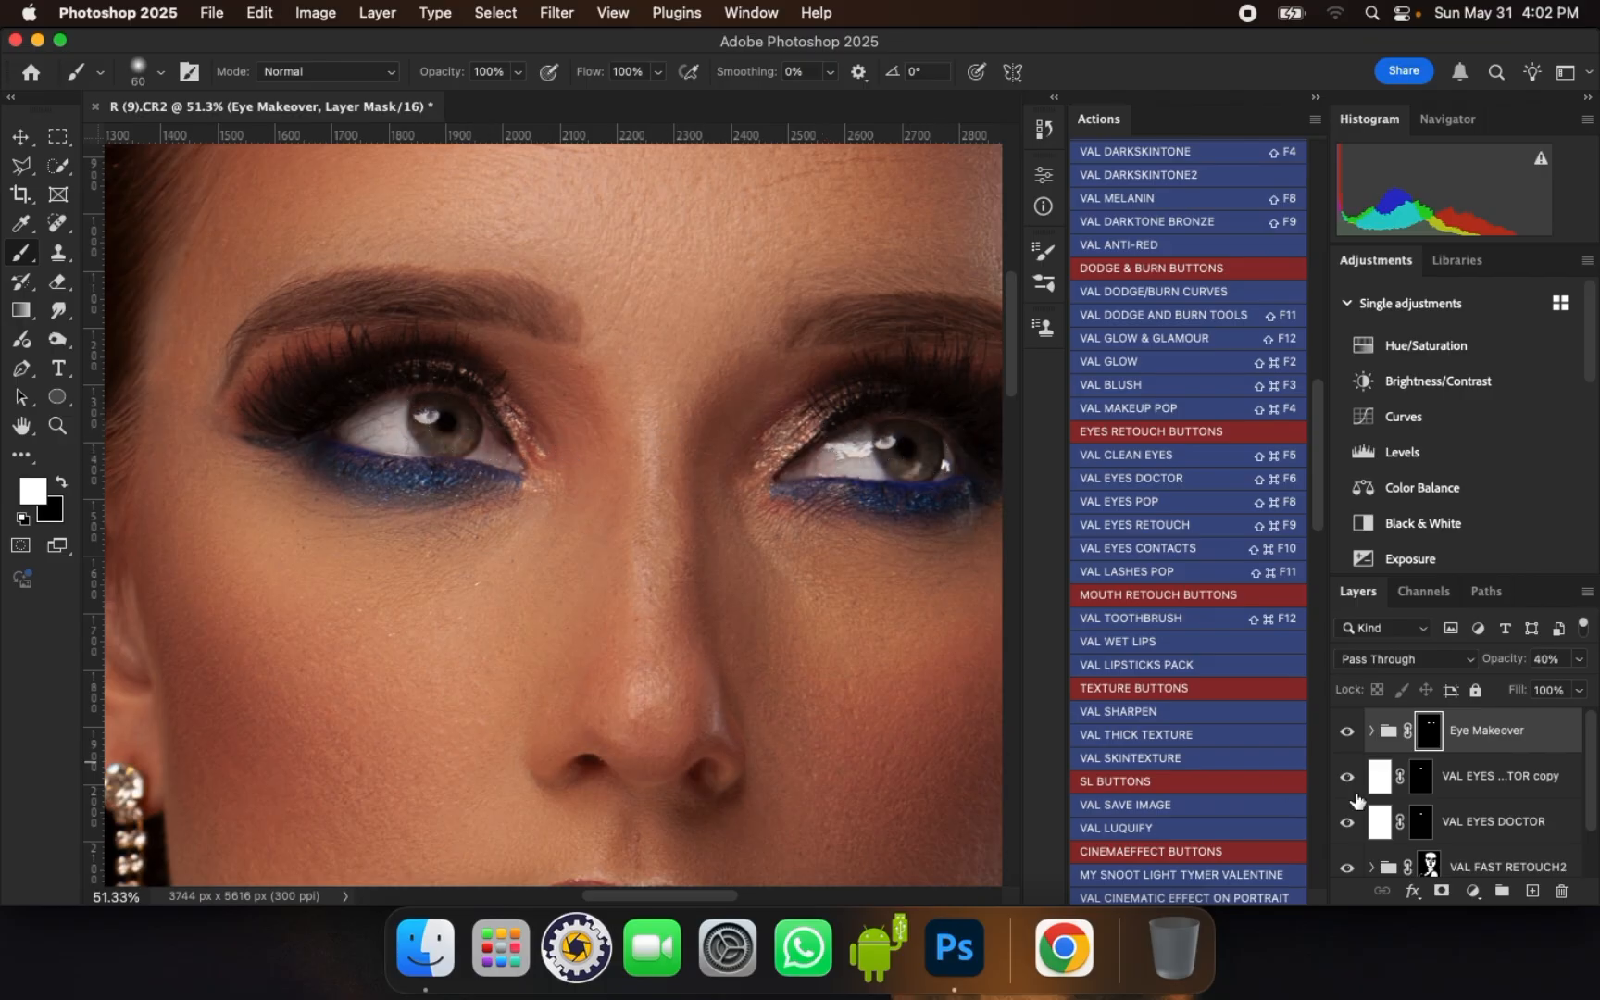
- Raise the Eye Makeover group's opacity to 88% and review the eyes against the whole face
left_click(1579, 659)
left_click_drag(1524, 690, 1570, 686)
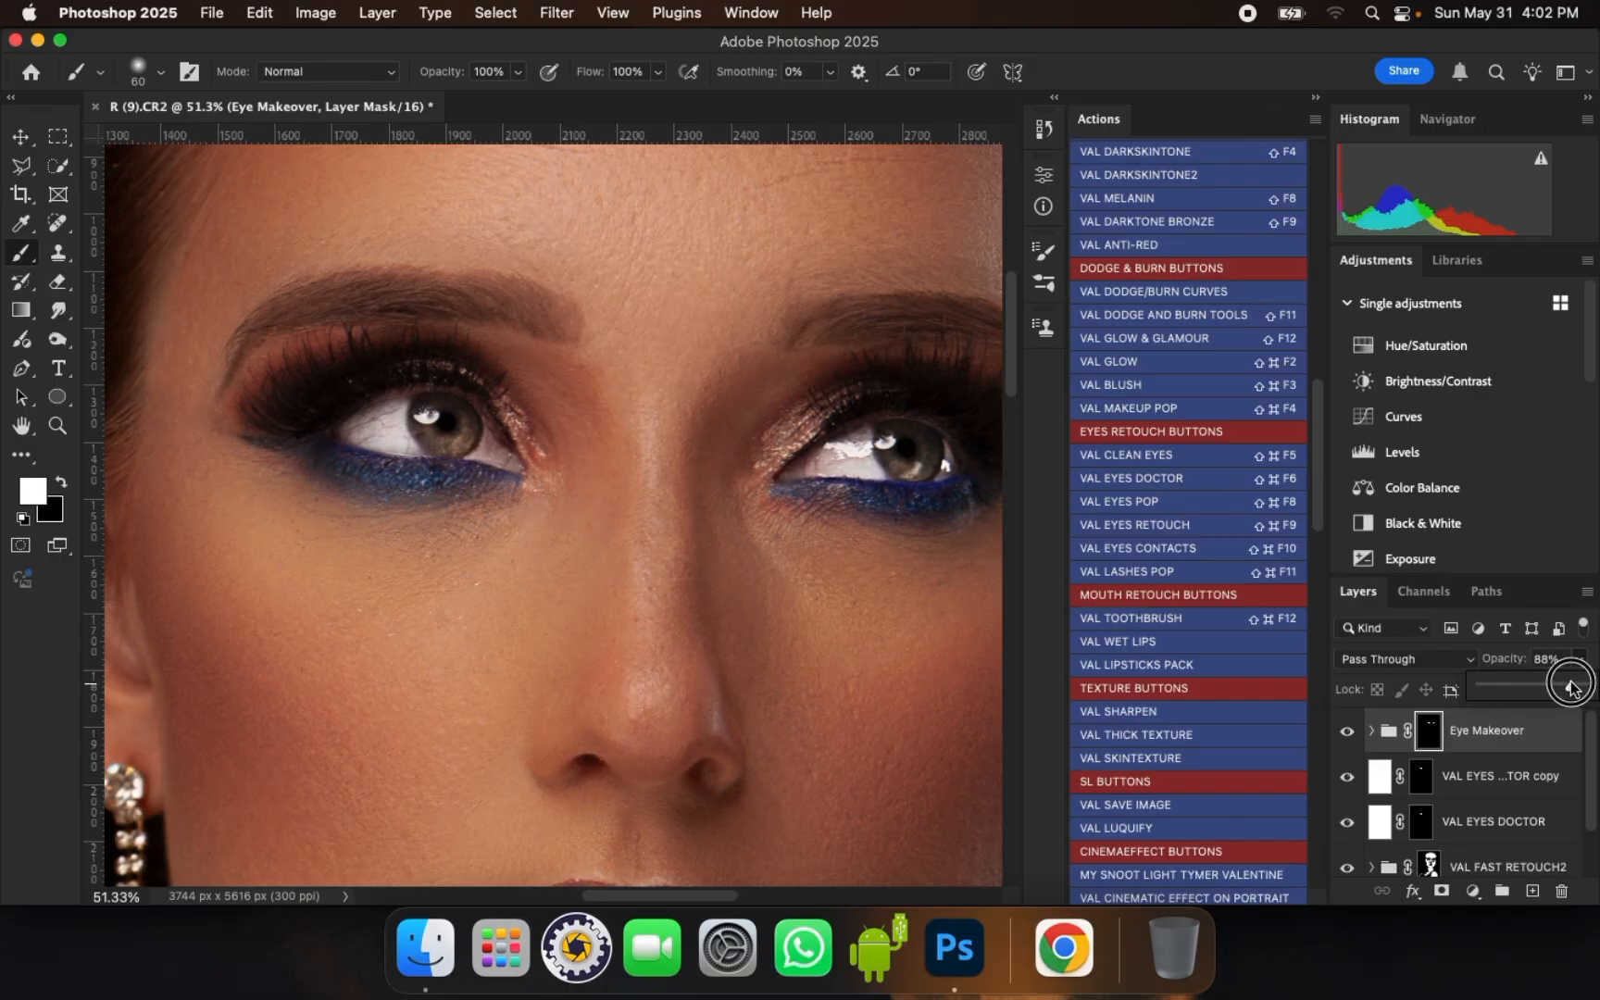
scroll(701, 535, "down", 3)
scroll(631, 432, "down", 4)
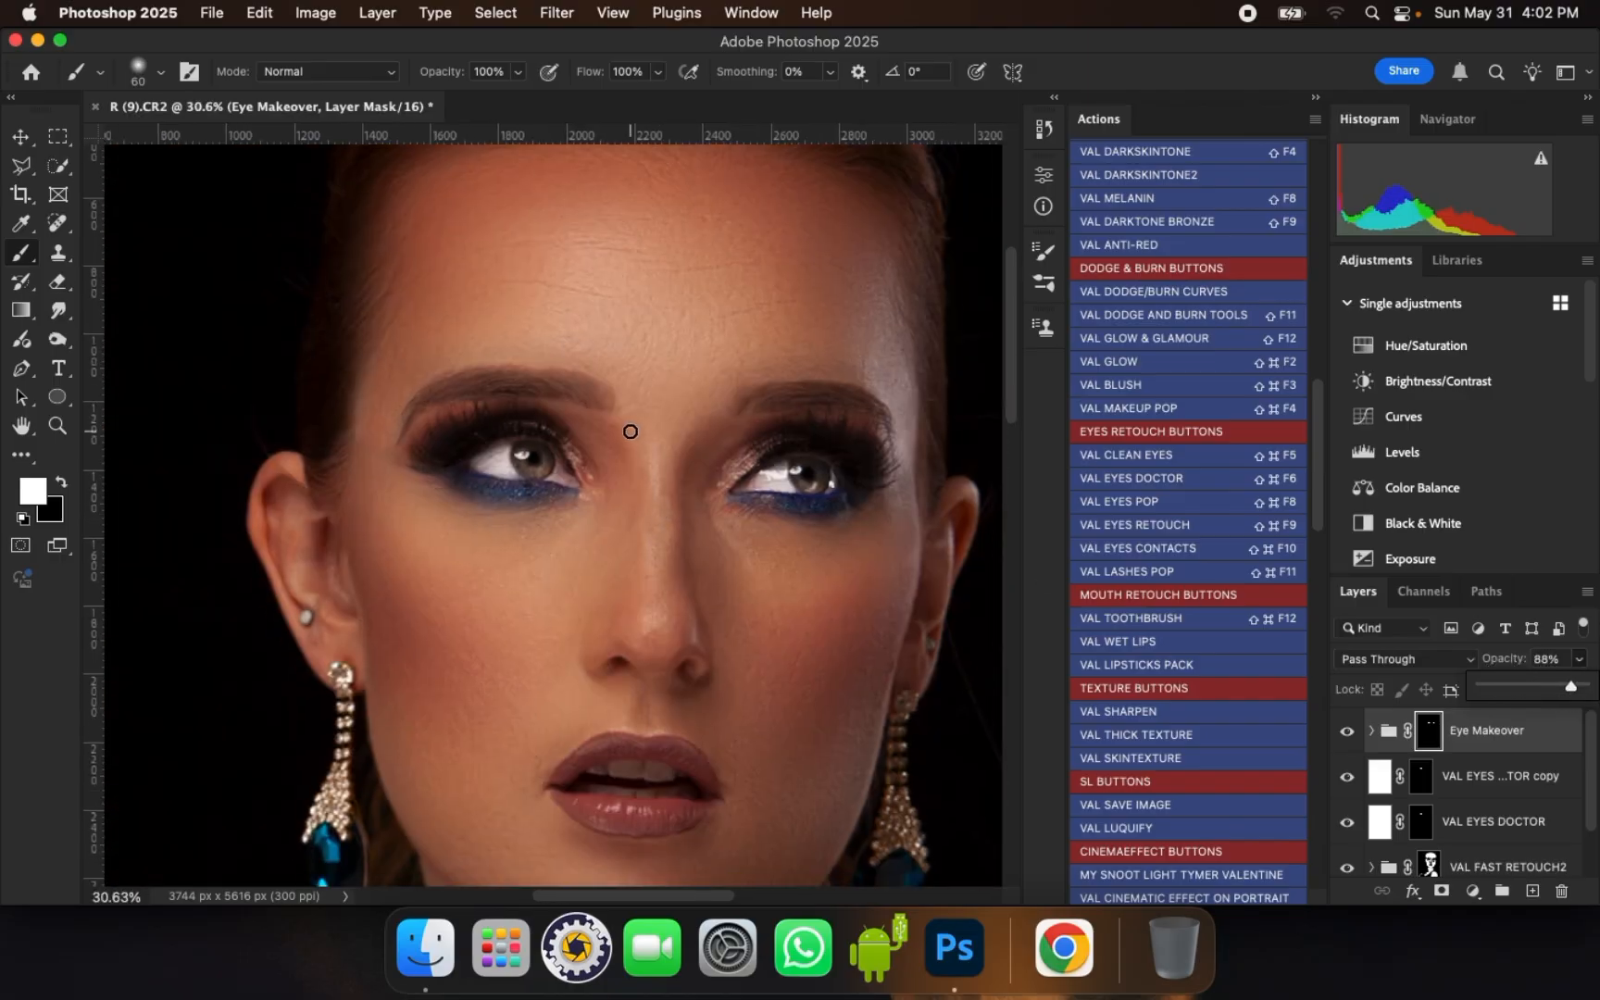
scroll(622, 455, "up", 4)
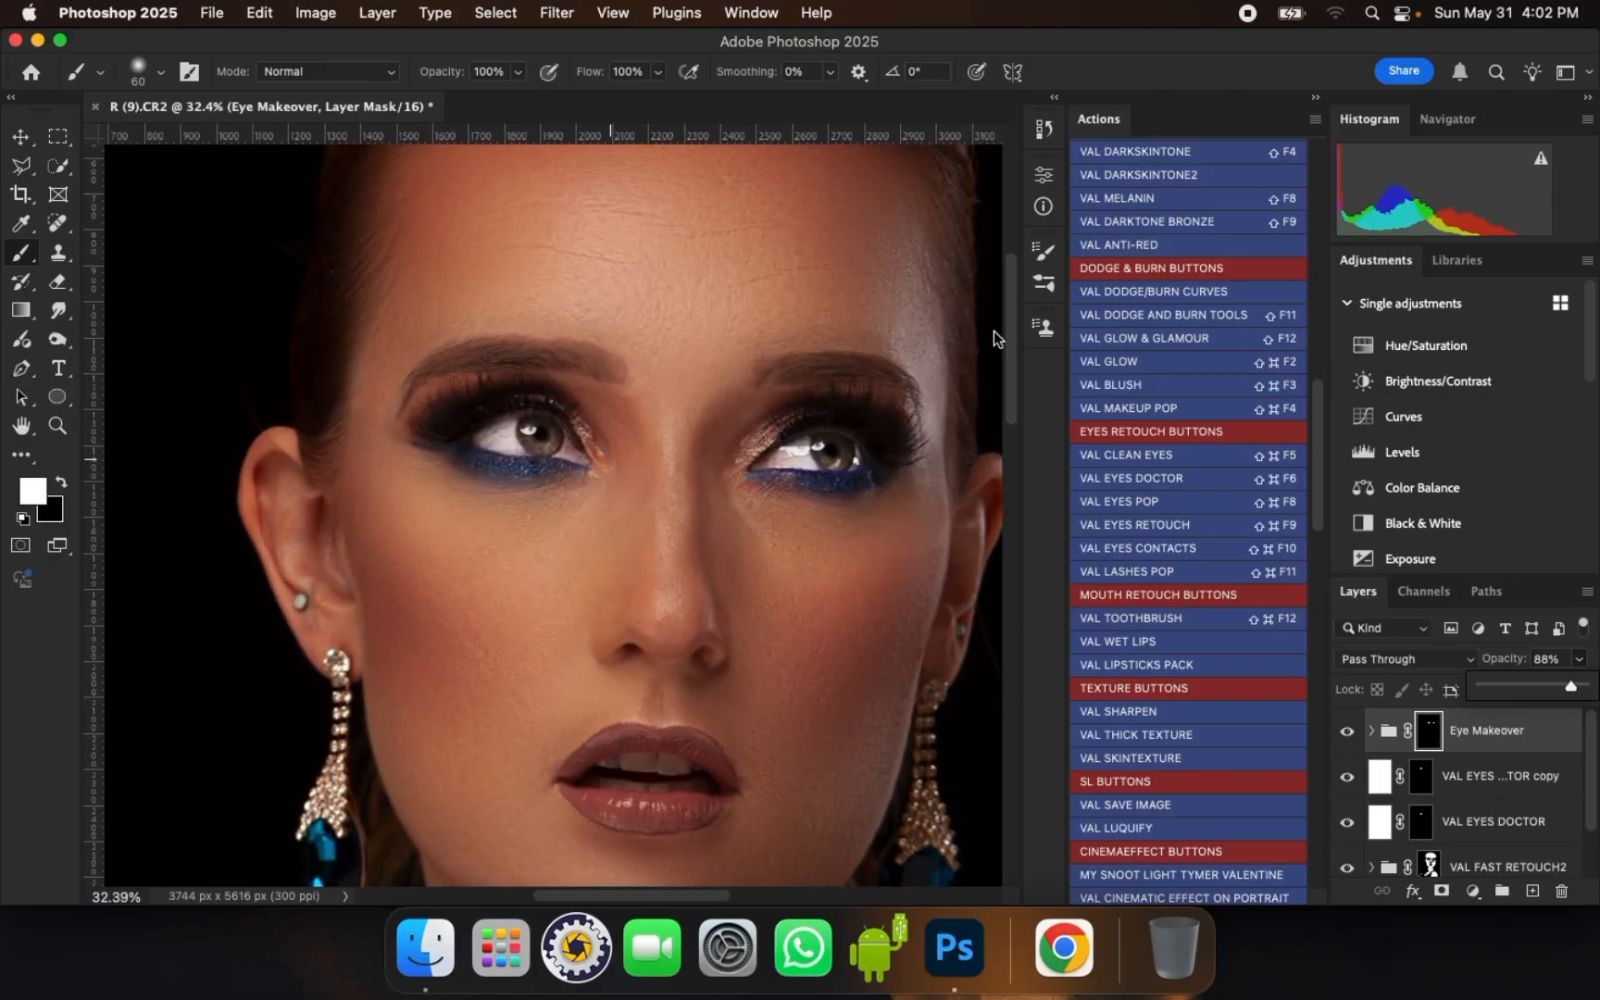
scroll(800, 418, "up", 2)
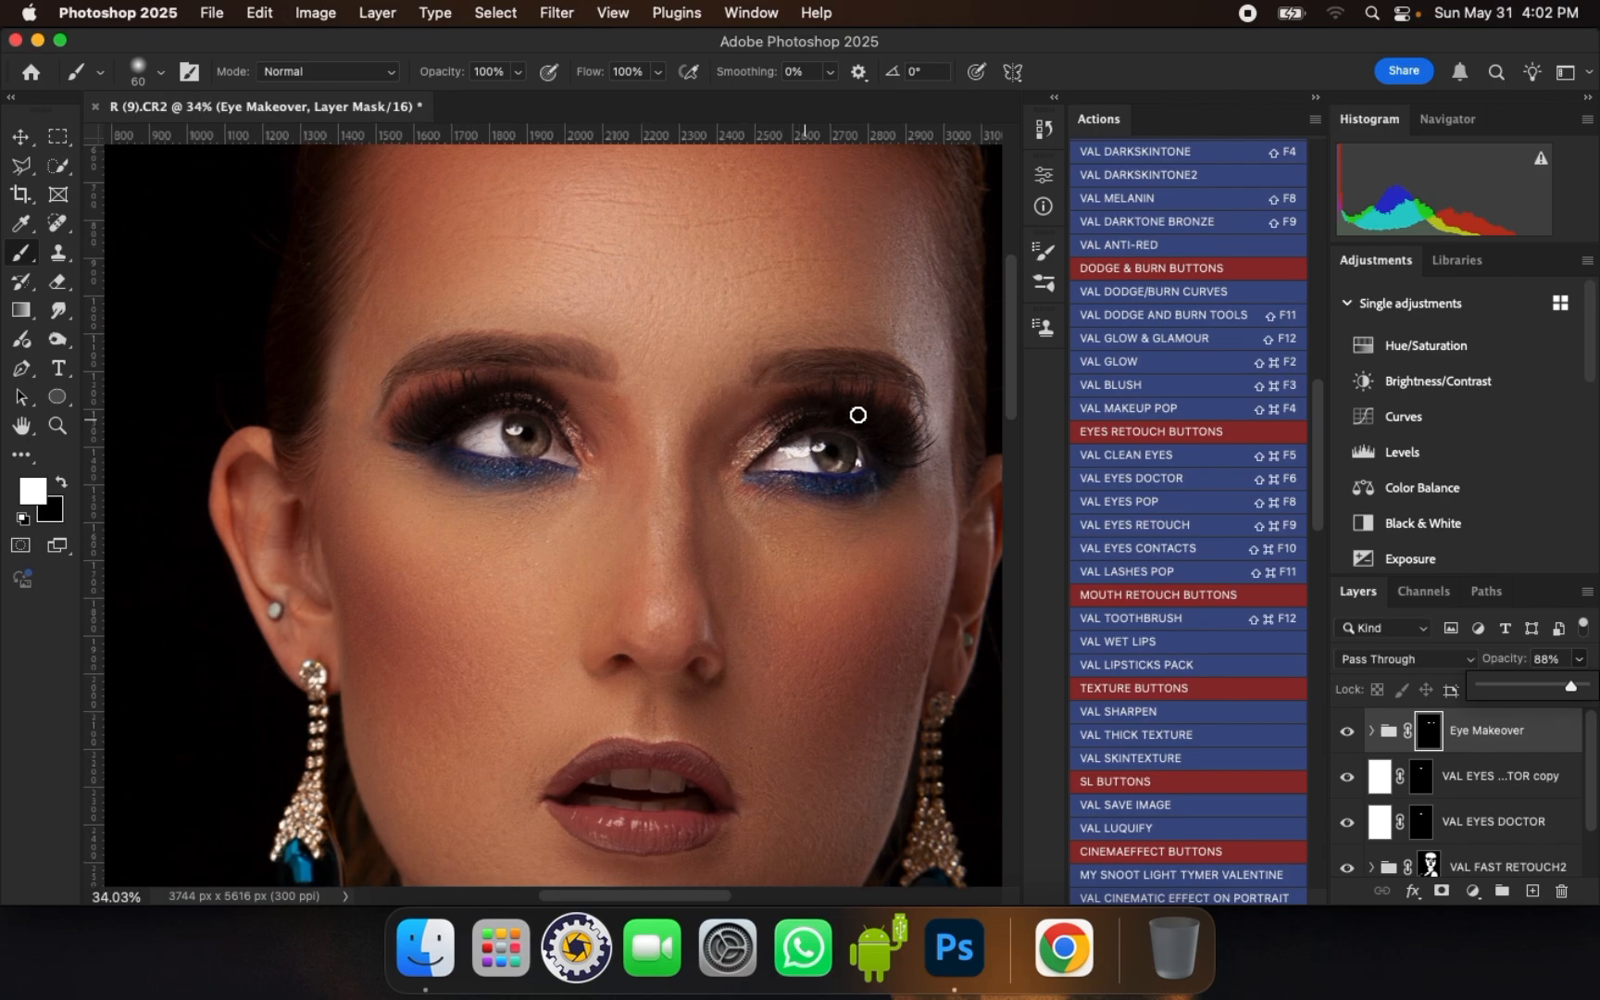
- Run the VAL LASHES POP action past its messages and raise the Dramatic Lashes group's opacity to 100%
scroll(439, 396, "up", 2)
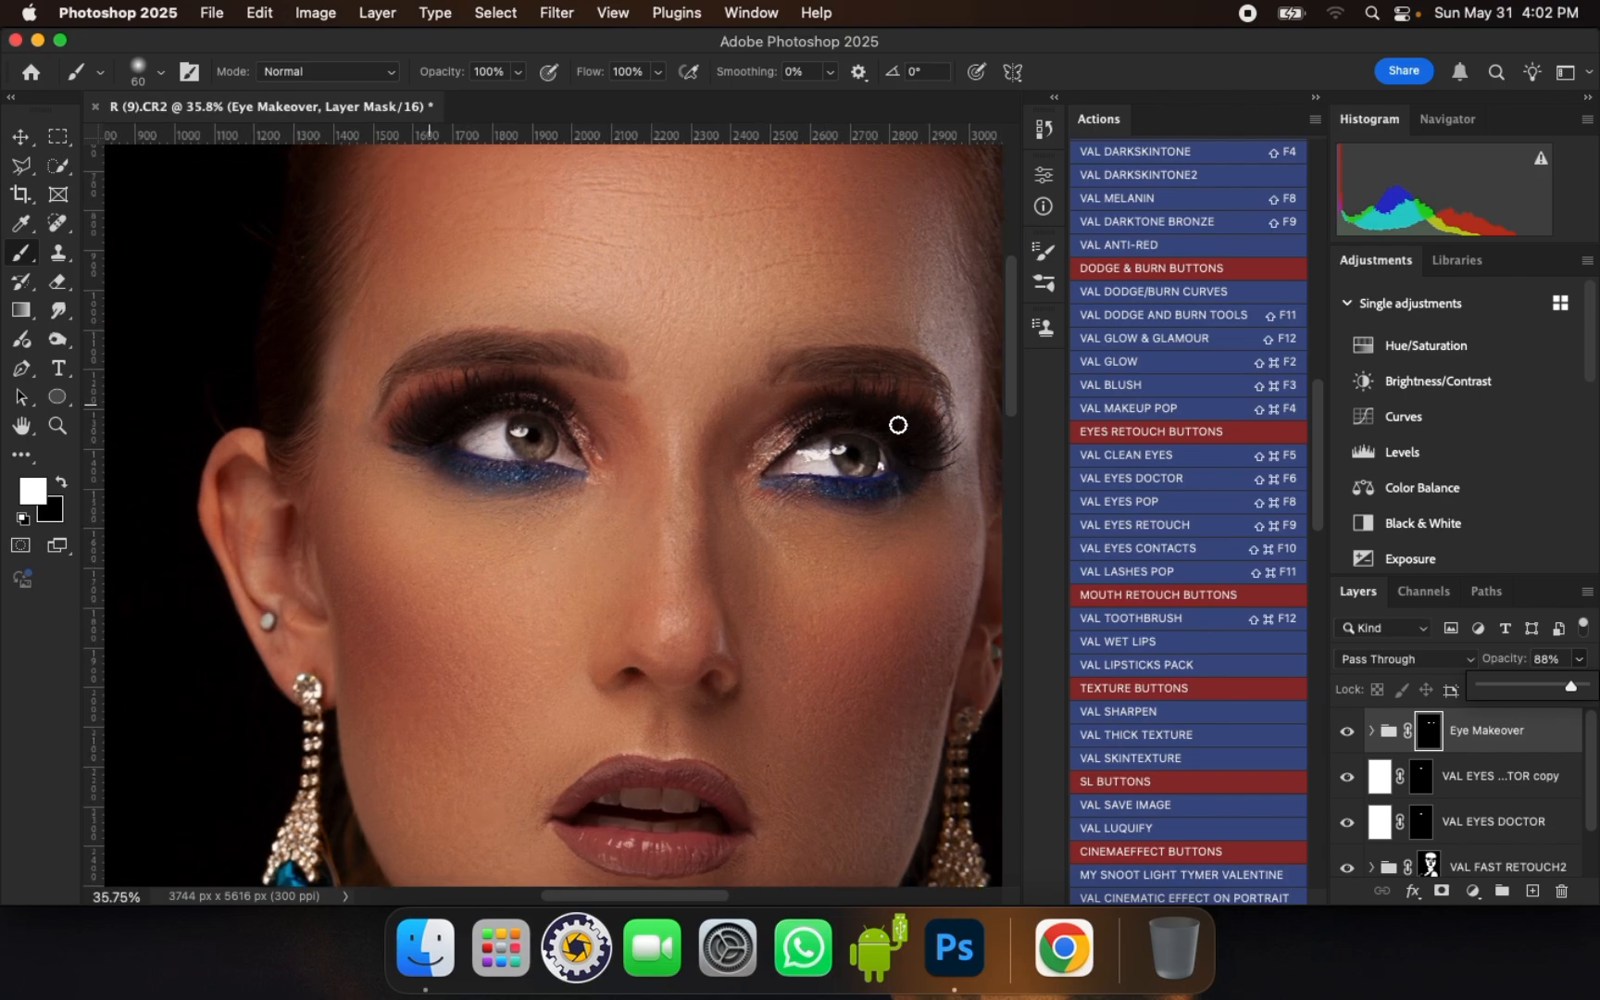
left_click(1594, 745)
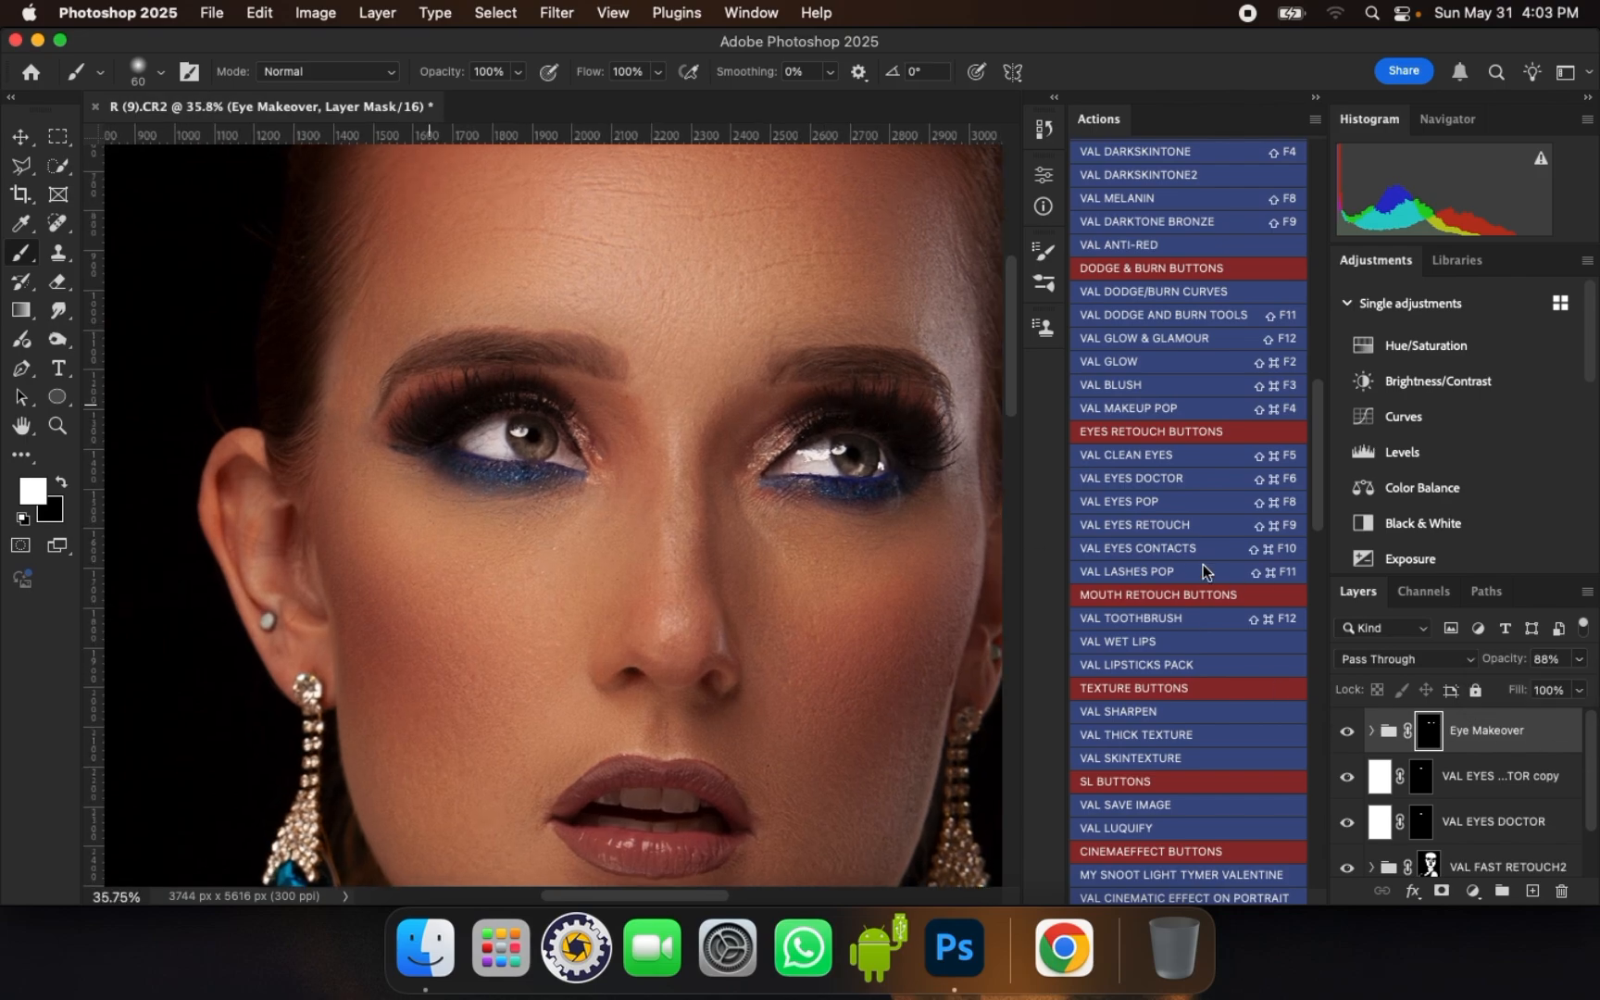
left_click(1152, 574)
key("Return")
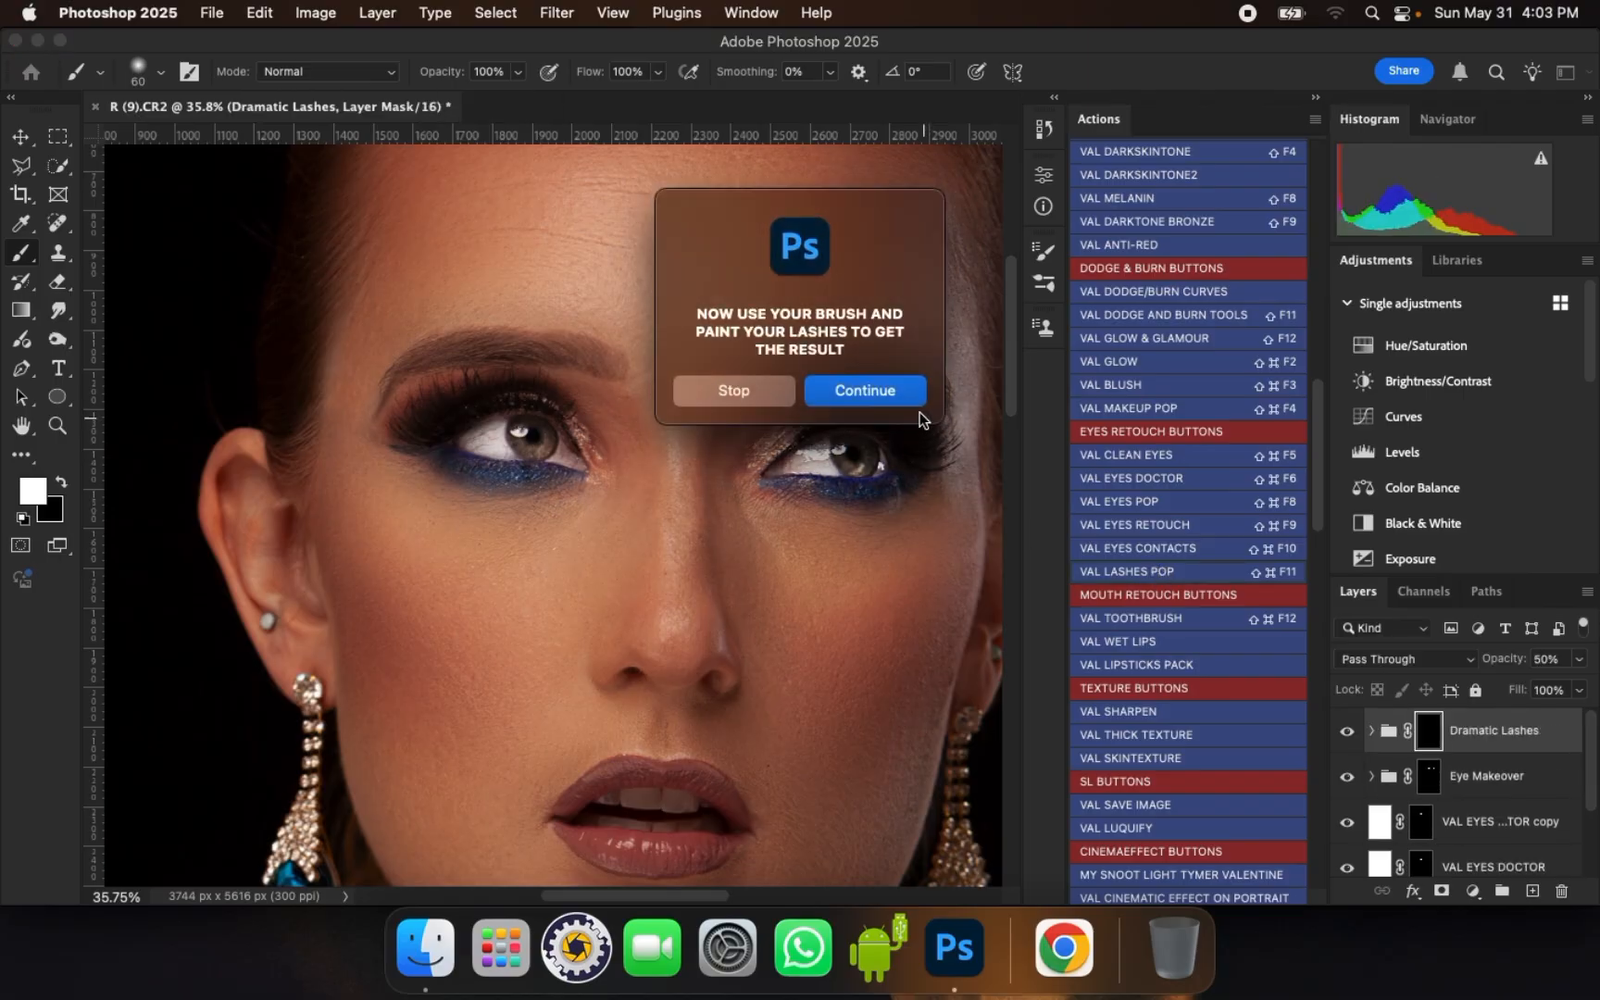
left_click(905, 389)
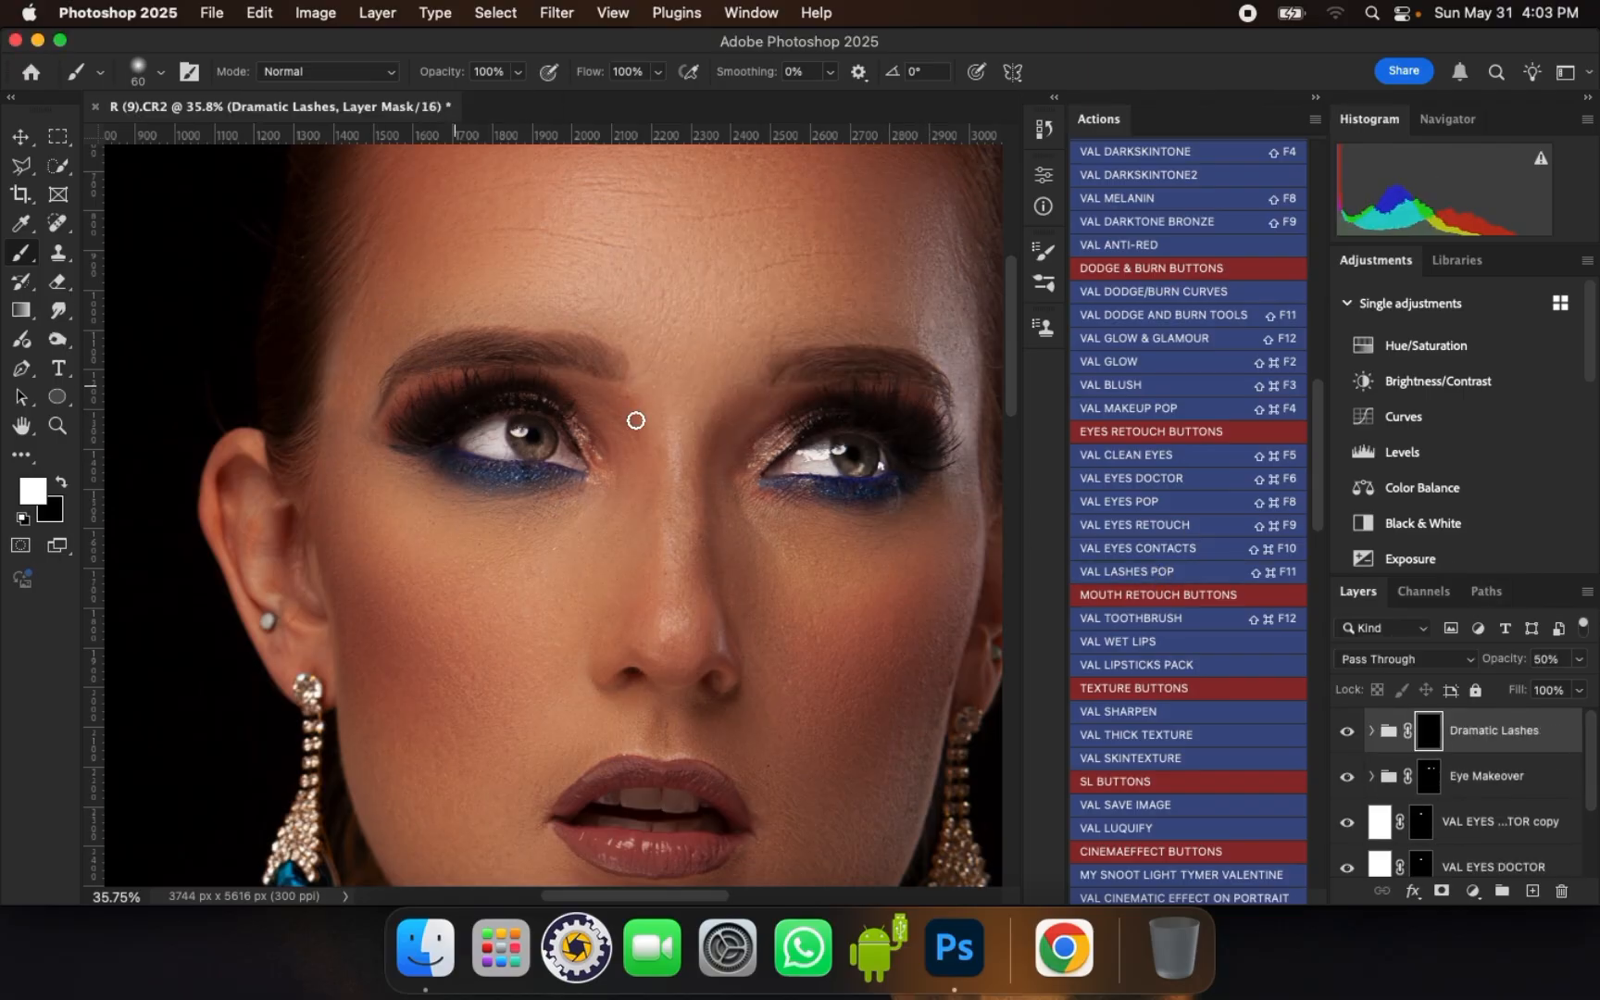
left_click(1581, 661)
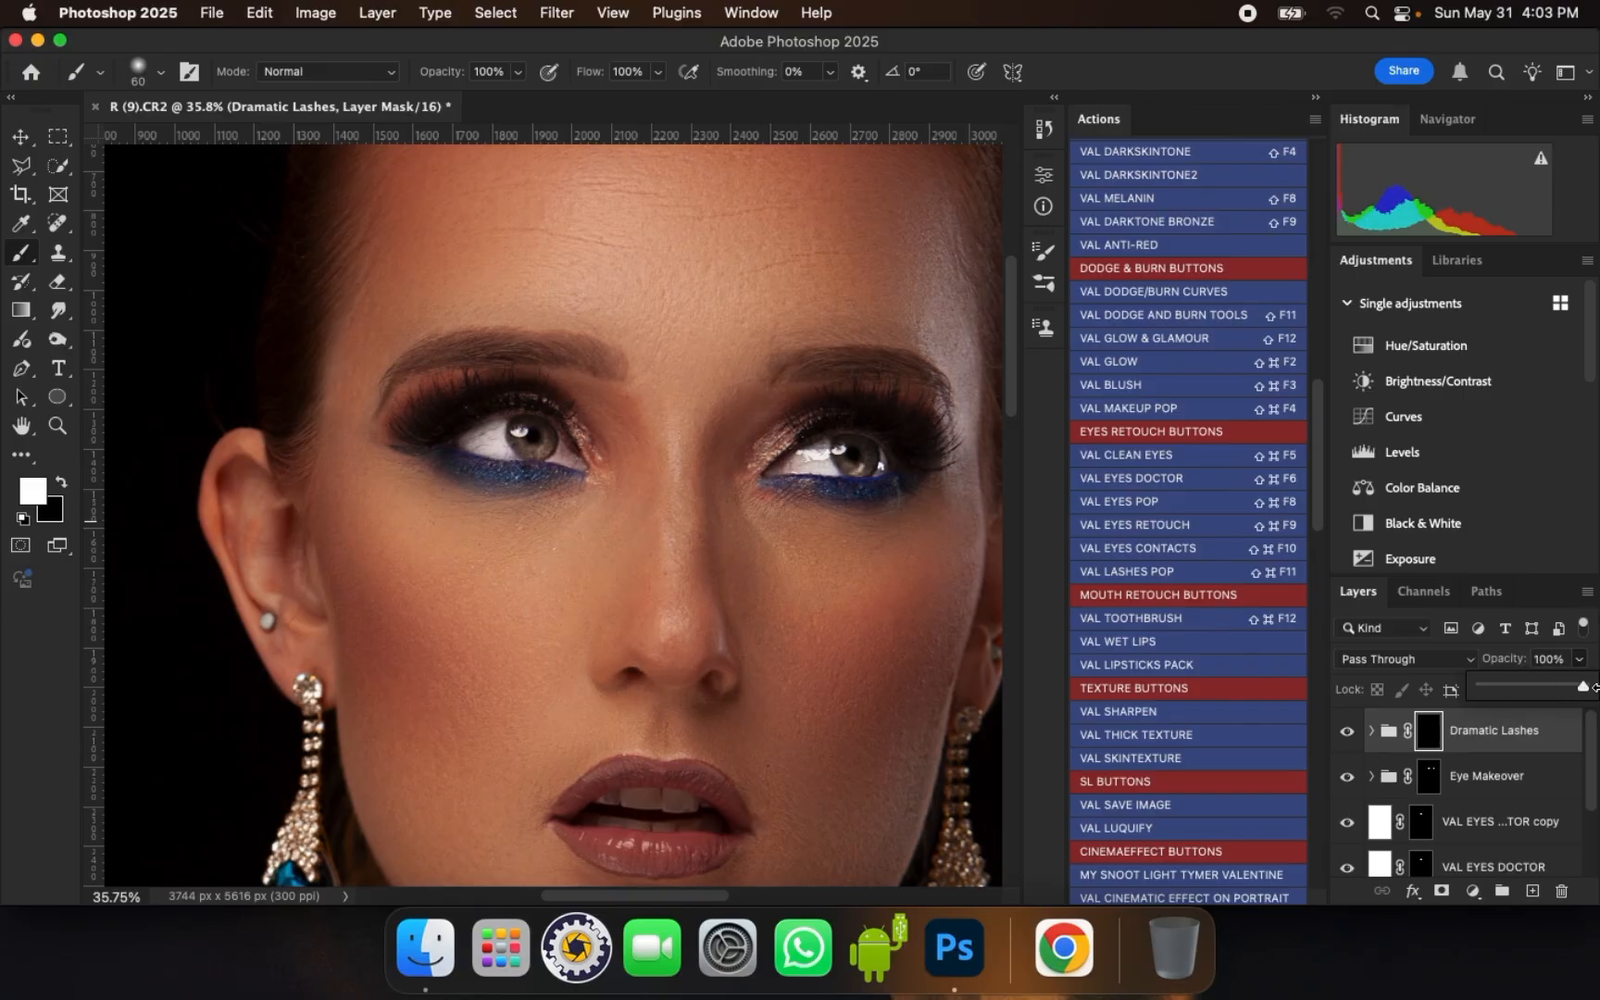
- Paint white over the upper lashes of both eyes on the Dramatic Lashes mask with a 90 to 125 px brush
scroll(407, 397, "up", 3)
left_click(401, 415)
key("bracketright")
key("bracketright")
key("bracketright")
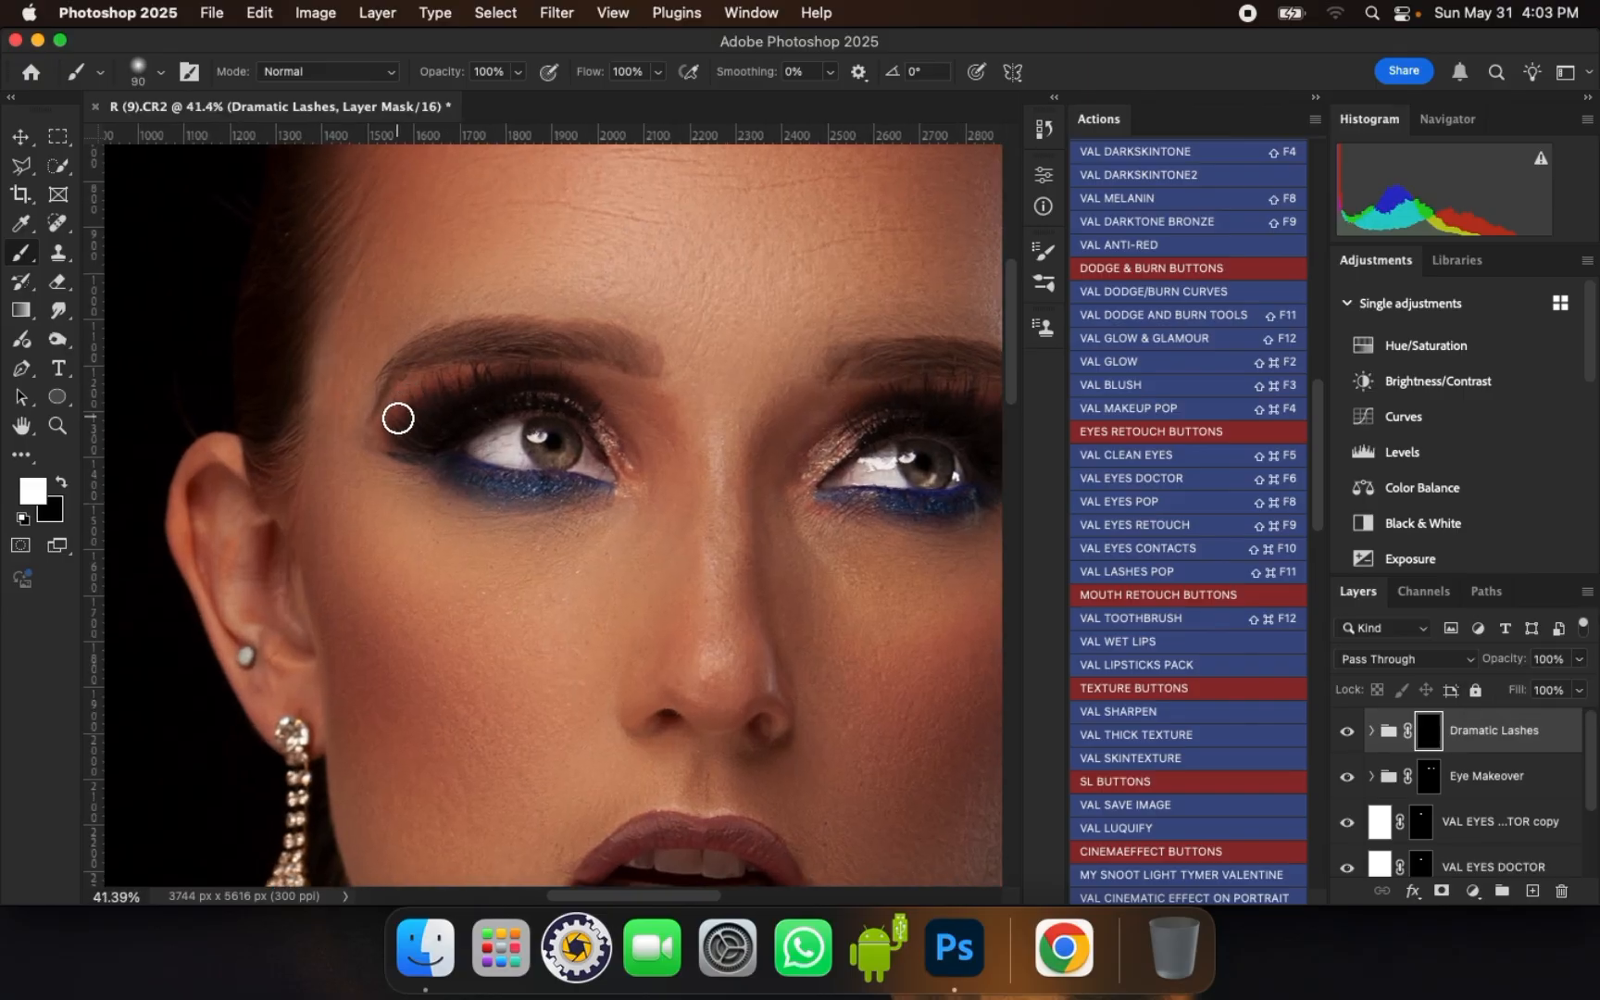
mouse_move(427, 431)
left_mouse_down()
mouse_move(549, 389)
mouse_move(589, 419)
mouse_move(542, 400)
mouse_move(451, 407)
mouse_move(428, 432)
mouse_move(424, 419)
mouse_move(473, 389)
mouse_move(585, 420)
mouse_move(604, 443)
mouse_move(573, 406)
left_mouse_up()
key("bracketleft")
scroll(380, 403, "down", 3)
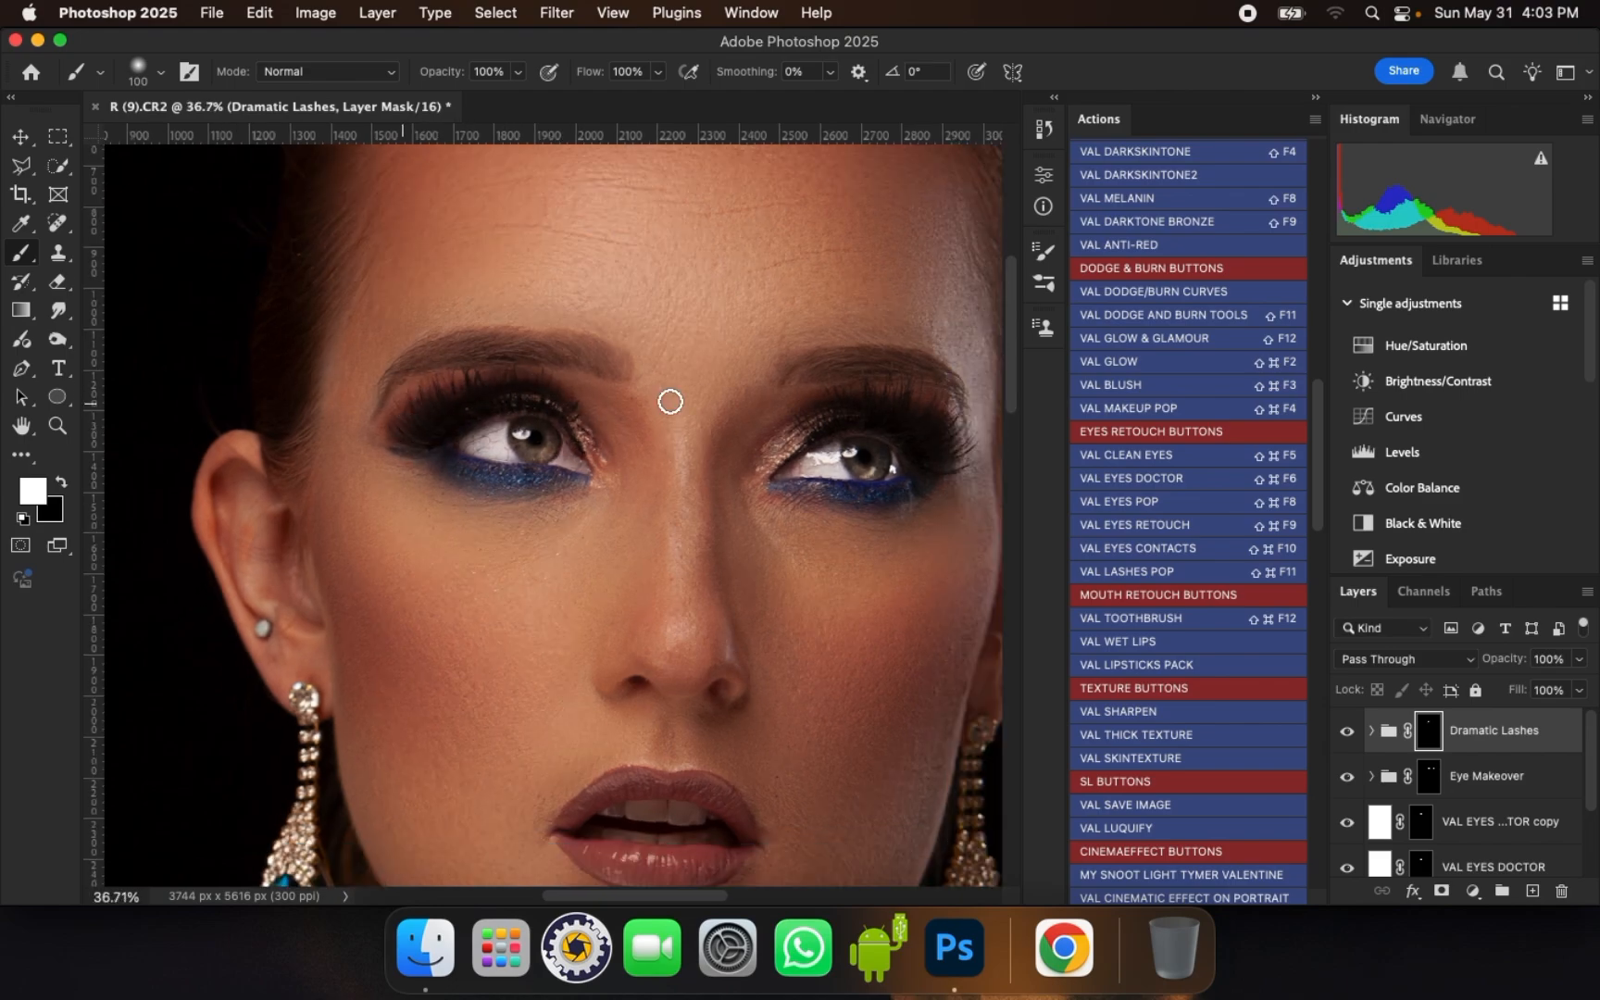
key("bracketright")
scroll(755, 402, "up", 2)
mouse_move(714, 429)
left_mouse_down()
mouse_move(831, 426)
mouse_move(842, 453)
mouse_move(821, 417)
mouse_move(731, 424)
mouse_move(810, 406)
mouse_move(843, 446)
mouse_move(854, 439)
mouse_move(836, 413)
mouse_move(763, 404)
mouse_move(825, 402)
mouse_move(874, 465)
mouse_move(743, 429)
left_mouse_up()
scroll(754, 411, "down", 3)
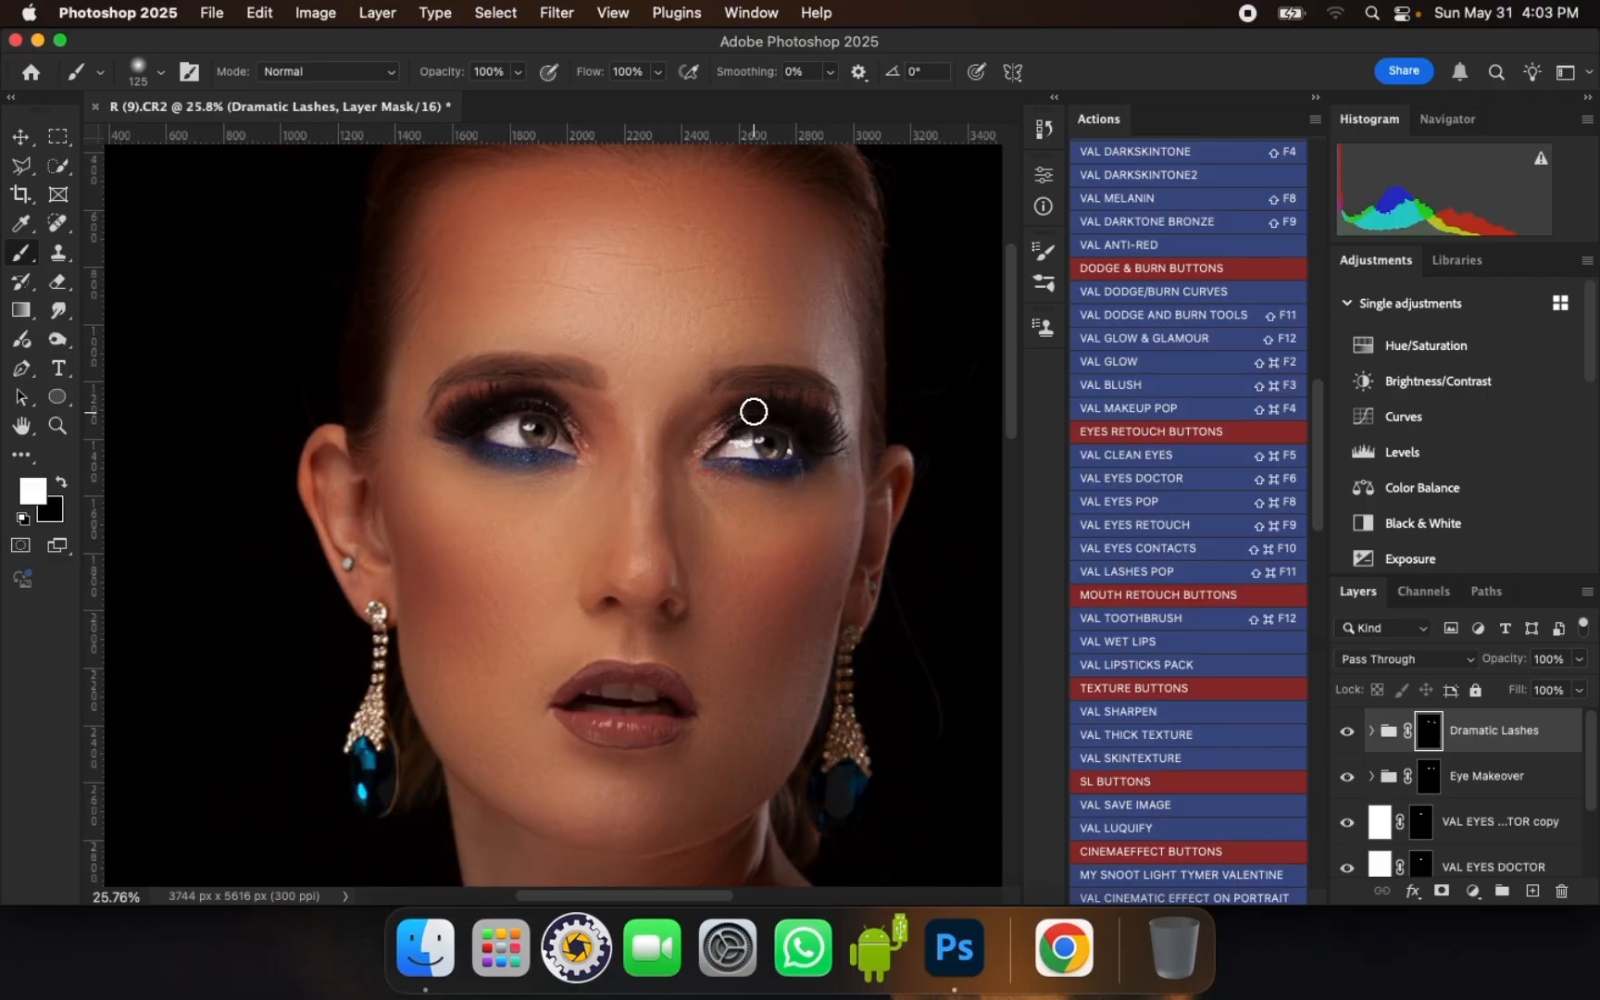
- Run the VAL TOOTHBRUSH action and continue past its messages to create the Whiten Teeth group
scroll(729, 355, "down", 1)
scroll(631, 674, "up", 2)
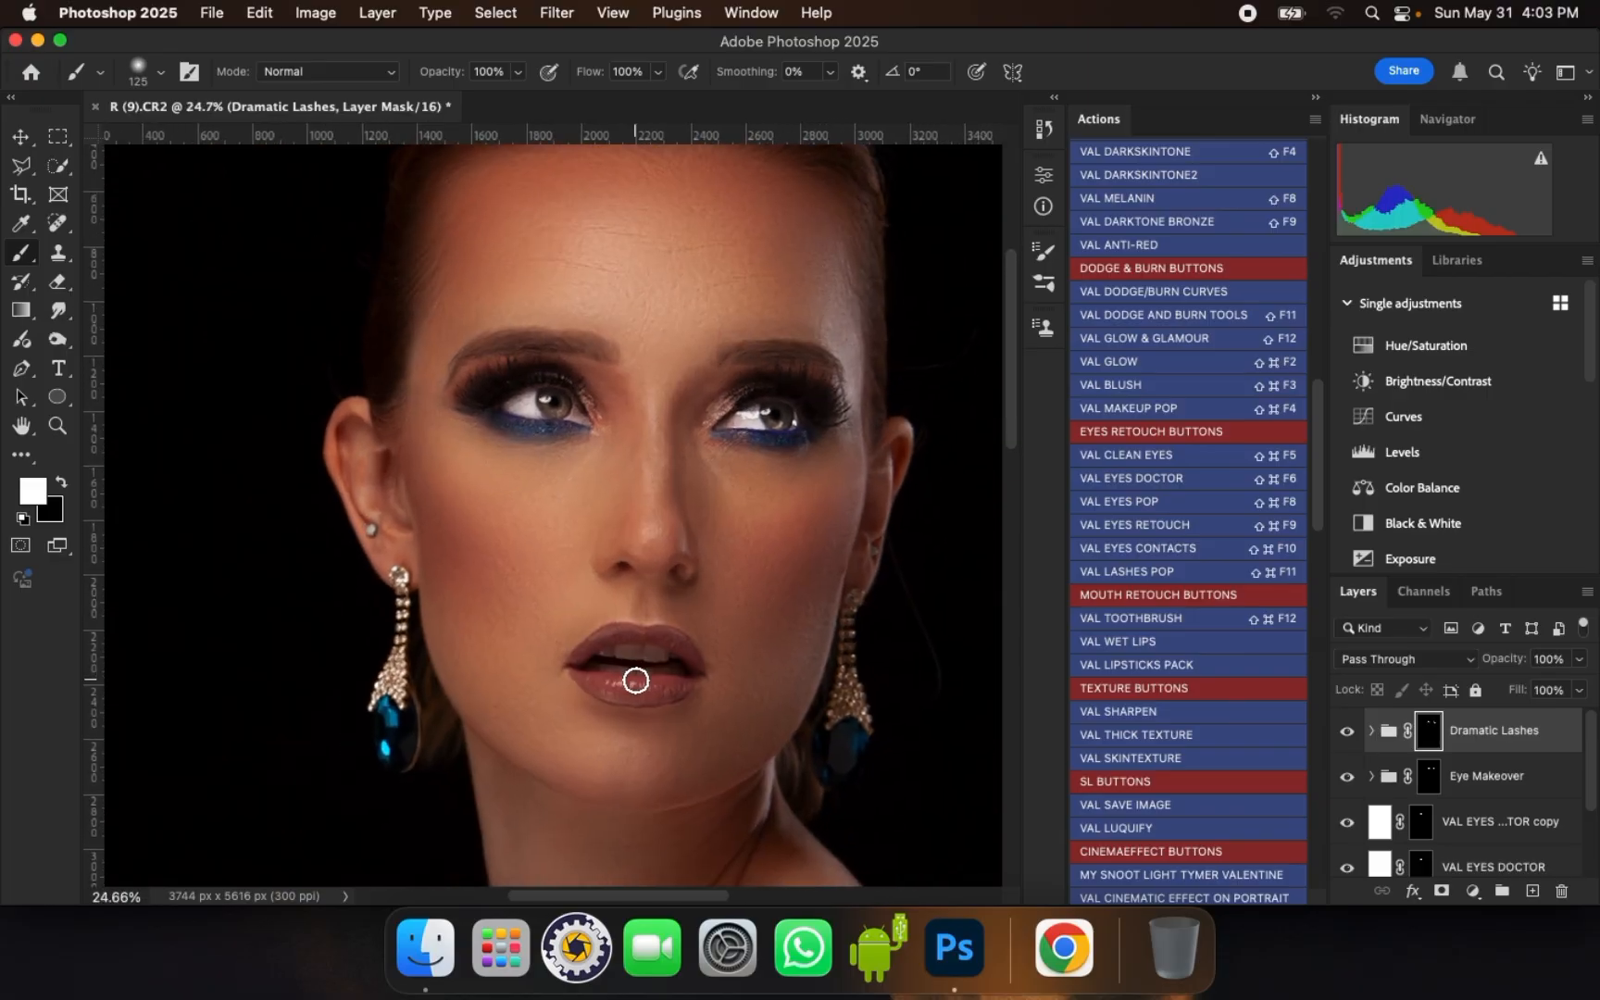
scroll(802, 624, "up", 1)
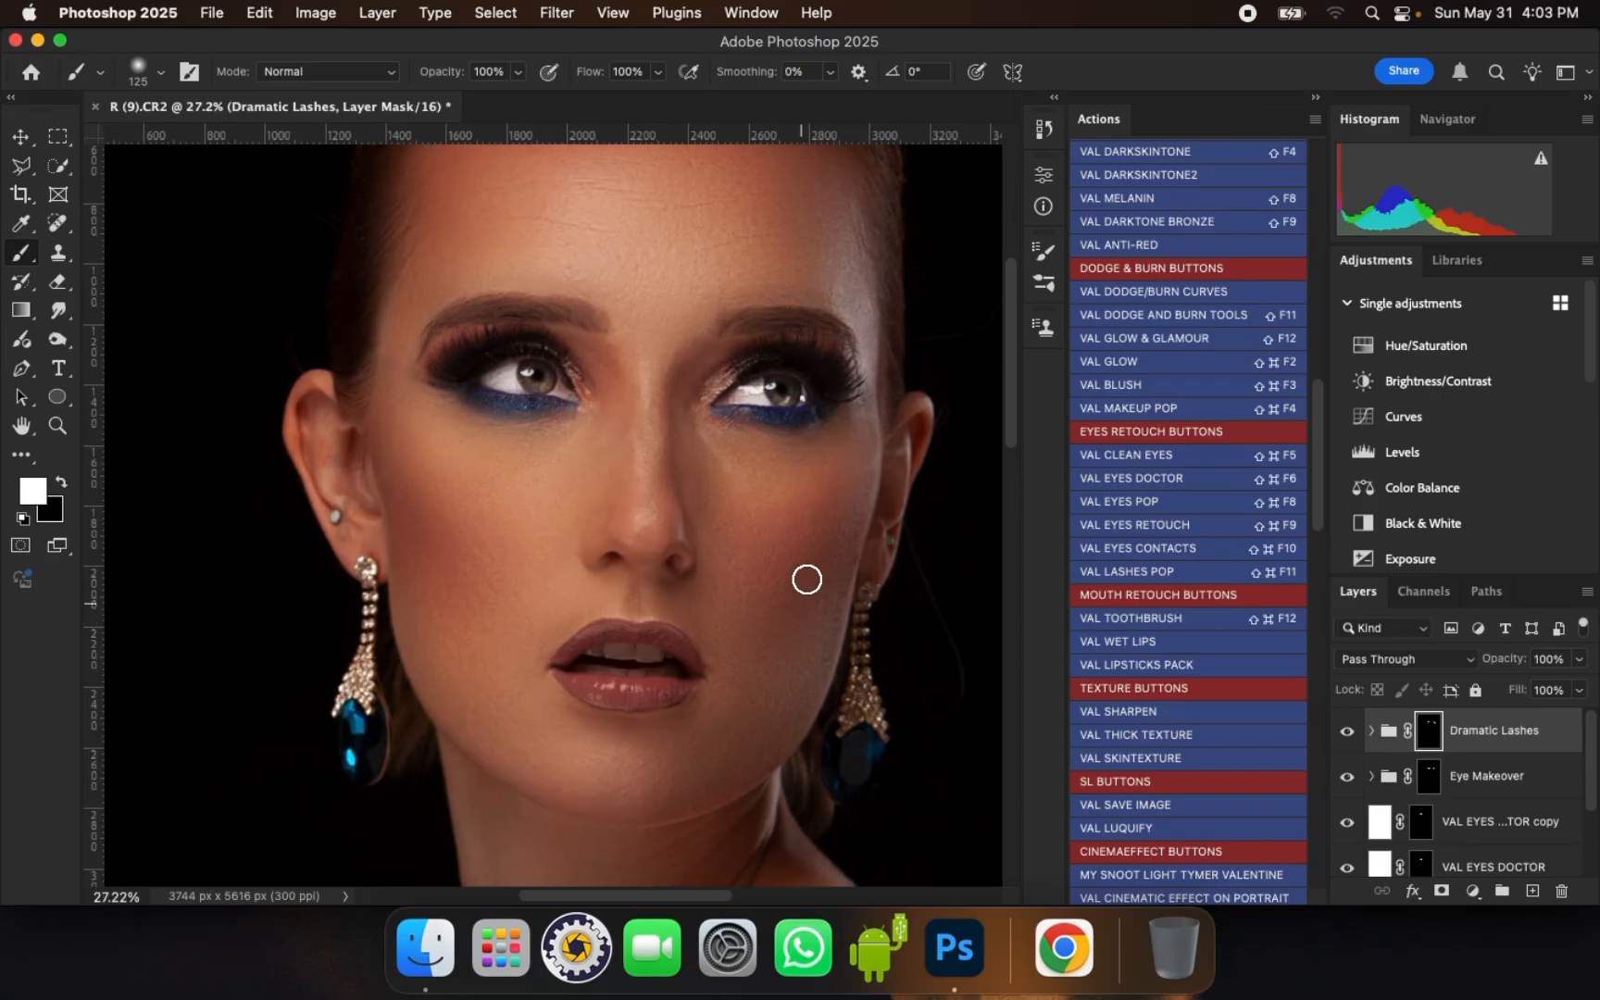
scroll(588, 704, "up", 1)
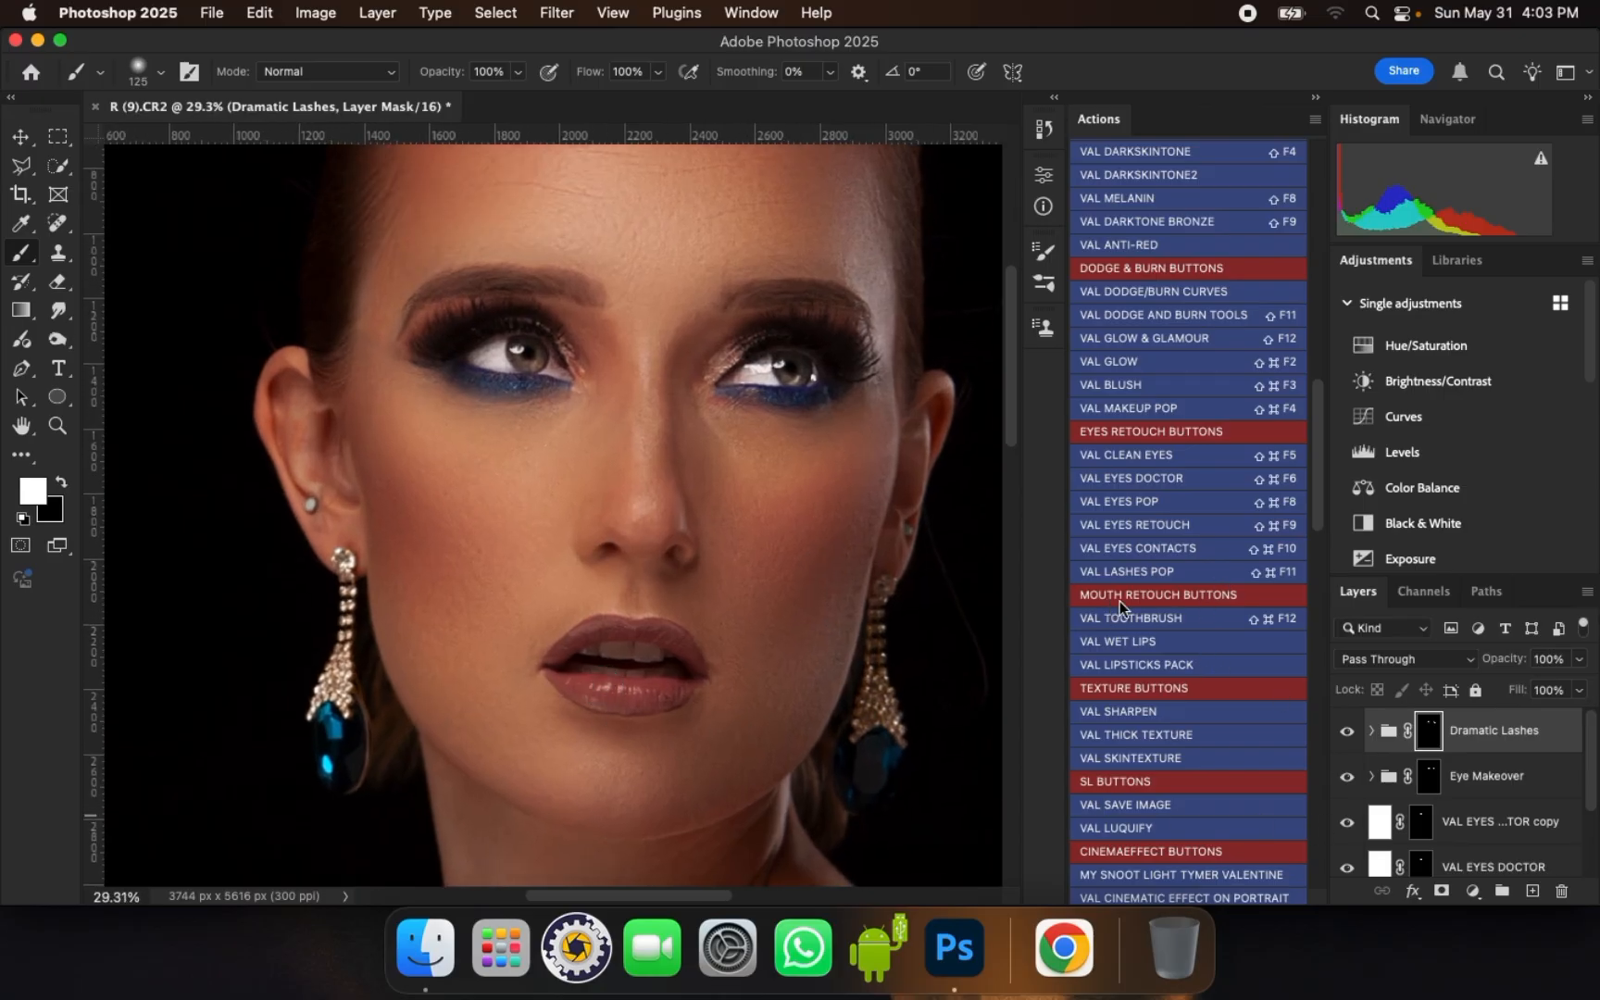
scroll(1313, 519, "down", 5)
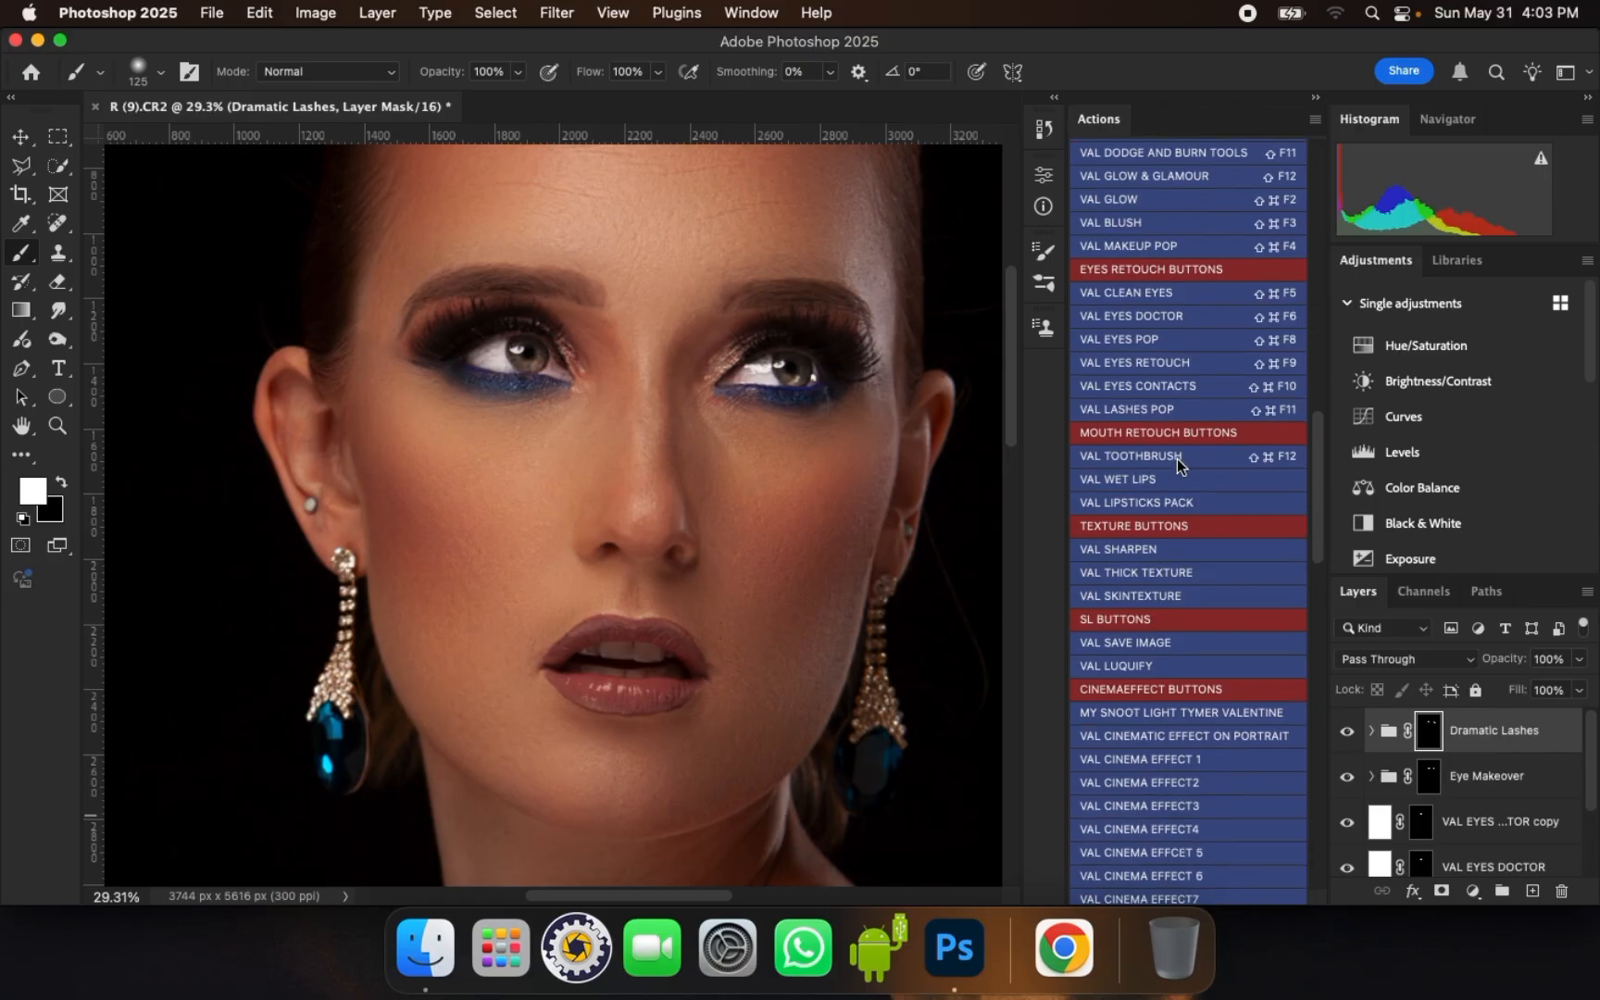
left_click(1175, 458)
key("Return")
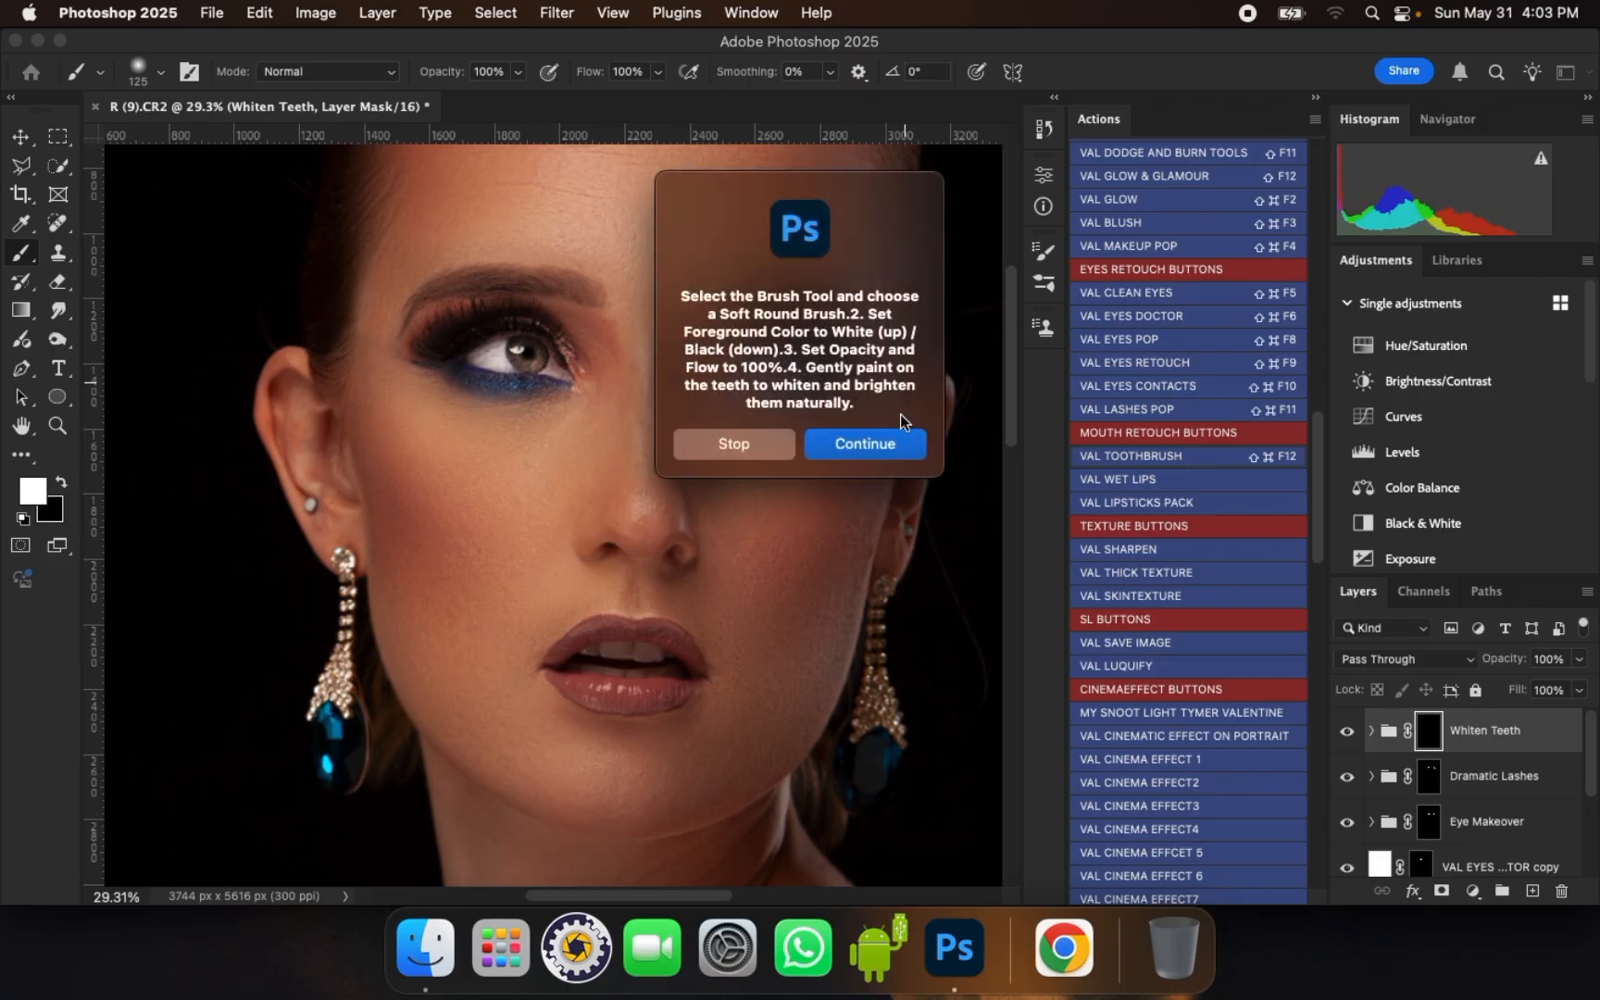
left_click(865, 443)
- Paint white over the upper and lower teeth on the Whiten Teeth mask, reducing the brush to 50 px
scroll(607, 680, "up", 5)
scroll(607, 680, "up", 2)
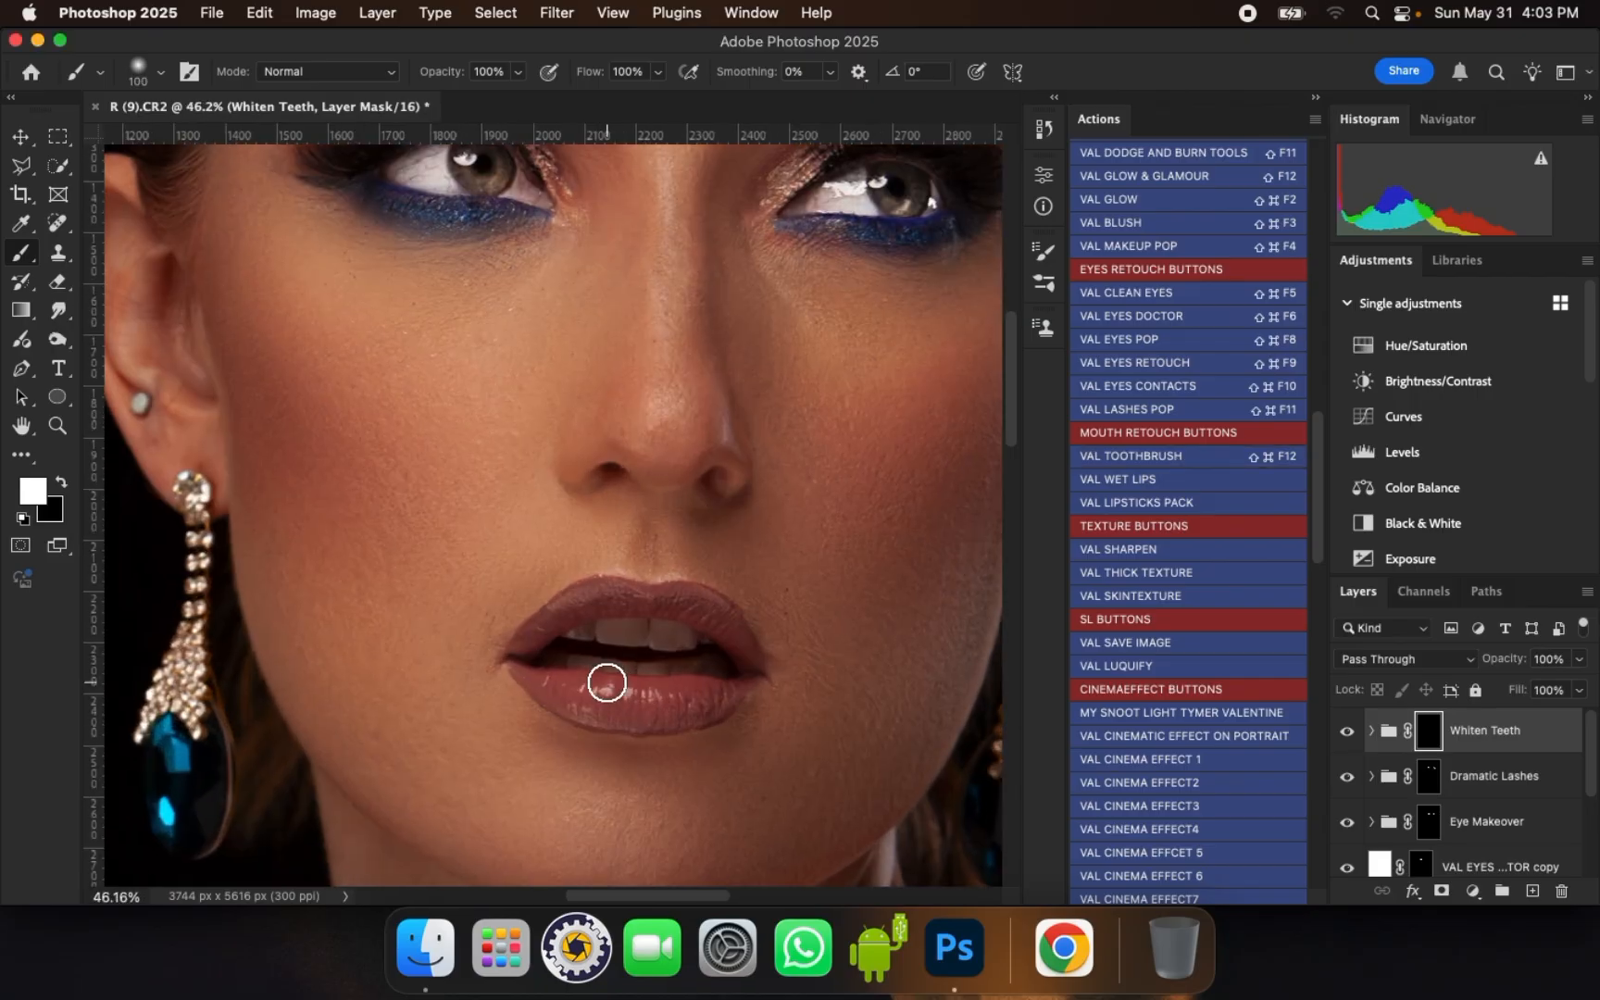
key("bracketleft")
key("bracketleft")
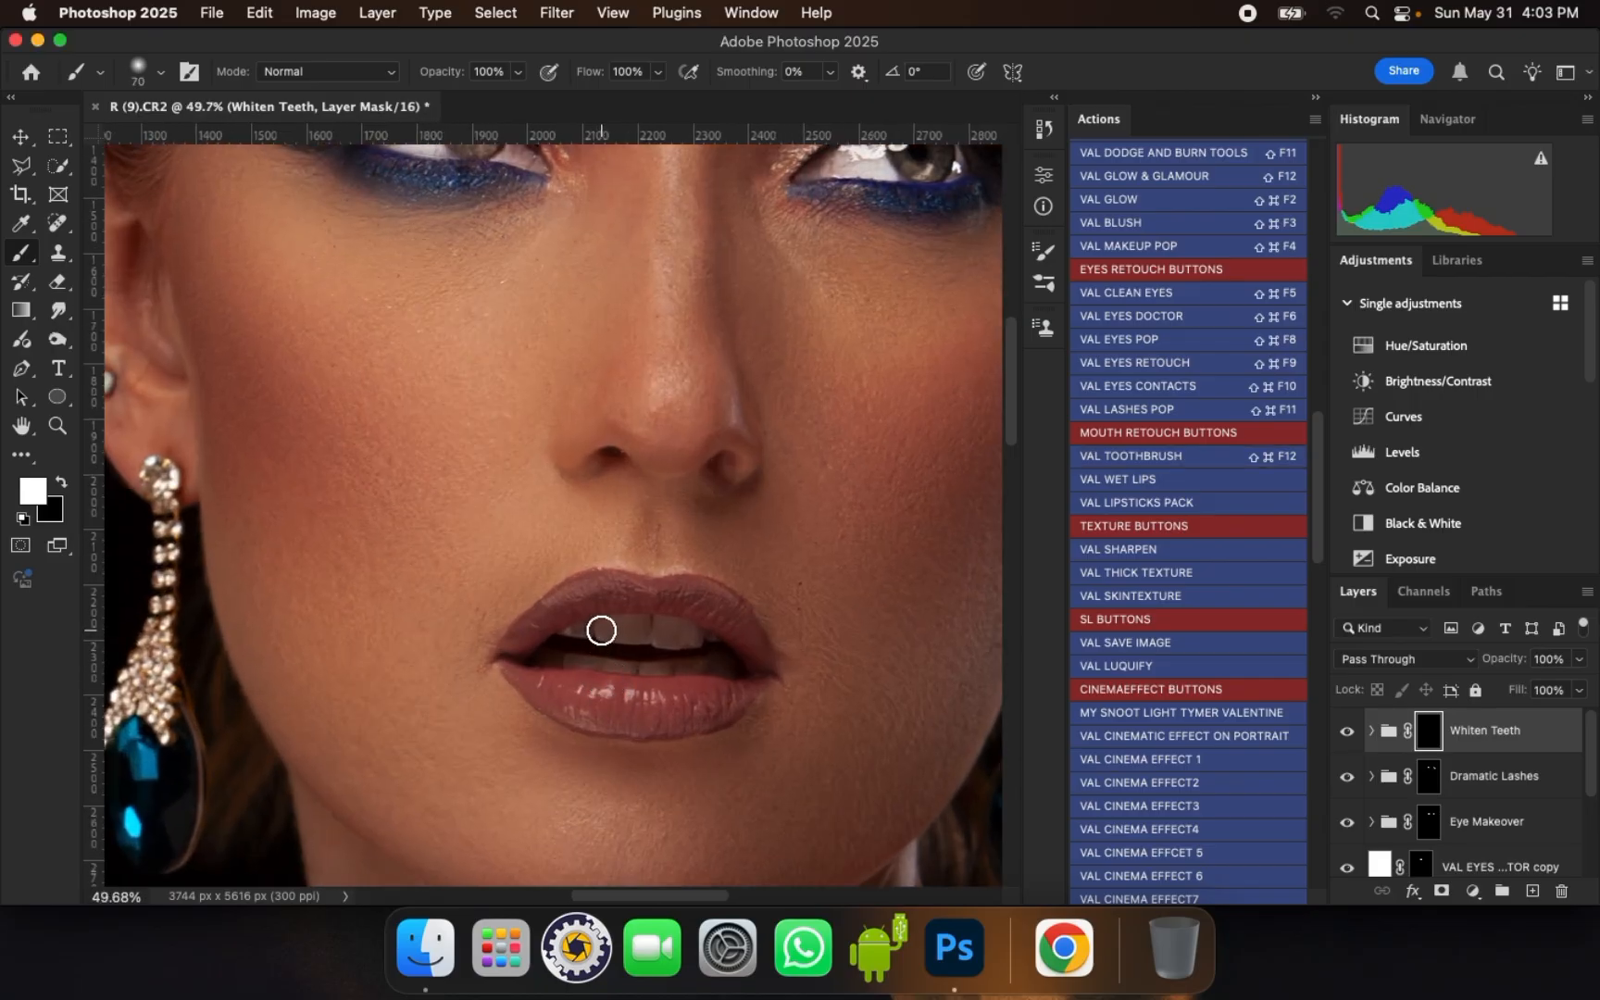
key("bracketleft")
mouse_move(601, 630)
left_mouse_down()
mouse_move(686, 636)
mouse_move(596, 628)
mouse_move(568, 653)
mouse_move(732, 660)
mouse_move(543, 660)
mouse_move(703, 635)
mouse_move(582, 632)
mouse_move(625, 659)
left_mouse_up()
key("bracketleft")
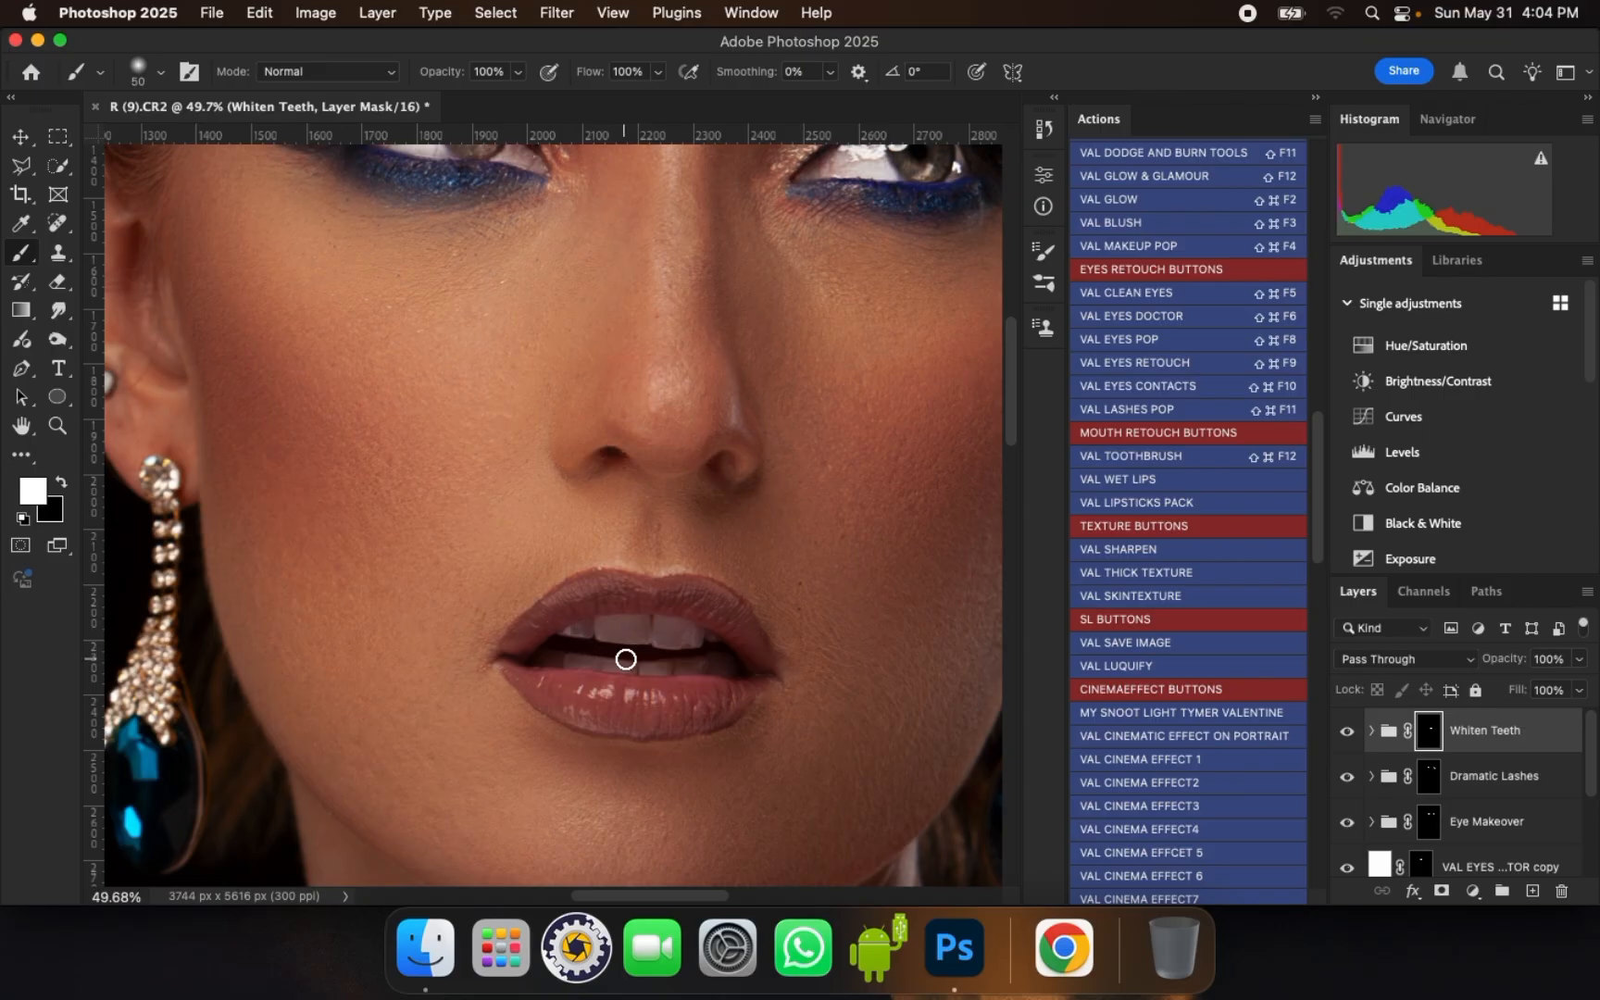
- Duplicate the Whiten Teeth group and lower the copy's opacity to 58%
scroll(626, 659, "down", 3)
scroll(673, 668, "up", 2)
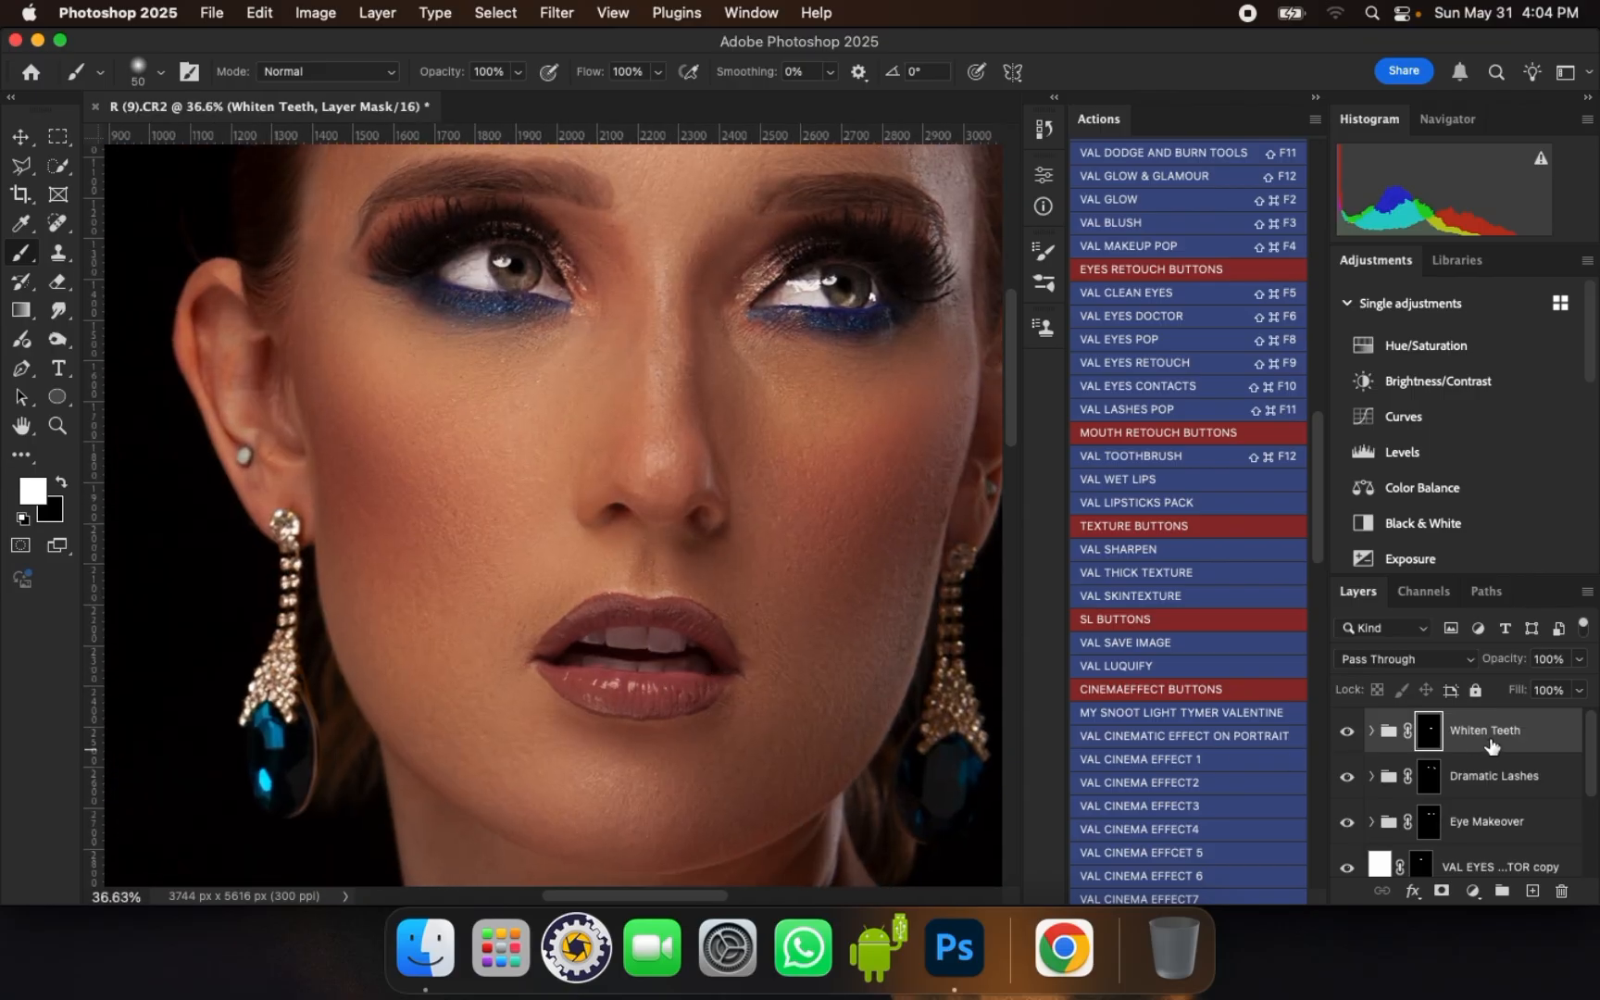
key("super+j")
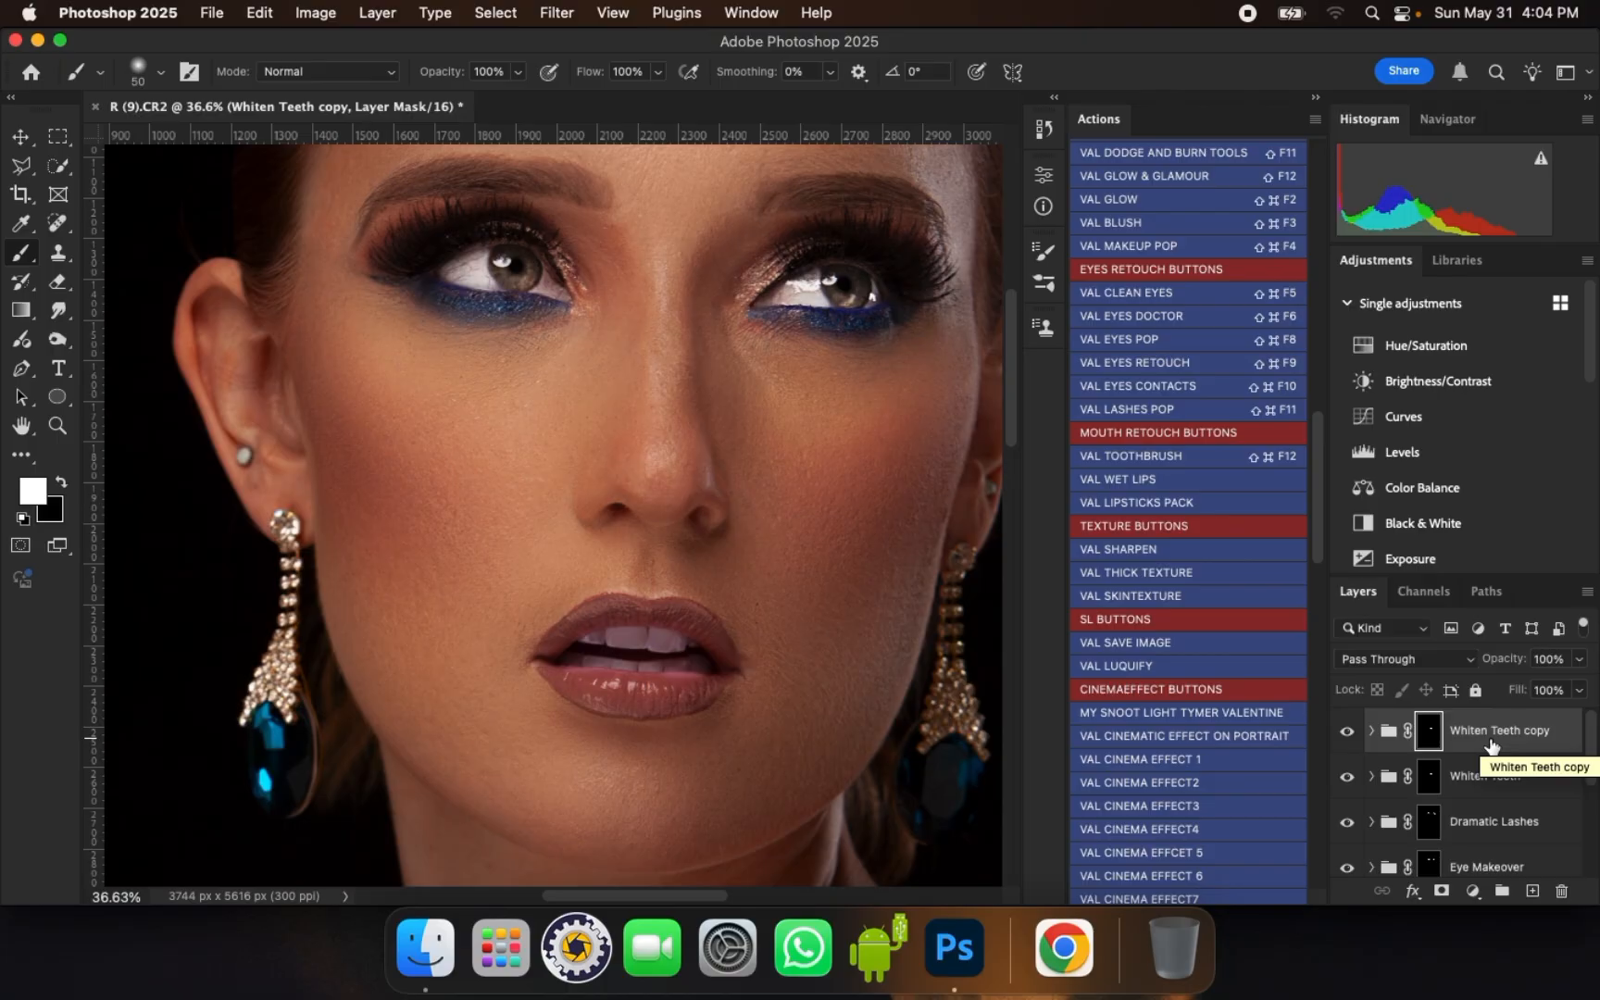
scroll(686, 668, "down", 4)
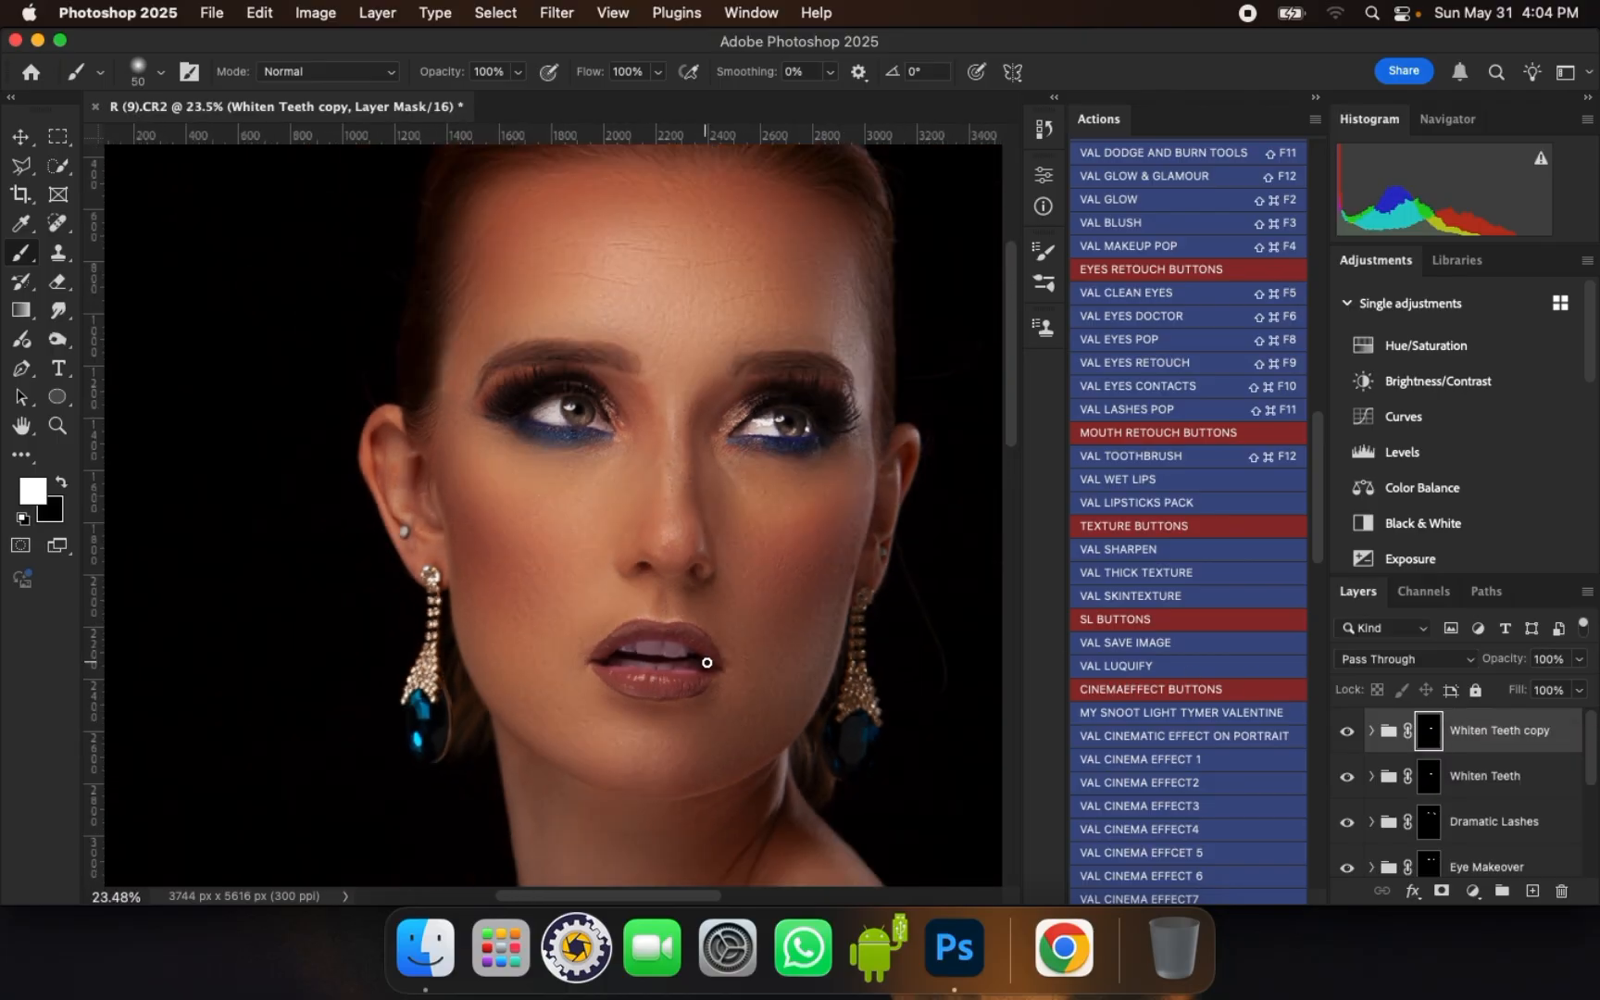
scroll(693, 660, "up", 2)
left_click(1580, 660)
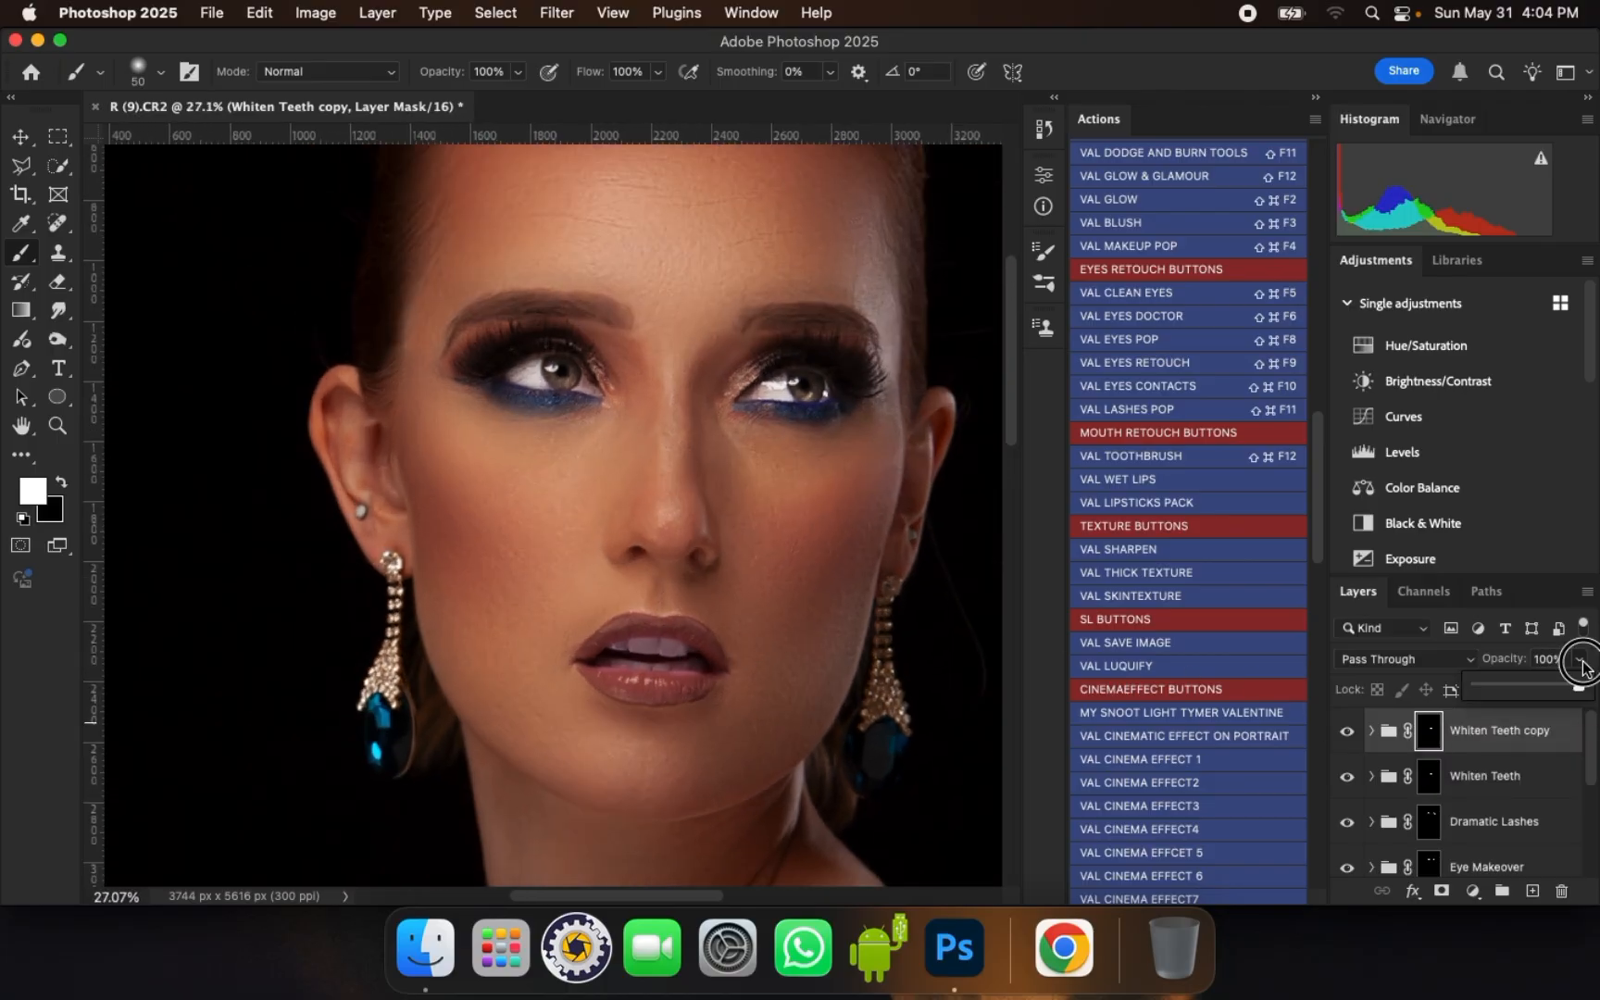
left_click_drag(1539, 688, 1536, 689)
scroll(678, 337, "up", 2)
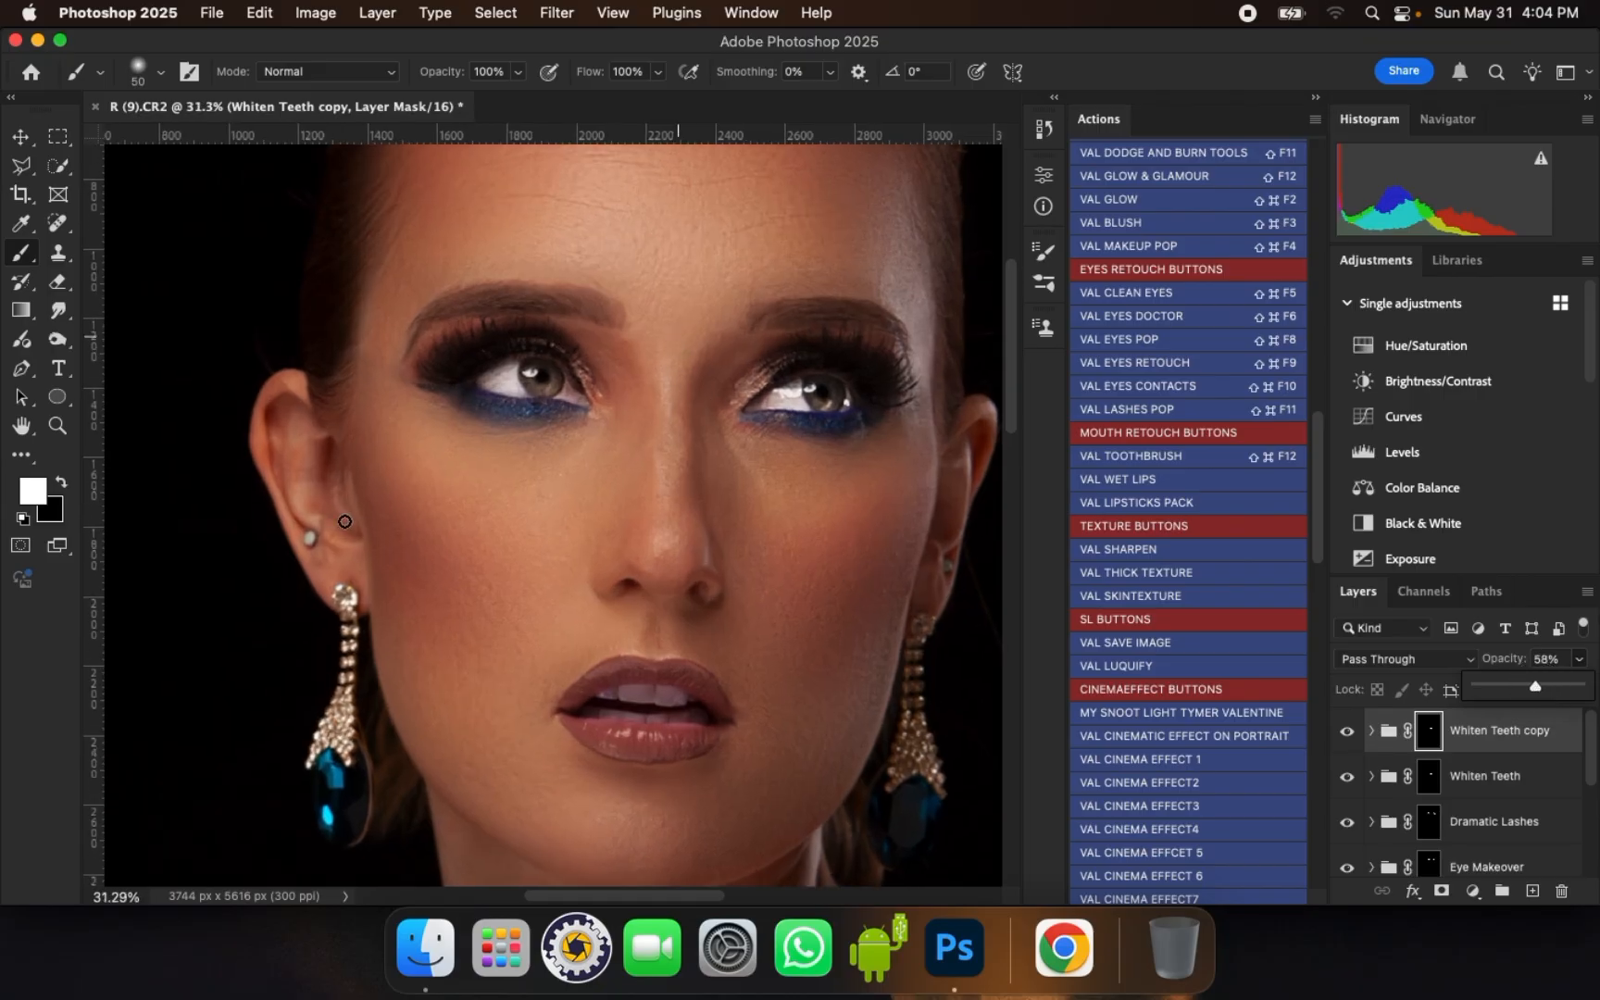
- Run the VAL BLUSH action and continue past its messages to create the Blush group
scroll(455, 601, "down", 2)
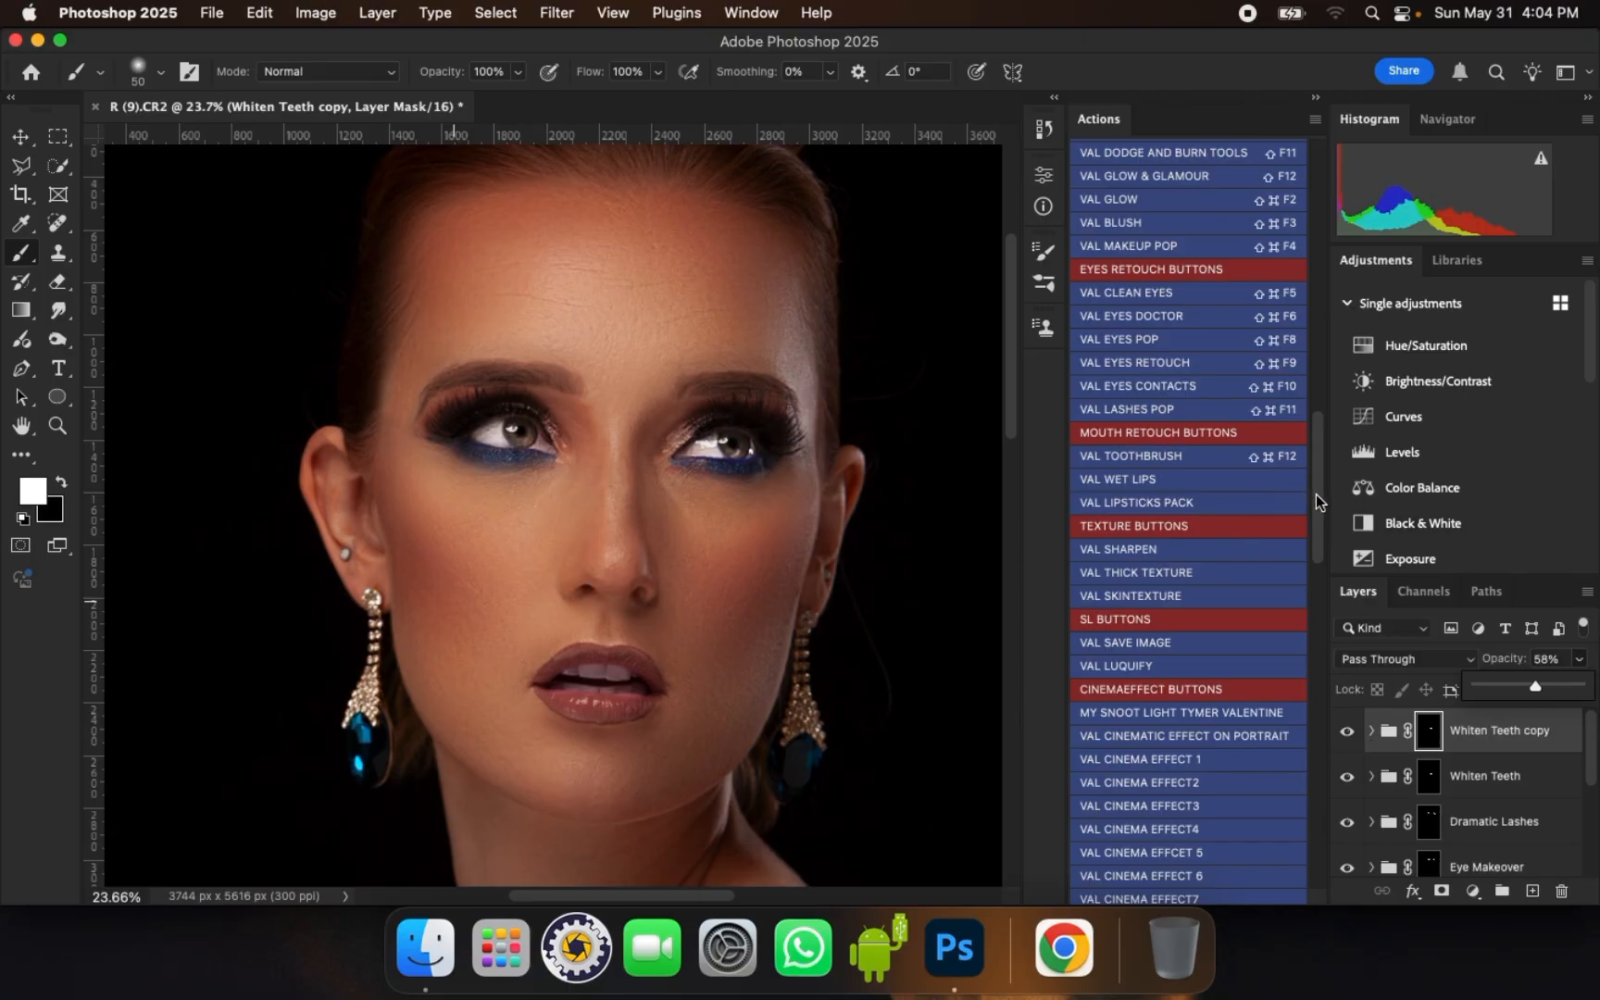
left_click_drag(1315, 501, 1313, 461)
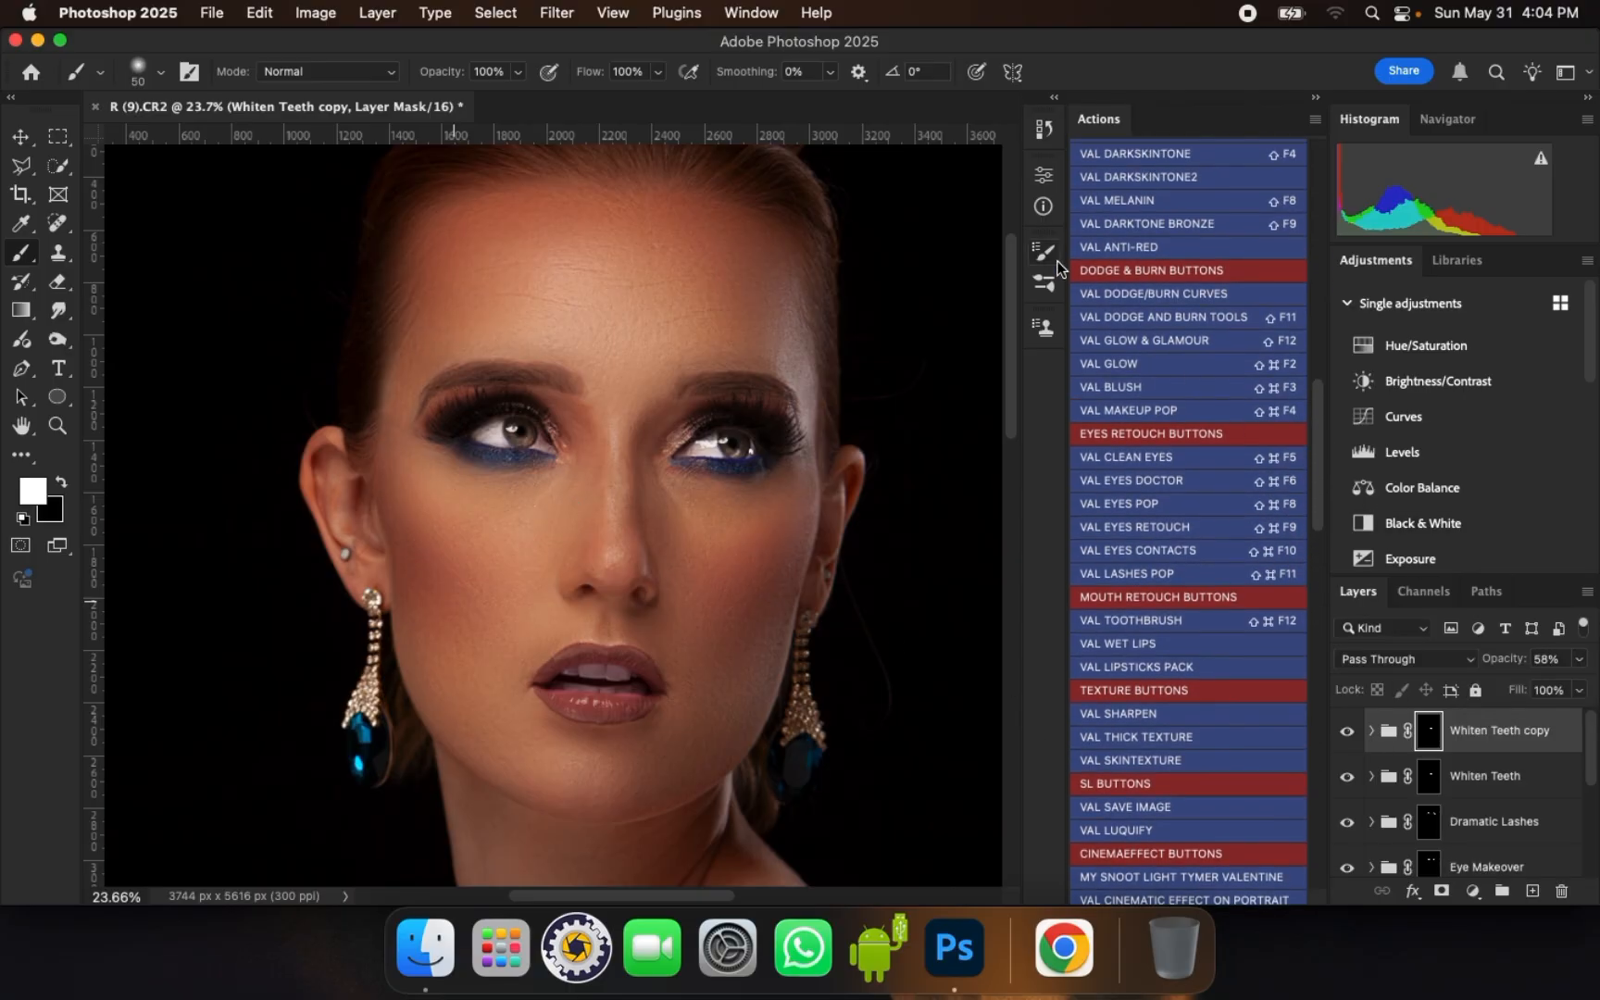
left_click(1143, 389)
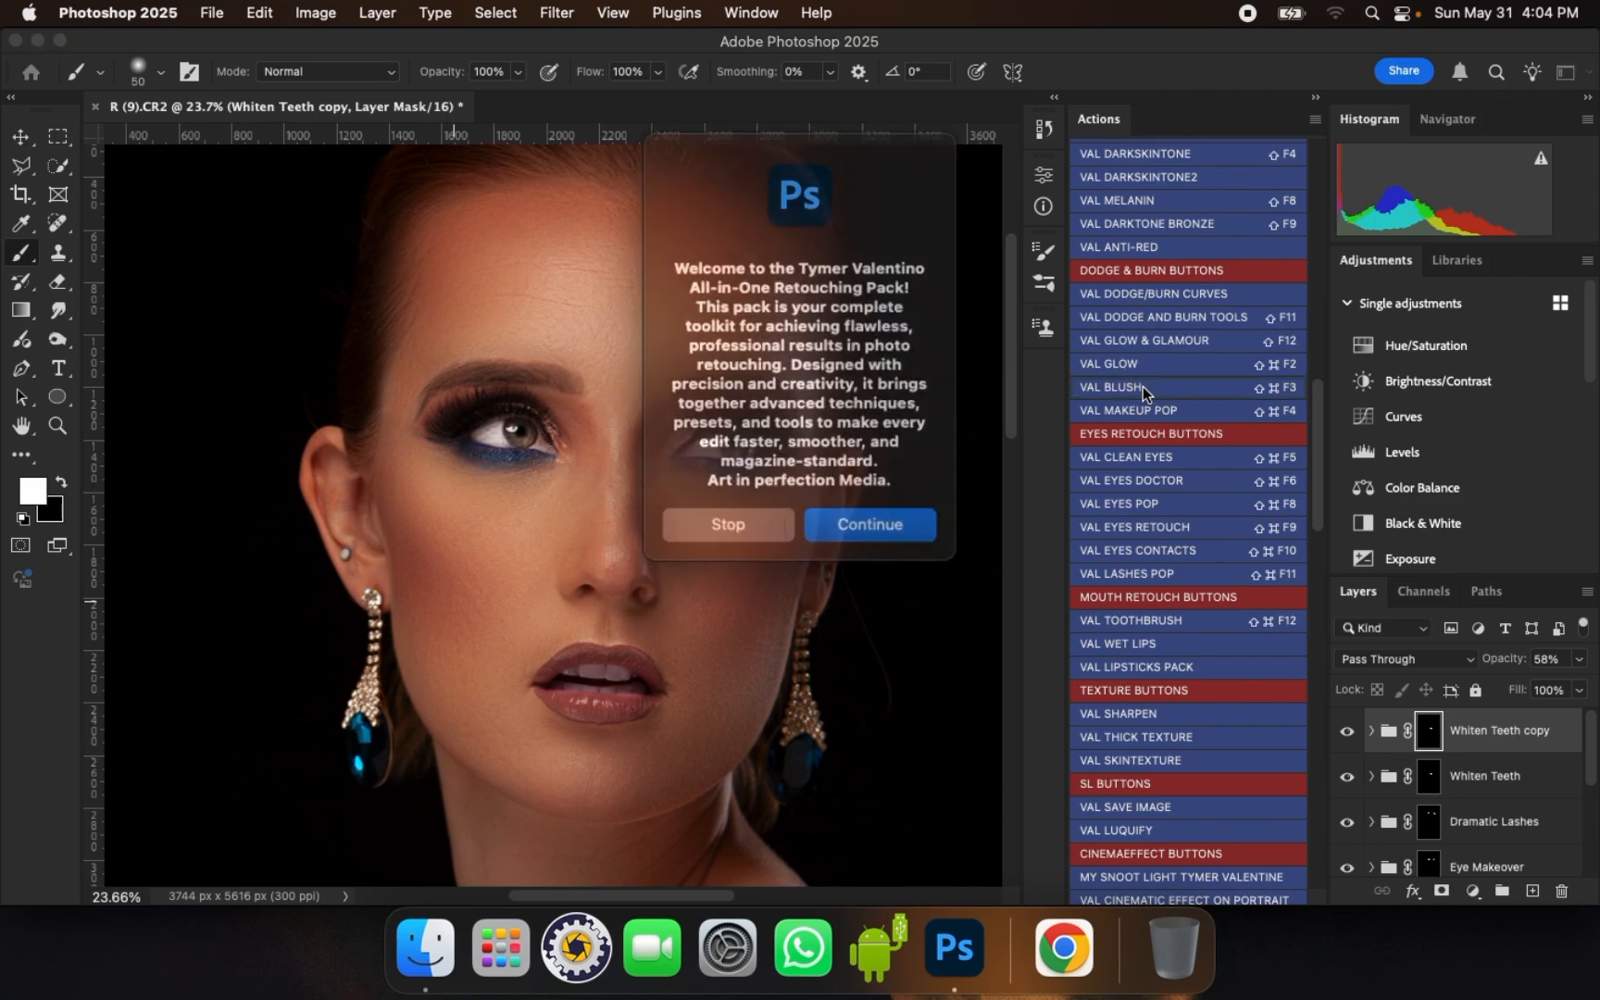
key("Return")
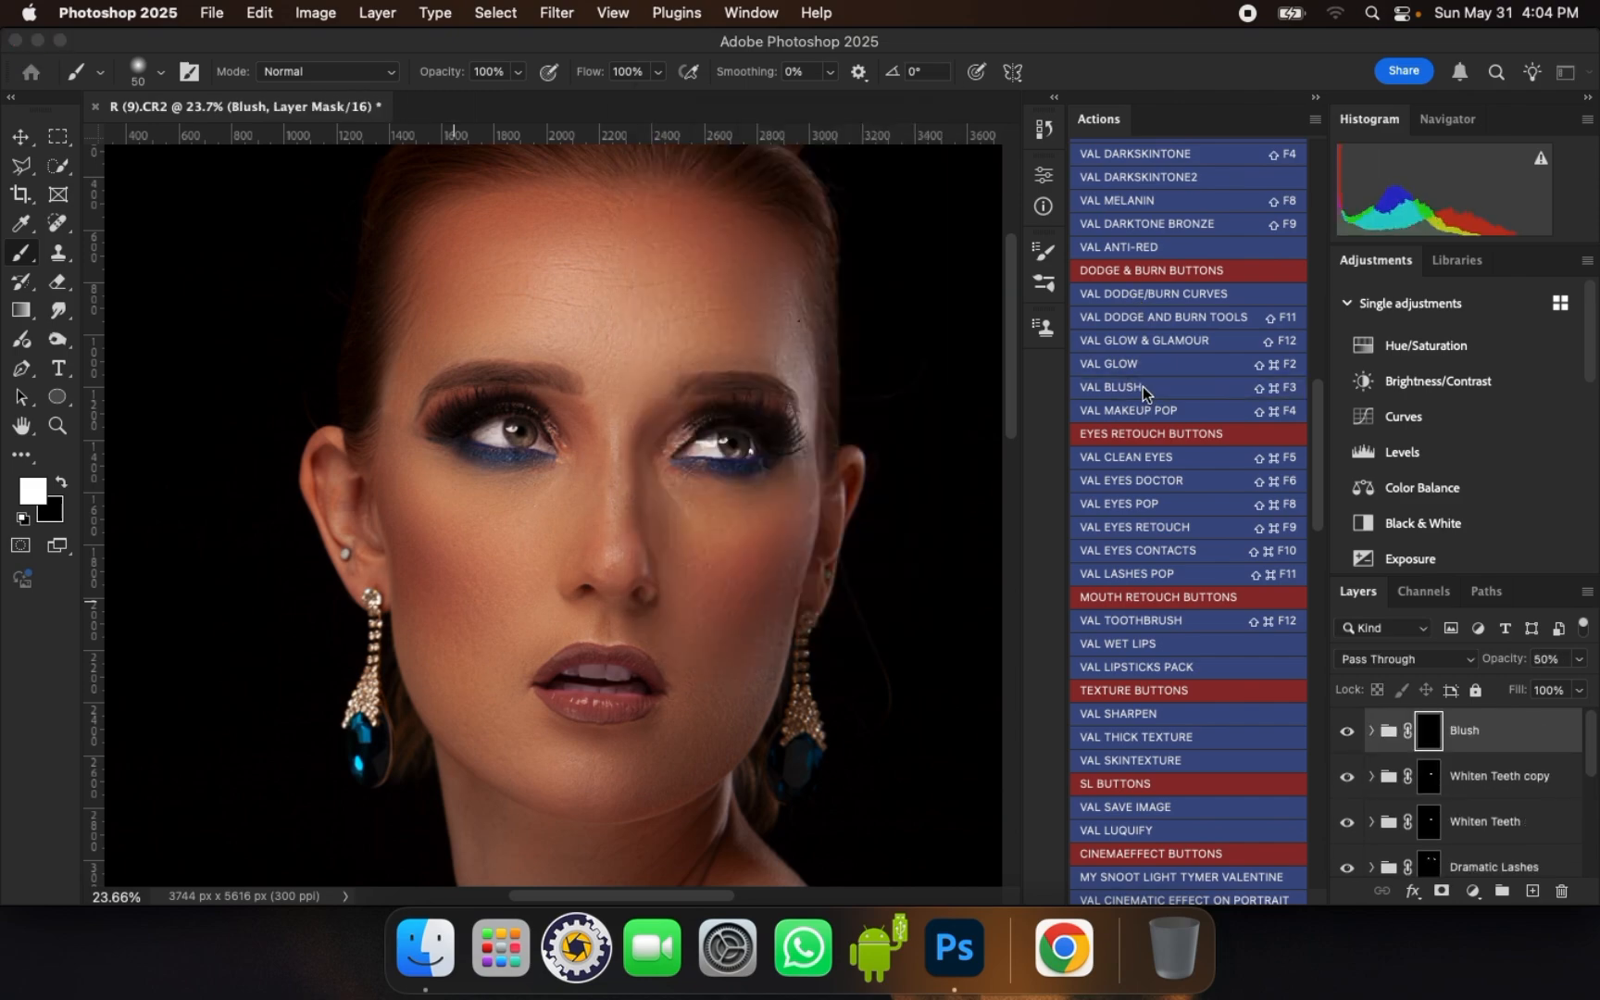
left_click(865, 430)
- Paint white over both cheeks on the Blush mask with a 400 px brush
key("bracketright")
key("bracketright")
key("bracketright")
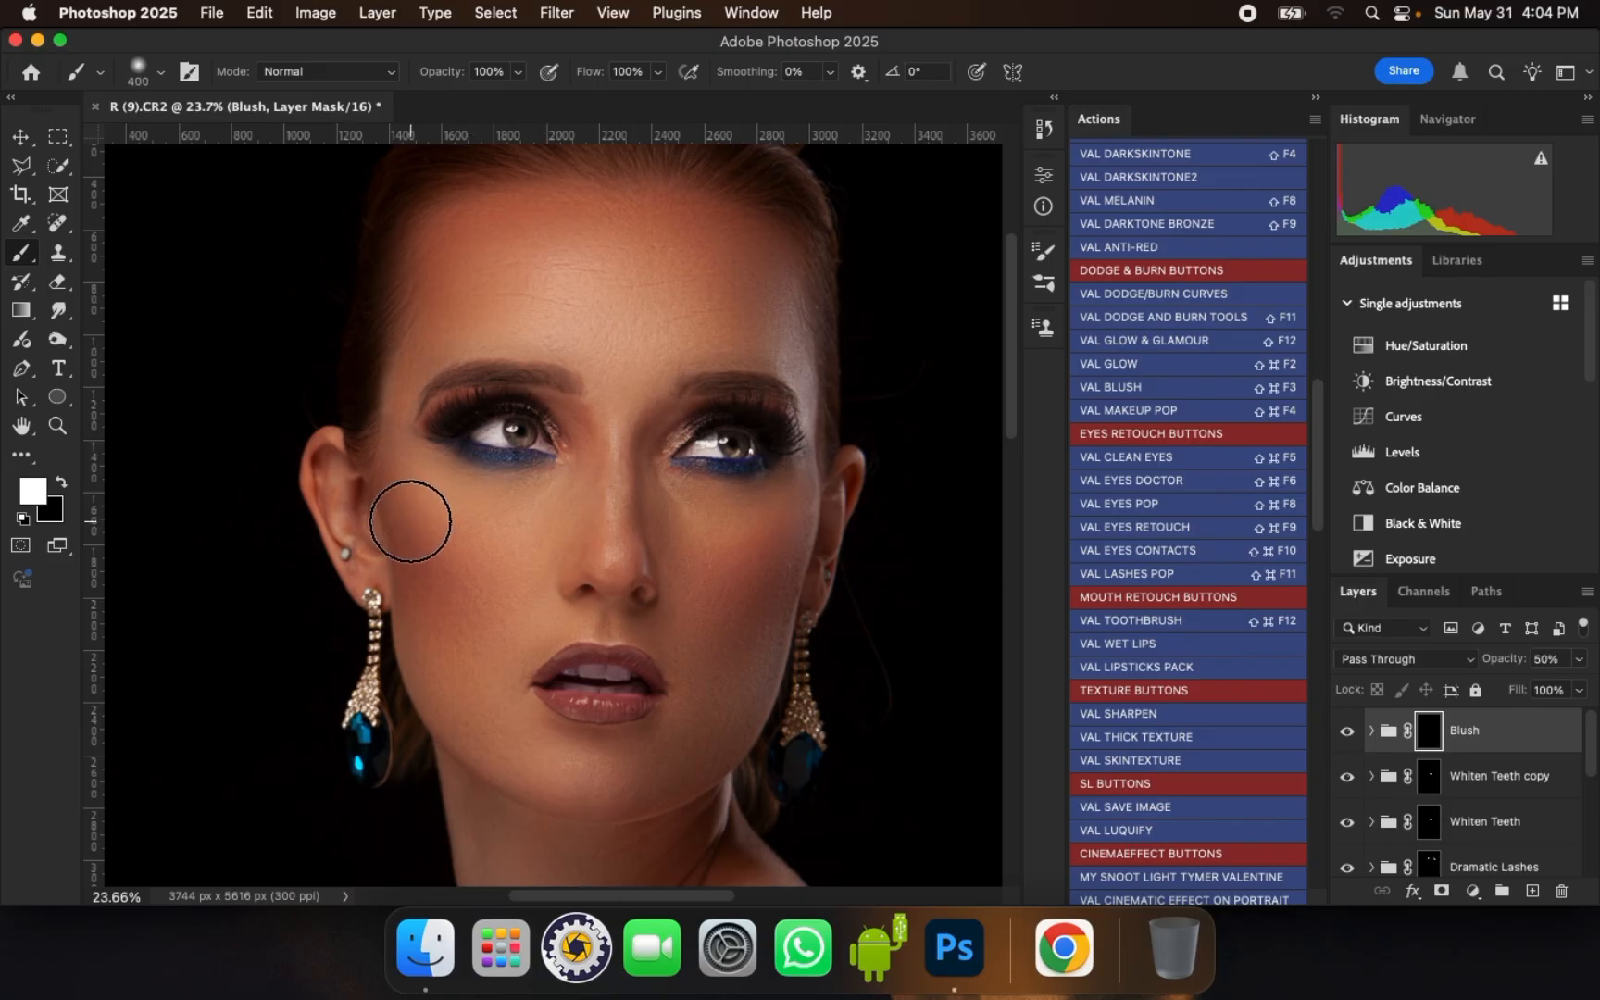
left_click_drag(407, 521, 485, 601)
mouse_move(475, 591)
left_mouse_down()
mouse_move(418, 500)
mouse_move(458, 563)
left_mouse_up()
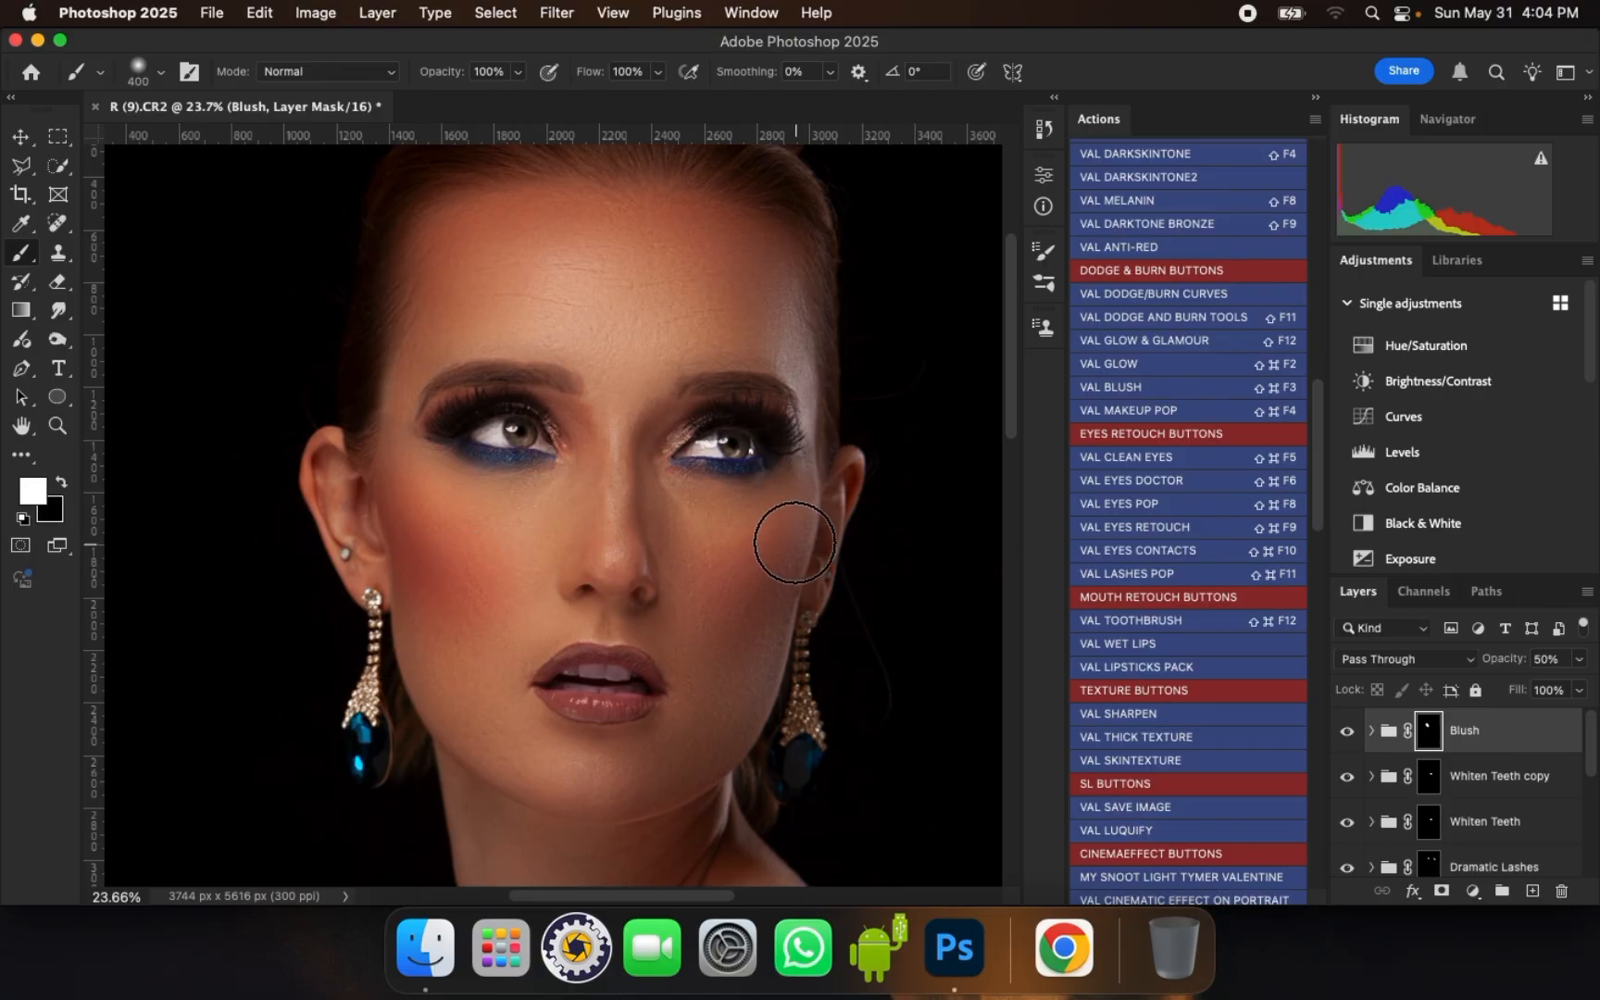
mouse_move(775, 528)
left_mouse_down()
mouse_move(712, 605)
mouse_move(778, 524)
mouse_move(767, 536)
left_mouse_up()
left_click(713, 596)
mouse_move(472, 577)
left_mouse_down()
mouse_move(490, 592)
mouse_move(416, 491)
mouse_move(475, 571)
left_mouse_up()
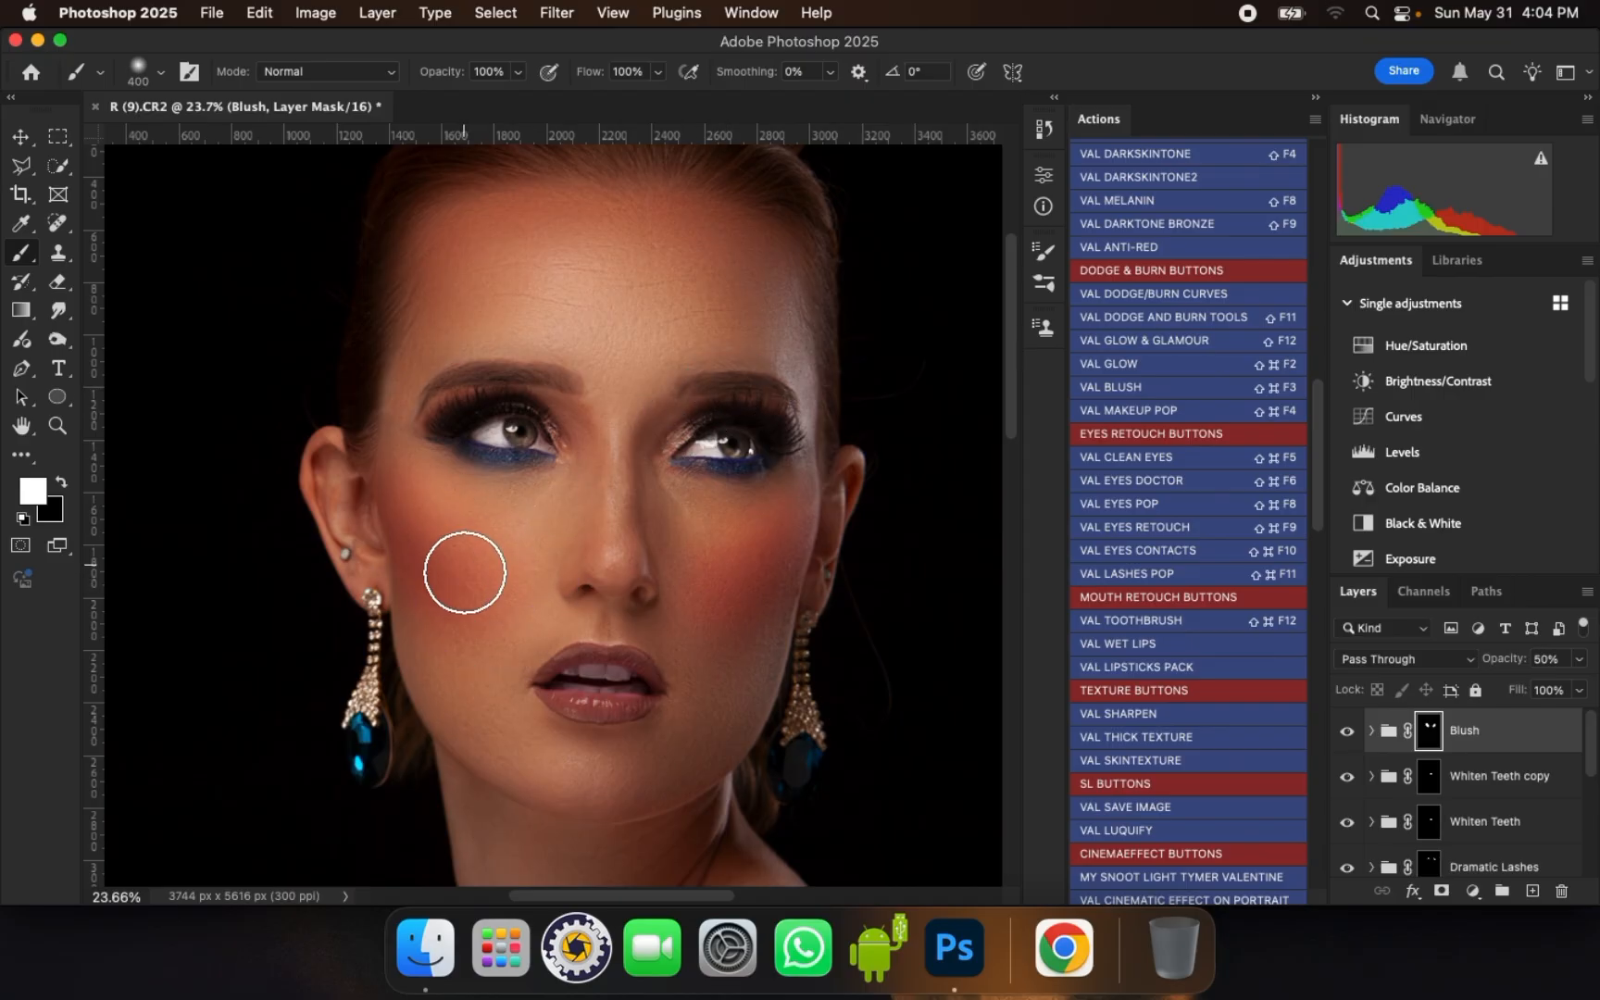
- Examine the blush up close and against the whole portrait, and look through the remaining VAL actions
scroll(562, 426, "down", 3)
scroll(593, 368, "down", 3)
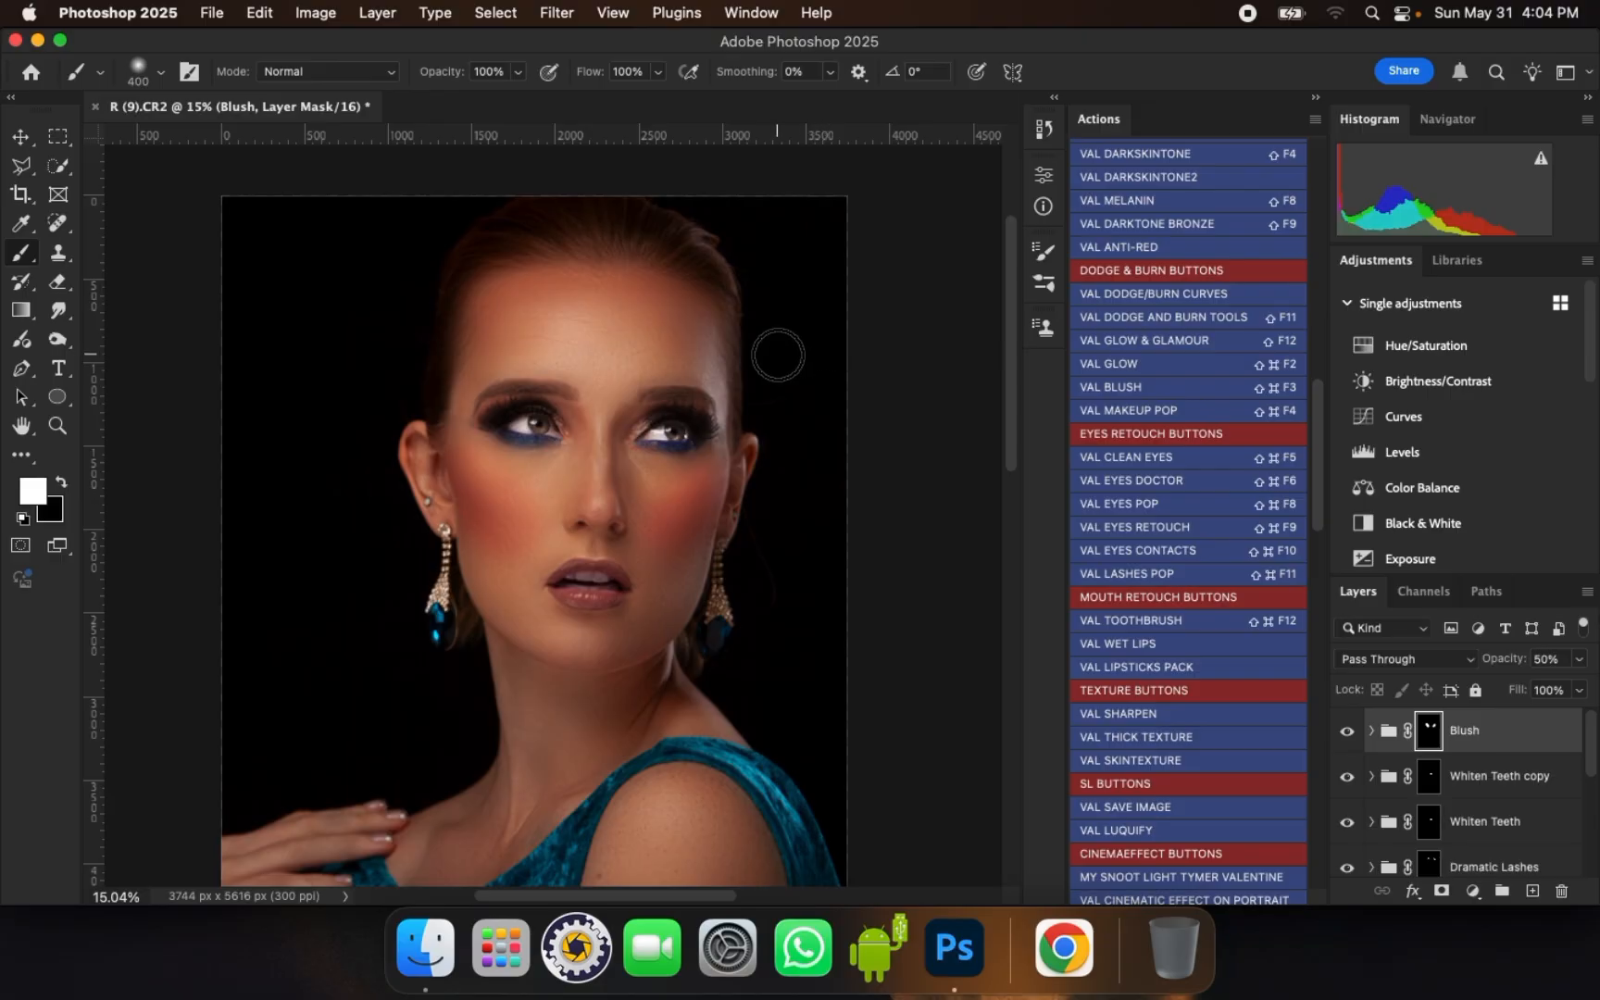
scroll(771, 350, "up", 2)
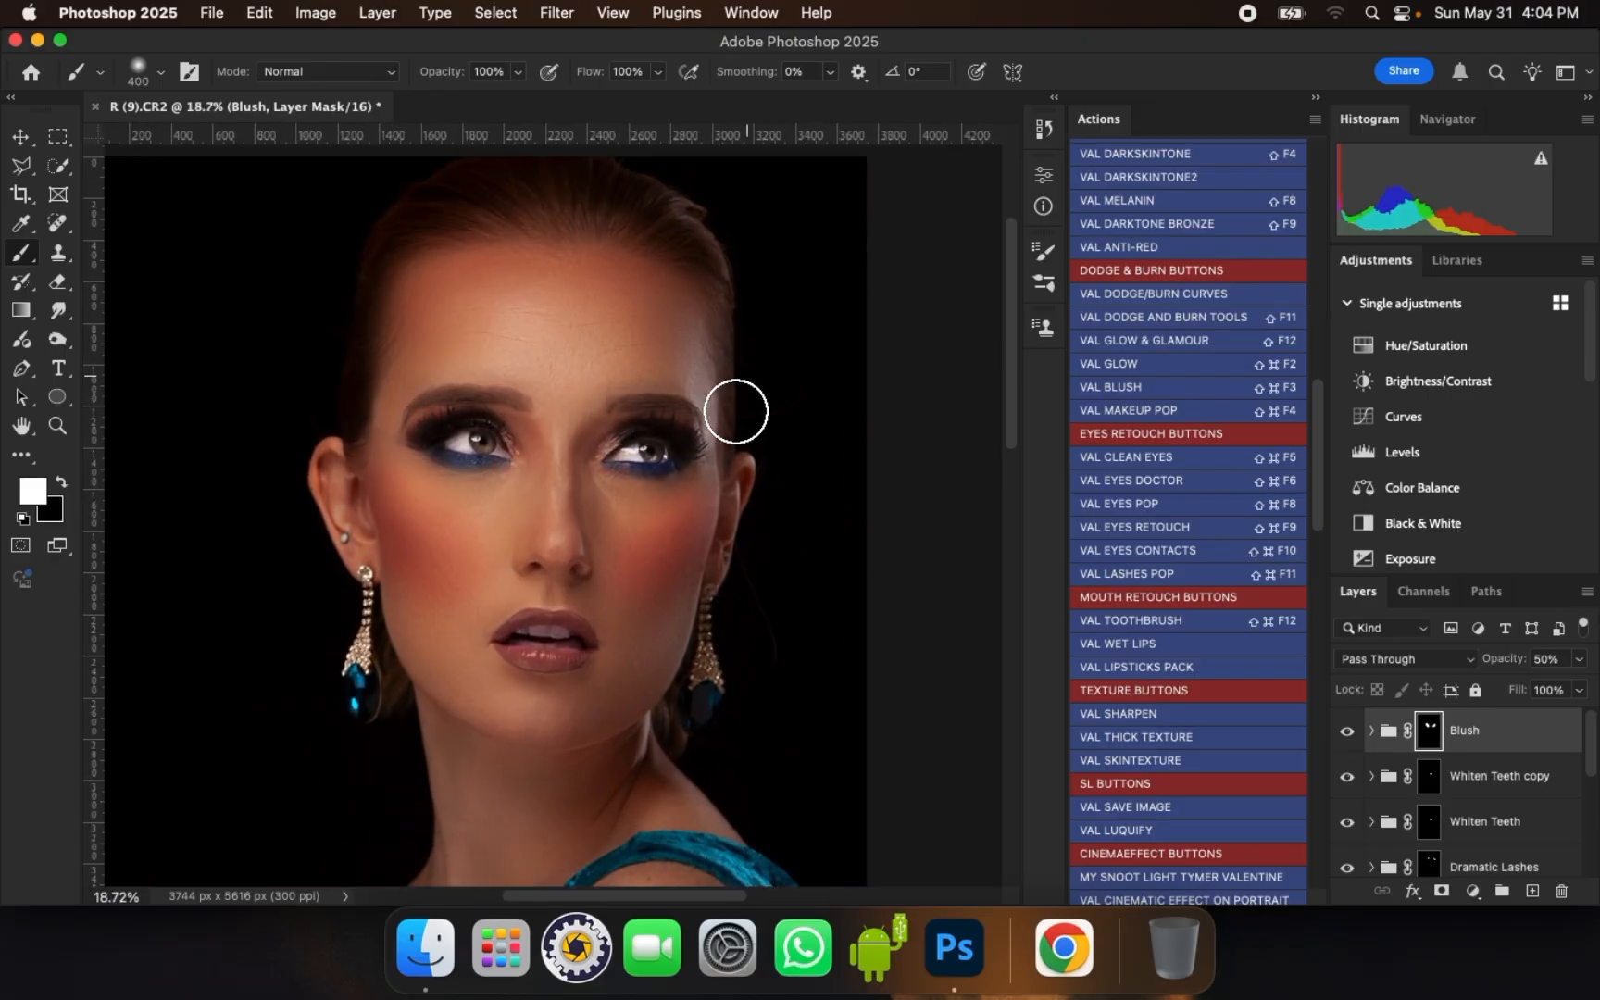
scroll(546, 727, "up", 3)
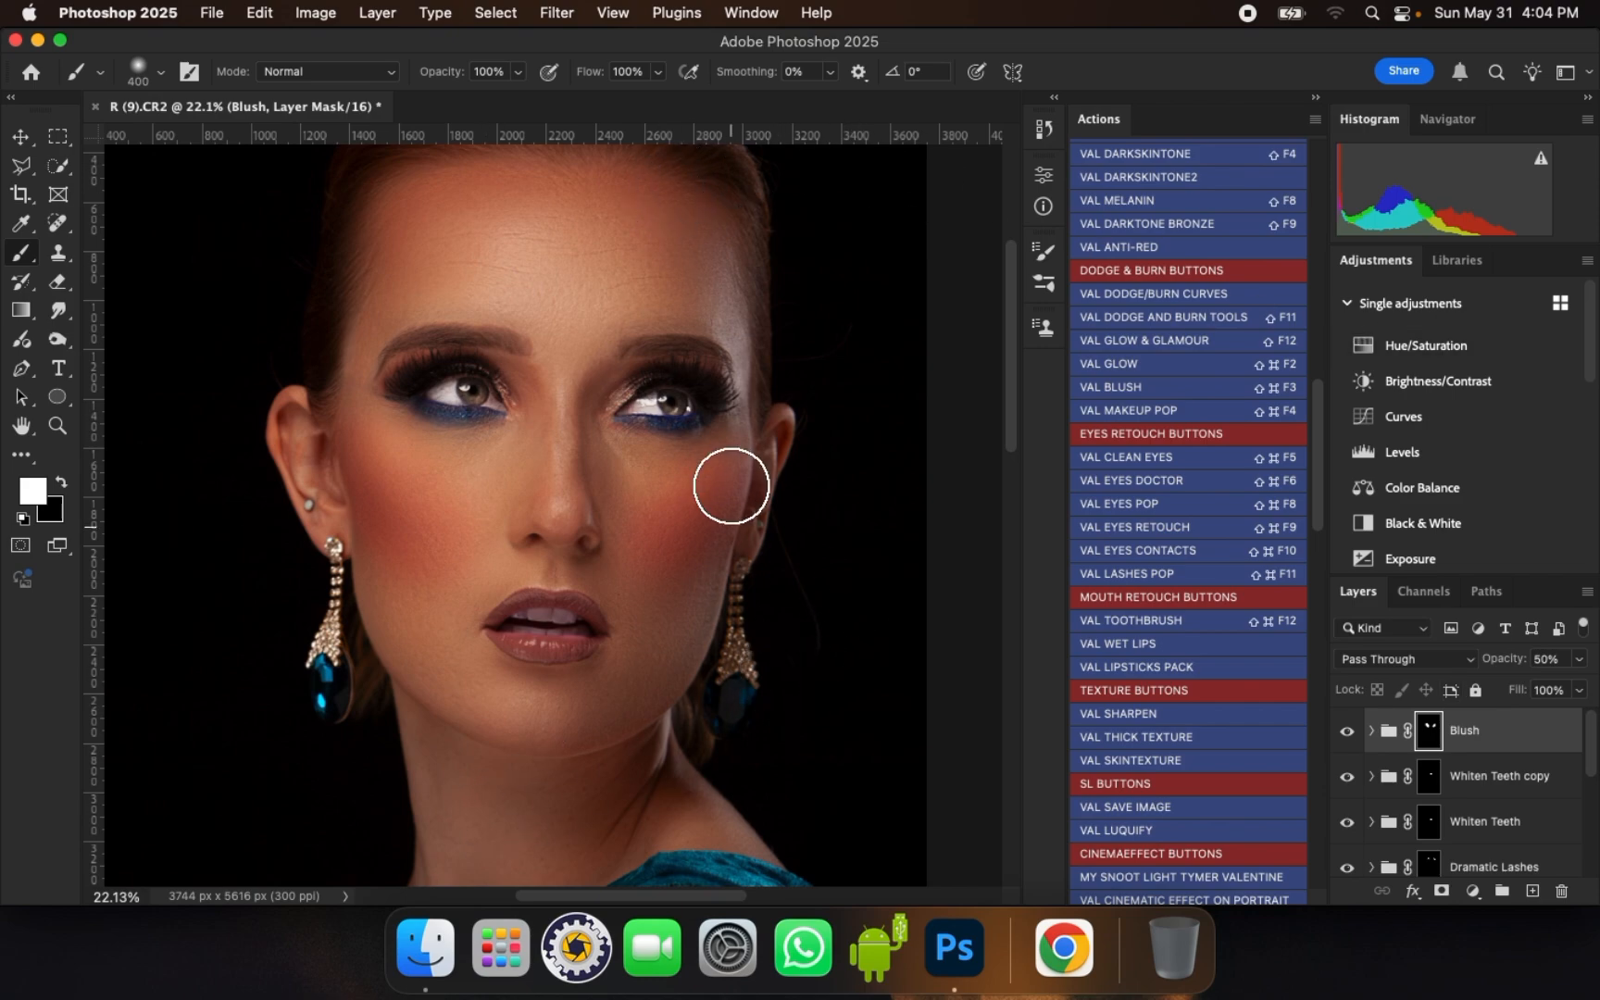
scroll(732, 477, "down", 4)
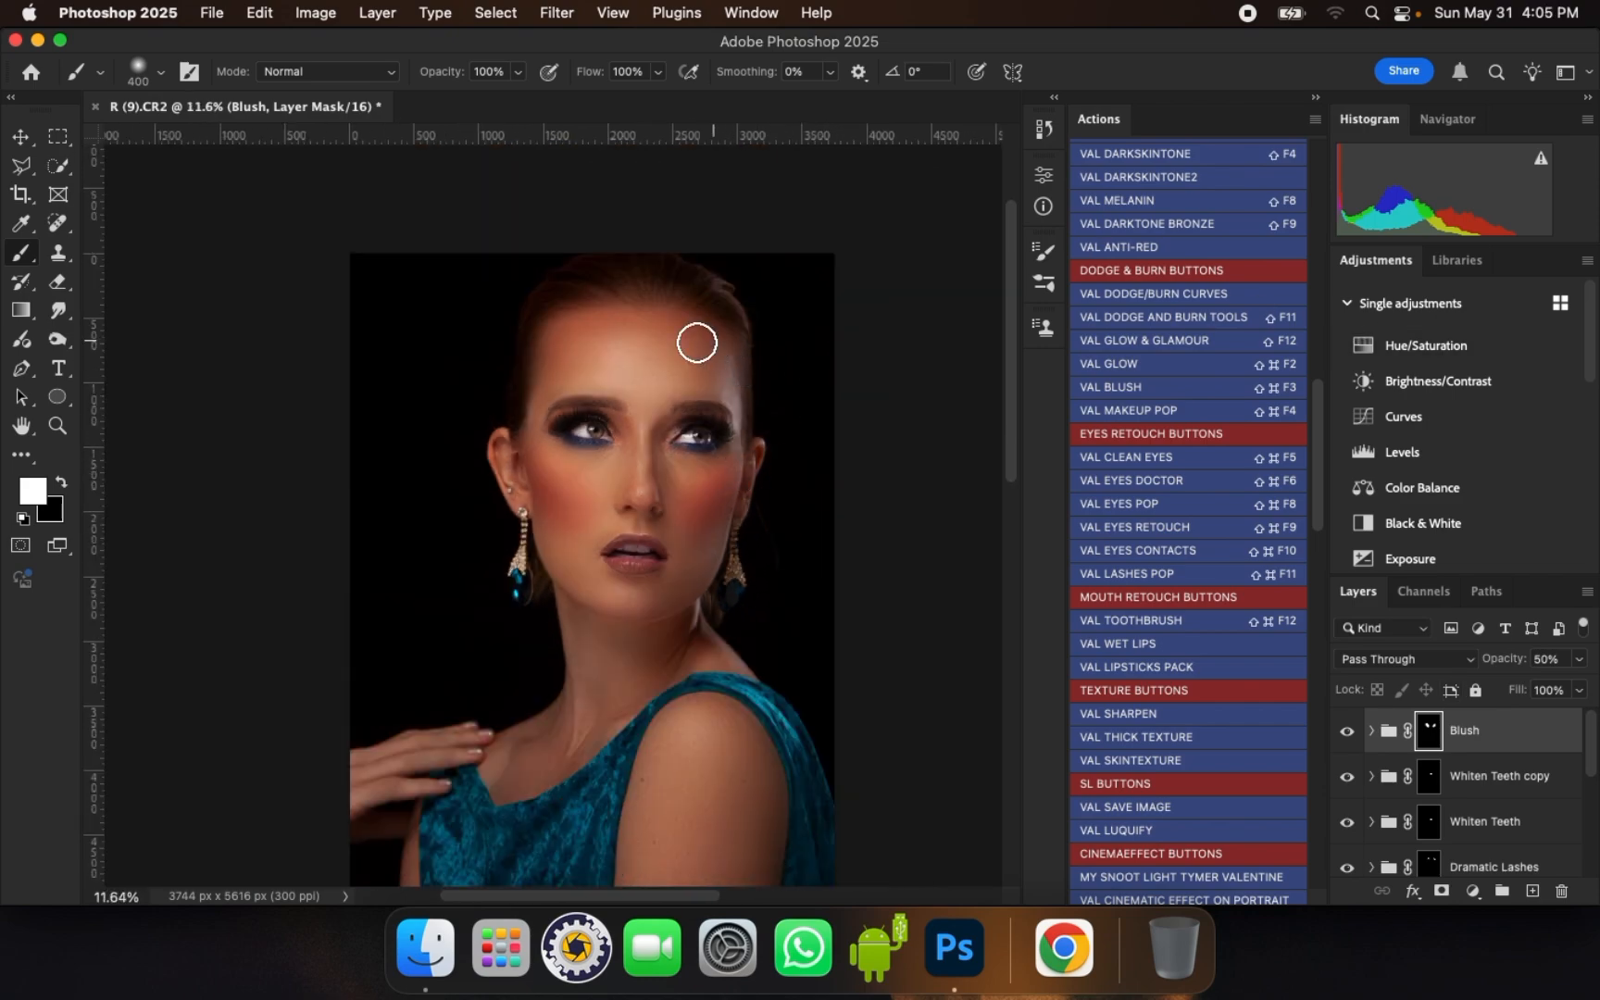
scroll(693, 340, "up", 3)
scroll(598, 357, "up", 3)
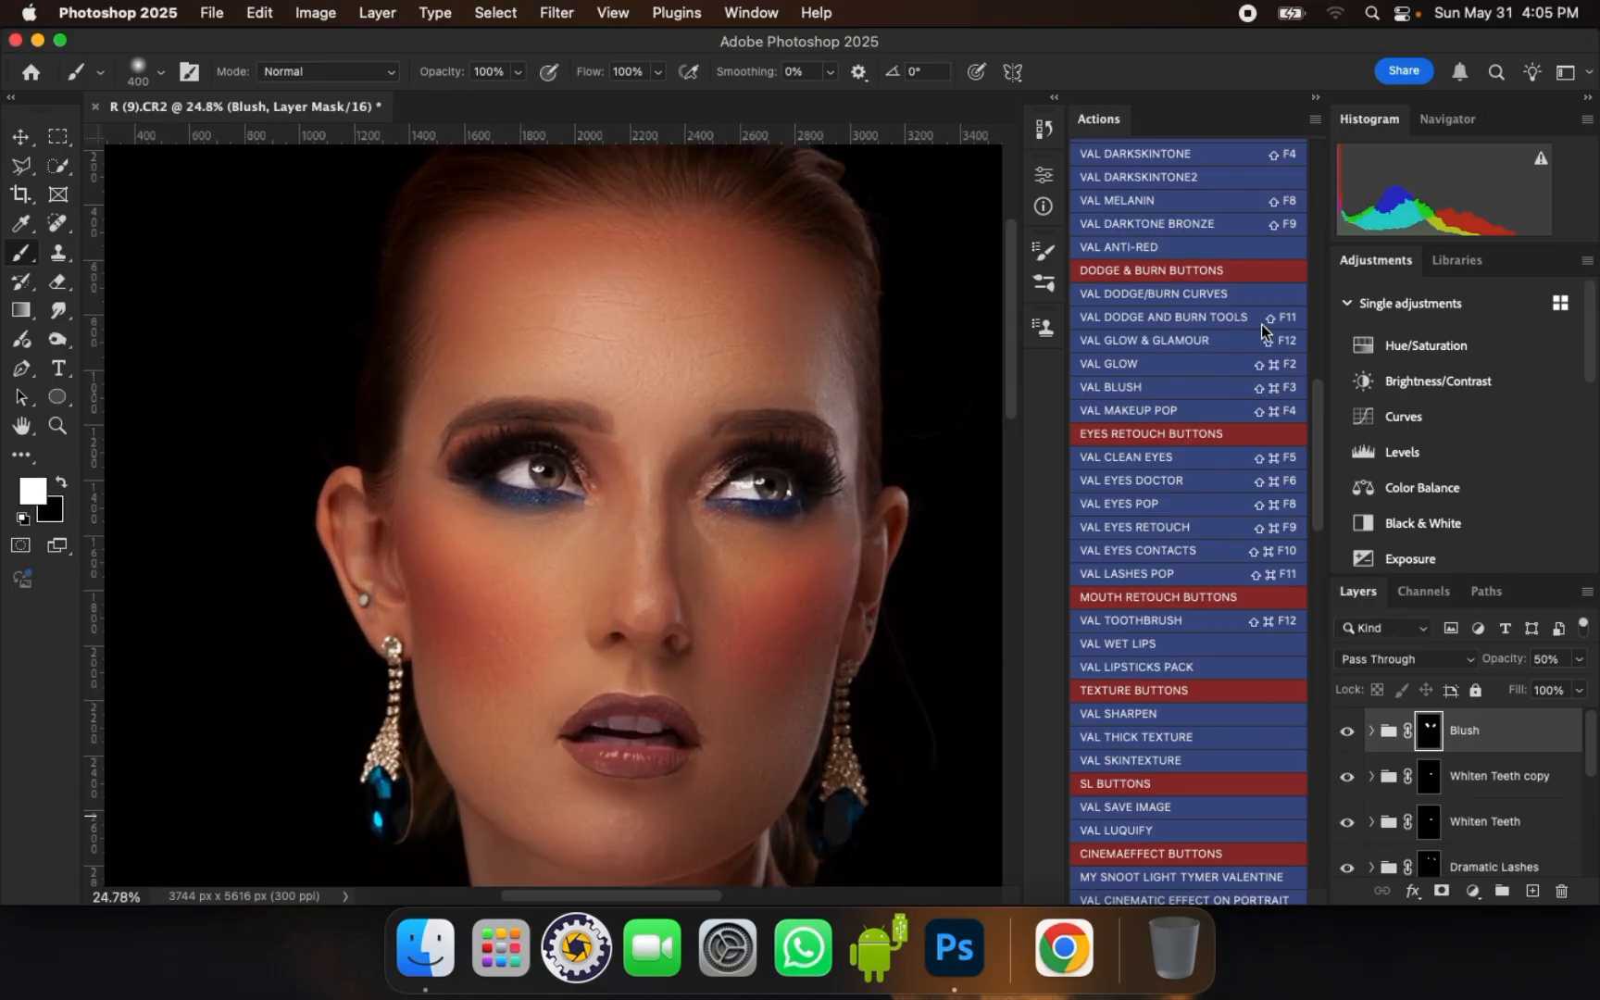
scroll(1318, 413, "up", 2)
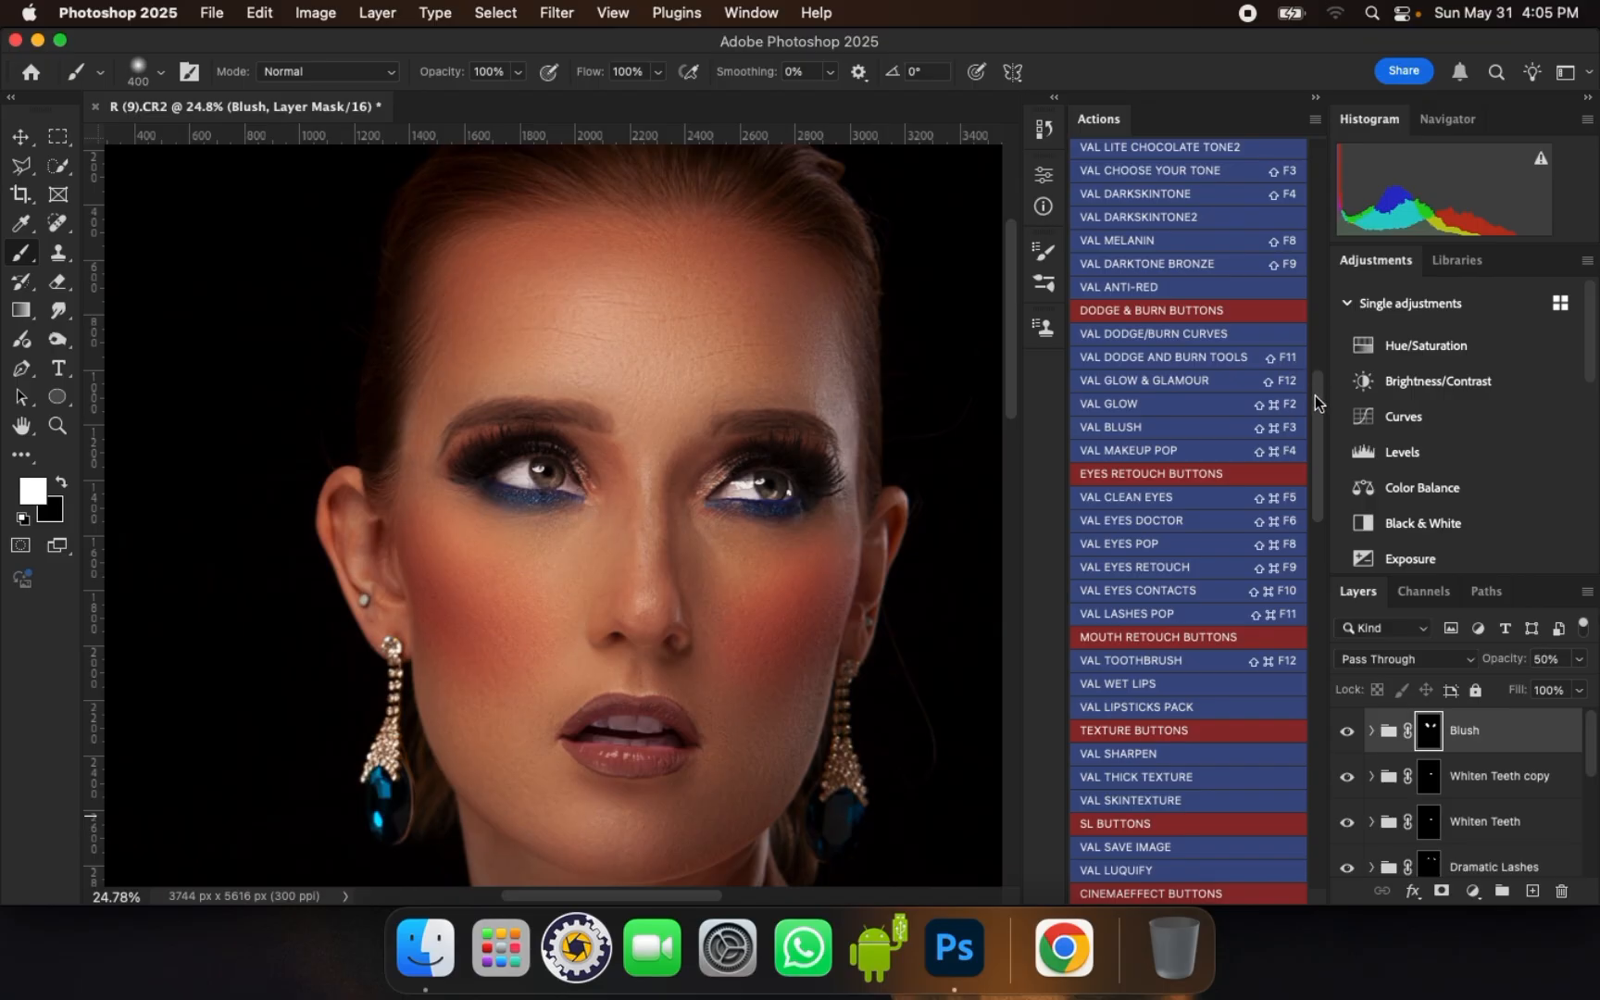
scroll(1314, 401, "up", 1)
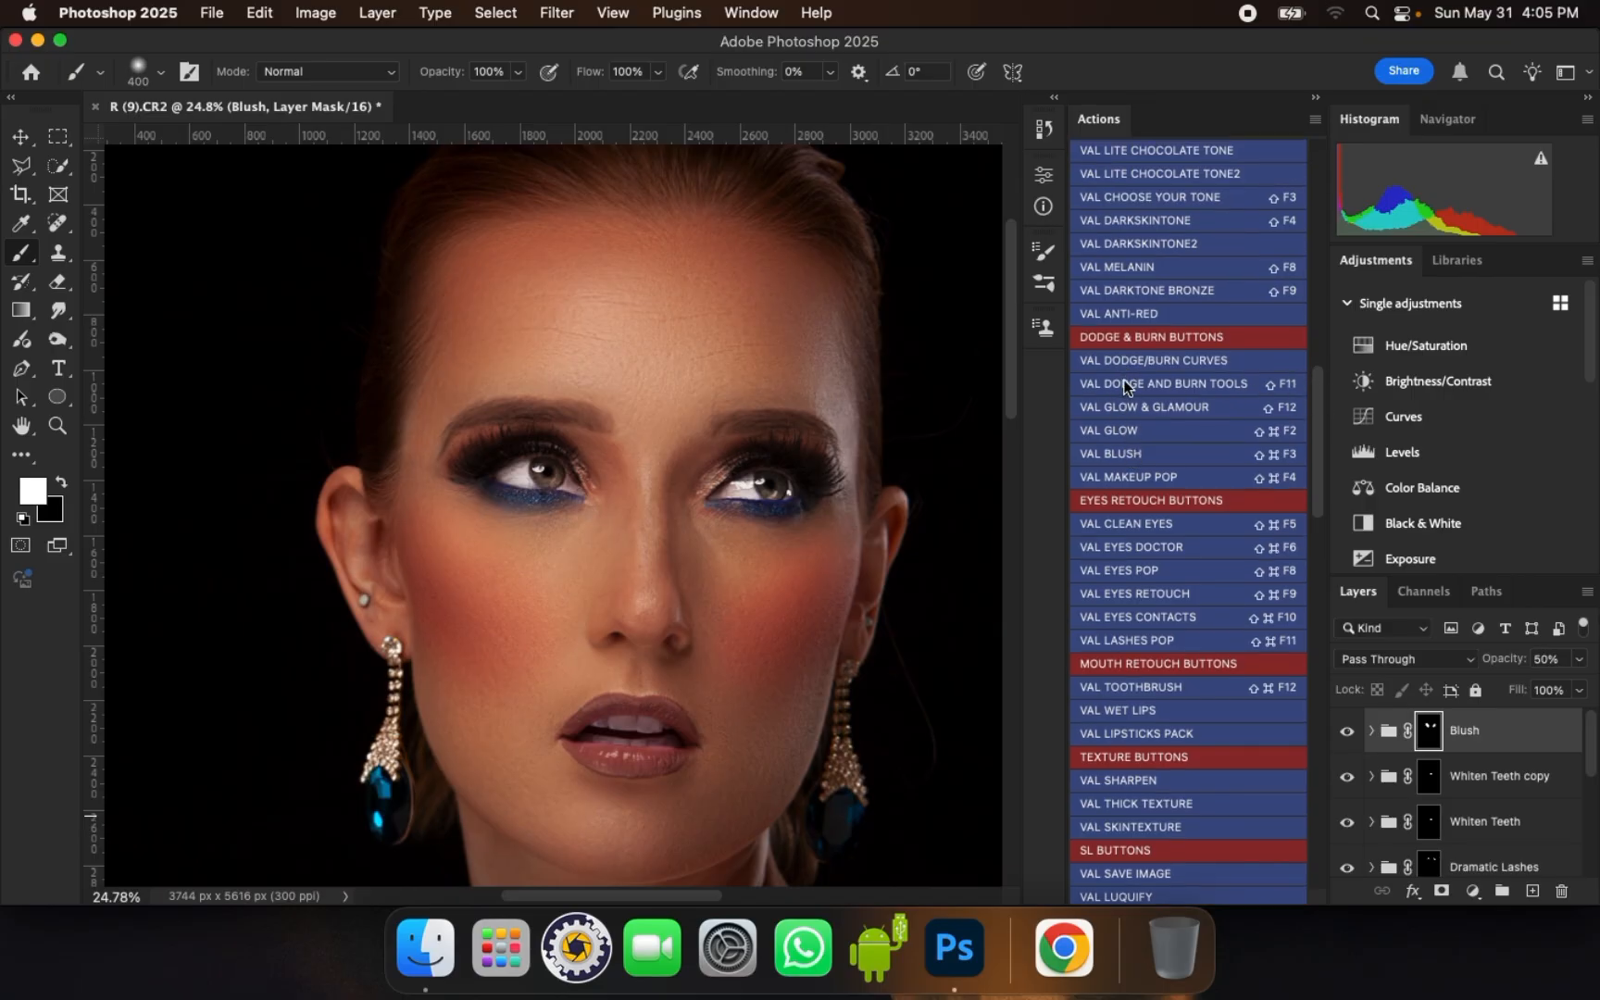
- Run the VAL DODGE/BURN CURVES action and continue past its messages to create the dodge and burn layers
scroll(826, 773, "up", 2)
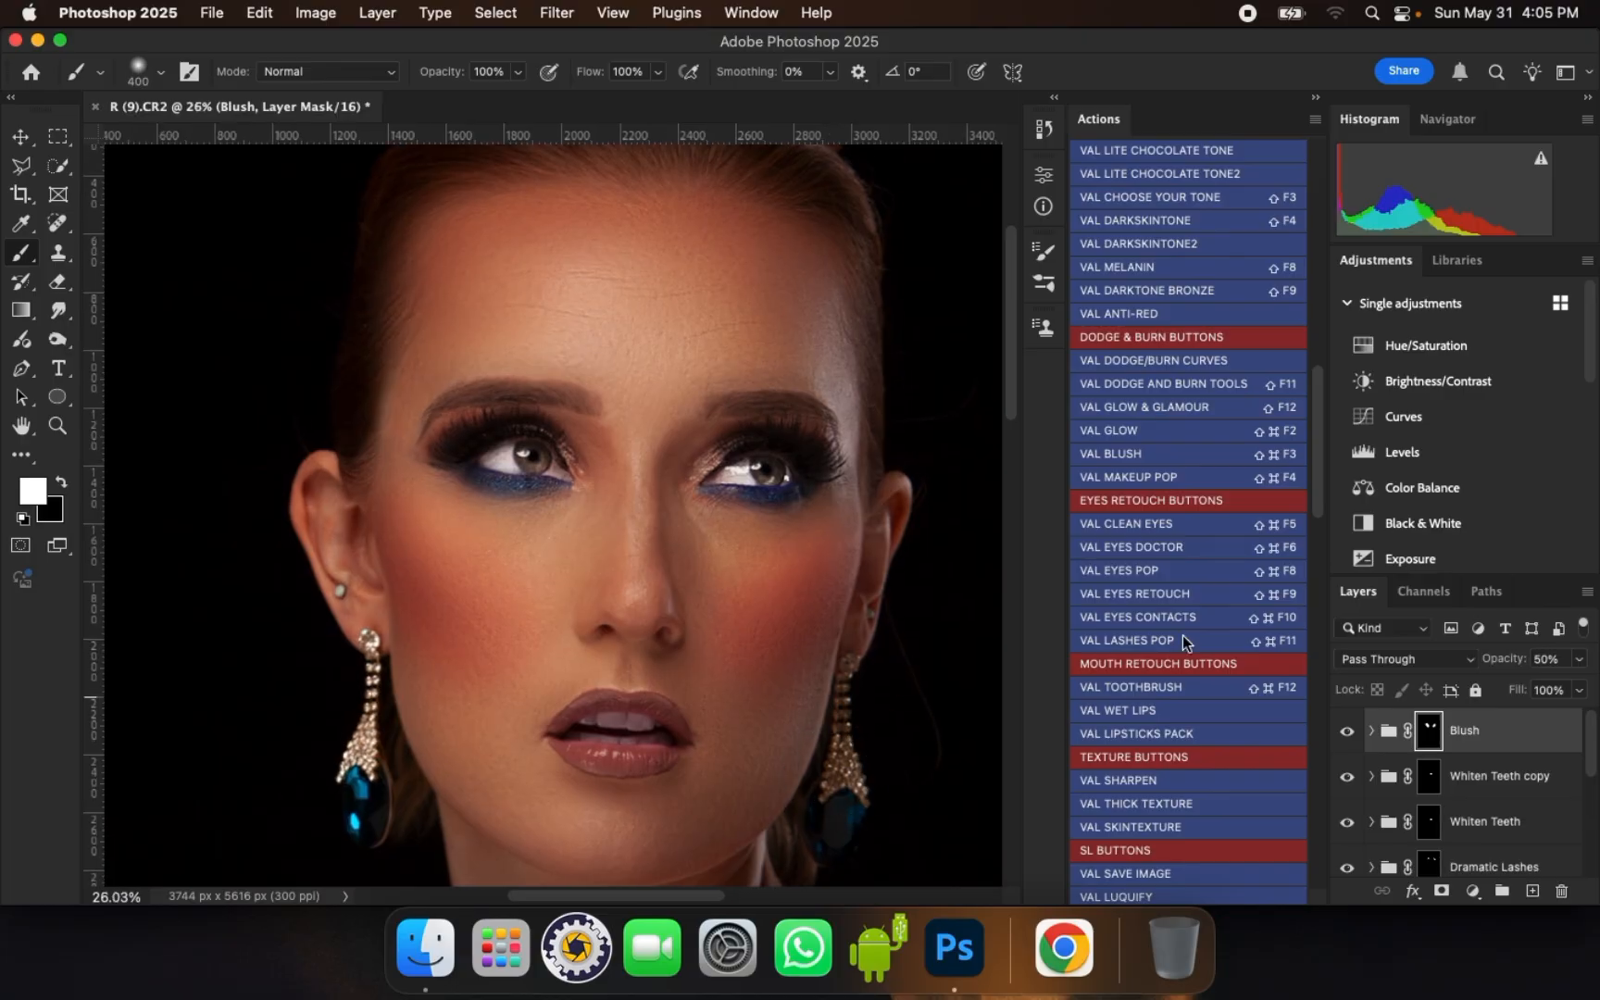
left_click(1165, 368)
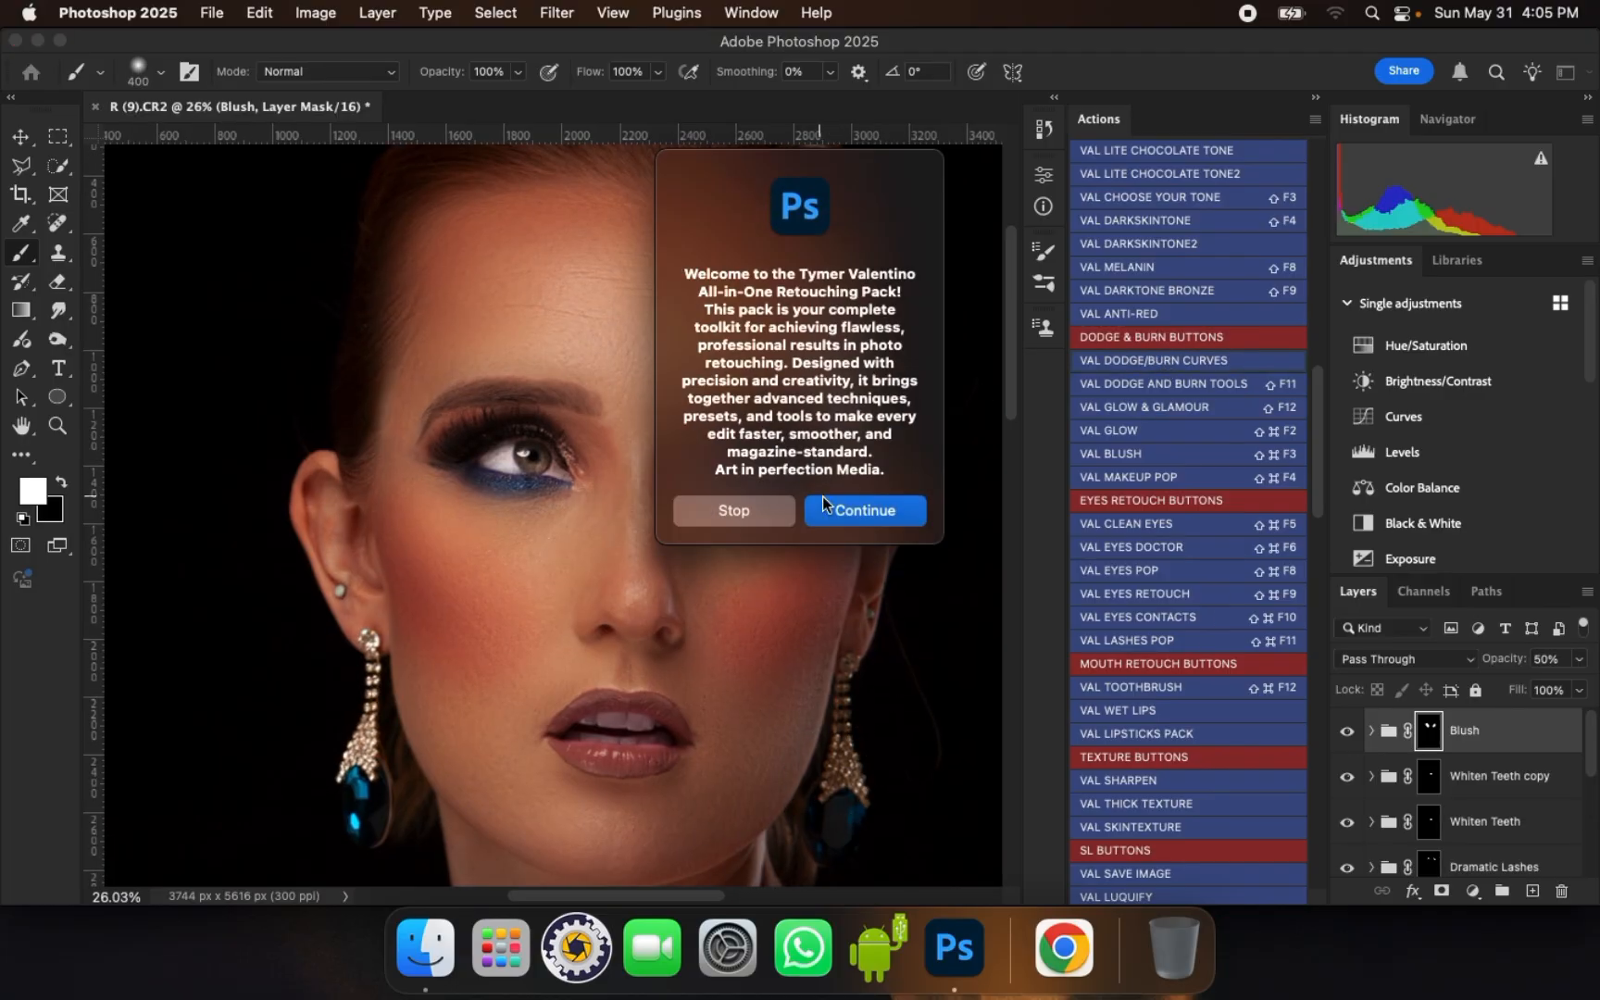
left_click(825, 505)
left_click(857, 604)
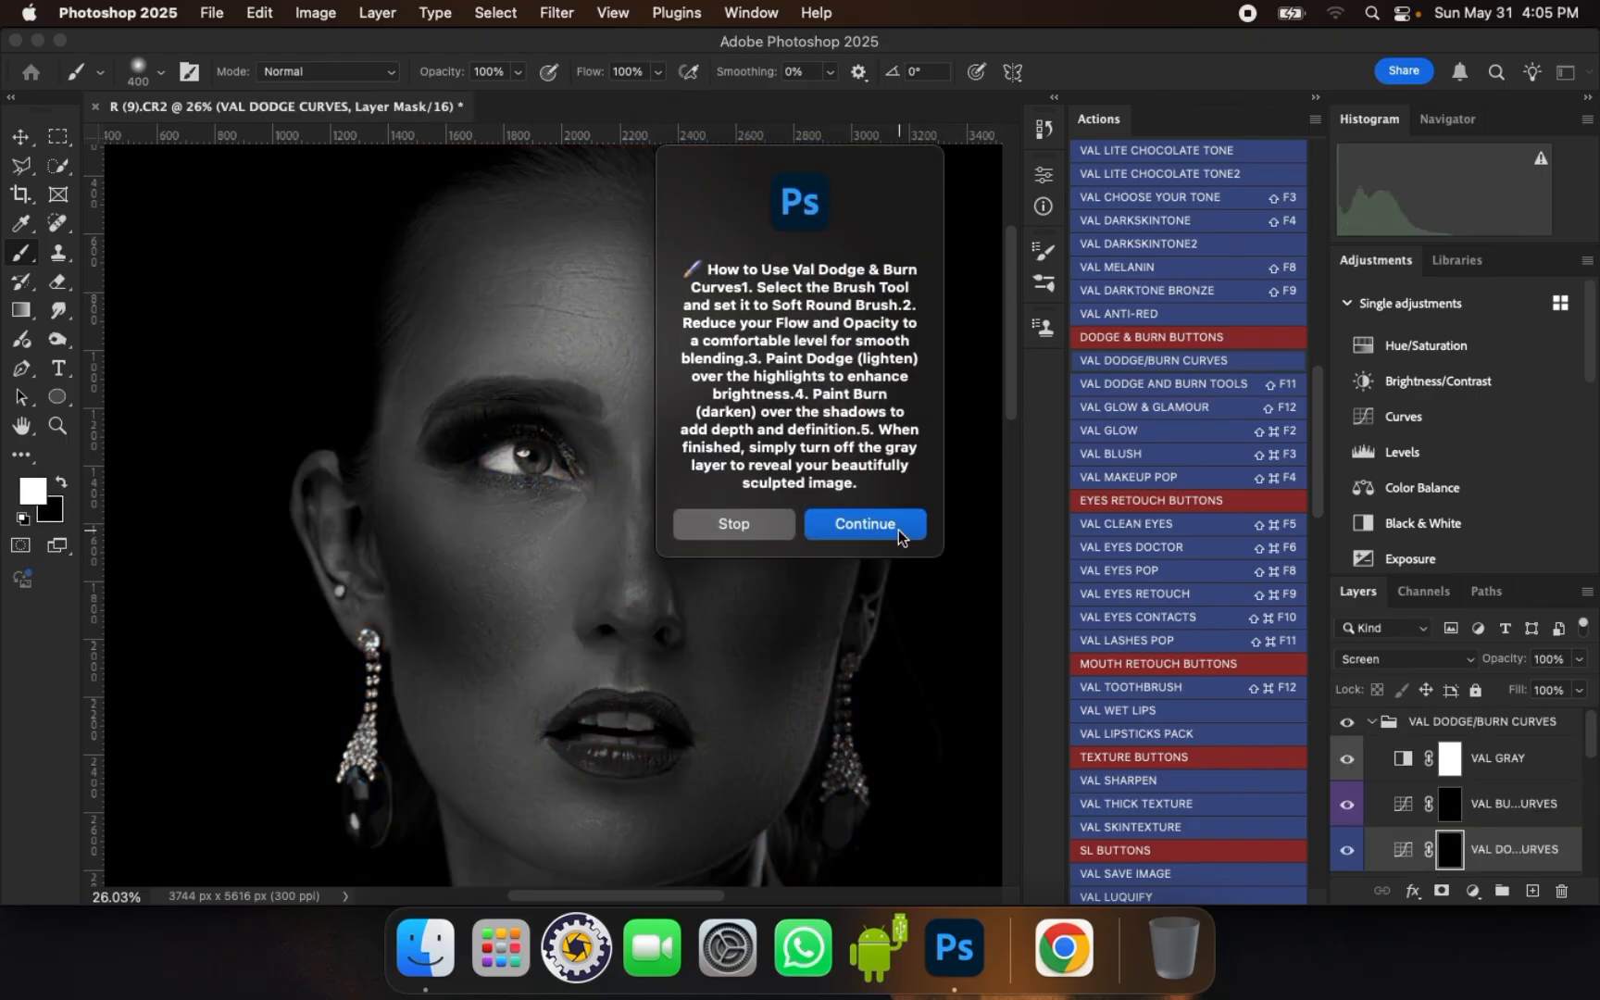
left_click(899, 529)
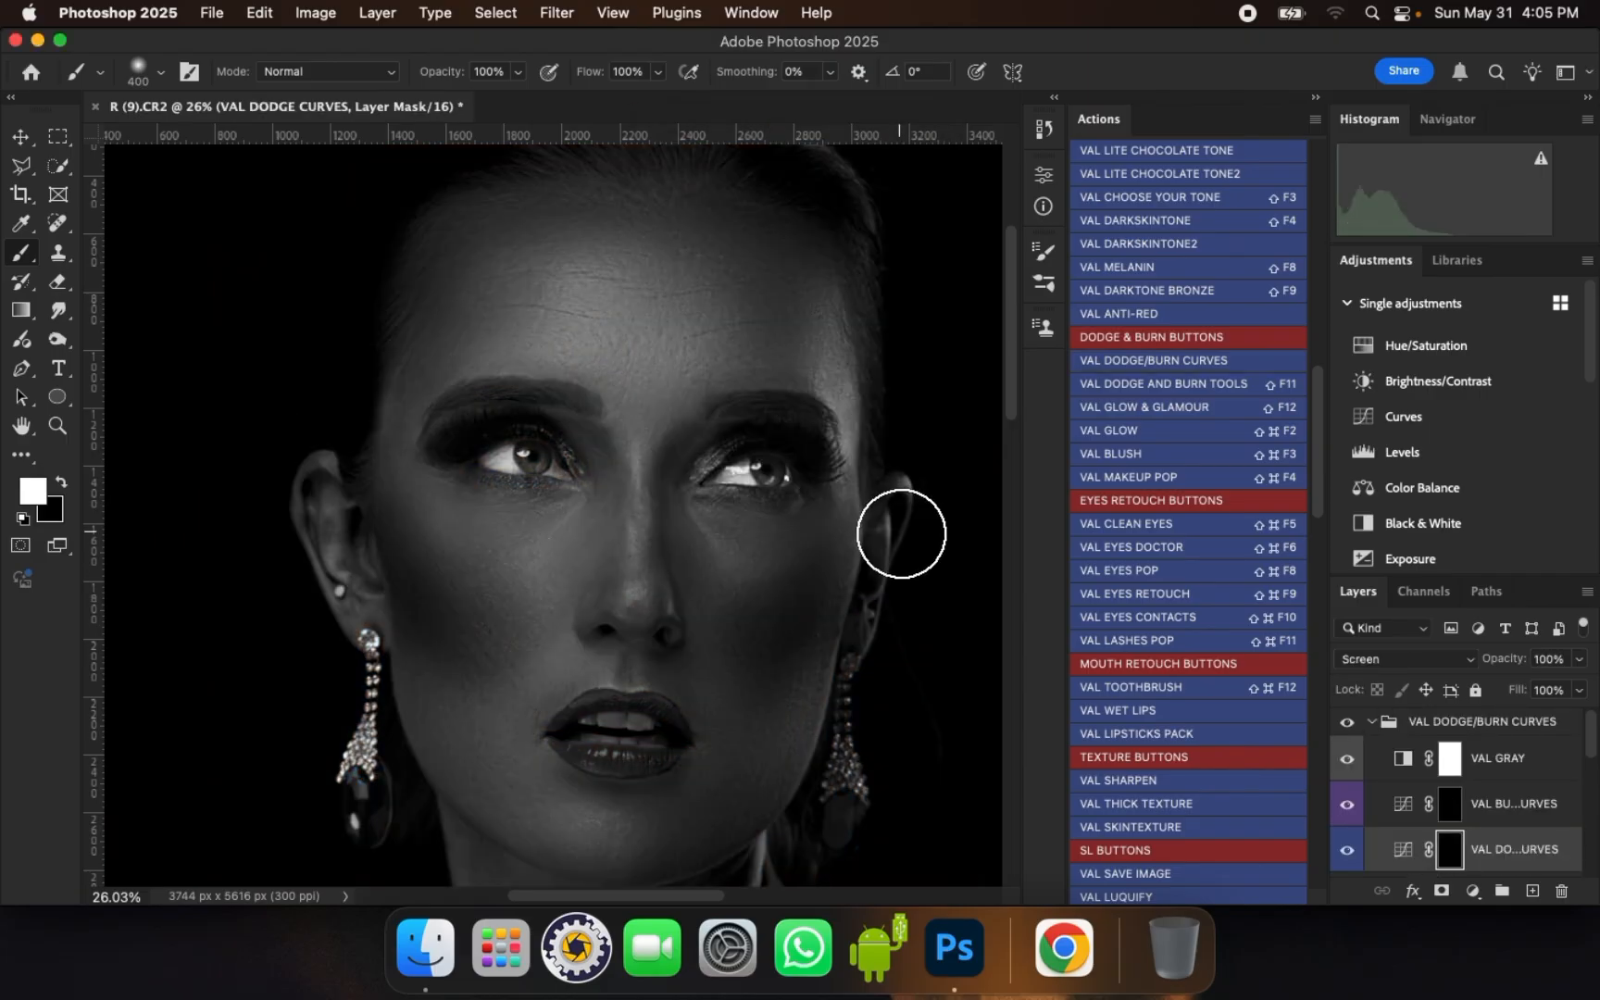
- Set the brush flow to 5% and paint white over the forehead on the dodge curves mask with a 600 px brush
left_click(505, 71)
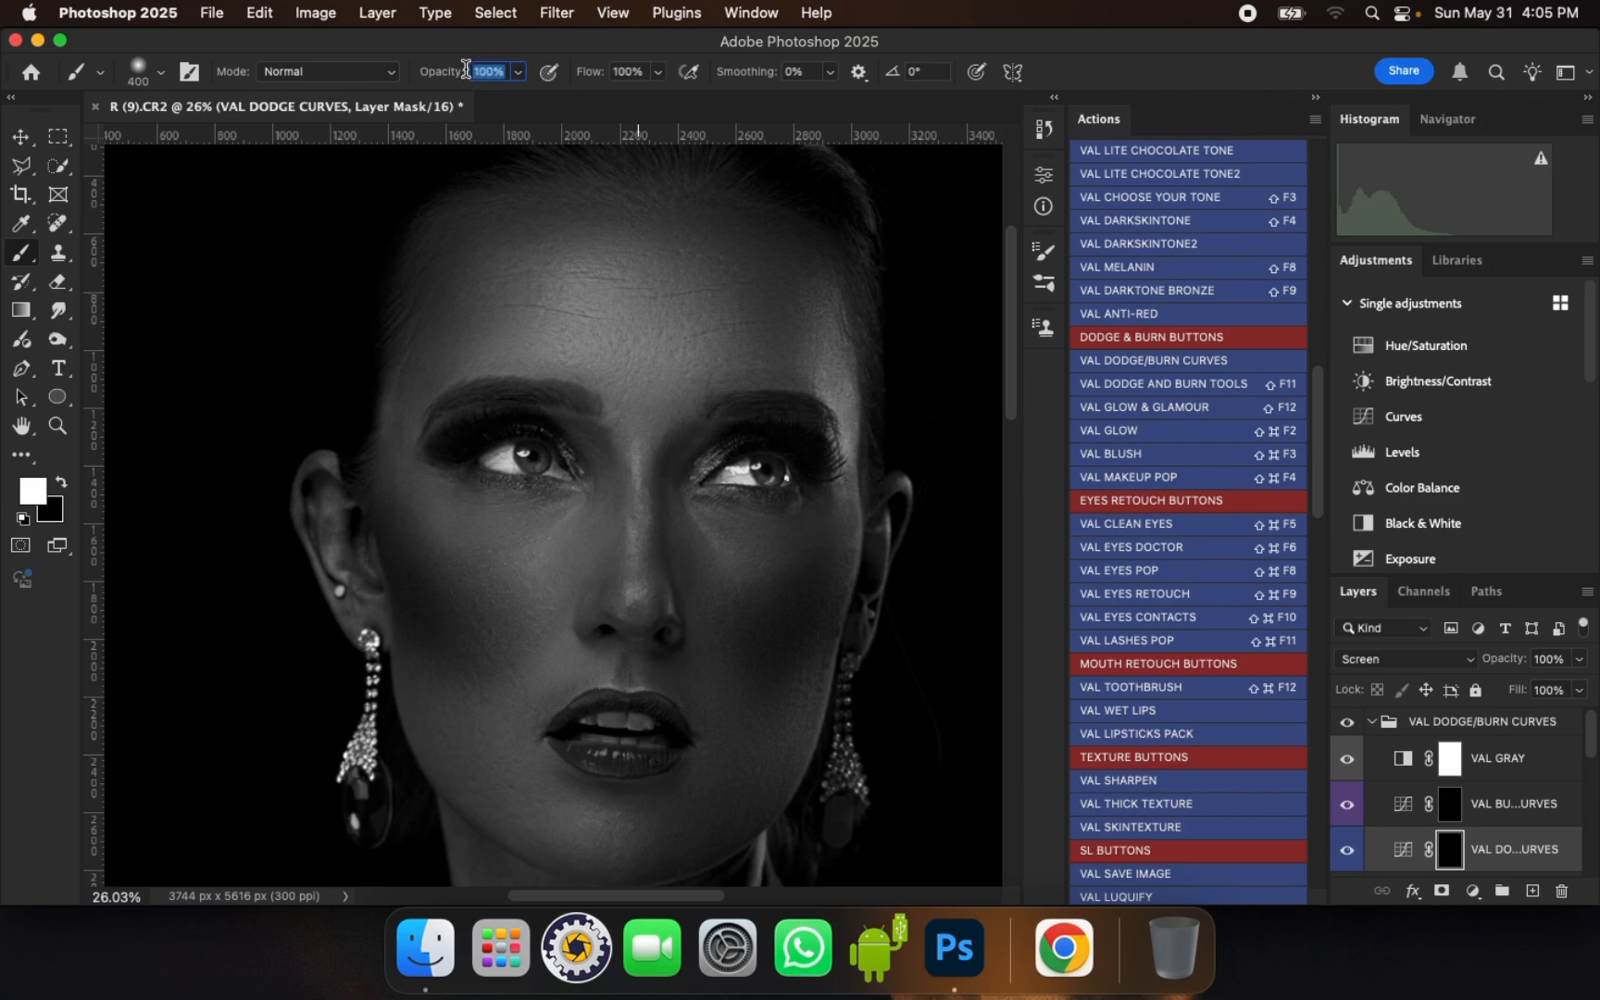
left_click(641, 72)
key("bracketleft")
key("bracketleft")
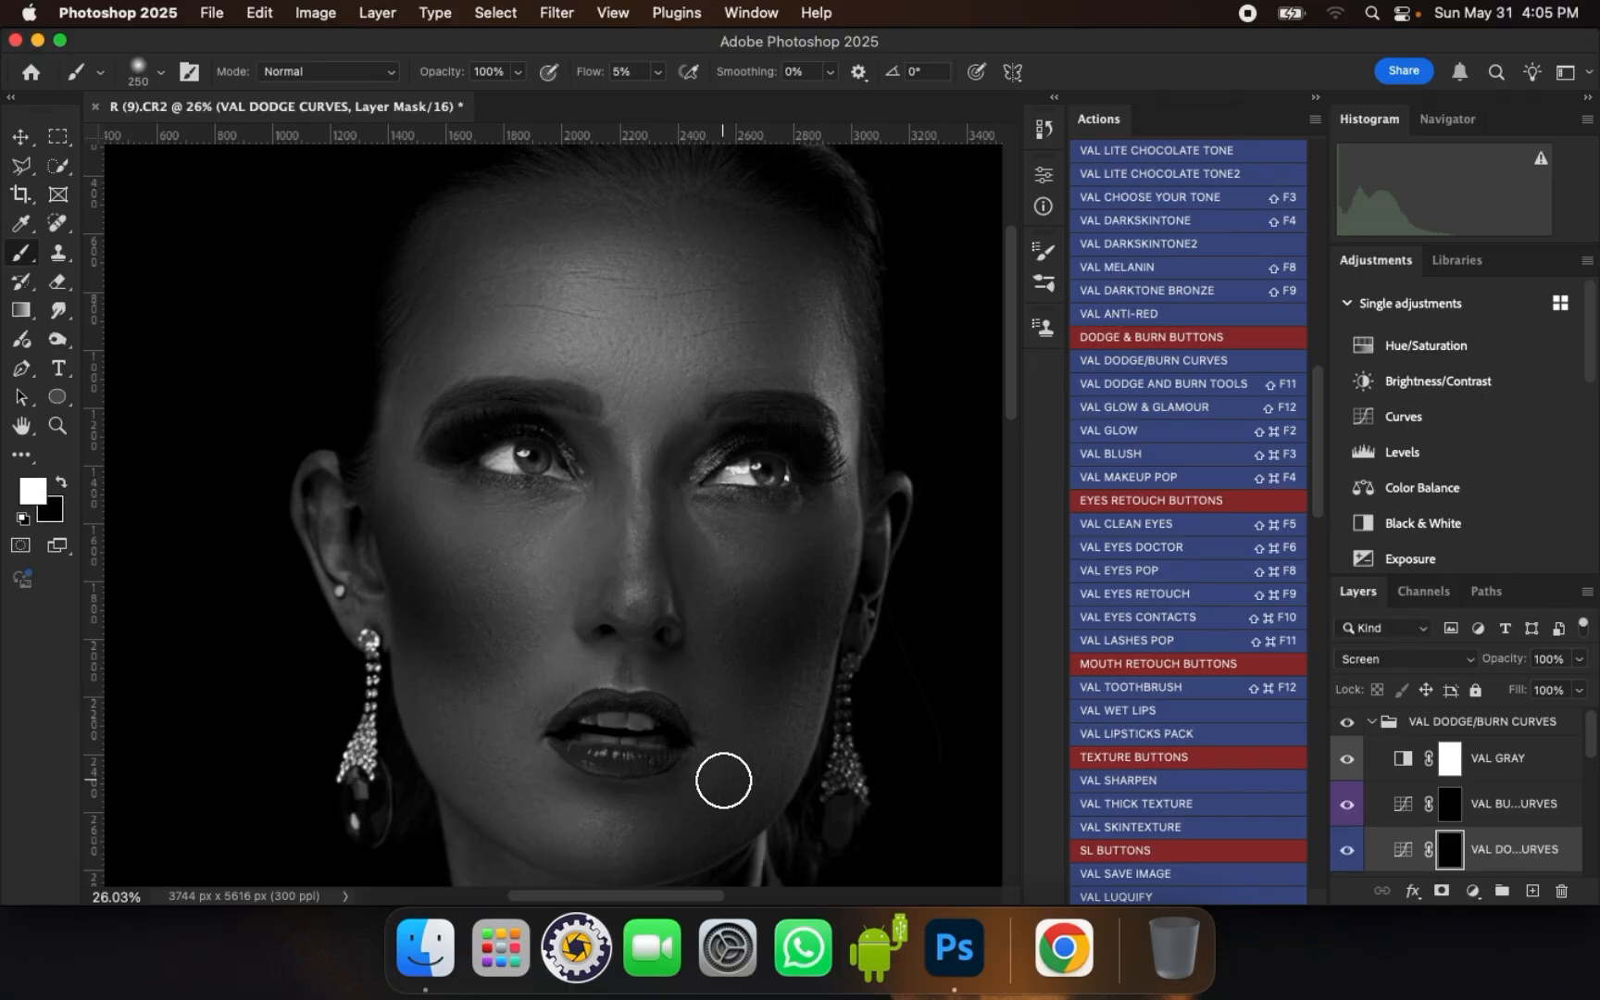
key("bracketright")
key("bracketright")
key("bracketright")
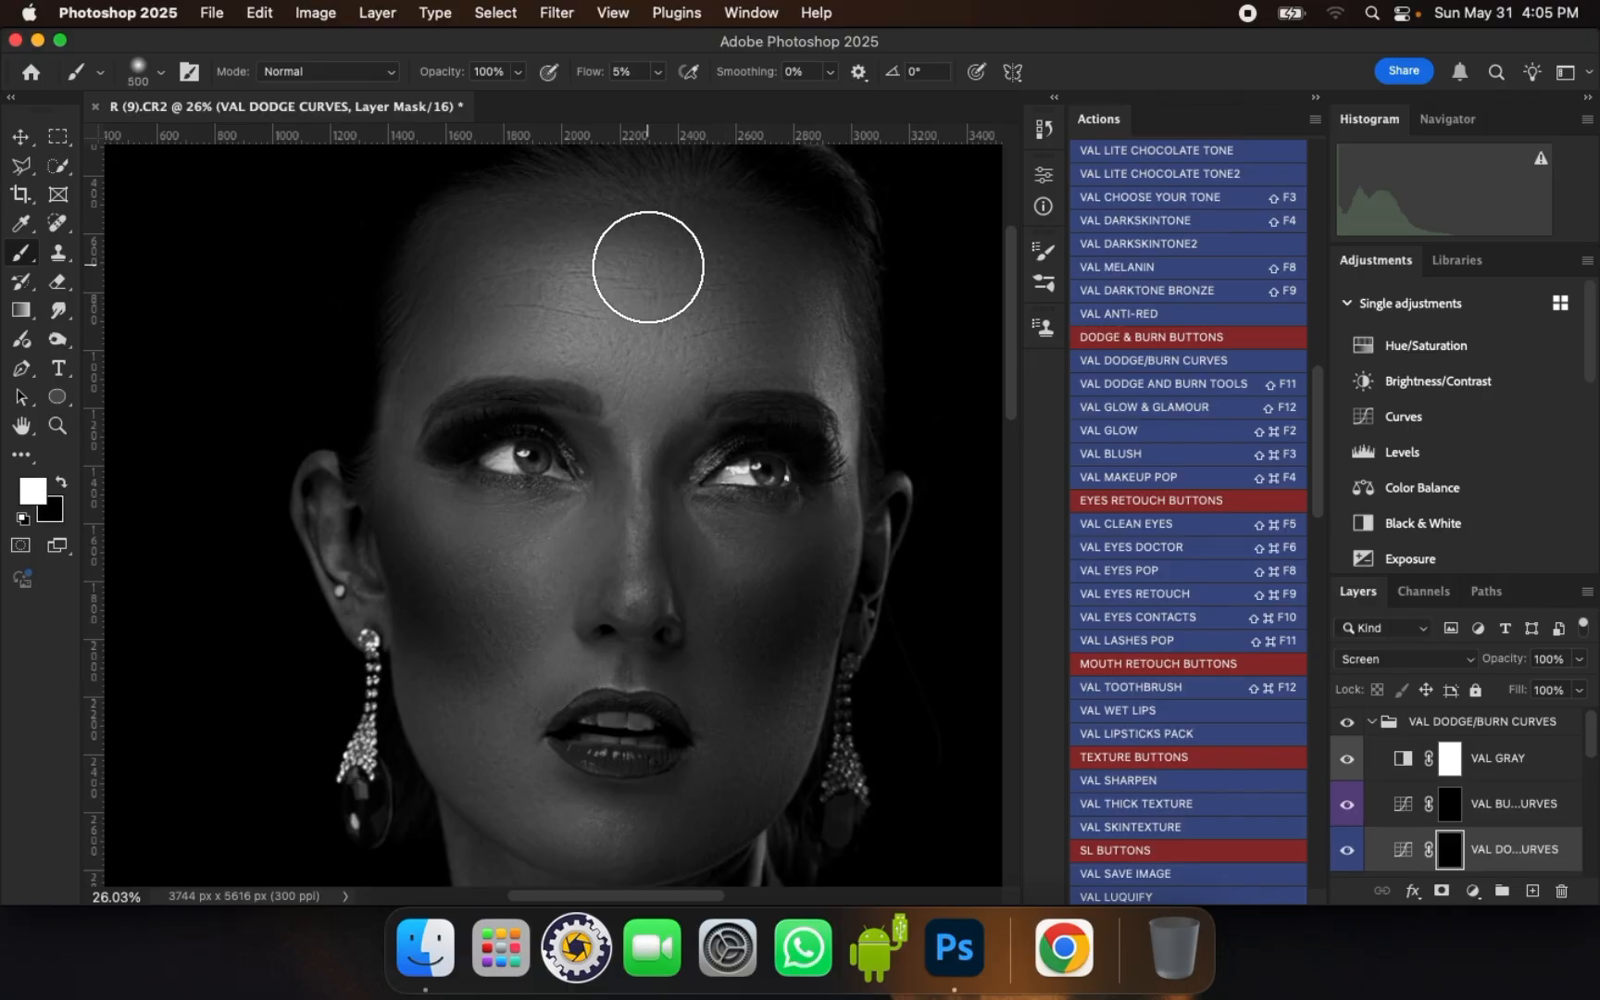
key("bracketright")
mouse_move(648, 318)
left_mouse_down()
mouse_move(644, 332)
mouse_move(643, 315)
left_mouse_up()
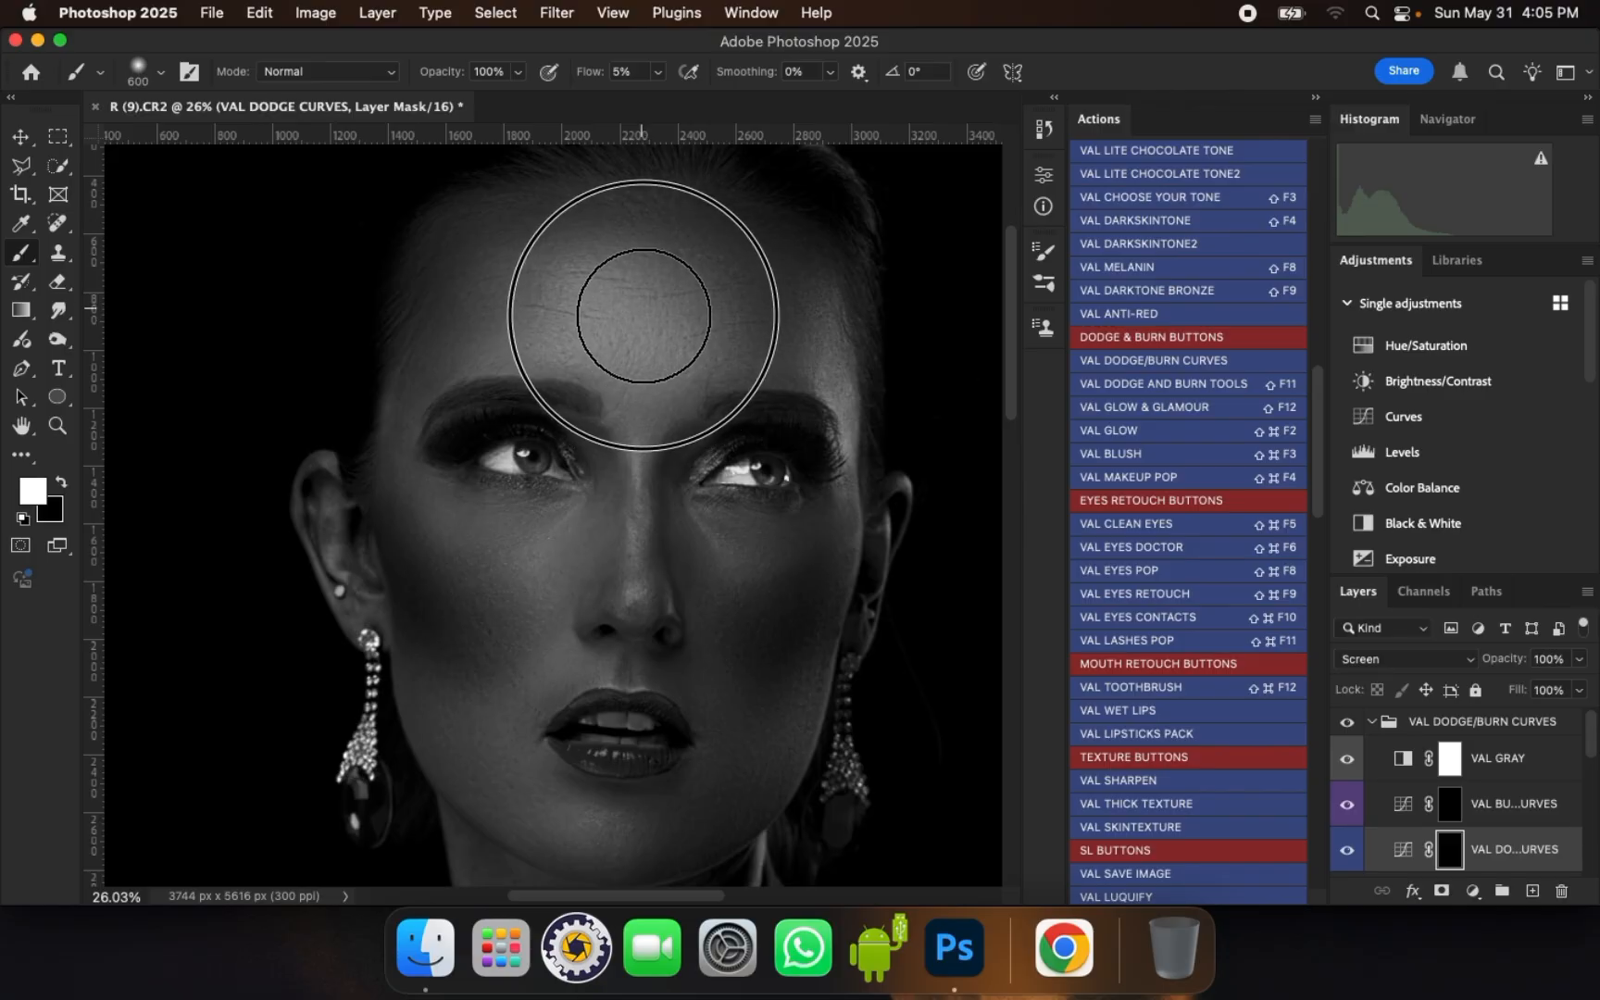
- Dodge the upper cheeks below both eyes, using a 300 px brush for one side and 250 px for the other
key("bracketleft")
key("bracketleft")
key("bracketleft")
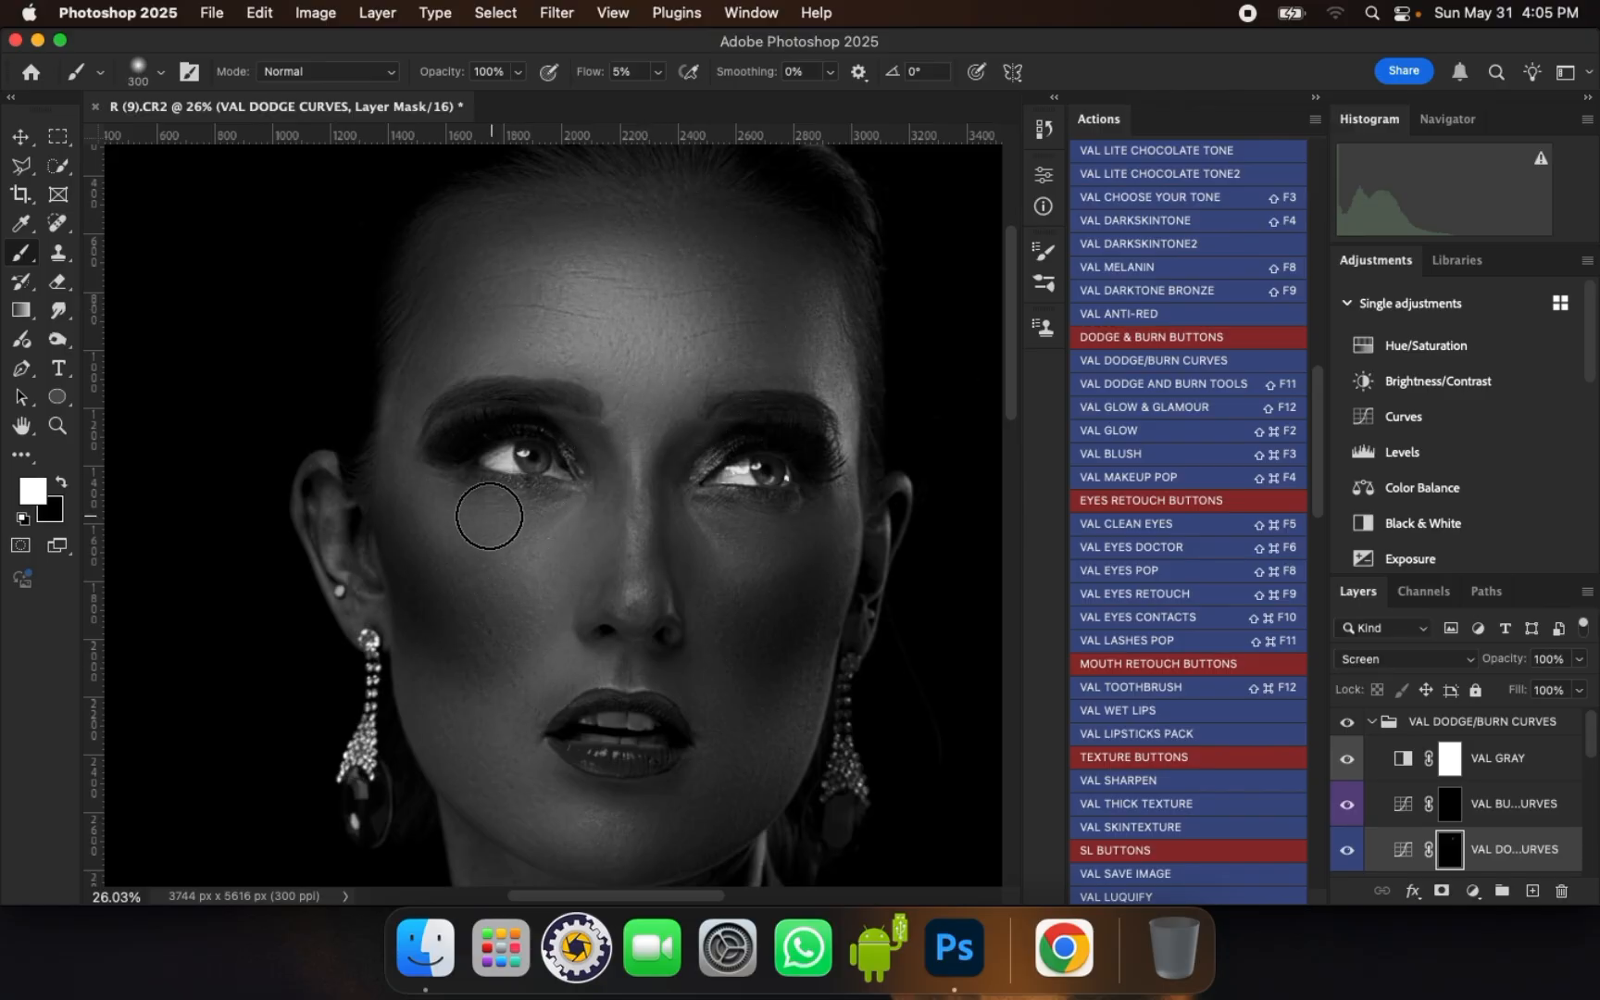
mouse_move(489, 516)
left_mouse_down()
mouse_move(560, 531)
mouse_move(452, 501)
mouse_move(553, 533)
left_mouse_up()
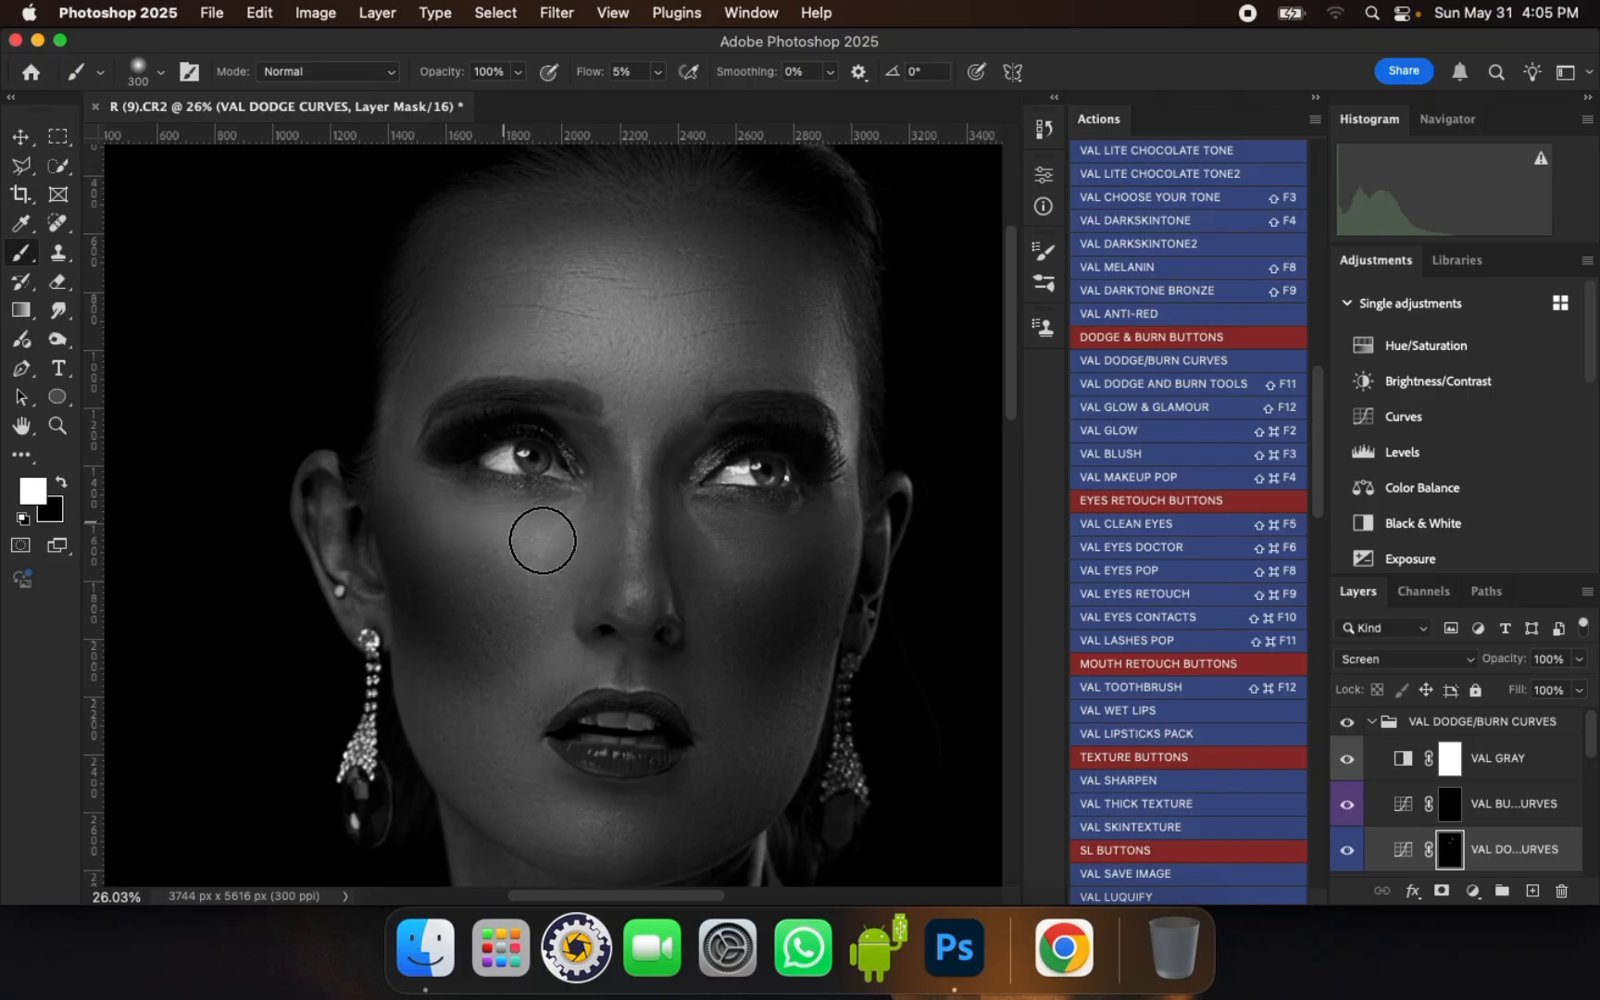
key("bracketleft")
mouse_move(761, 572)
left_mouse_down()
mouse_move(713, 530)
mouse_move(754, 544)
left_mouse_up()
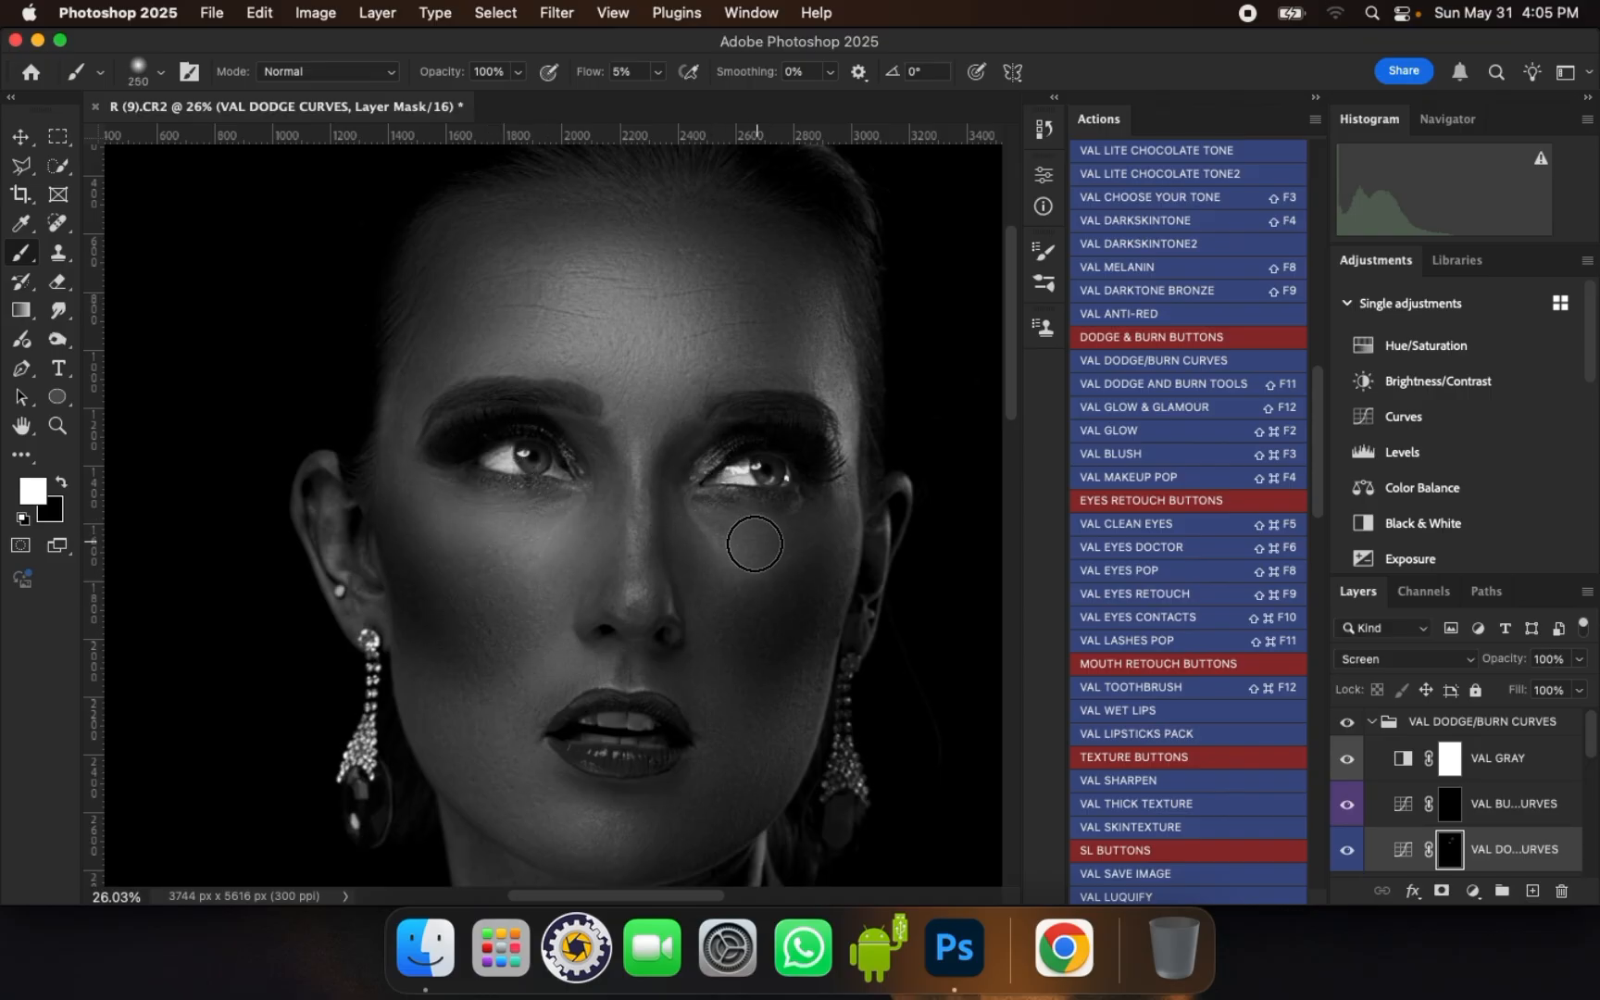
- Dodge the nose bridge and the areas beside both mouth corners, and brighten the chin with a 400 px brush
mouse_move(649, 450)
left_mouse_down()
mouse_move(642, 578)
mouse_move(642, 448)
mouse_move(642, 498)
left_mouse_up()
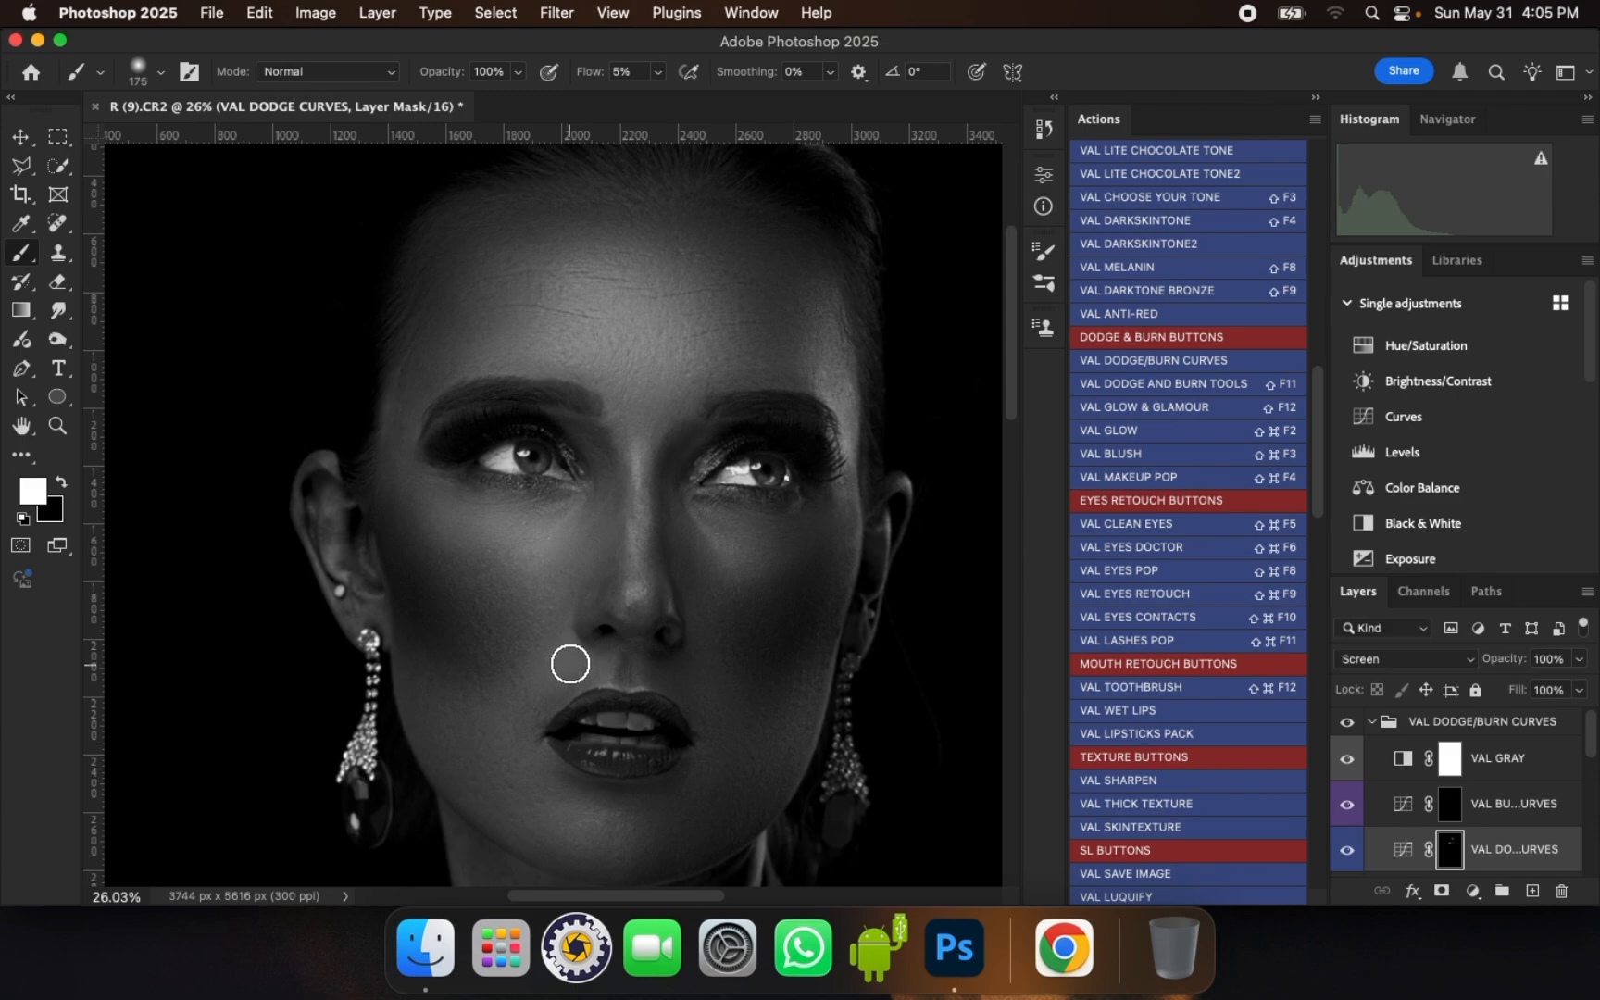
key("bracketright")
mouse_move(570, 664)
left_mouse_down()
mouse_move(536, 671)
mouse_move(526, 702)
left_mouse_up()
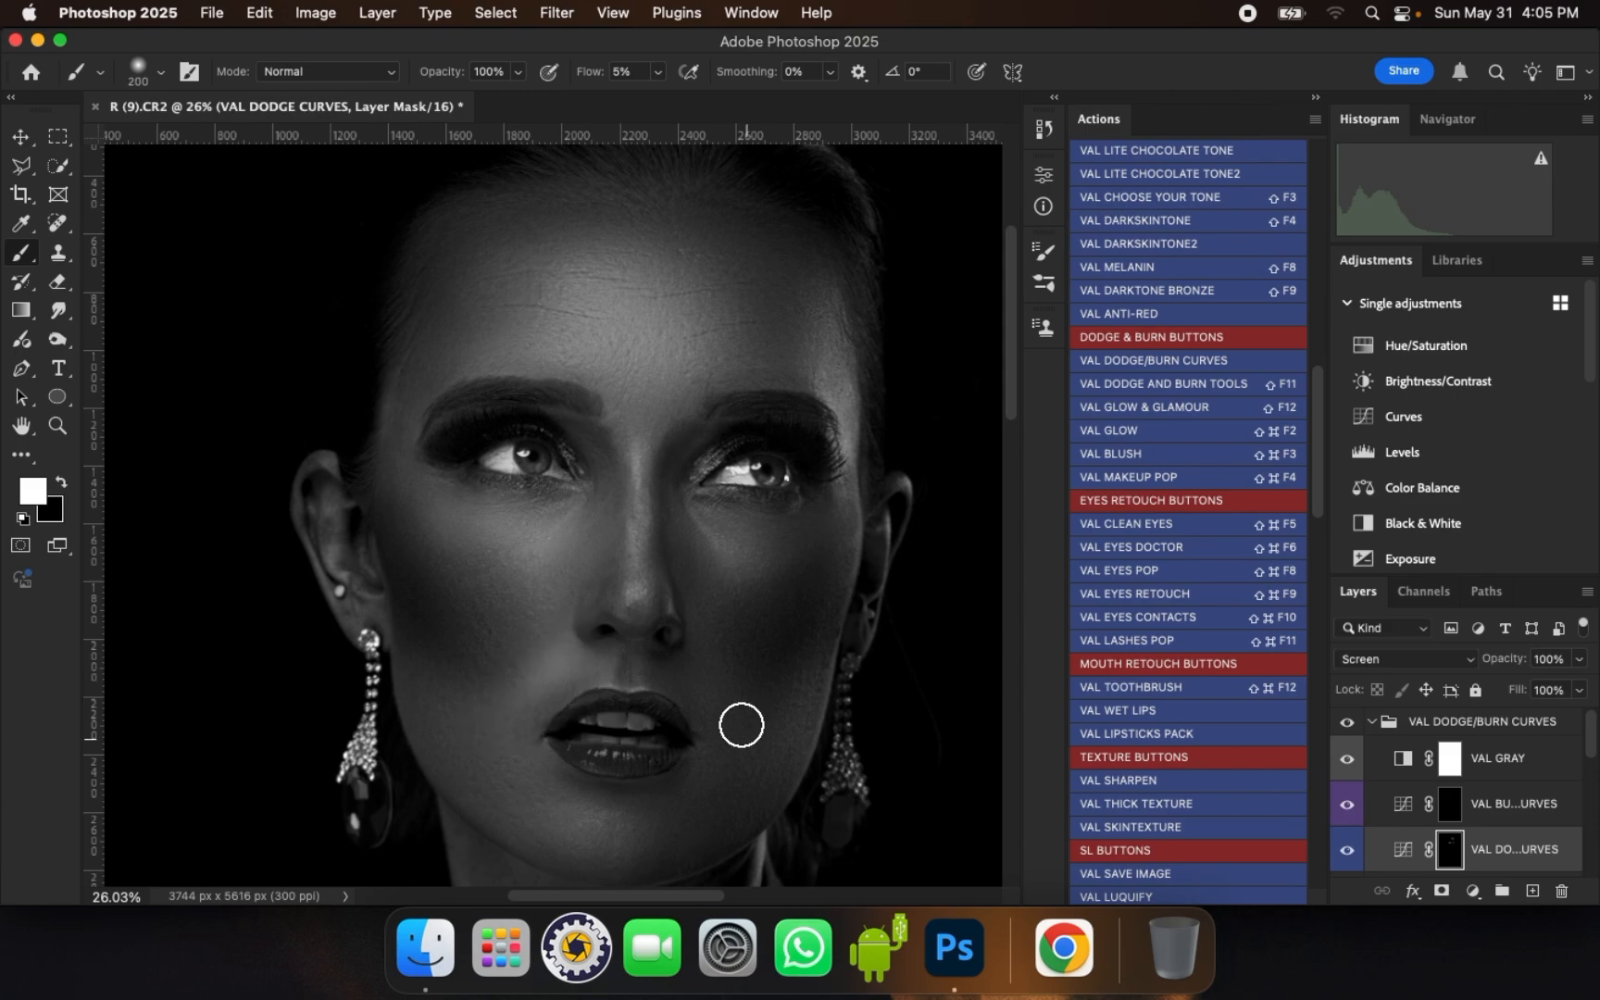
key("]")
left_click_drag(697, 677, 708, 706)
key("bracketright")
key("bracketright")
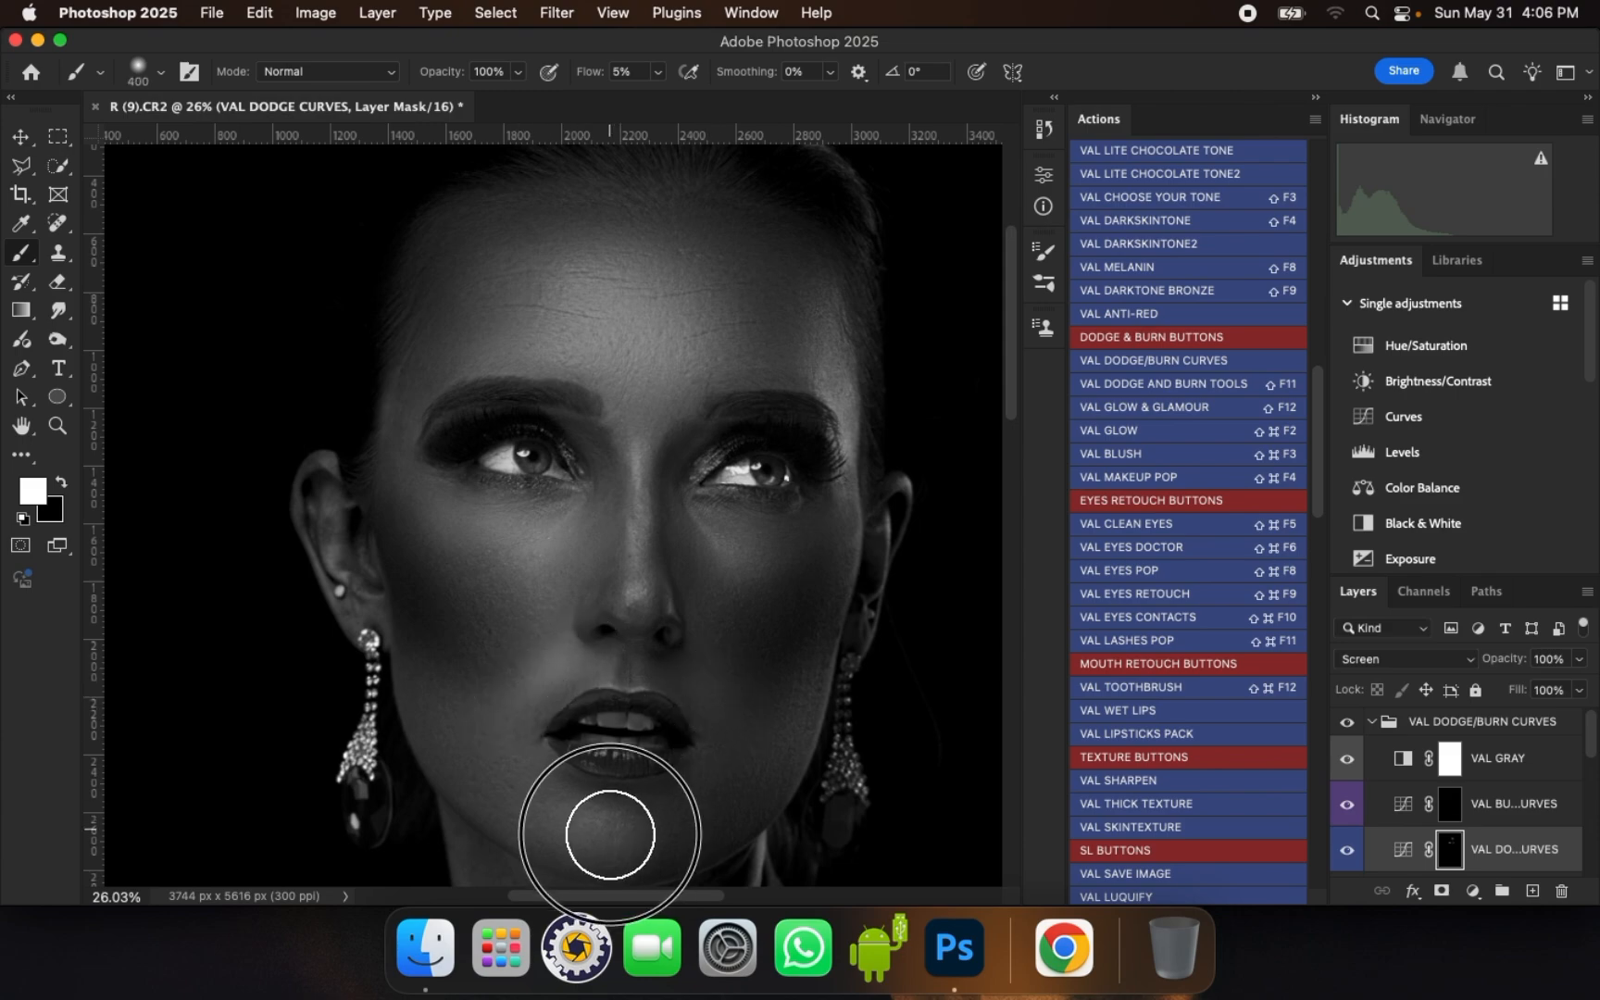
- Dodge the bare shoulder on the dodge curves mask with a 700 px brush
scroll(593, 453, "down", 1)
scroll(603, 402, "down", 3)
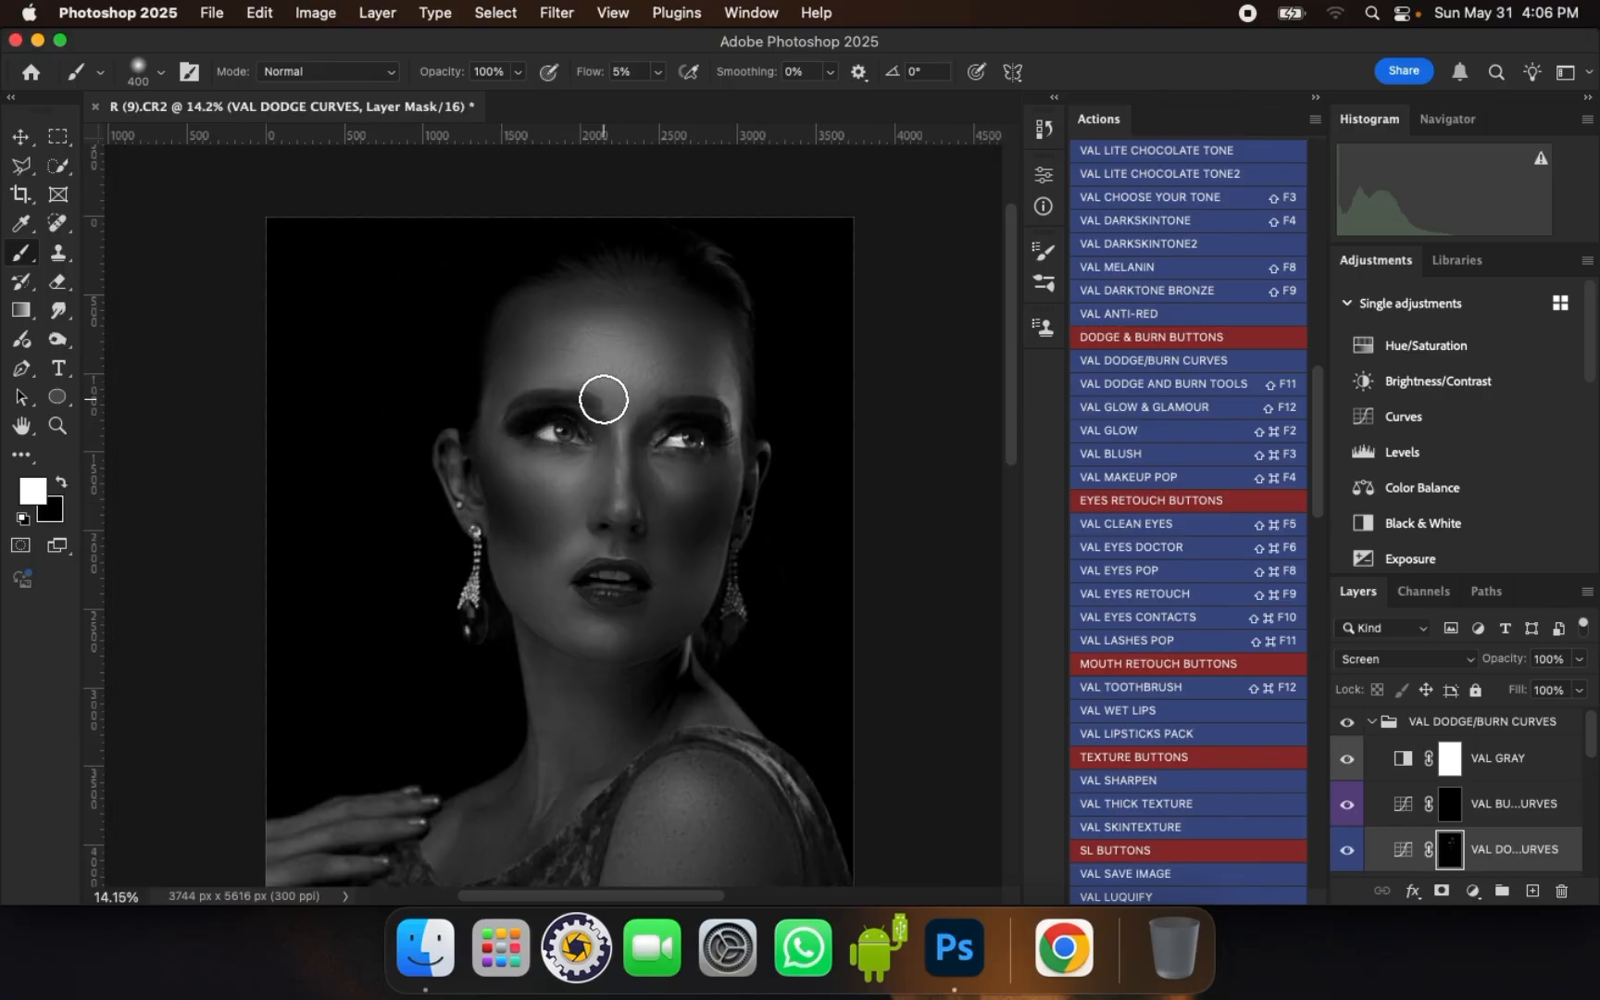
key("bracketright")
key("bracketright")
key("bracketright")
scroll(667, 664, "up", 1)
scroll(655, 637, "up", 1)
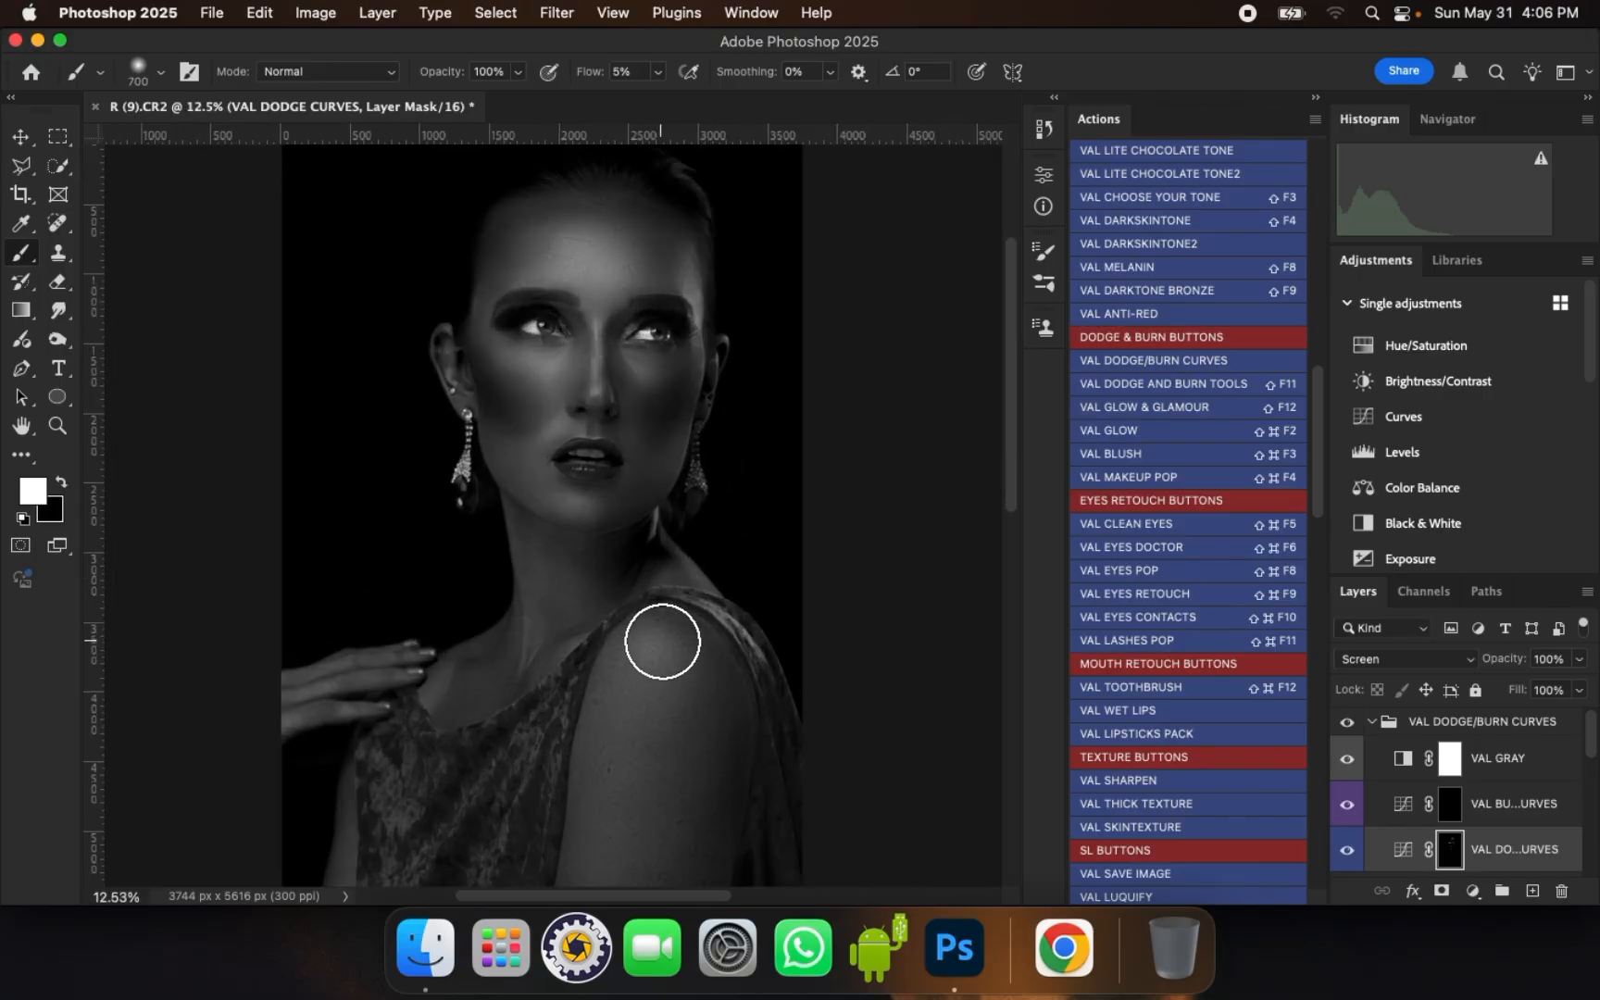
left_click_drag(660, 642, 658, 646)
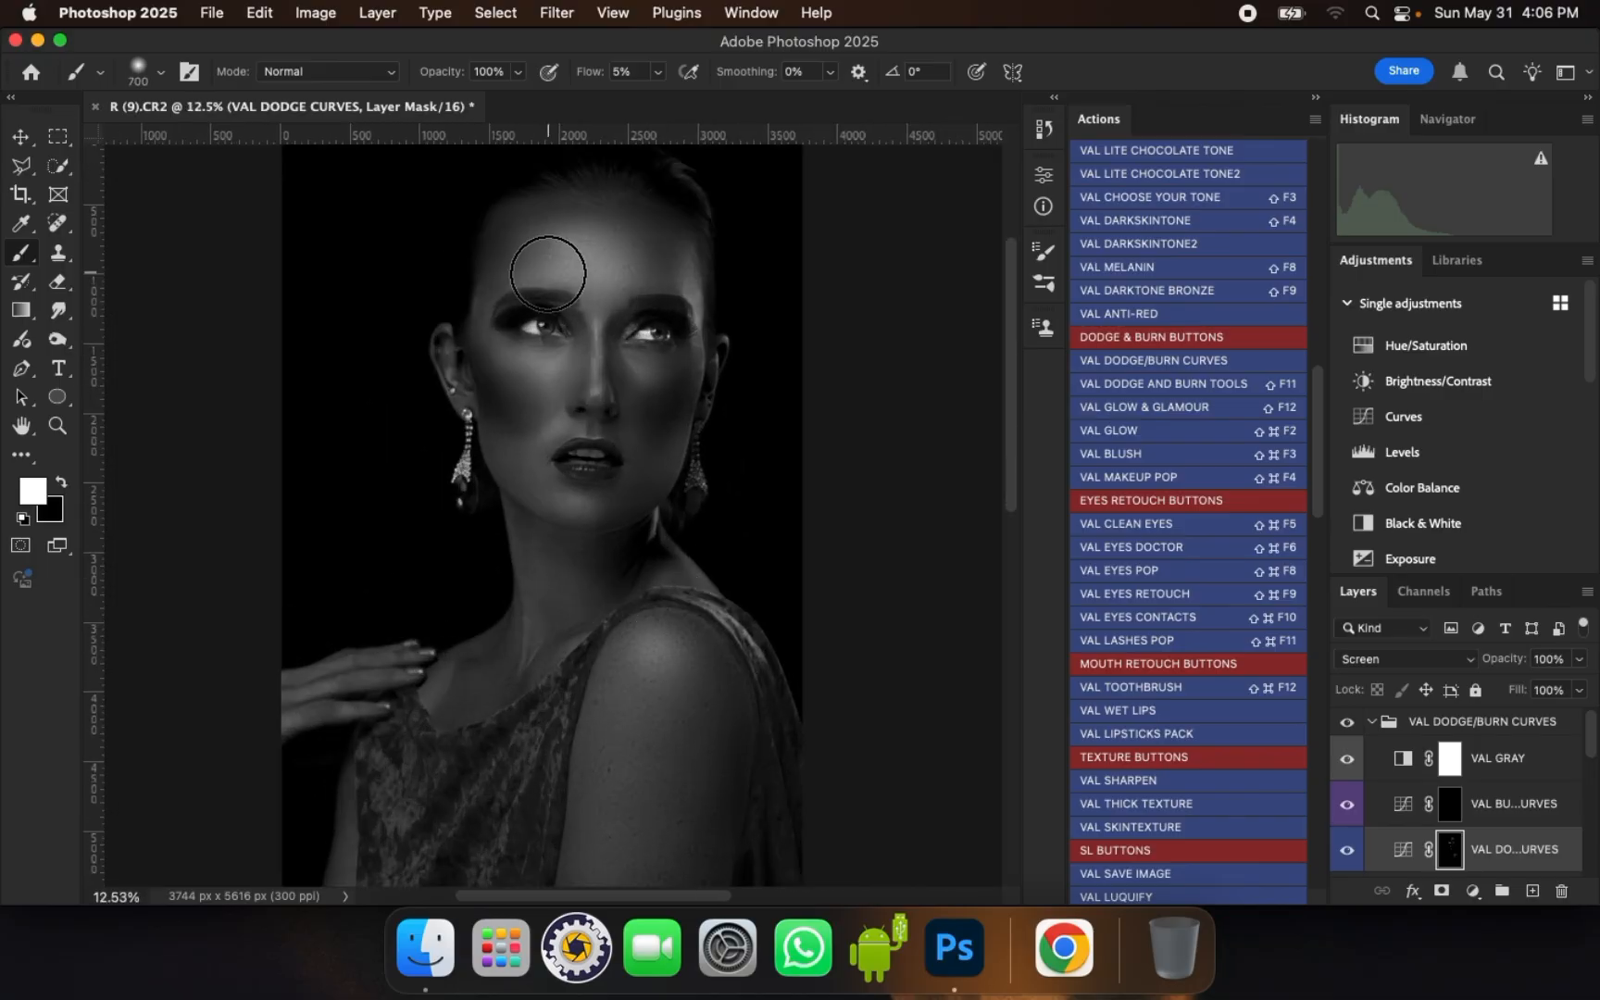
- Brighten the nose bridge and the skin under one eye with a 200 px brush on the dodge curves mask
key("bracketleft")
key("bracketleft")
key("bracketleft")
key("bracketleft")
key("bracketleft")
scroll(571, 273, "up", 3)
key("bracketleft")
key("bracketleft")
left_click_drag(613, 318, 610, 460)
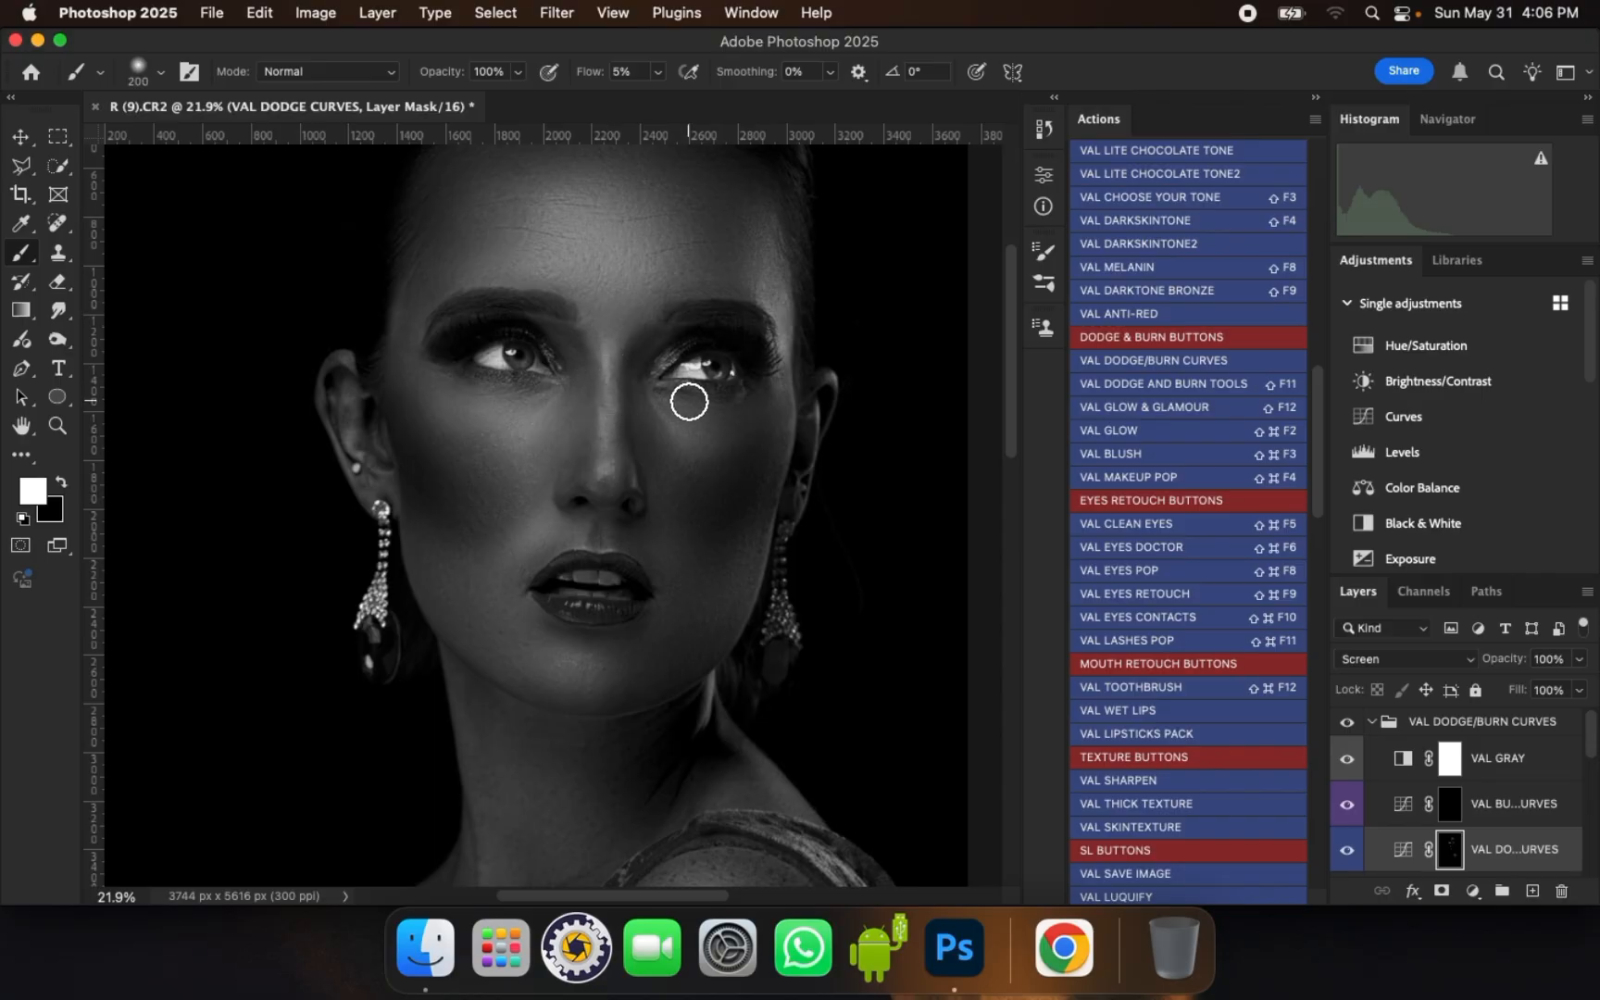
left_click_drag(689, 396, 675, 410)
- Dodge around the outer ends of both eyebrows and the spot between the brows with a soft brush of about 300 px
key("bracketright")
key("bracketright")
key("bracketleft")
key("bracketleft")
mouse_move(424, 314)
left_mouse_down()
mouse_move(421, 328)
mouse_move(463, 312)
left_mouse_up()
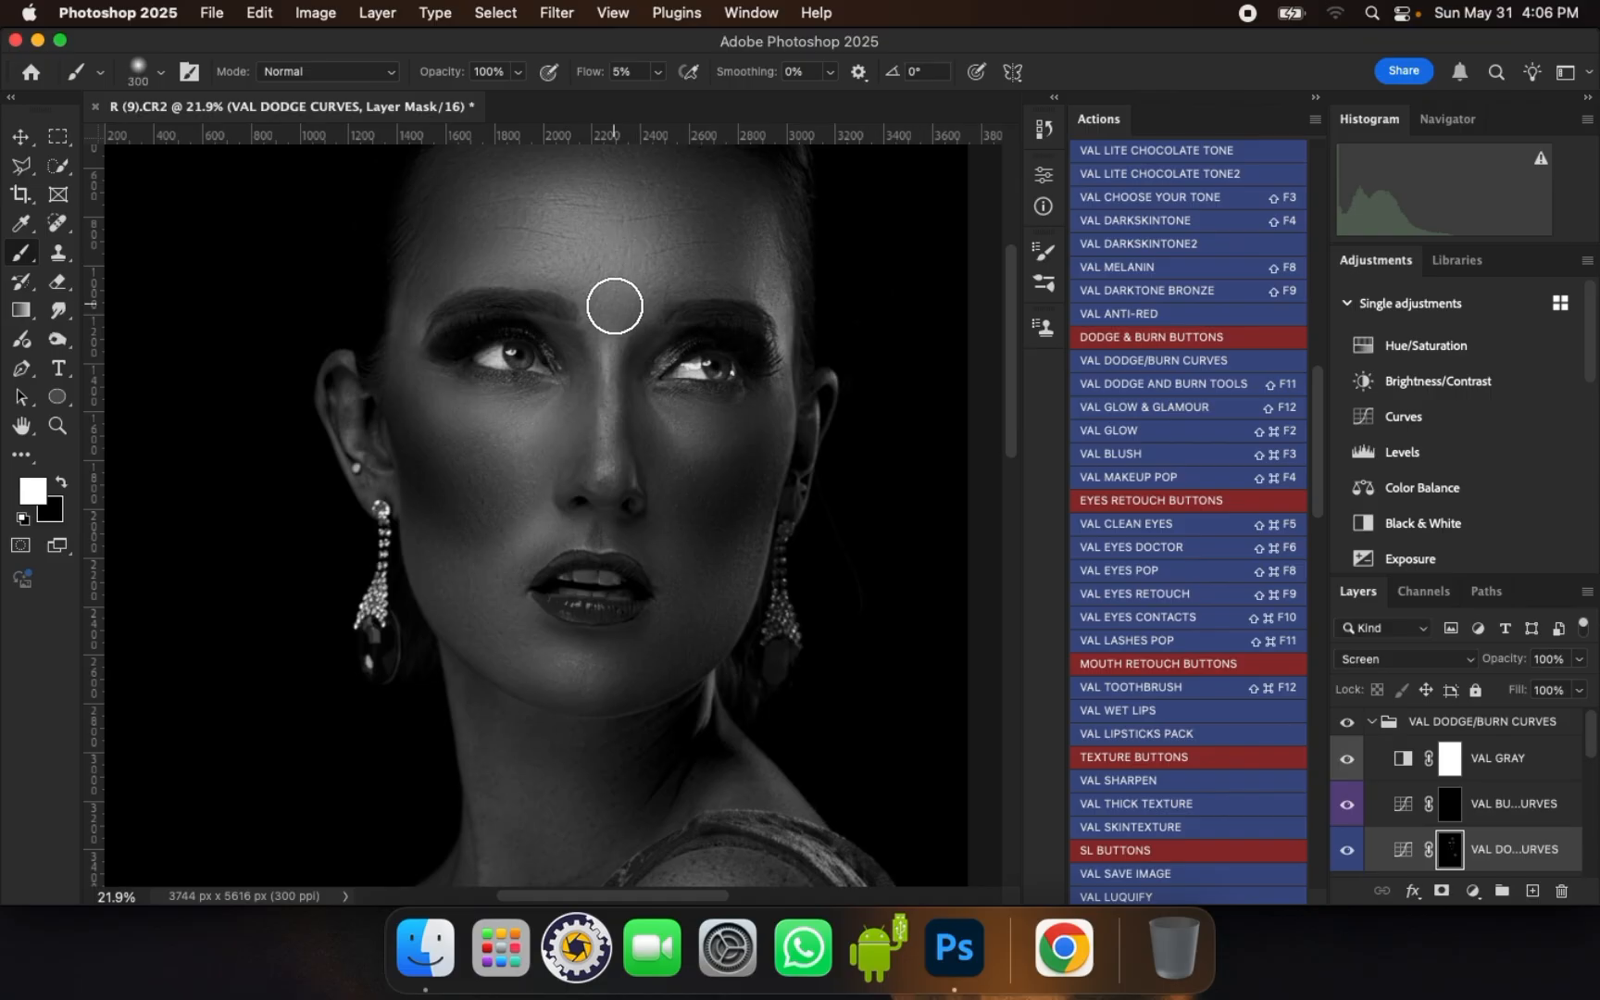
left_click_drag(613, 304, 611, 307)
key("bracketright")
key("bracketright")
key("bracketleft")
left_click_drag(782, 309, 771, 308)
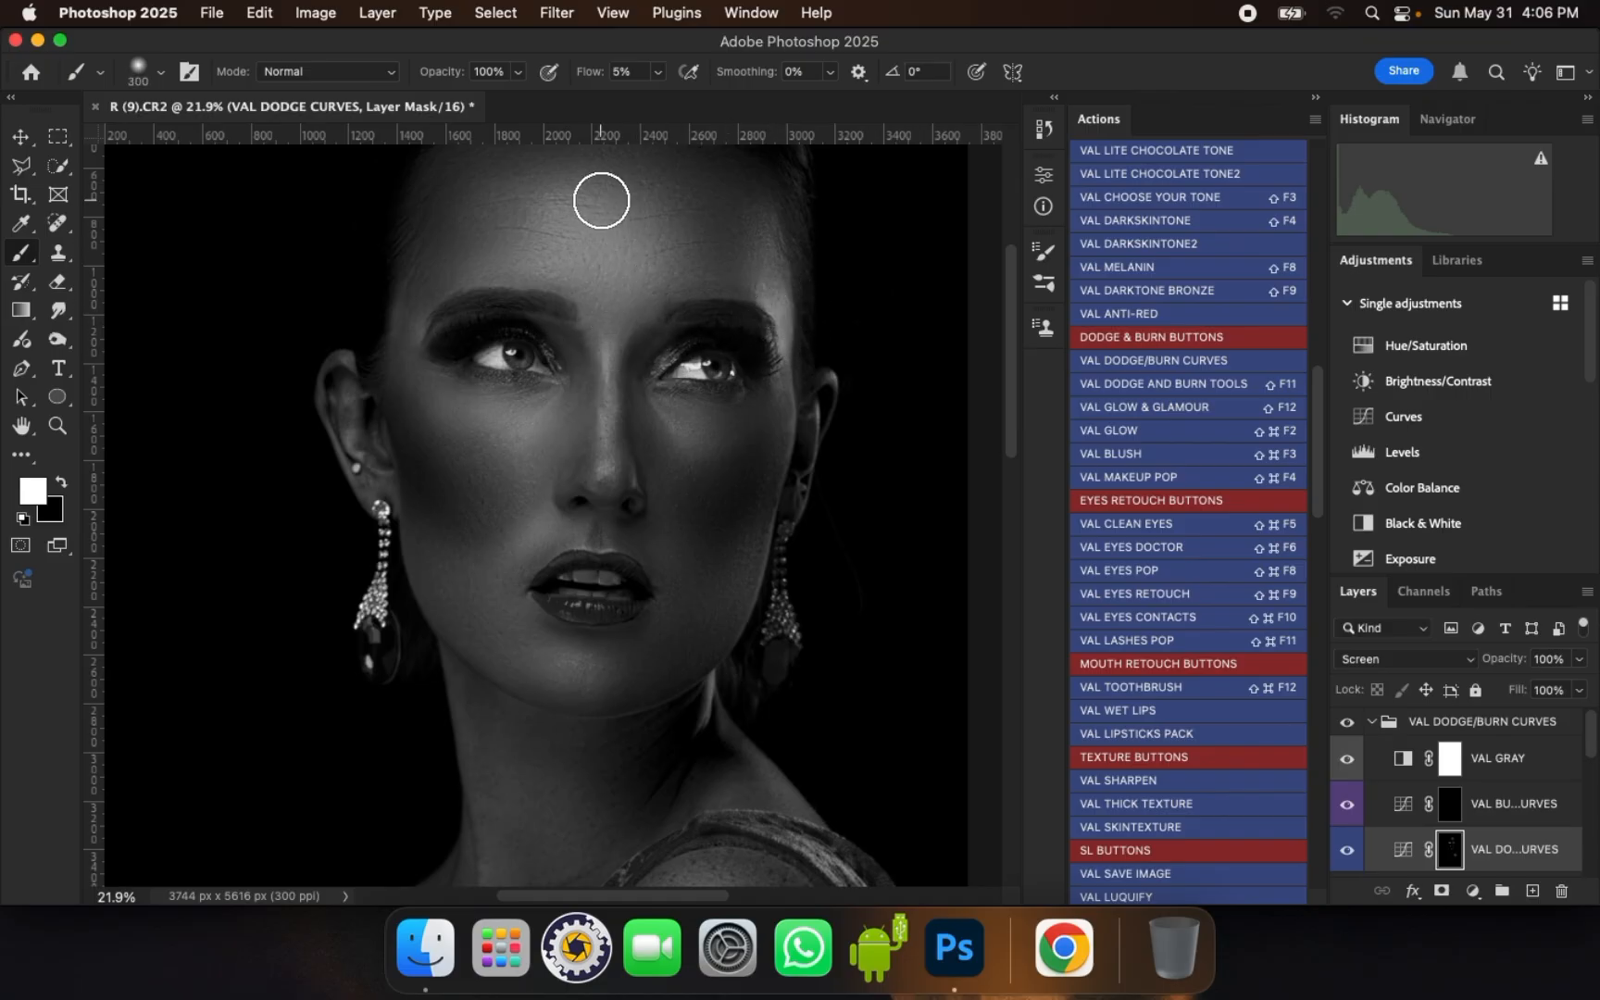
- Brighten the centre of the forehead further with a 600 px brush
key("bracketright")
key("bracketright")
key("bracketright")
key("bracketright")
key("bracketright")
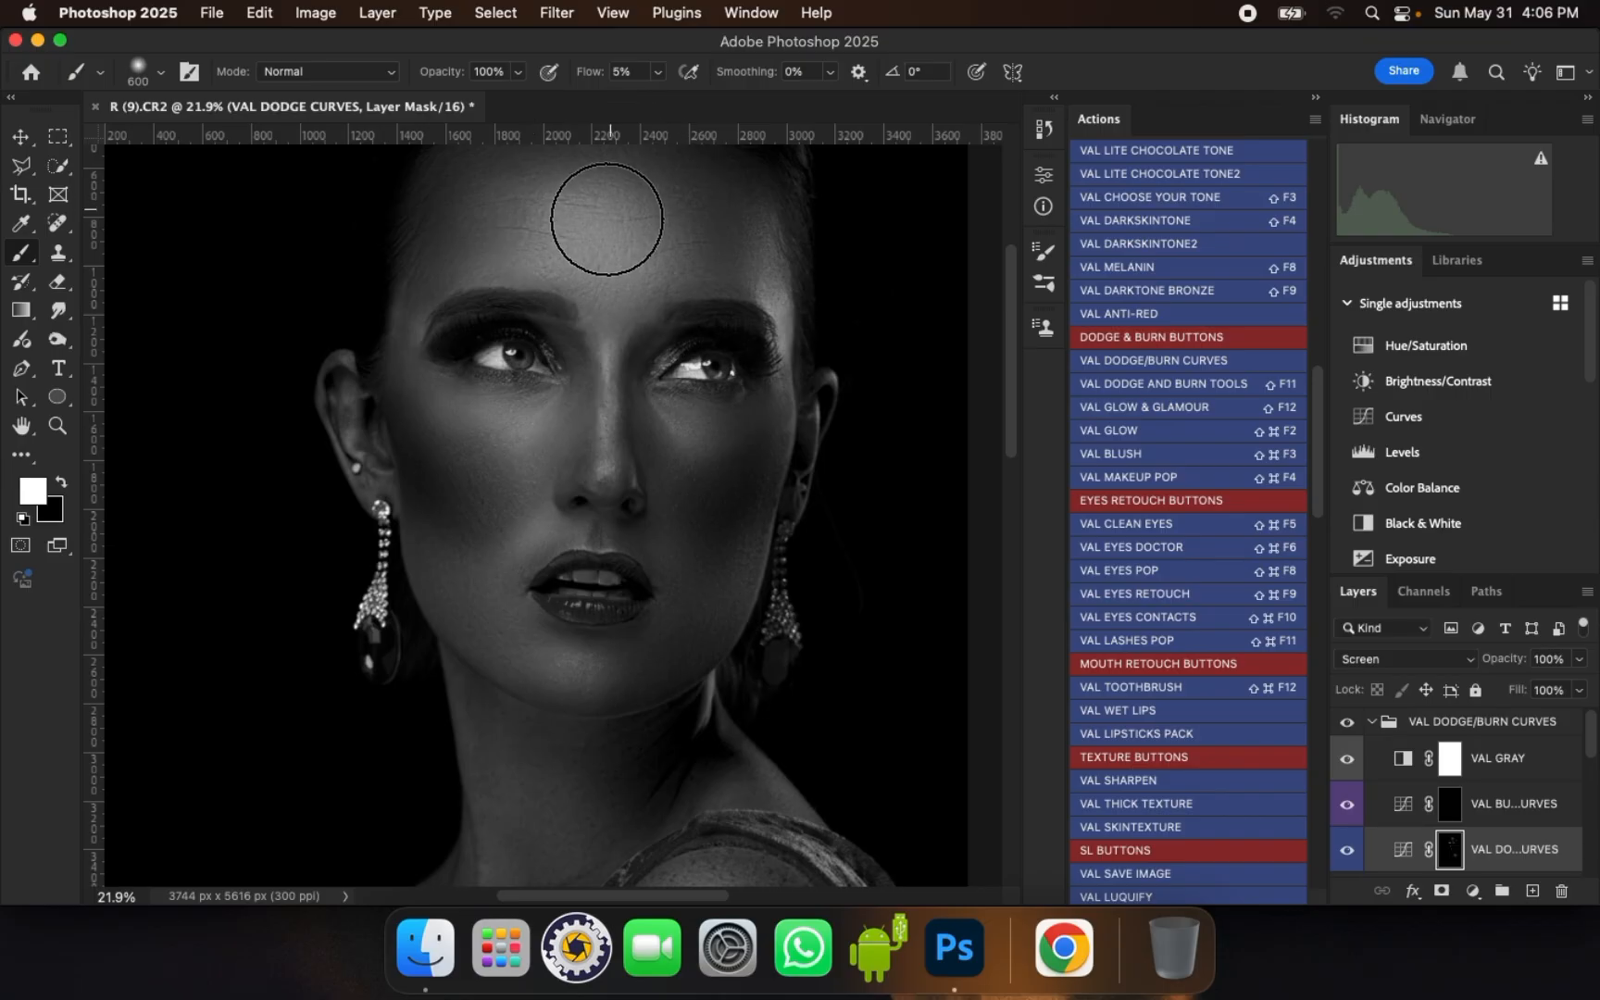
- Dodge the under-eye areas on both sides of the face, reducing the brush to 175 px
key("bracketleft")
key("bracketleft")
key("bracketleft")
key("bracketleft")
key("bracketleft")
key("bracketleft")
key("bracketleft")
mouse_move(480, 392)
left_mouse_down()
mouse_move(529, 404)
mouse_move(467, 387)
mouse_move(502, 396)
left_mouse_up()
key("bracketleft")
key("bracketleft")
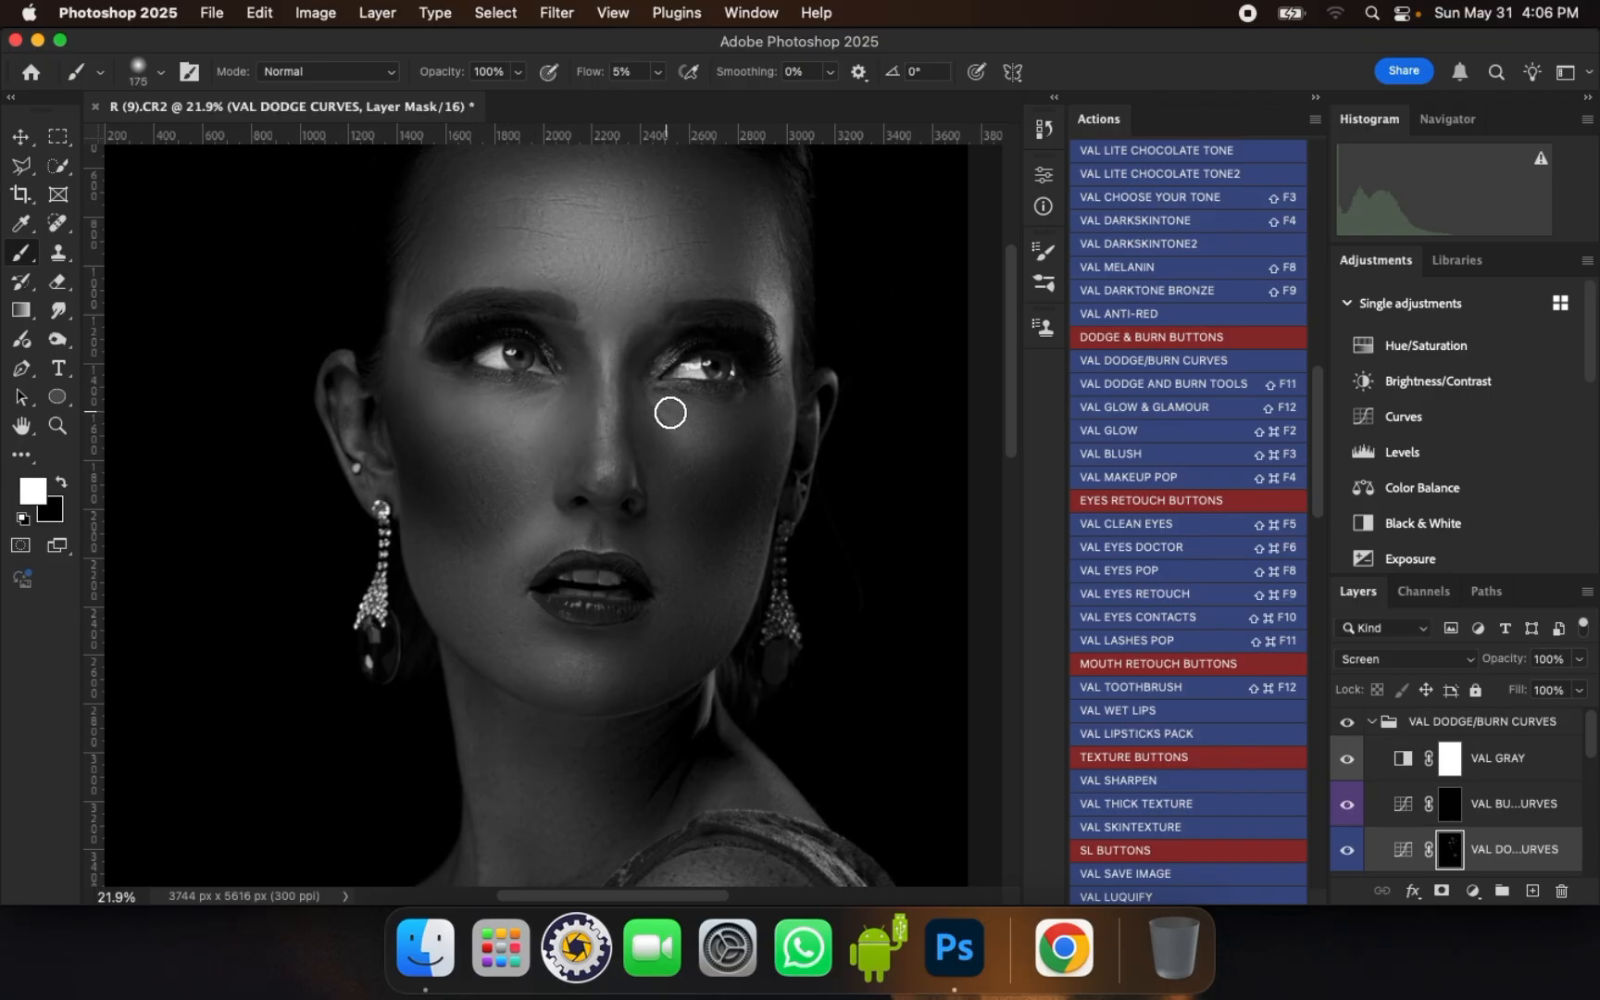
mouse_move(693, 408)
left_mouse_down()
mouse_move(661, 400)
mouse_move(680, 427)
left_mouse_up()
scroll(580, 287, "up", 1)
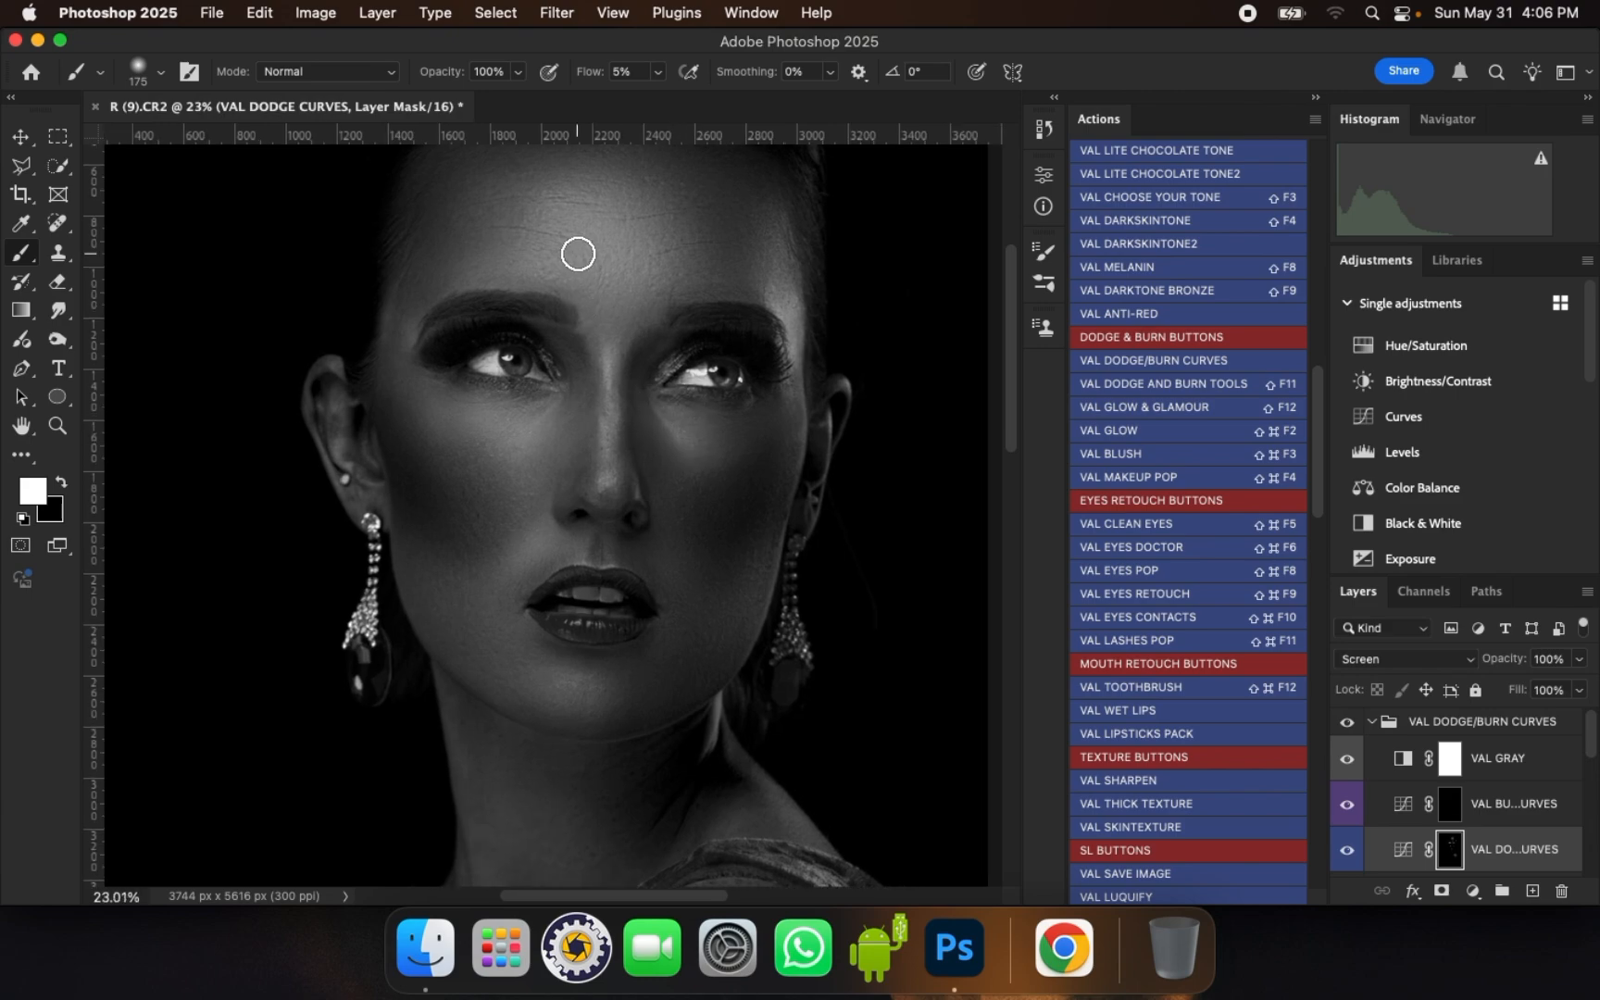
- Paint white over both cheek hollows on the burn curves mask with a soft brush of 300 px and larger
left_click(1456, 813)
key("bracketright")
key("bracketright")
key("bracketright")
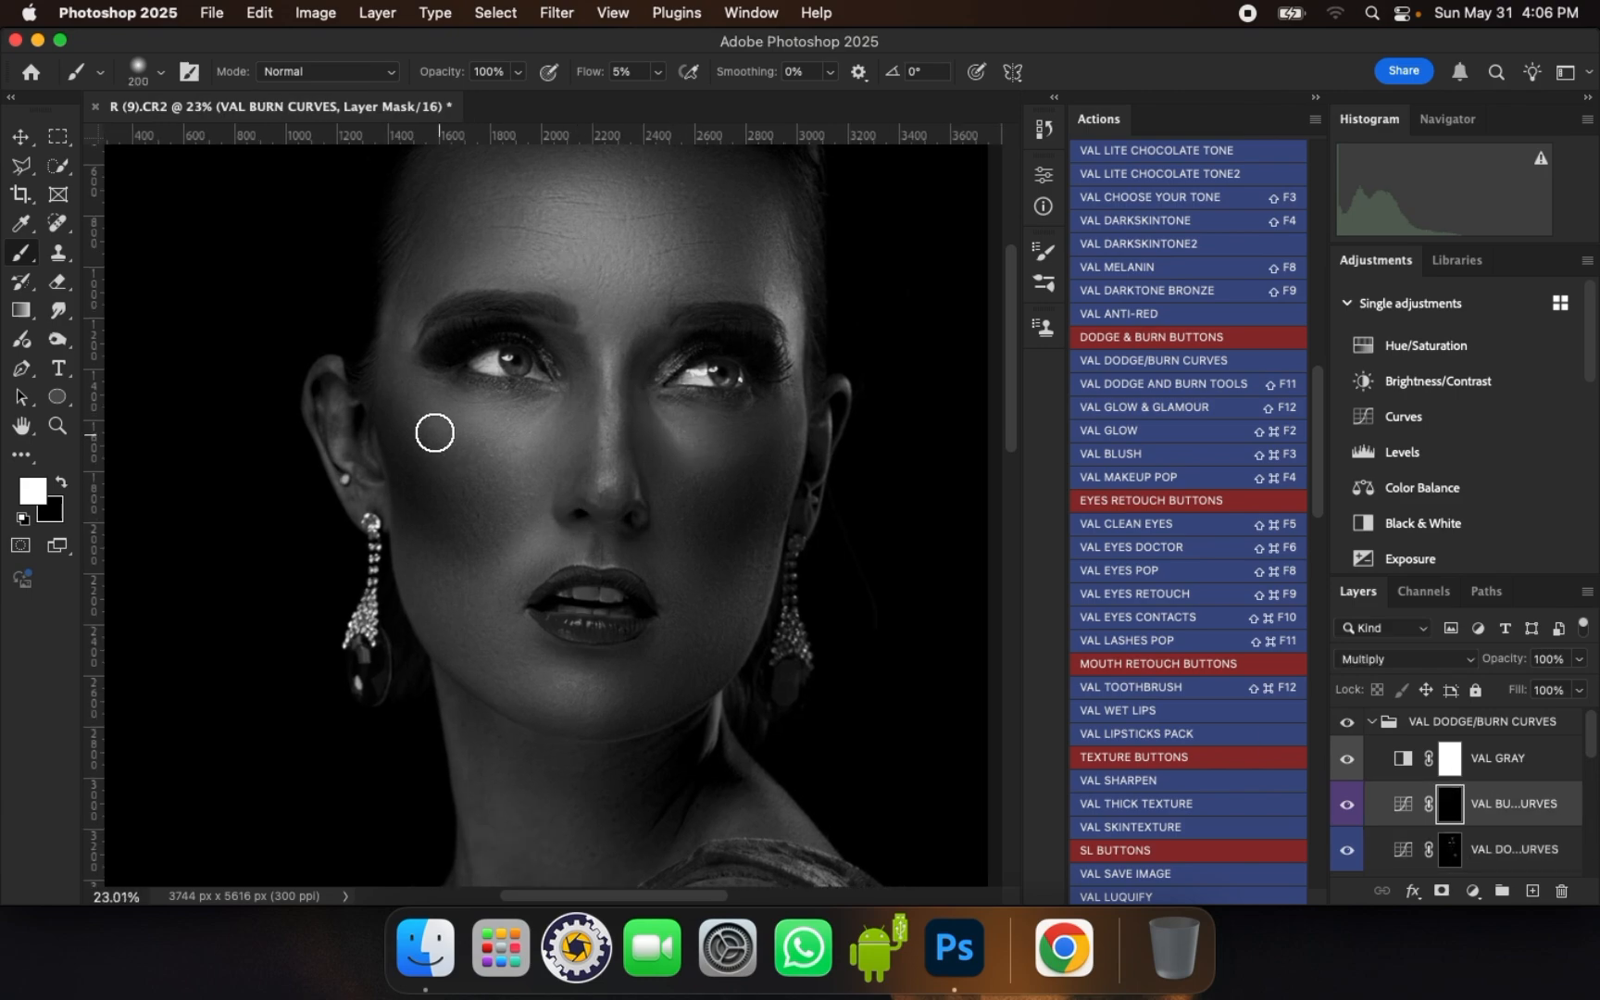
left_click_drag(418, 429, 532, 488)
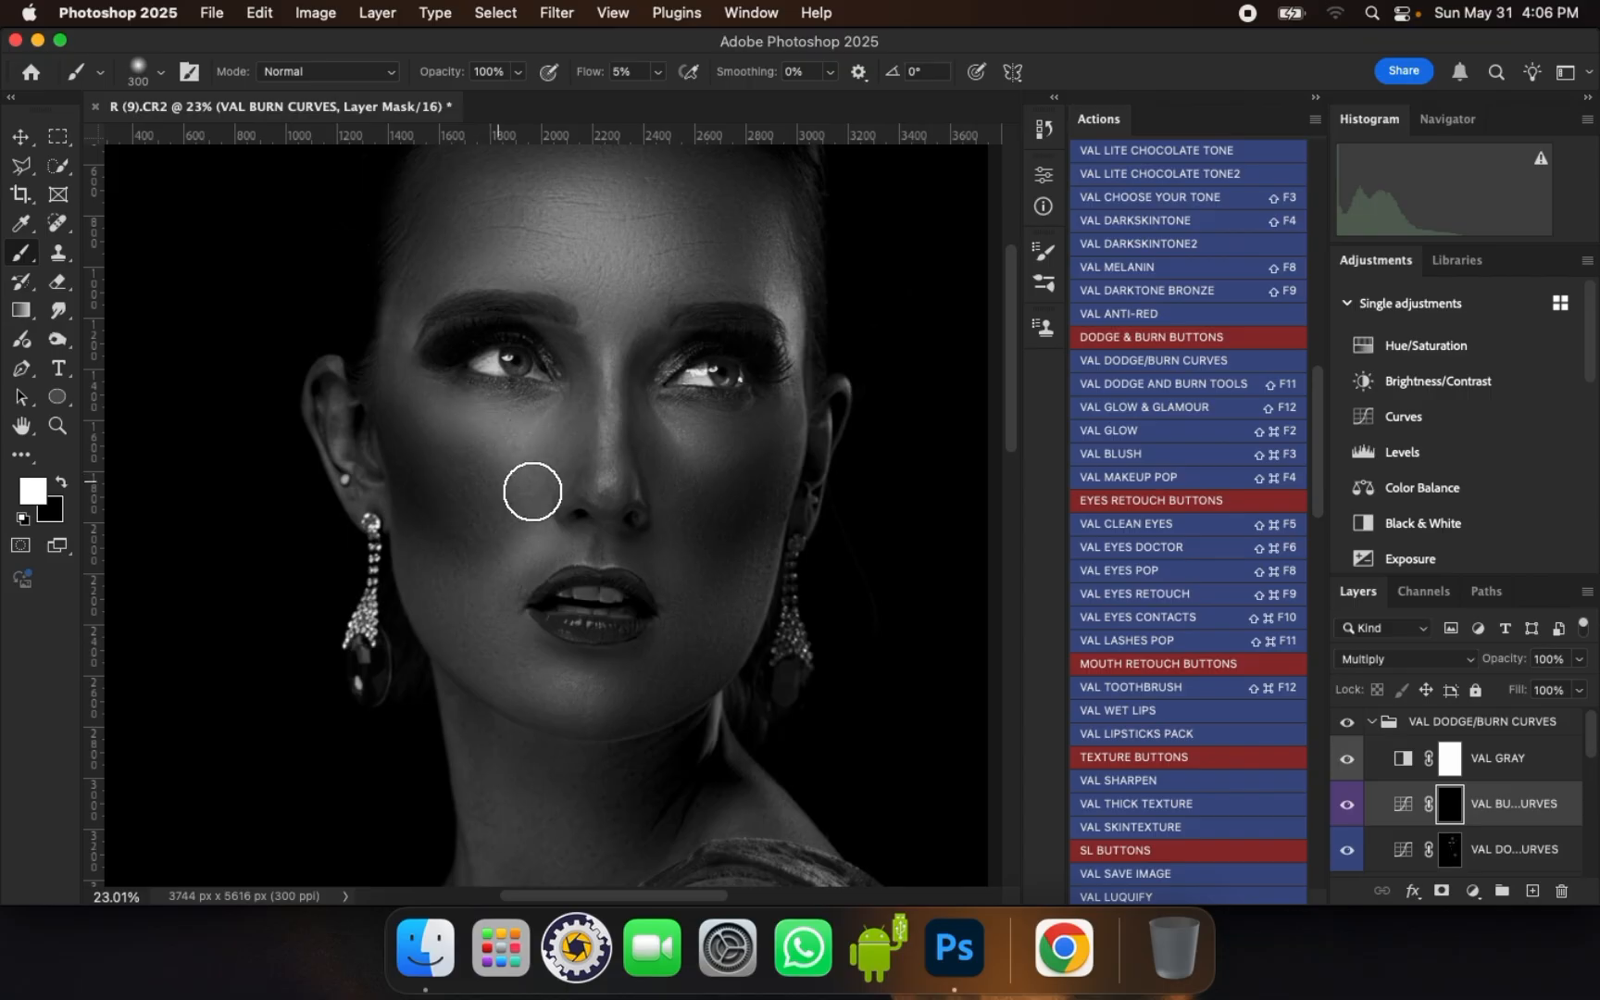
key("bracketright")
left_click_drag(748, 462, 718, 480)
left_click_drag(714, 481, 707, 482)
mouse_move(494, 498)
left_mouse_down()
mouse_move(413, 454)
mouse_move(427, 400)
mouse_move(465, 483)
left_mouse_up()
left_click_drag(435, 443, 422, 419)
left_click_drag(757, 453, 704, 500)
- Burn the inner eye sockets on both sides of the upper nose bridge with a 150 px brush
key("bracketleft")
key("bracketleft")
key("bracketleft")
key("bracketleft")
key("bracketleft")
scroll(564, 334, "up", 1)
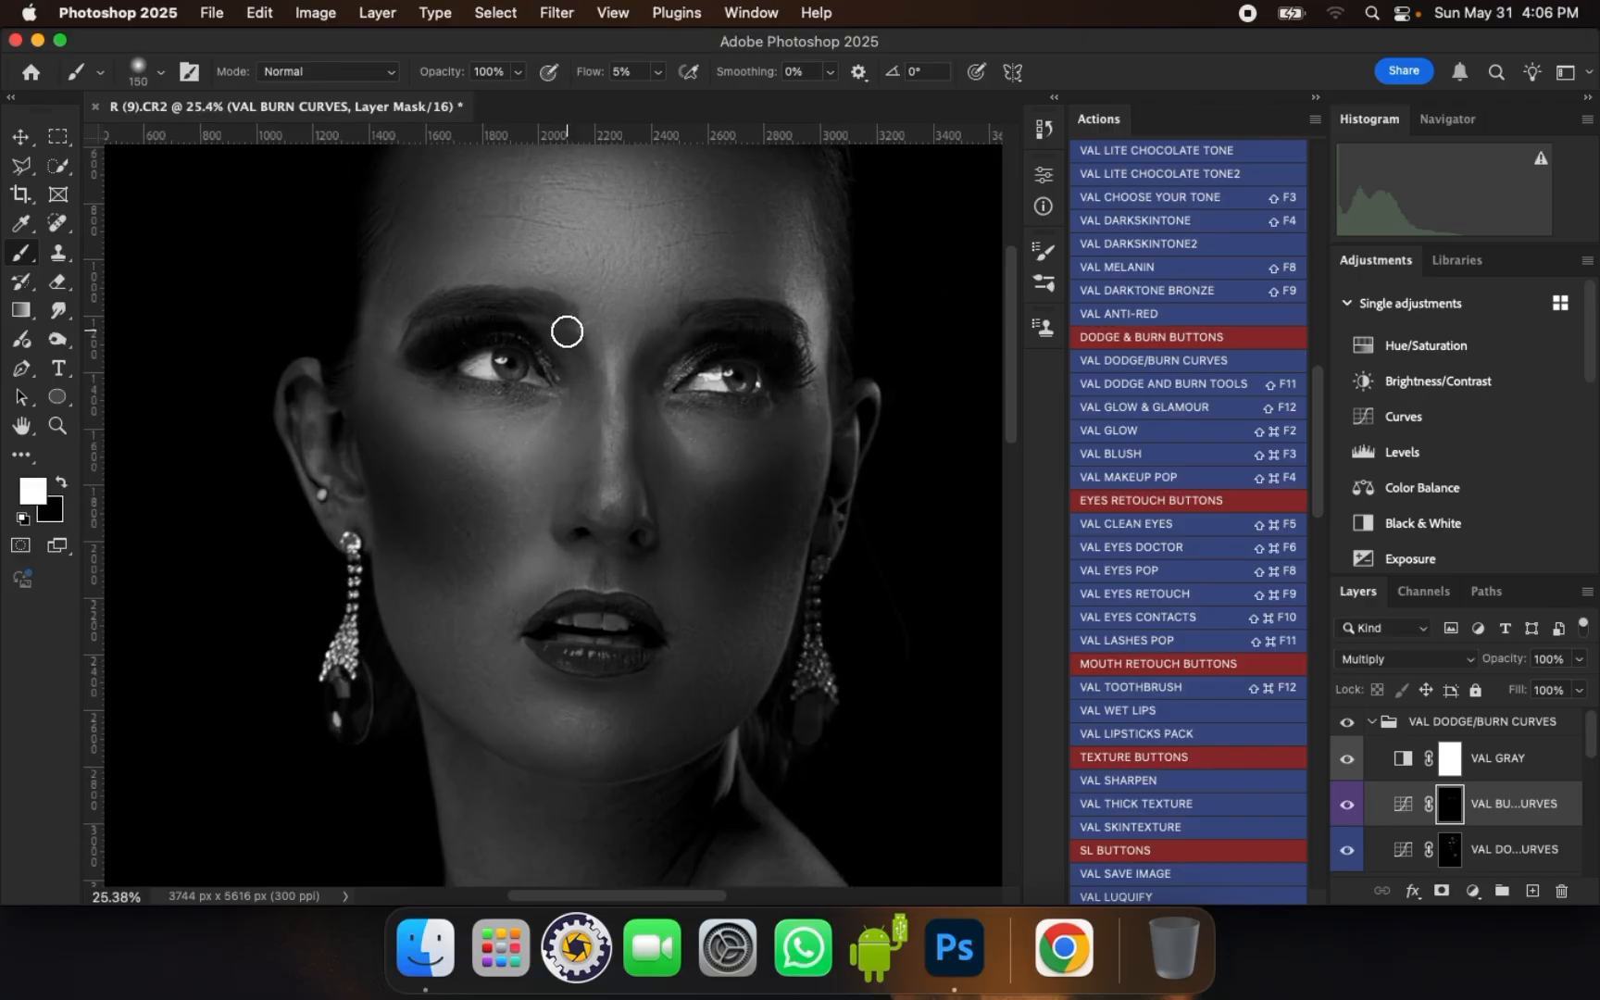
mouse_move(564, 335)
left_mouse_down()
mouse_move(579, 371)
mouse_move(553, 339)
left_mouse_up()
left_click_drag(661, 354, 667, 343)
scroll(626, 357, "down", 2)
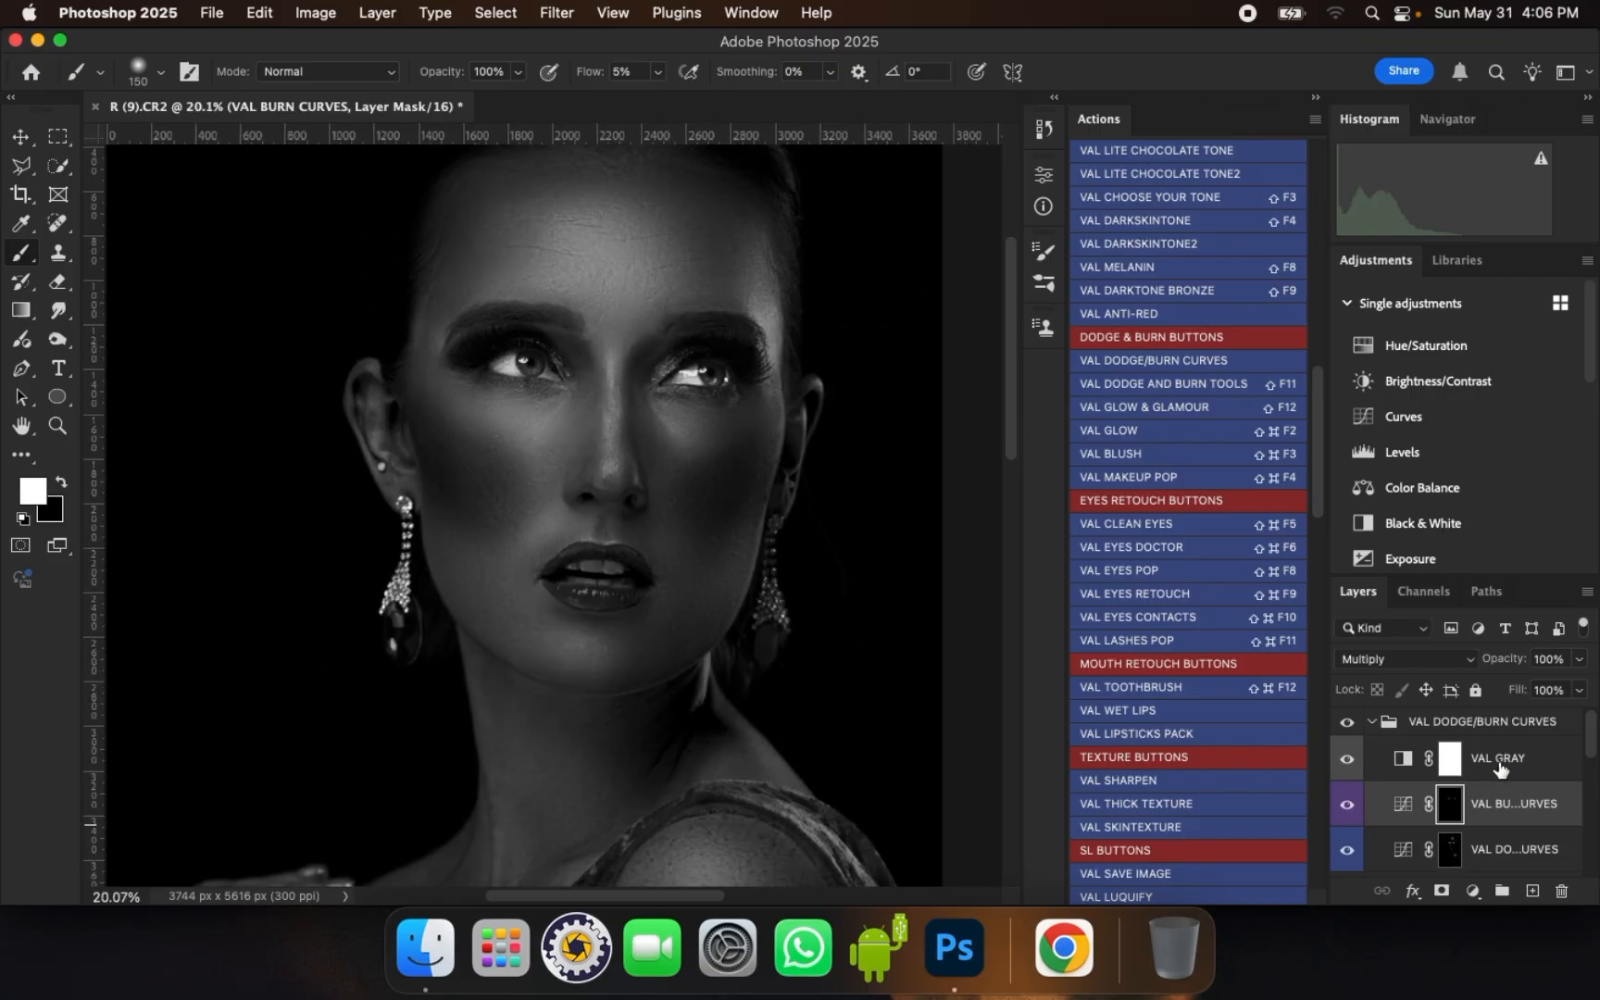
- Hide the VAL GRAY layer to show the portrait in colour and collapse the VAL DODGE/BURN CURVES group
left_click(1347, 759)
scroll(657, 237, "up", 1)
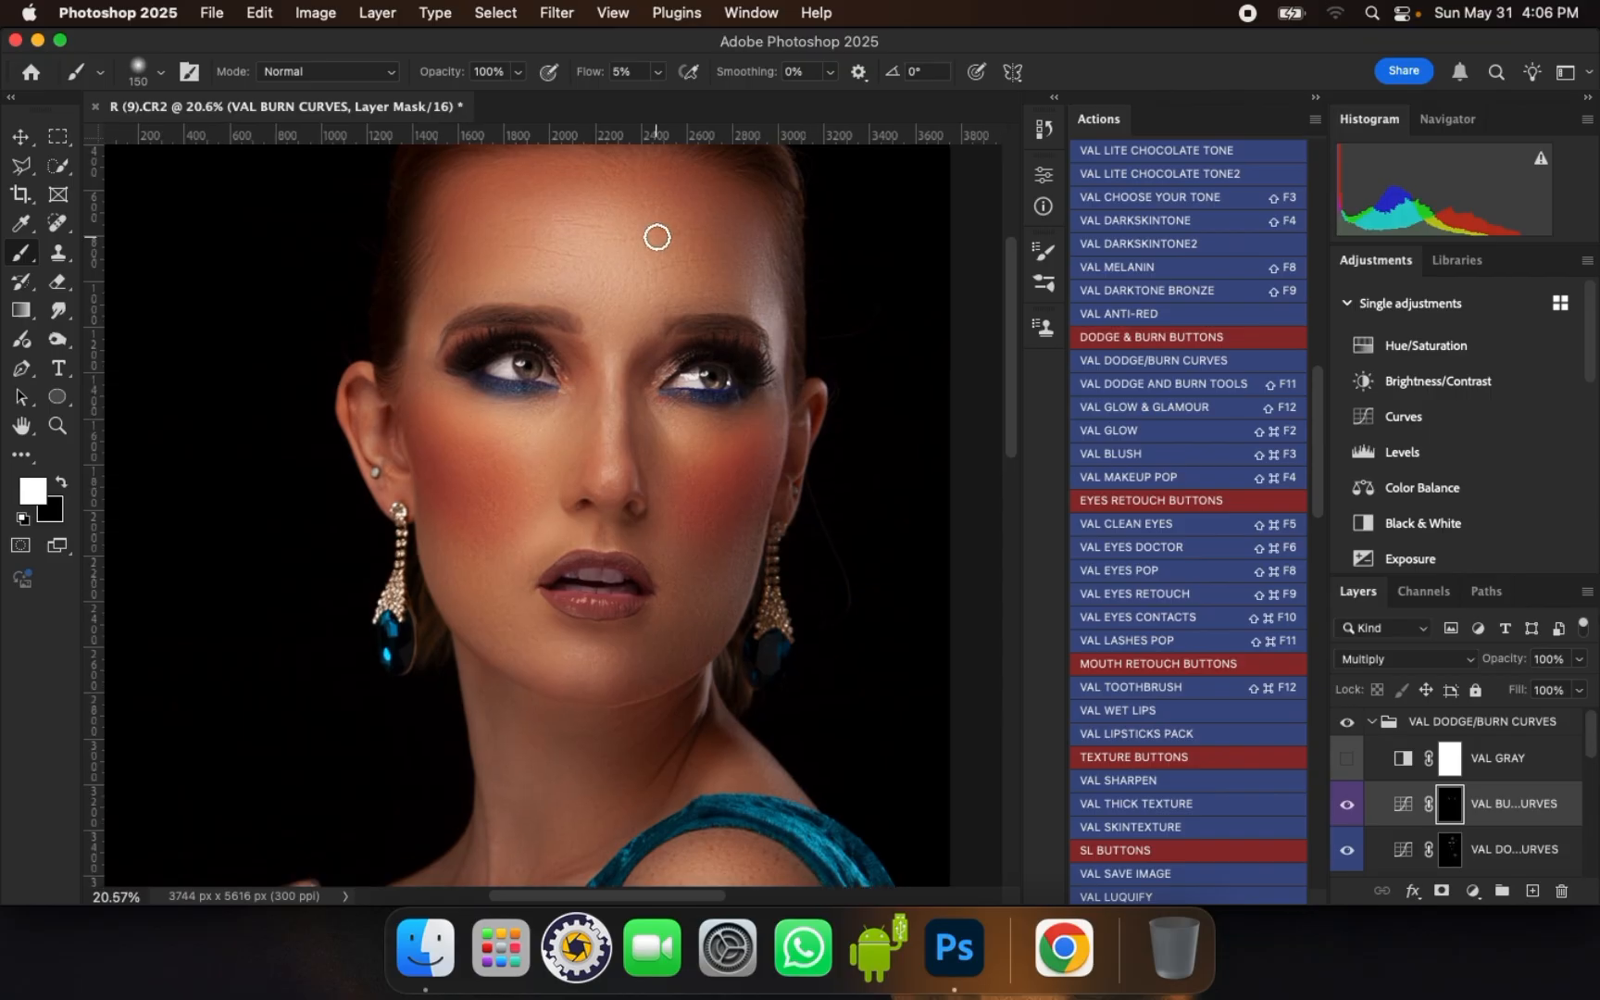
left_click(1376, 726)
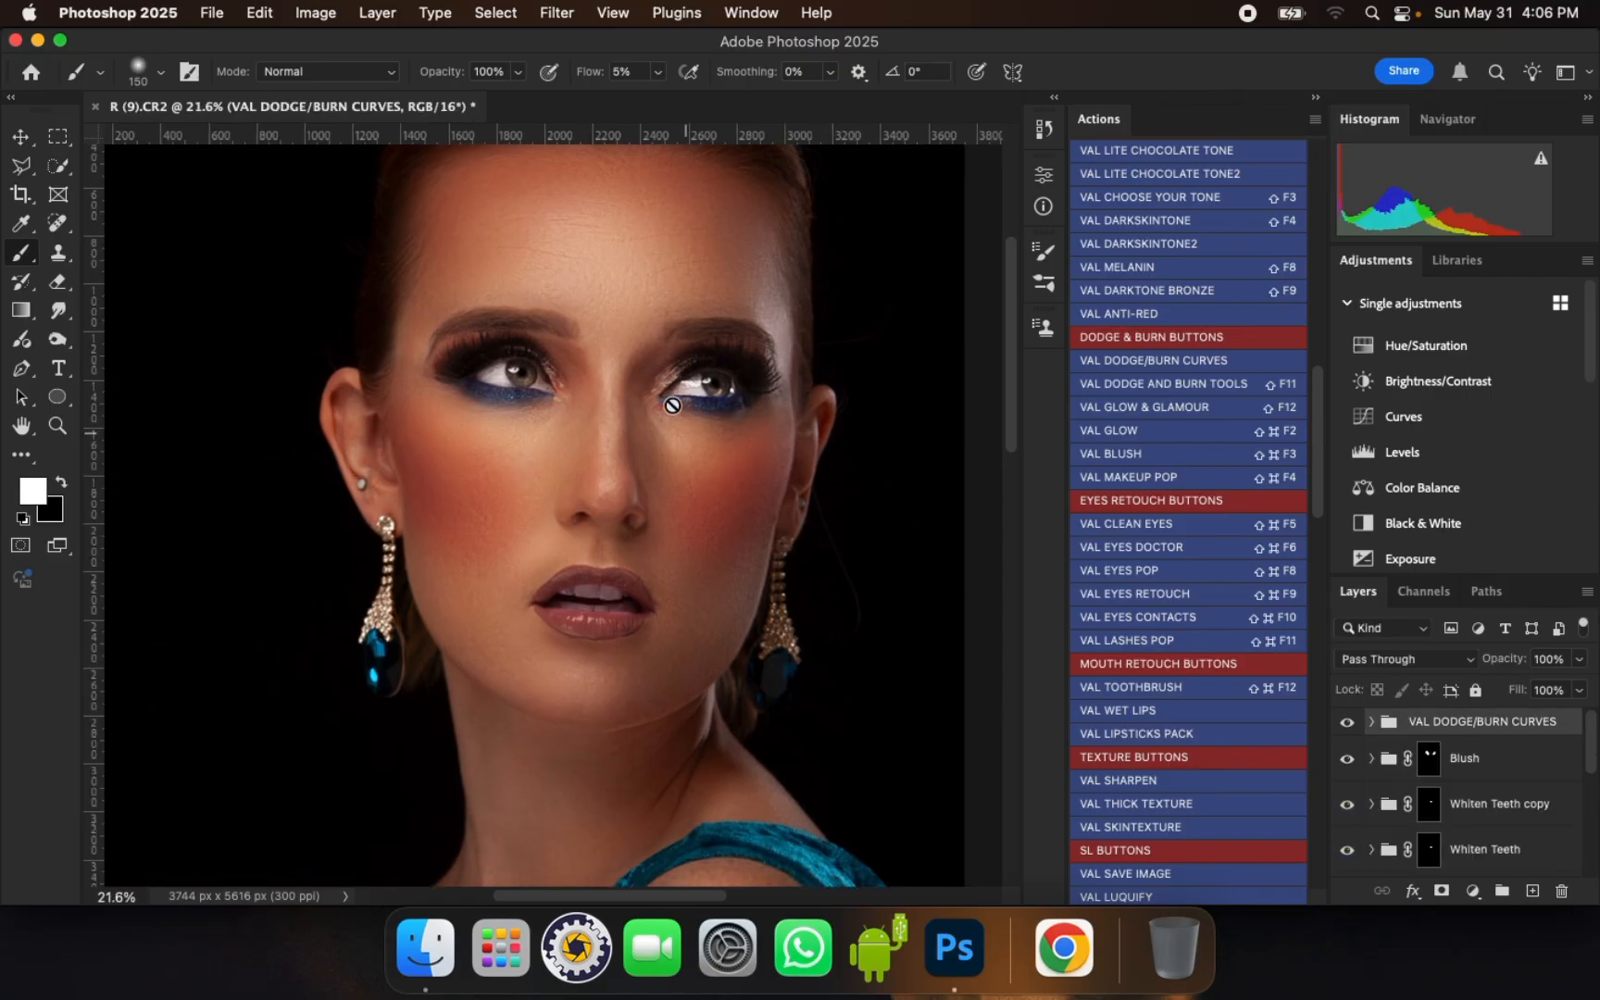
- Compare the face with and without the VAL DODGE/BURN CURVES group and lower the group's opacity to 66%
scroll(660, 286, "up", 1)
scroll(589, 221, "up", 3)
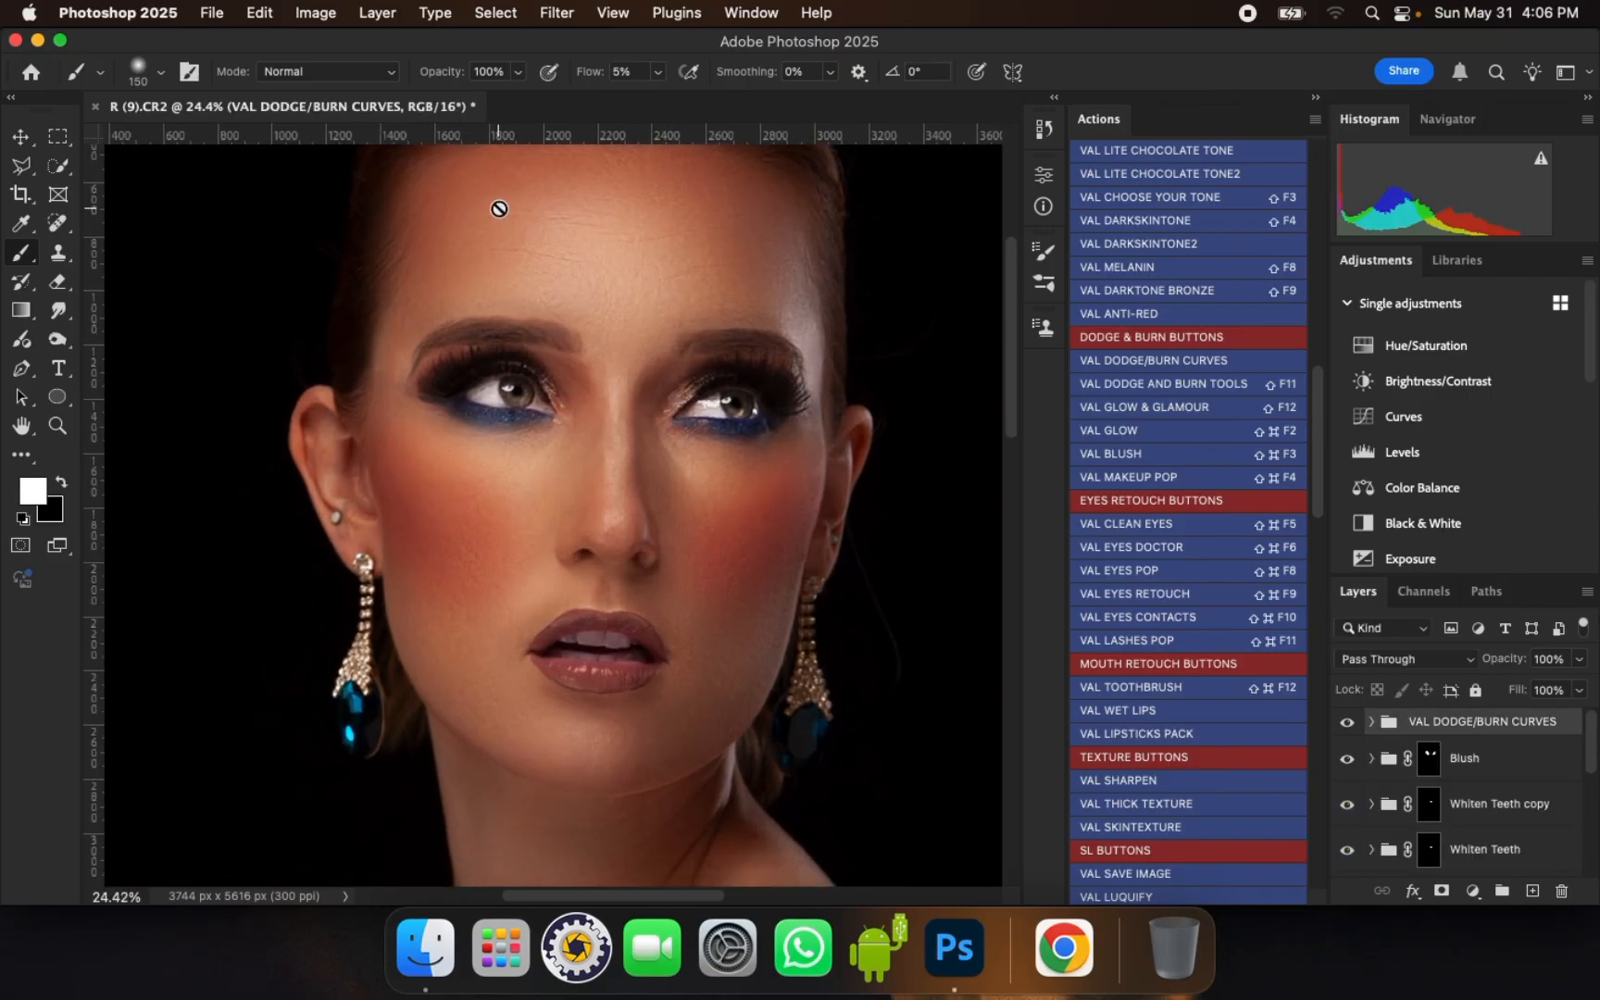
left_click(1345, 727)
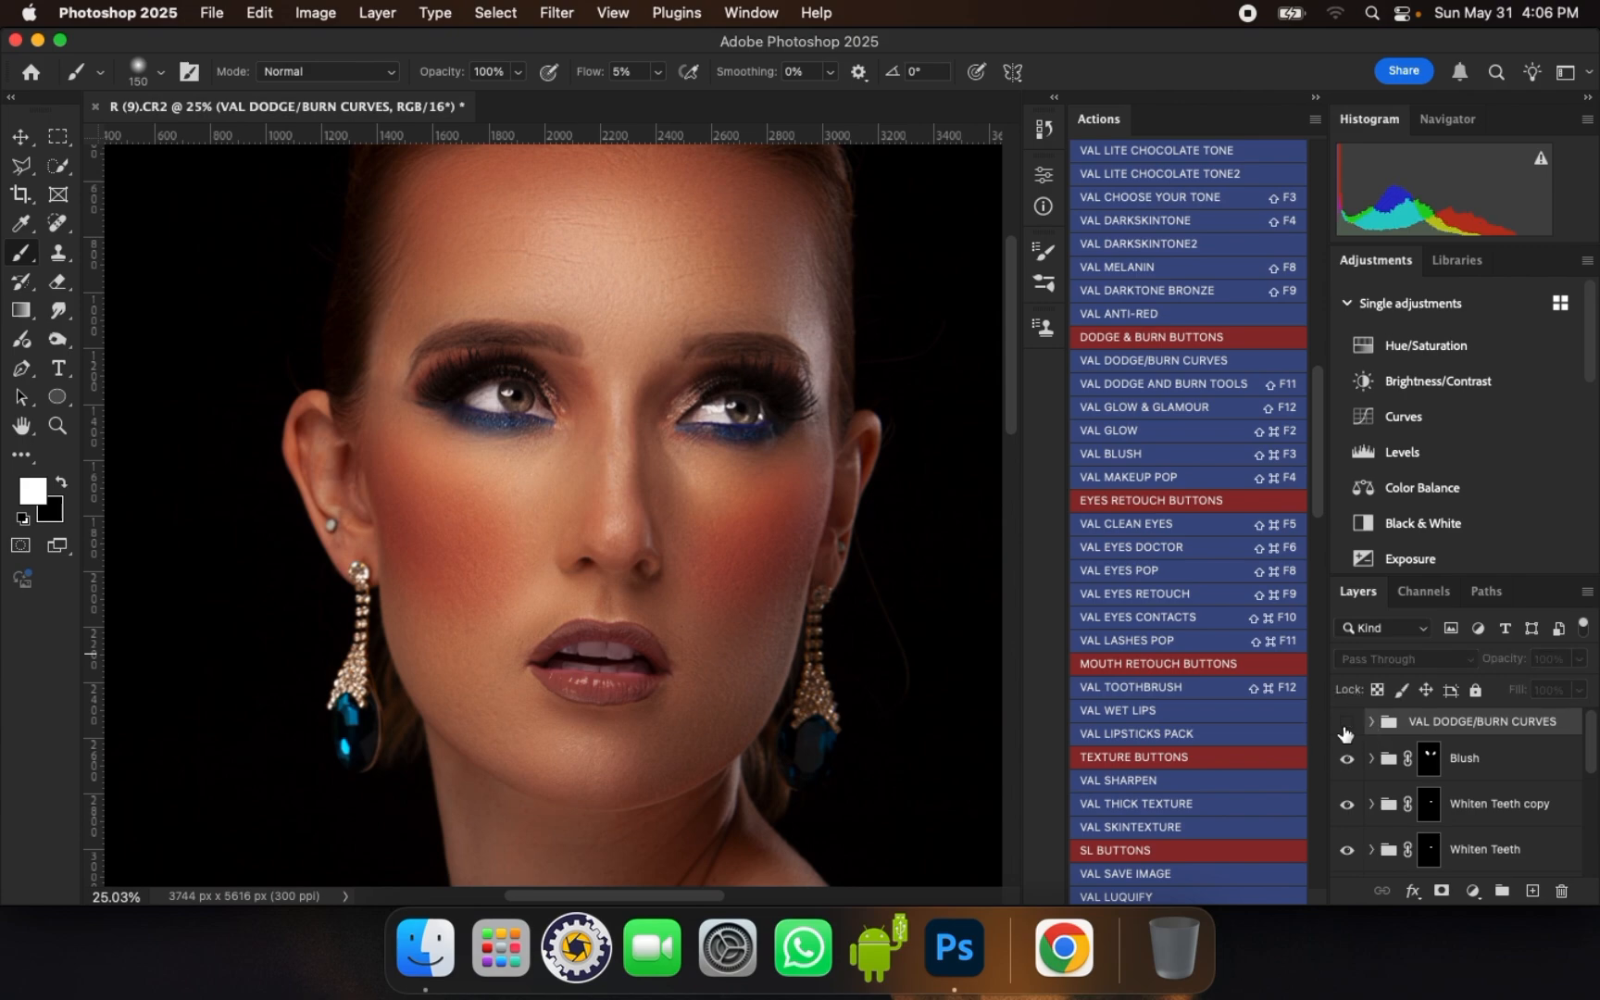
left_click(1345, 728)
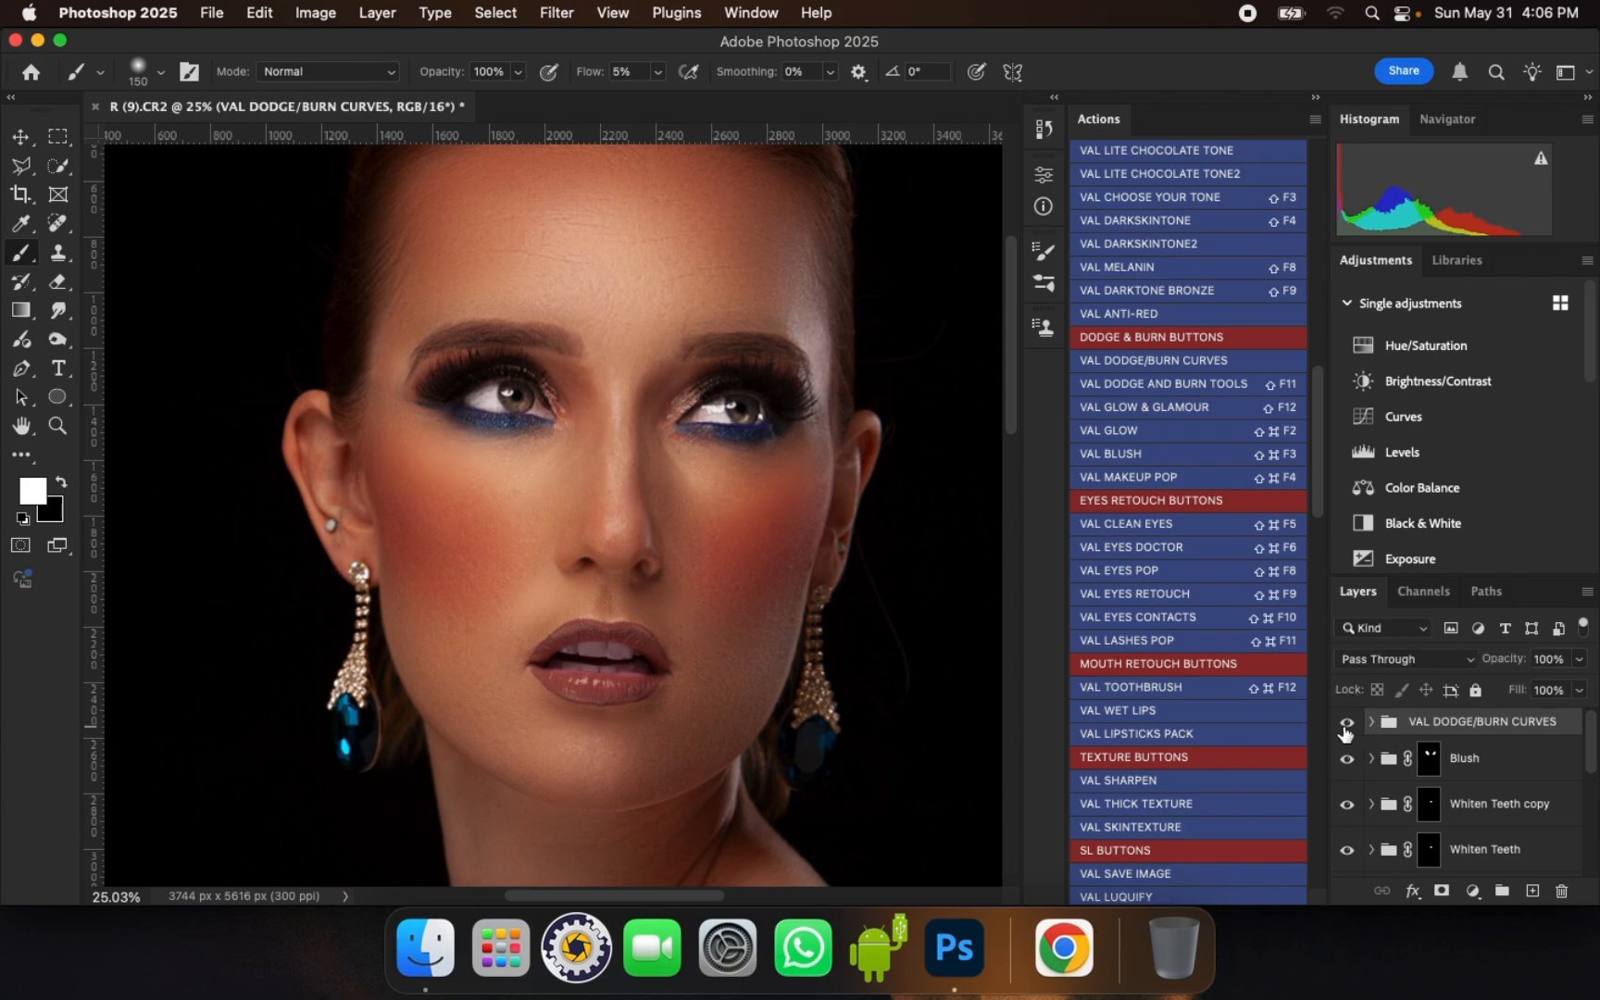
left_click(1345, 728)
left_click(1345, 728)
left_click(1580, 660)
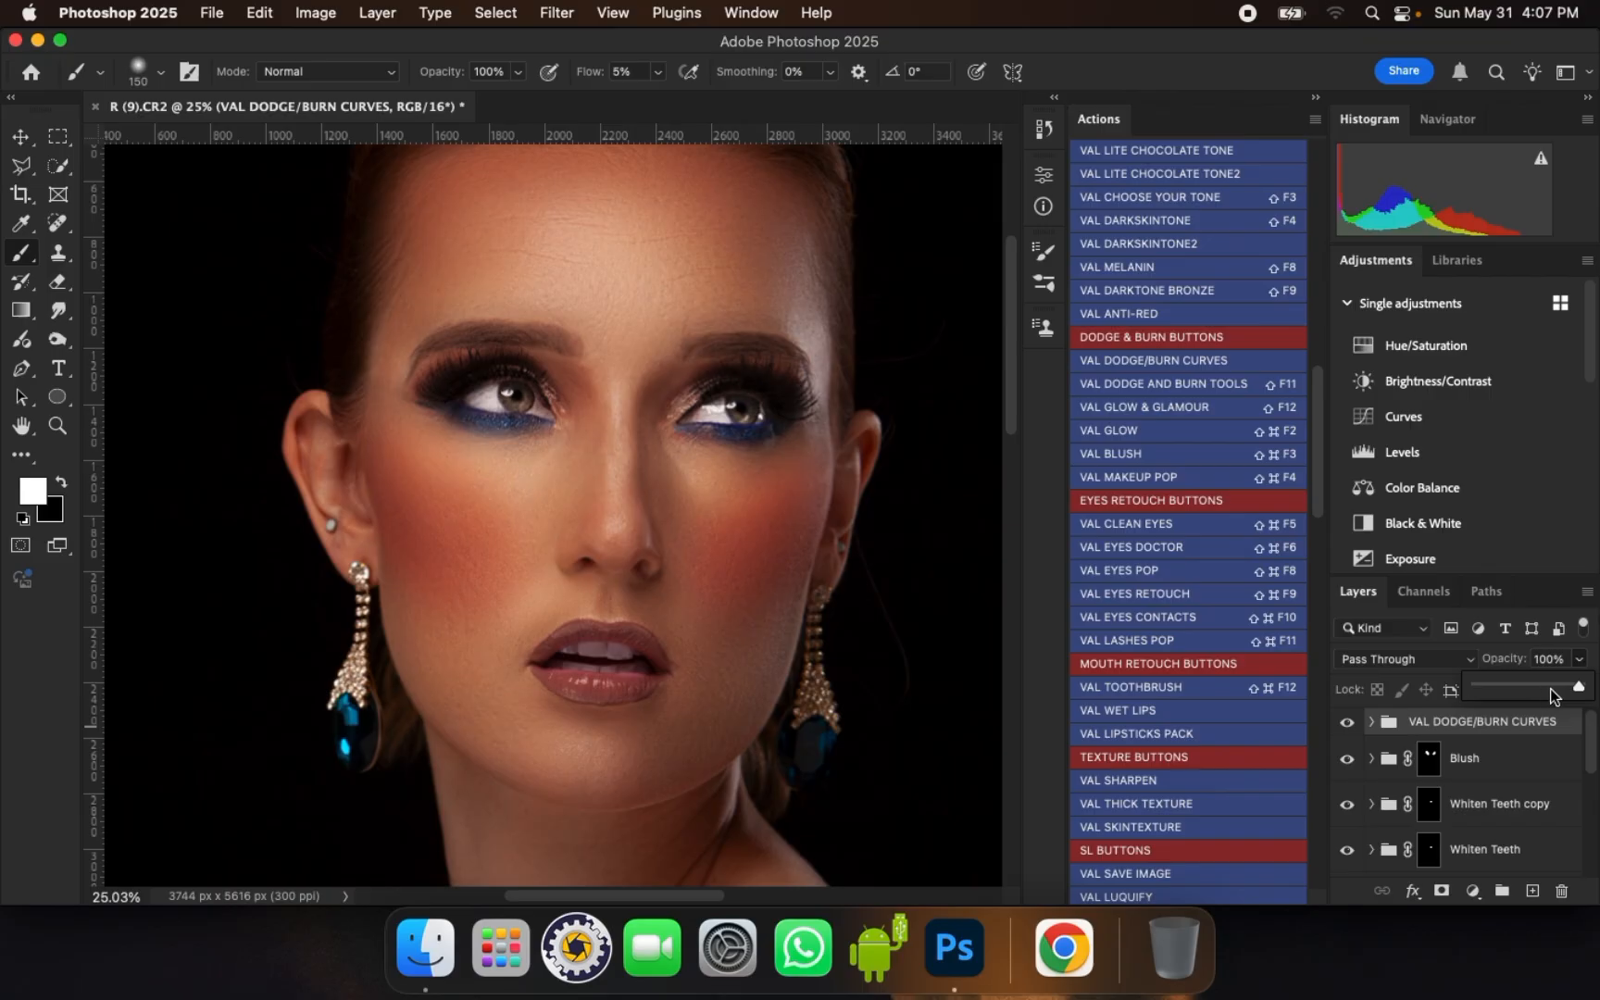
left_click(1550, 689)
left_click_drag(1551, 690, 1544, 690)
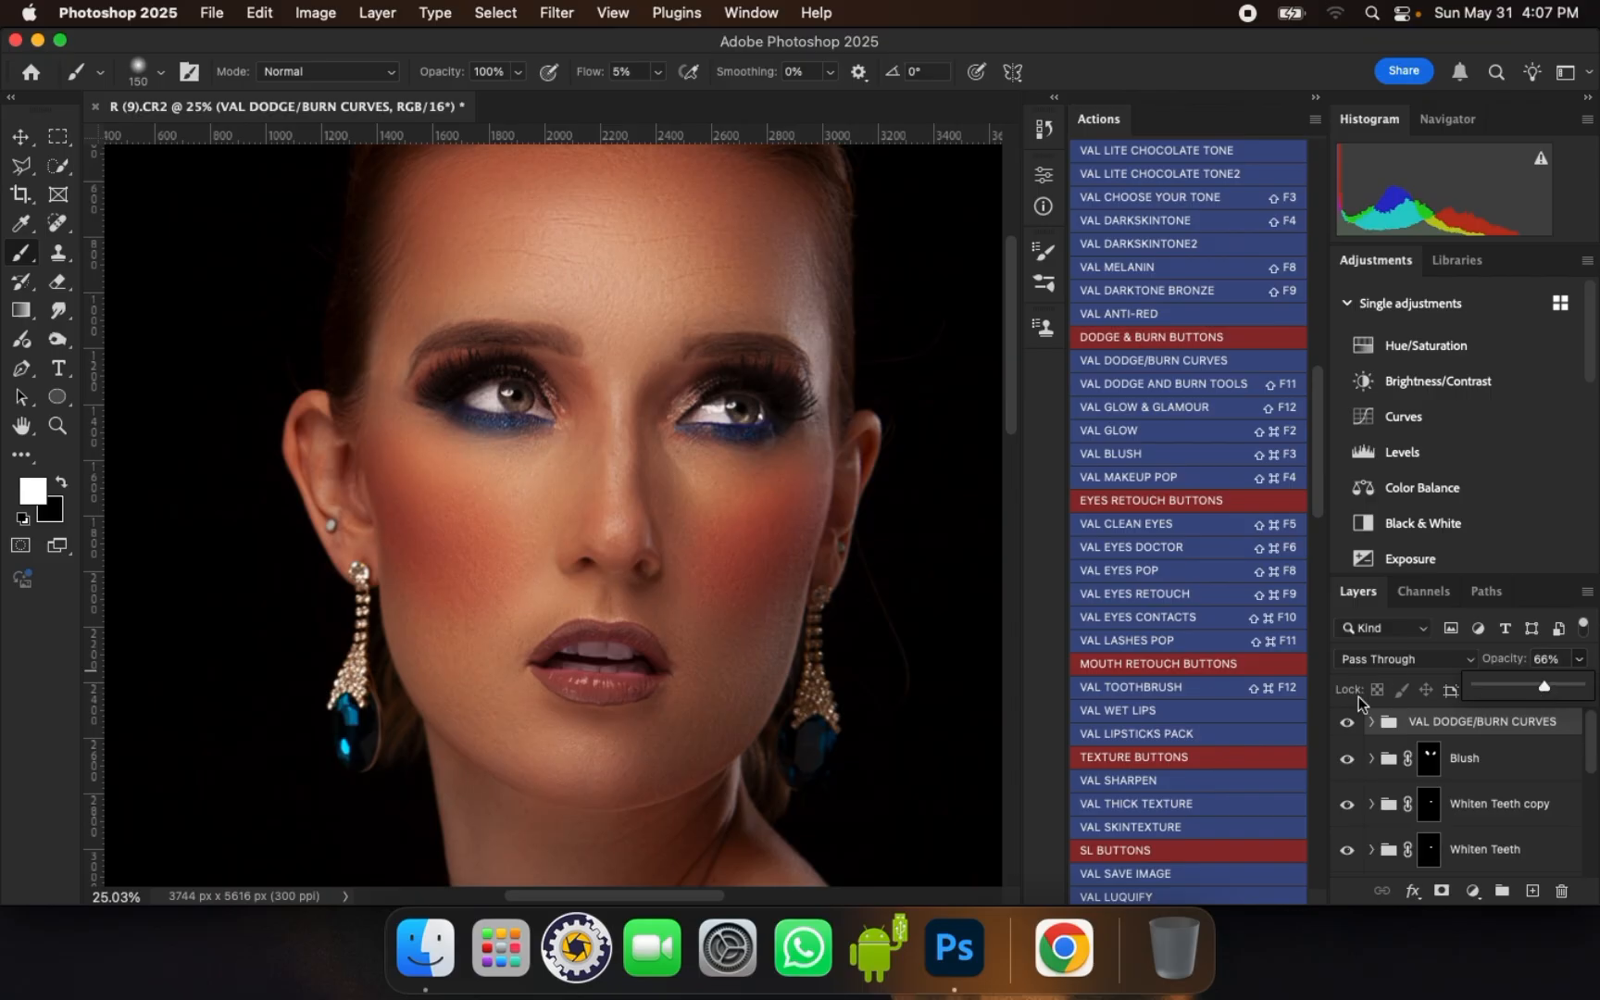
left_click(1346, 722)
left_click(1345, 722)
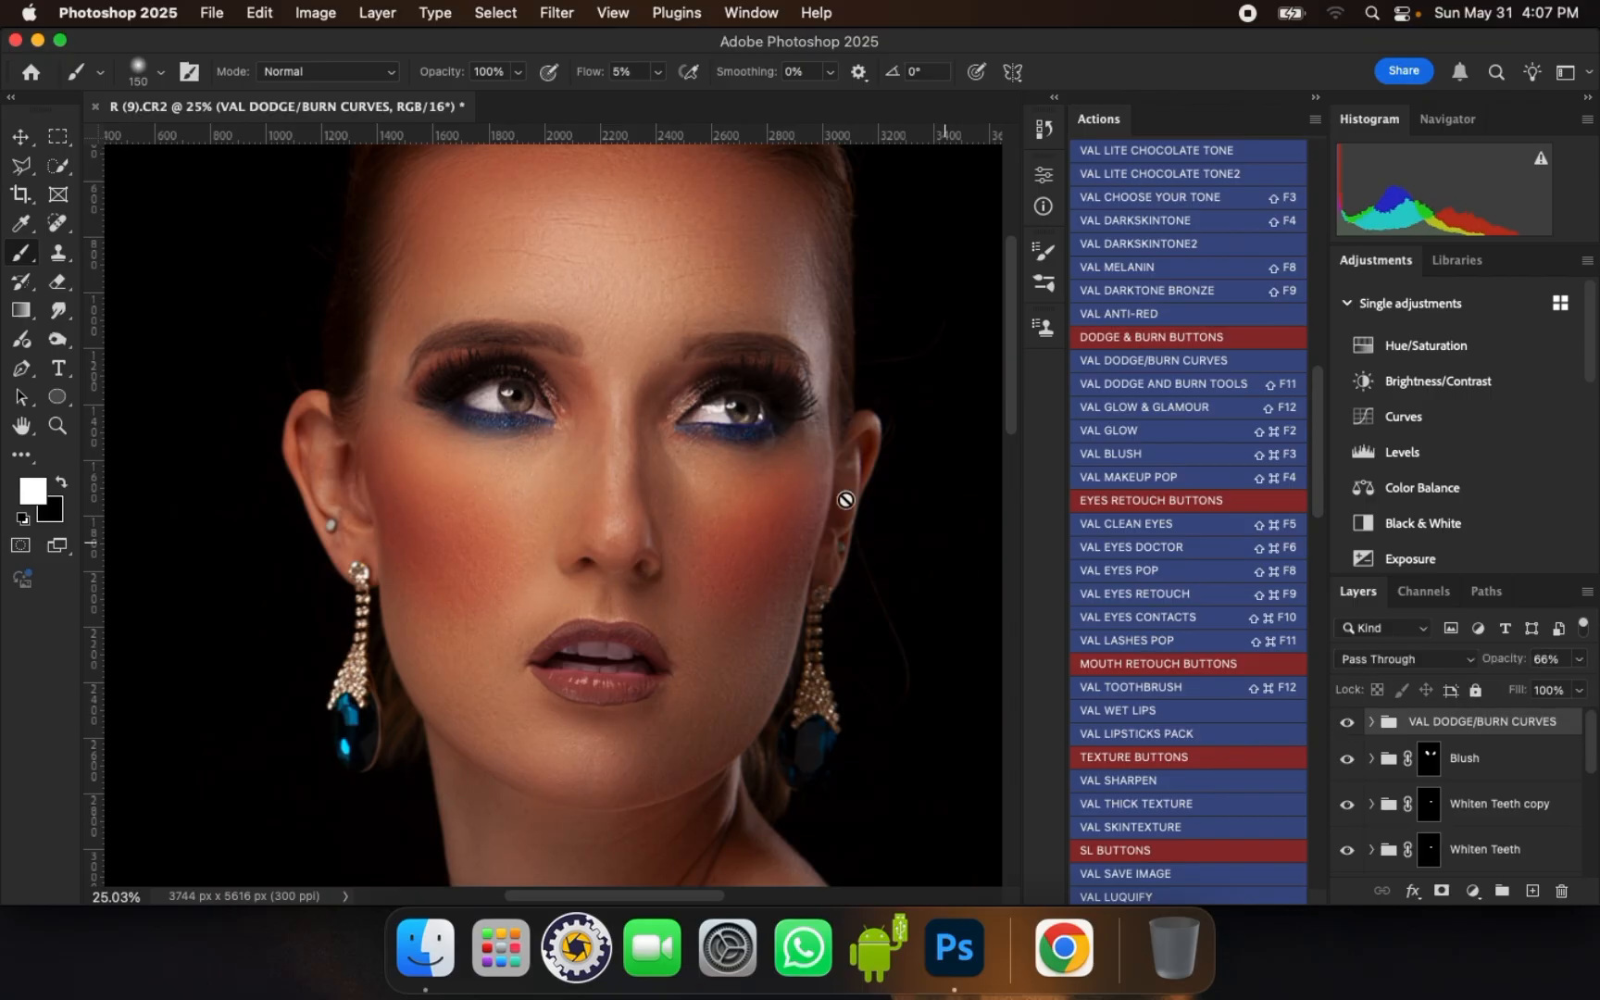
- Run the VAL LIPSTICKS PACK action through its prompts and expand the resulting VAL LIPSTICKS group
scroll(752, 460, "down", 3)
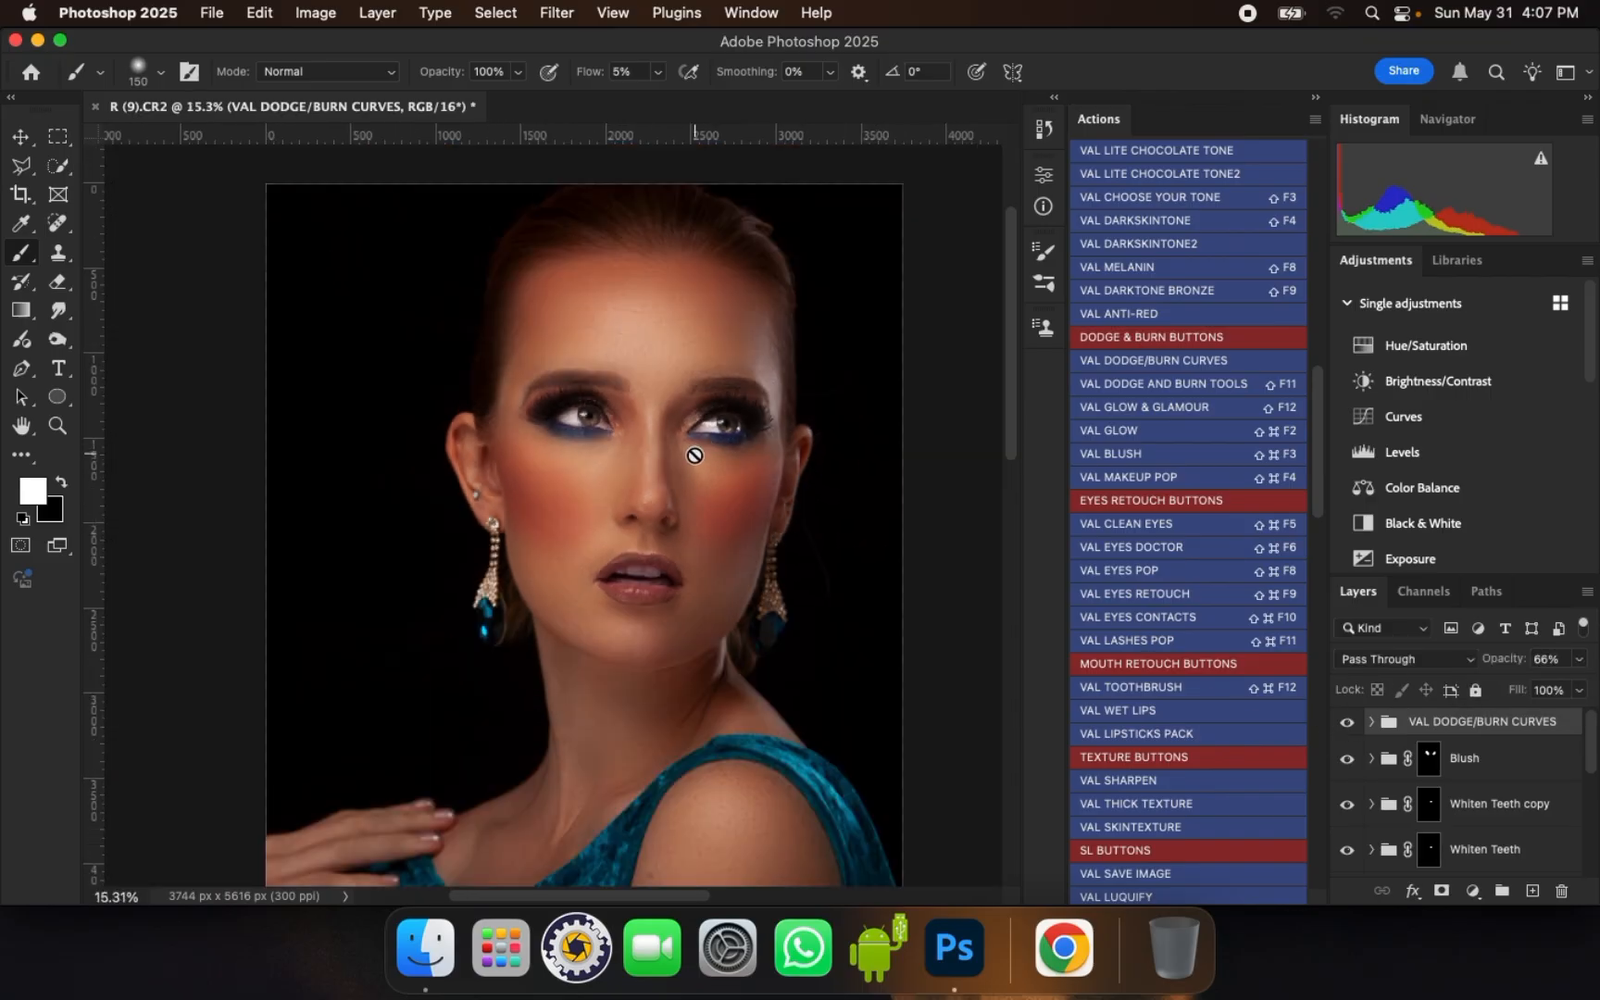
scroll(674, 511, "up", 3)
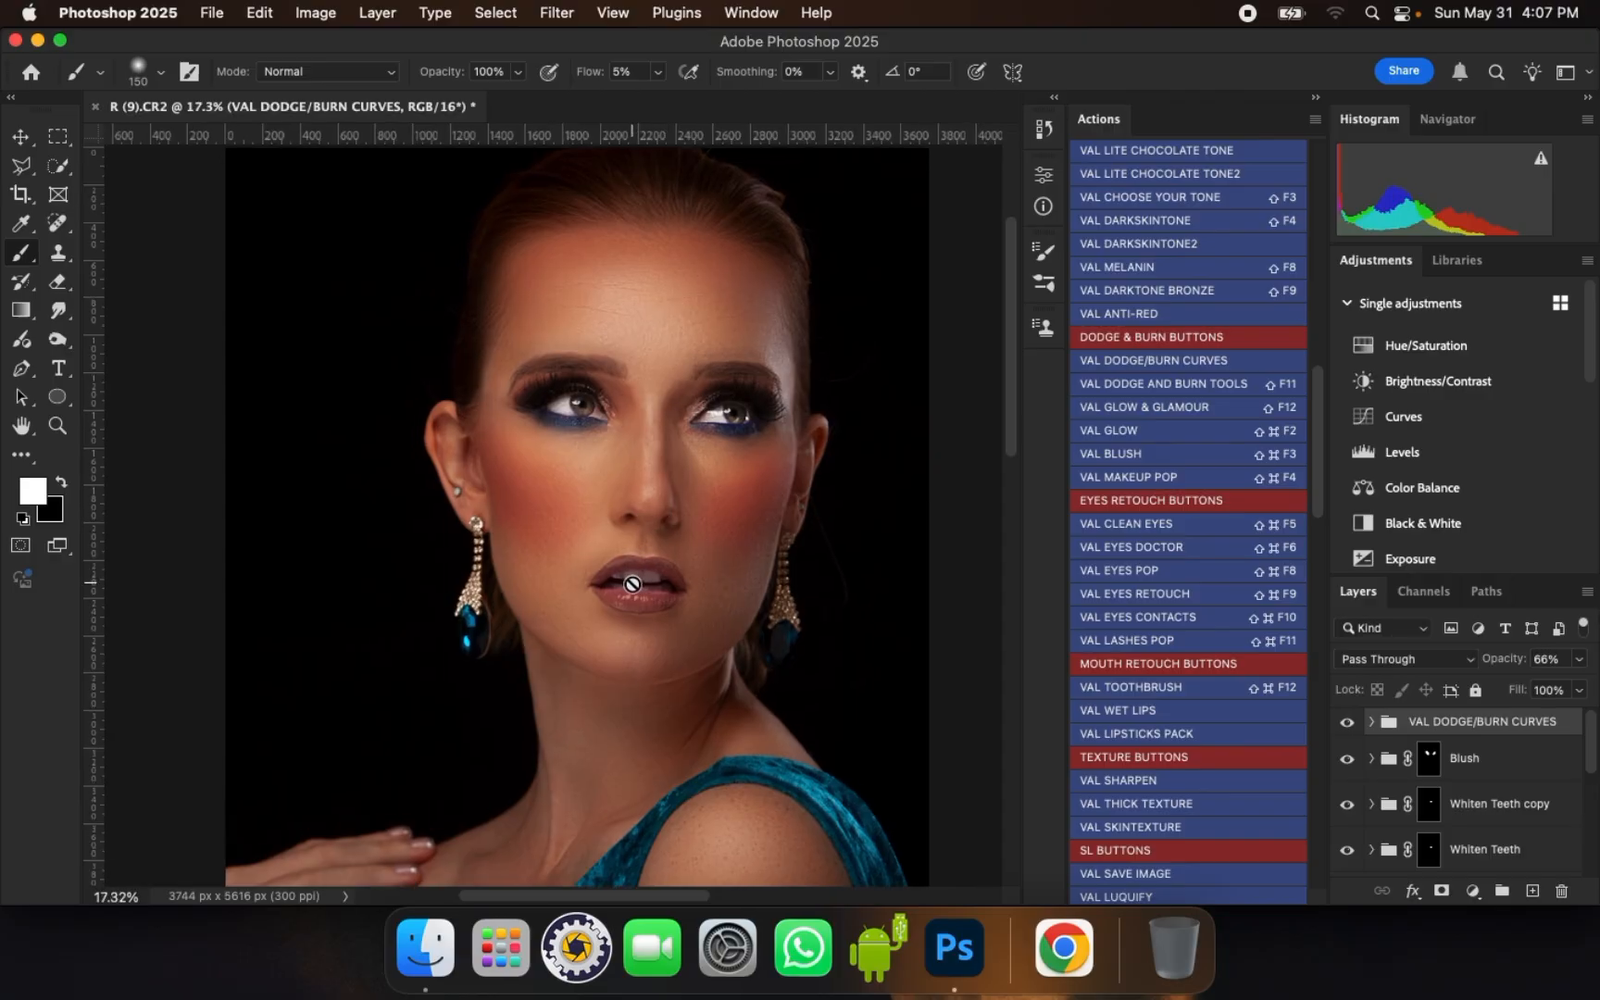
scroll(633, 588, "up", 1)
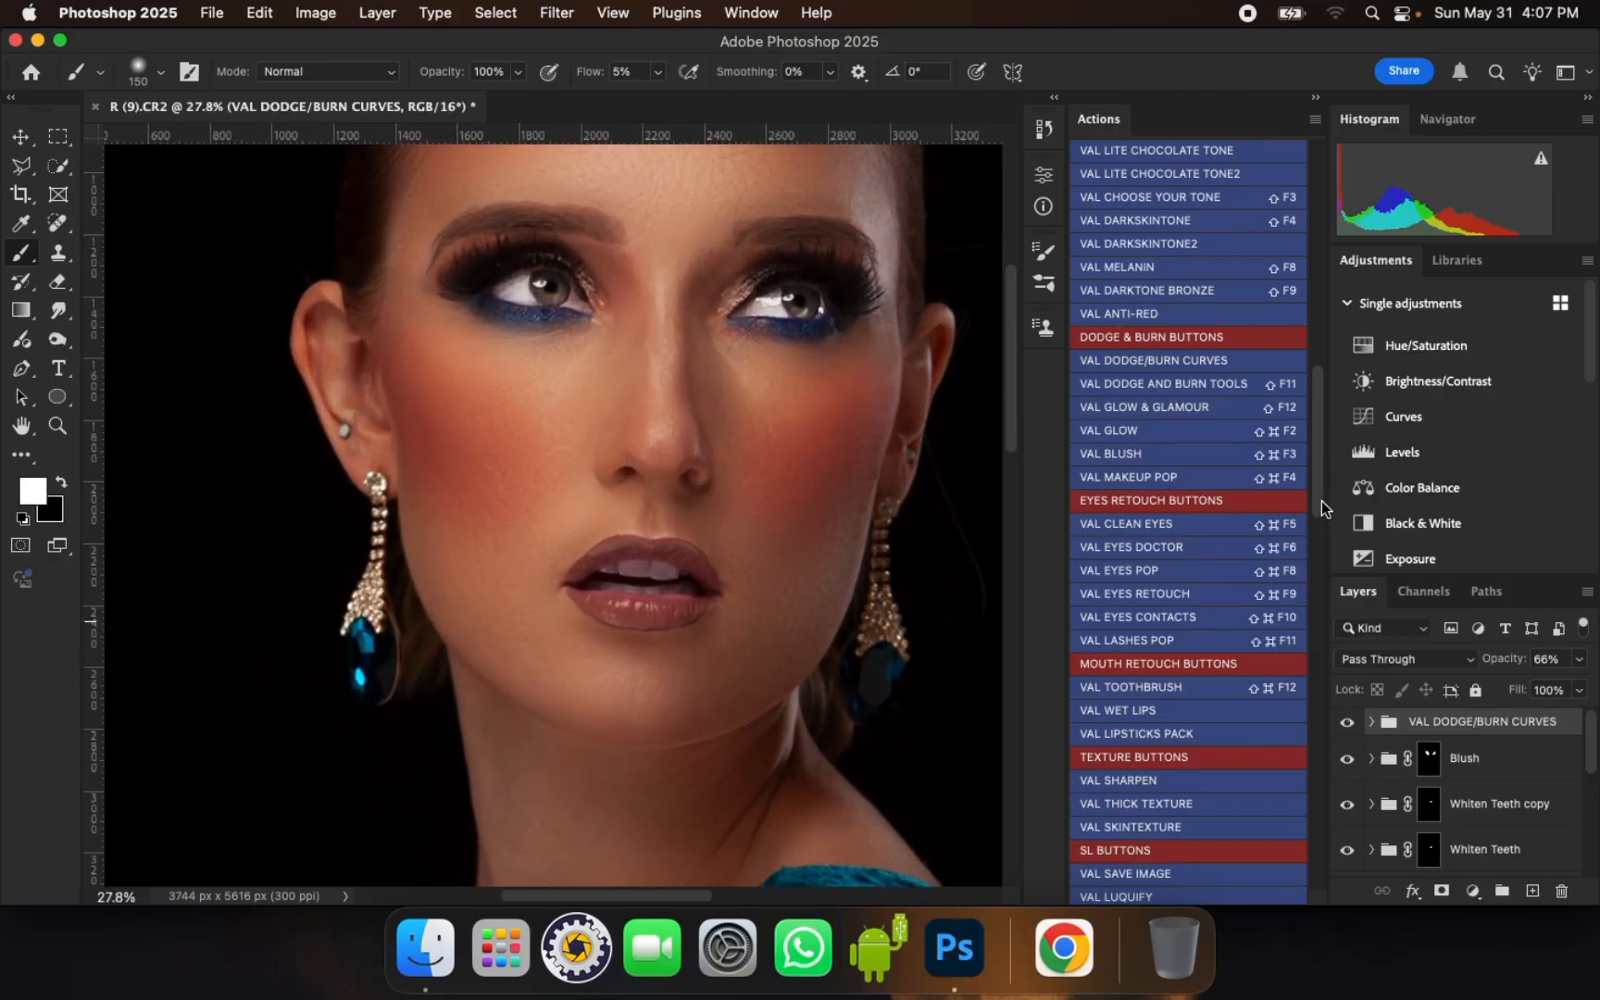
scroll(1321, 507, "down", 5)
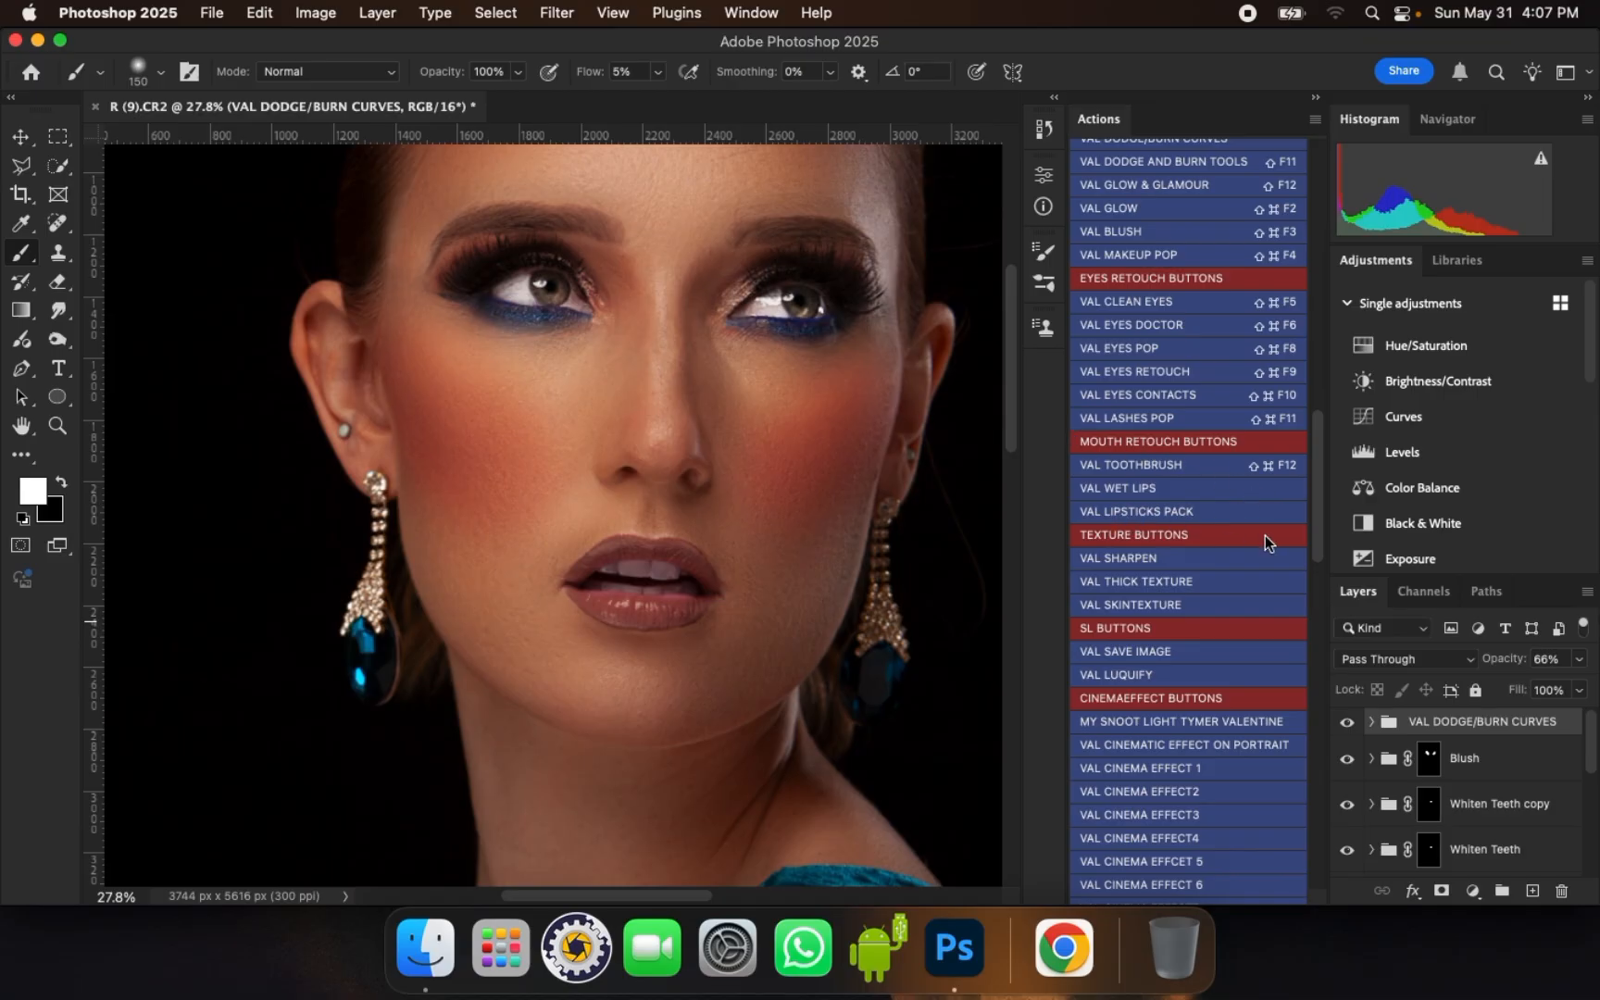
left_click(1160, 514)
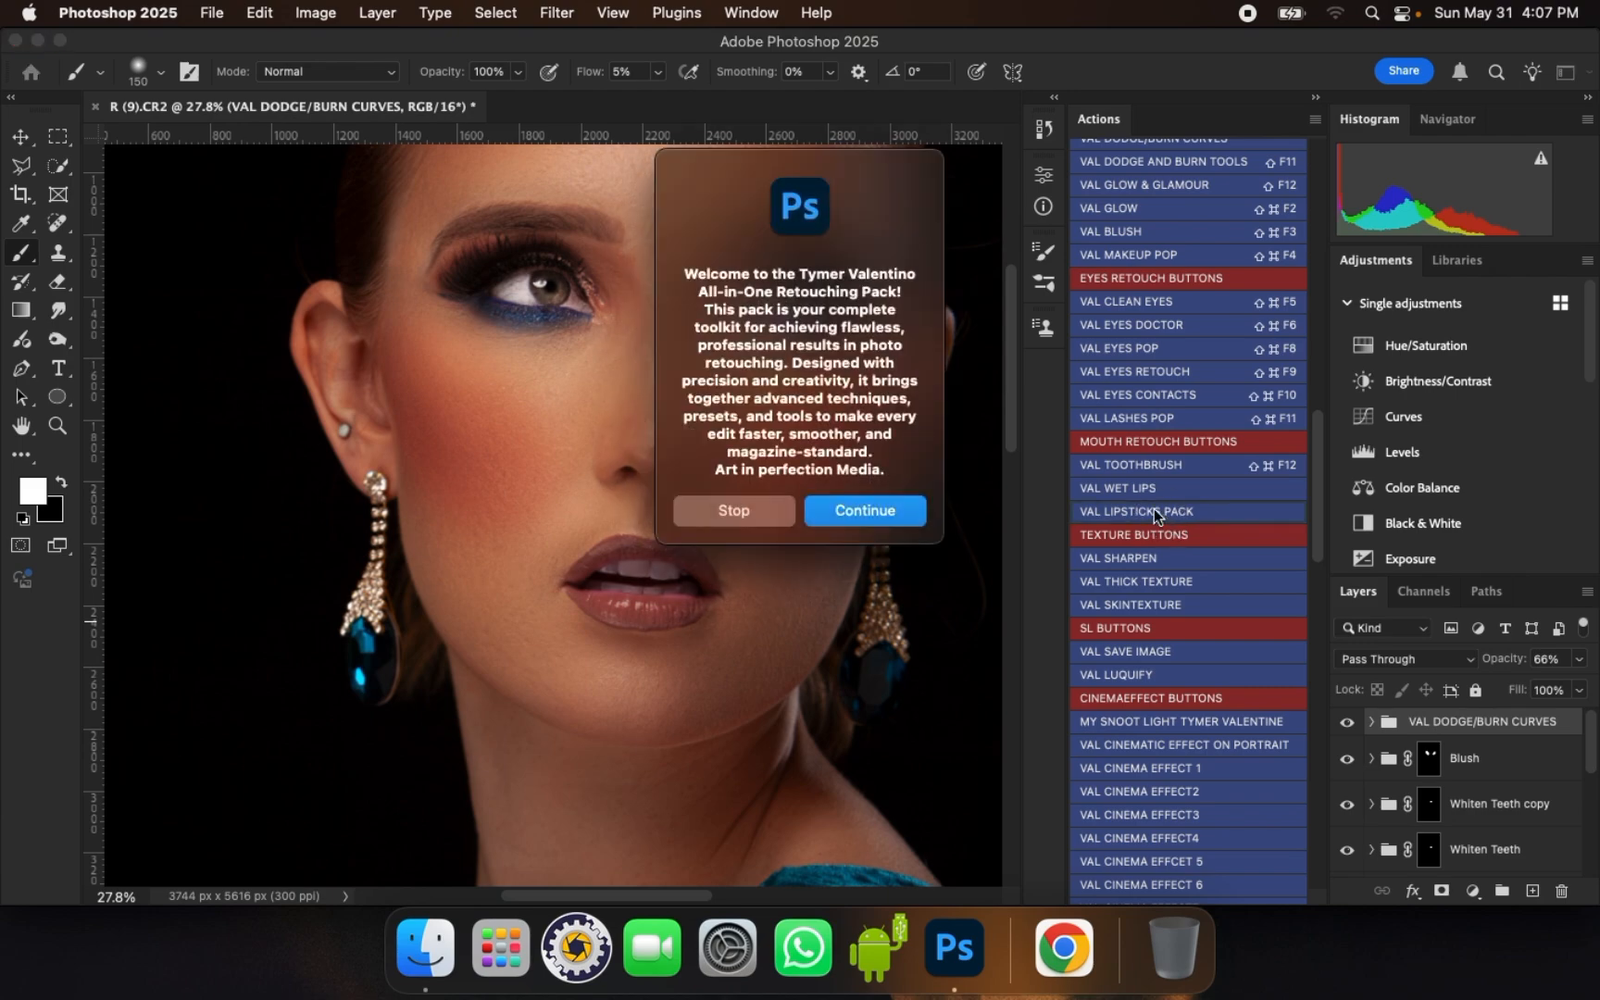
key("Return")
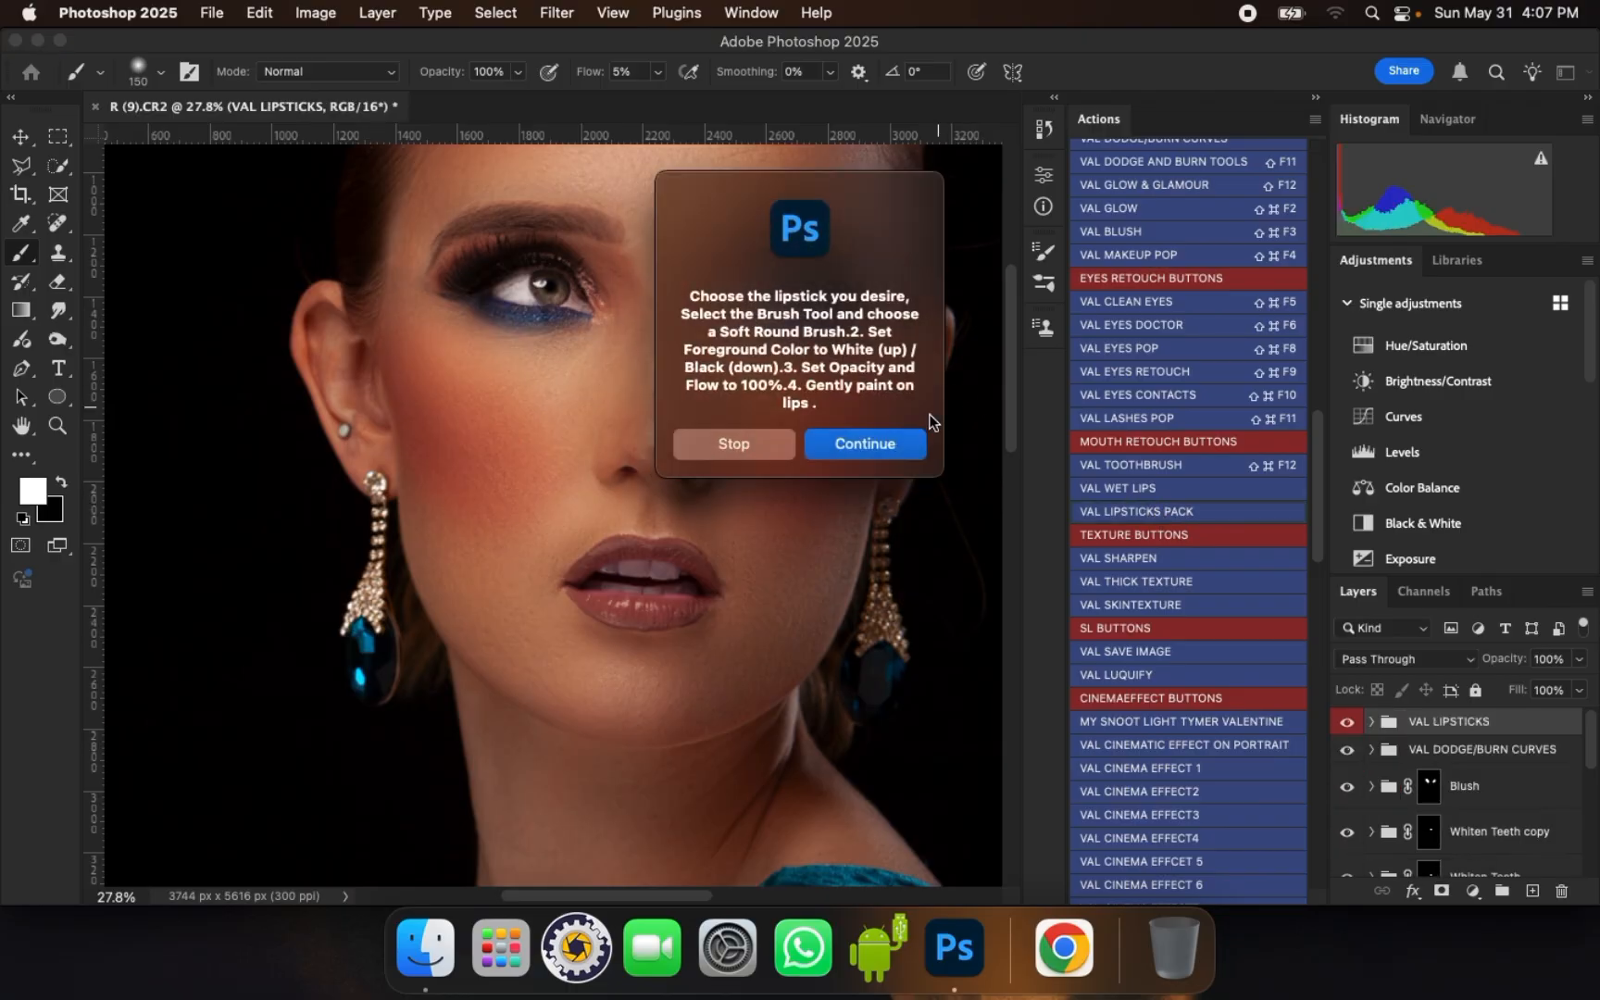
left_click(911, 442)
left_click(1370, 722)
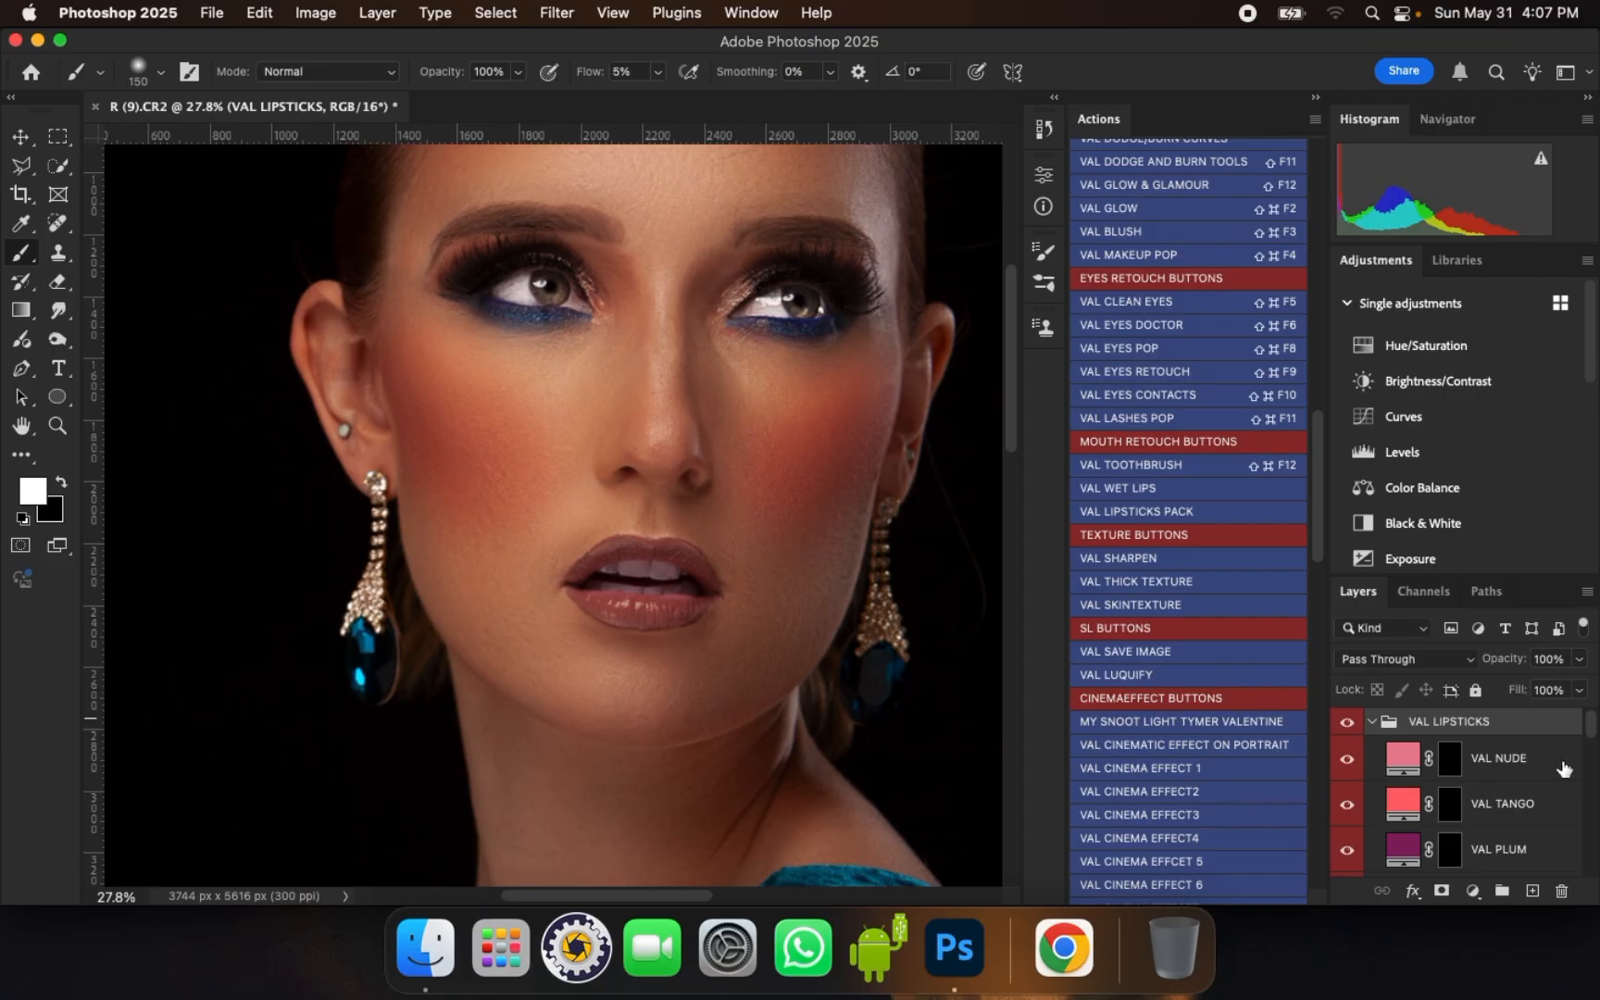
- Paint white over the upper and lower lips on the VAL NUDE mask with a 60–70 px soft brush at 100% flow
mouse_move(1592, 726)
left_mouse_down()
mouse_move(1589, 780)
mouse_move(1583, 718)
left_mouse_up()
left_click(1448, 761)
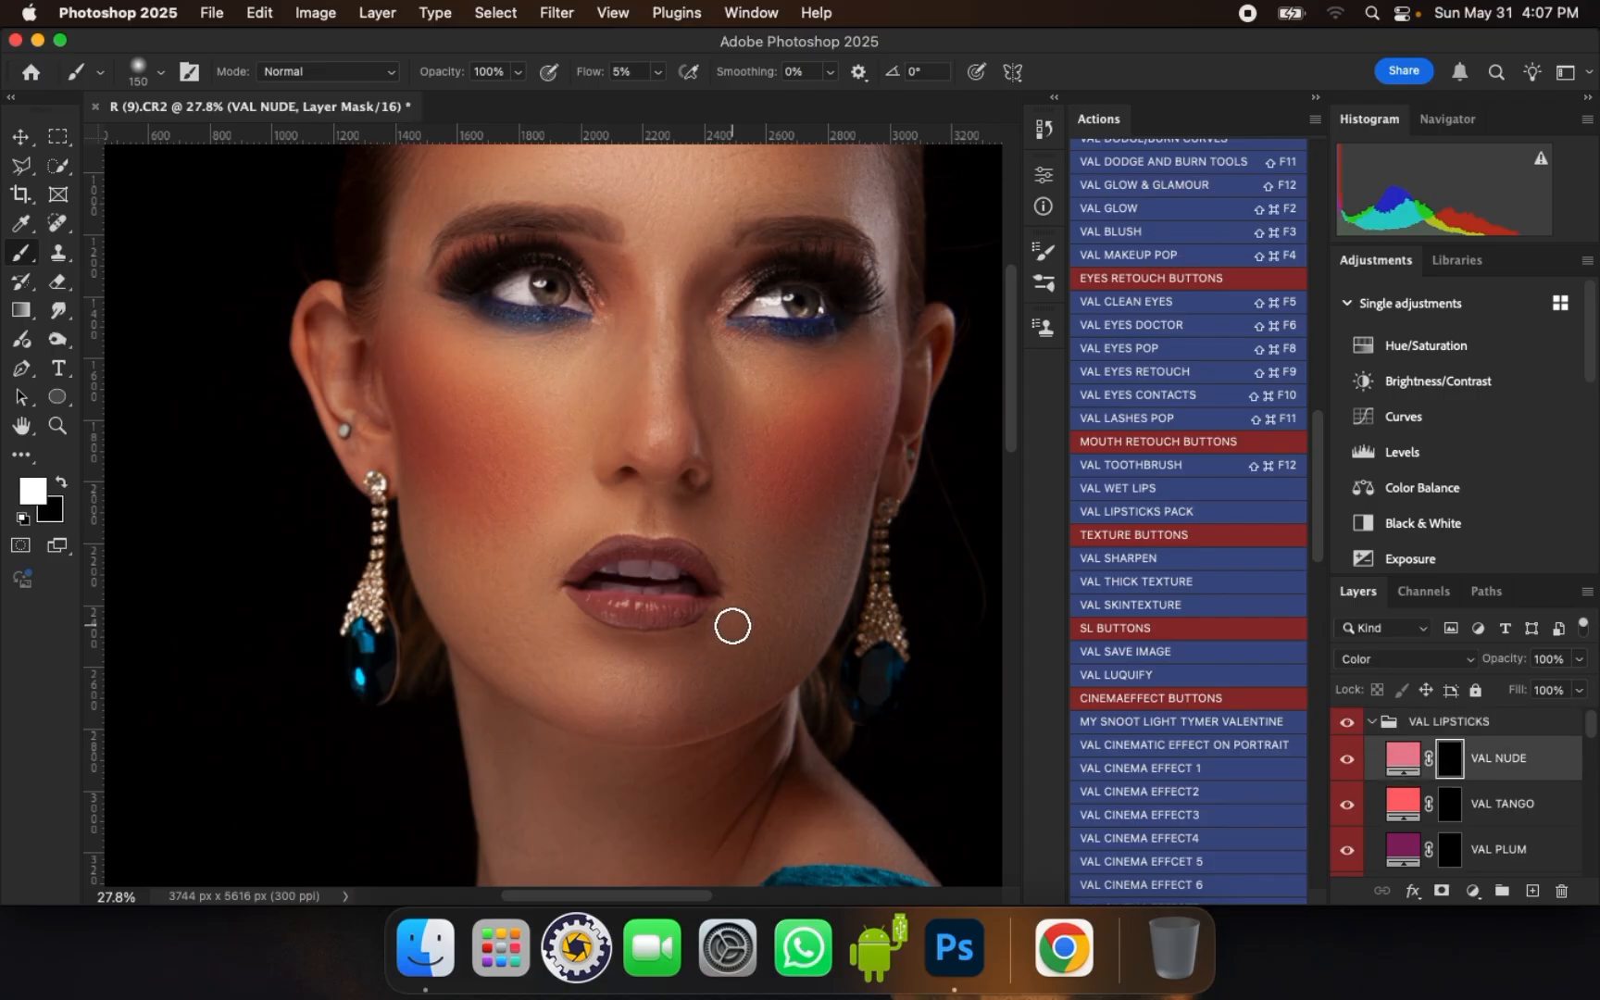
scroll(621, 600, "up", 3)
key("bracketleft")
key("bracketleft")
key("bracketleft")
key("bracketleft")
key("bracketleft")
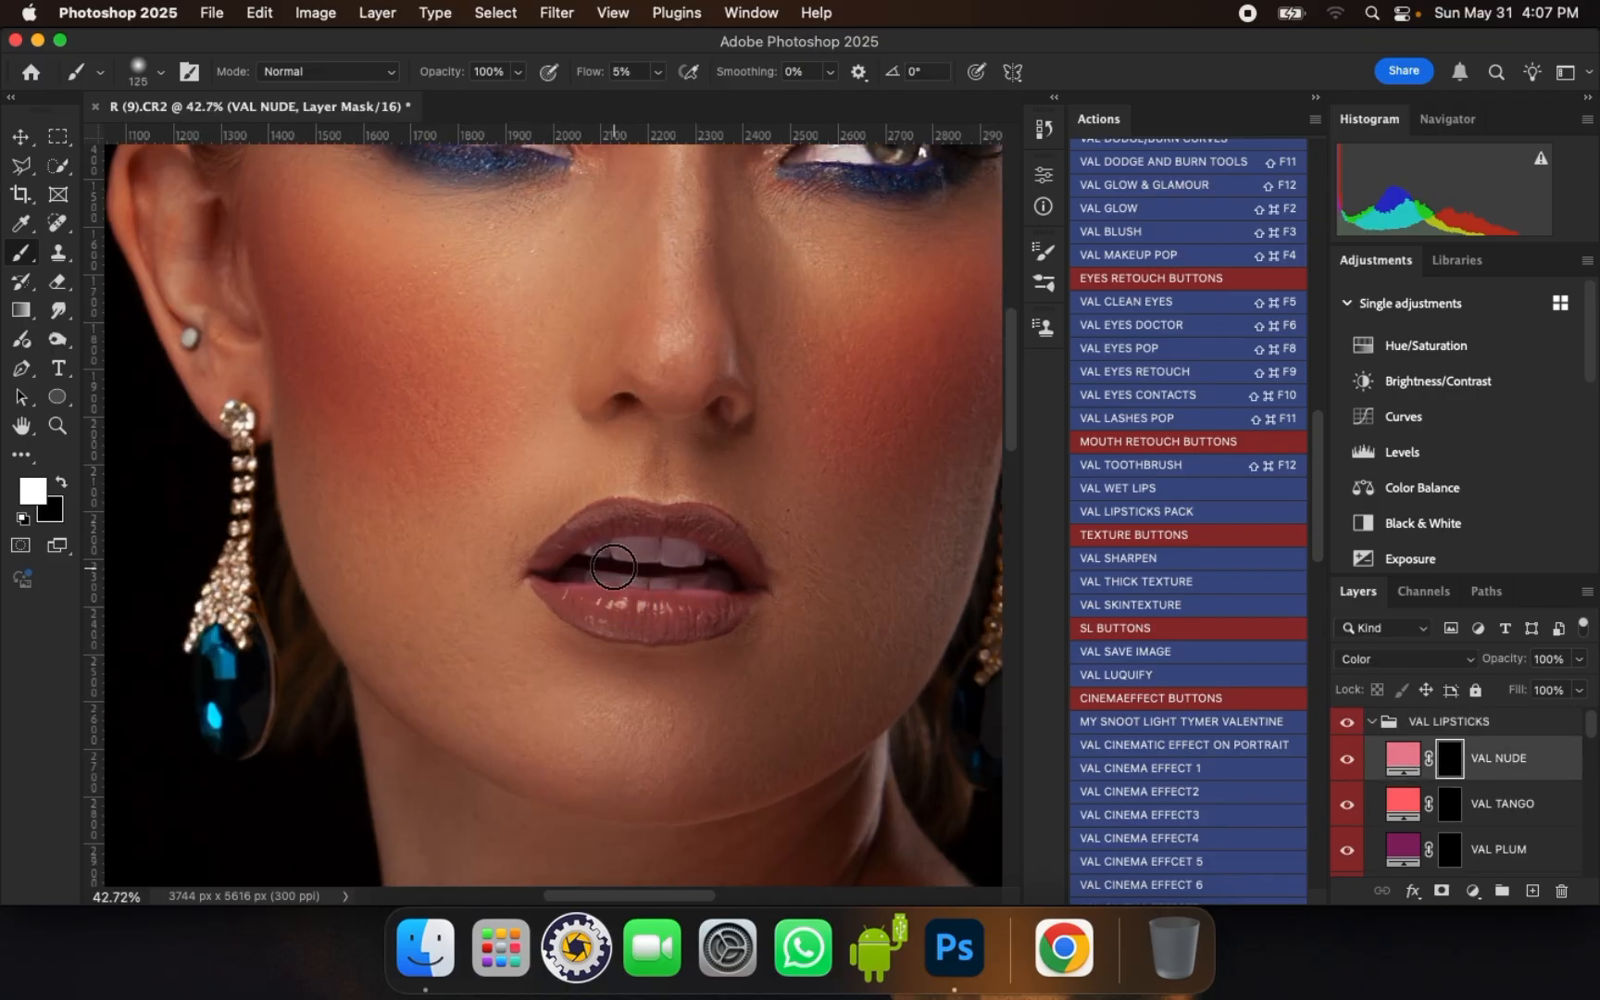
scroll(565, 560, "up", 1)
scroll(549, 559, "up", 1)
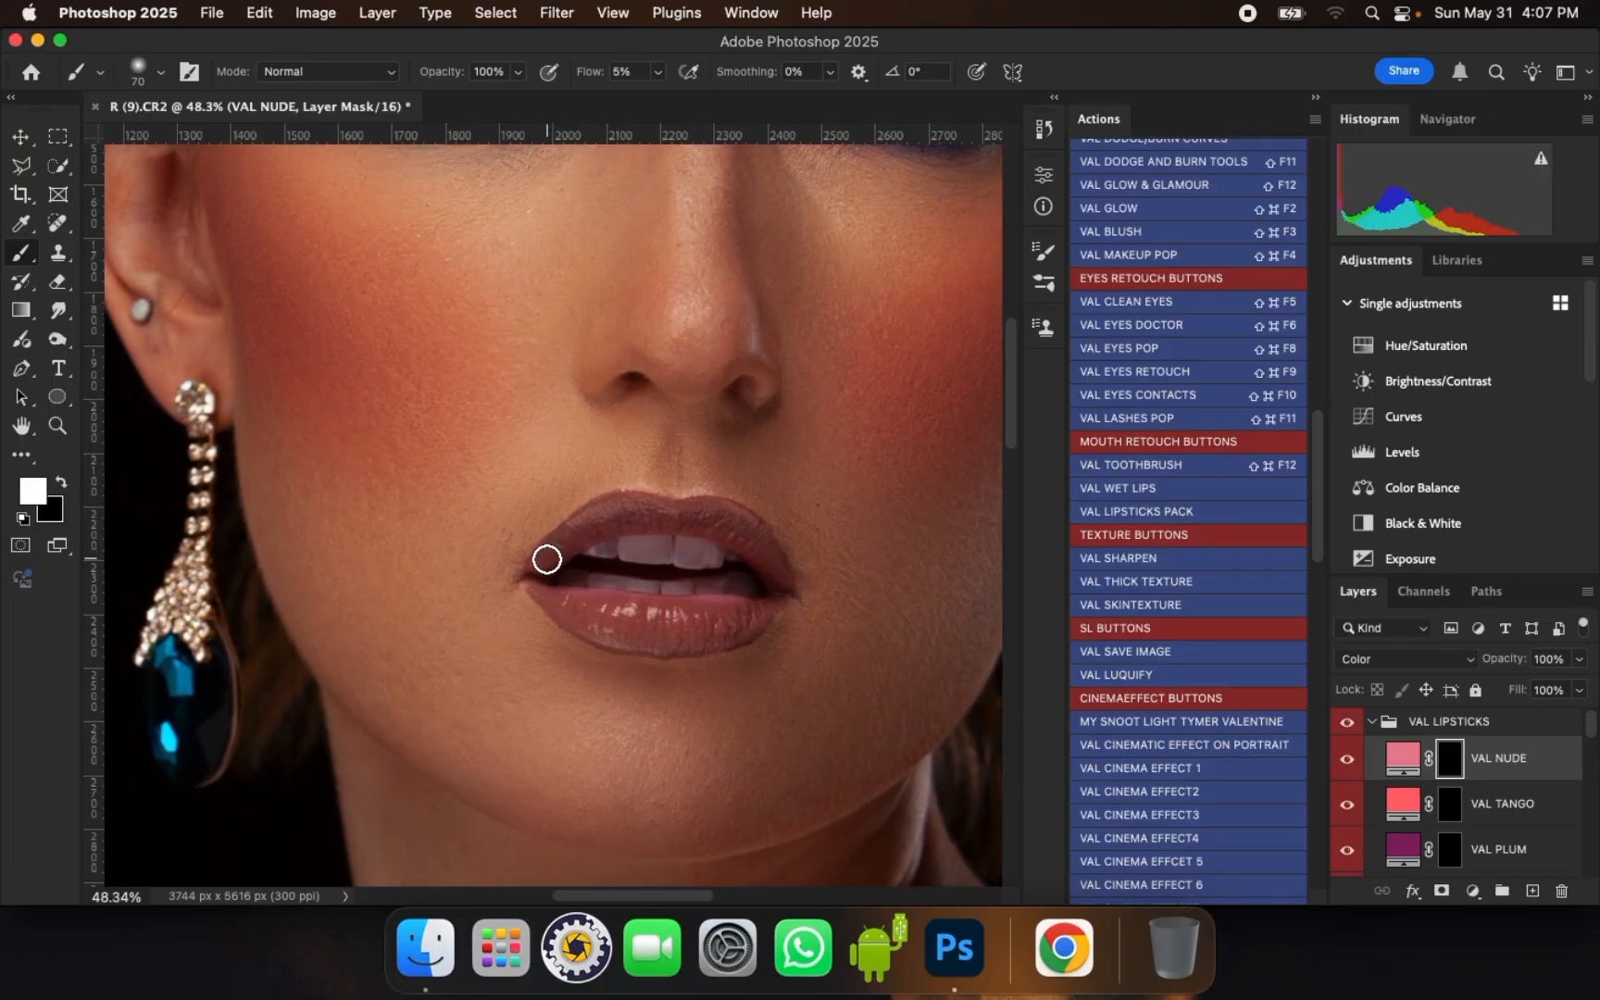
left_click_drag(543, 562, 589, 524)
mouse_move(655, 71)
left_mouse_down()
mouse_move(661, 93)
mouse_move(765, 102)
left_mouse_up()
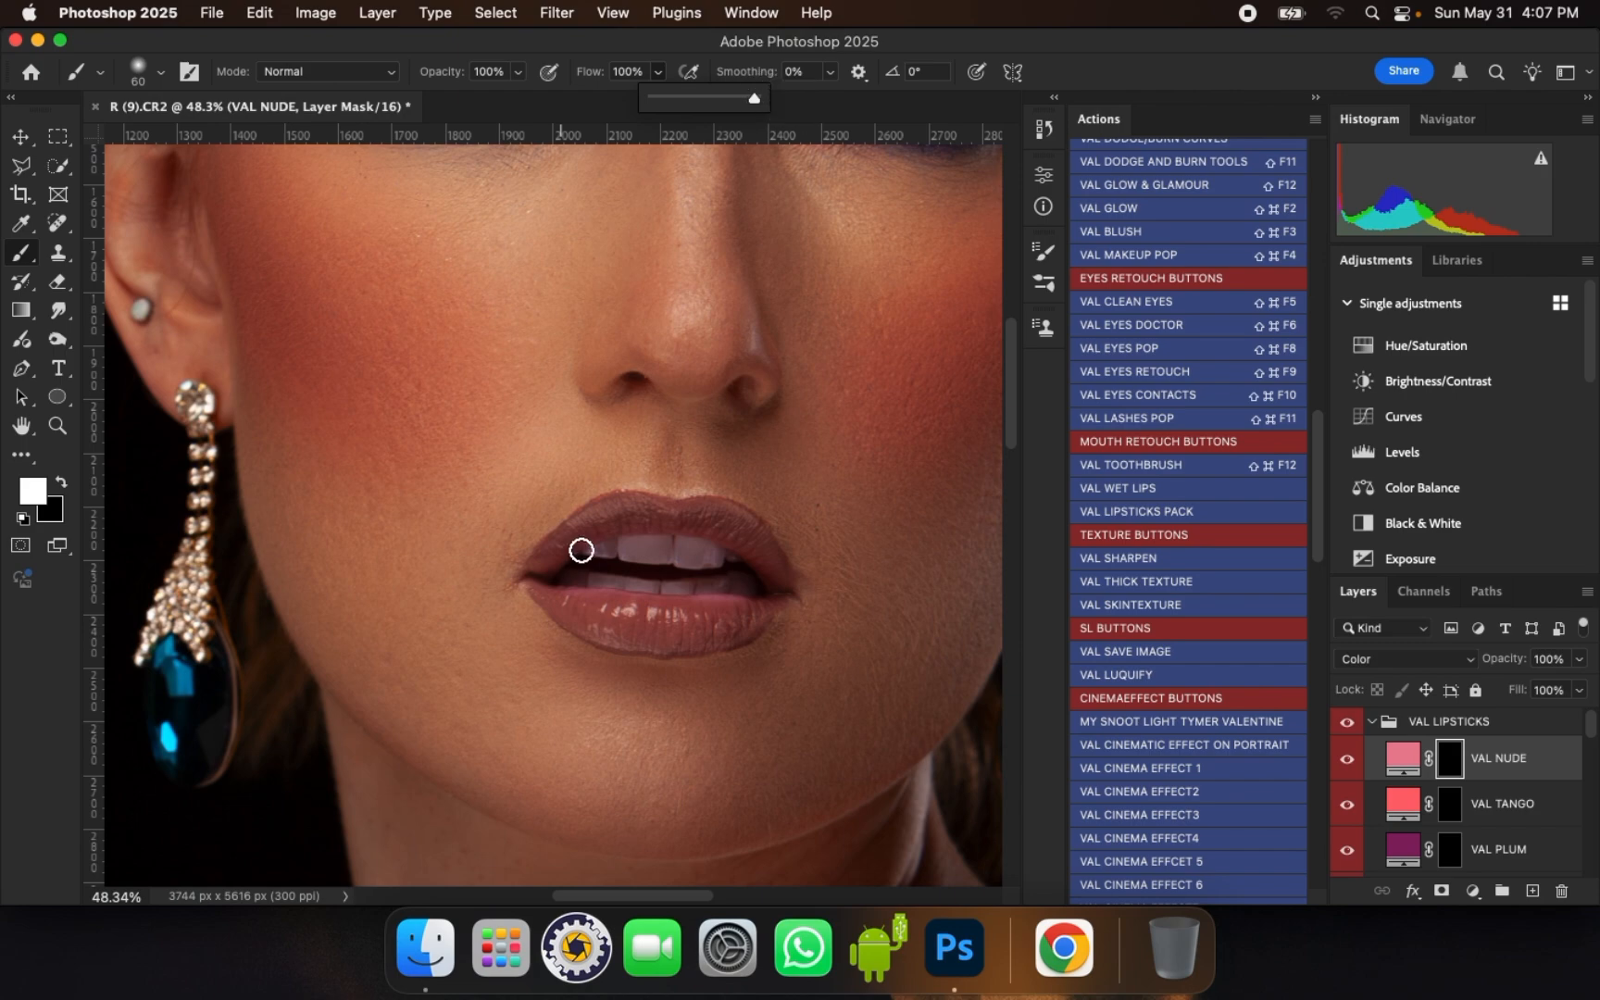
mouse_move(553, 567)
left_mouse_down()
mouse_move(660, 515)
mouse_move(734, 539)
mouse_move(773, 579)
mouse_move(751, 533)
mouse_move(712, 512)
mouse_move(616, 506)
mouse_move(543, 566)
mouse_move(562, 602)
mouse_move(750, 610)
mouse_move(725, 630)
mouse_move(645, 638)
mouse_move(570, 606)
mouse_move(779, 600)
left_mouse_up()
key("bracketright")
- Lower the VAL NUDE lipstick layer's opacity to 59% and collapse the VAL LIPSTICKS group
scroll(732, 625, "down", 3)
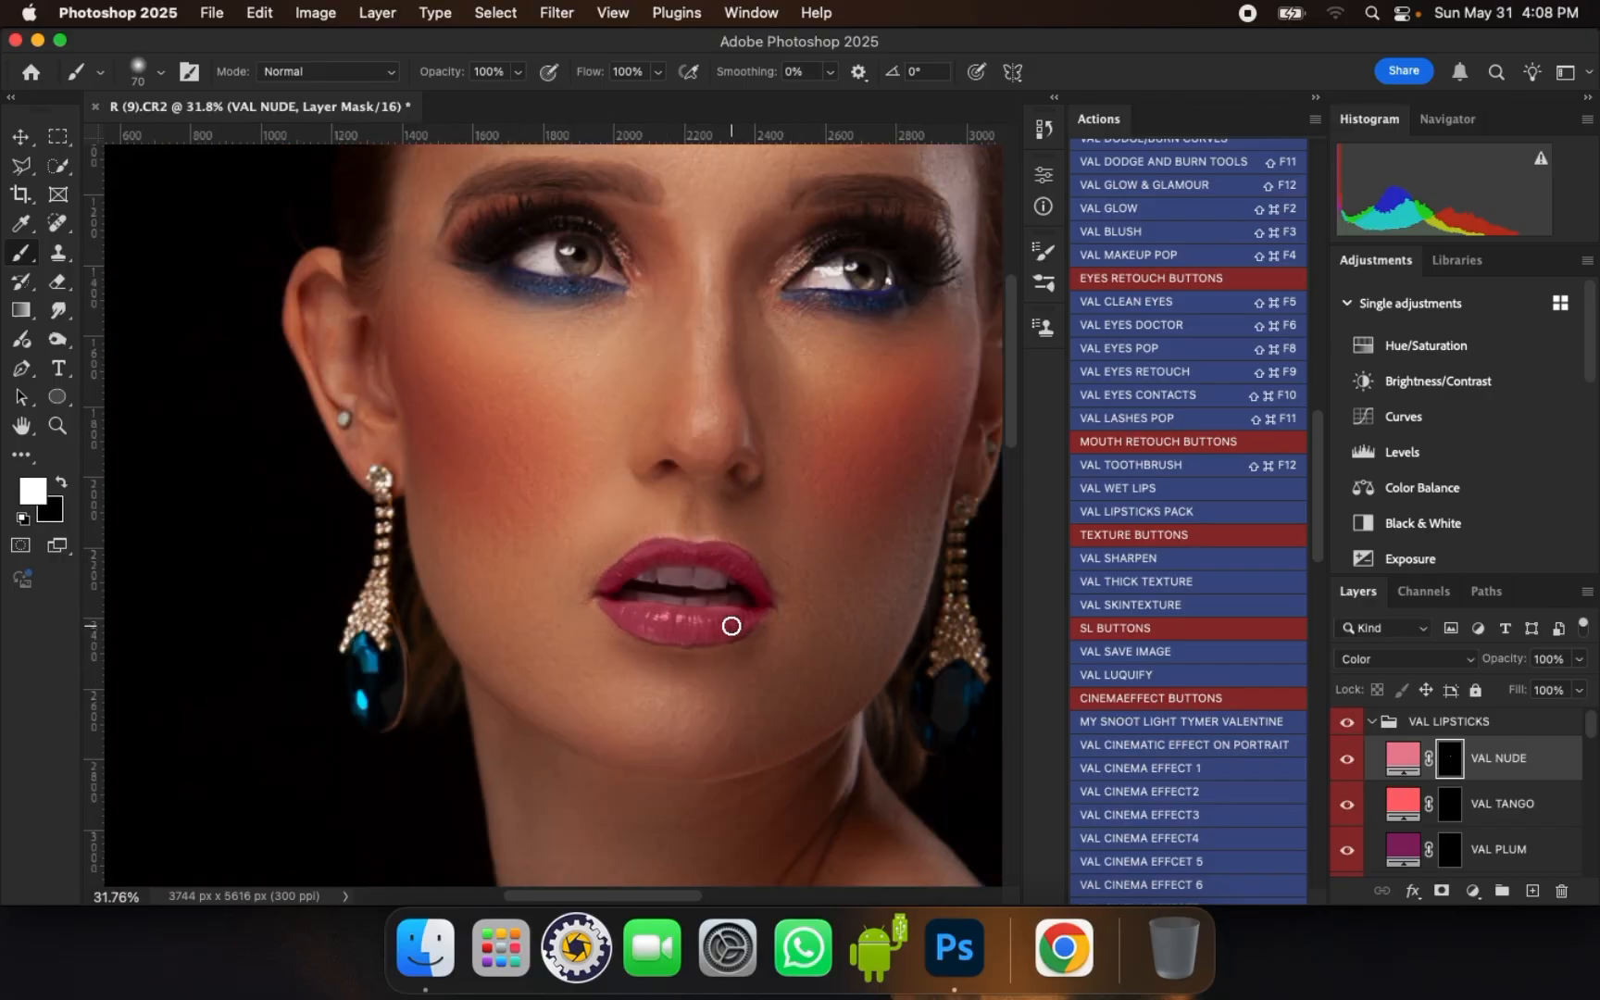
left_click(1581, 662)
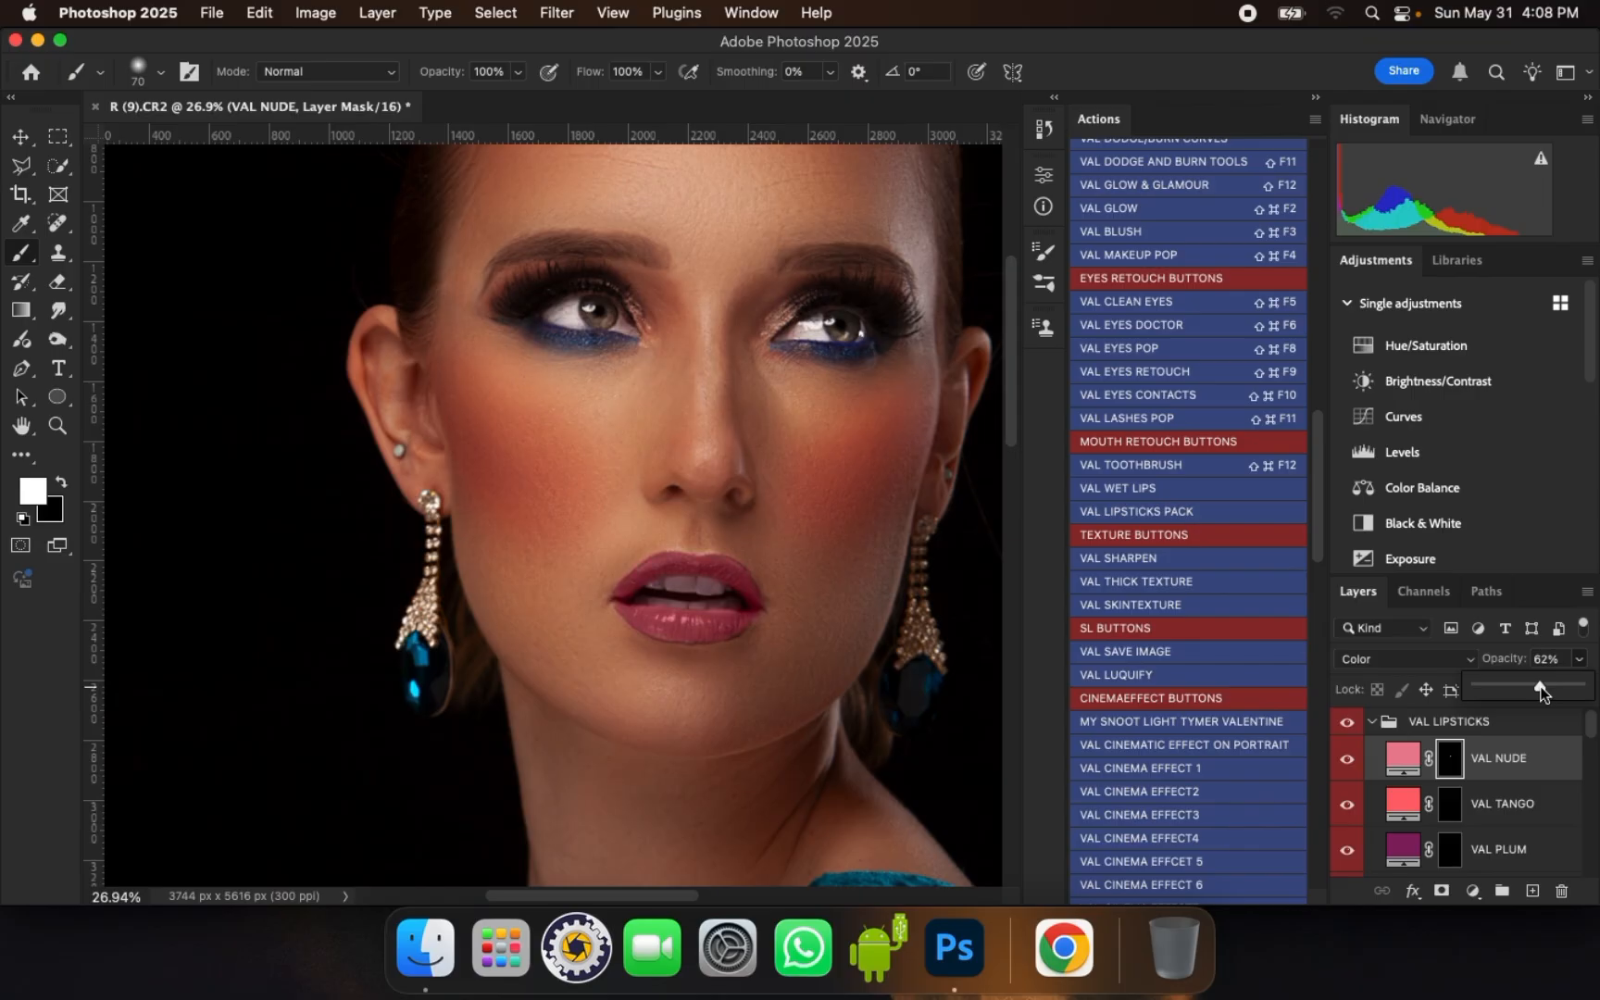
left_click_drag(1540, 690, 1534, 686)
scroll(688, 575, "down", 2)
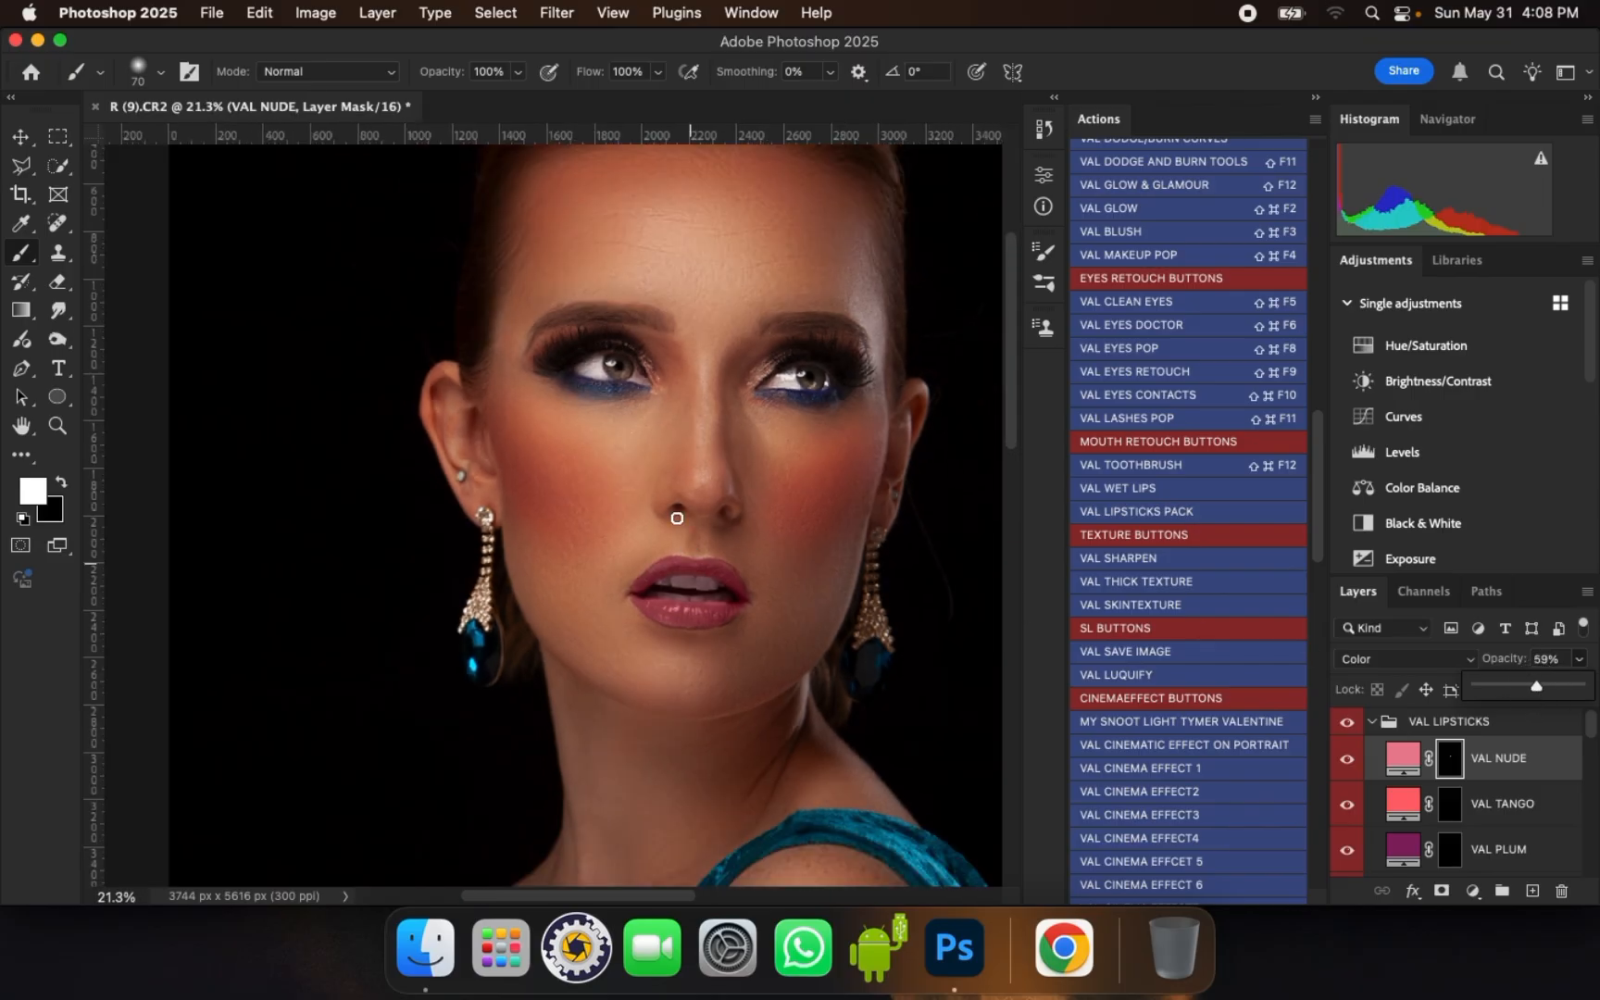
scroll(677, 517, "down", 1)
scroll(660, 565, "down", 1)
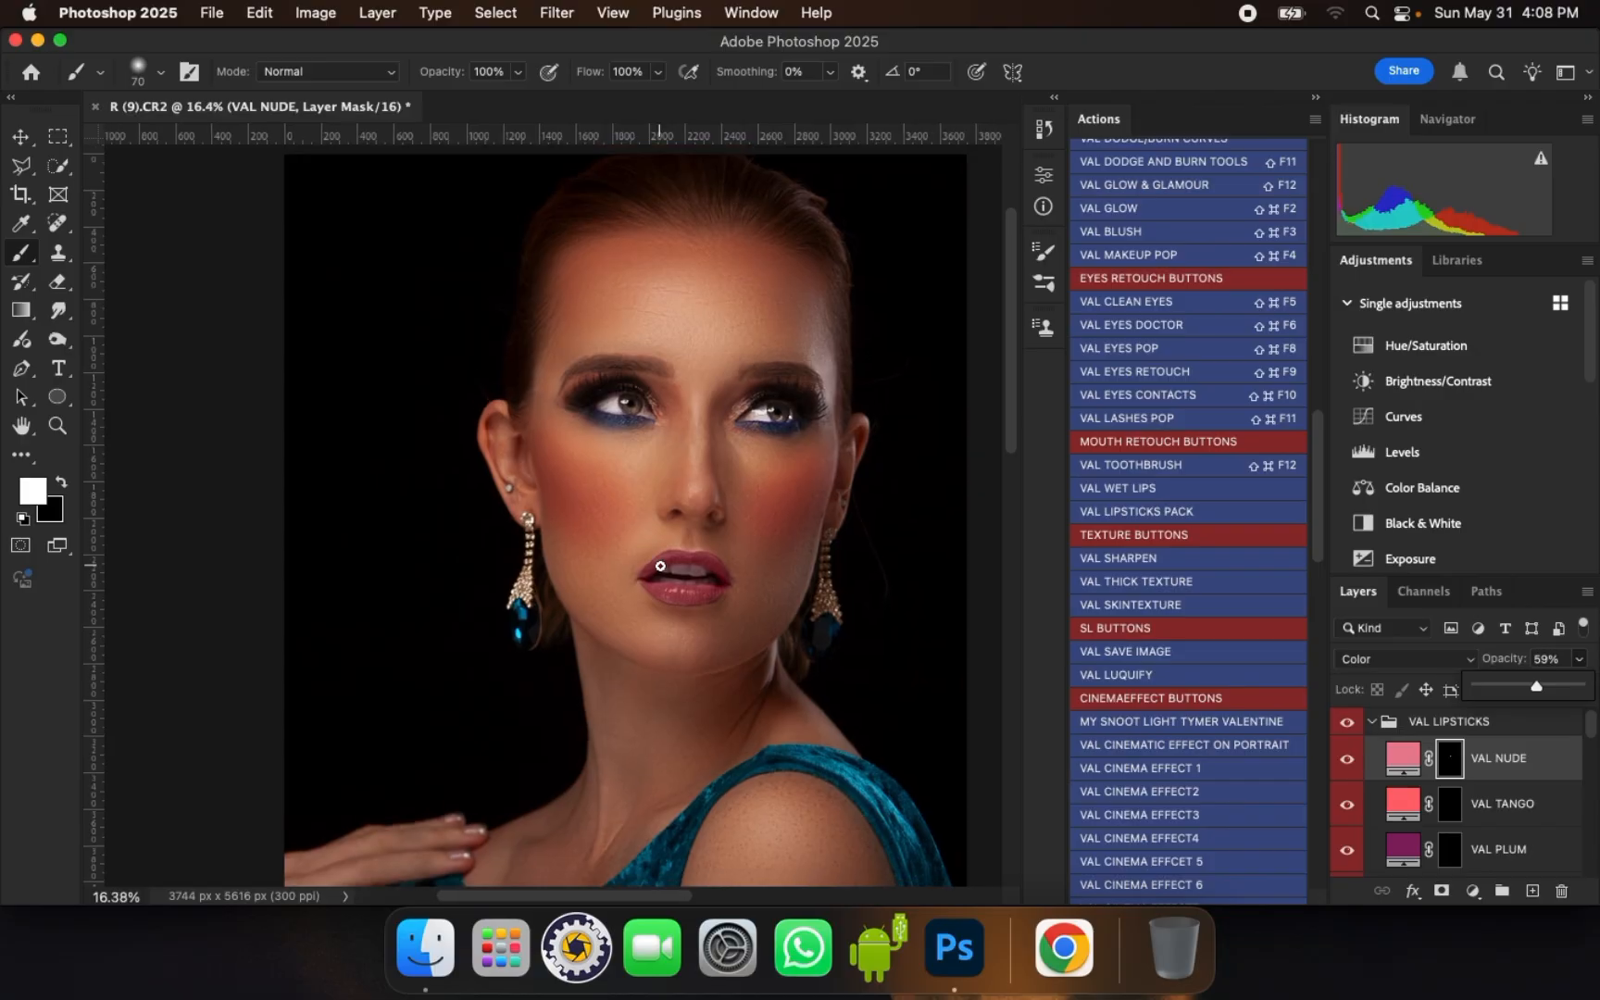
left_click(1372, 722)
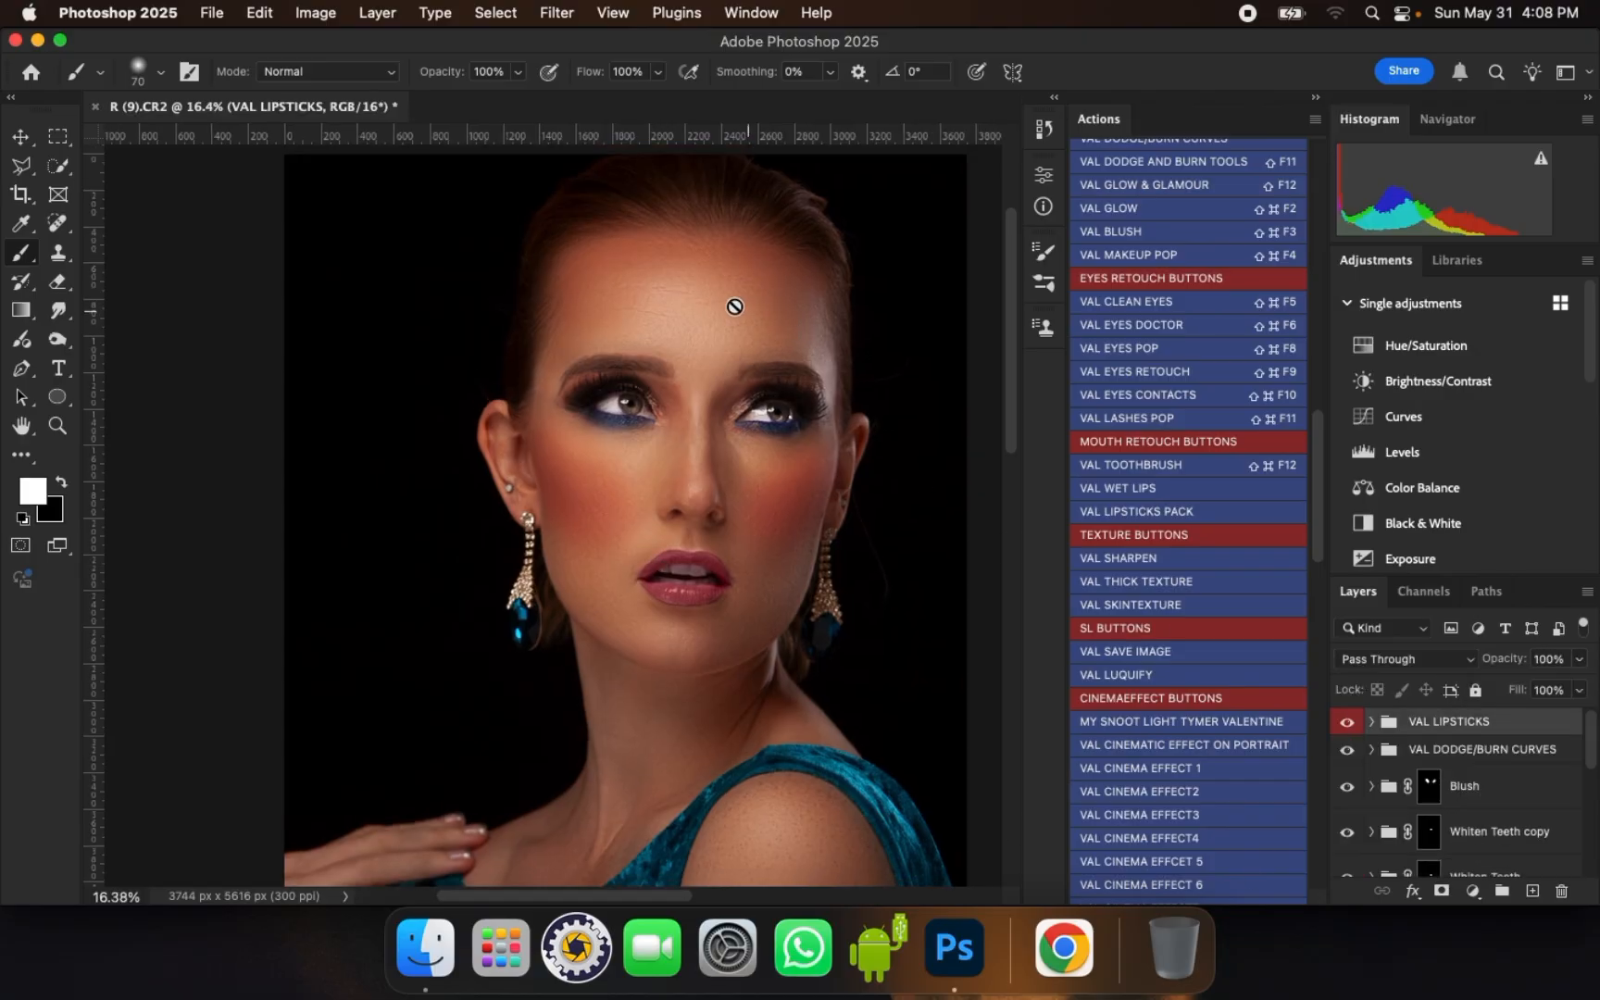
- Add a Color Balance adjustment layer above VAL LIPSTICKS with midtones at Cyan/Red -4, Magenta/Green +4 and Yellow/Blue -5
scroll(682, 291, "down", 1)
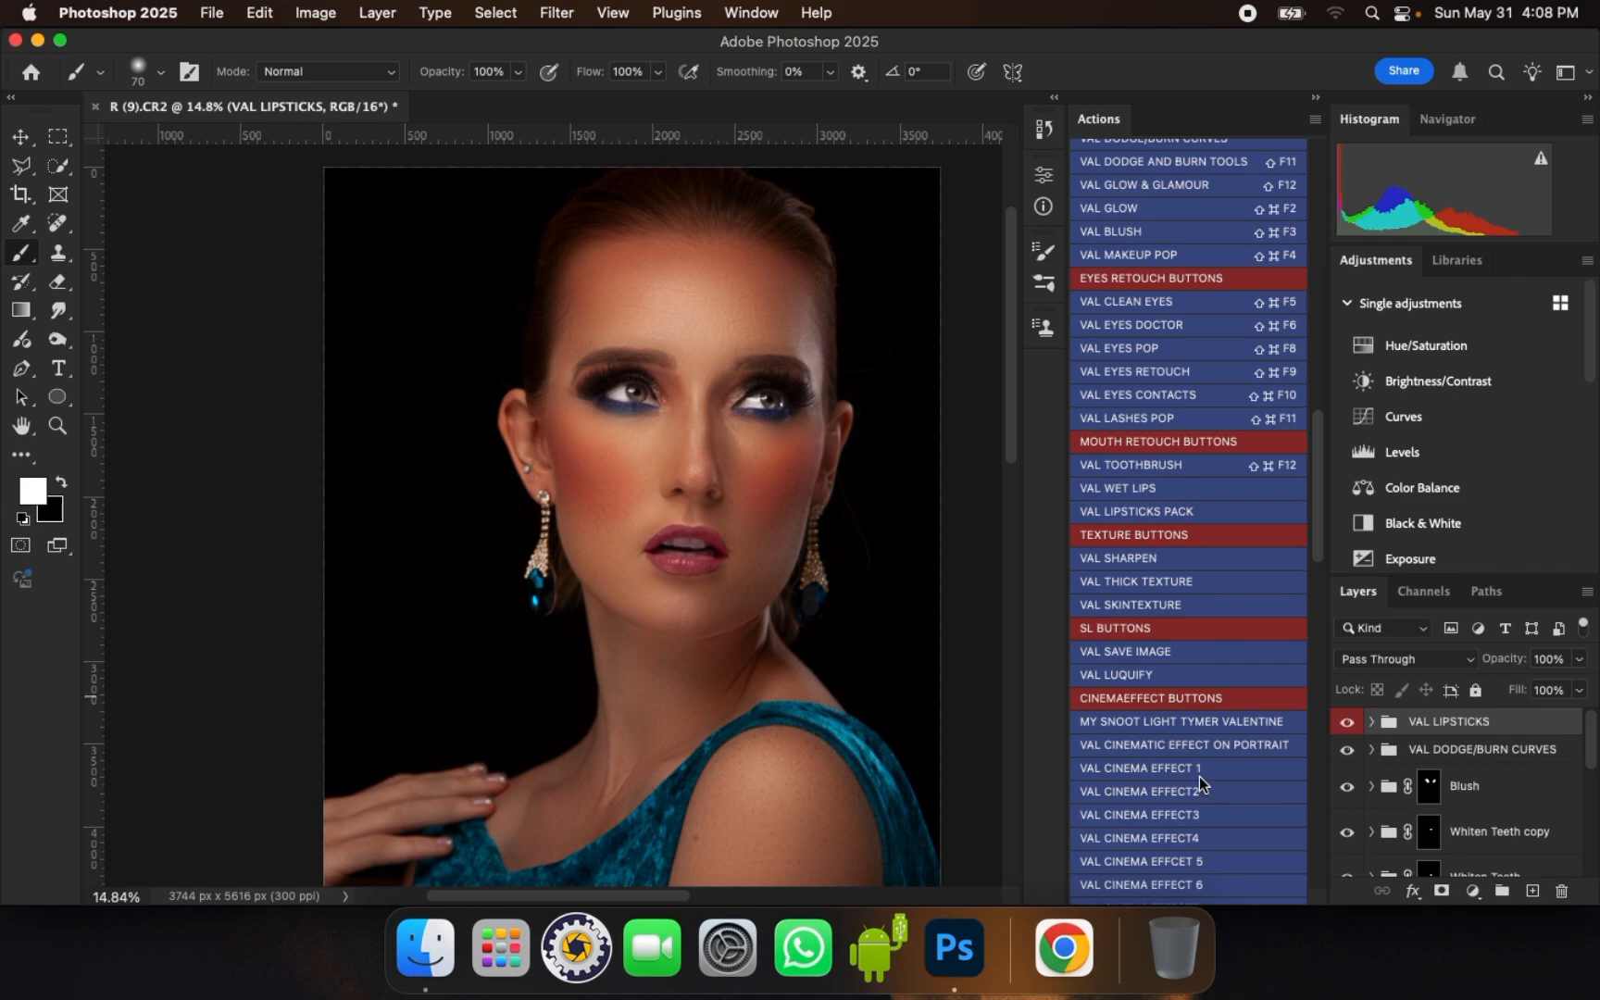
left_click(1471, 891)
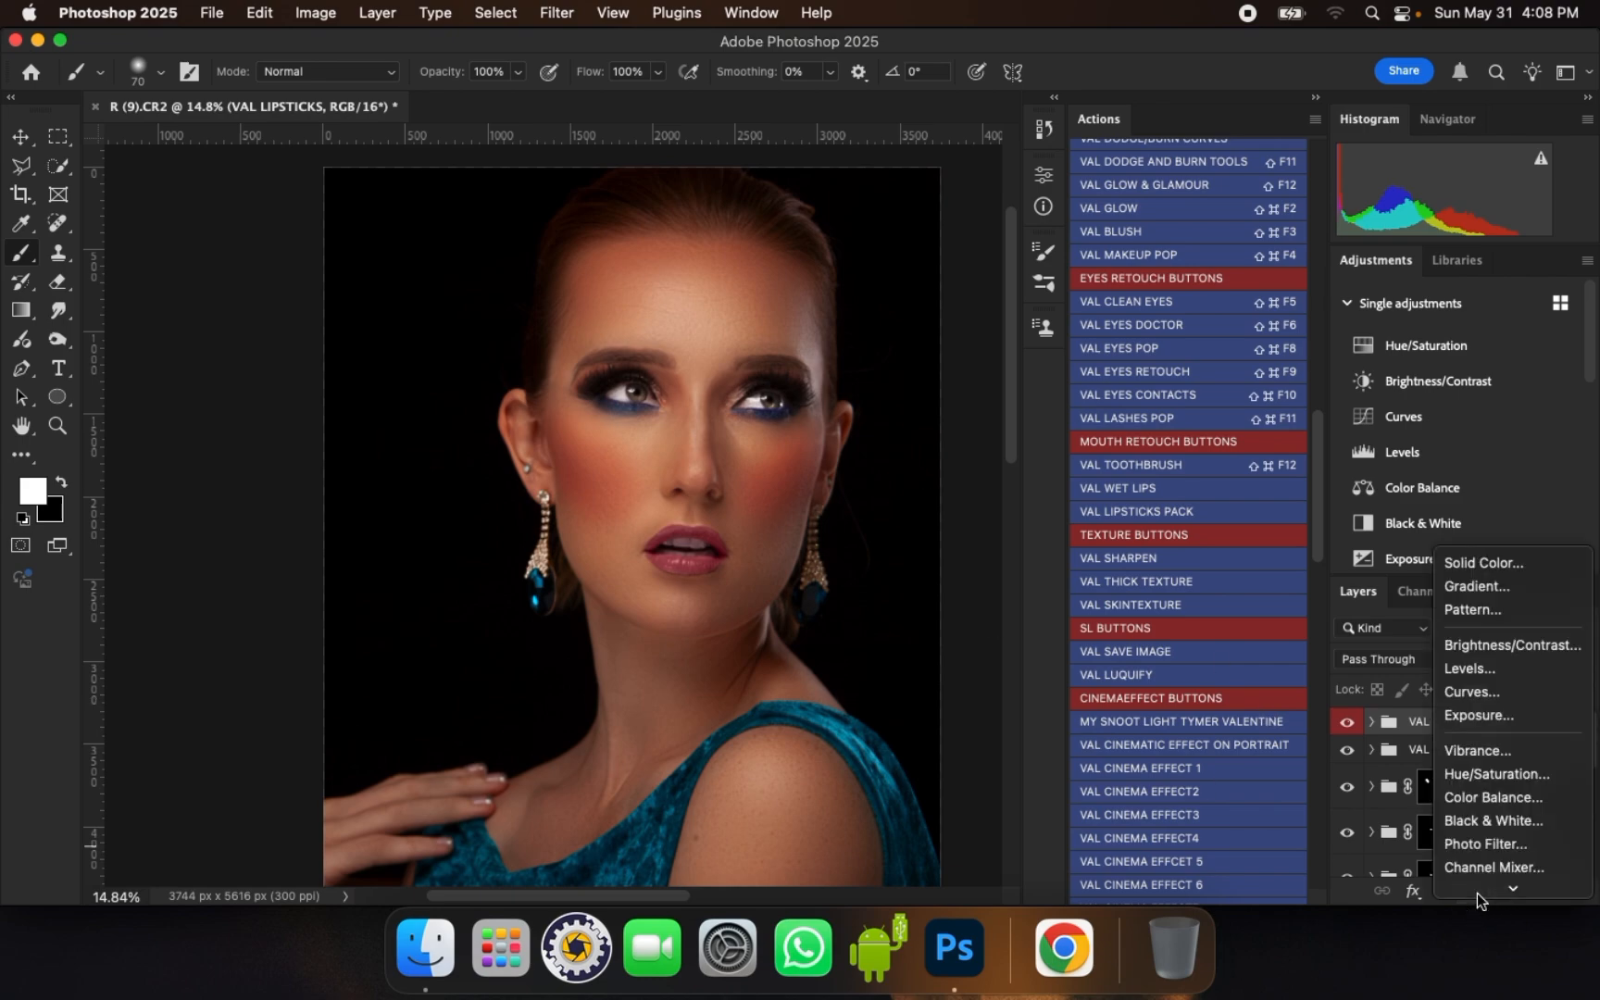
left_click(1504, 794)
scroll(732, 286, "up", 1)
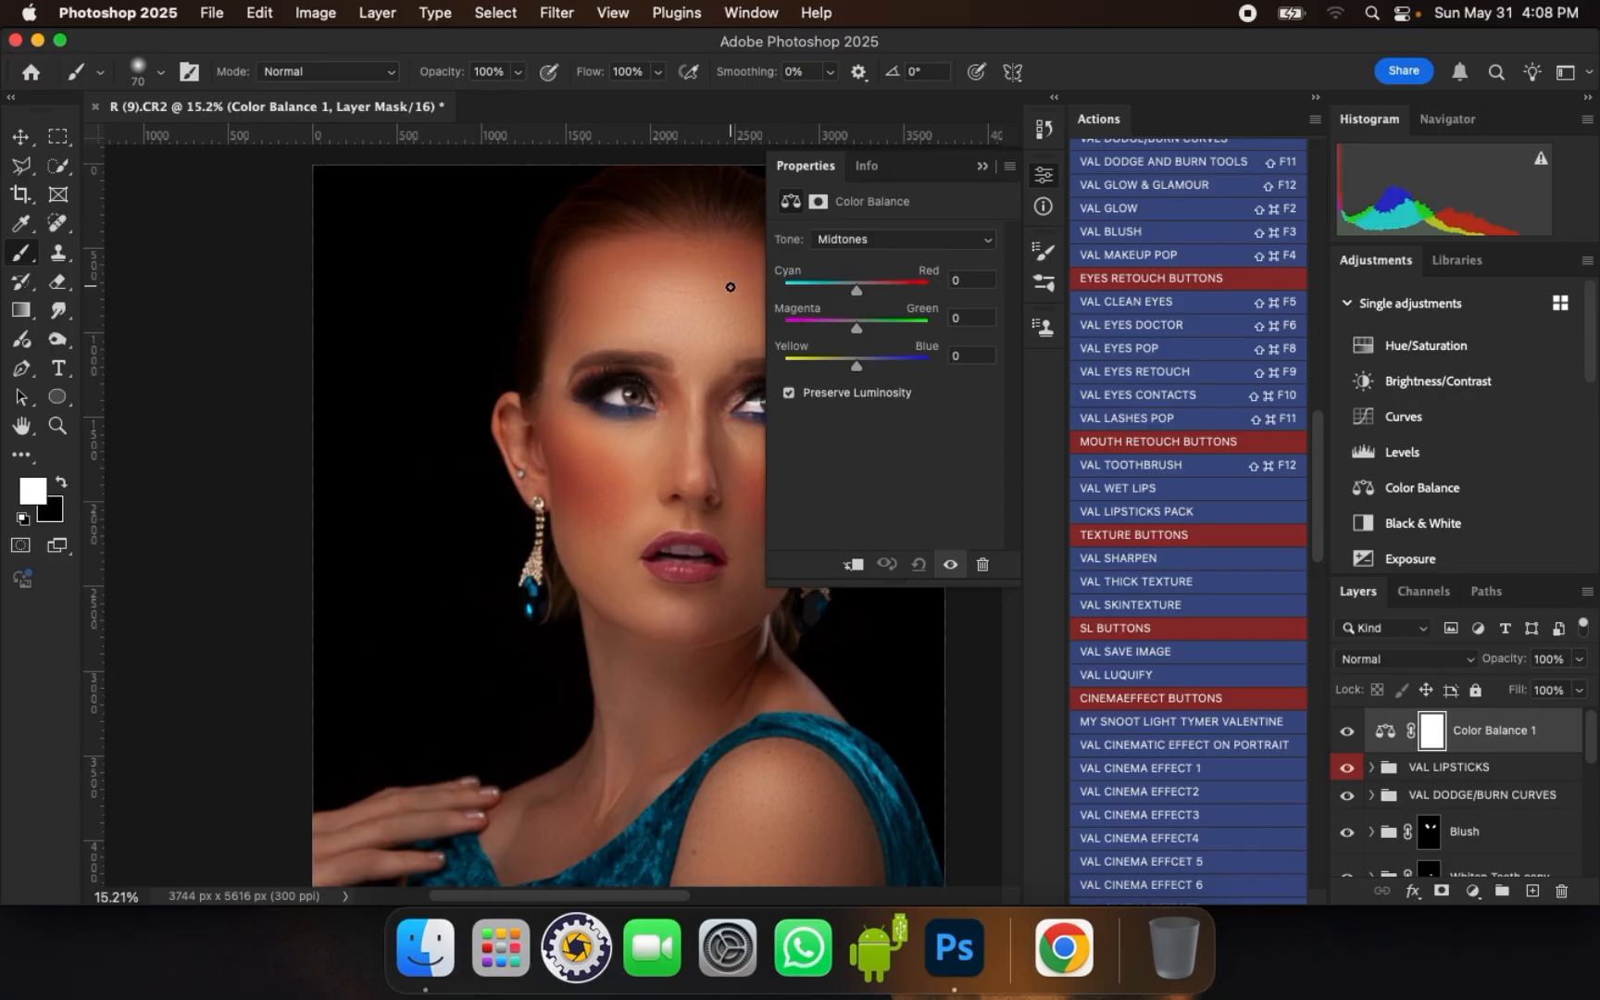
left_click_drag(701, 283, 598, 293)
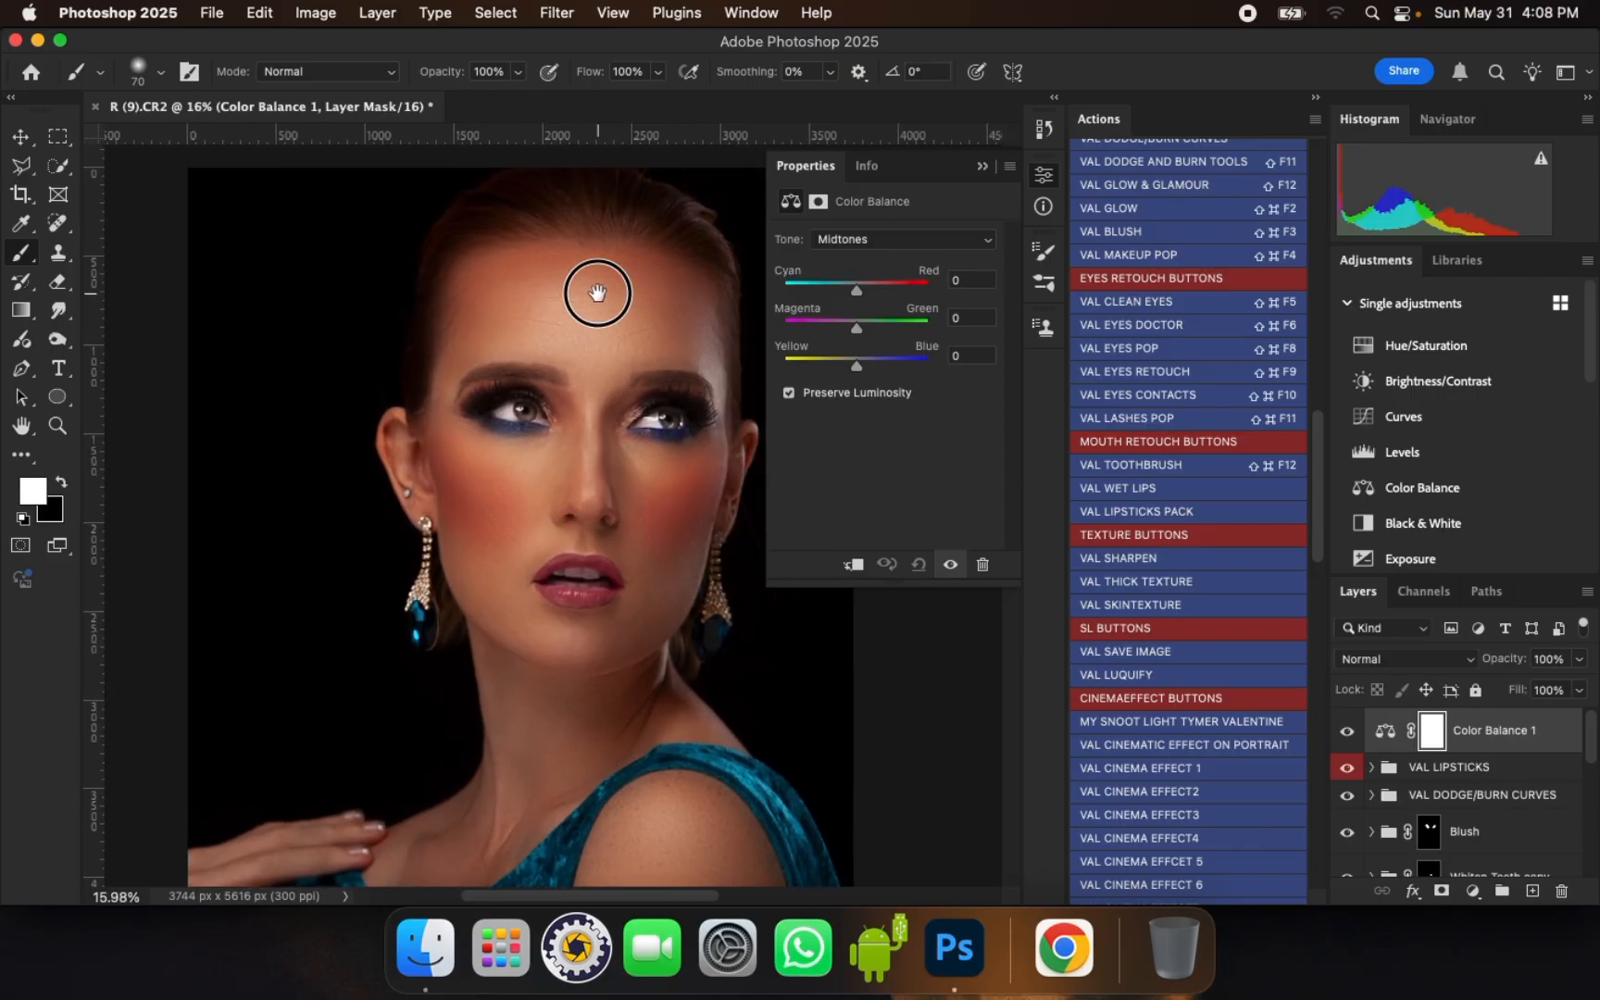
left_click(855, 370)
left_click_drag(855, 371, 852, 372)
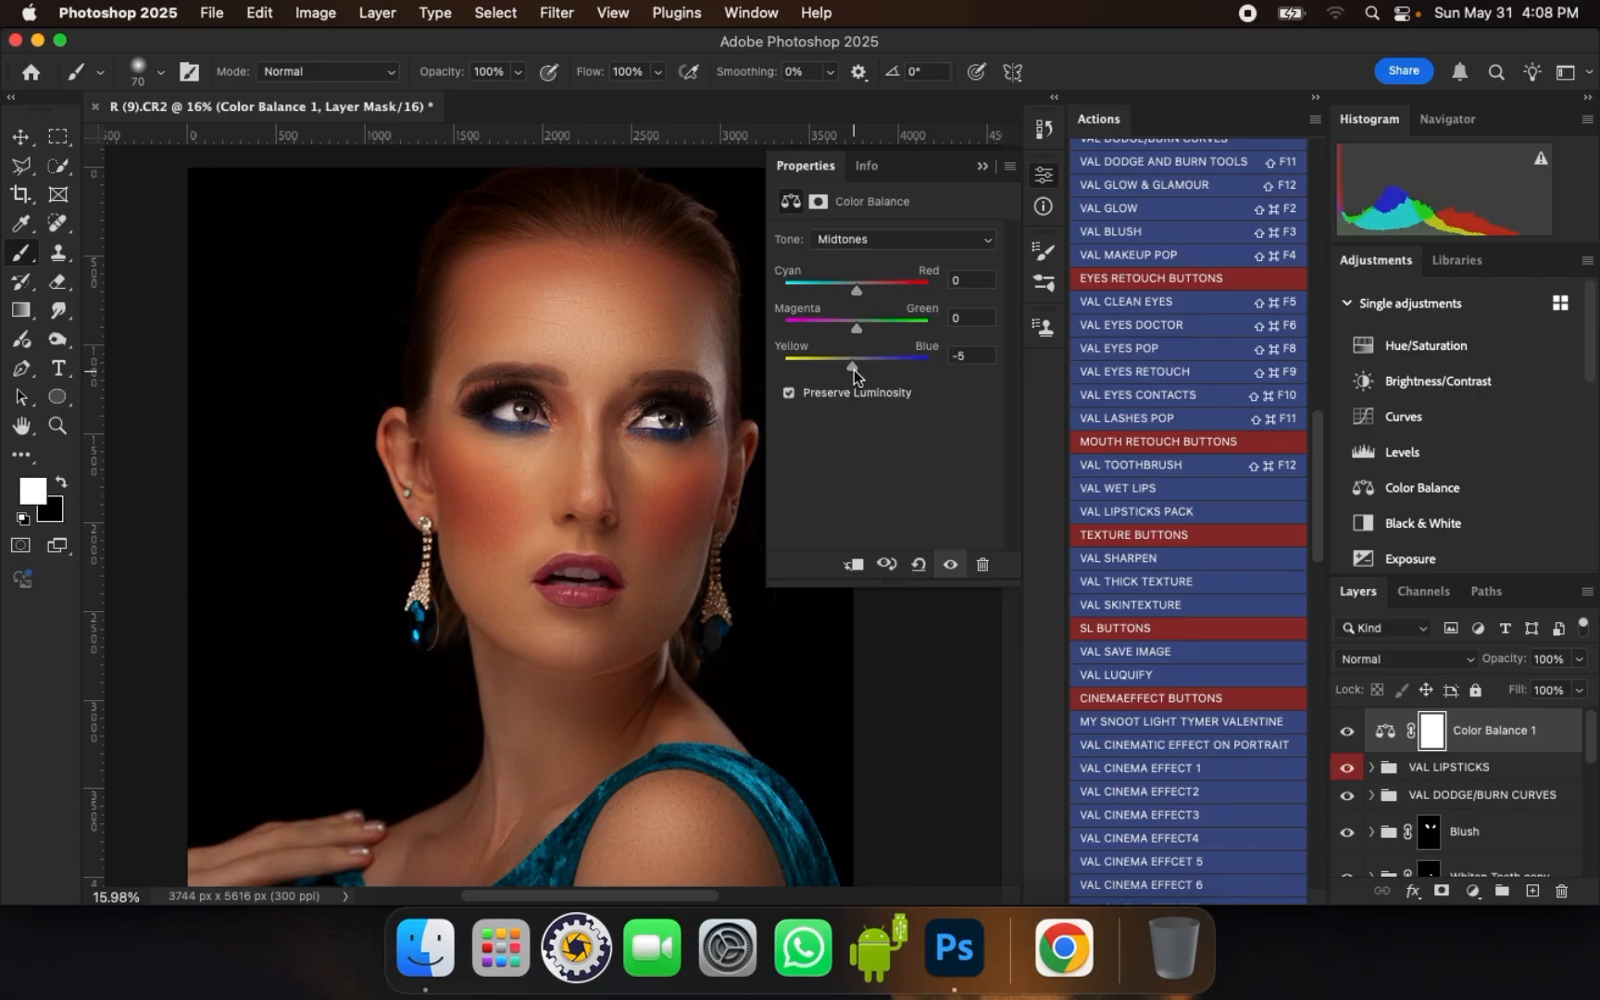
left_click_drag(854, 330, 850, 294)
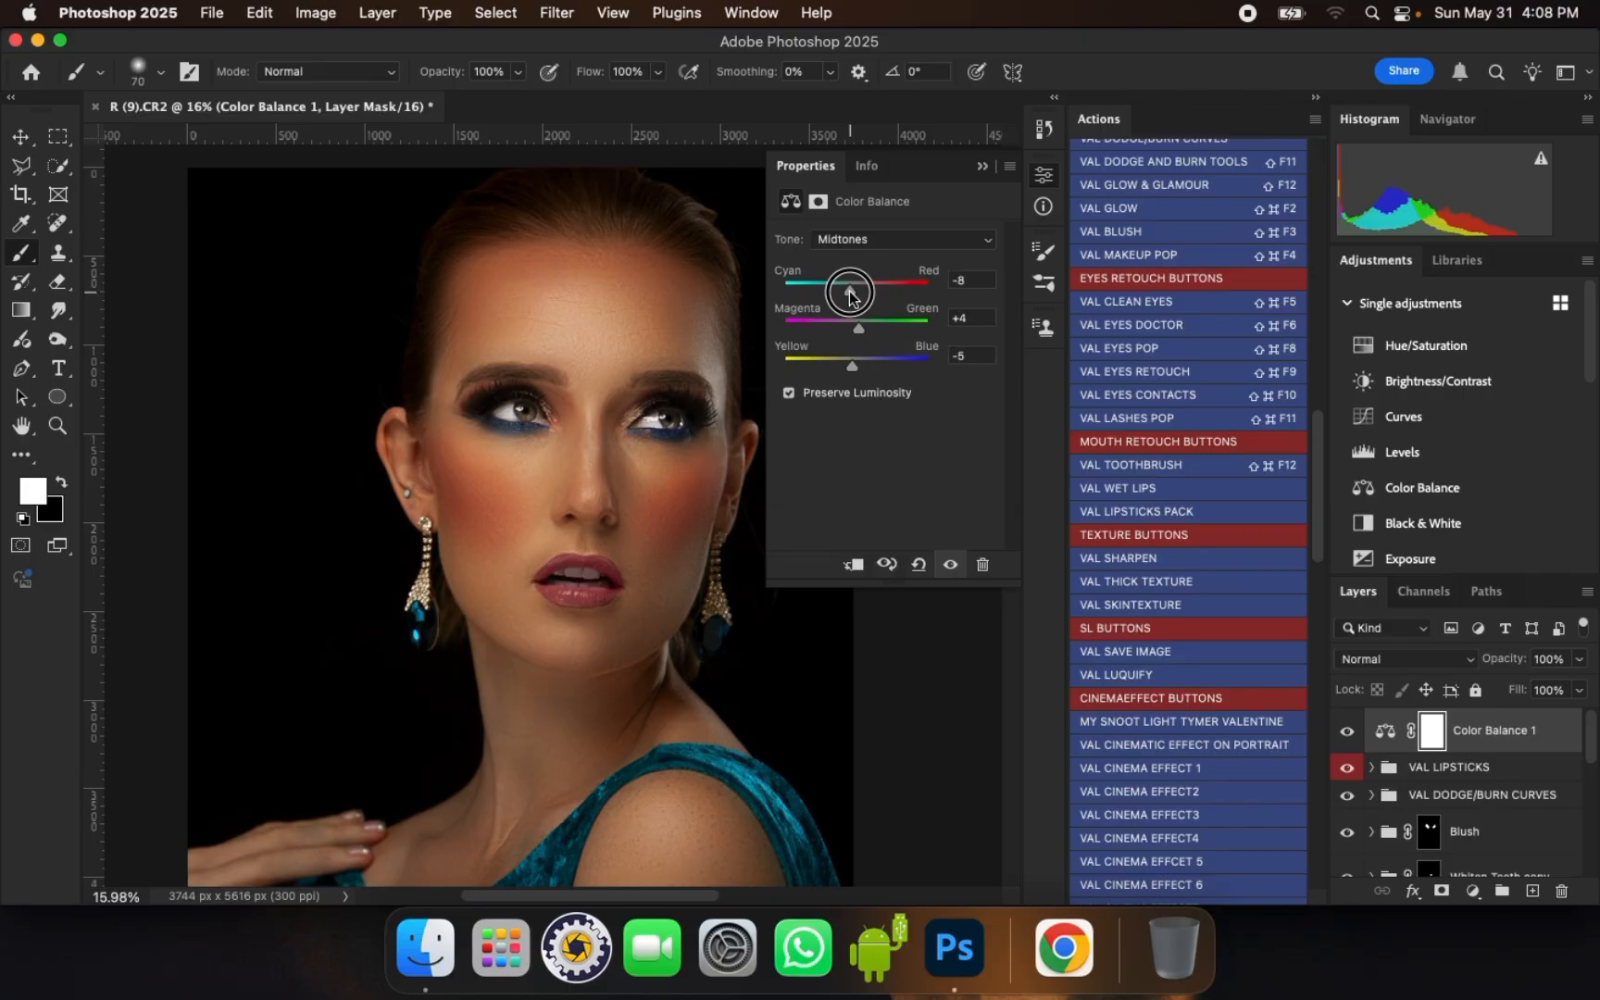
left_click_drag(850, 294, 853, 297)
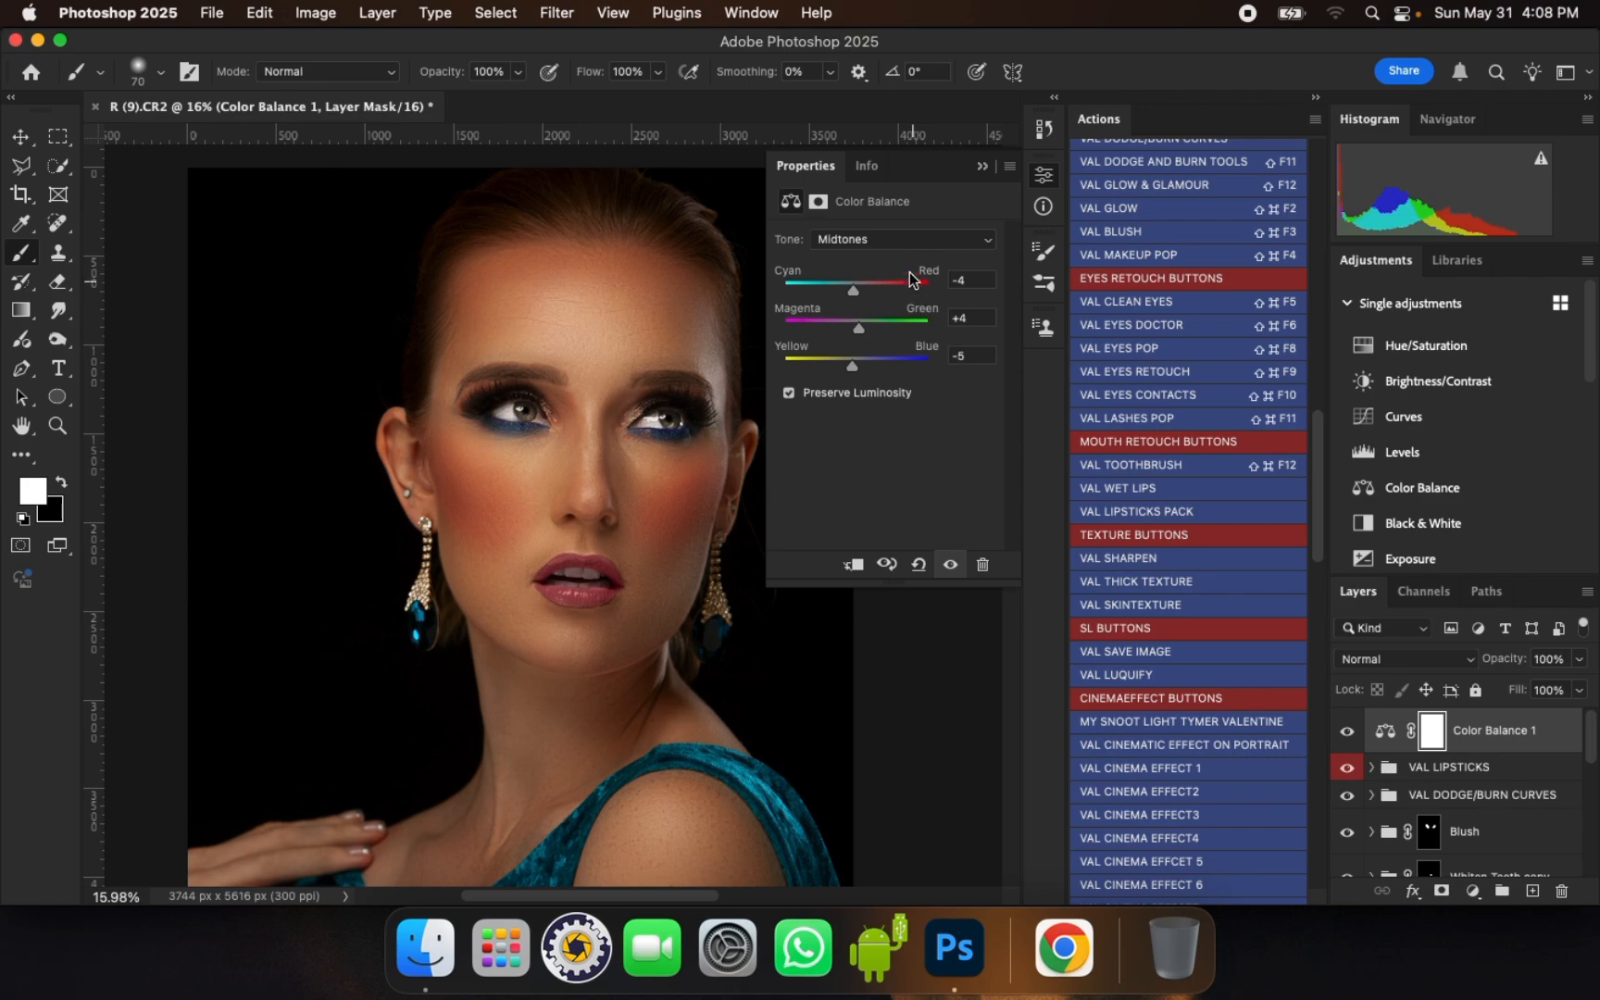
- Set the Color Balance shadows to Cyan/Red -4, Magenta/Green -1 and Yellow/Blue +2
left_click(898, 243)
left_click(883, 225)
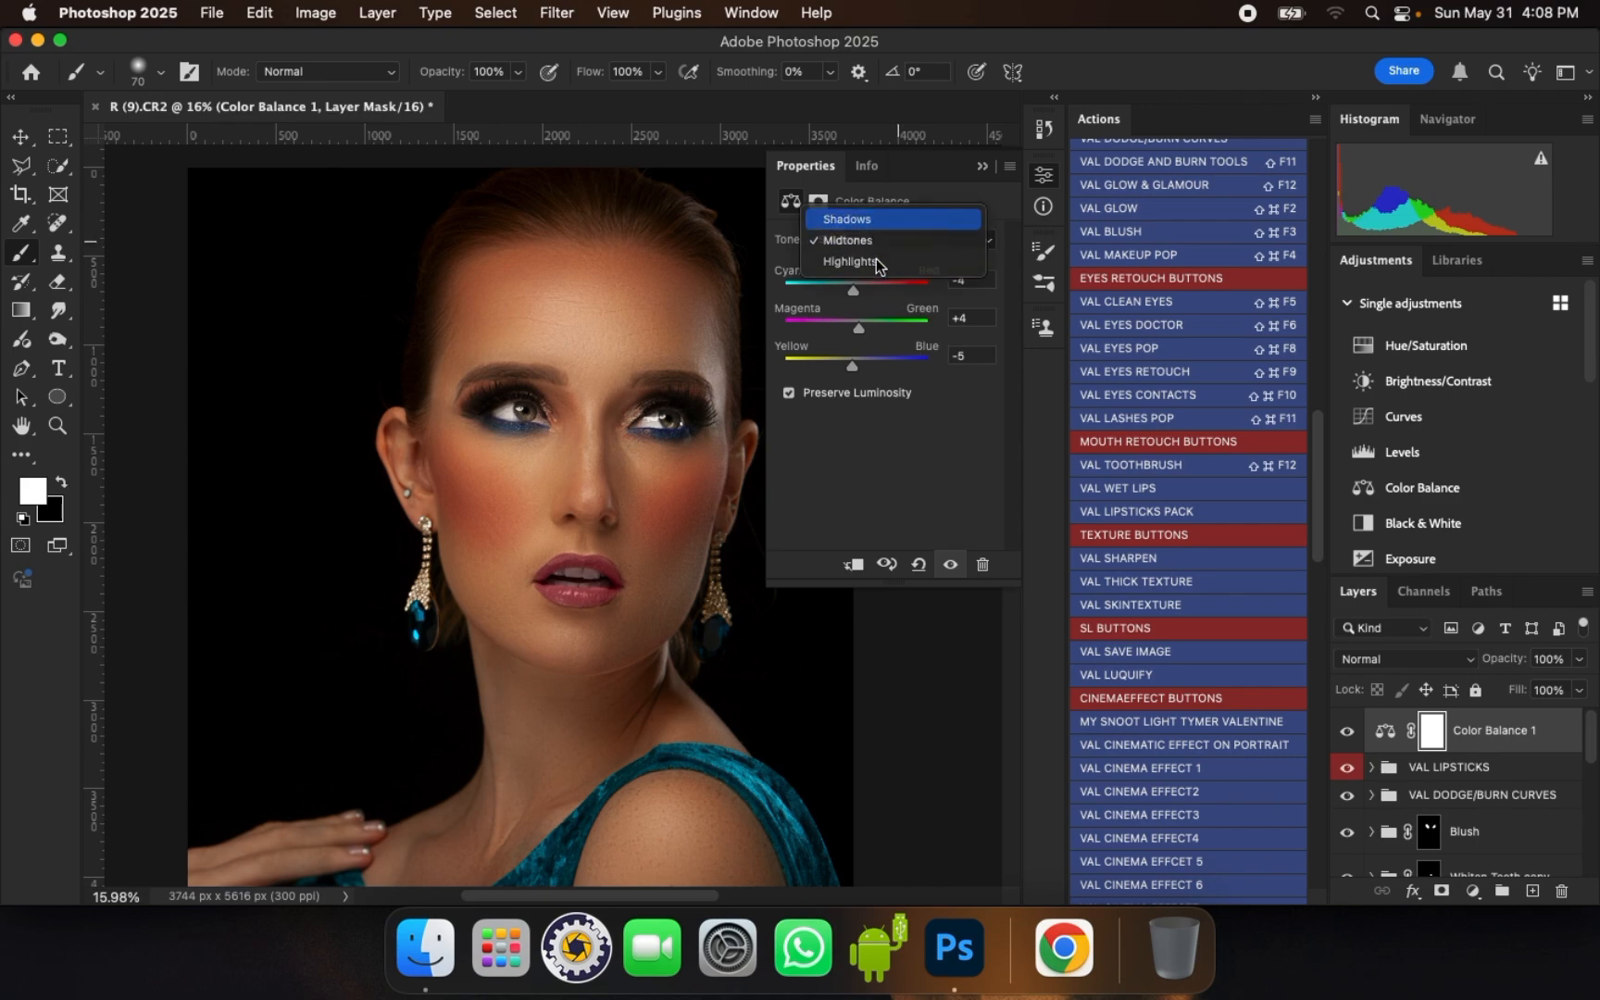
left_click_drag(858, 373, 855, 298)
left_click(861, 368)
left_click(858, 300)
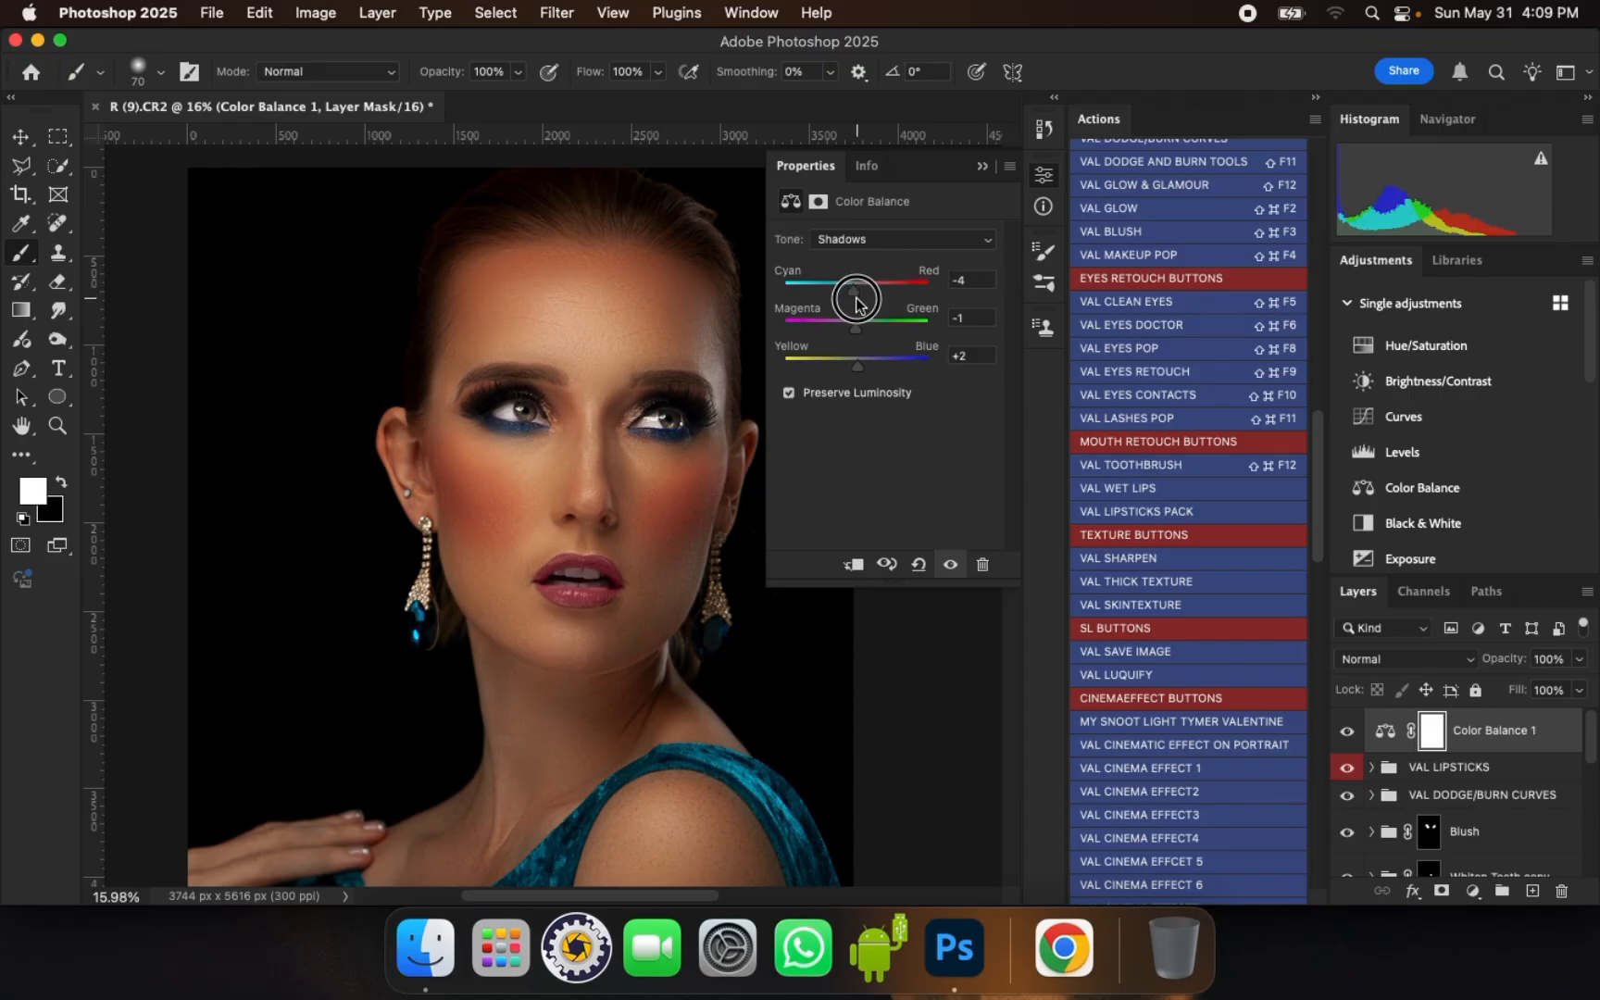
- Set the Color Balance highlights to Cyan/Red +8, Magenta/Green +2 and Yellow/Blue -2, and collapse the adjustment's settings
left_click(871, 241)
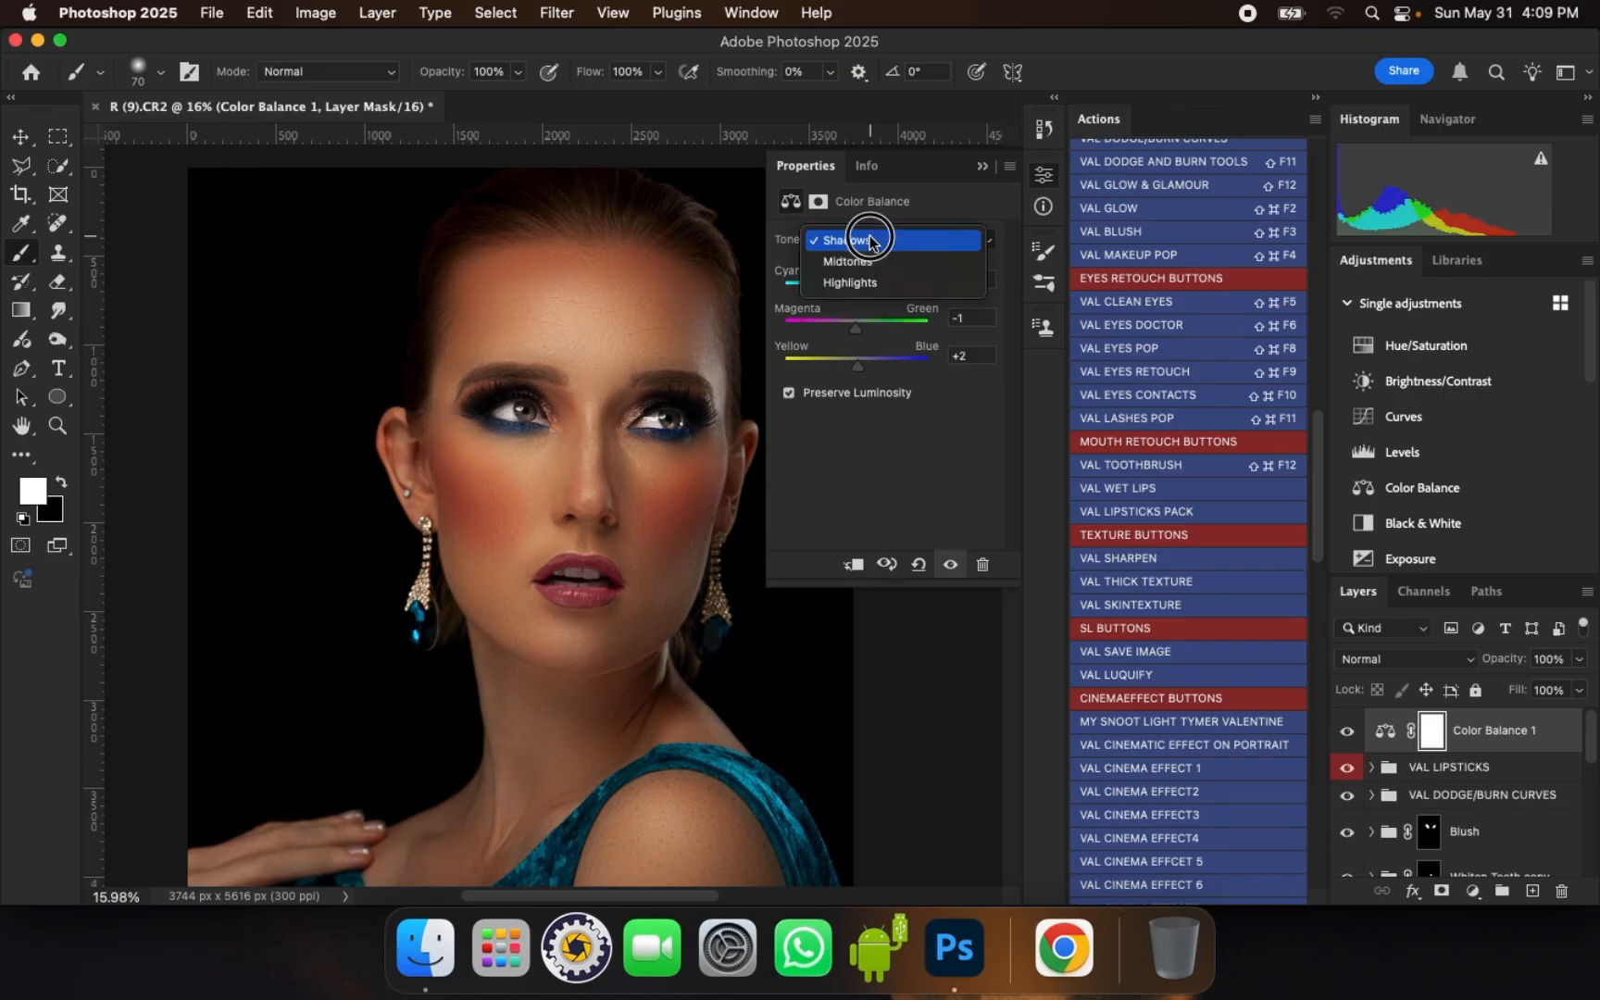
left_click(883, 282)
left_click_drag(863, 367, 861, 295)
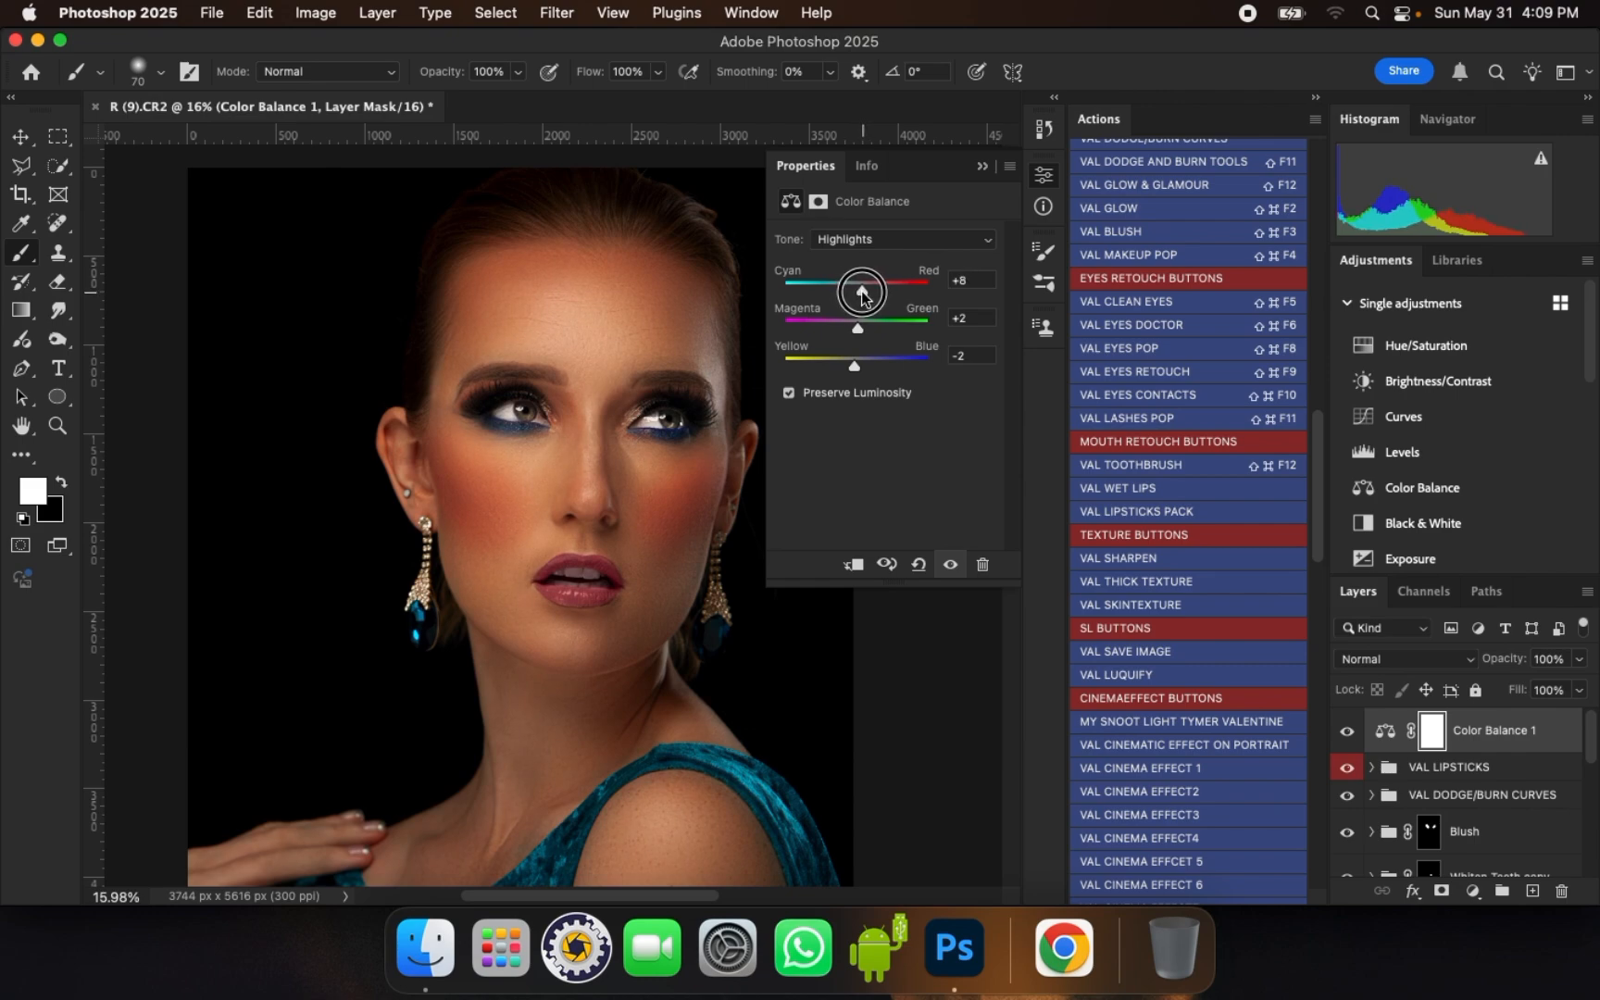
left_click(983, 166)
- Compare the portrait with and without the Color Balance 1 layer, close up and zoomed out
scroll(500, 359, "up", 2)
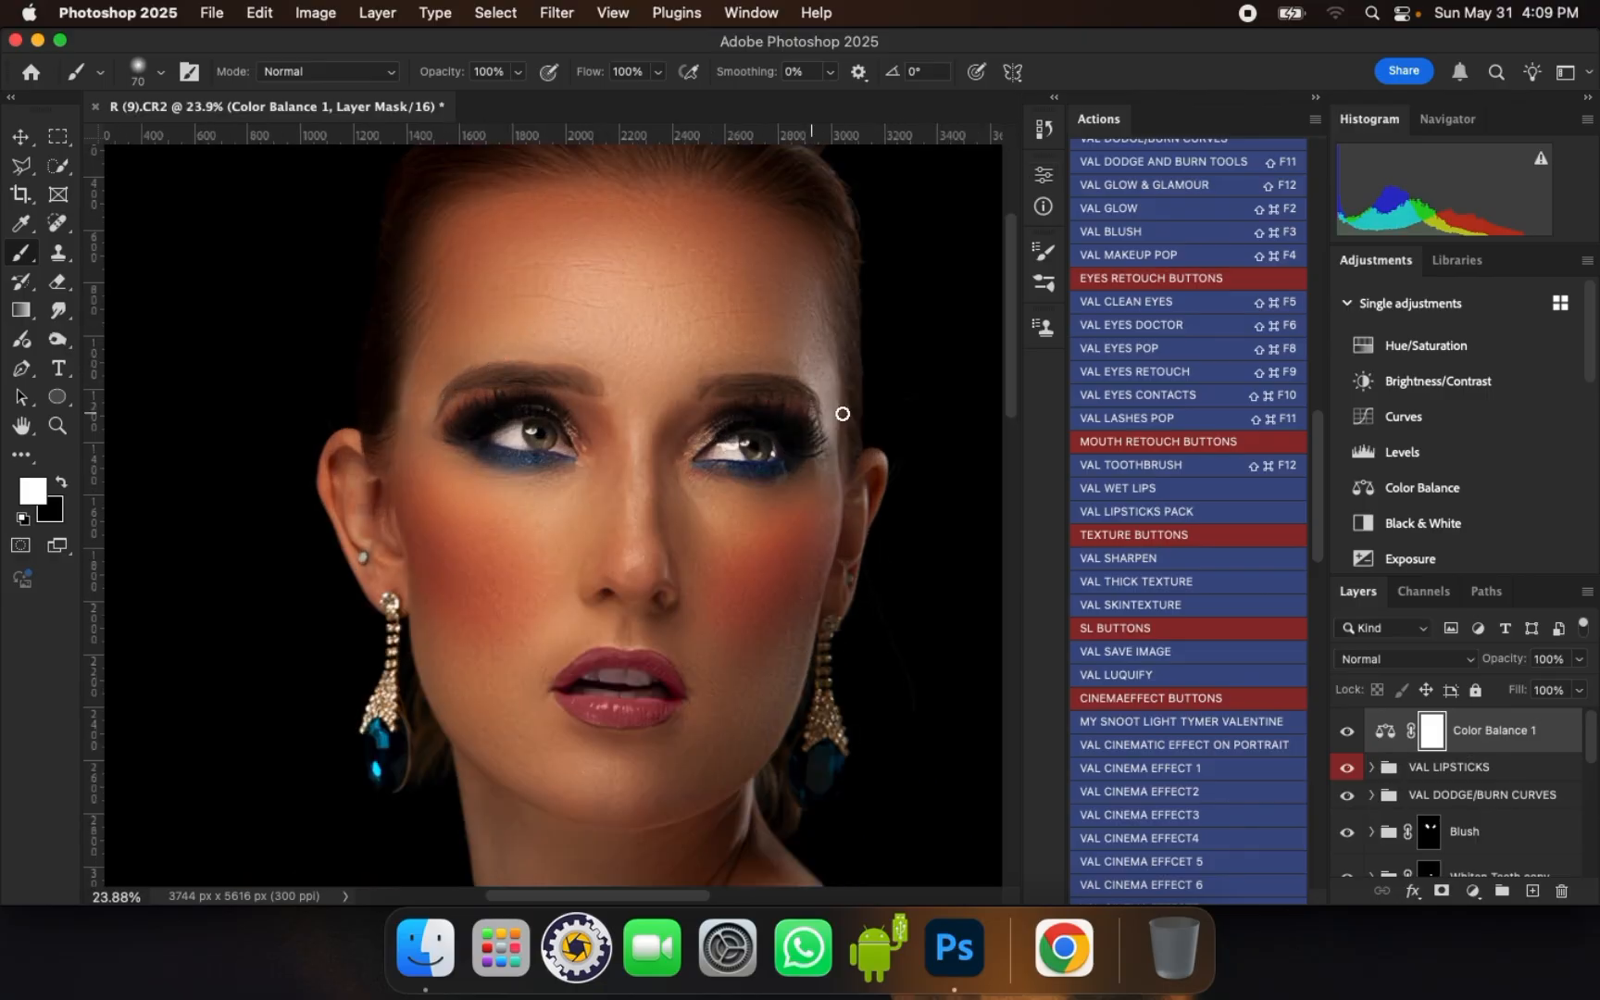
left_click(1346, 732)
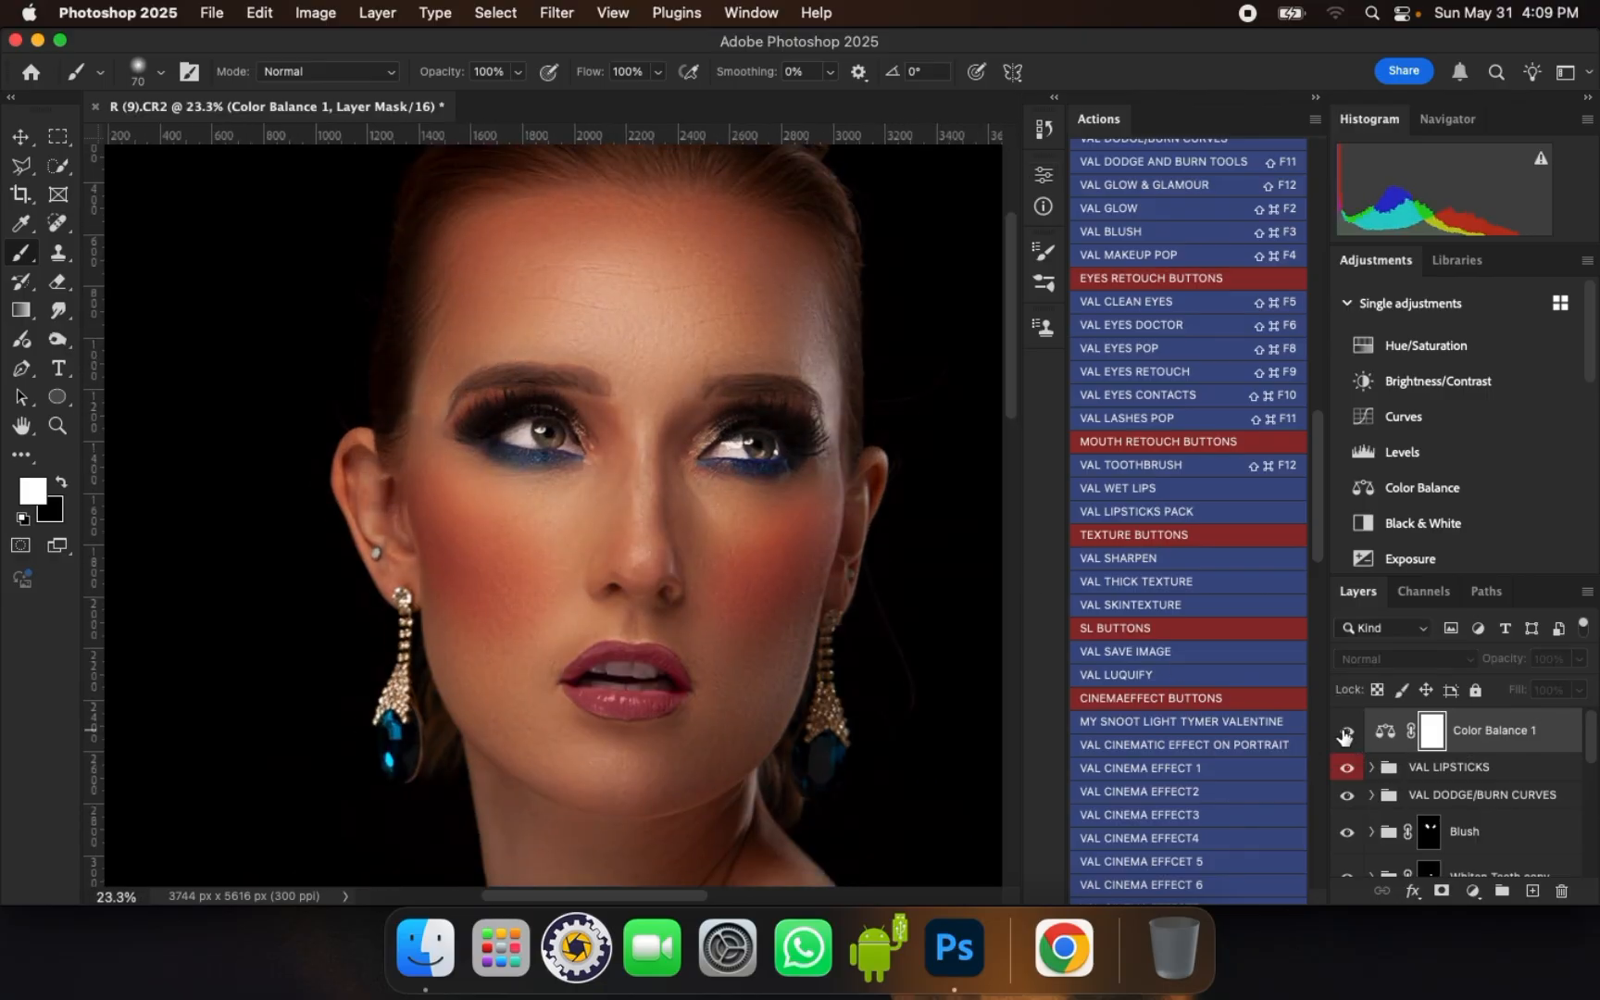
left_click(1344, 734)
scroll(575, 292, "up", 1)
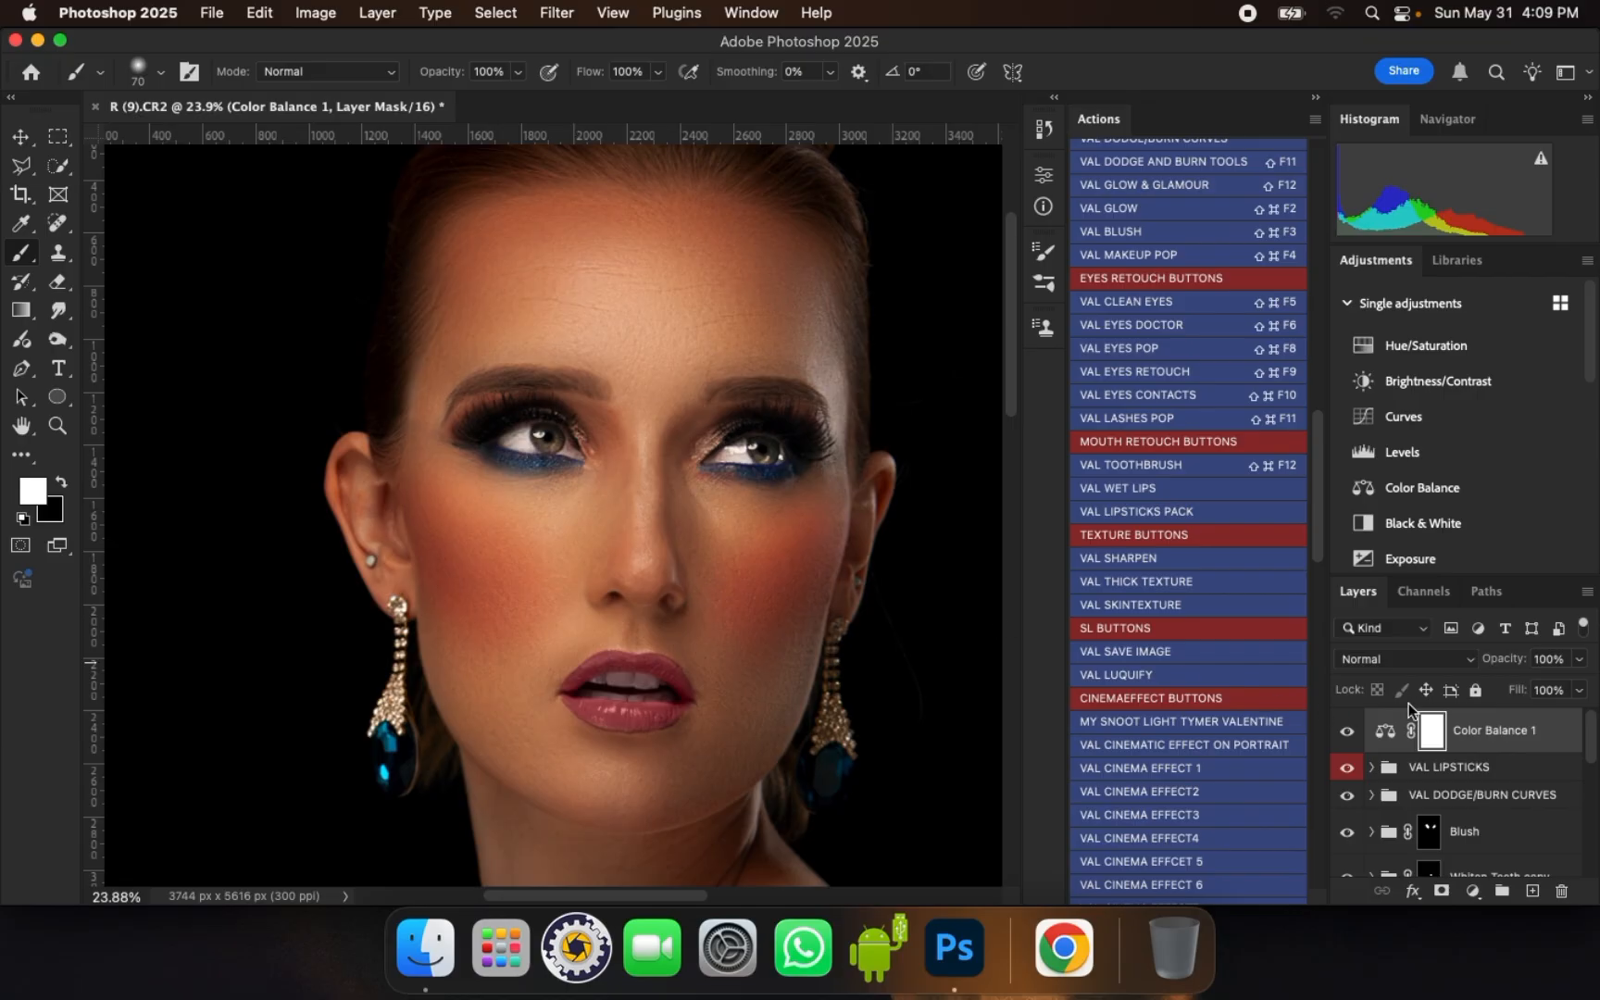
left_click(1348, 733)
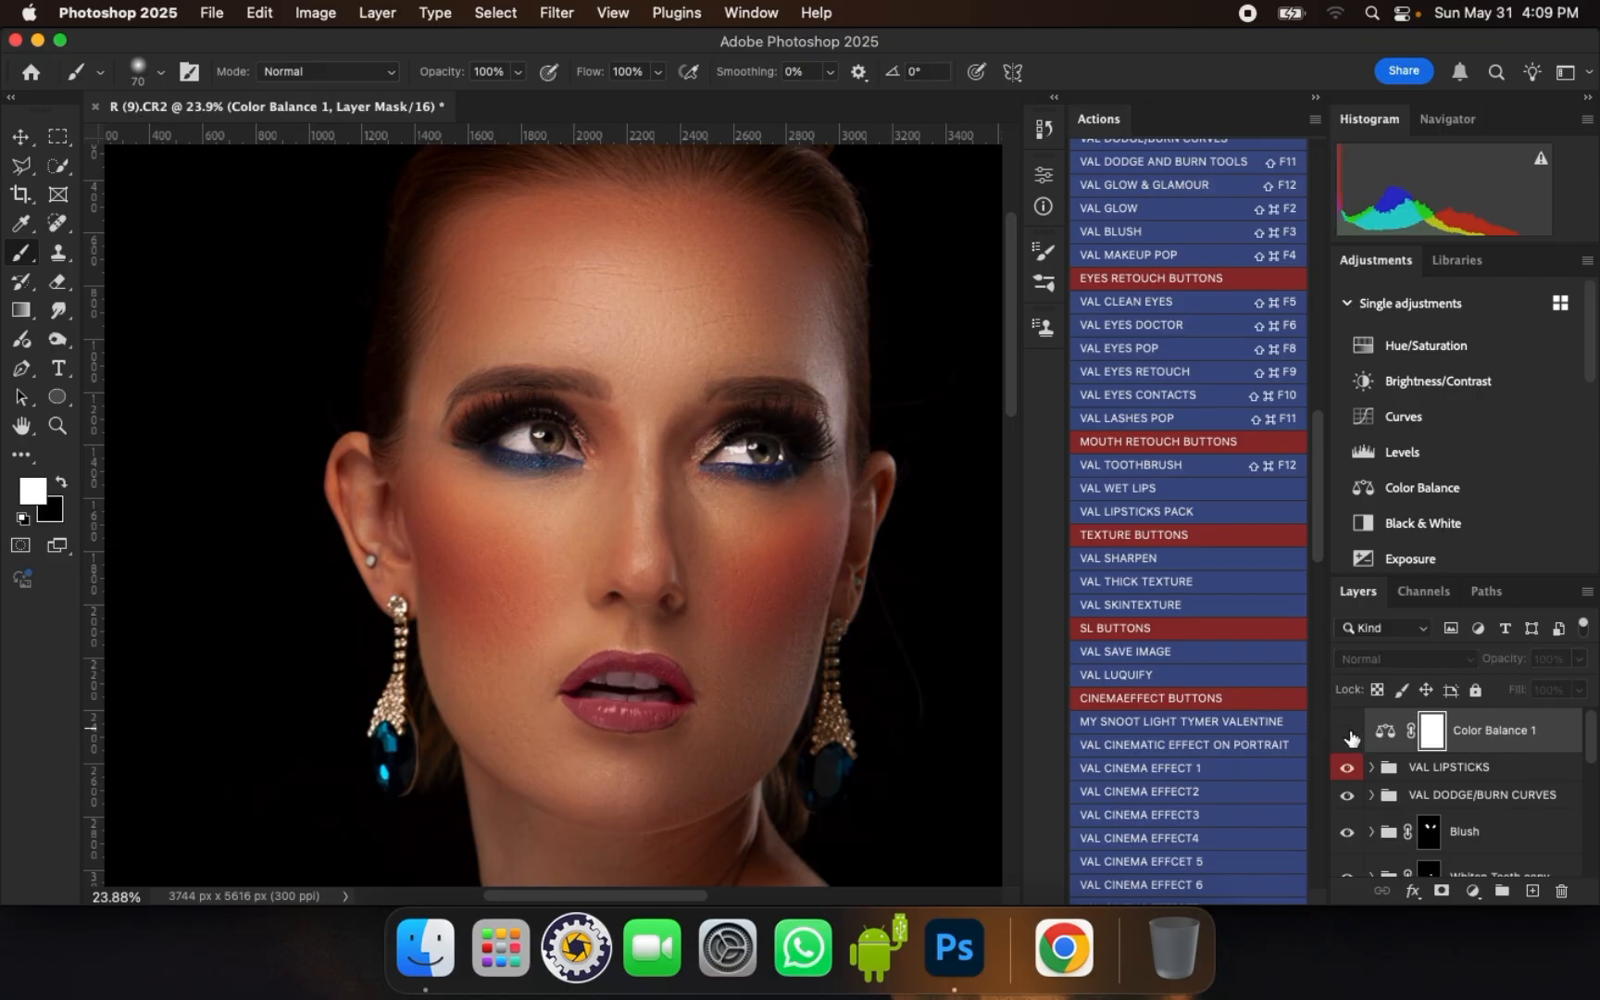
left_click(1348, 734)
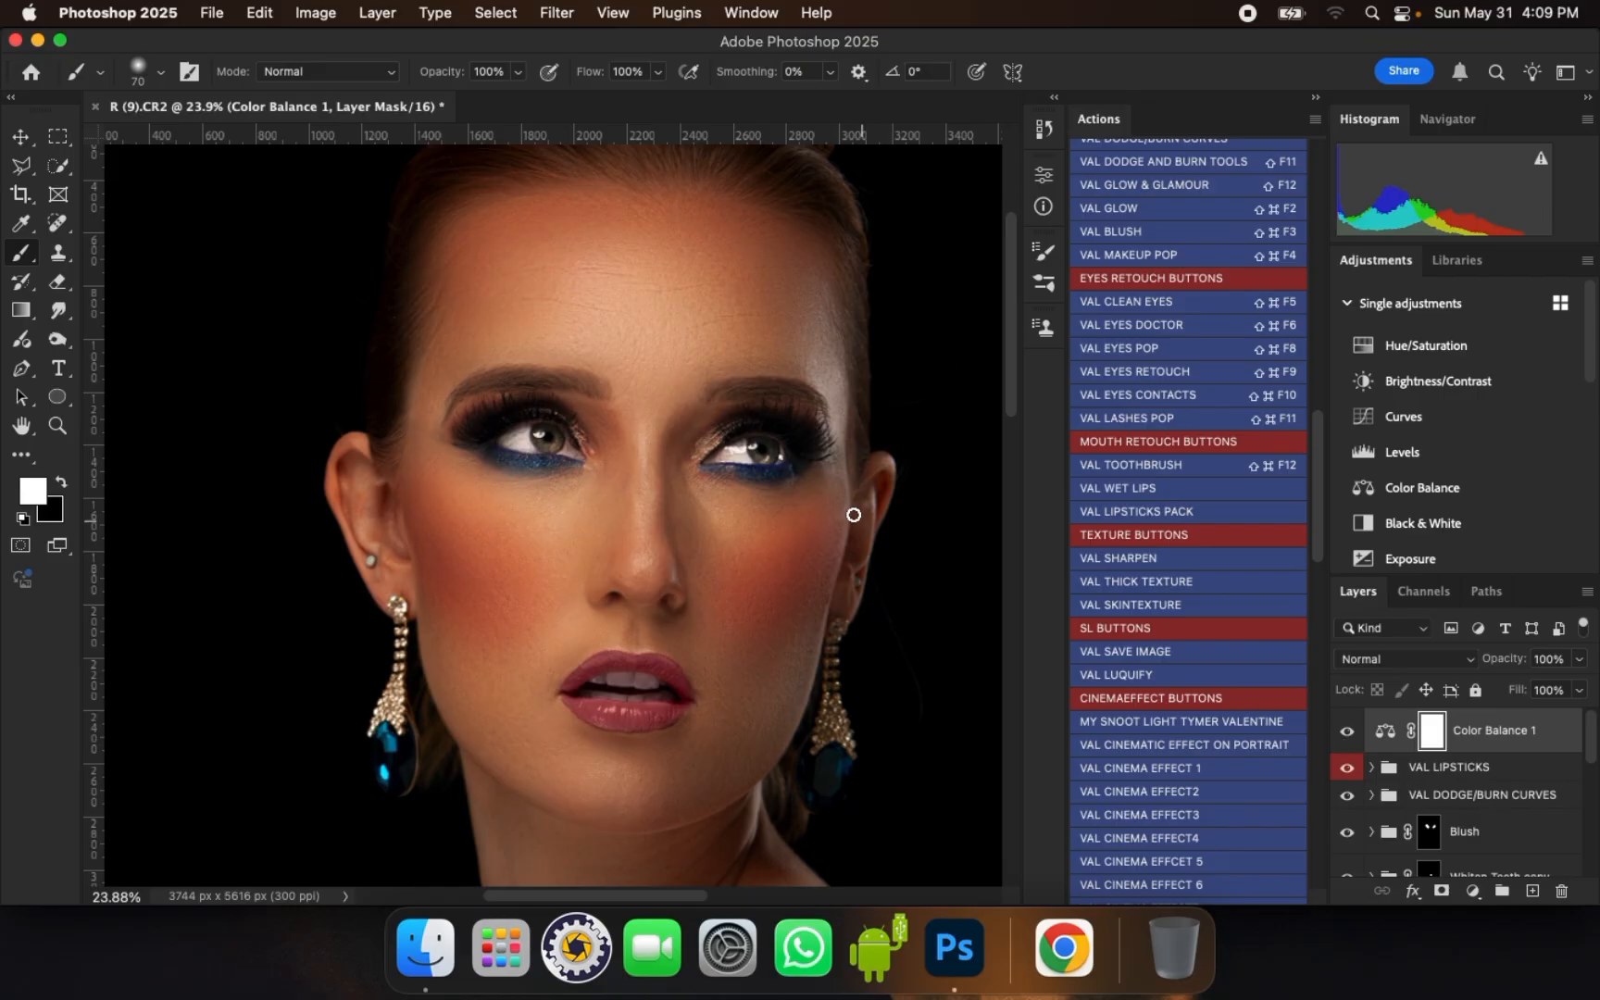
scroll(717, 375, "down", 3)
scroll(737, 445, "up", 2)
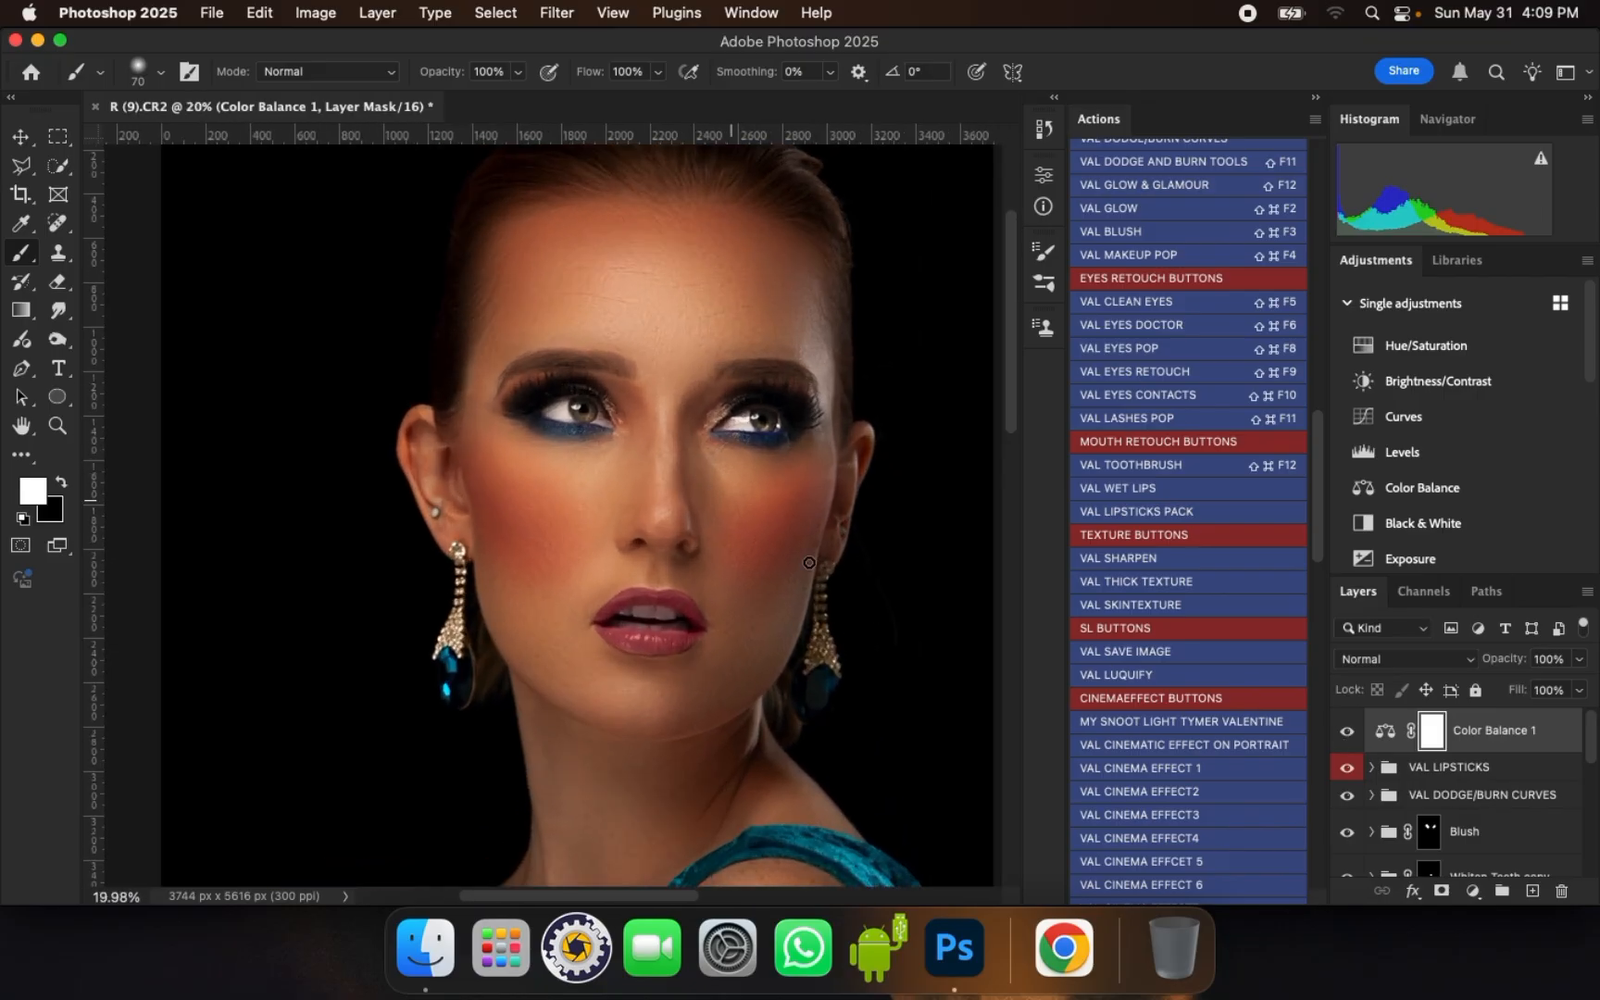
- Add a Selective Color adjustment layer above Color Balance 1 with the Yellows' Cyan at +15%, and collapse its settings
left_click(1473, 891)
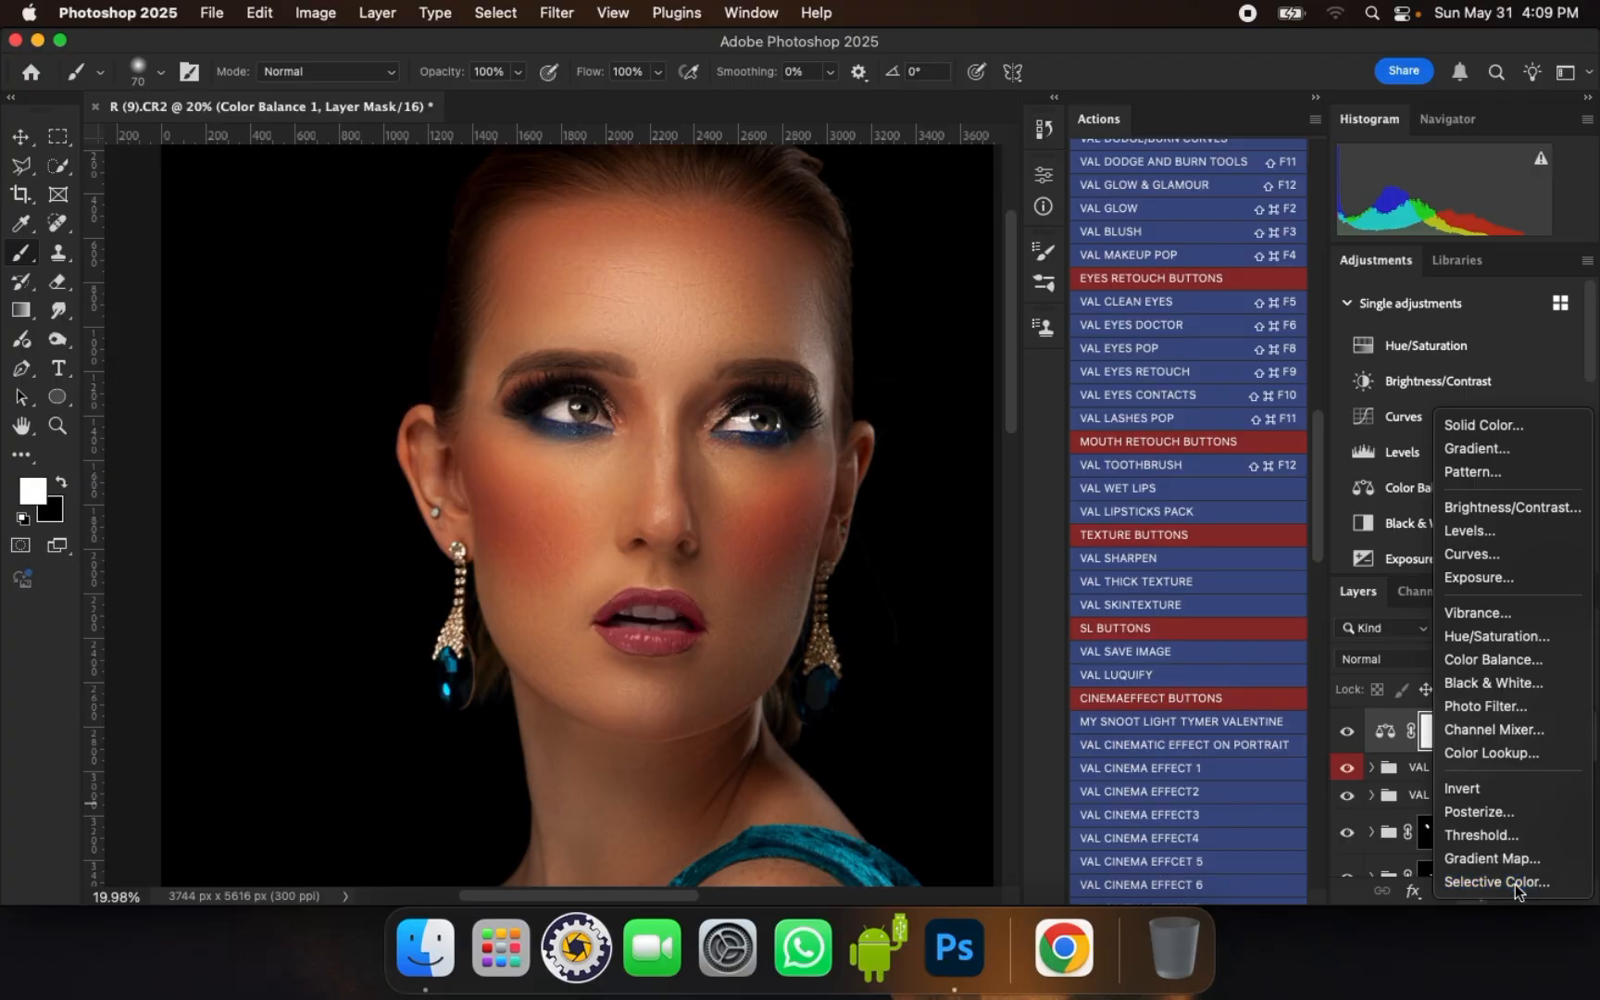
left_click(1514, 883)
left_click(926, 265)
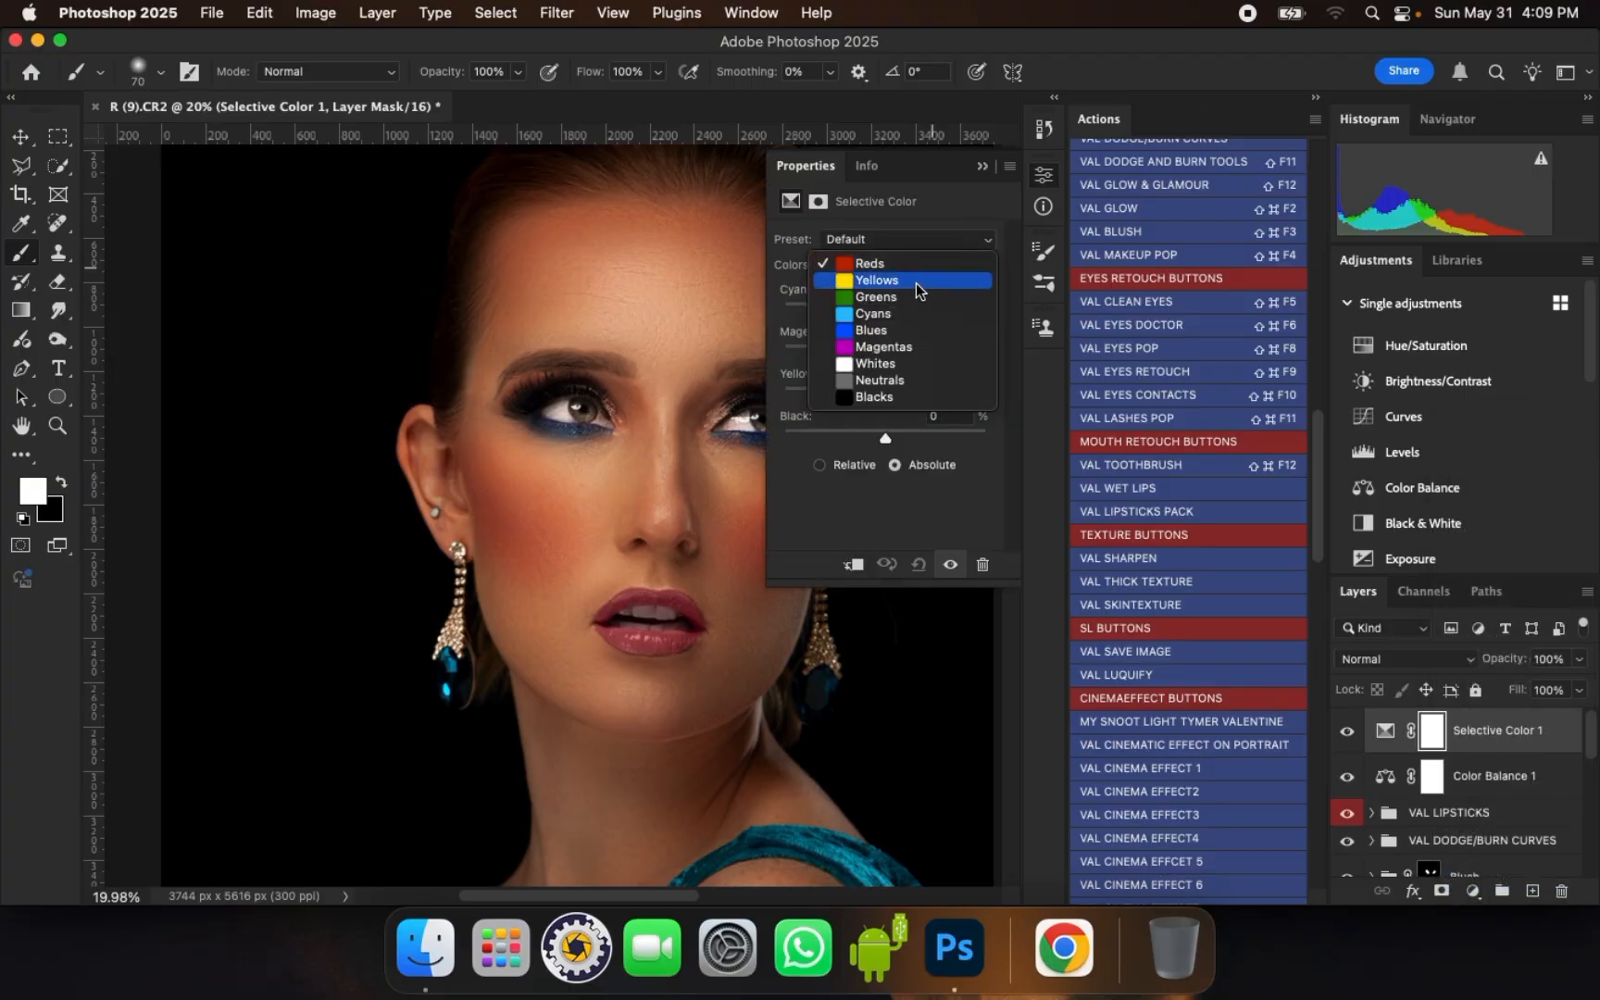
left_click(916, 289)
mouse_move(884, 313)
left_mouse_down()
mouse_move(854, 315)
mouse_move(953, 318)
mouse_move(883, 319)
mouse_move(901, 321)
left_mouse_up()
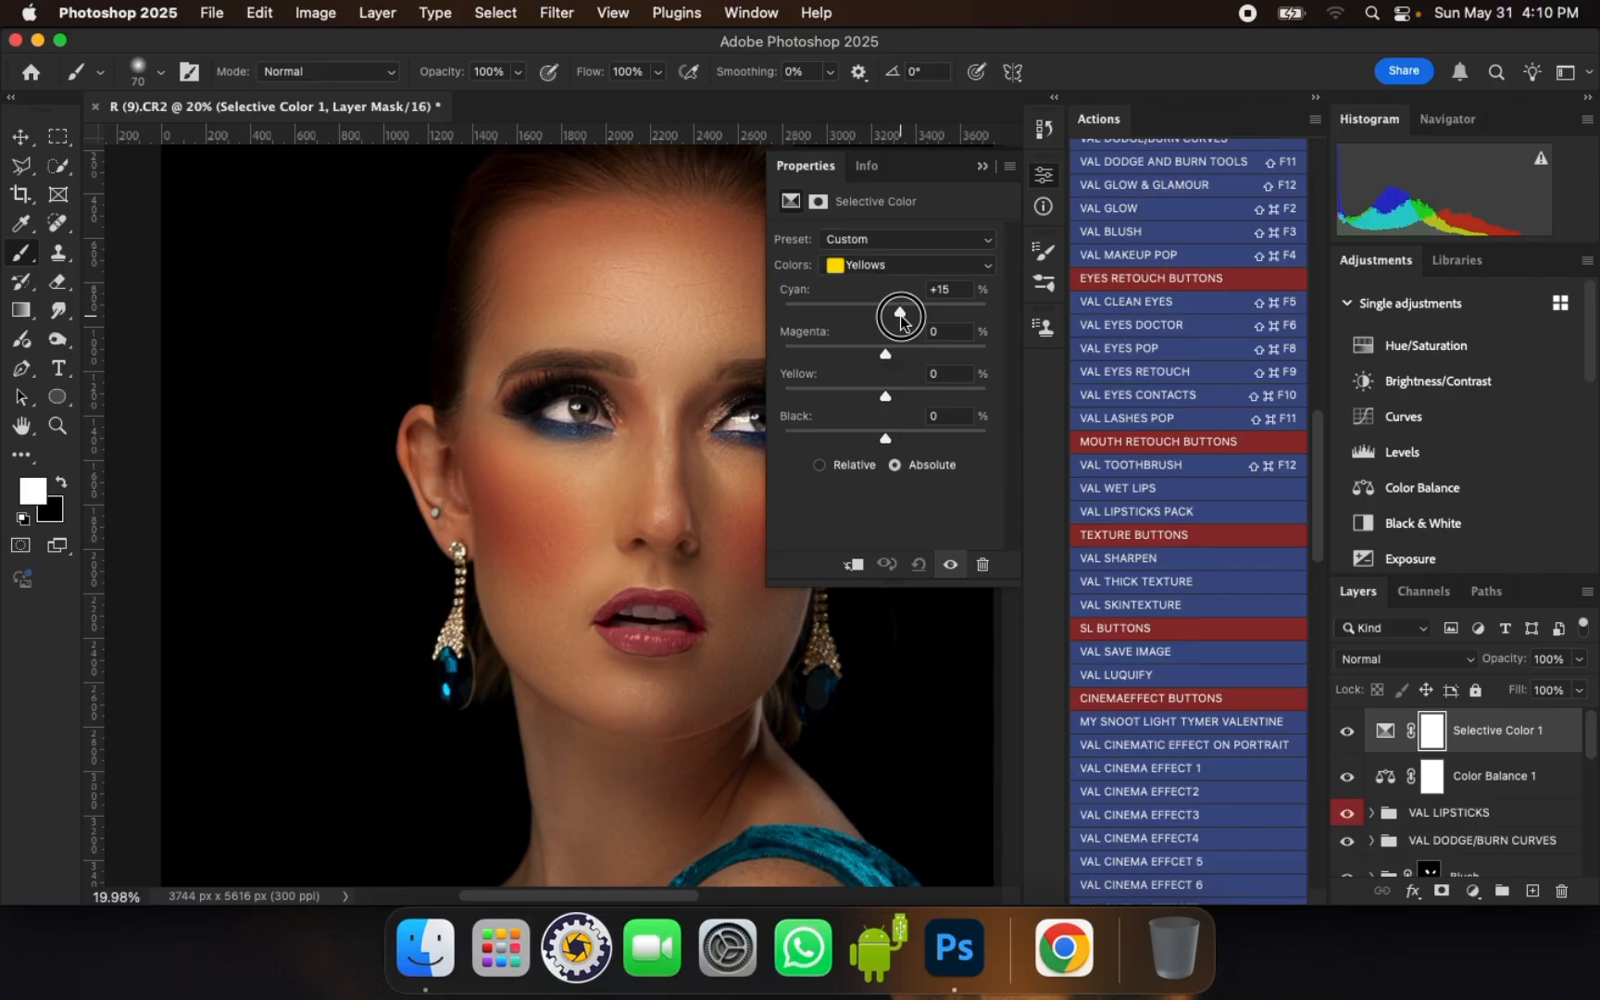
left_click(983, 166)
scroll(772, 351, "down", 3)
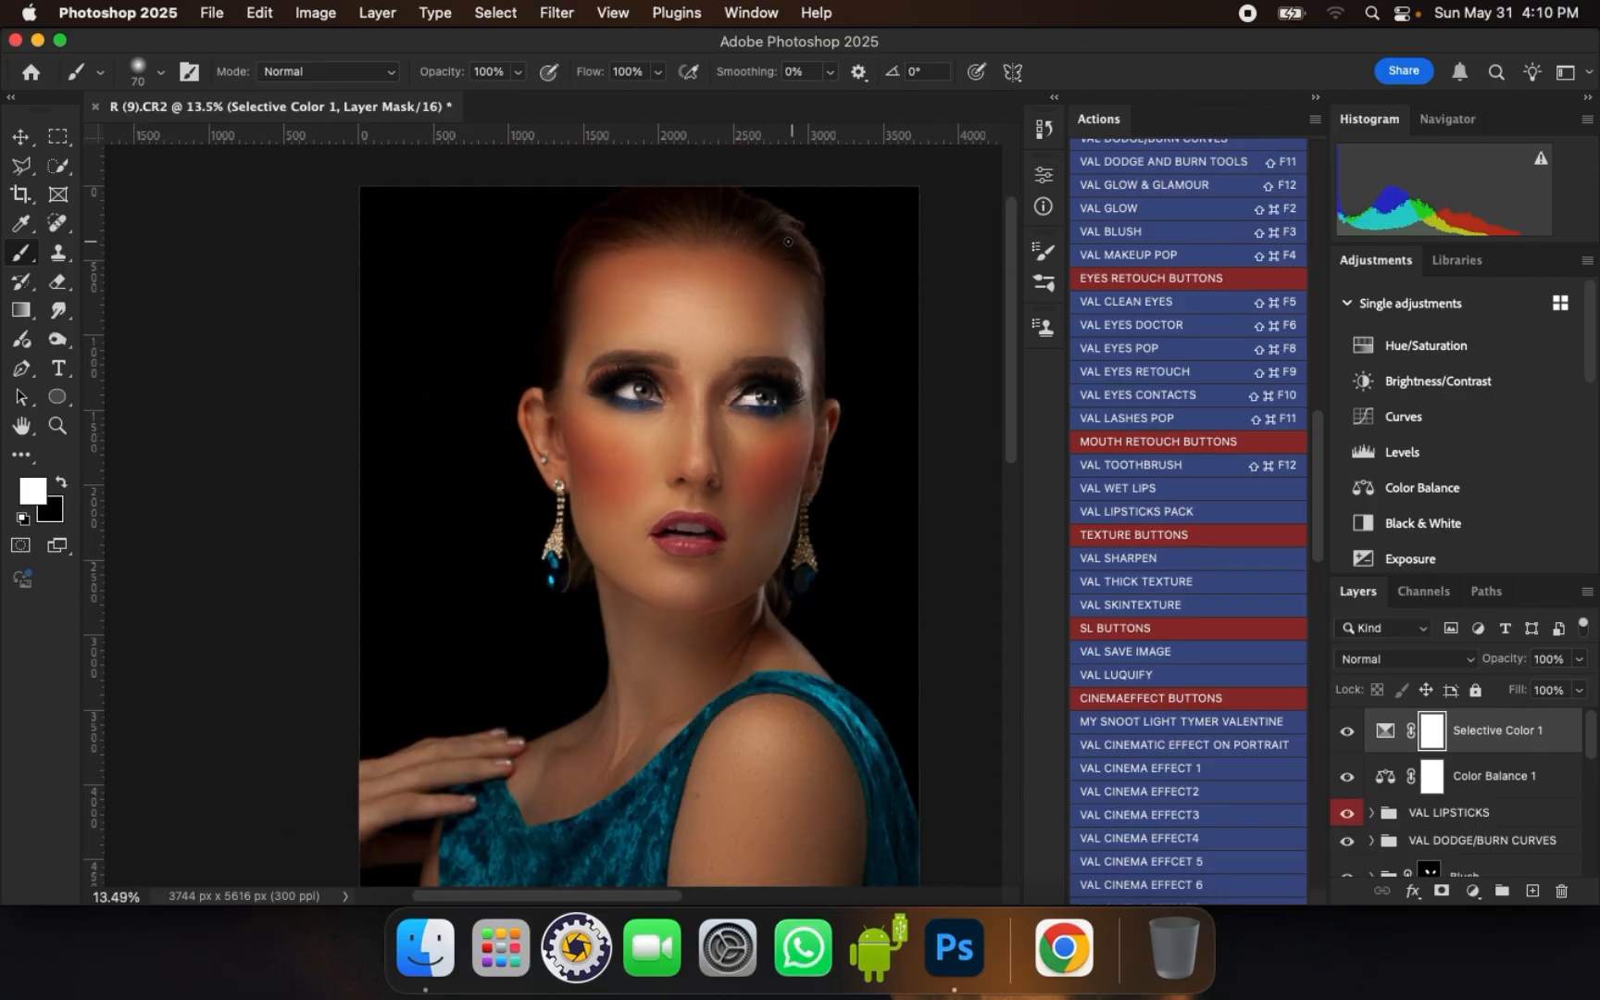
scroll(746, 275, "up", 3)
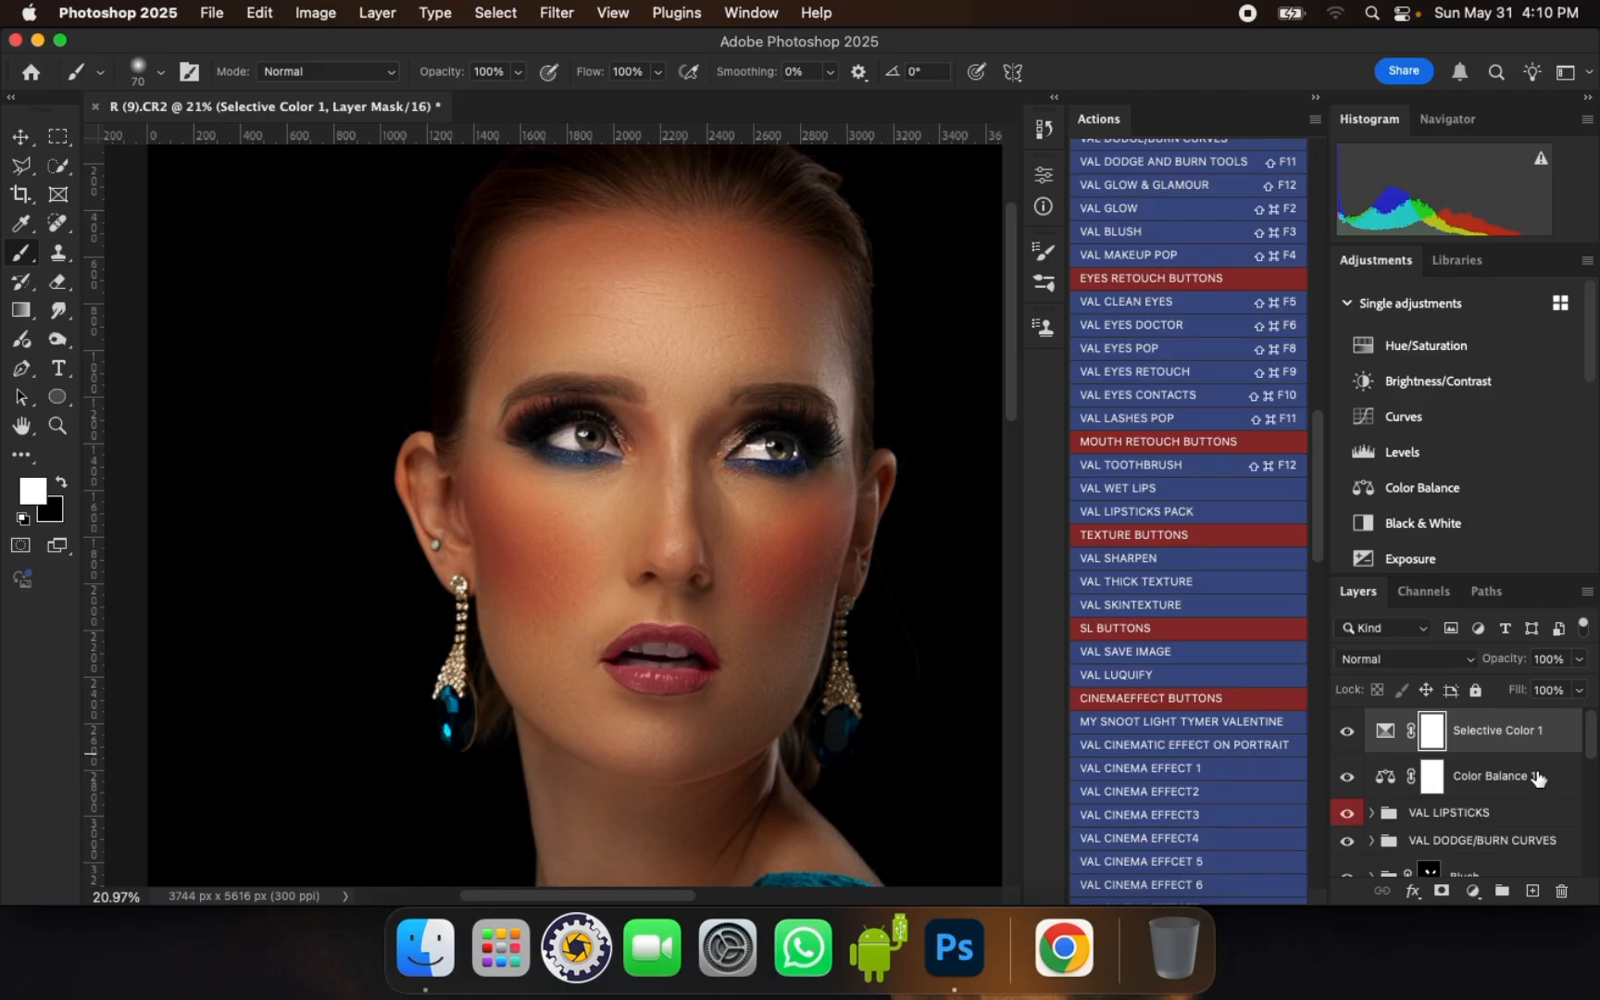
- Merge all the retouching and adjustment layers above the Background into one layer
left_click_drag(1589, 727, 1592, 684)
left_click(1514, 862)
left_click(1525, 736, "shift")
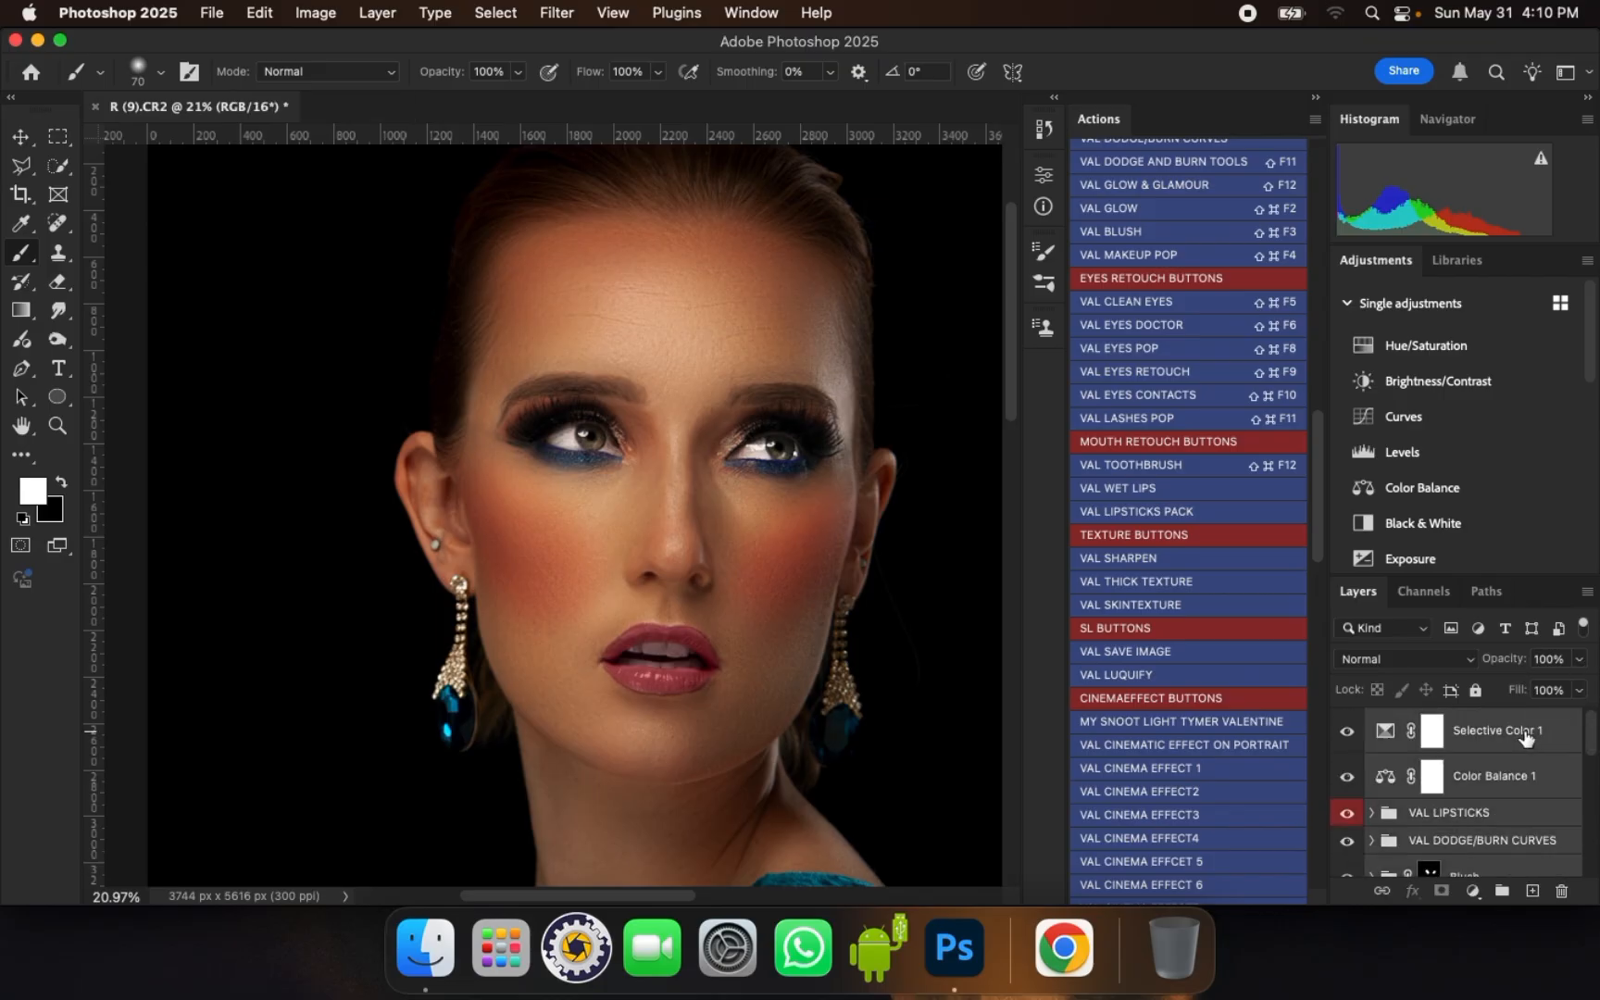
key("super+e")
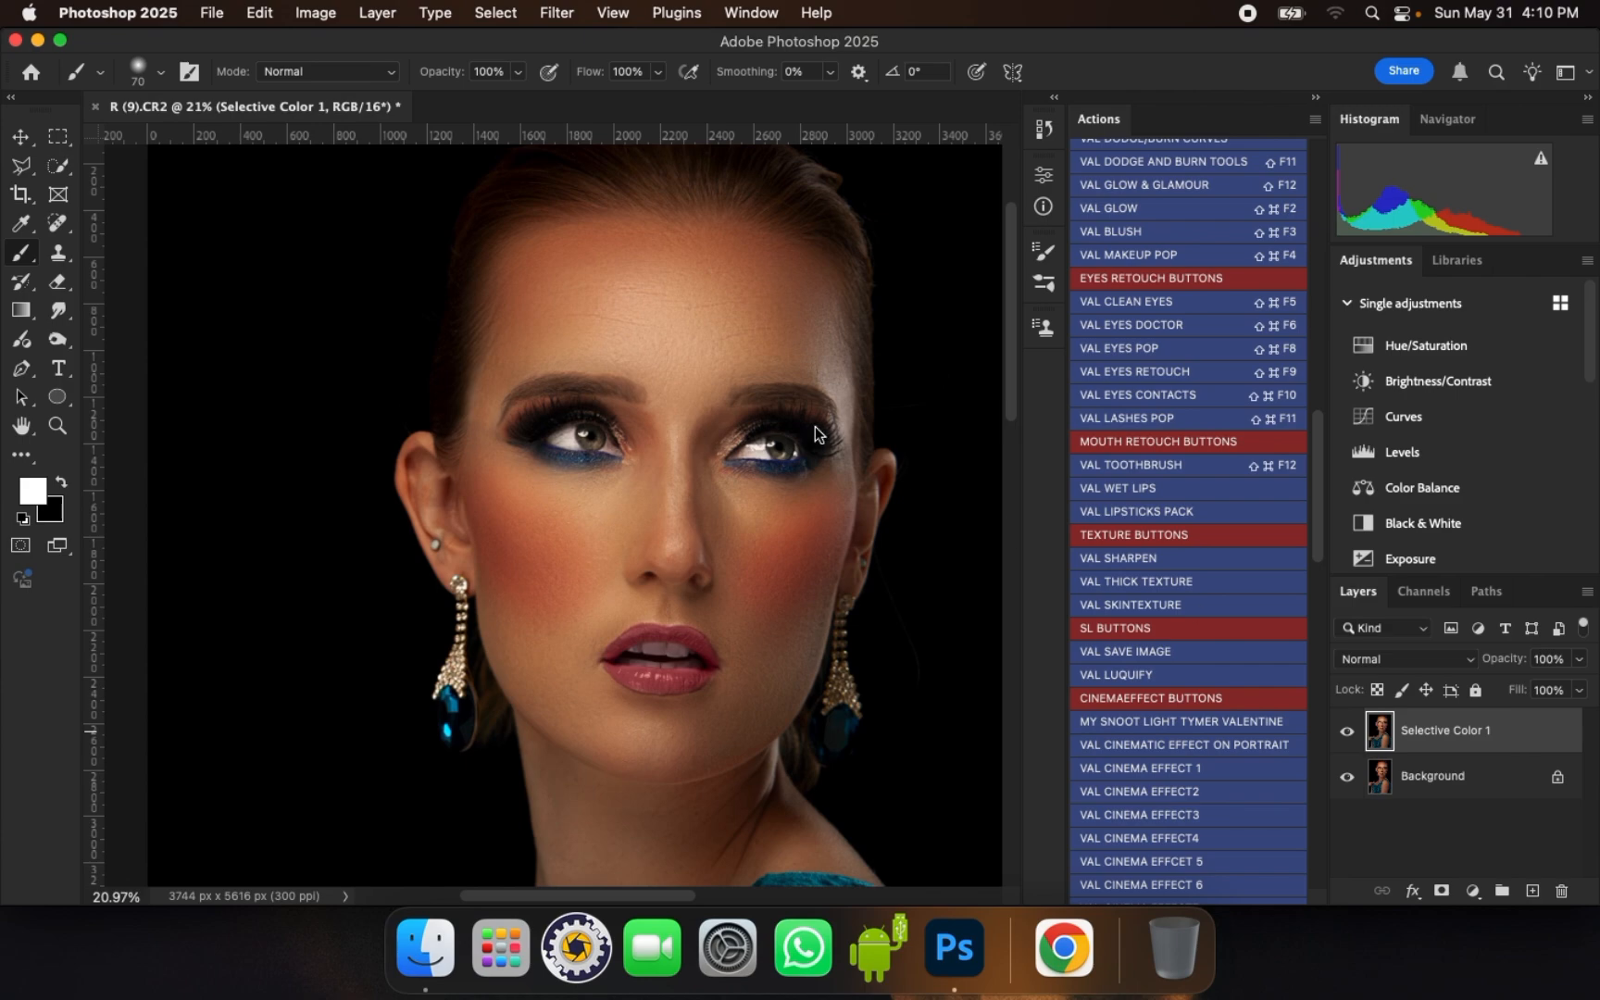
- Run the VAL THICK TEXTURE action on the merged Selective Color 1 layer, continuing through its prompt
scroll(611, 423, "up", 2)
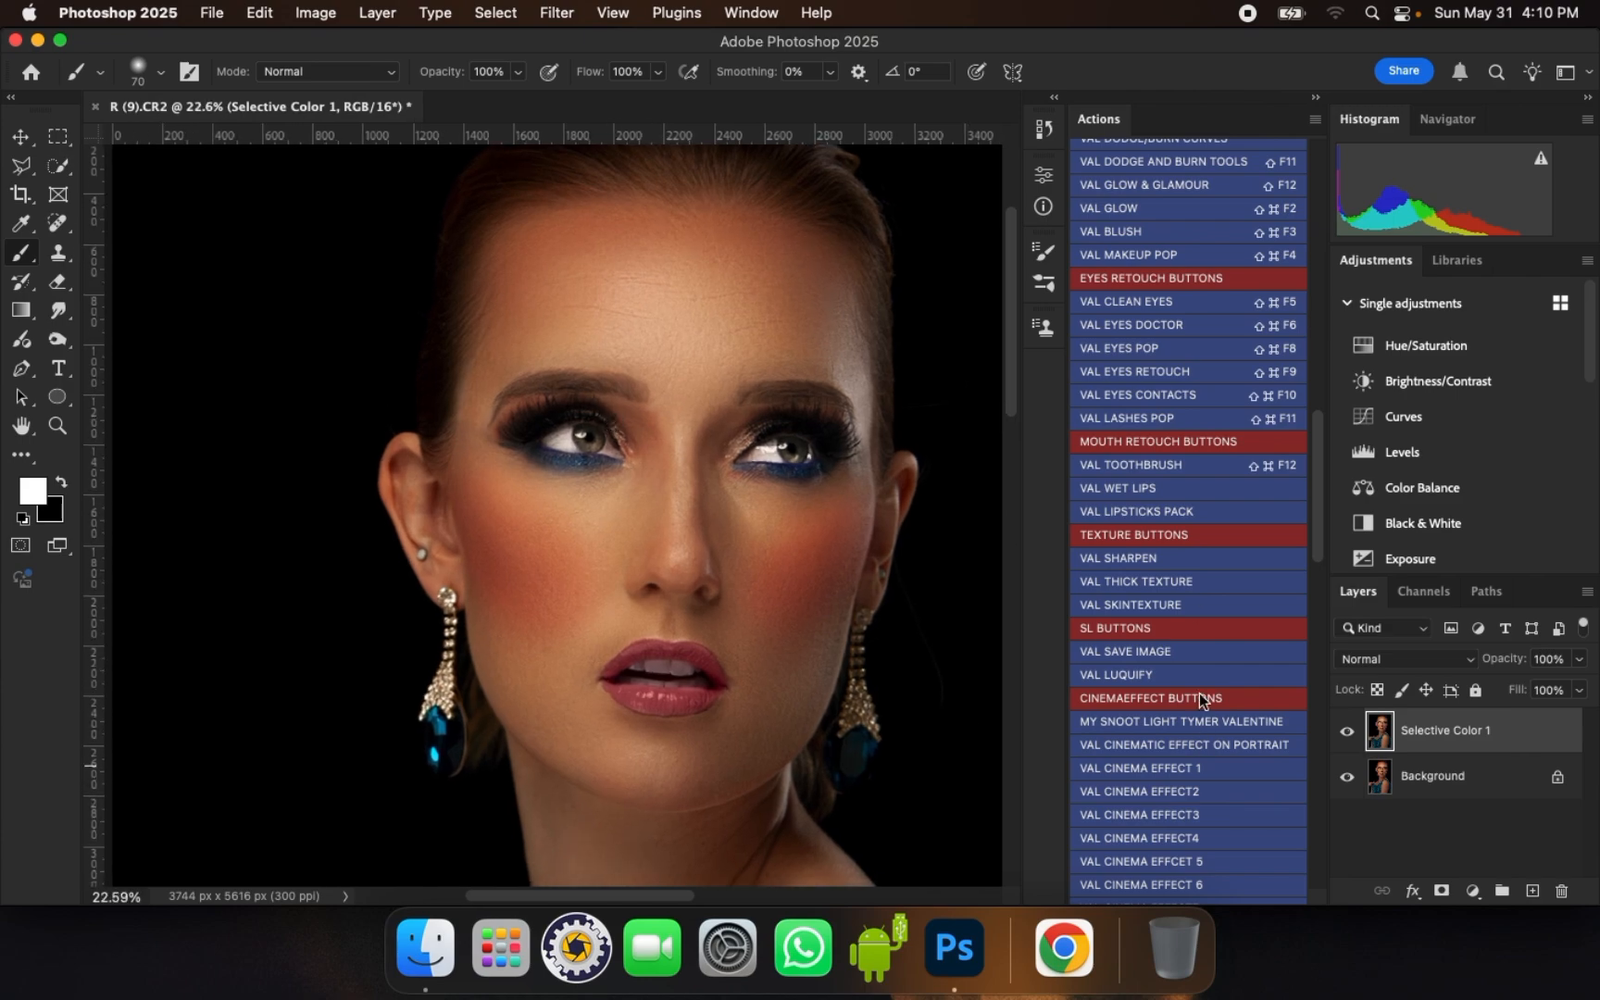
scroll(739, 304, "up", 4)
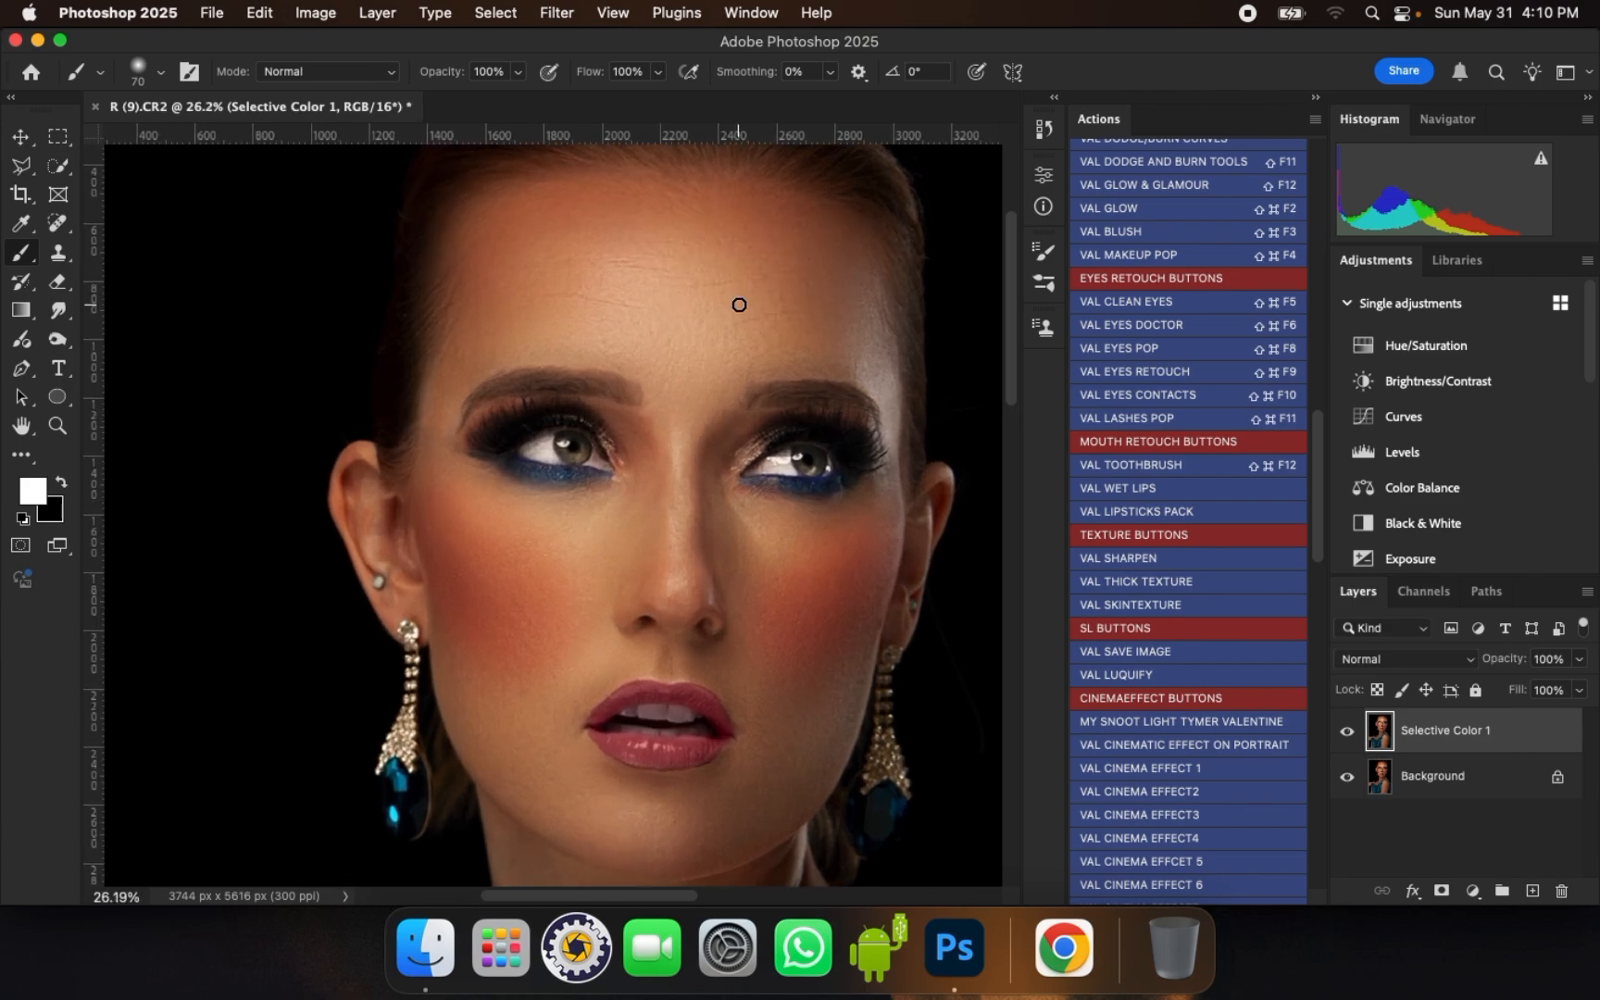
scroll(713, 814, "up", 2)
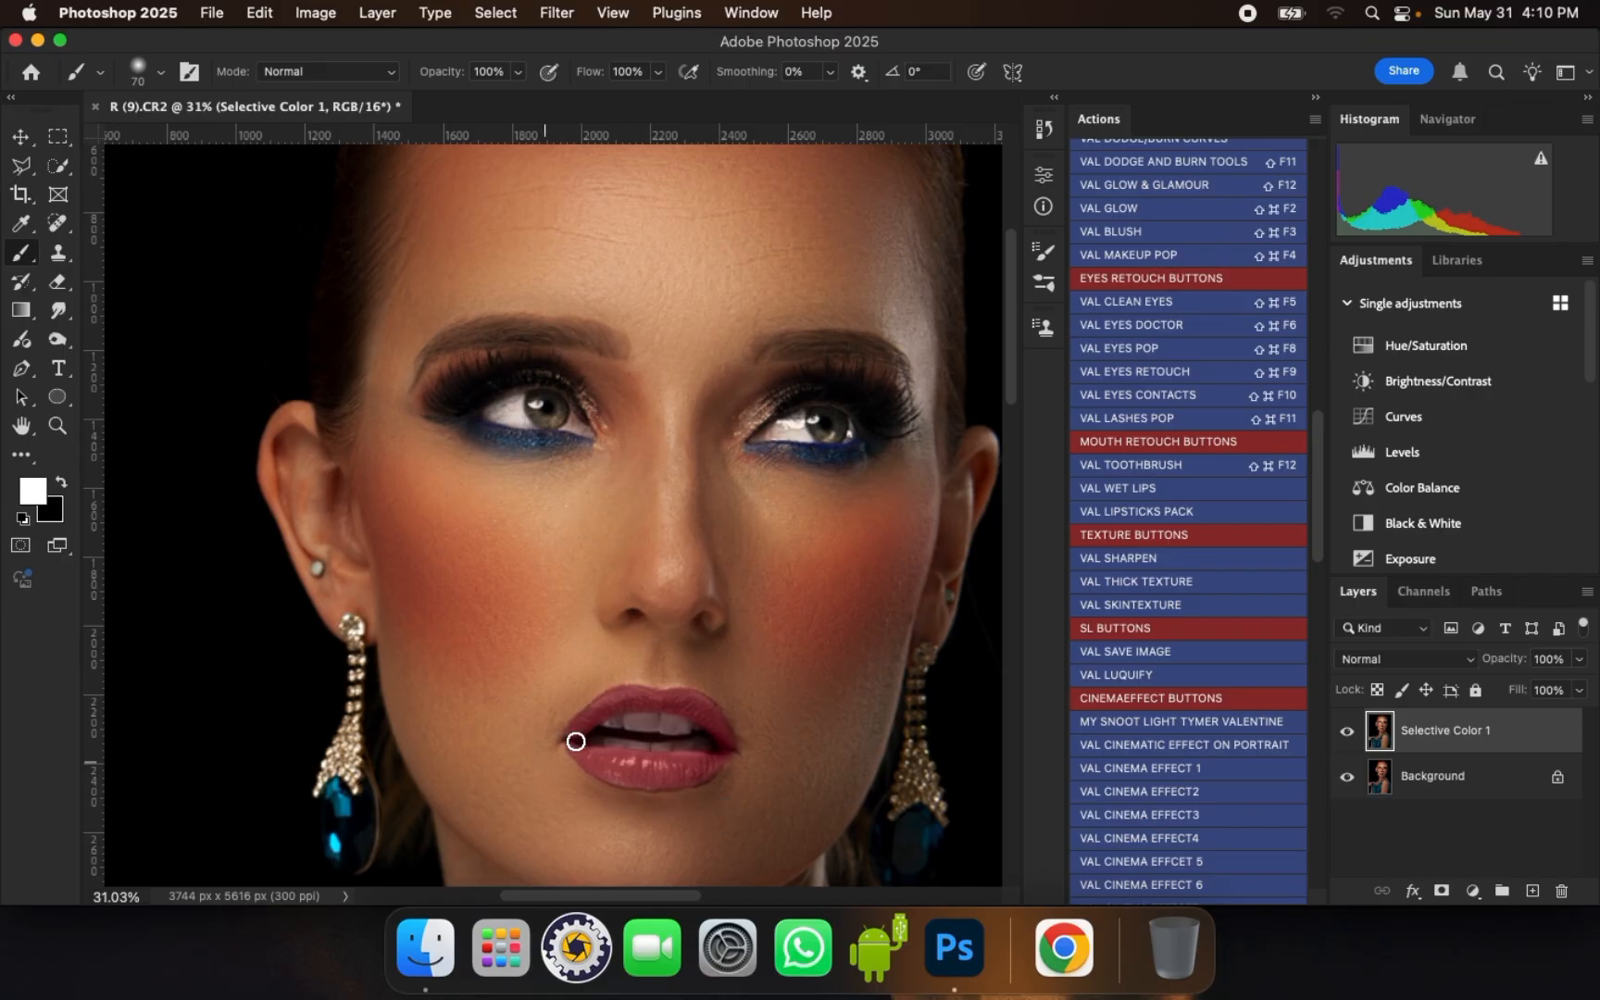
scroll(785, 250, "up", 1)
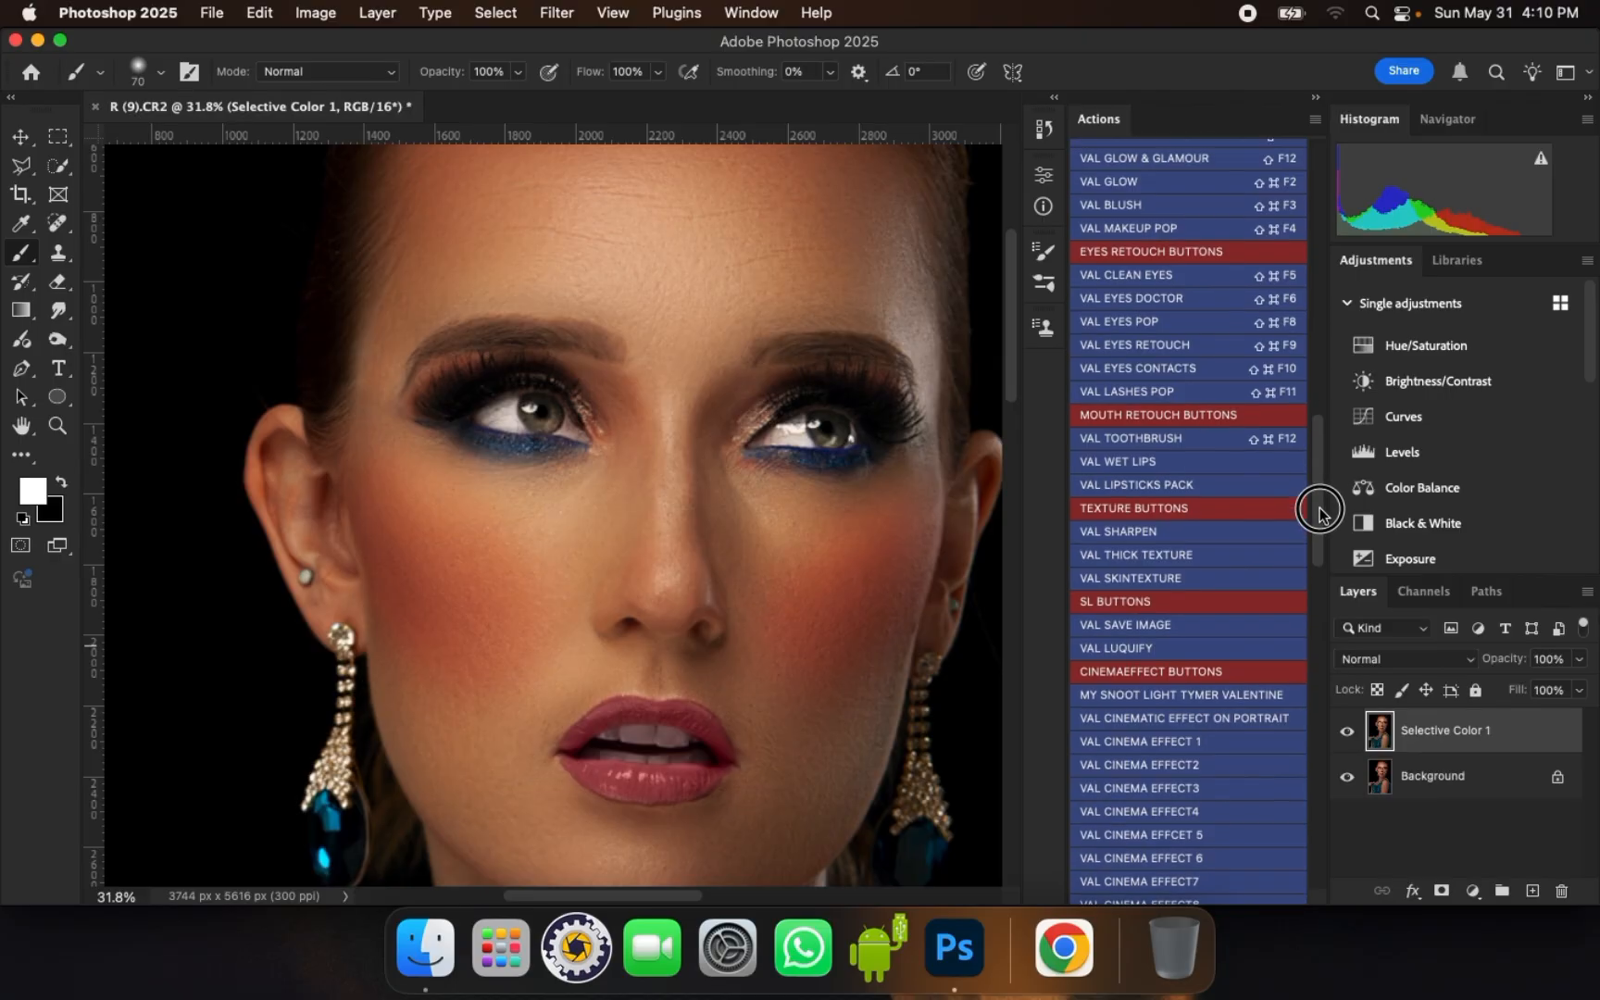
scroll(1319, 503, "down", 3)
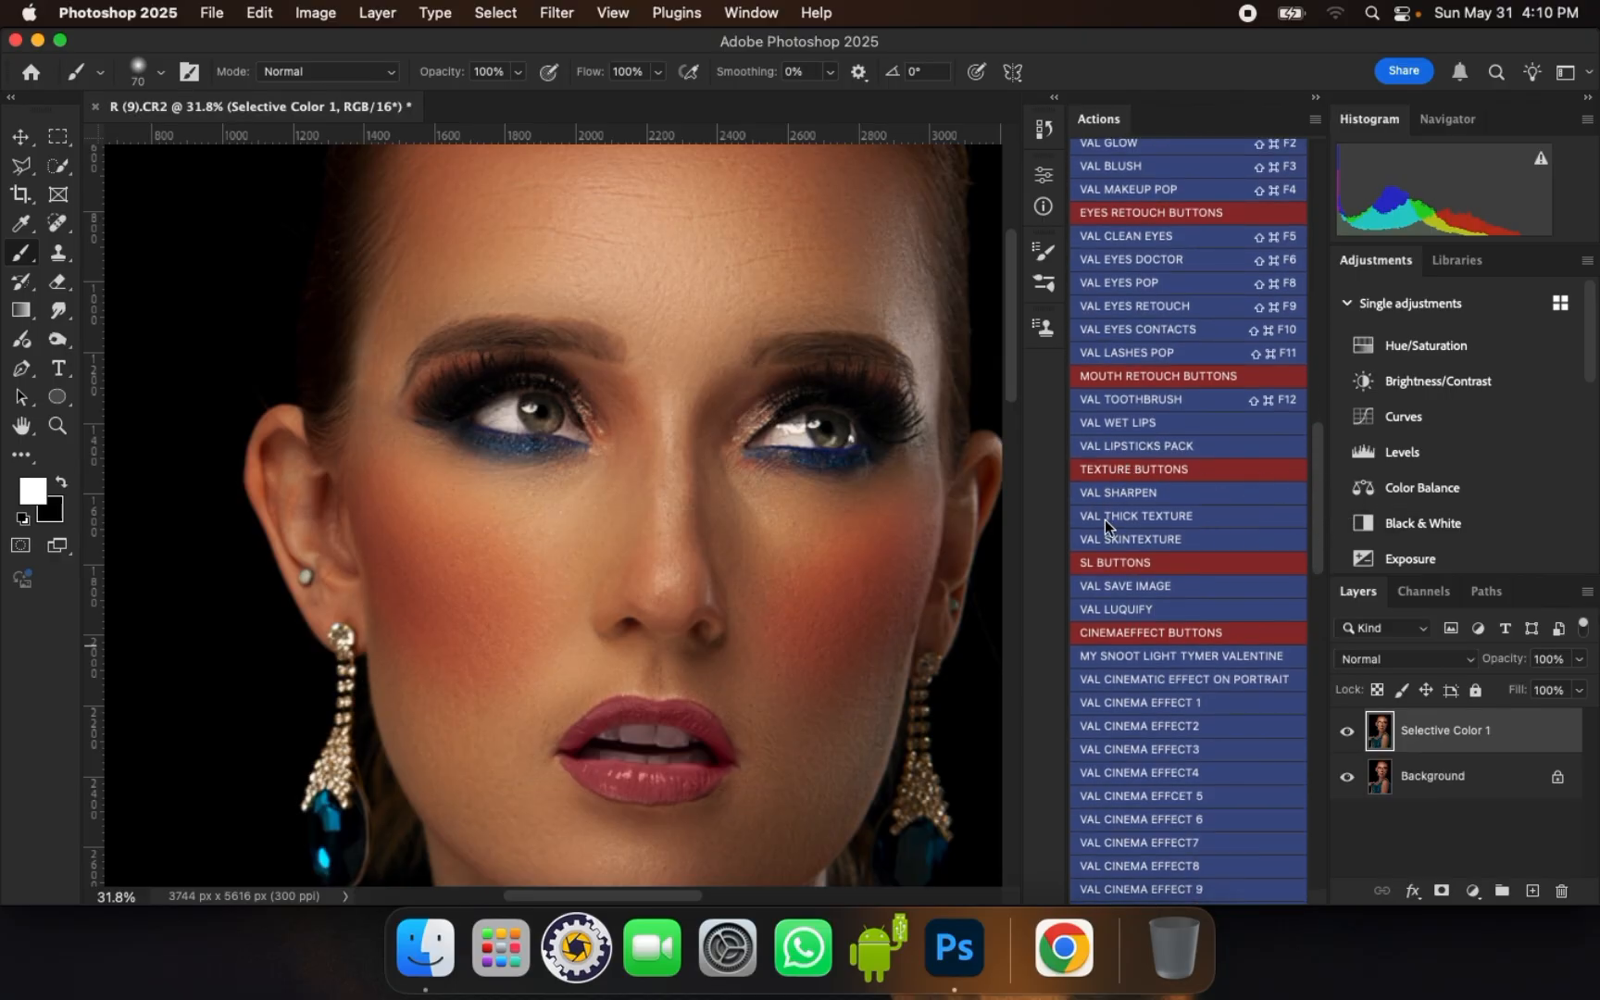
left_click(1201, 519)
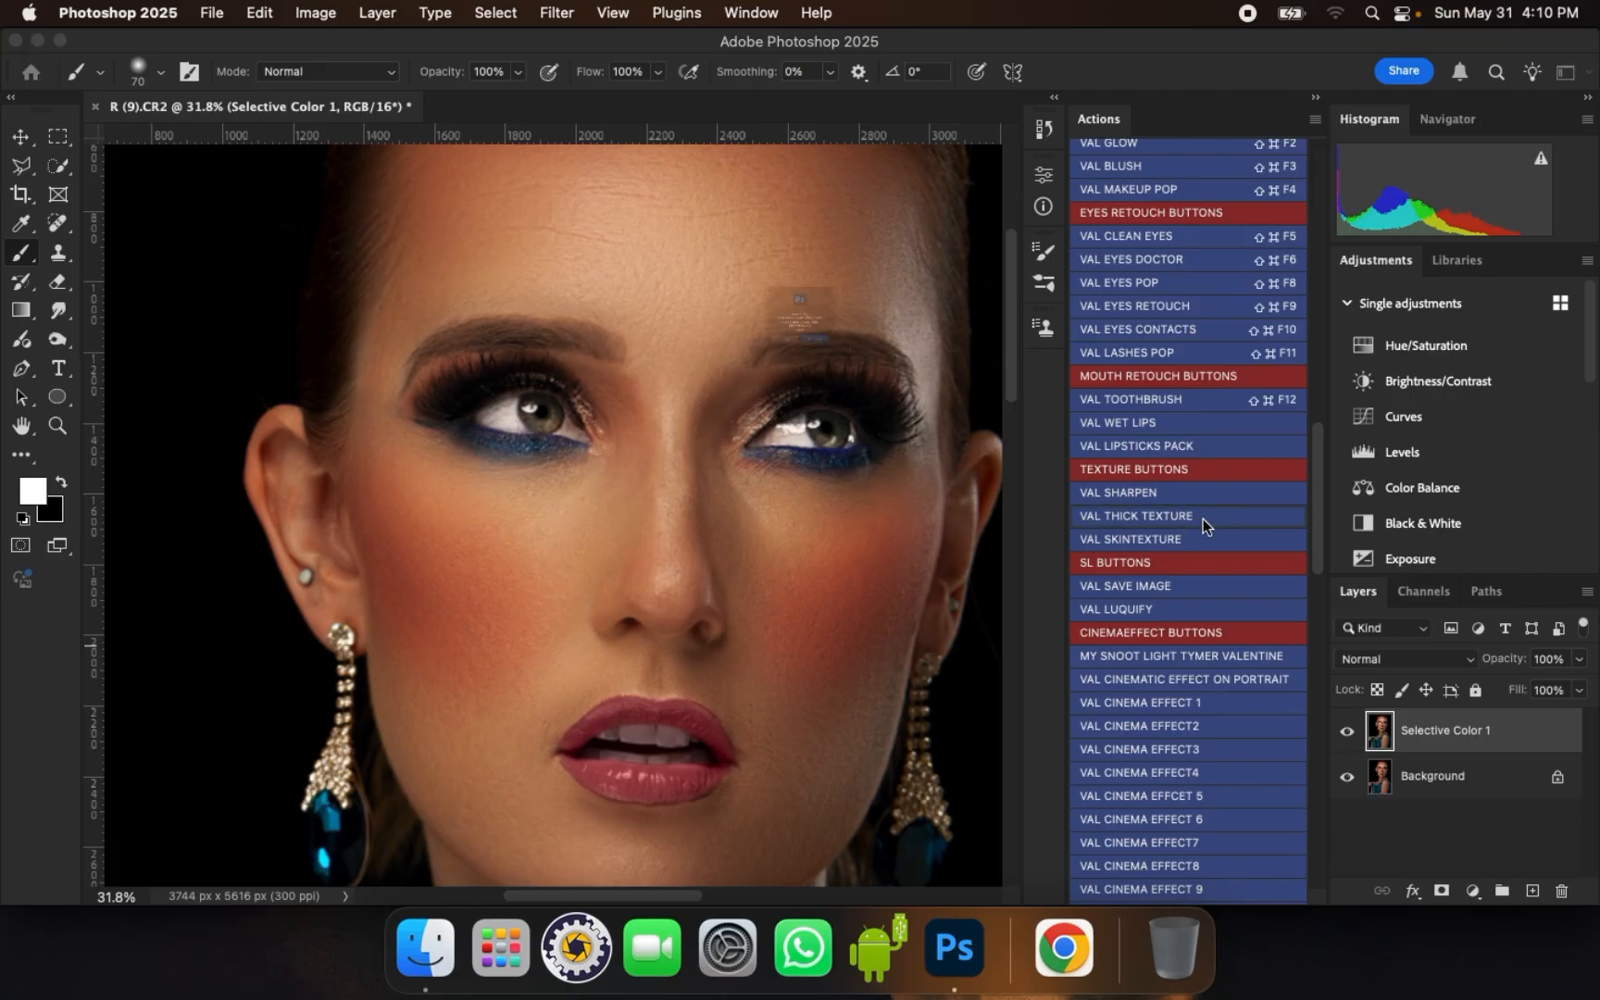
left_click(903, 433)
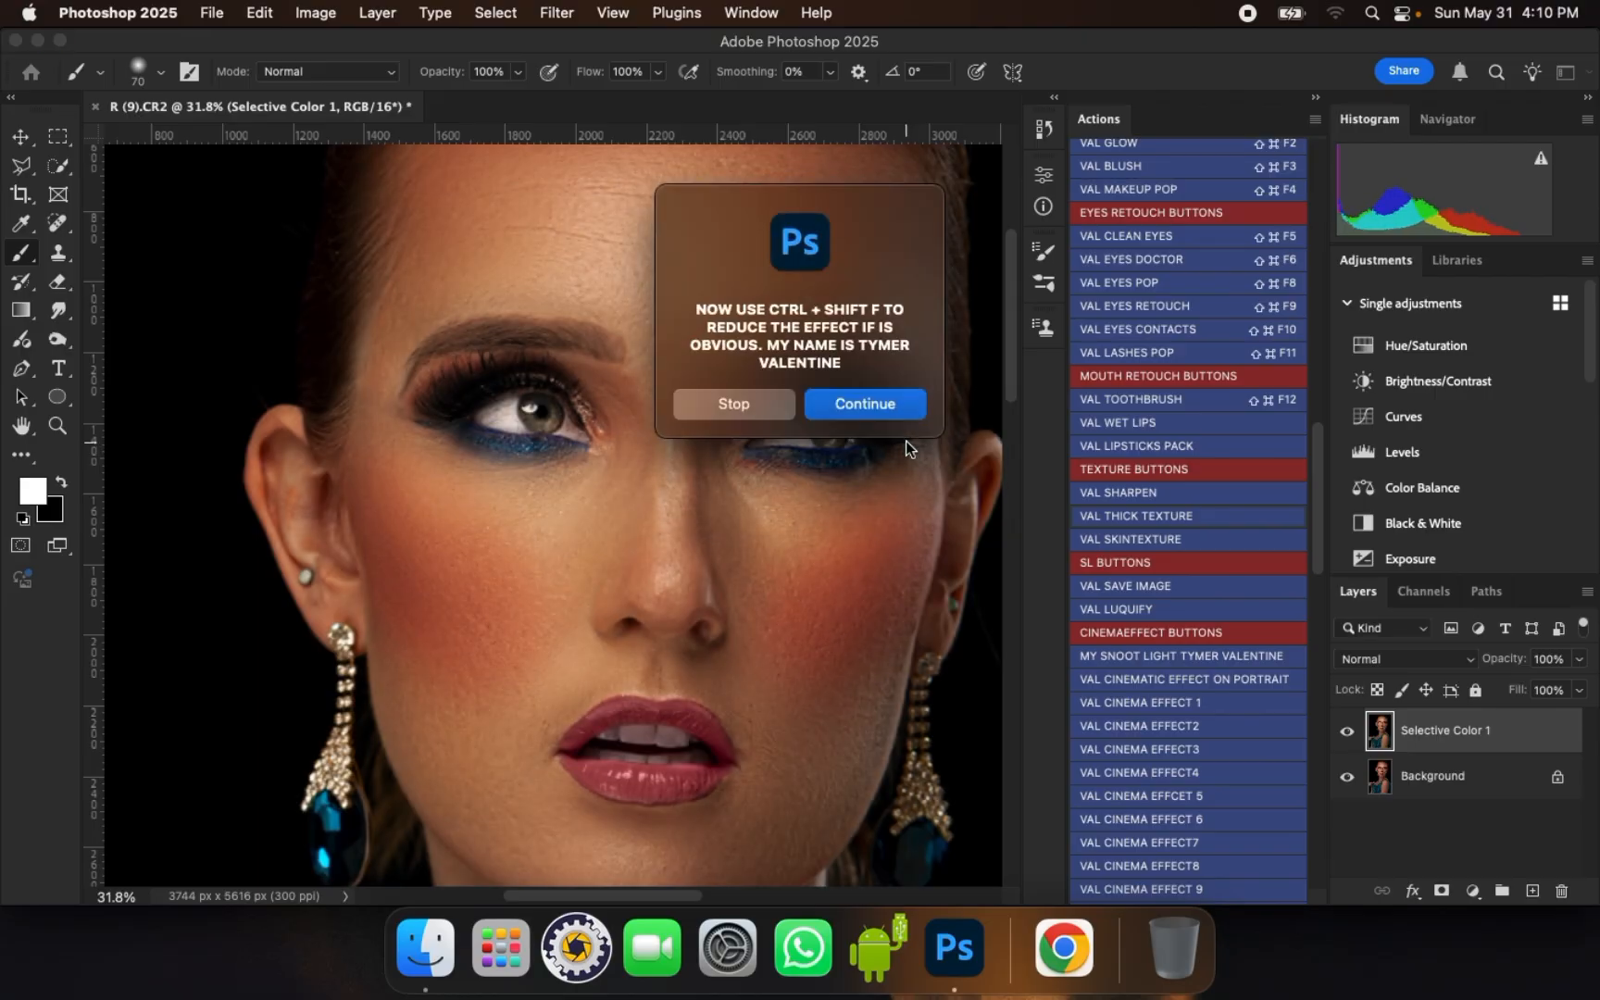
left_click(865, 403)
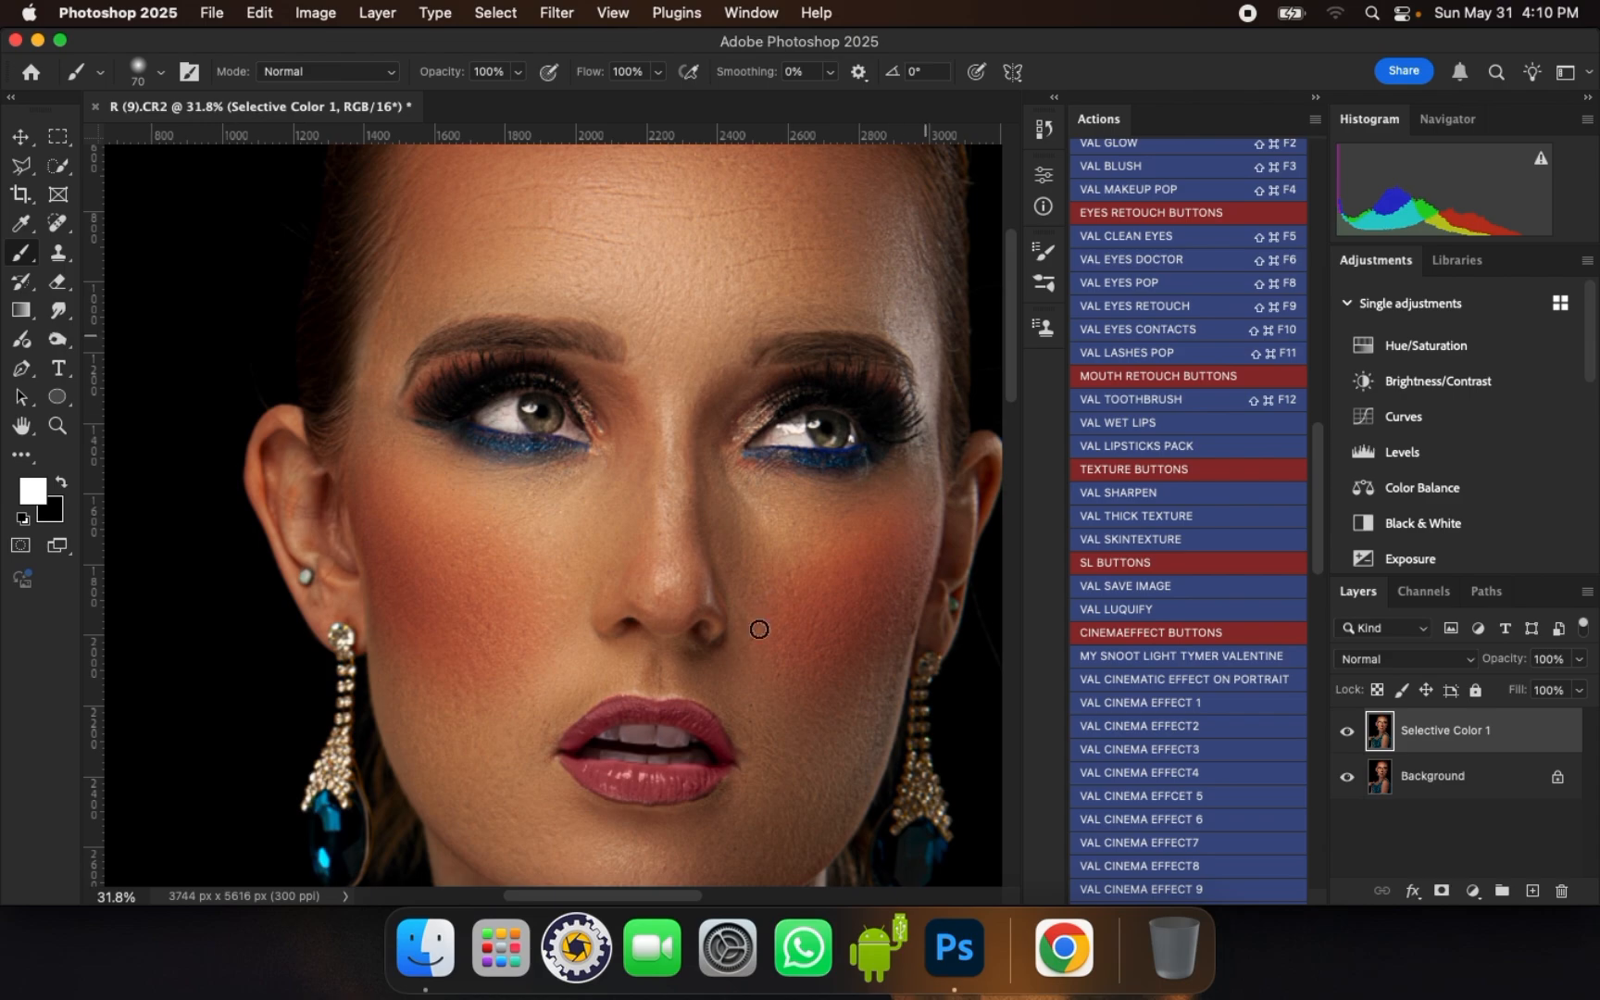
- Inspect the skin texture close up and zoomed out, and compare the portrait with and without the merged Selective Color 1 layer
scroll(745, 678, "up", 2)
scroll(746, 662, "down", 3)
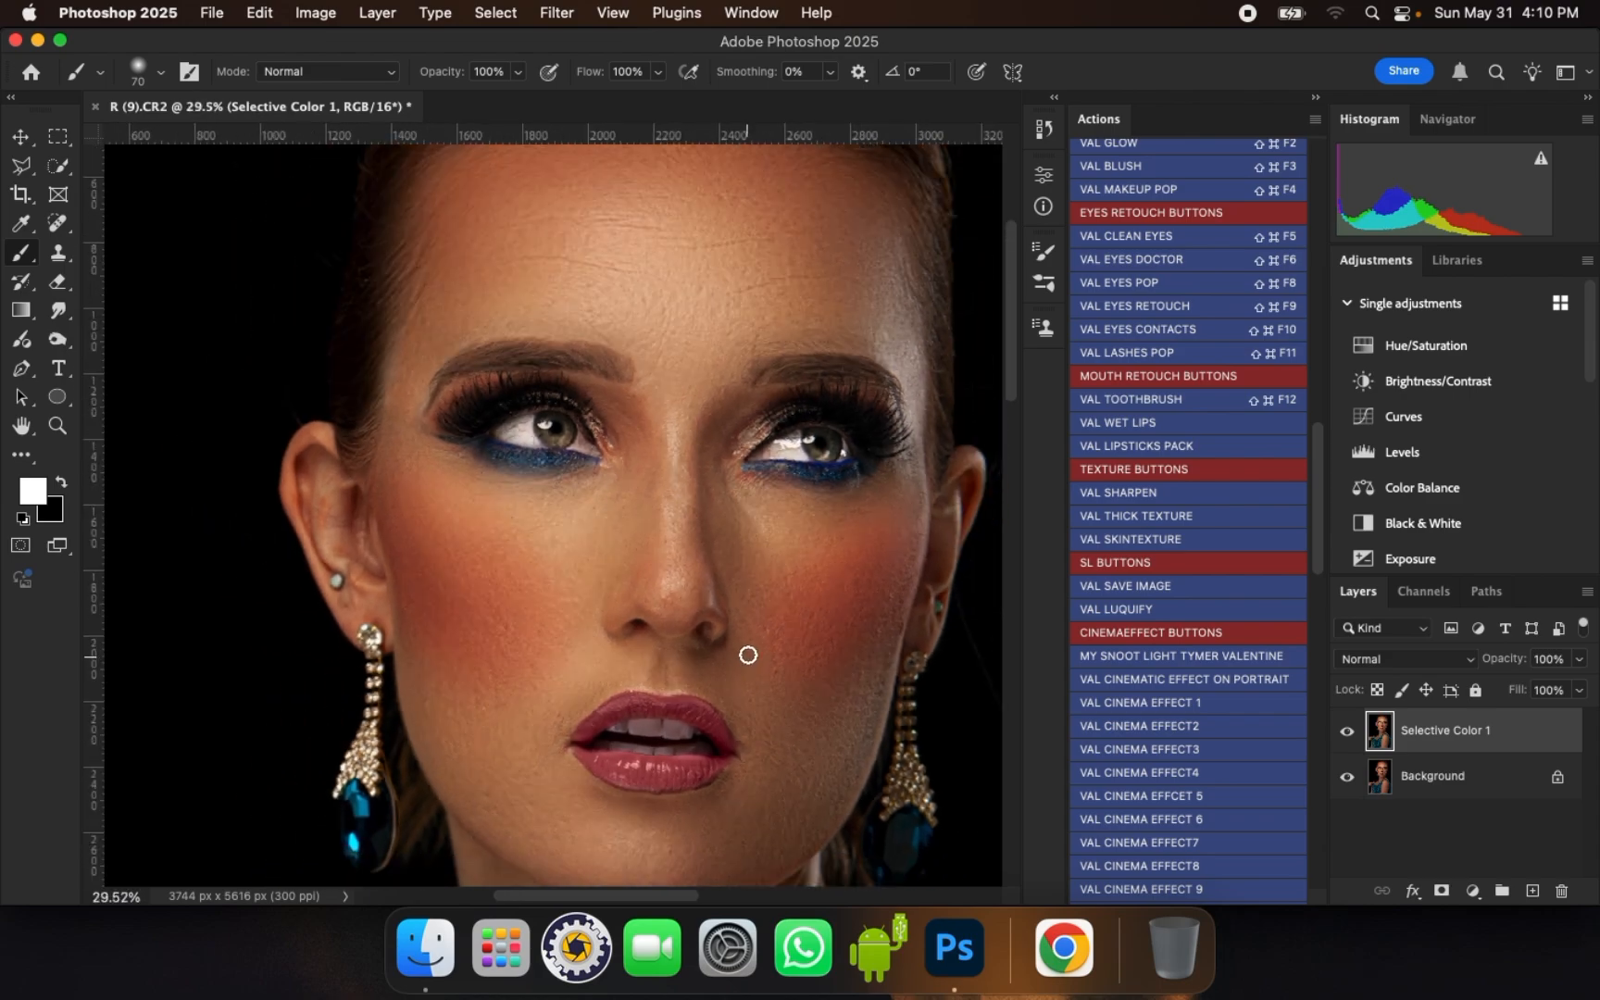
scroll(663, 413, "down", 5)
scroll(661, 408, "down", 4)
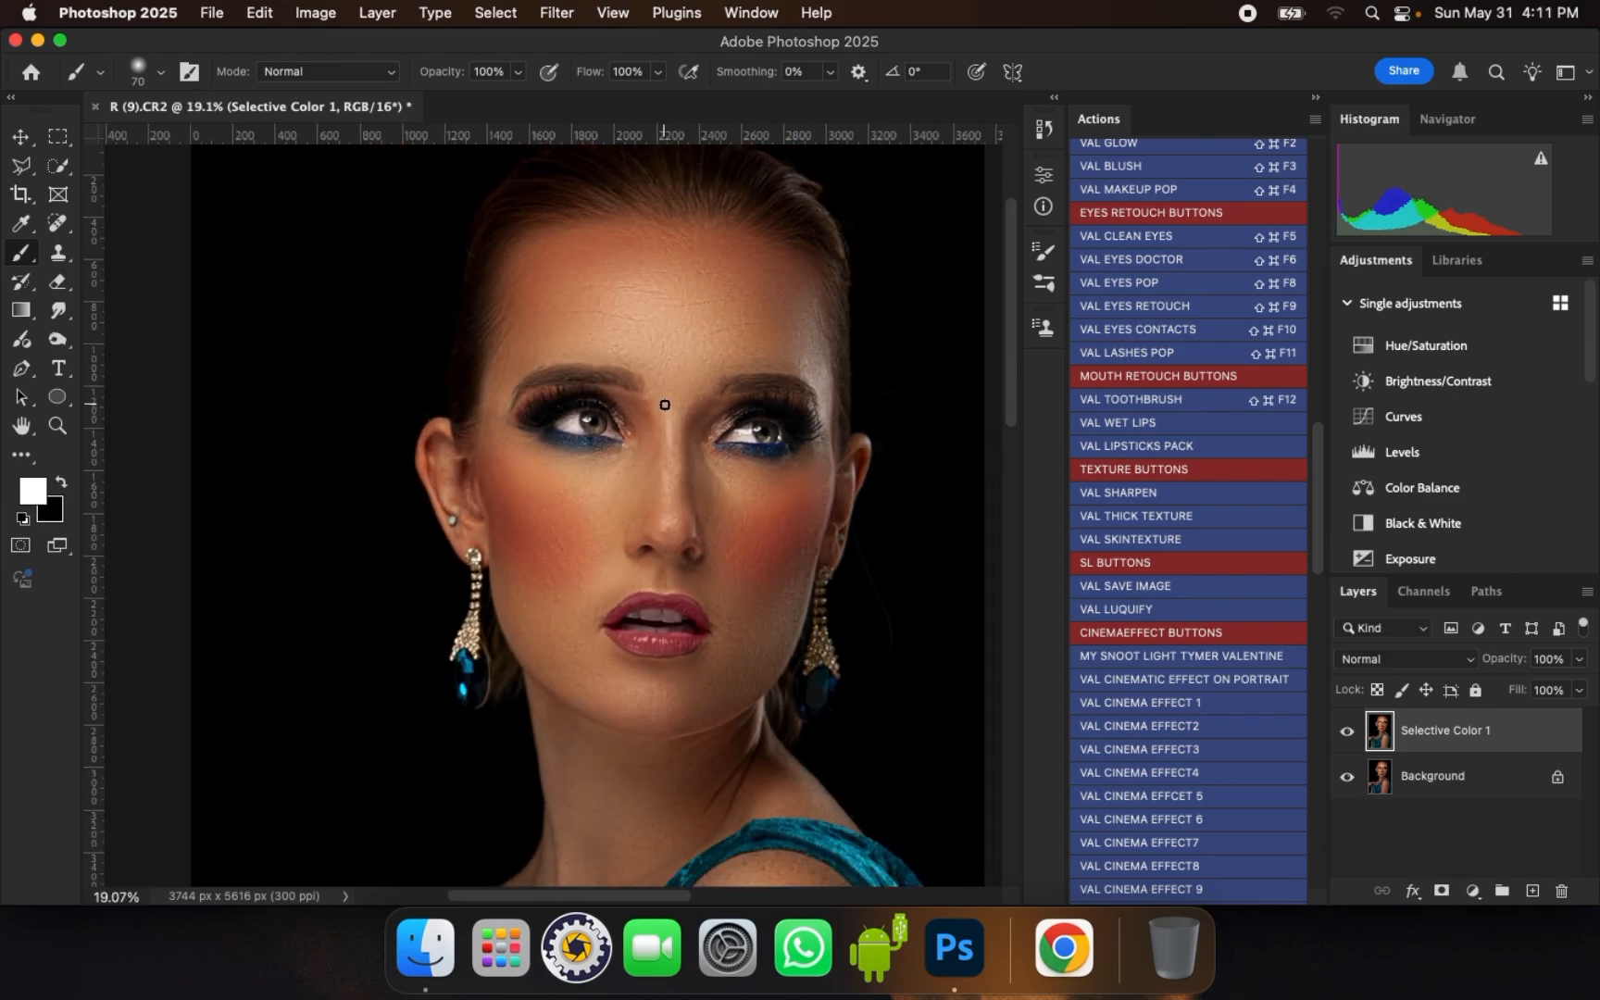
scroll(664, 404, "up", 6)
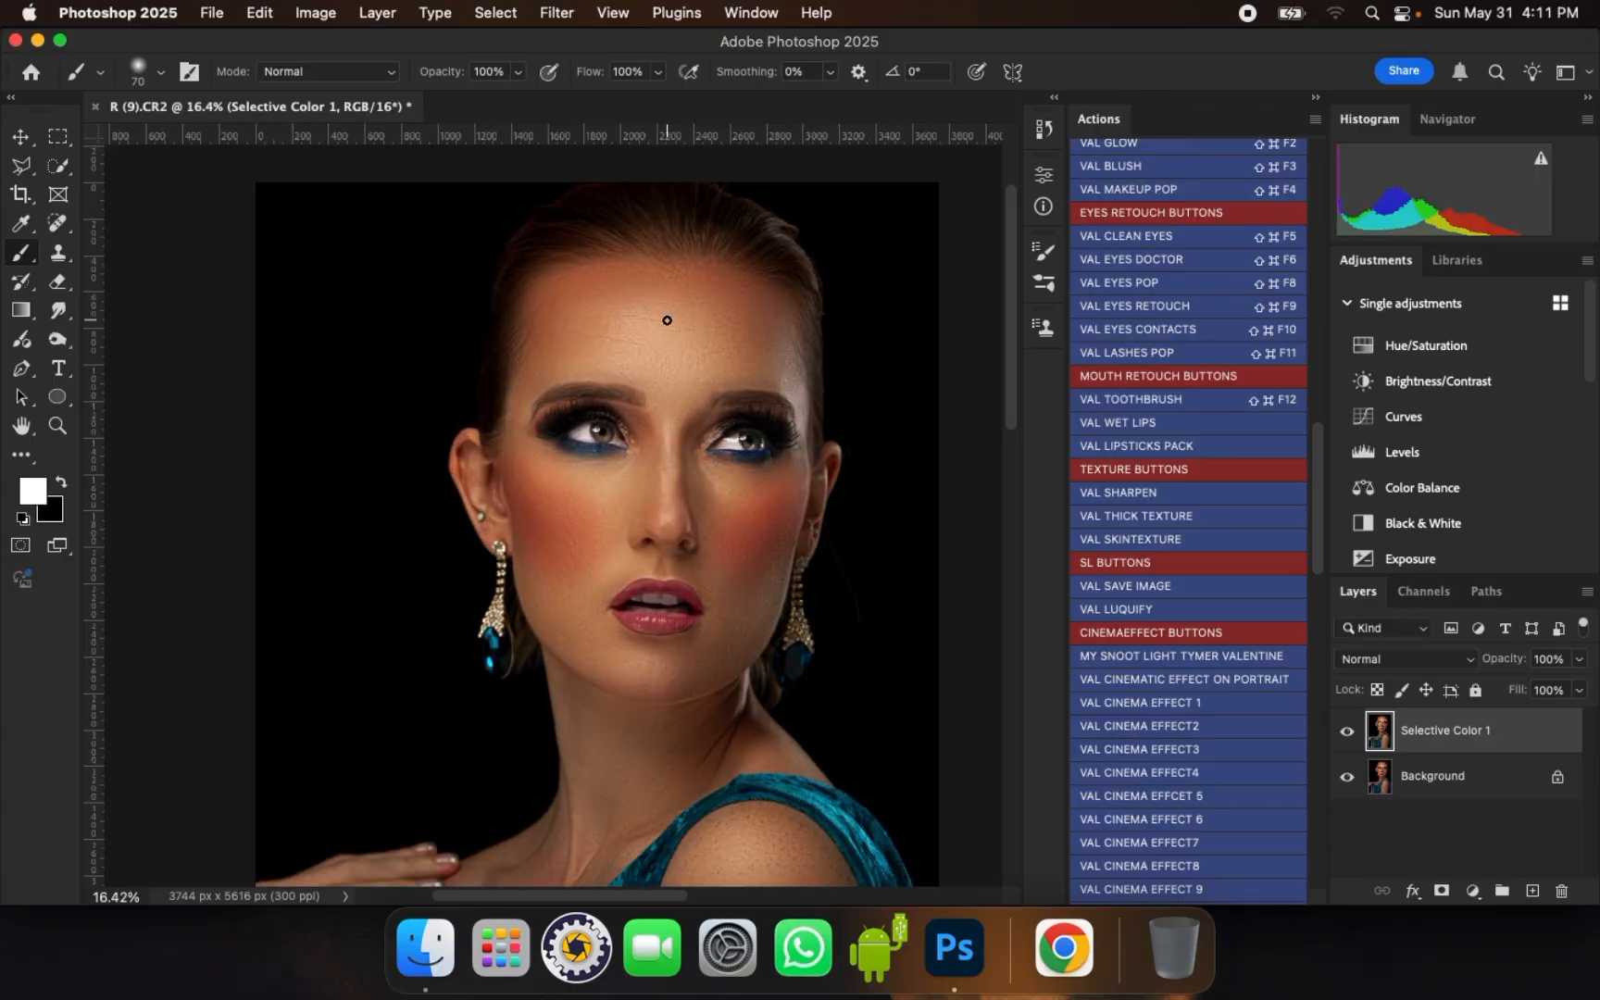
scroll(744, 786, "up", 1)
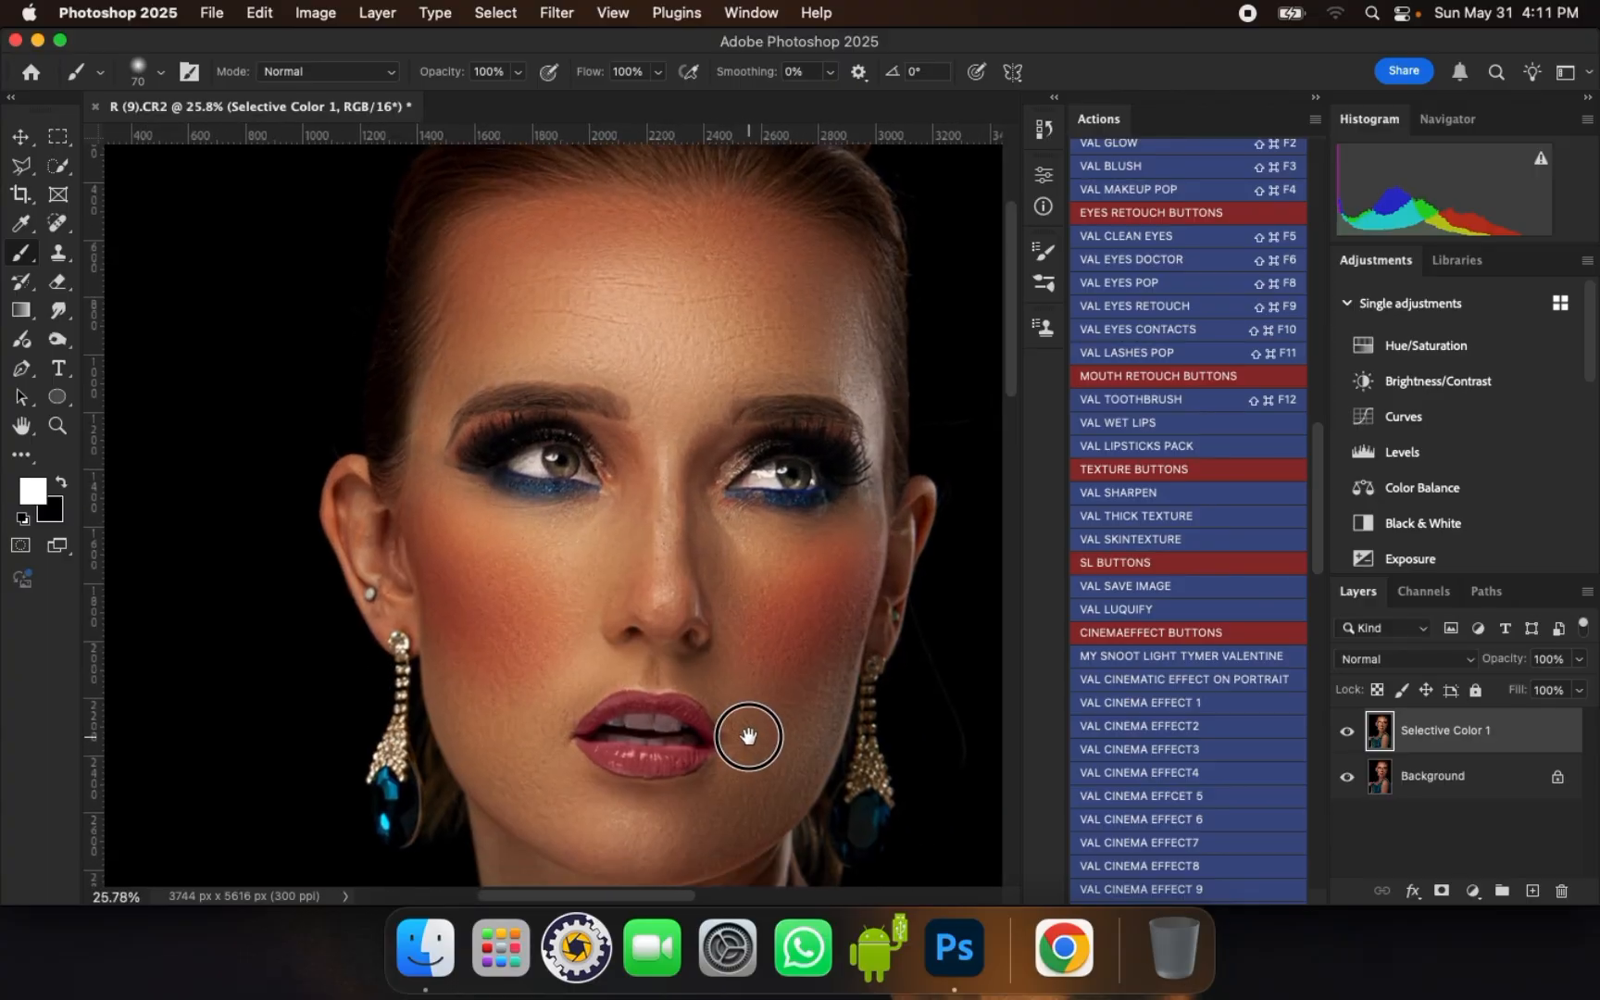
left_click(1347, 735)
left_click(1347, 732)
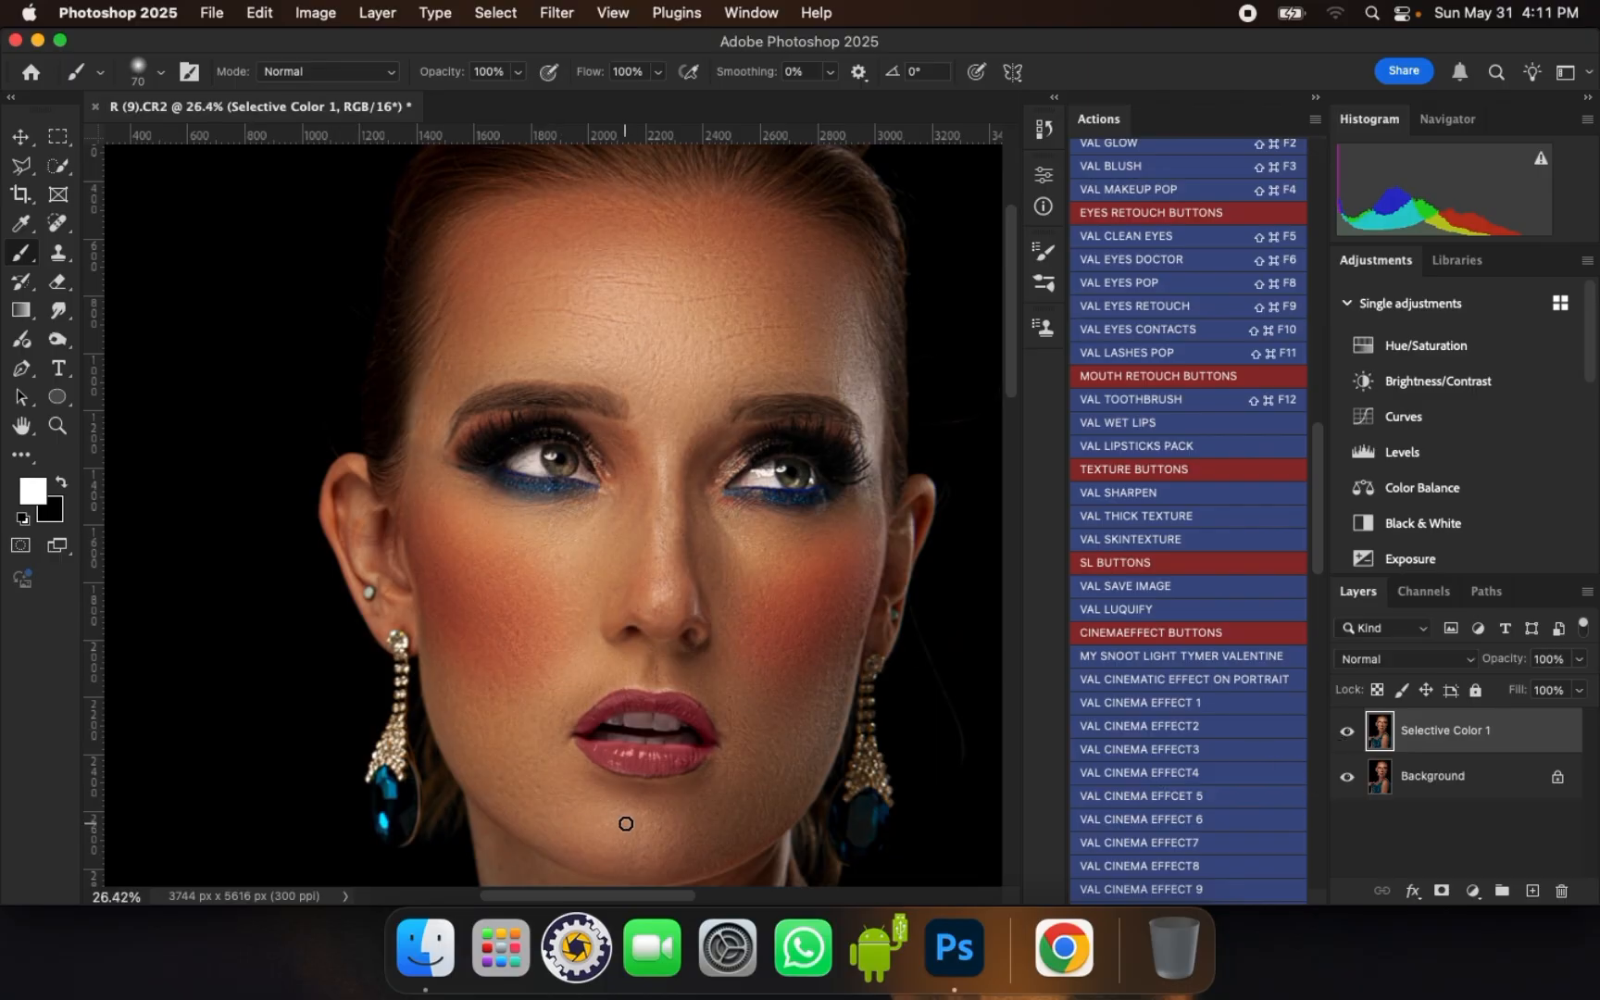
scroll(626, 823, "up", 1)
left_click(1347, 733)
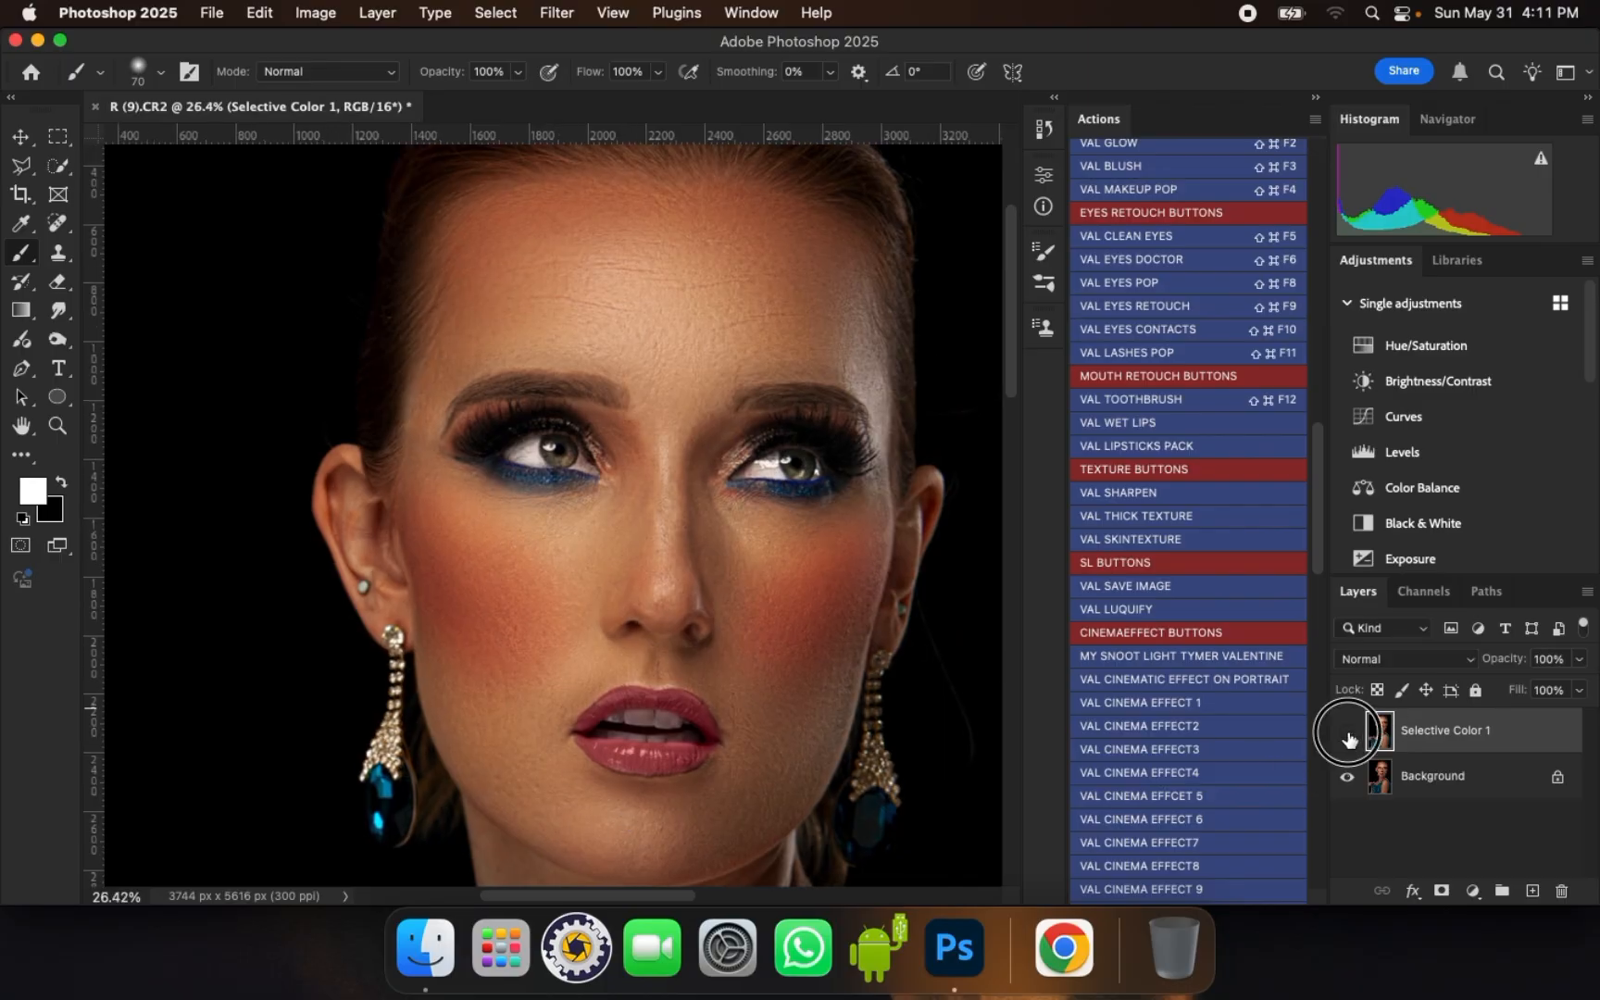
left_click(1348, 733)
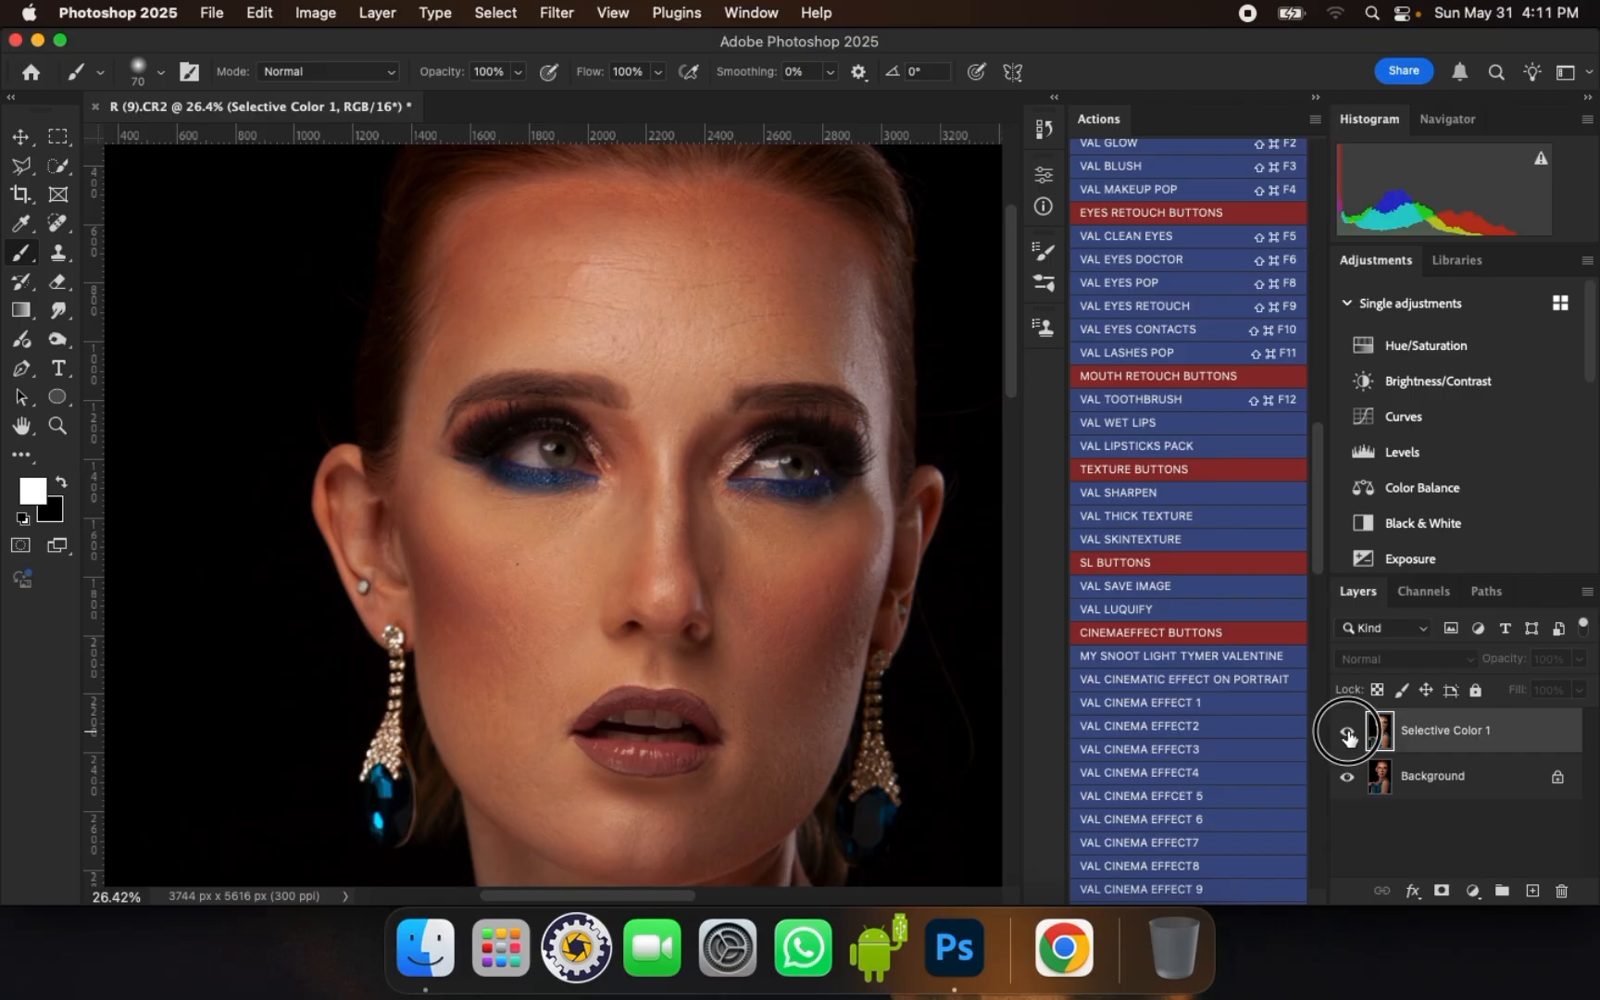
left_click(1348, 733)
left_click(1348, 733)
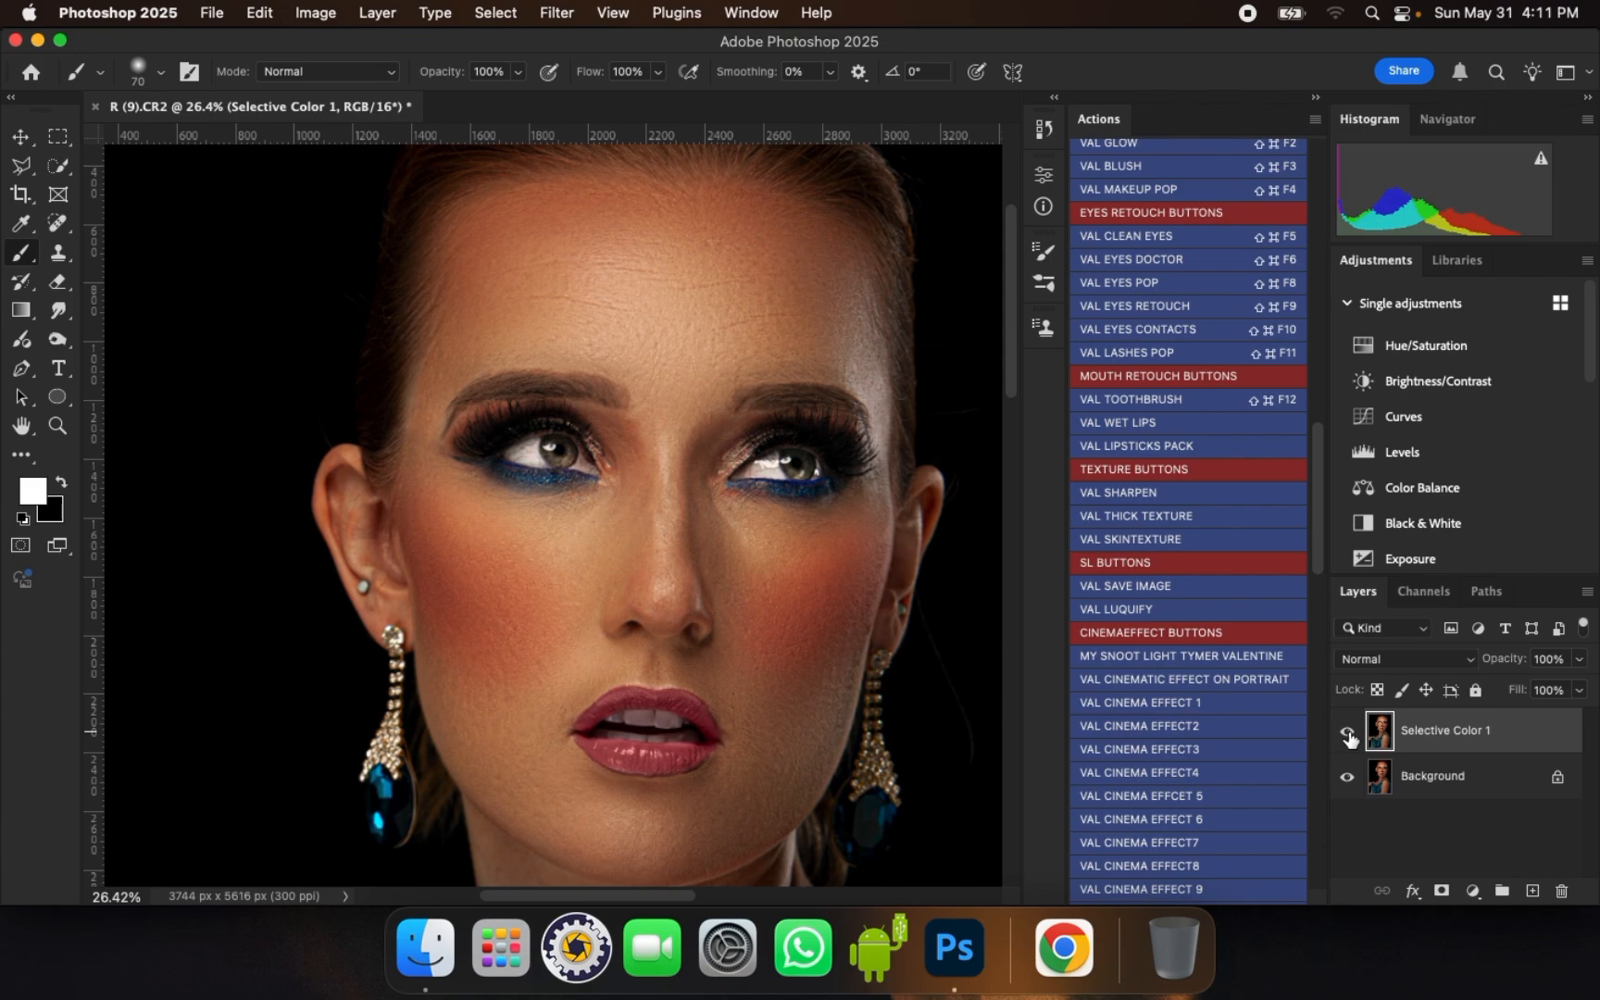
left_click(1346, 732)
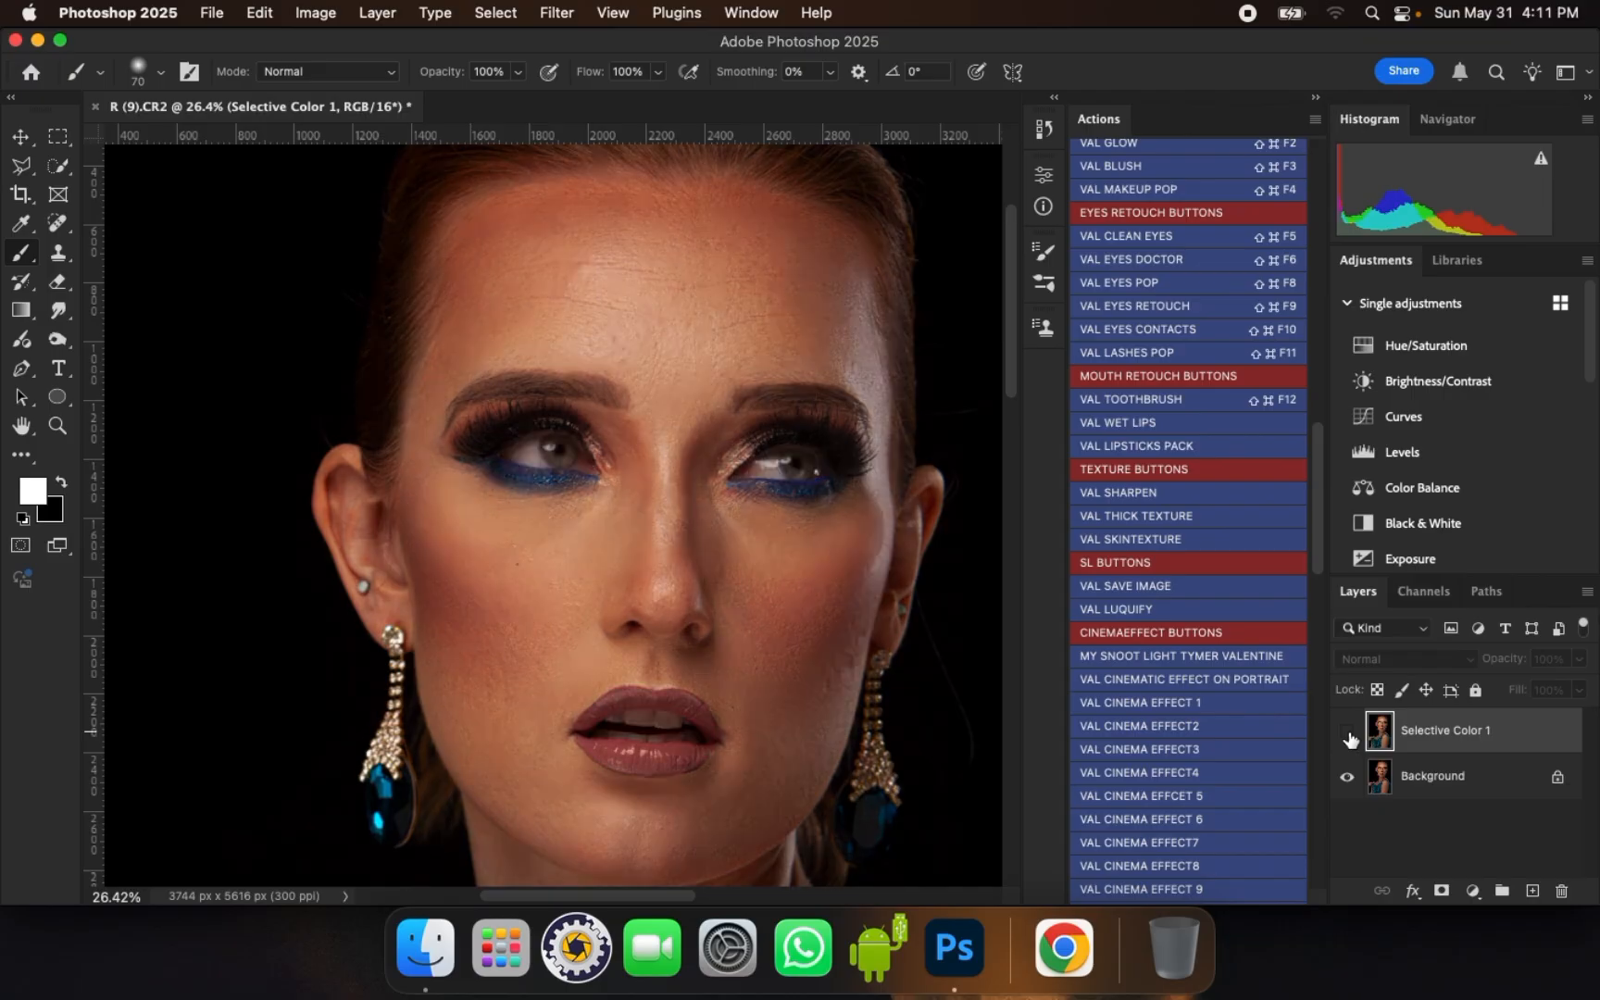
left_click(1346, 732)
left_click(1346, 732)
left_click(1347, 732)
left_click(1347, 733)
left_click(1347, 732)
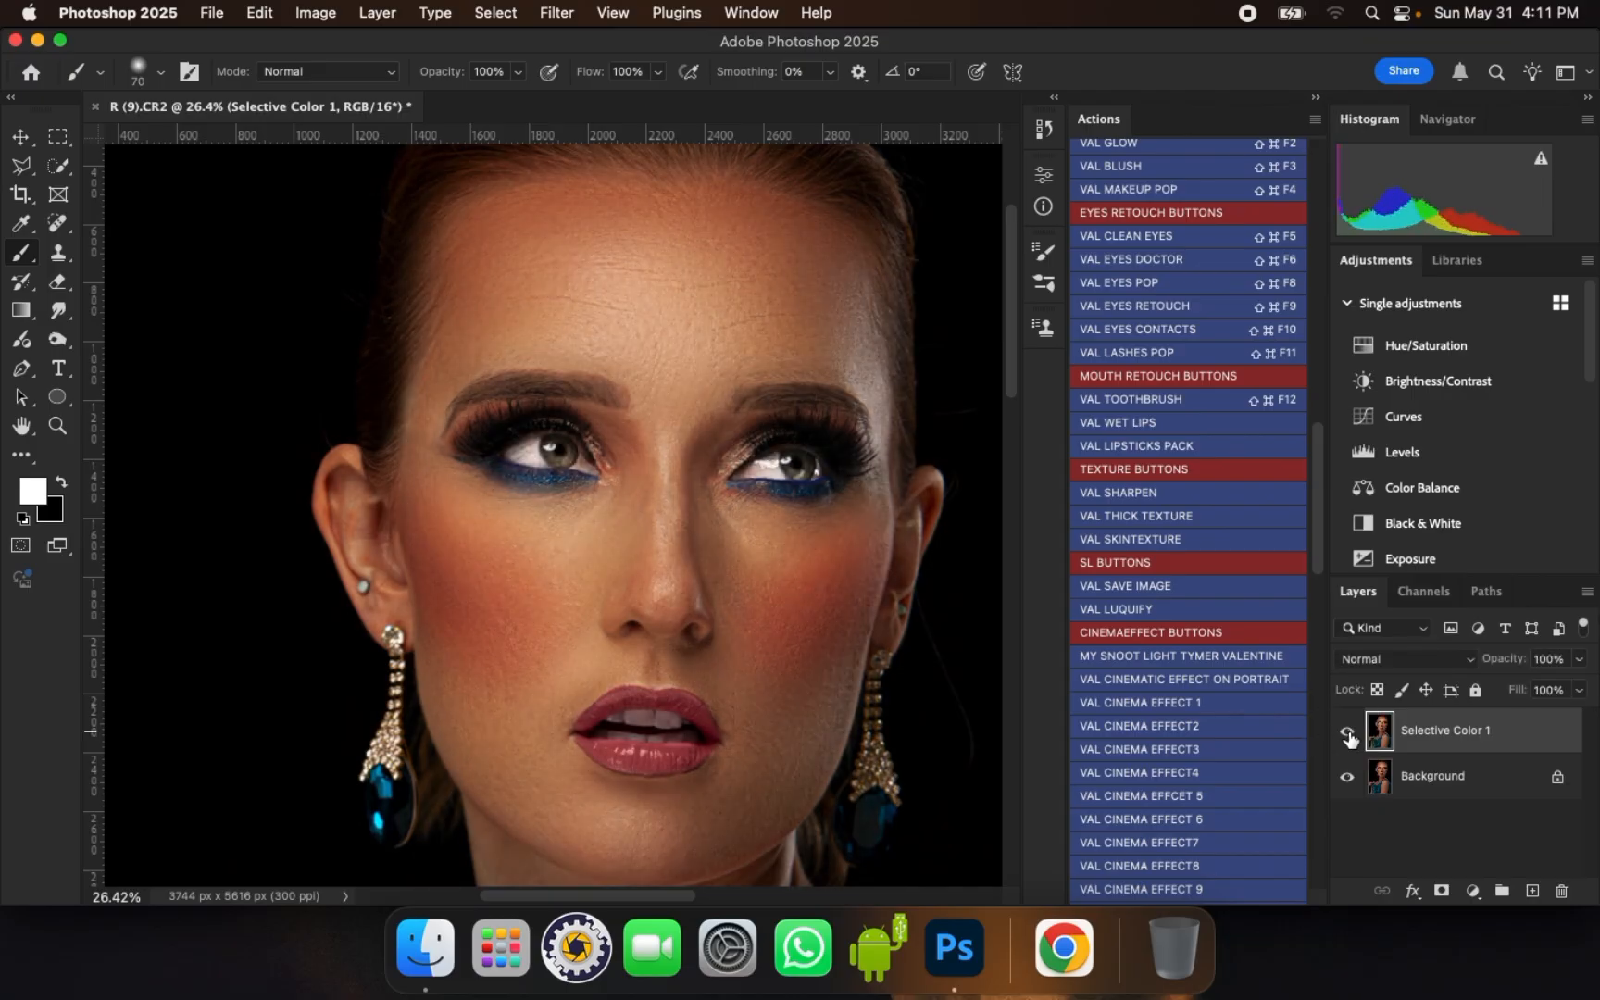
left_click(1347, 733)
left_click(1347, 732)
left_click(1346, 732)
left_click(1347, 732)
left_click(1347, 732)
left_click(1347, 733)
scroll(690, 757, "up", 1)
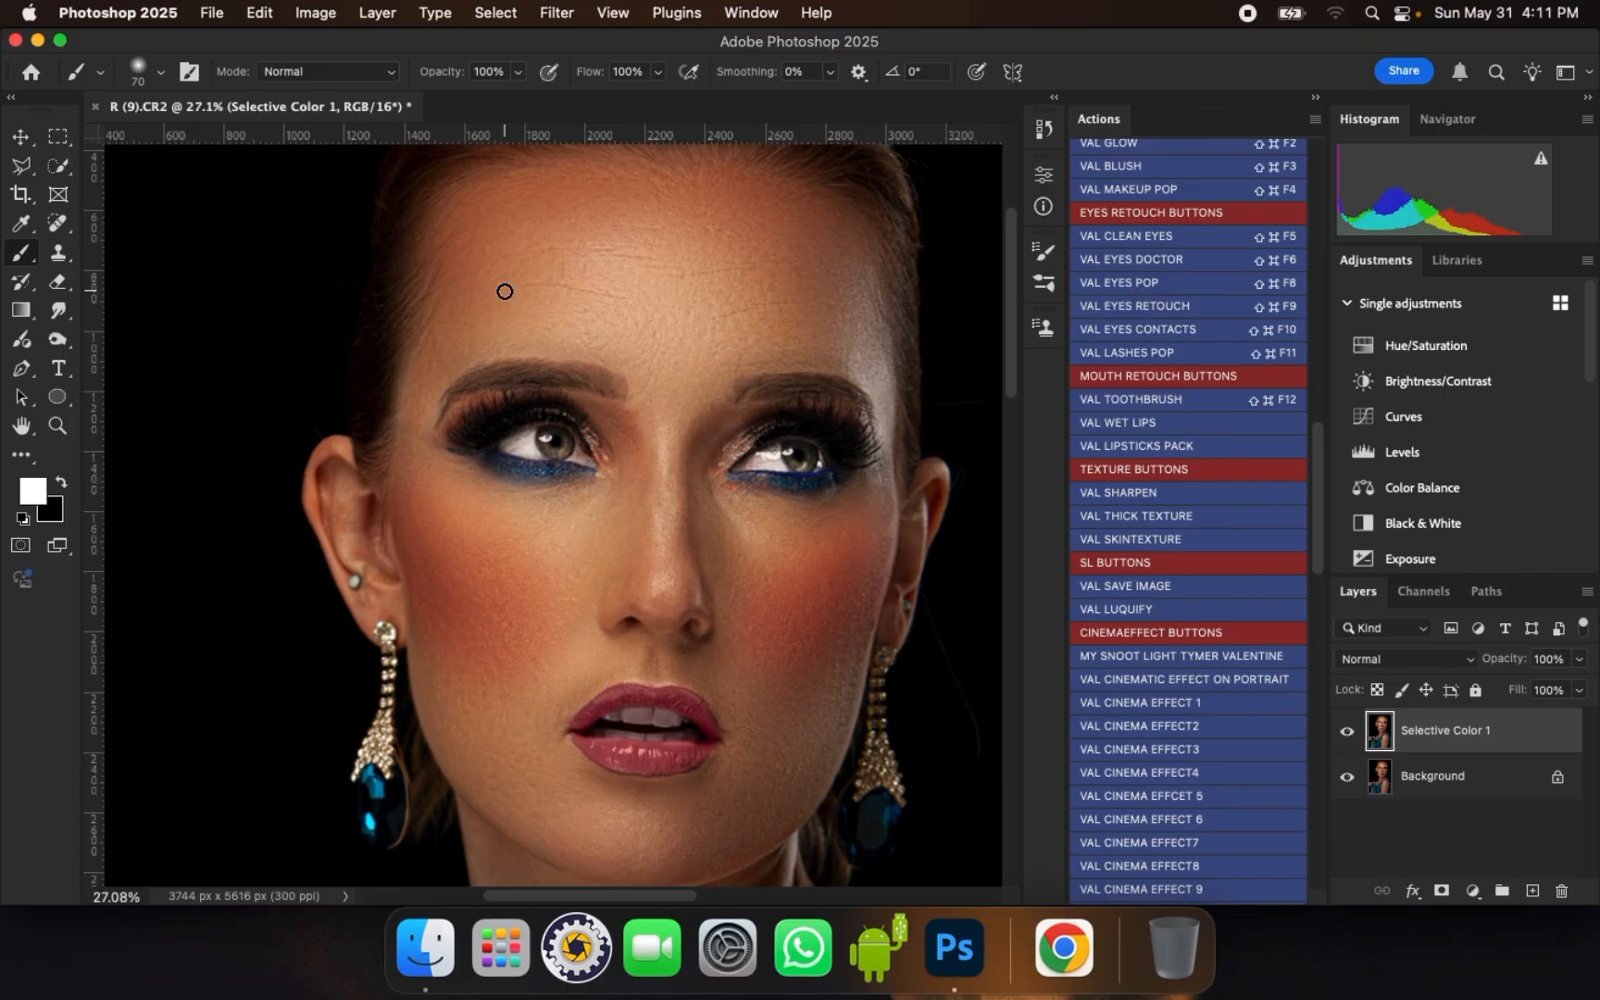
- Browse the Val skin-tone and color actions at the start of the action set
left_click_drag(1319, 463, 1326, 169)
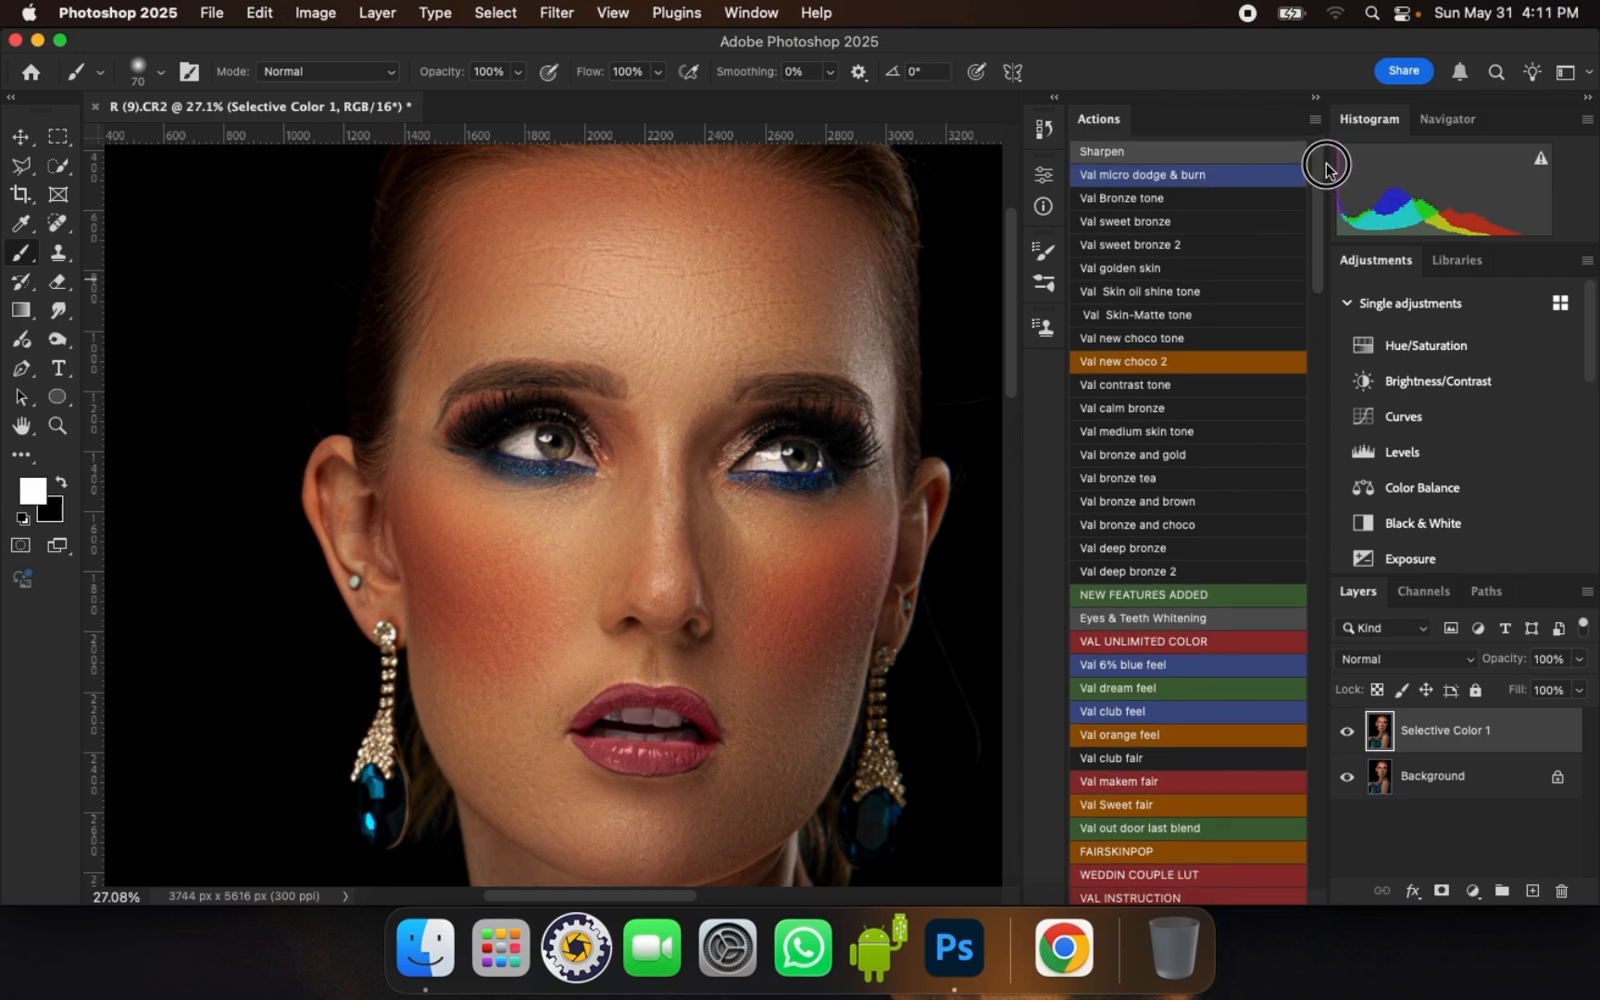